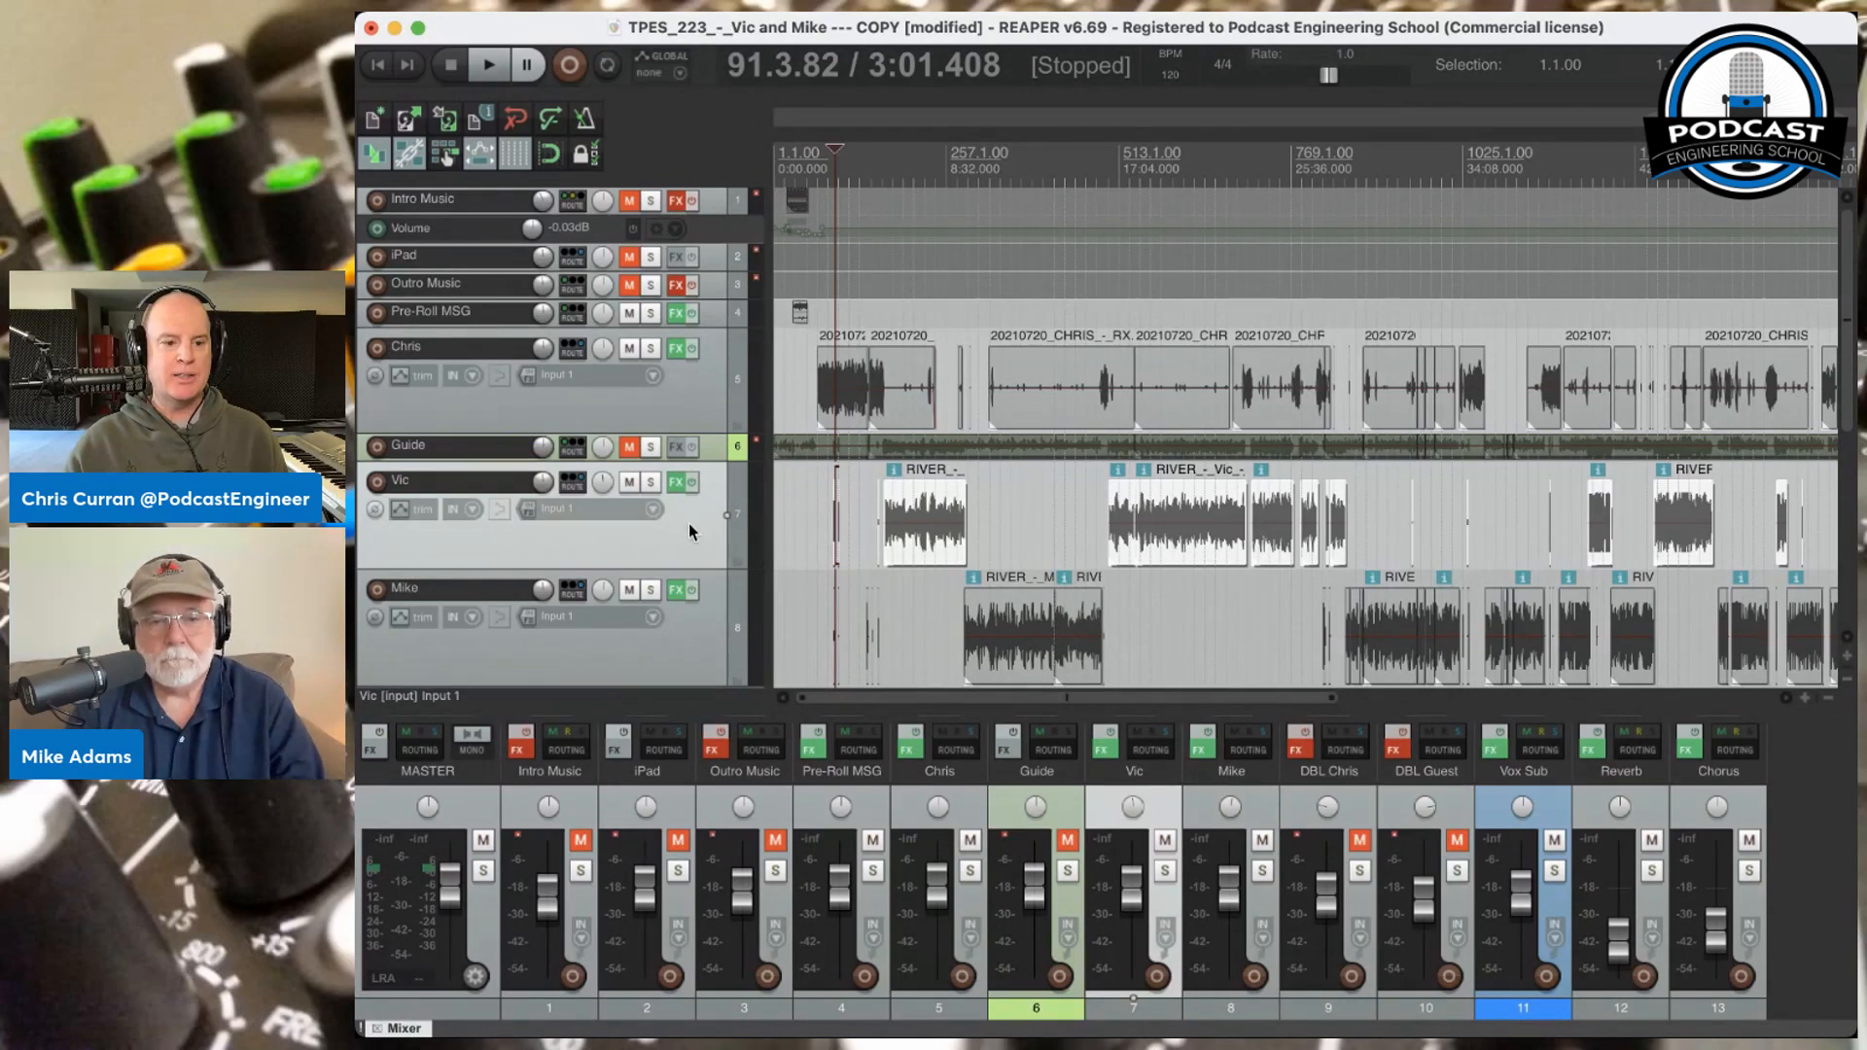
# Examine the host's voice track and the two guests' voice tracks in the arrangement
pyautogui.click(681, 639)
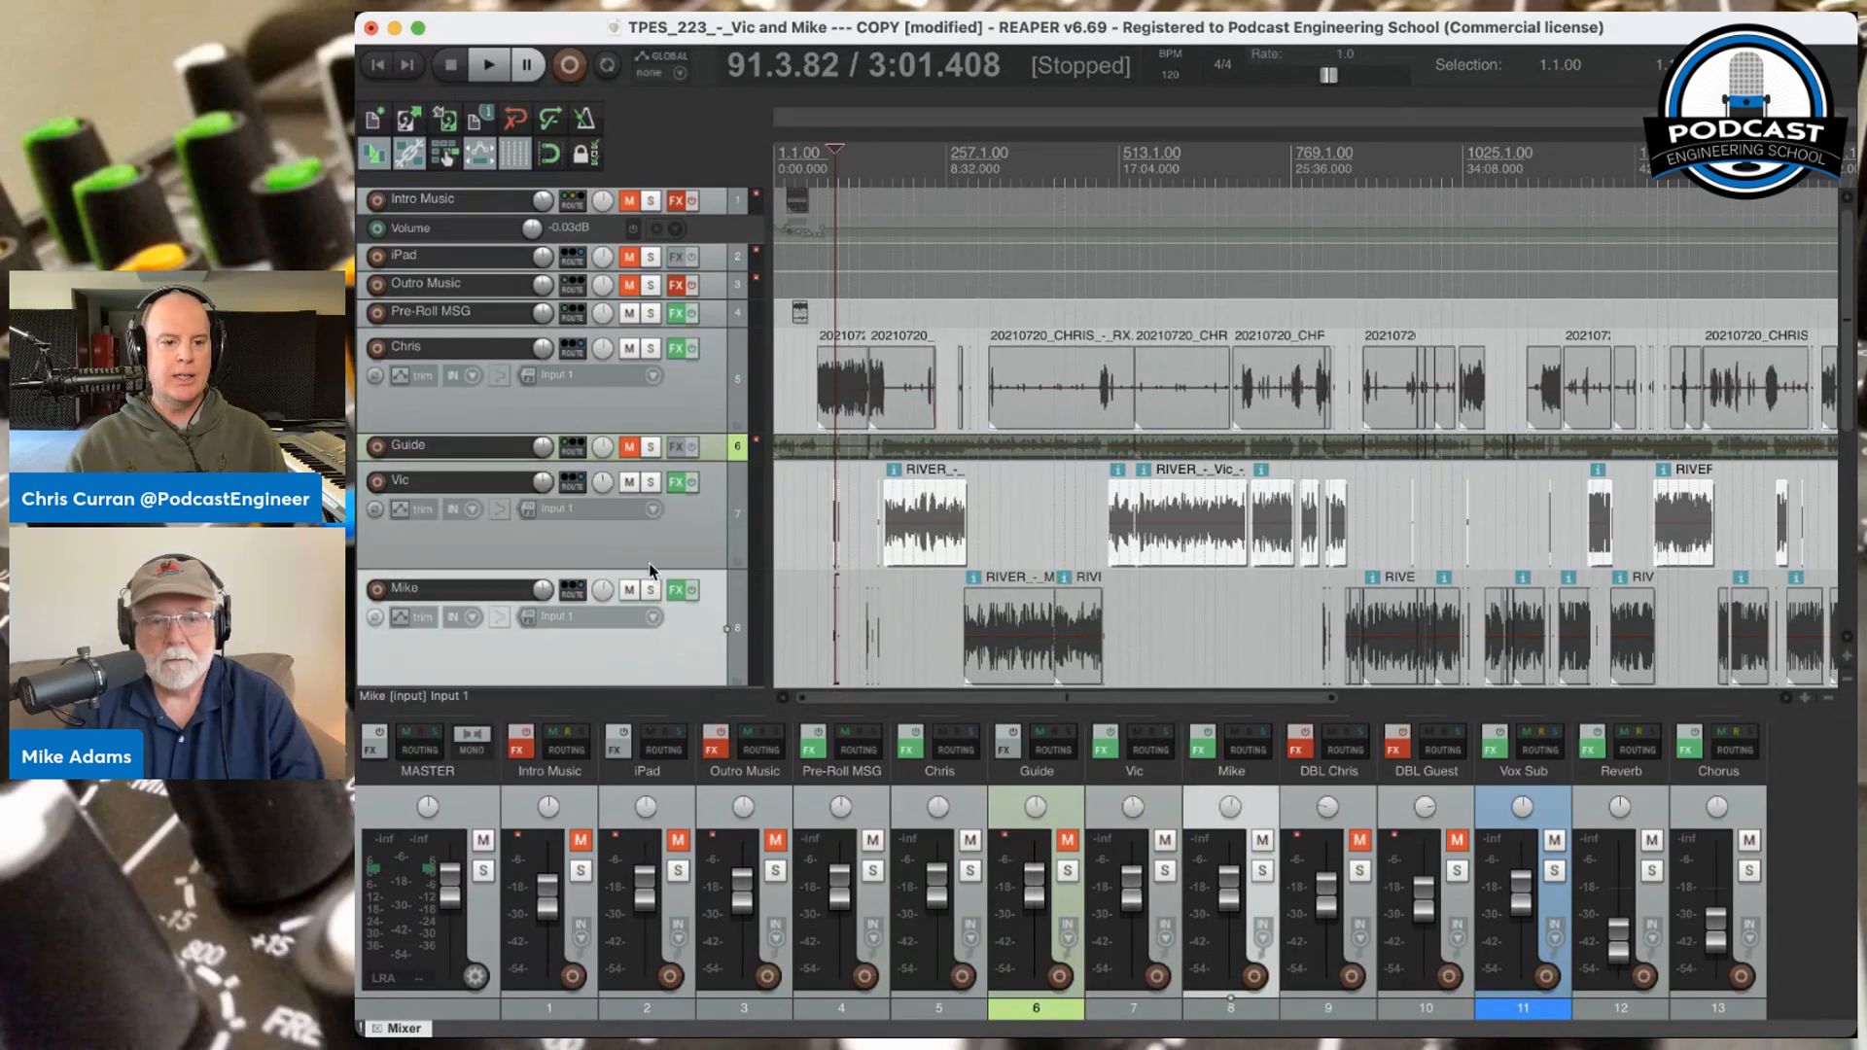
pyautogui.click(697, 401)
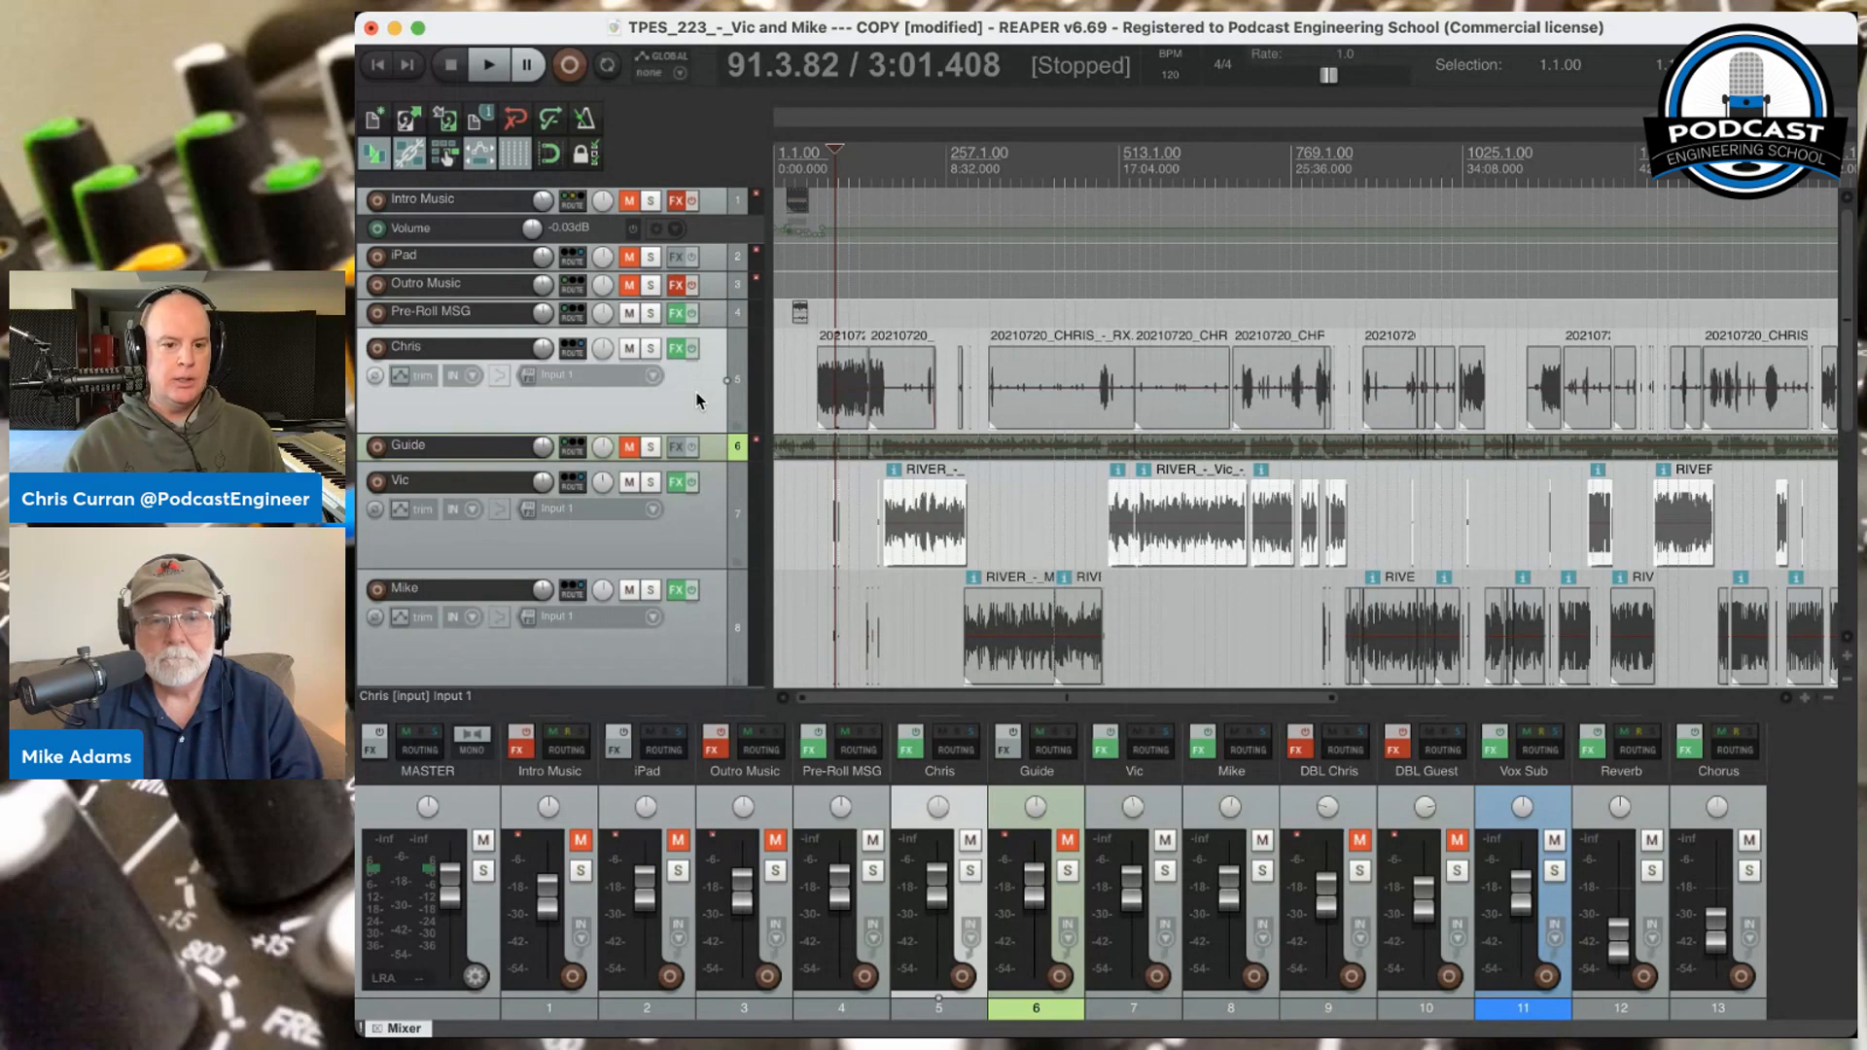
pyautogui.press('super+Tab')
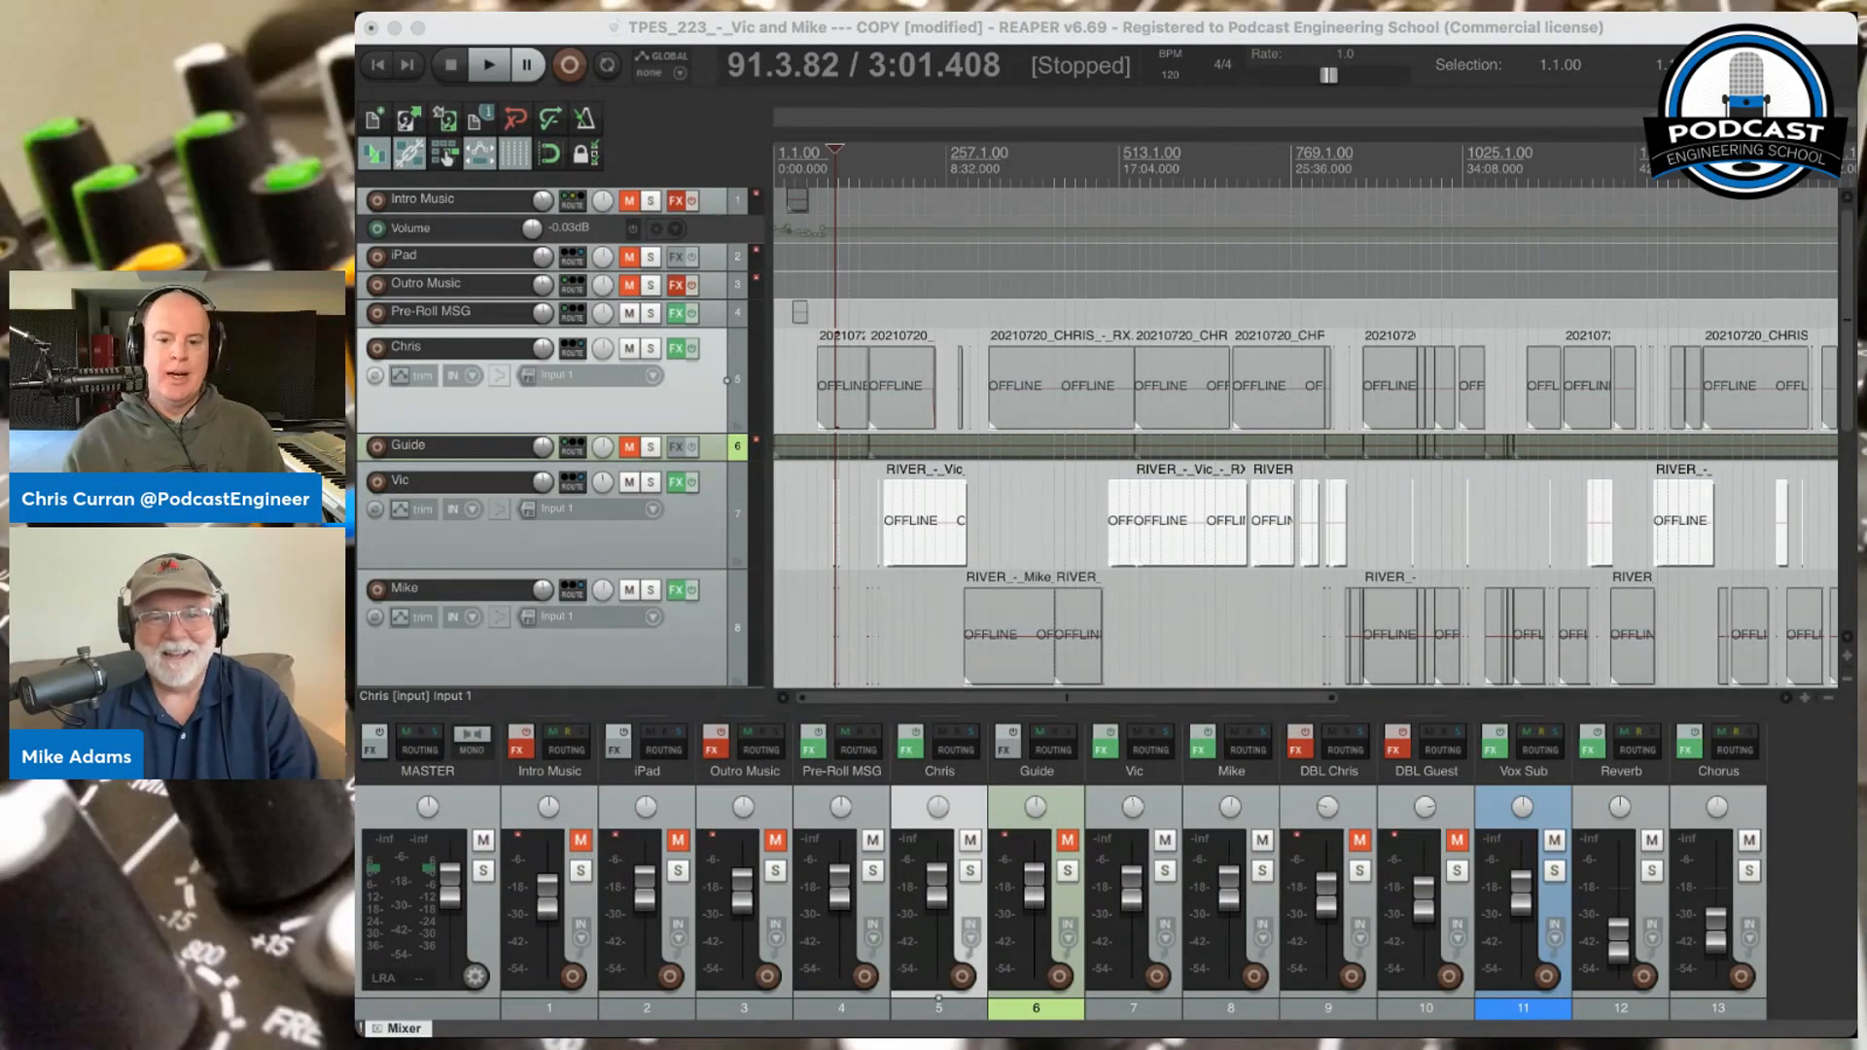
pyautogui.click(480, 27)
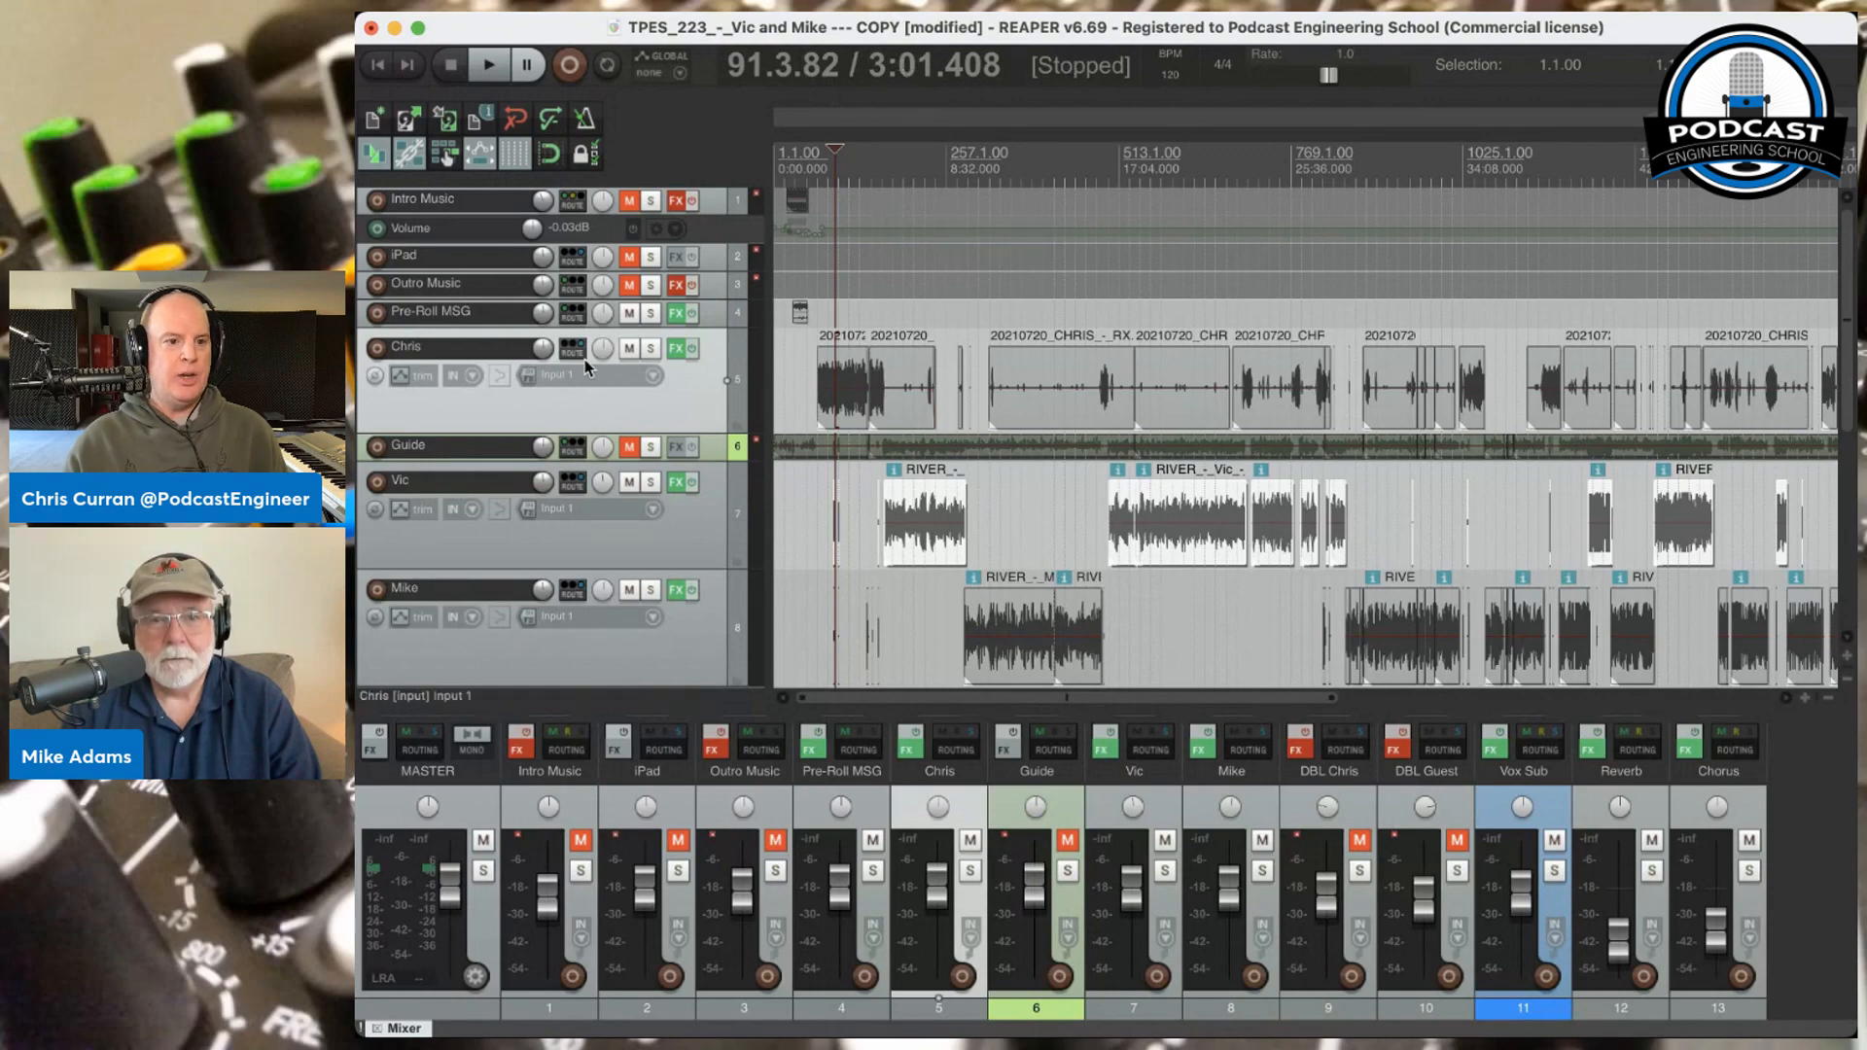
pyautogui.scroll(-5, 622, 404)
pyautogui.scroll(5, 621, 406)
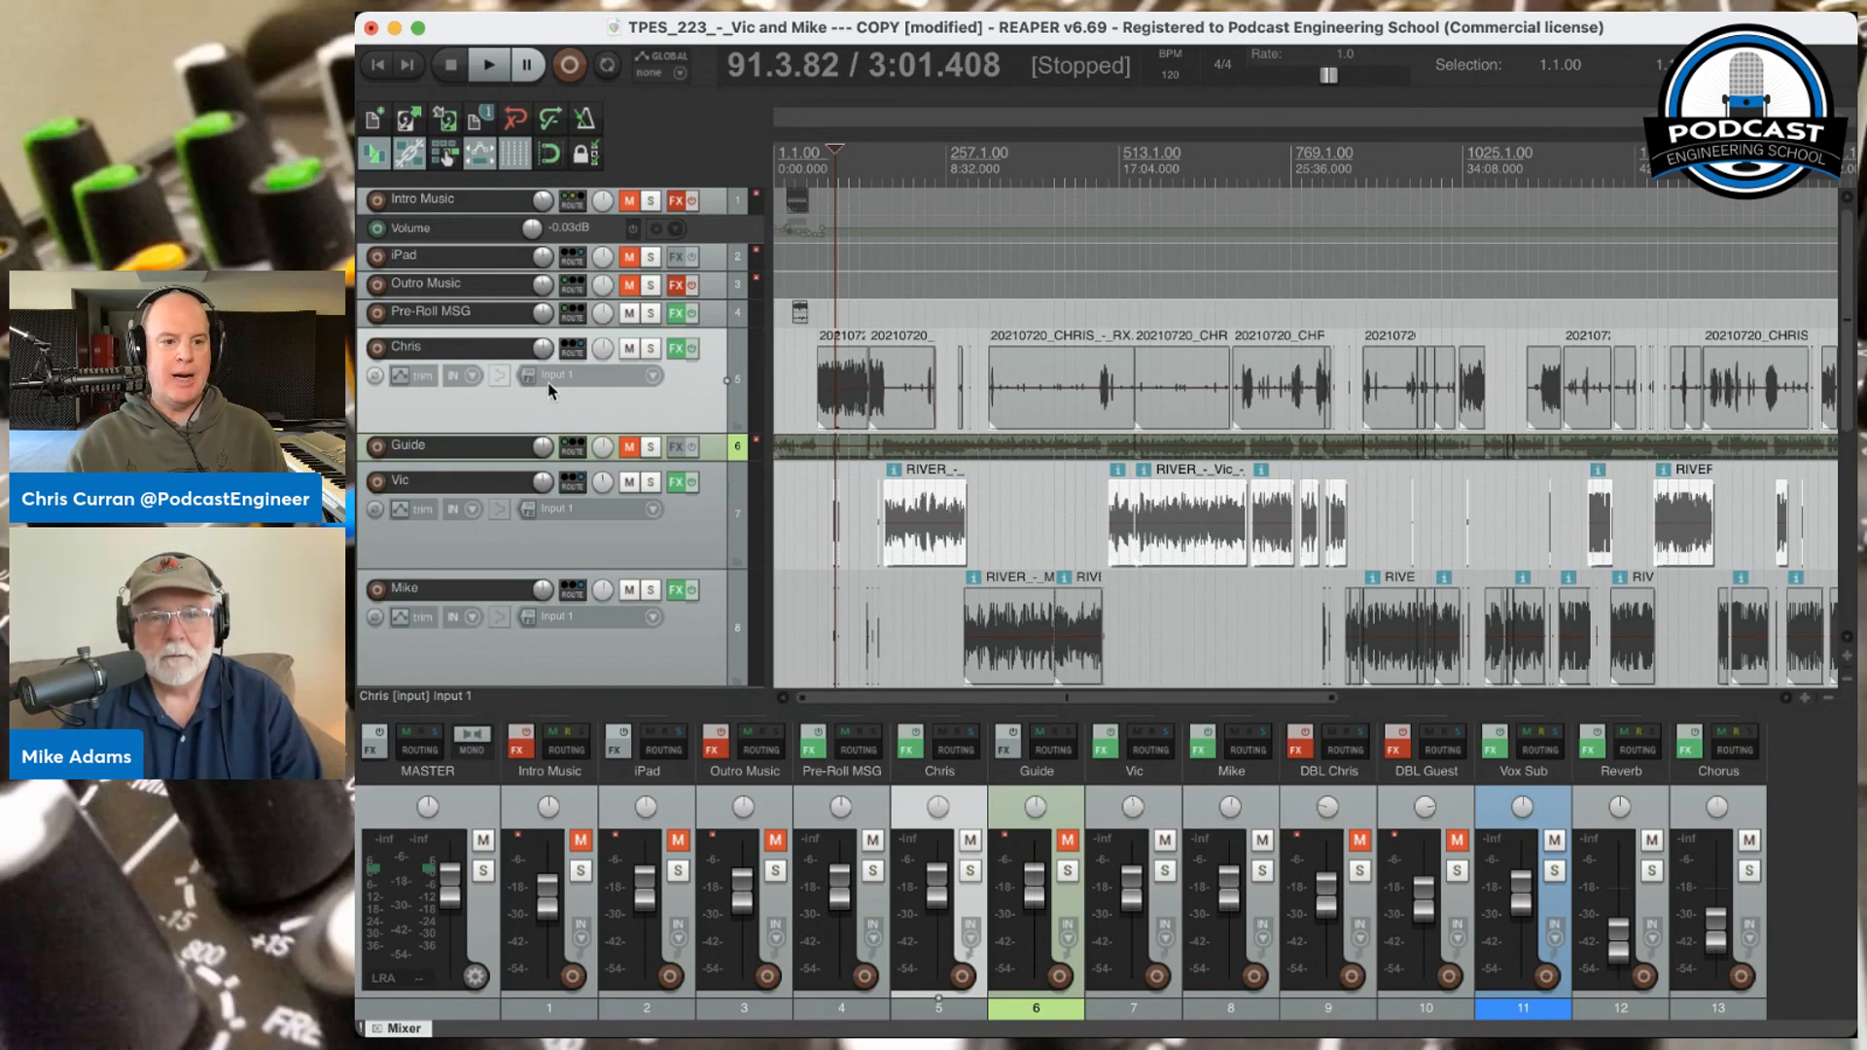
pyautogui.click(695, 551)
pyautogui.click(715, 646)
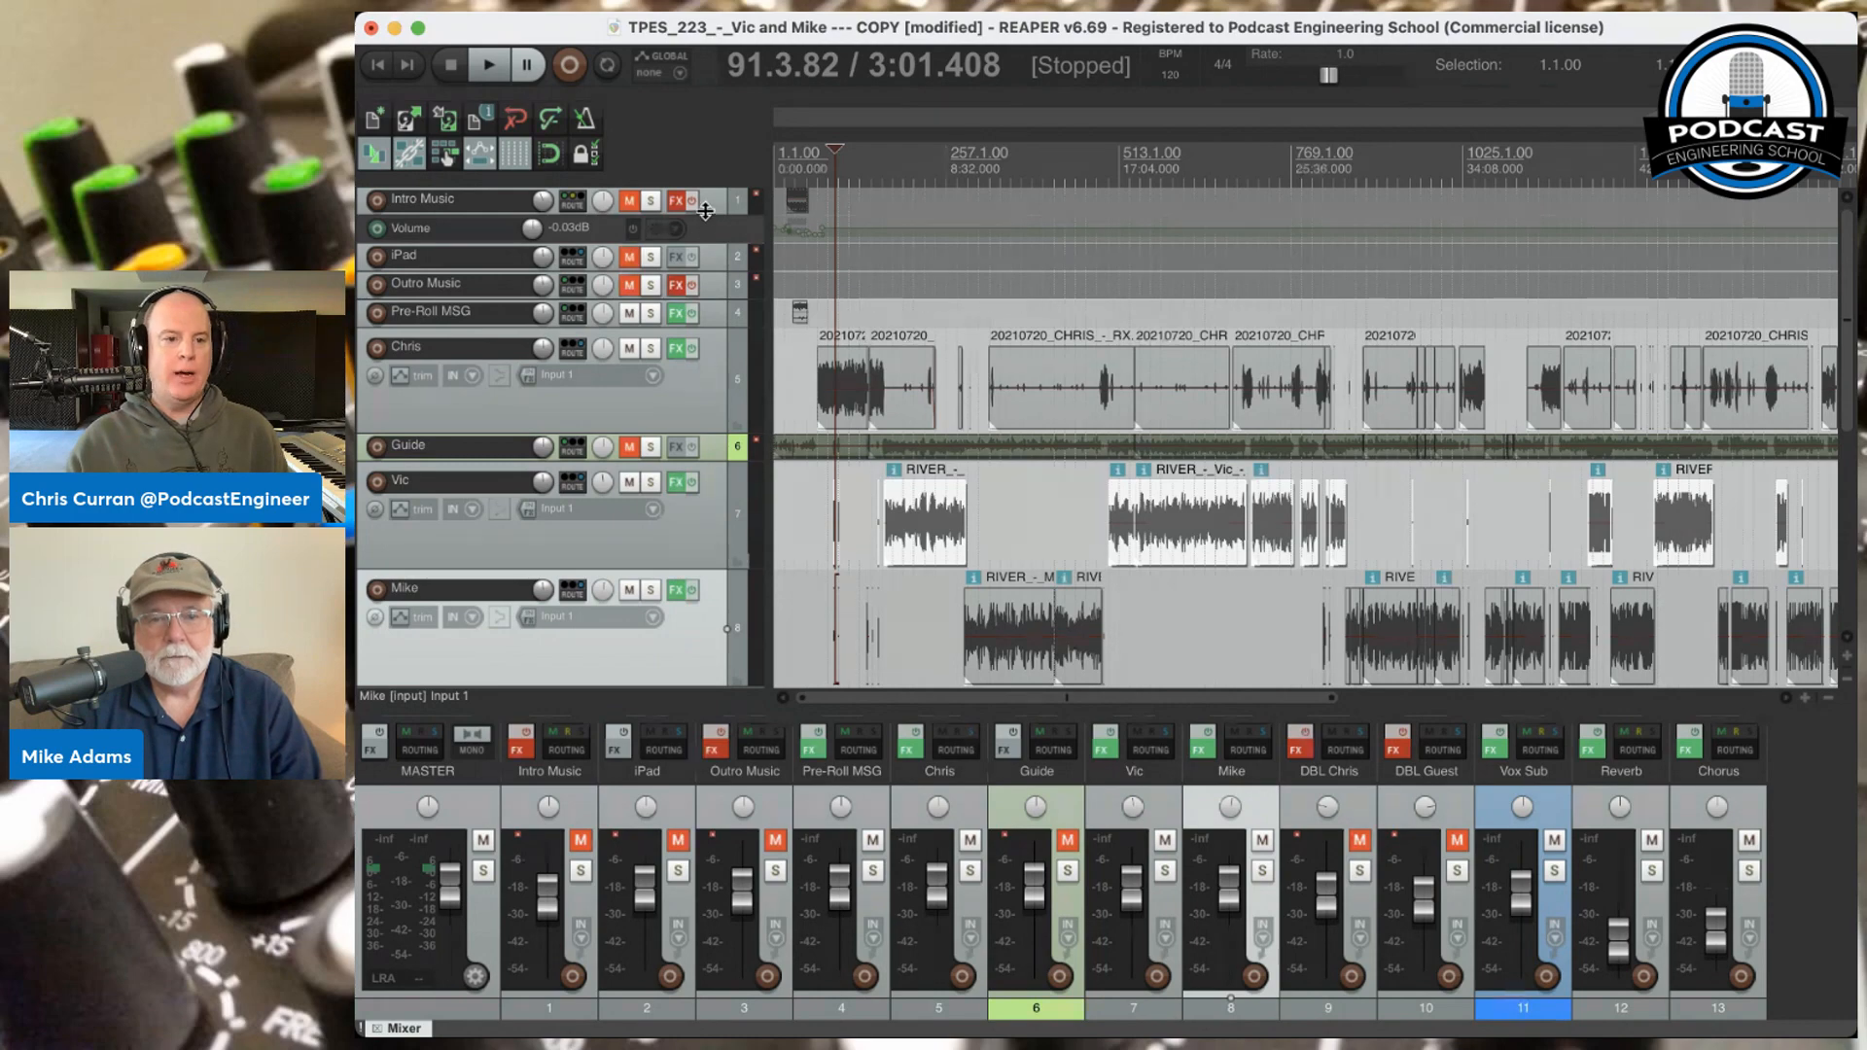
# Give the Intro Music track a medium height that shows its clip's waveform, and unmute the track
pyautogui.moveTo(708, 216); pyautogui.dragTo(710, 423)
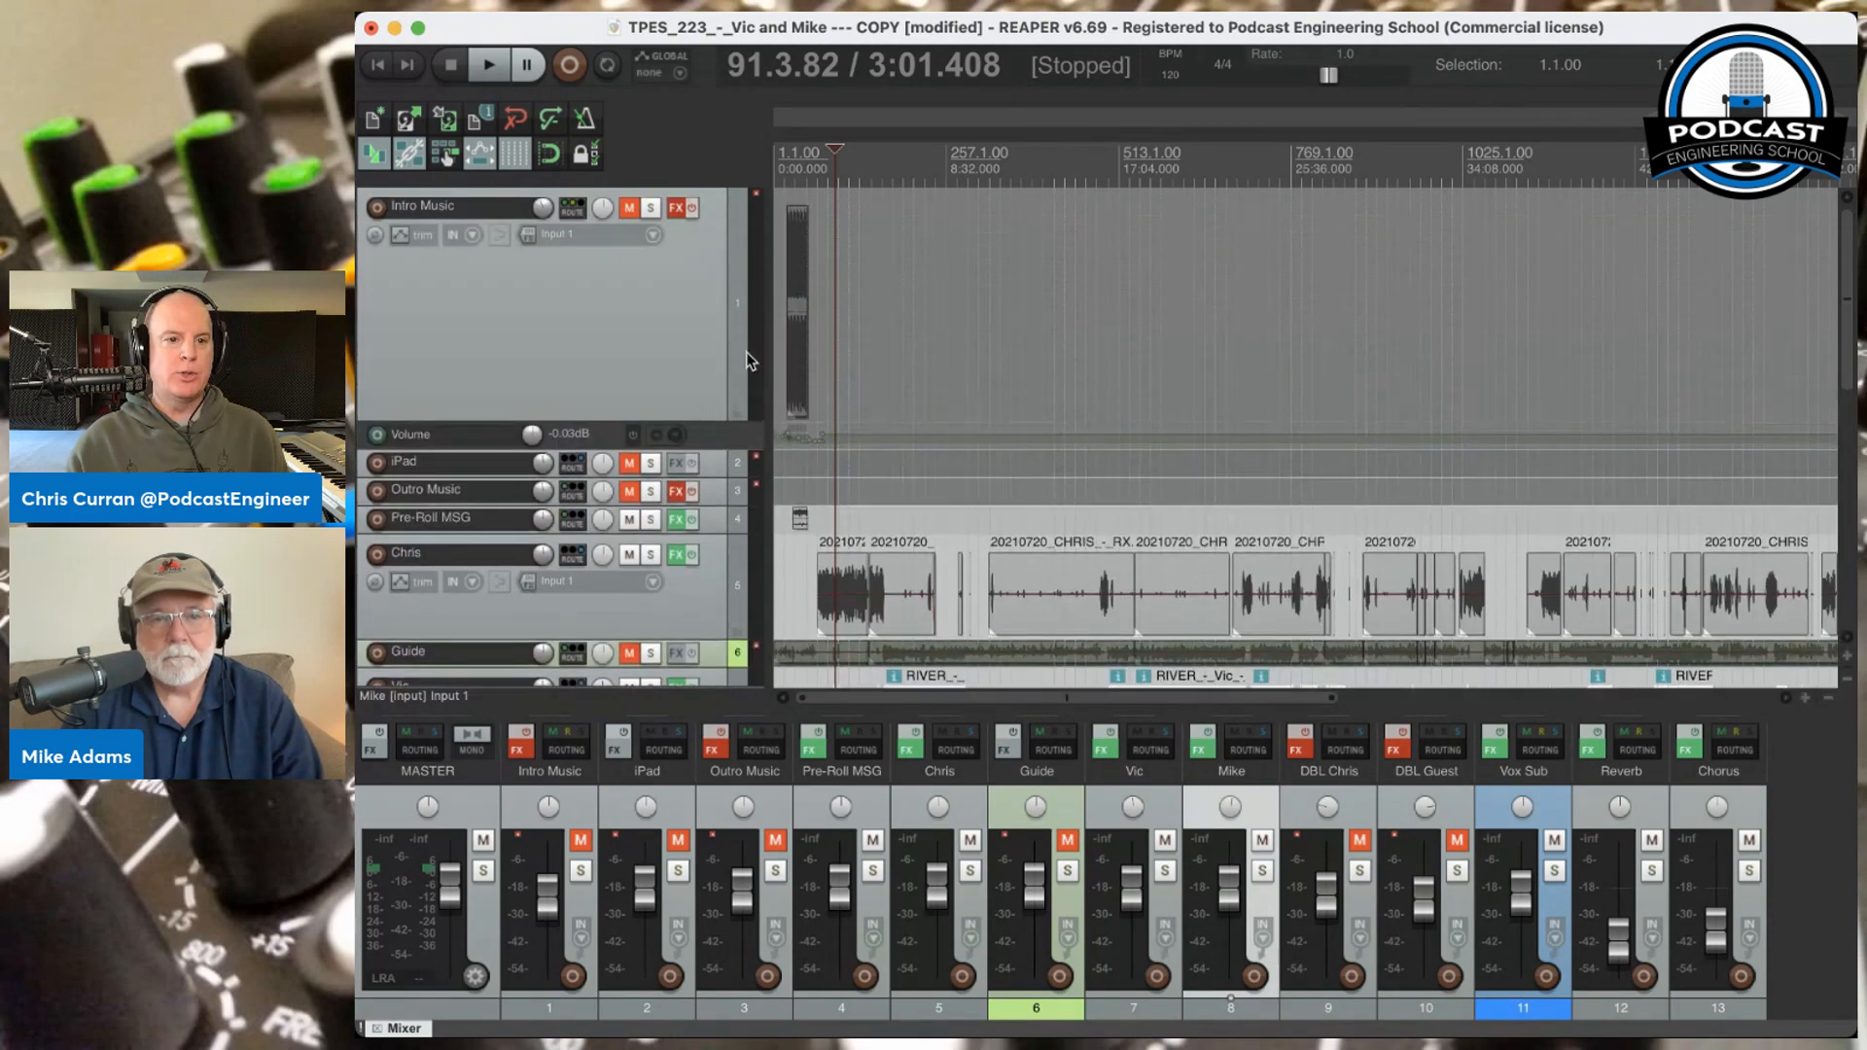
pyautogui.click(810, 175)
pyautogui.scroll(10, 809, 175)
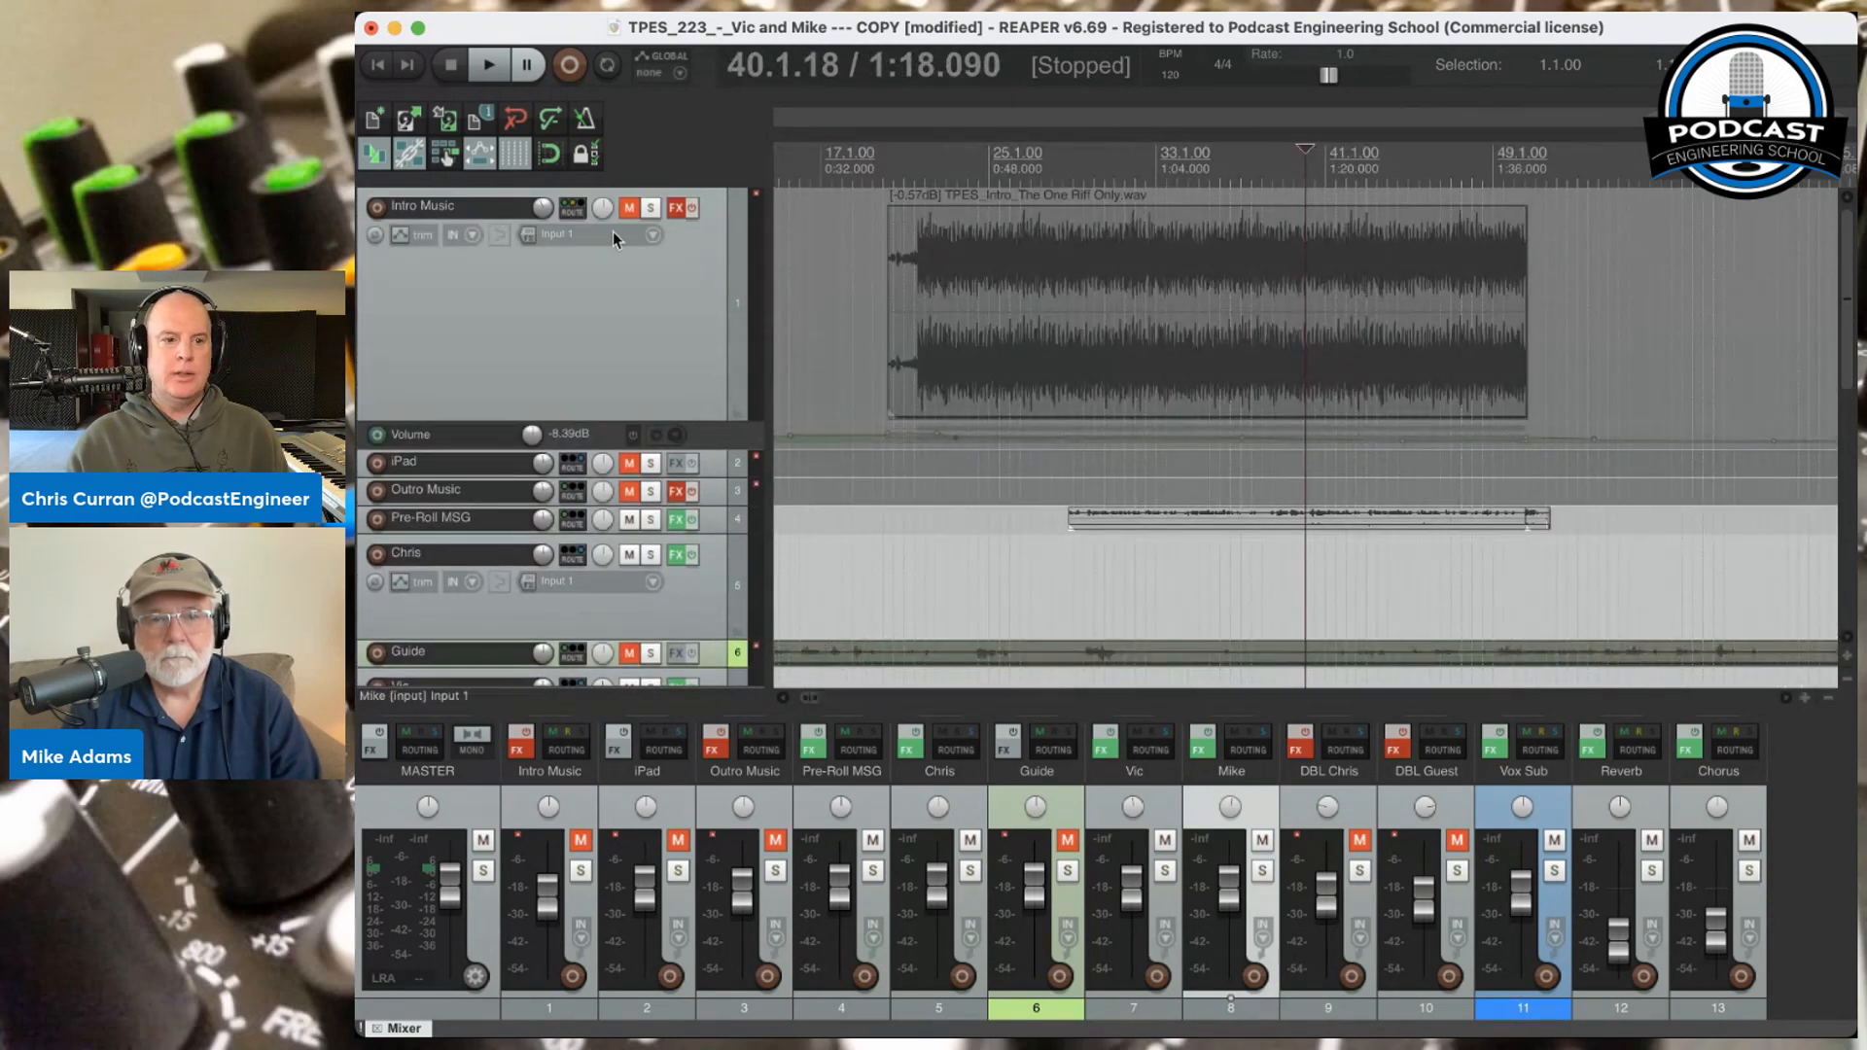
pyautogui.click(645, 318)
pyautogui.moveTo(671, 420); pyautogui.dragTo(672, 280)
pyautogui.click(627, 208)
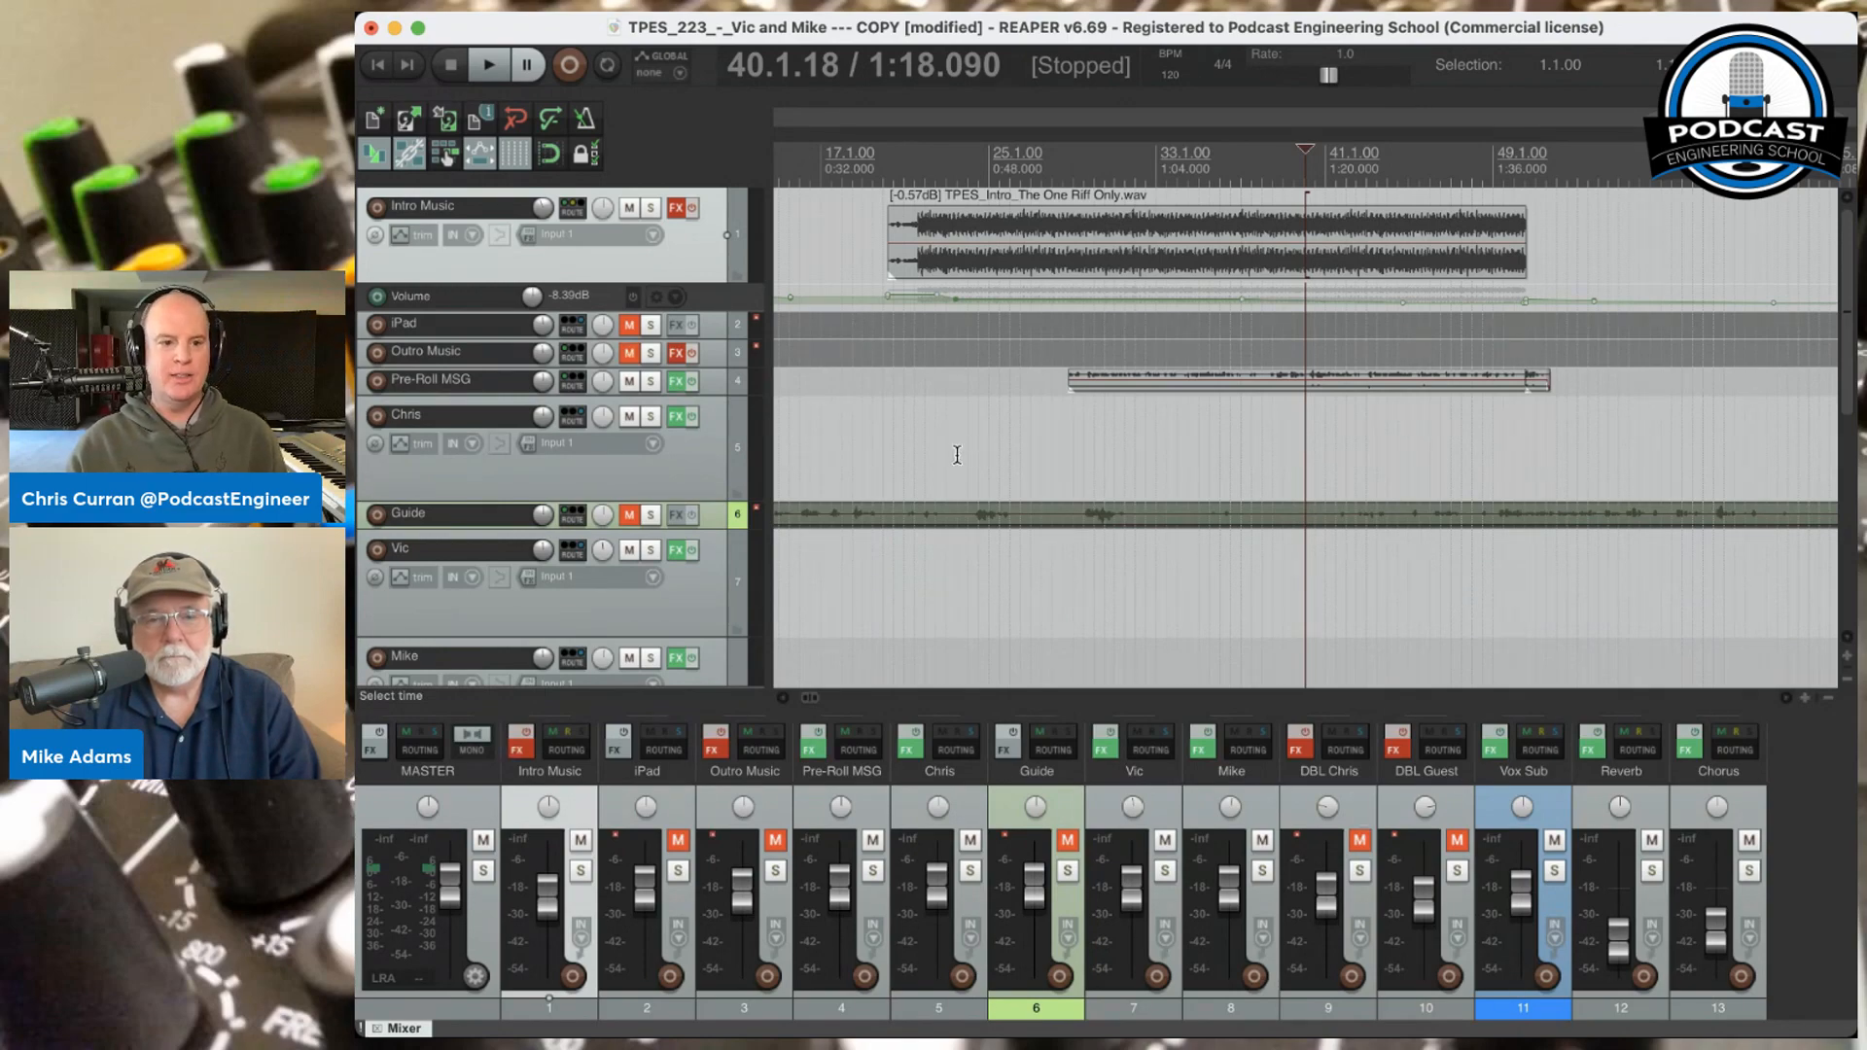
# Try the iPad track enlarged and unmuted, and restore it to muted and minimum height
pyautogui.click(709, 325)
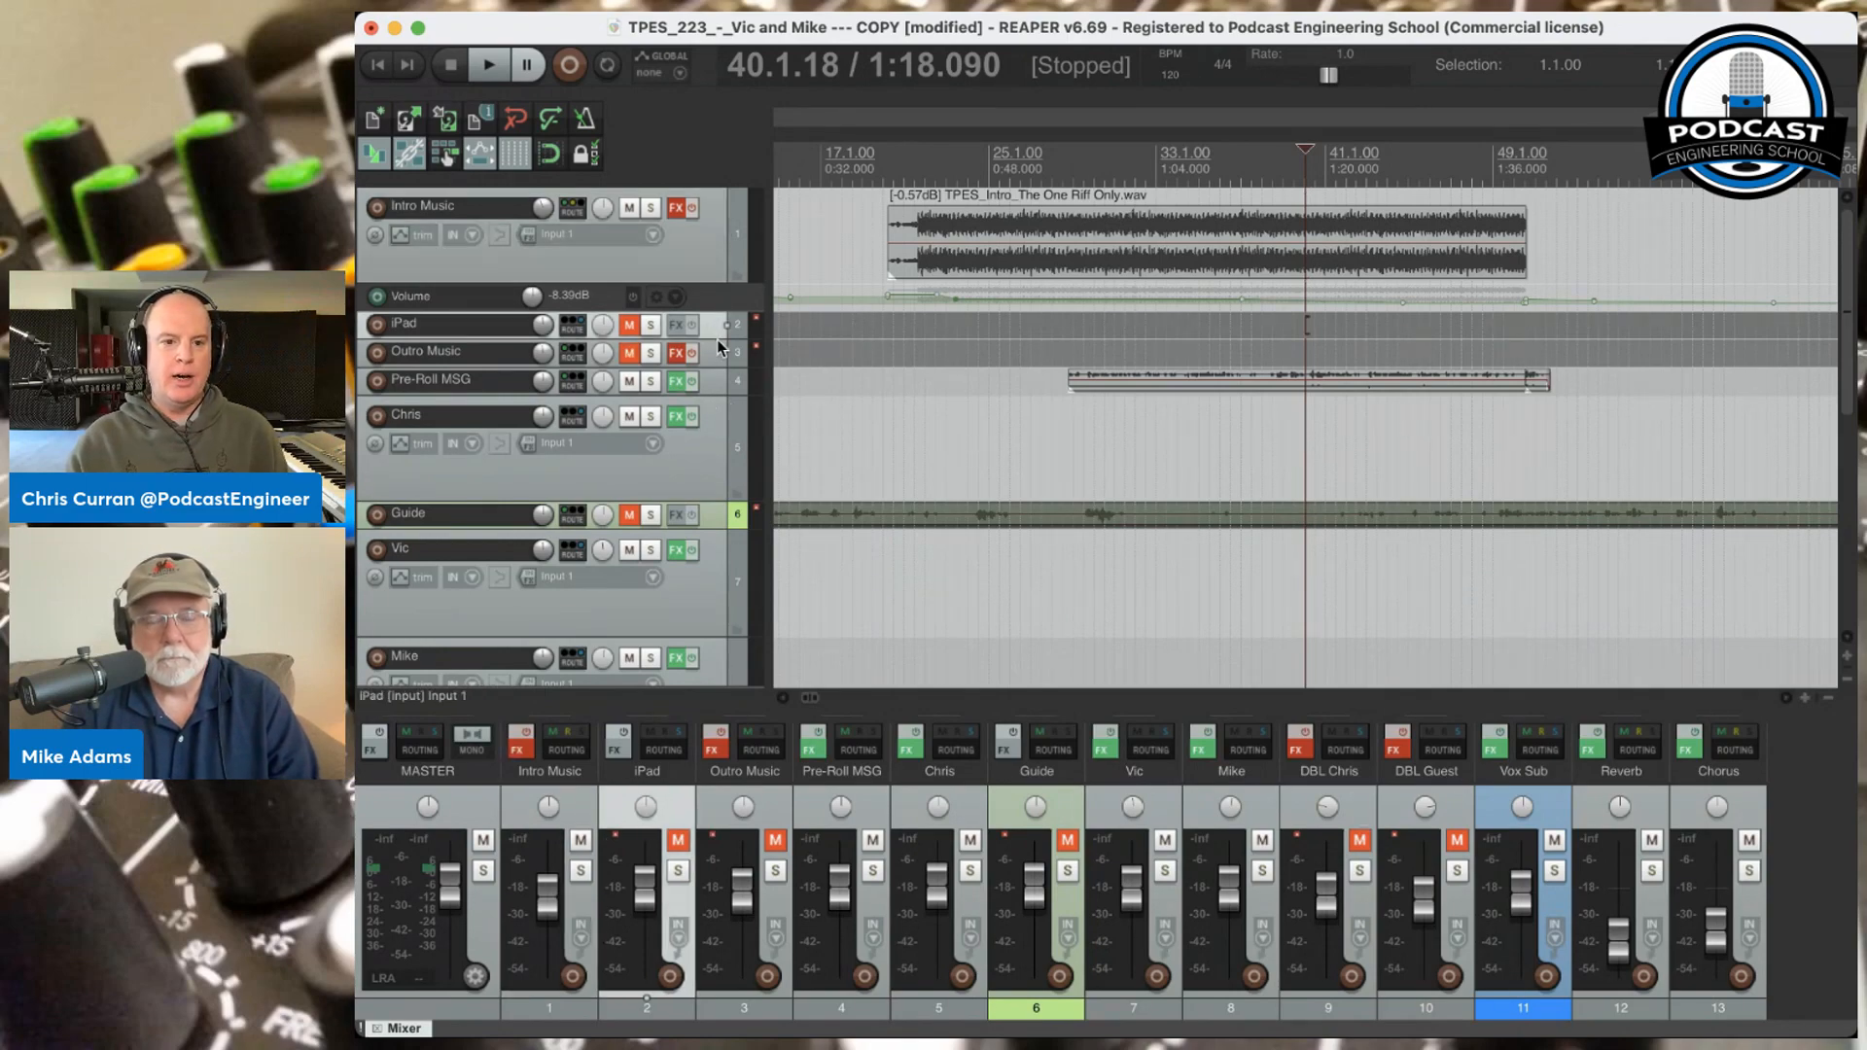
pyautogui.scroll(-5, 803, 377)
pyautogui.scroll(-5, 802, 376)
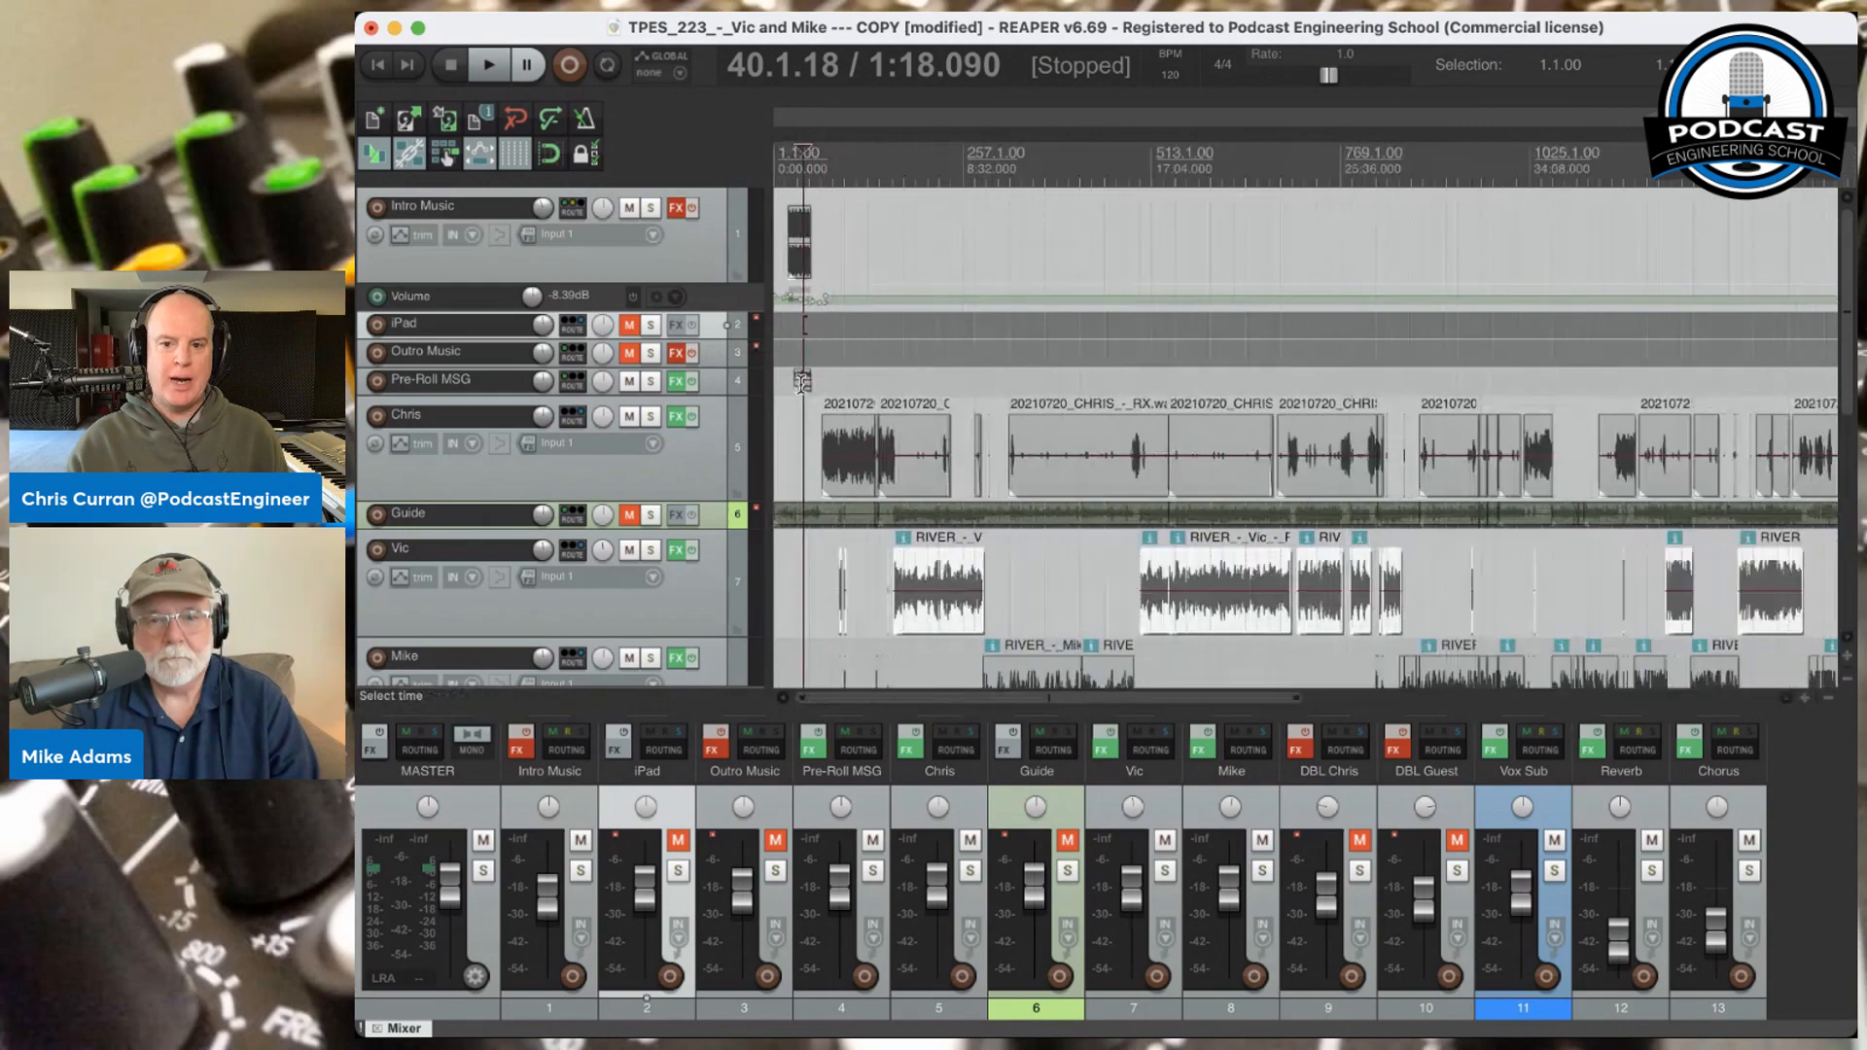
pyautogui.moveTo(719, 337); pyautogui.dragTo(715, 506)
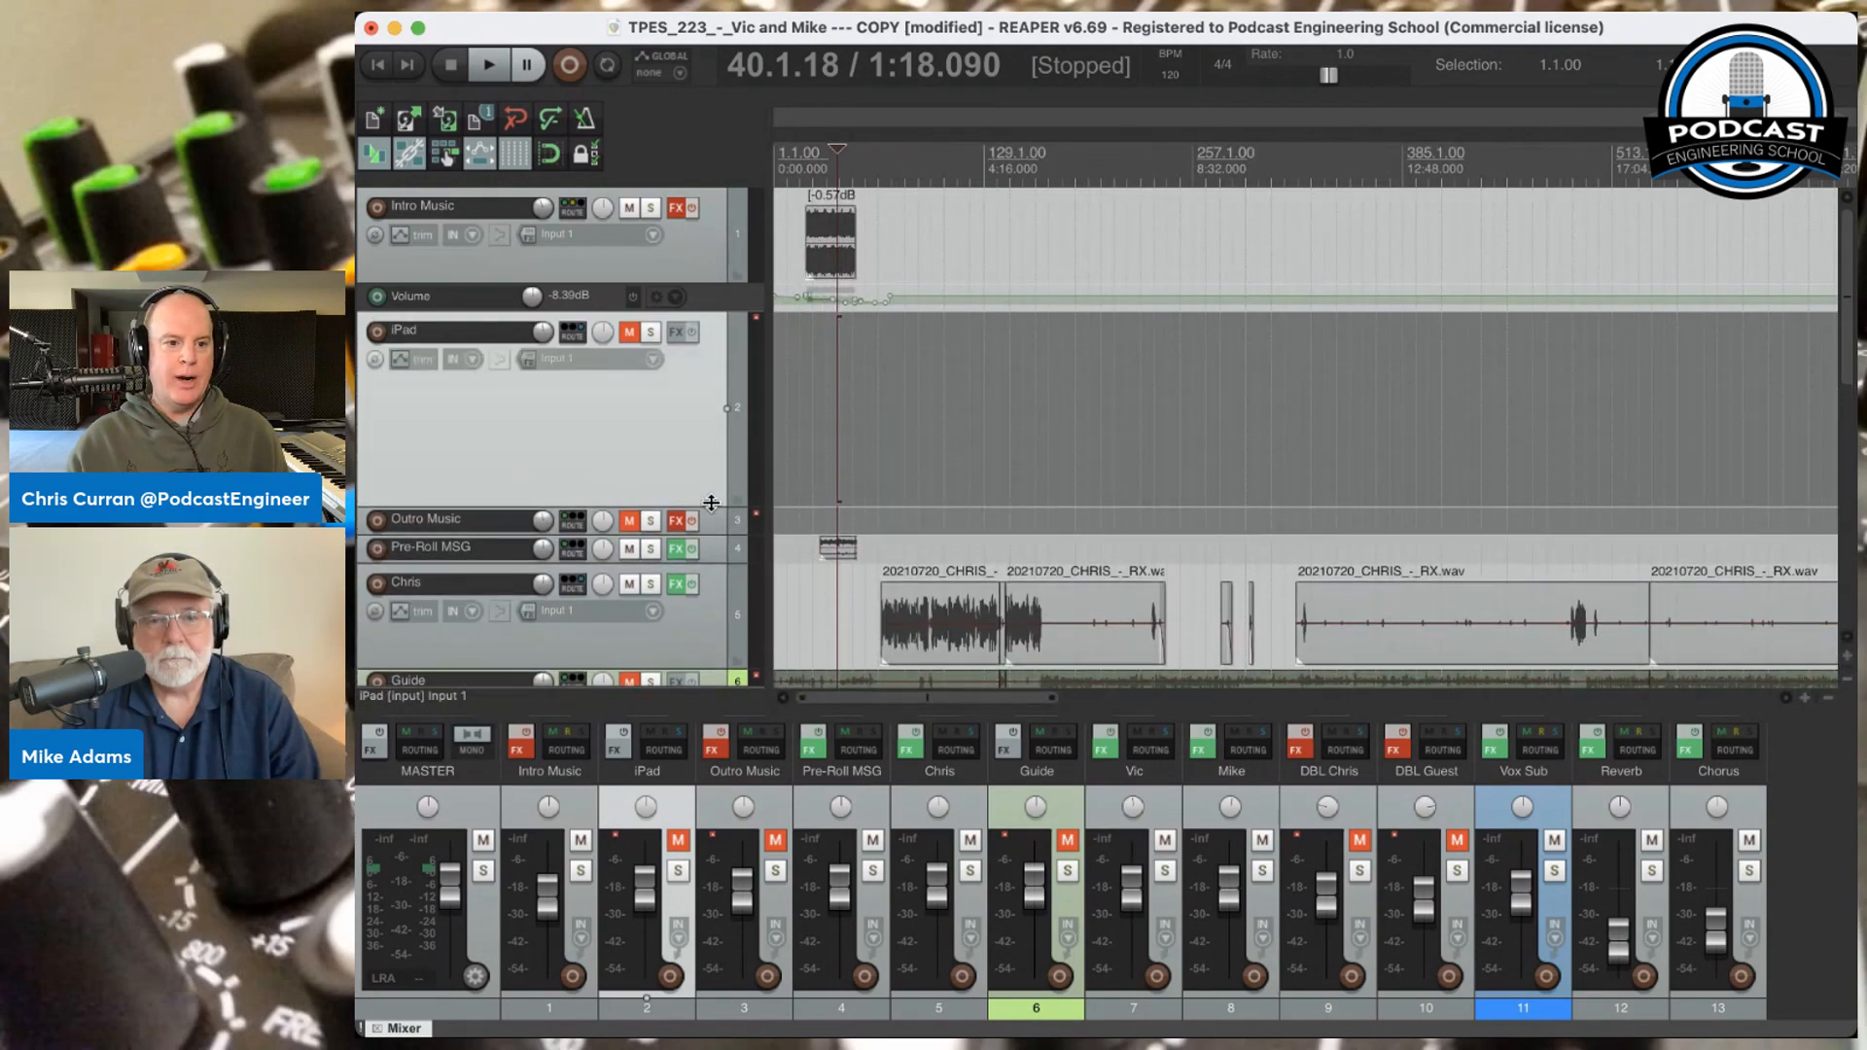
pyautogui.click(630, 333)
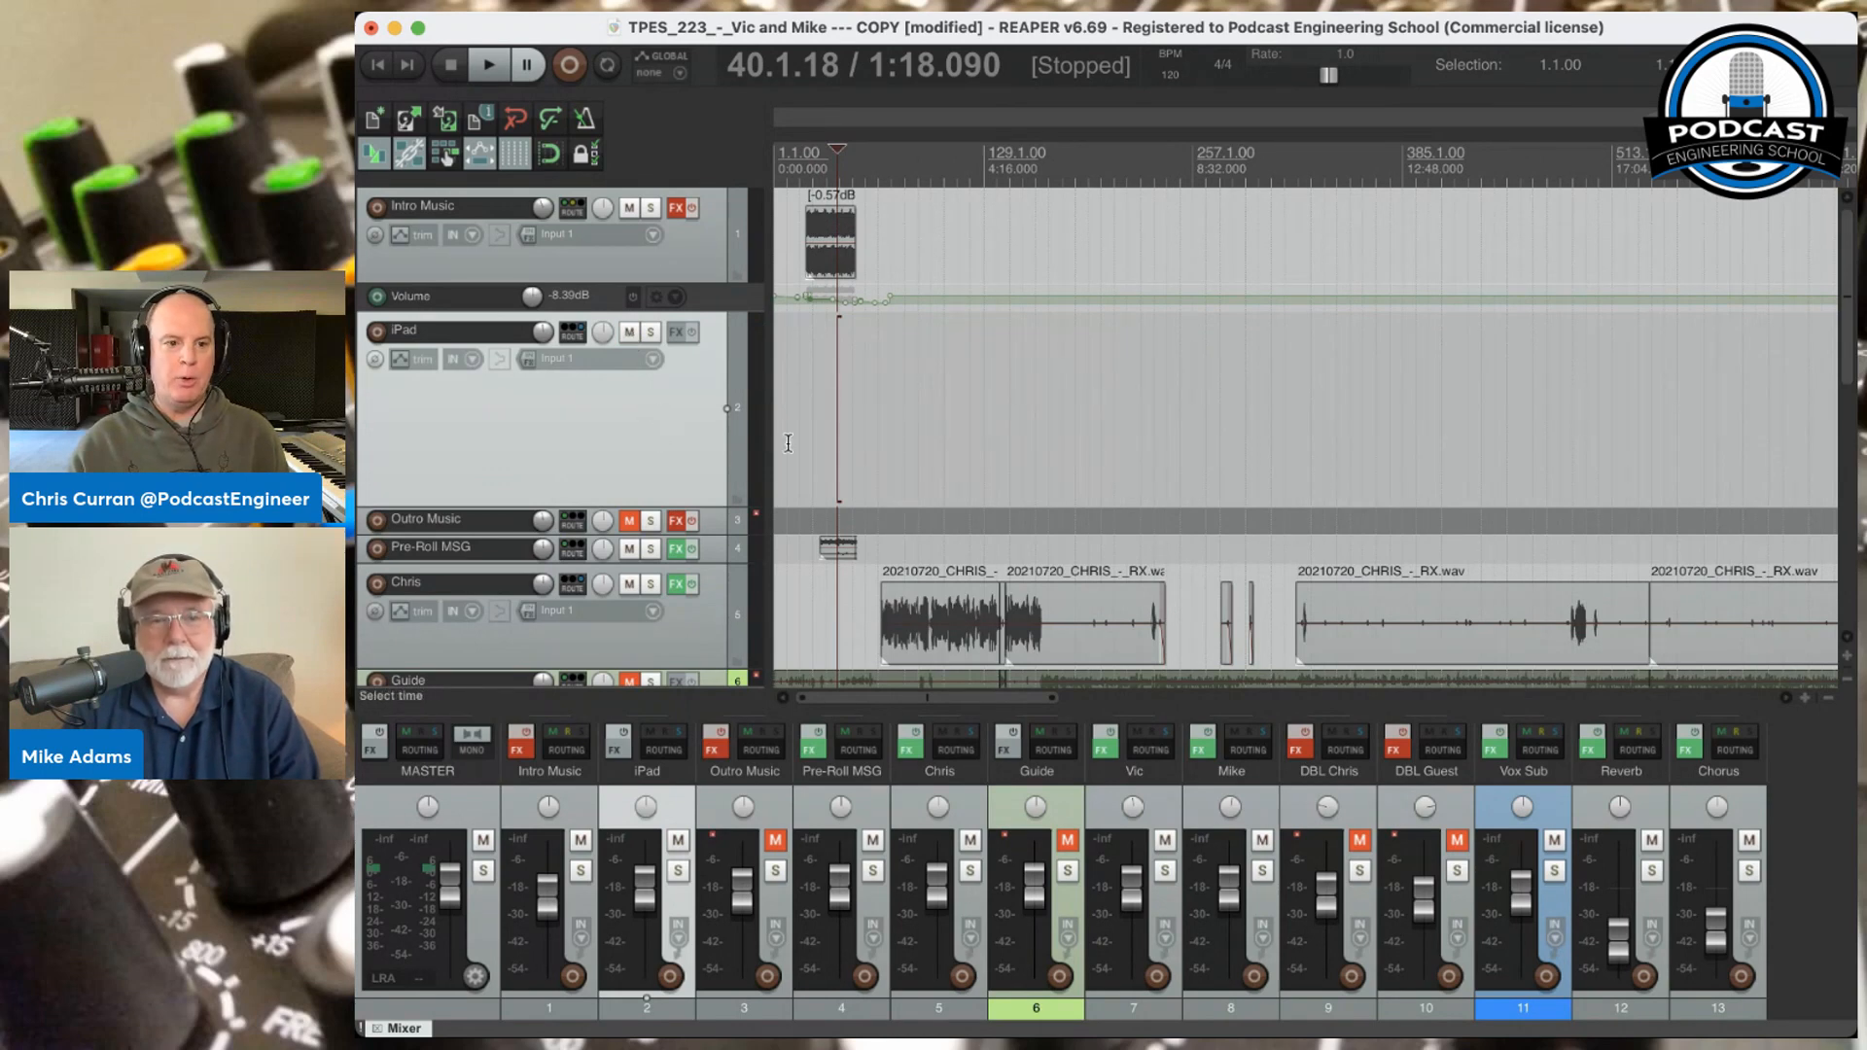
pyautogui.click(630, 332)
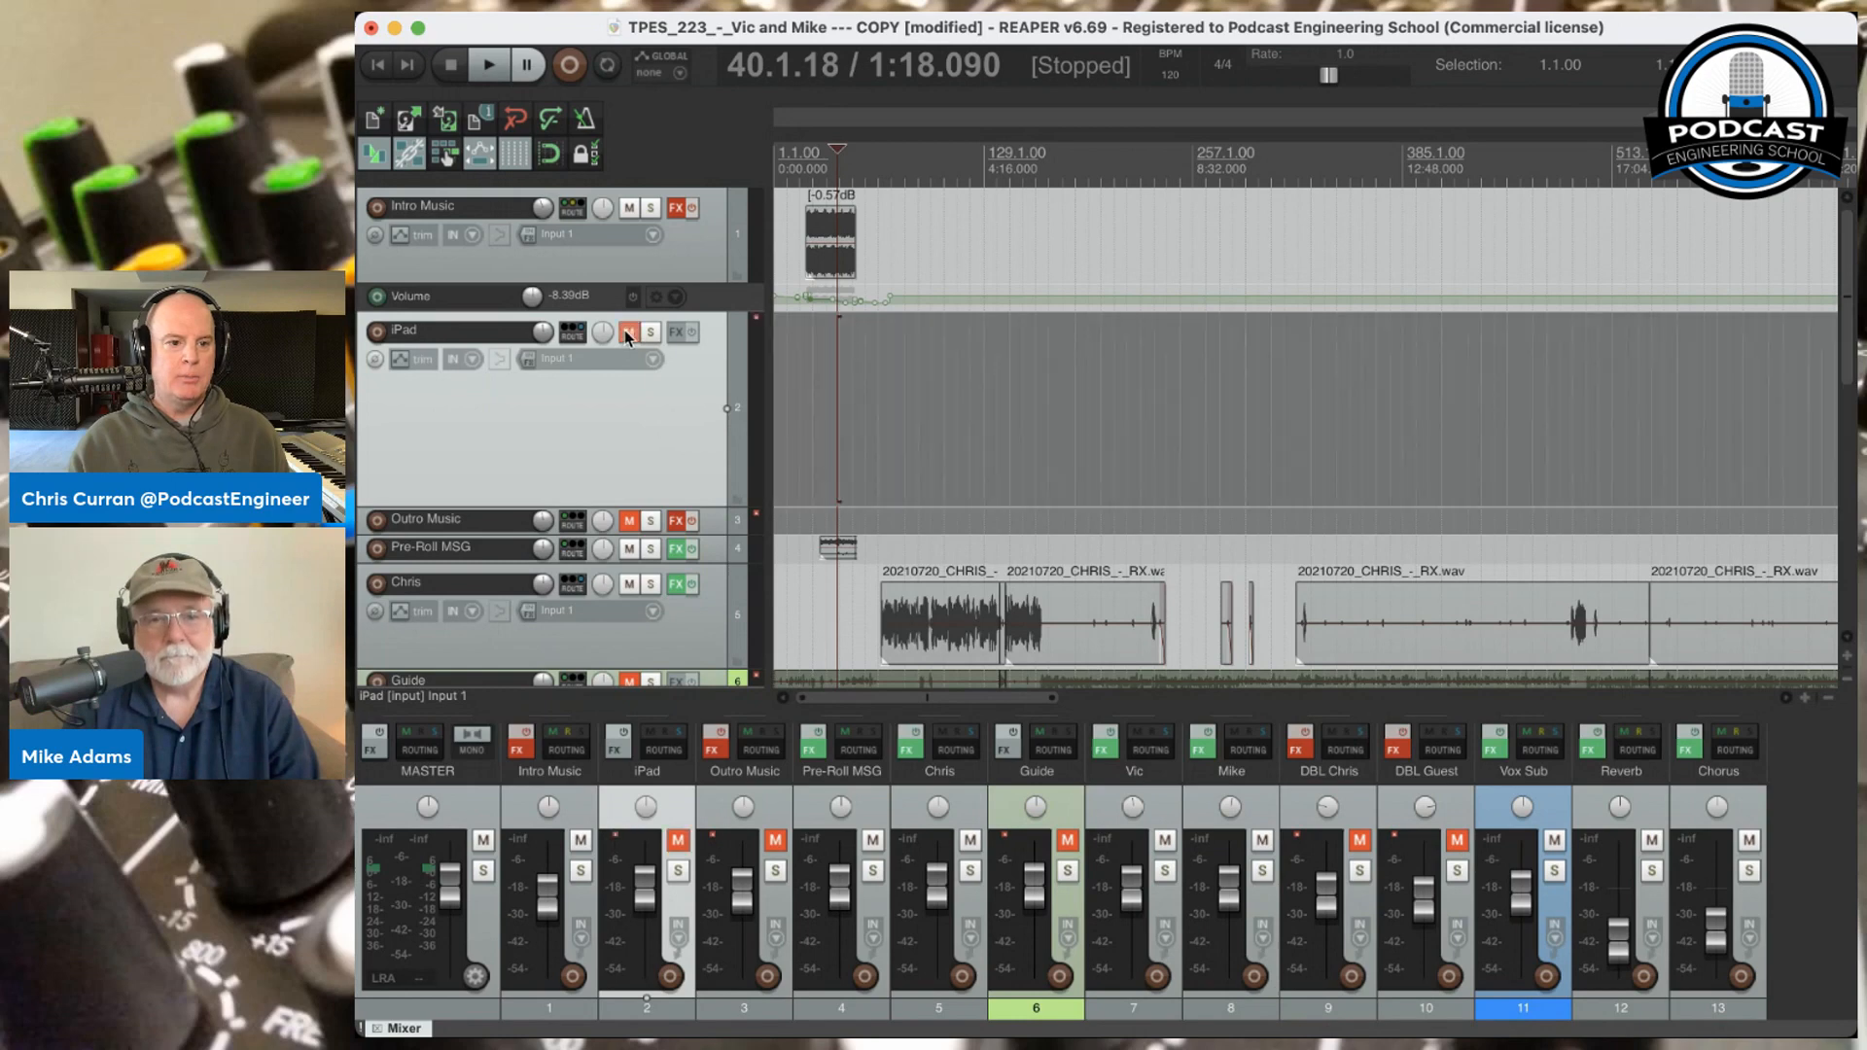
pyautogui.moveTo(665, 502); pyautogui.dragTo(724, 277)
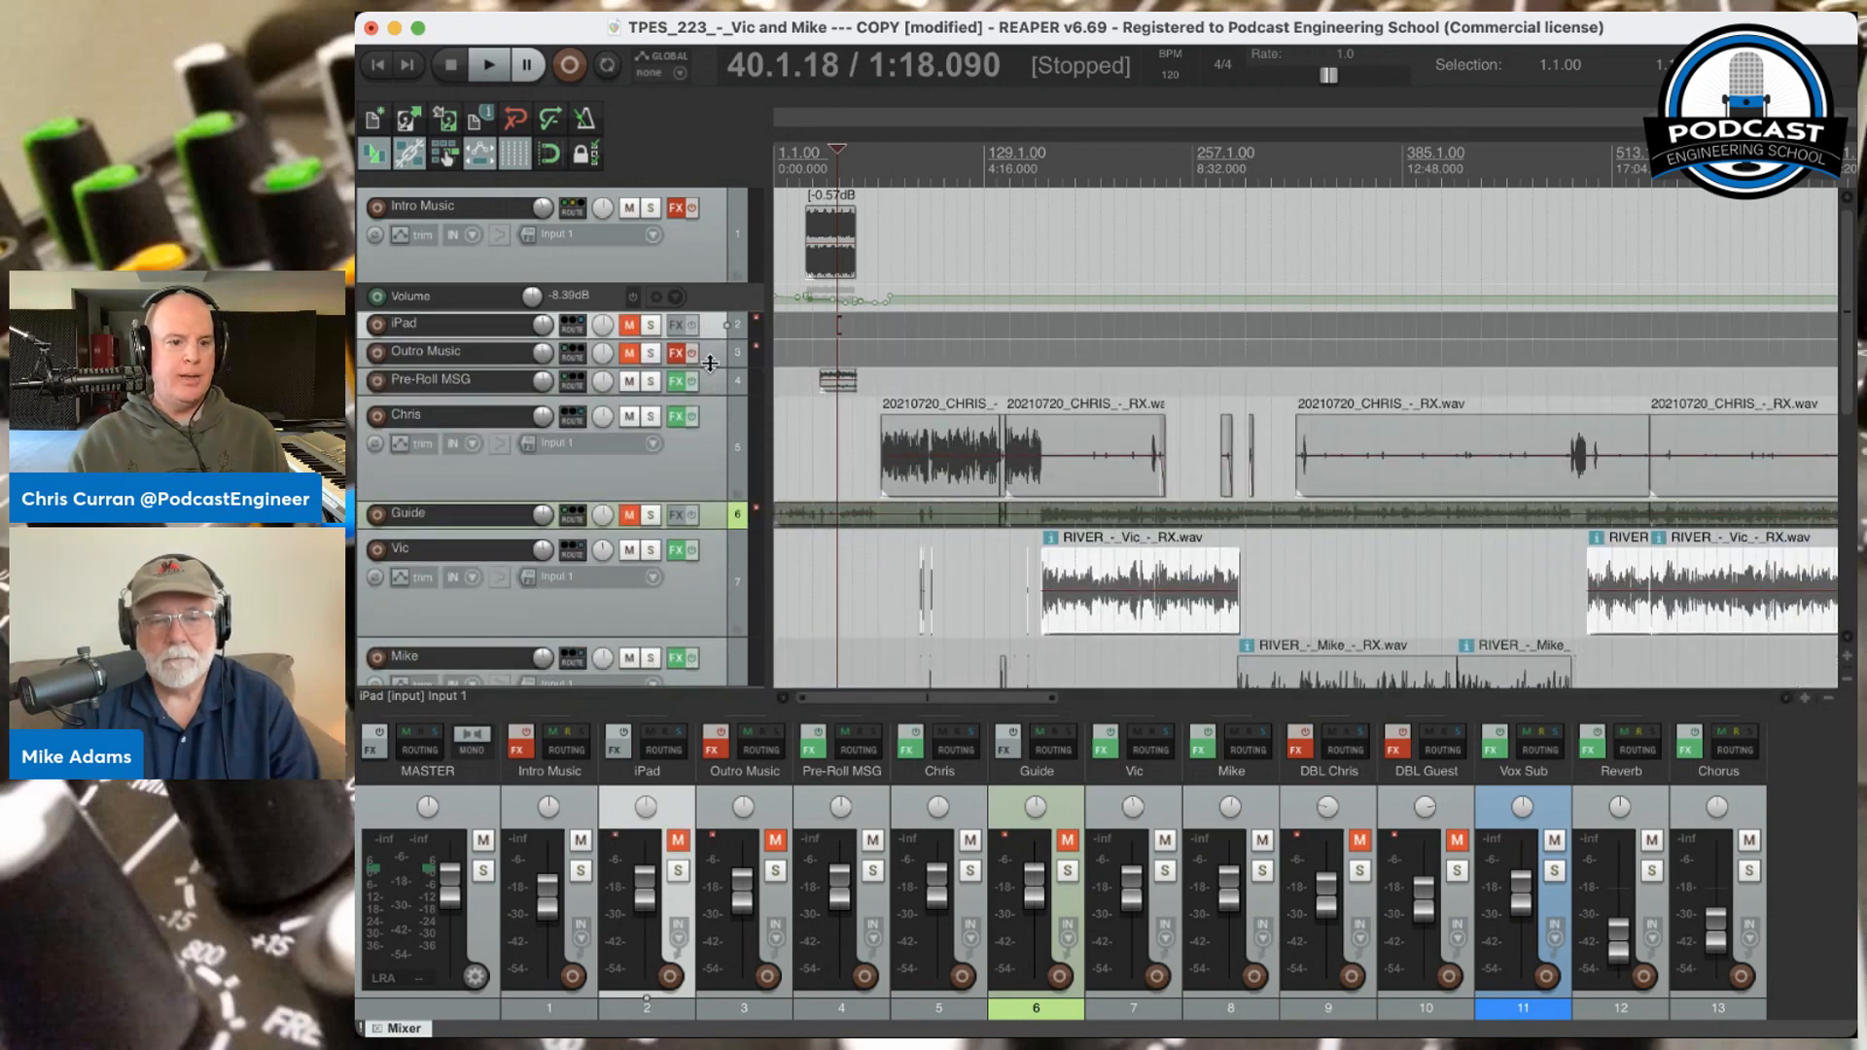
# Enlarge the Outro Music track to a medium height showing its clip near 1:04:30, and unmute the track
pyautogui.moveTo(710, 366); pyautogui.dragTo(708, 531)
pyautogui.scroll(-1, 1021, 463)
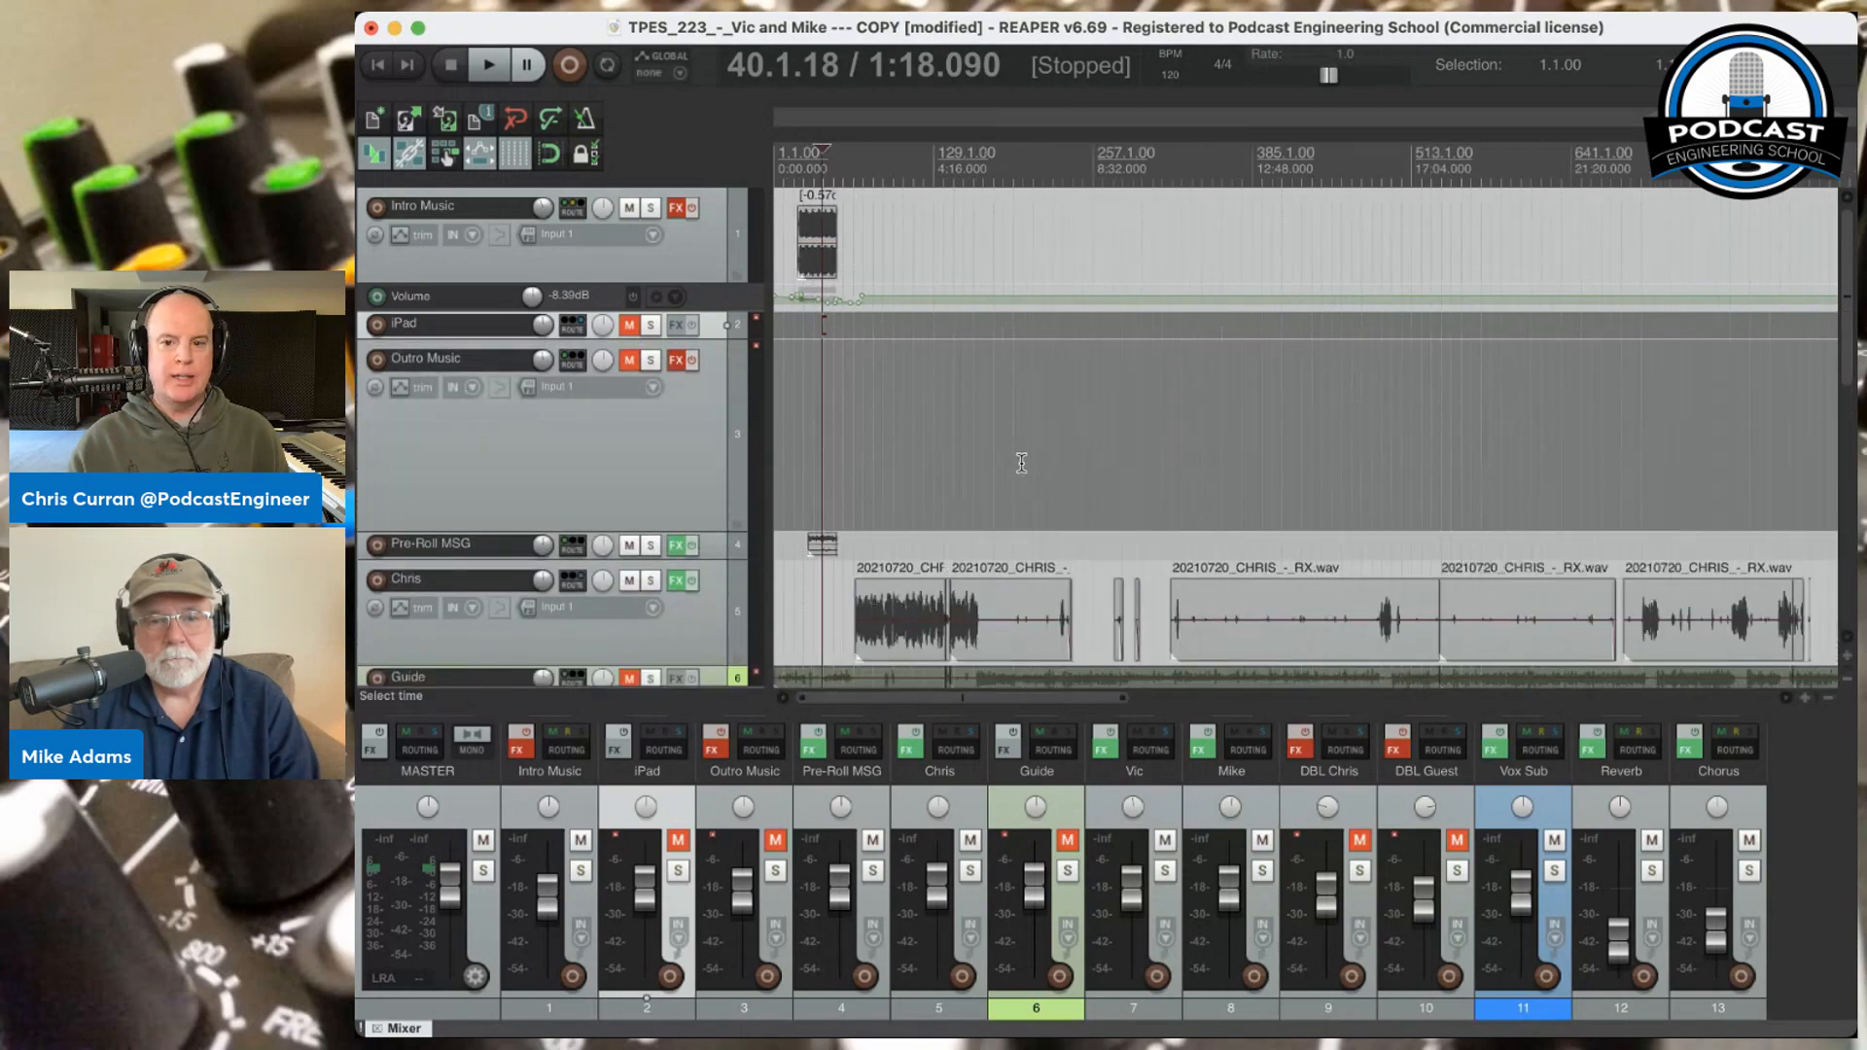
pyautogui.scroll(-4, 1021, 463)
pyautogui.click(1563, 159)
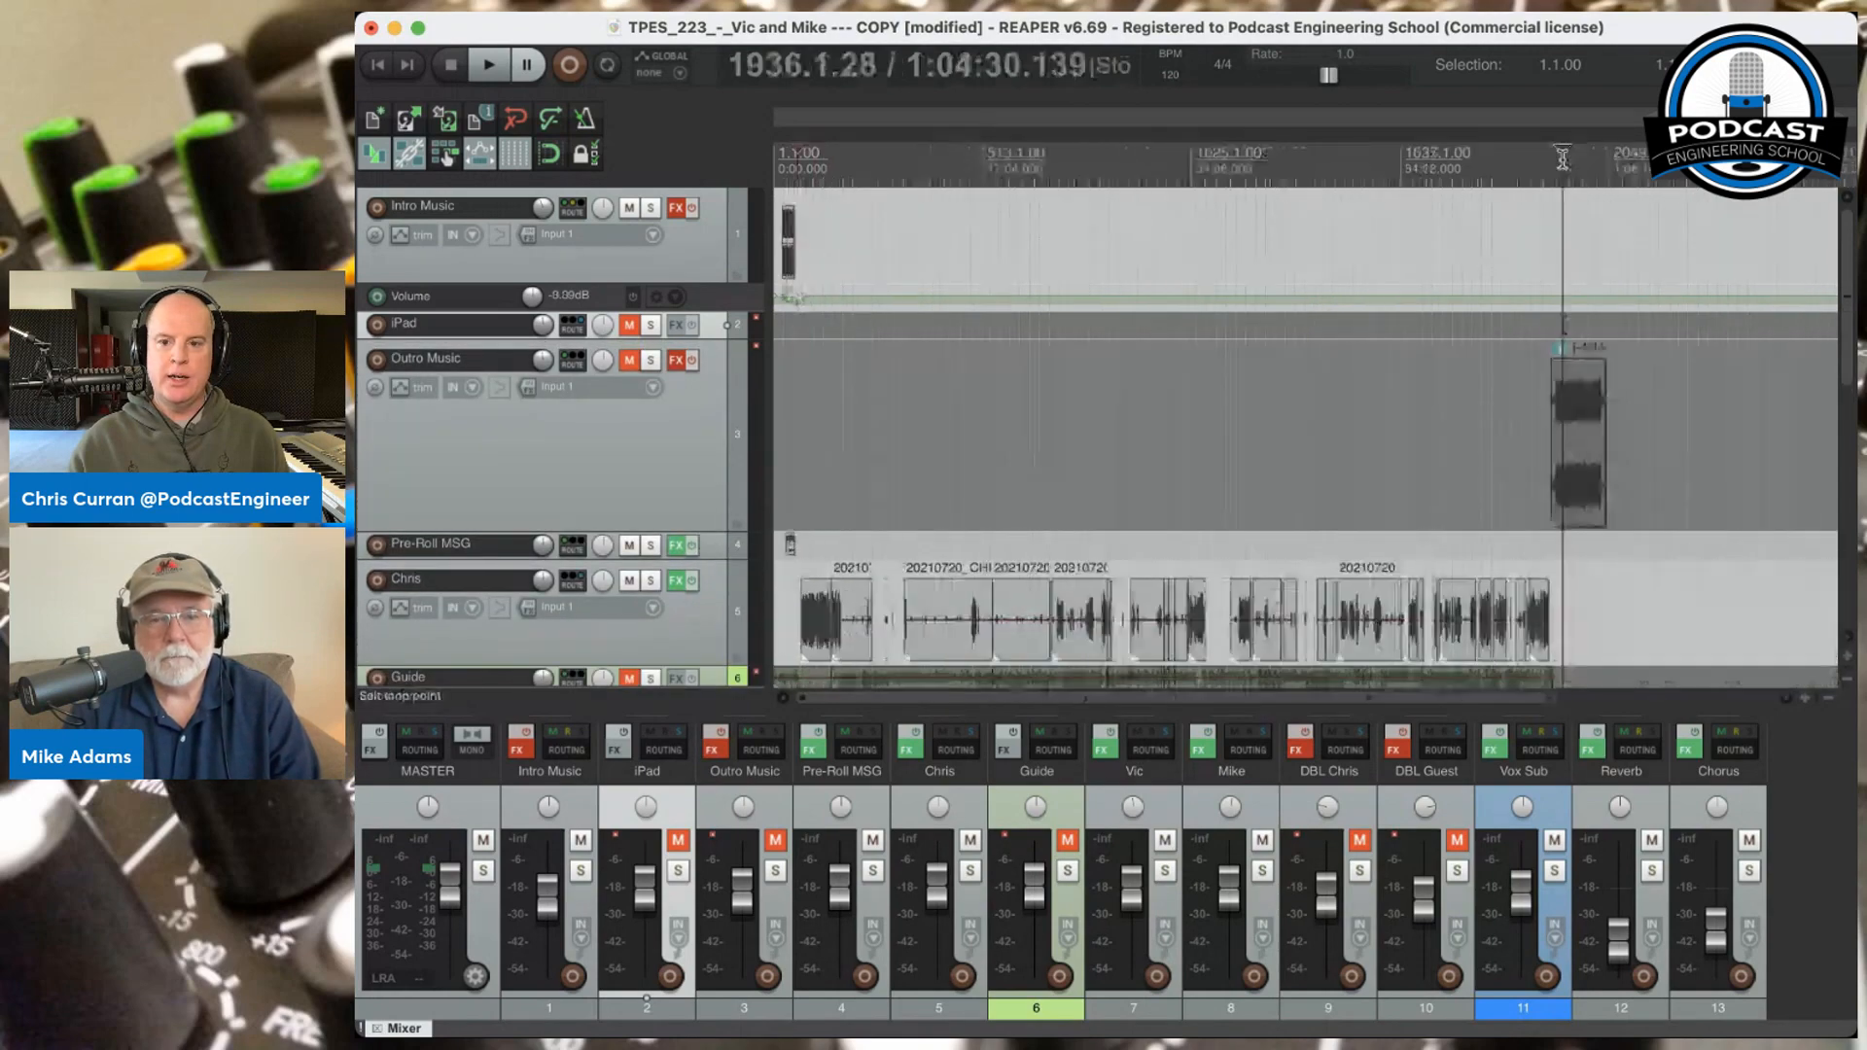
pyautogui.scroll(5, 1563, 160)
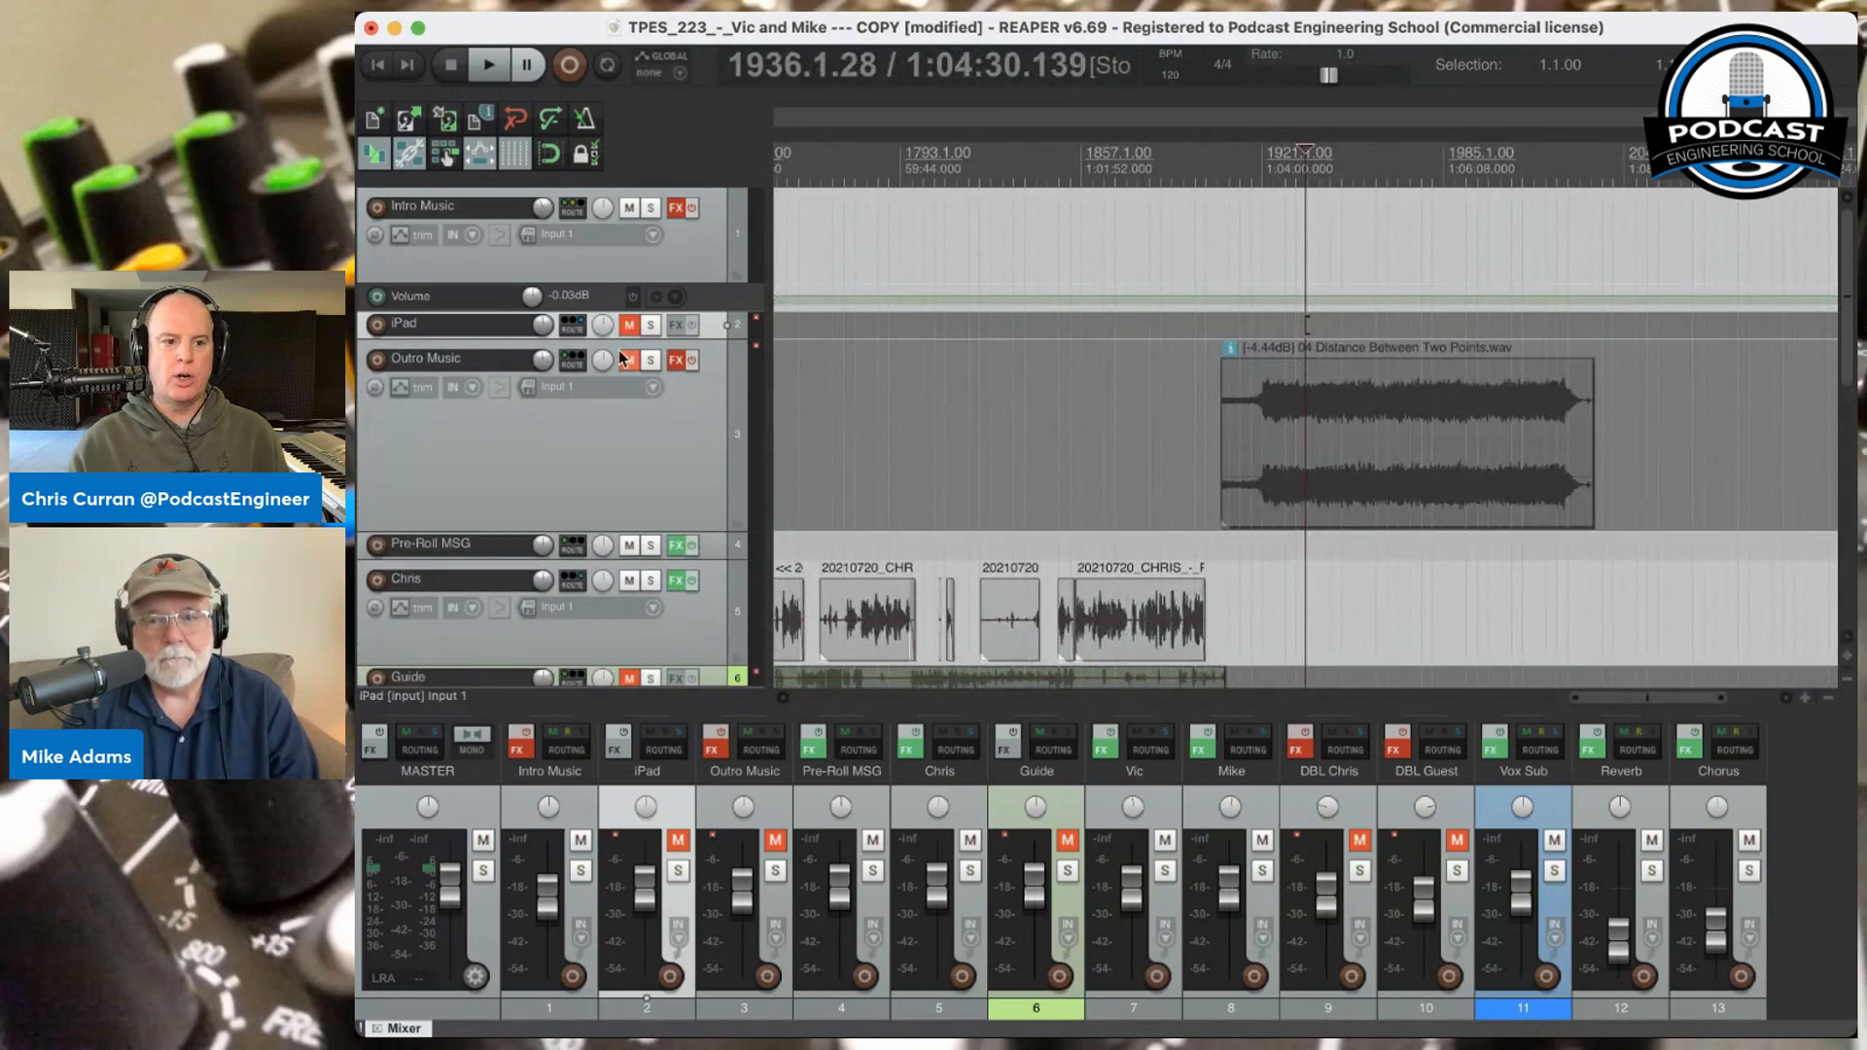
pyautogui.moveTo(681, 531); pyautogui.dragTo(682, 437)
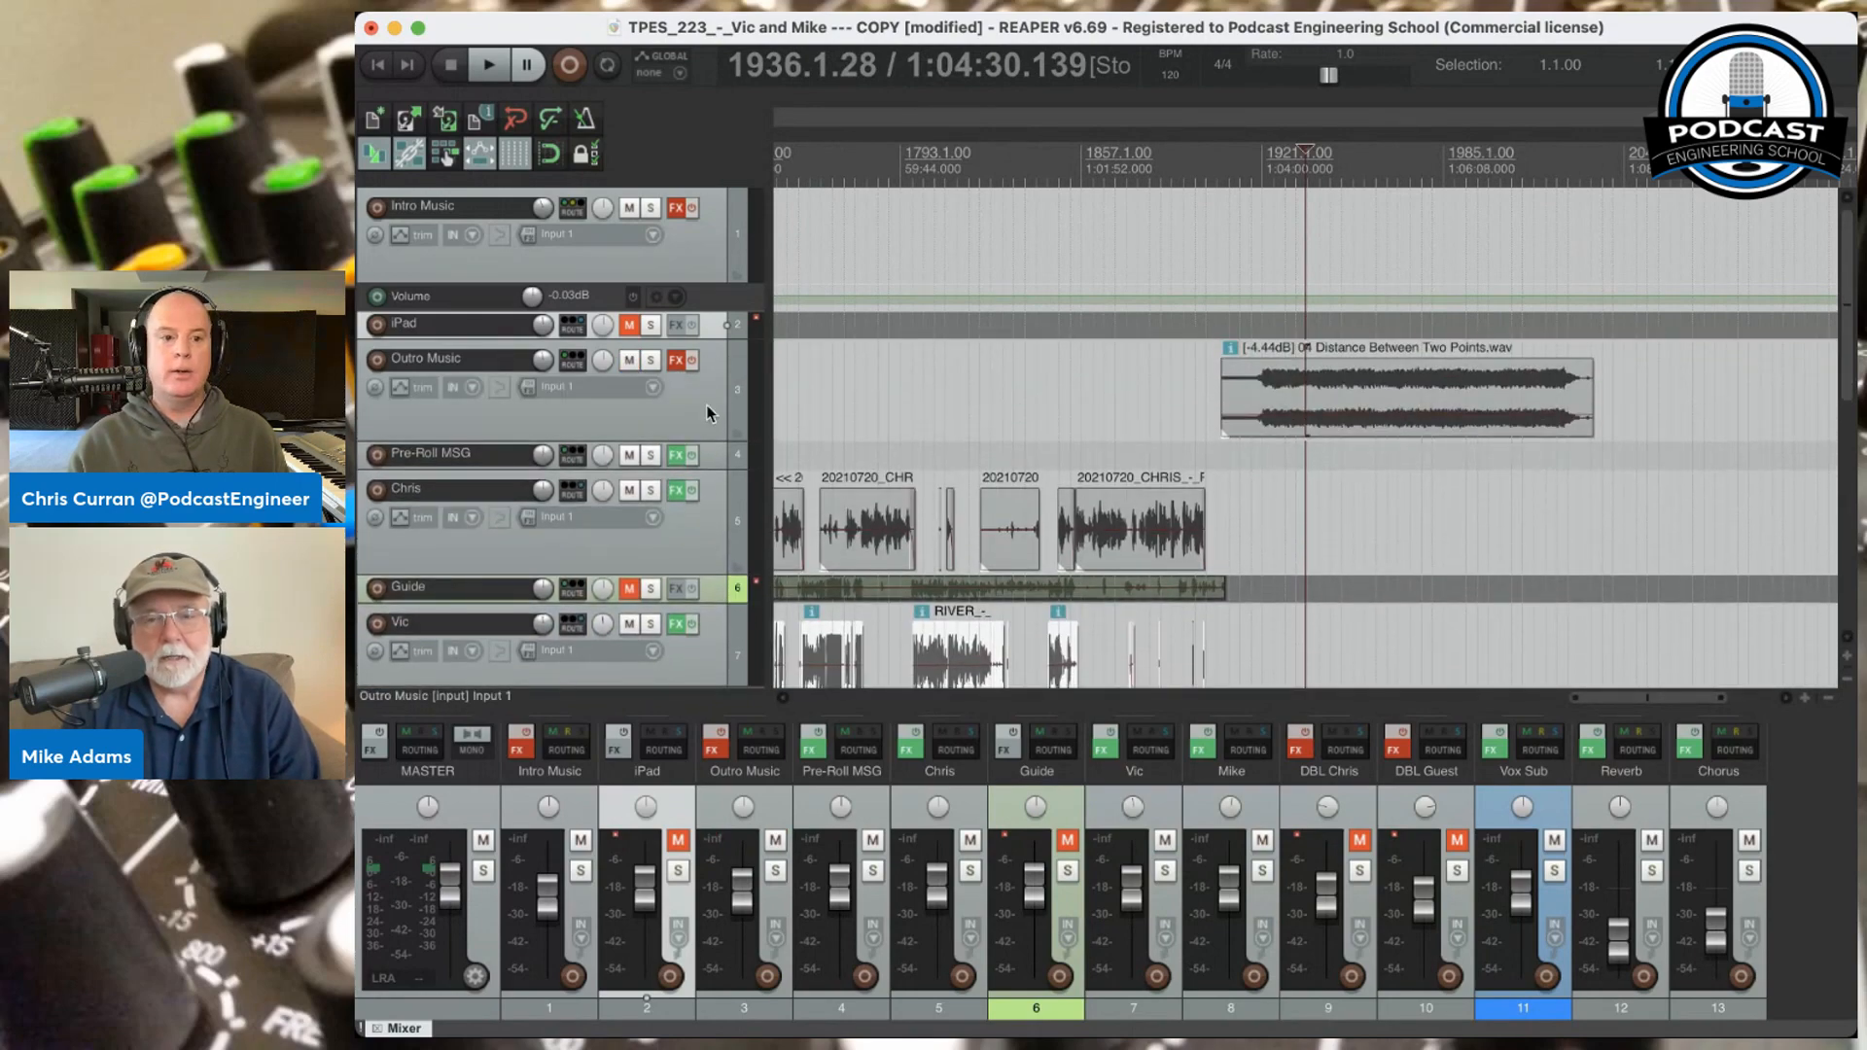
# Examine how the intro music and the pre-roll message line up at the opening of the episode
pyautogui.click(379, 68)
pyautogui.scroll(-5, 1300, 555)
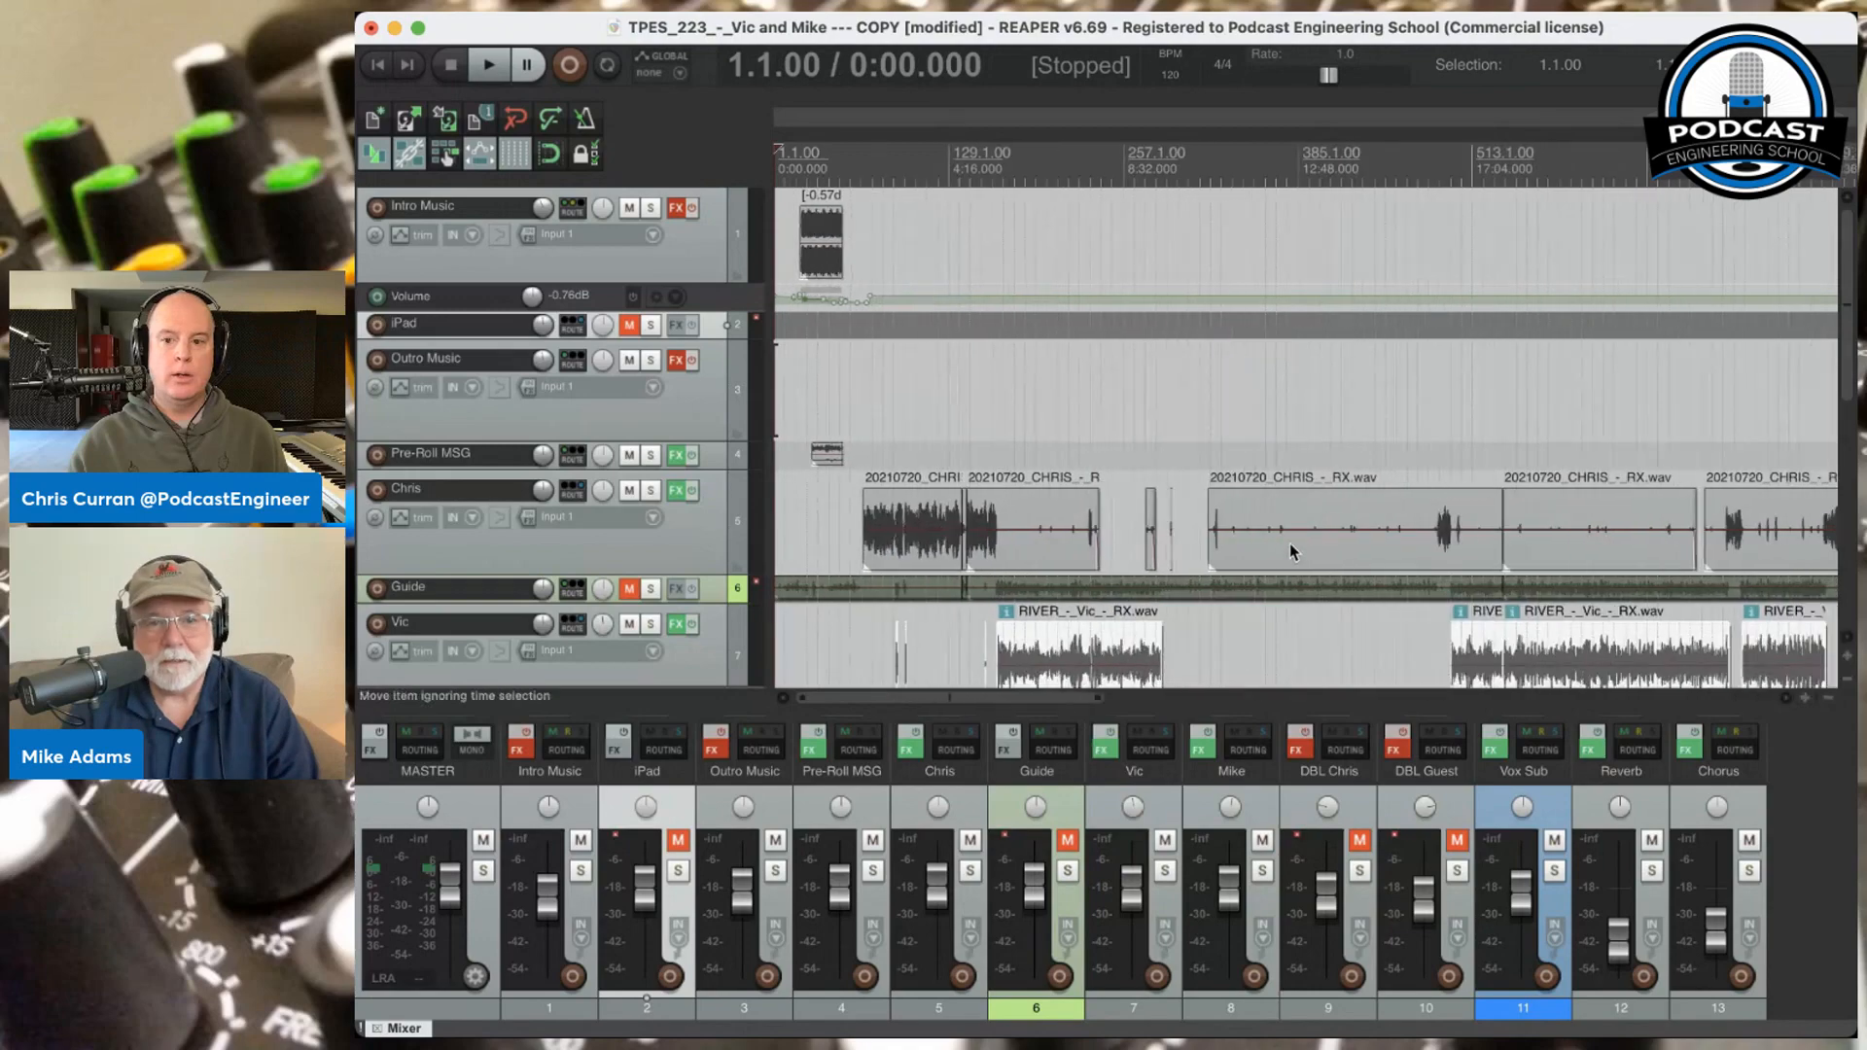
pyautogui.scroll(-1, 1301, 554)
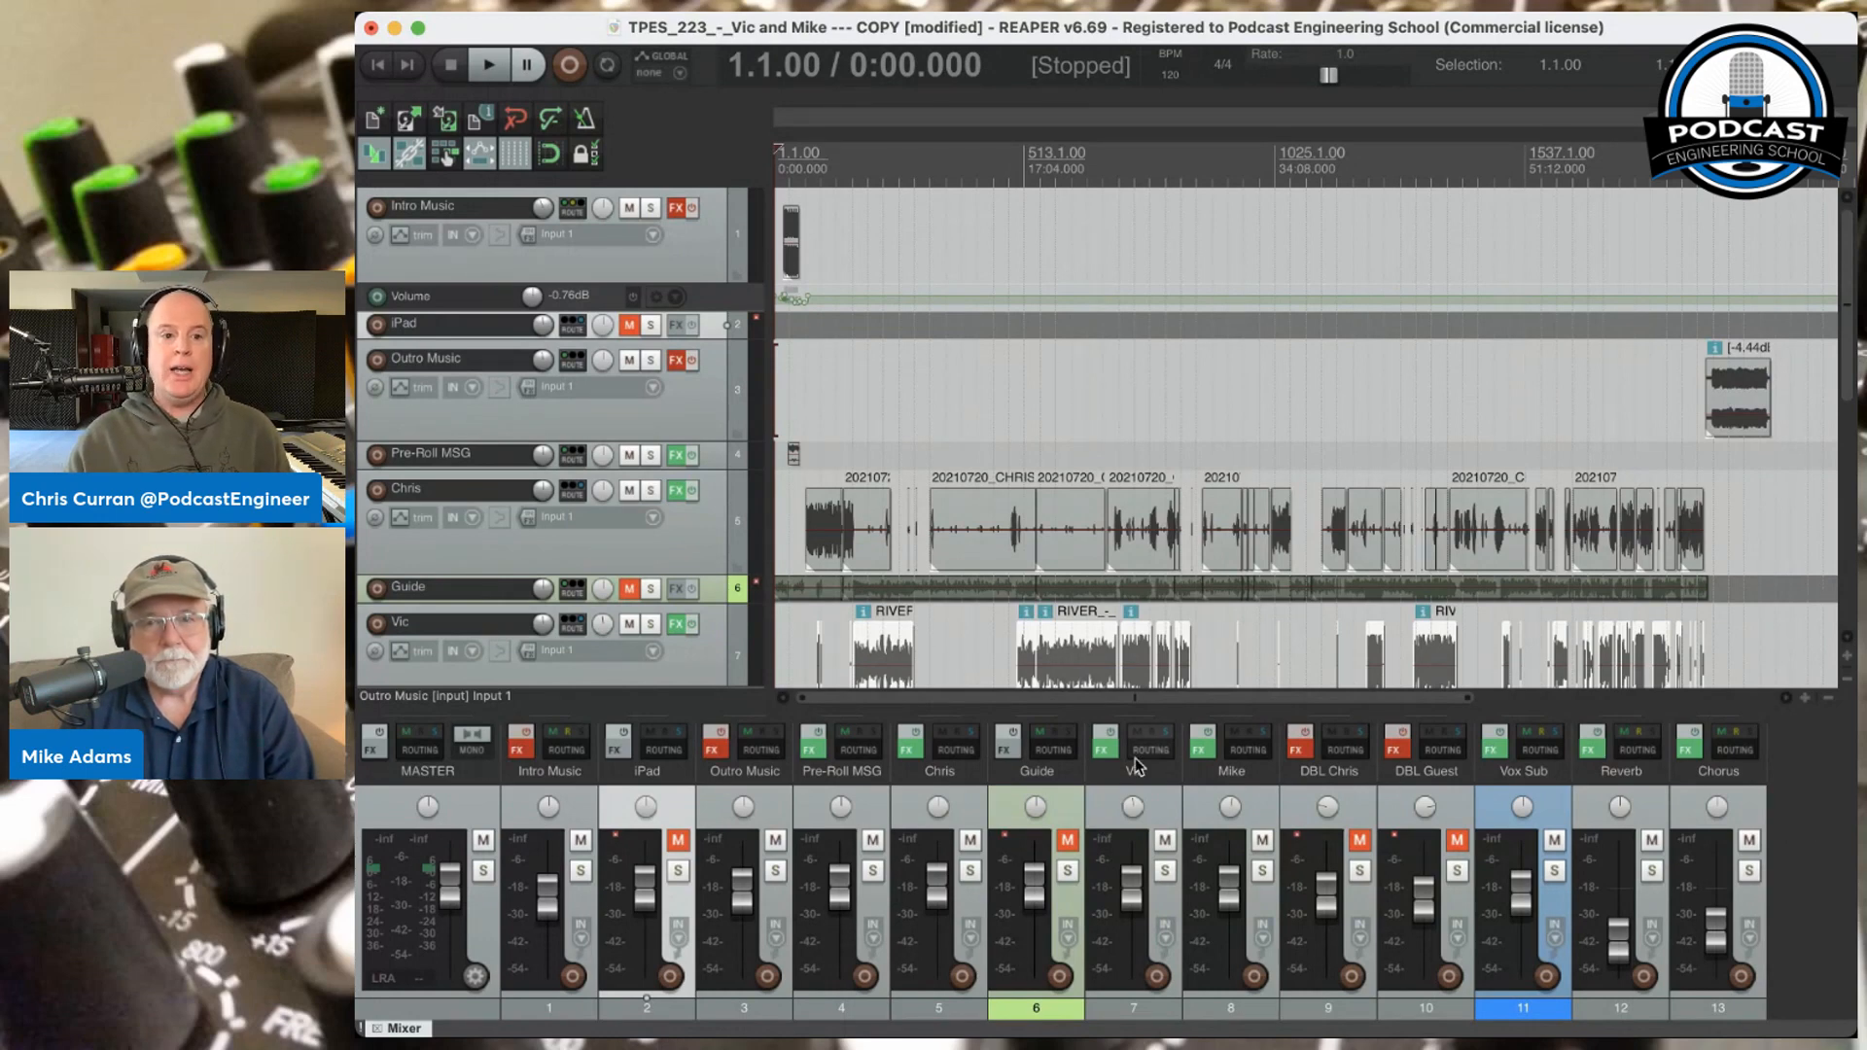
pyautogui.click(791, 165)
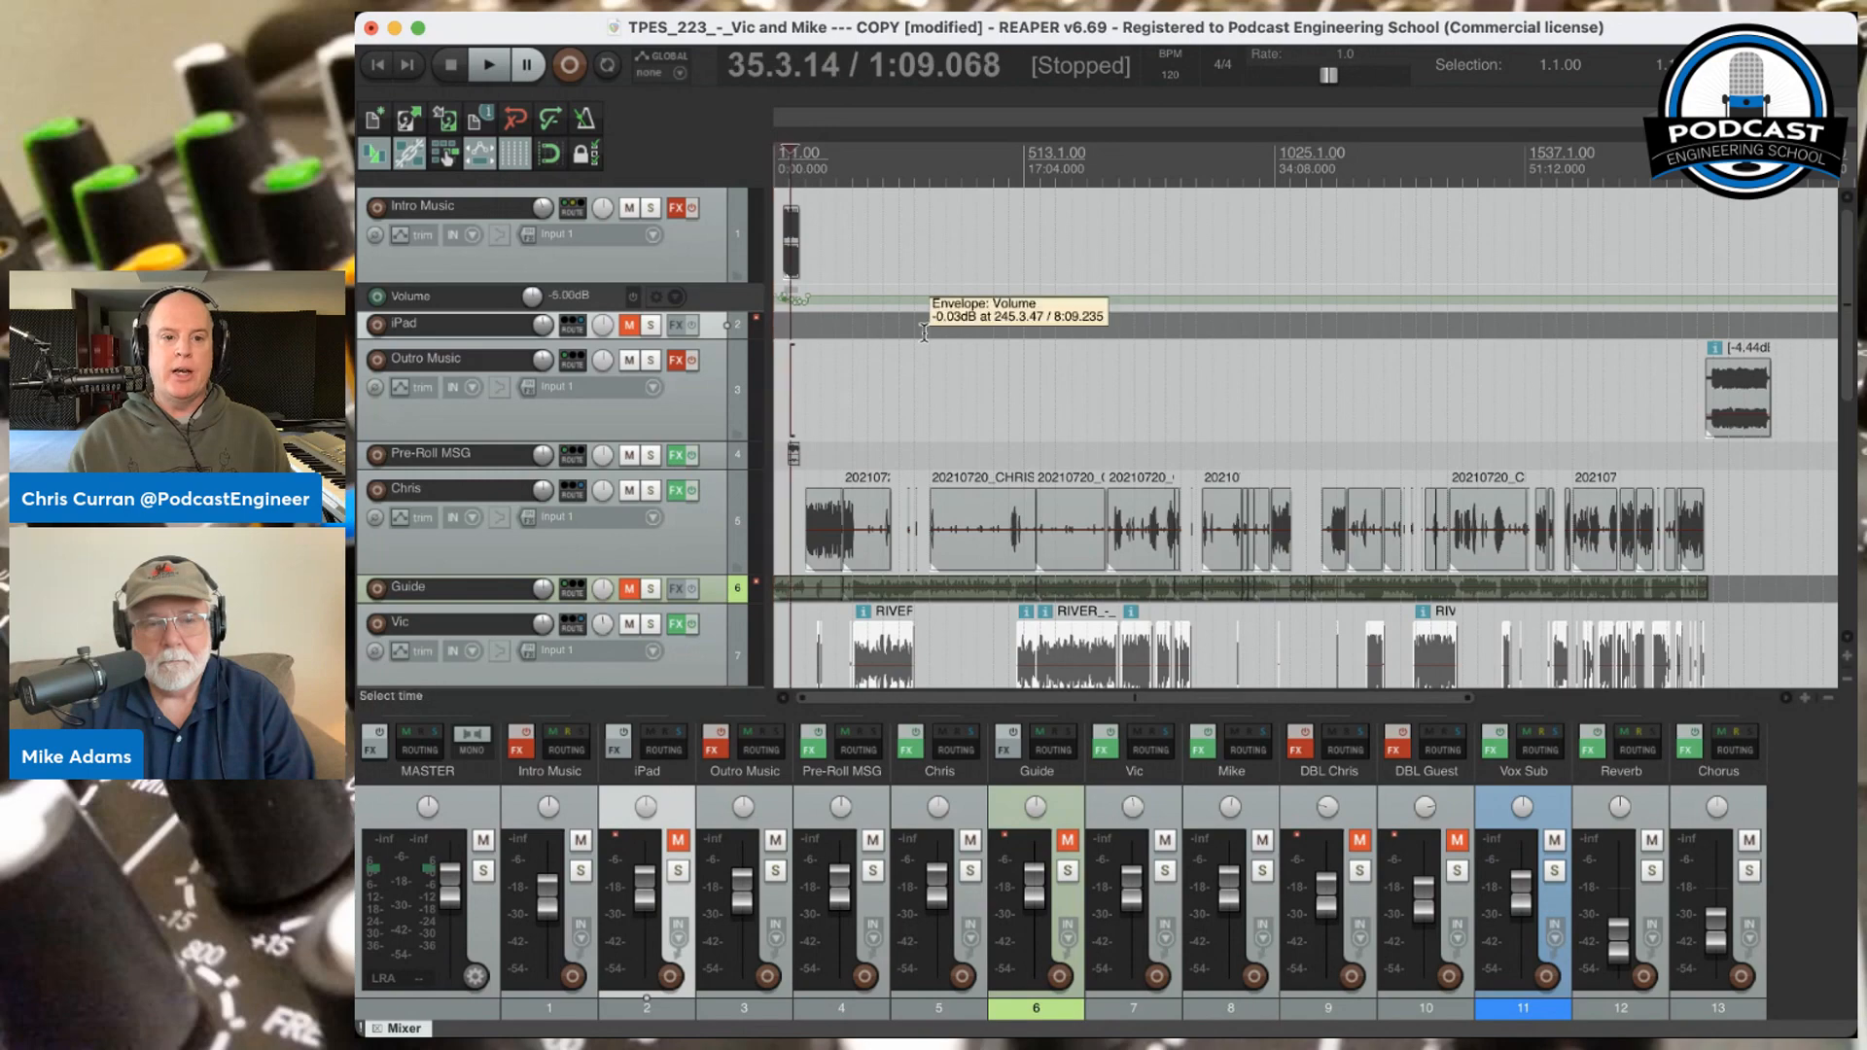
pyautogui.scroll(10, 924, 333)
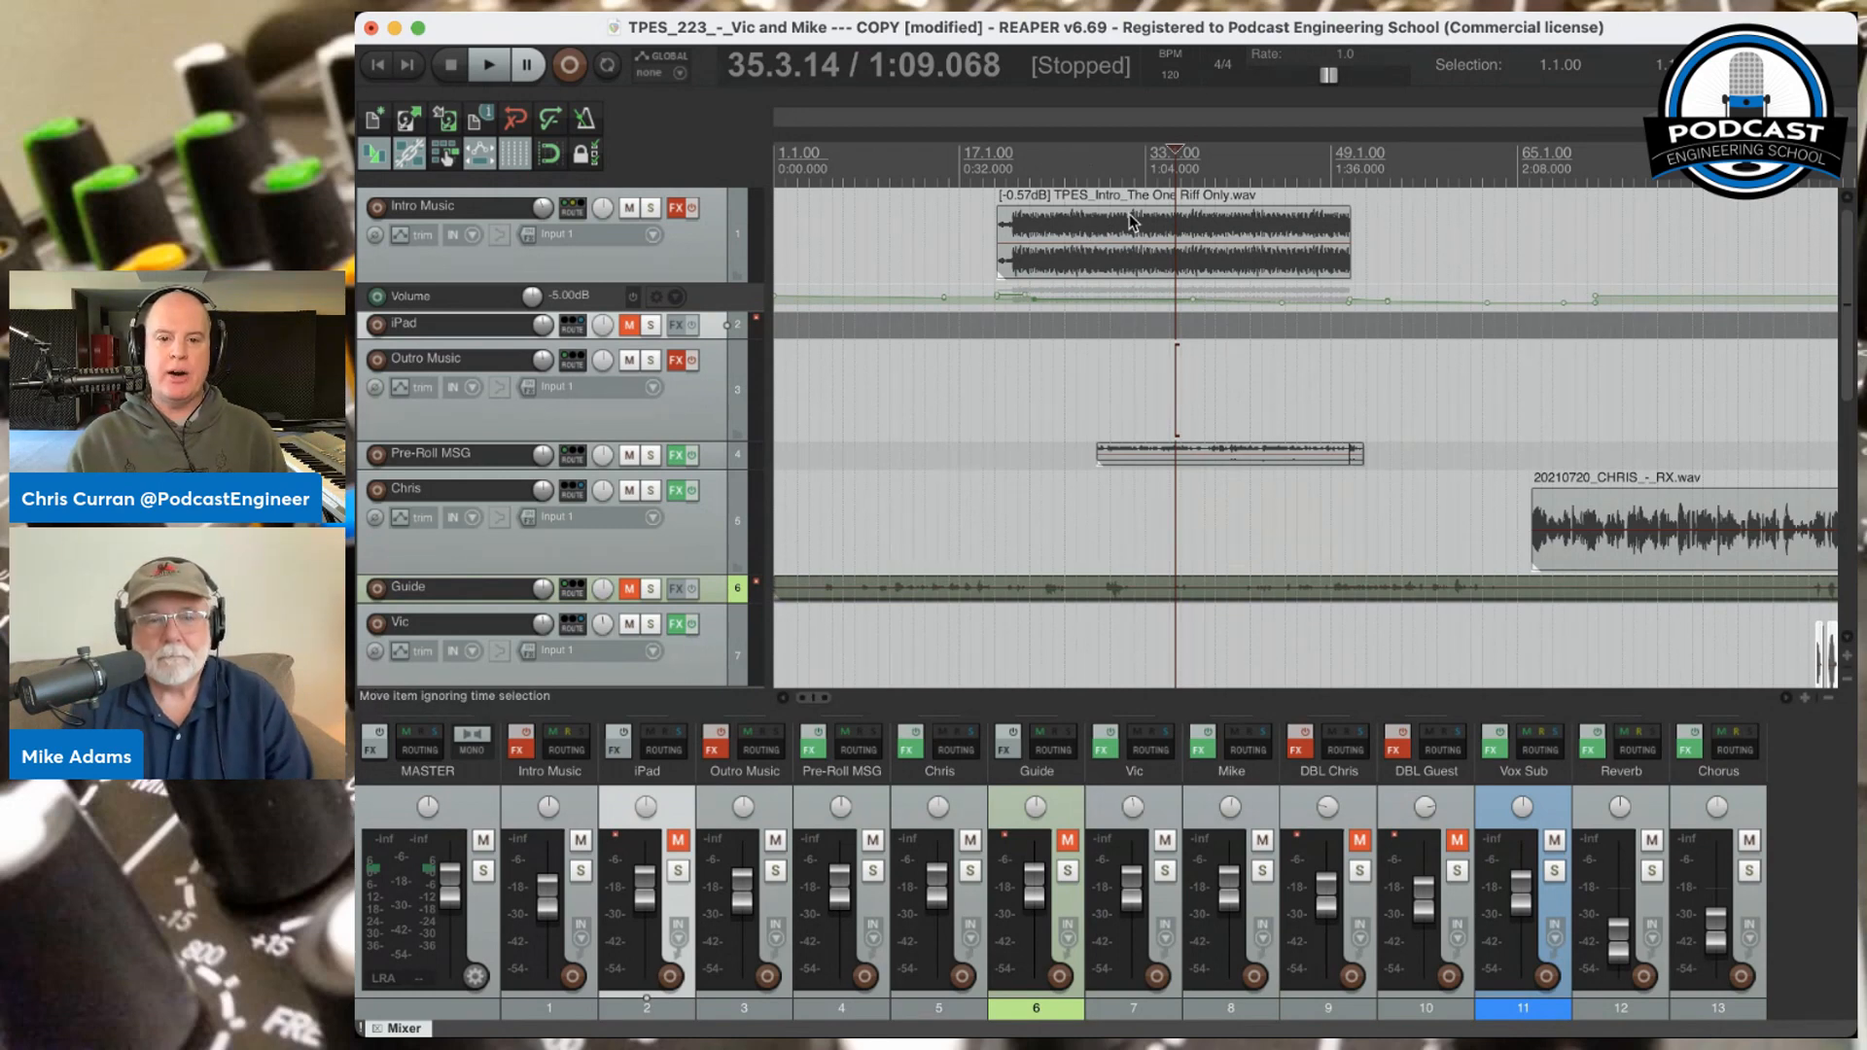
pyautogui.click(1093, 163)
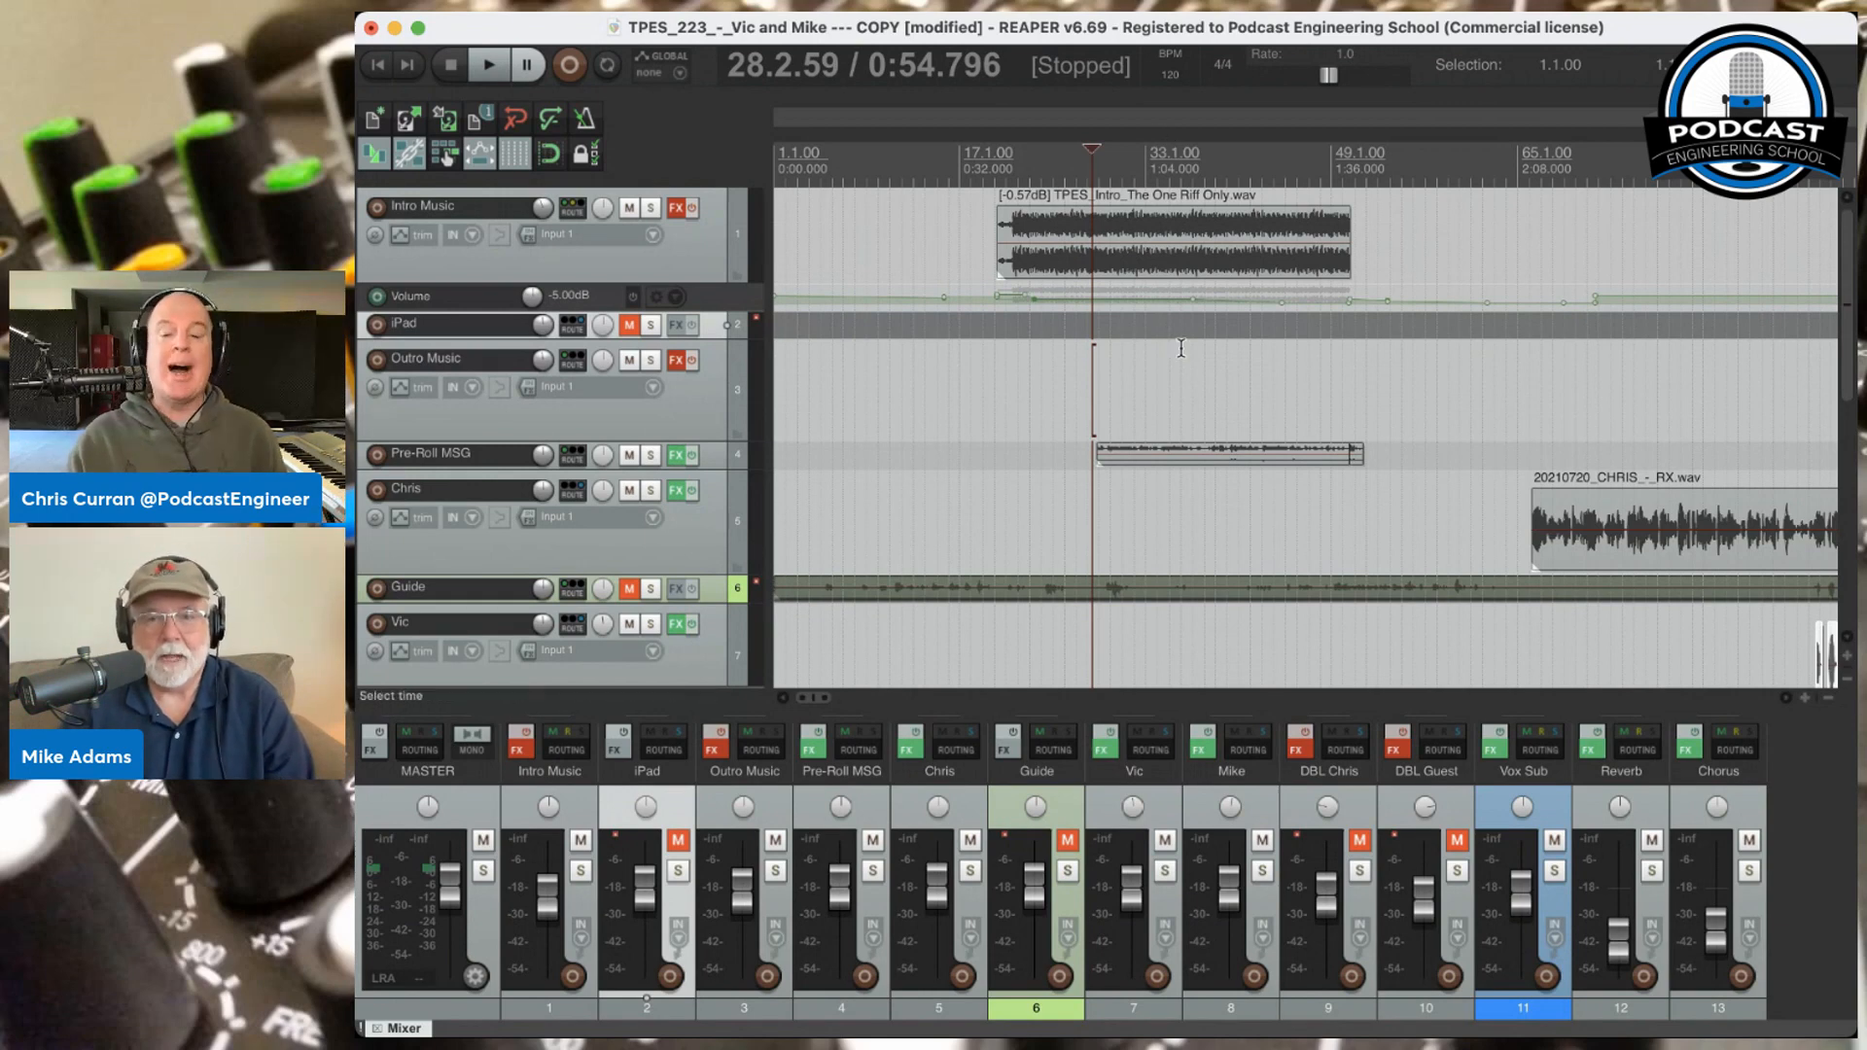
pyautogui.scroll(-3, 1214, 380)
pyautogui.scroll(-2, 1214, 380)
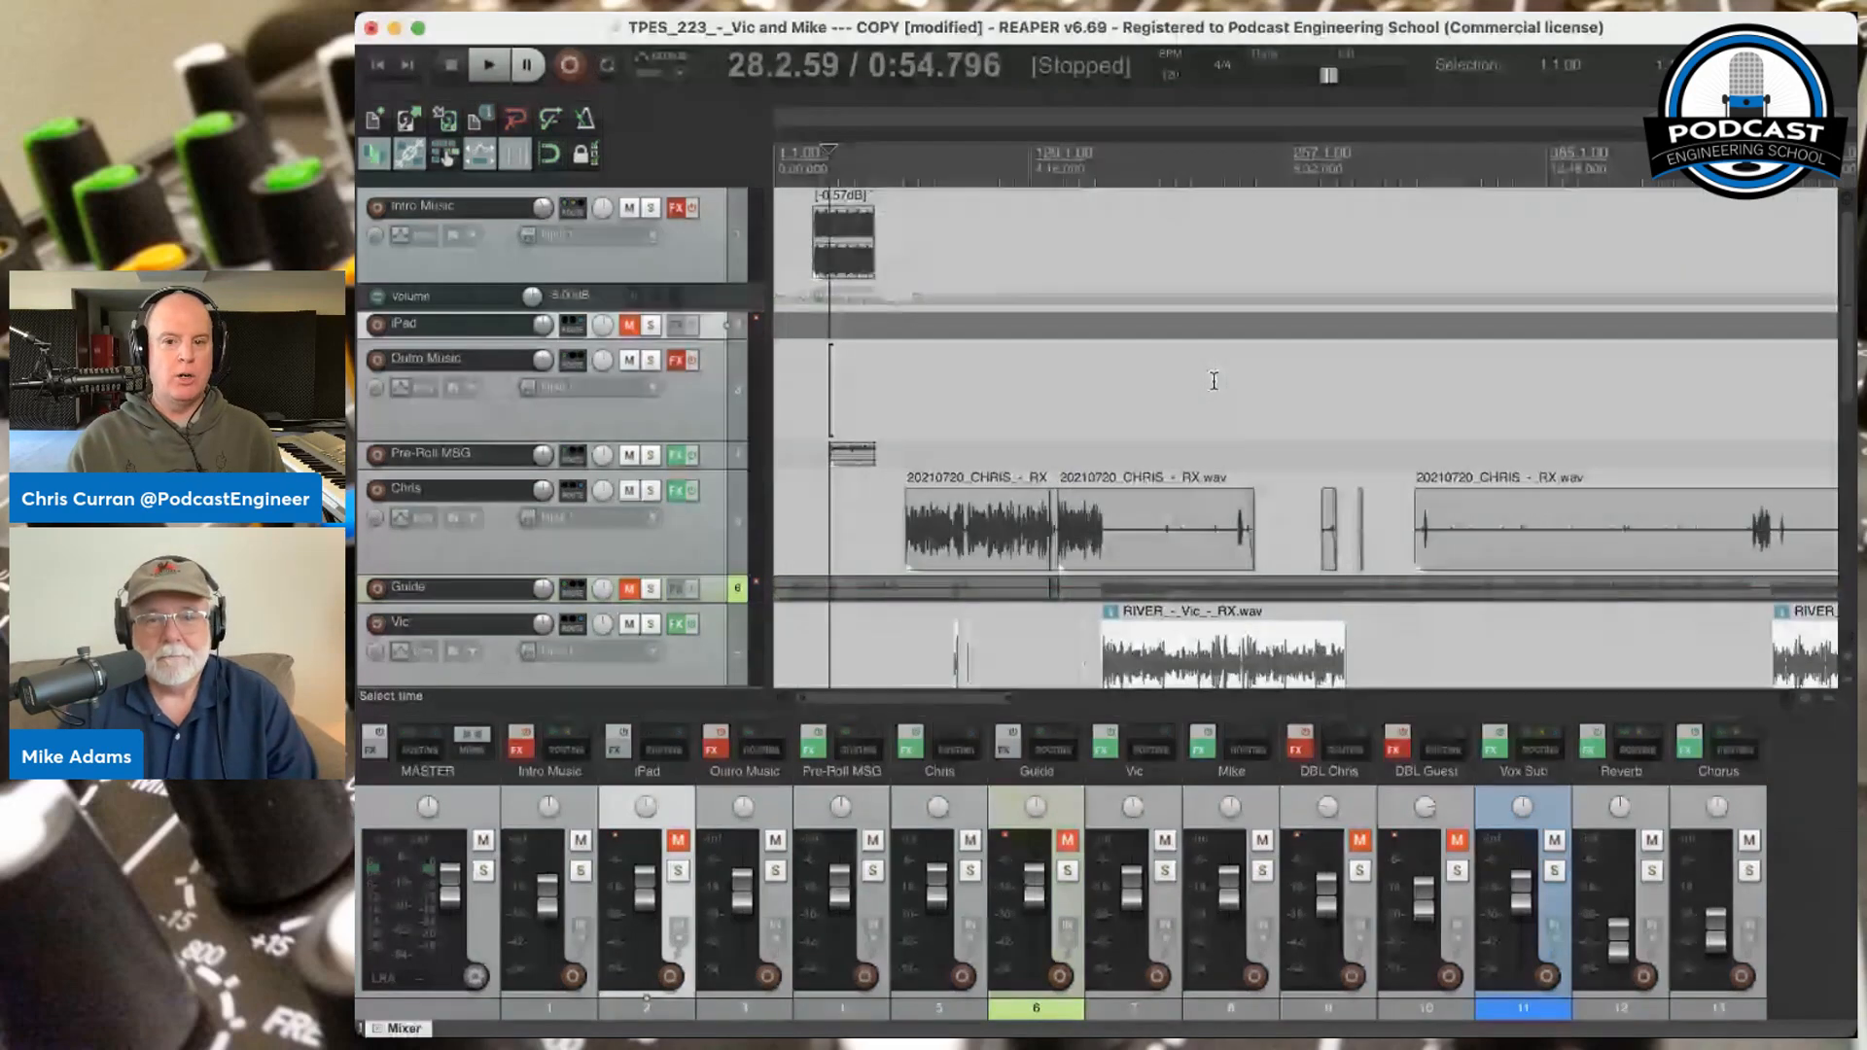
pyautogui.scroll(-4, 1214, 380)
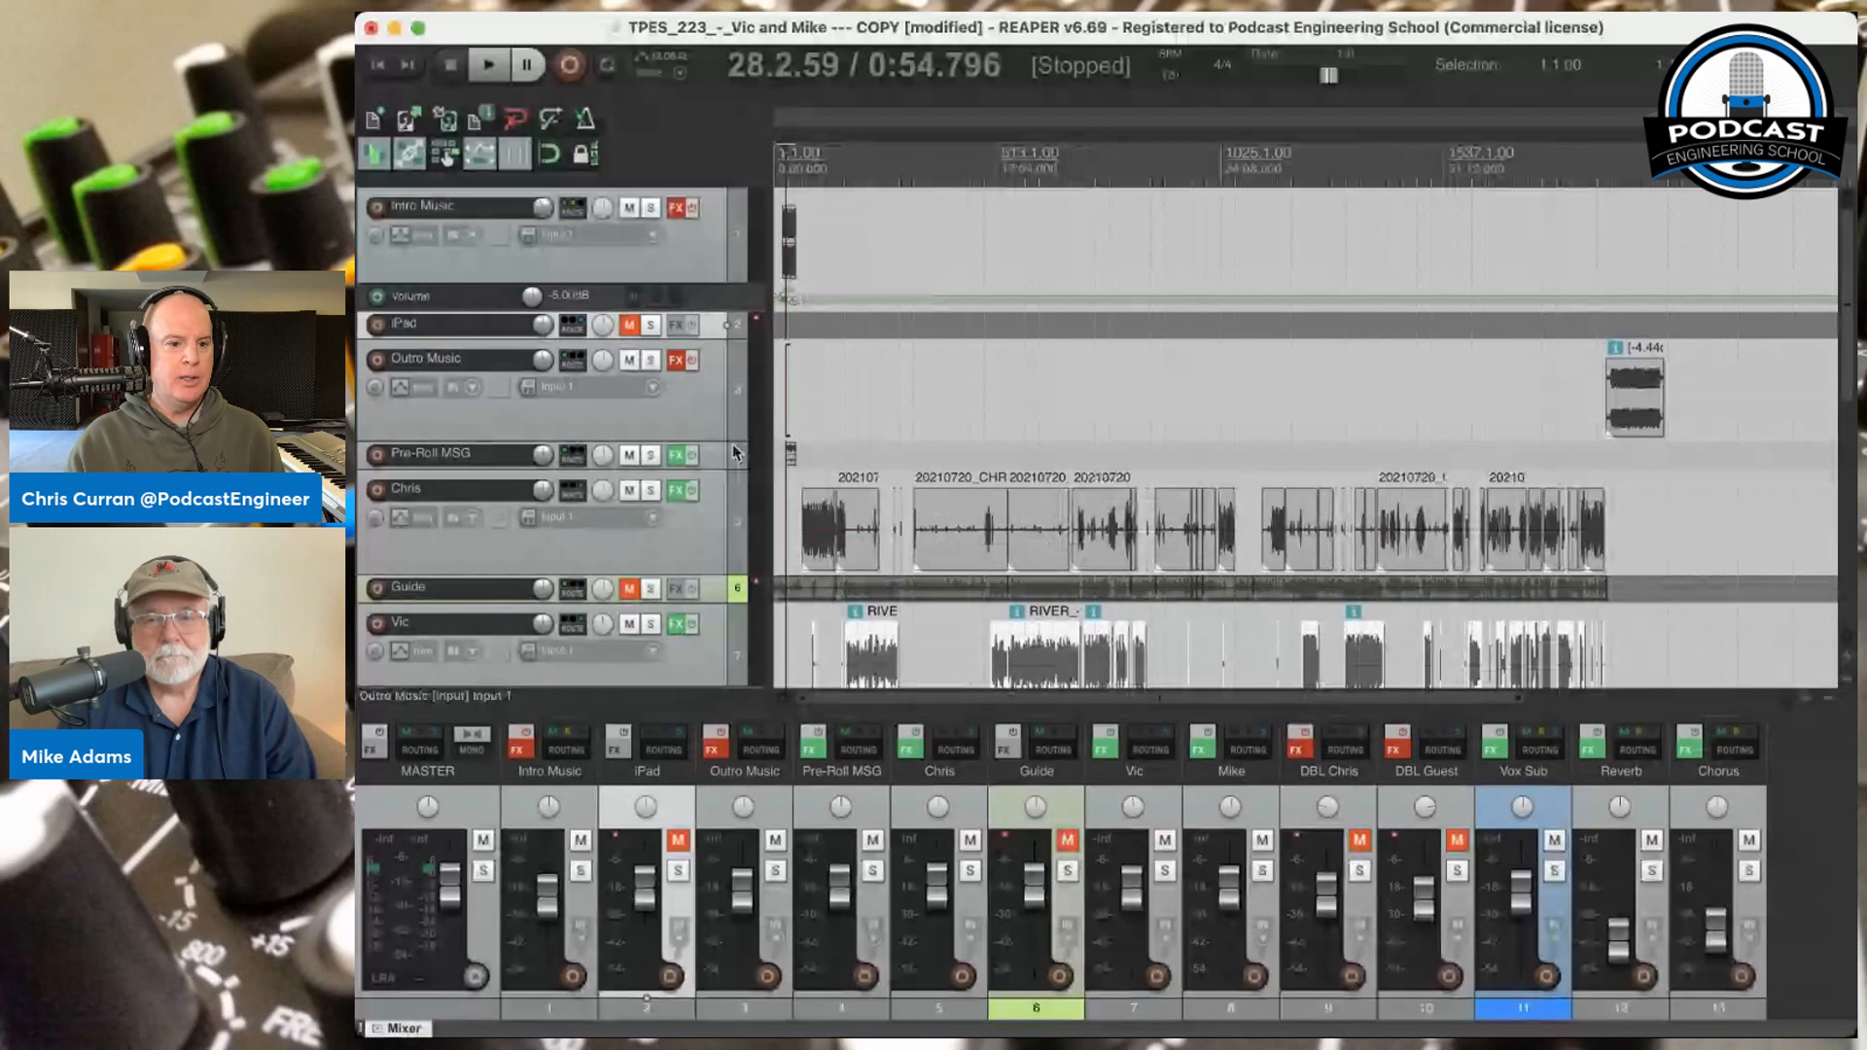
# Collapse the Outro Music track and enlarge the Pre-Roll MSG track to show its clip's waveform
pyautogui.moveTo(710, 441); pyautogui.dragTo(714, 304)
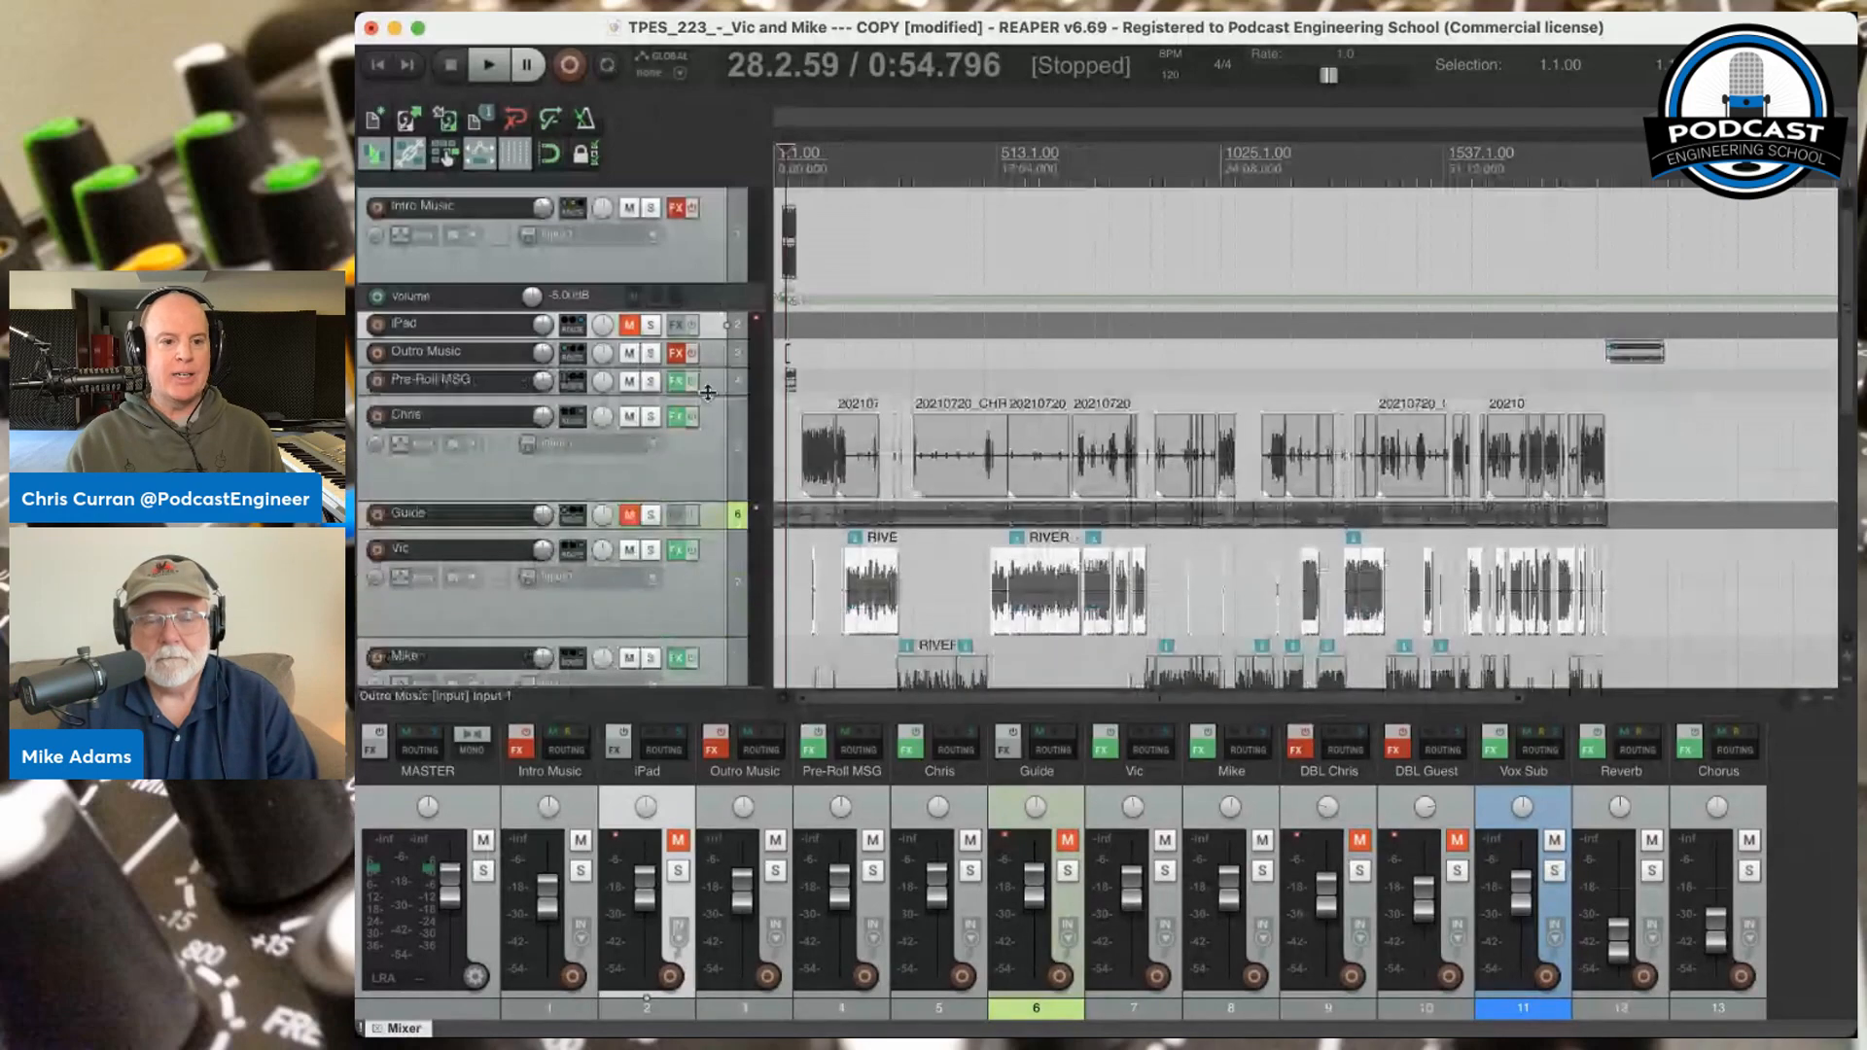
pyautogui.moveTo(702, 396); pyautogui.dragTo(701, 529)
pyautogui.scroll(10, 997, 439)
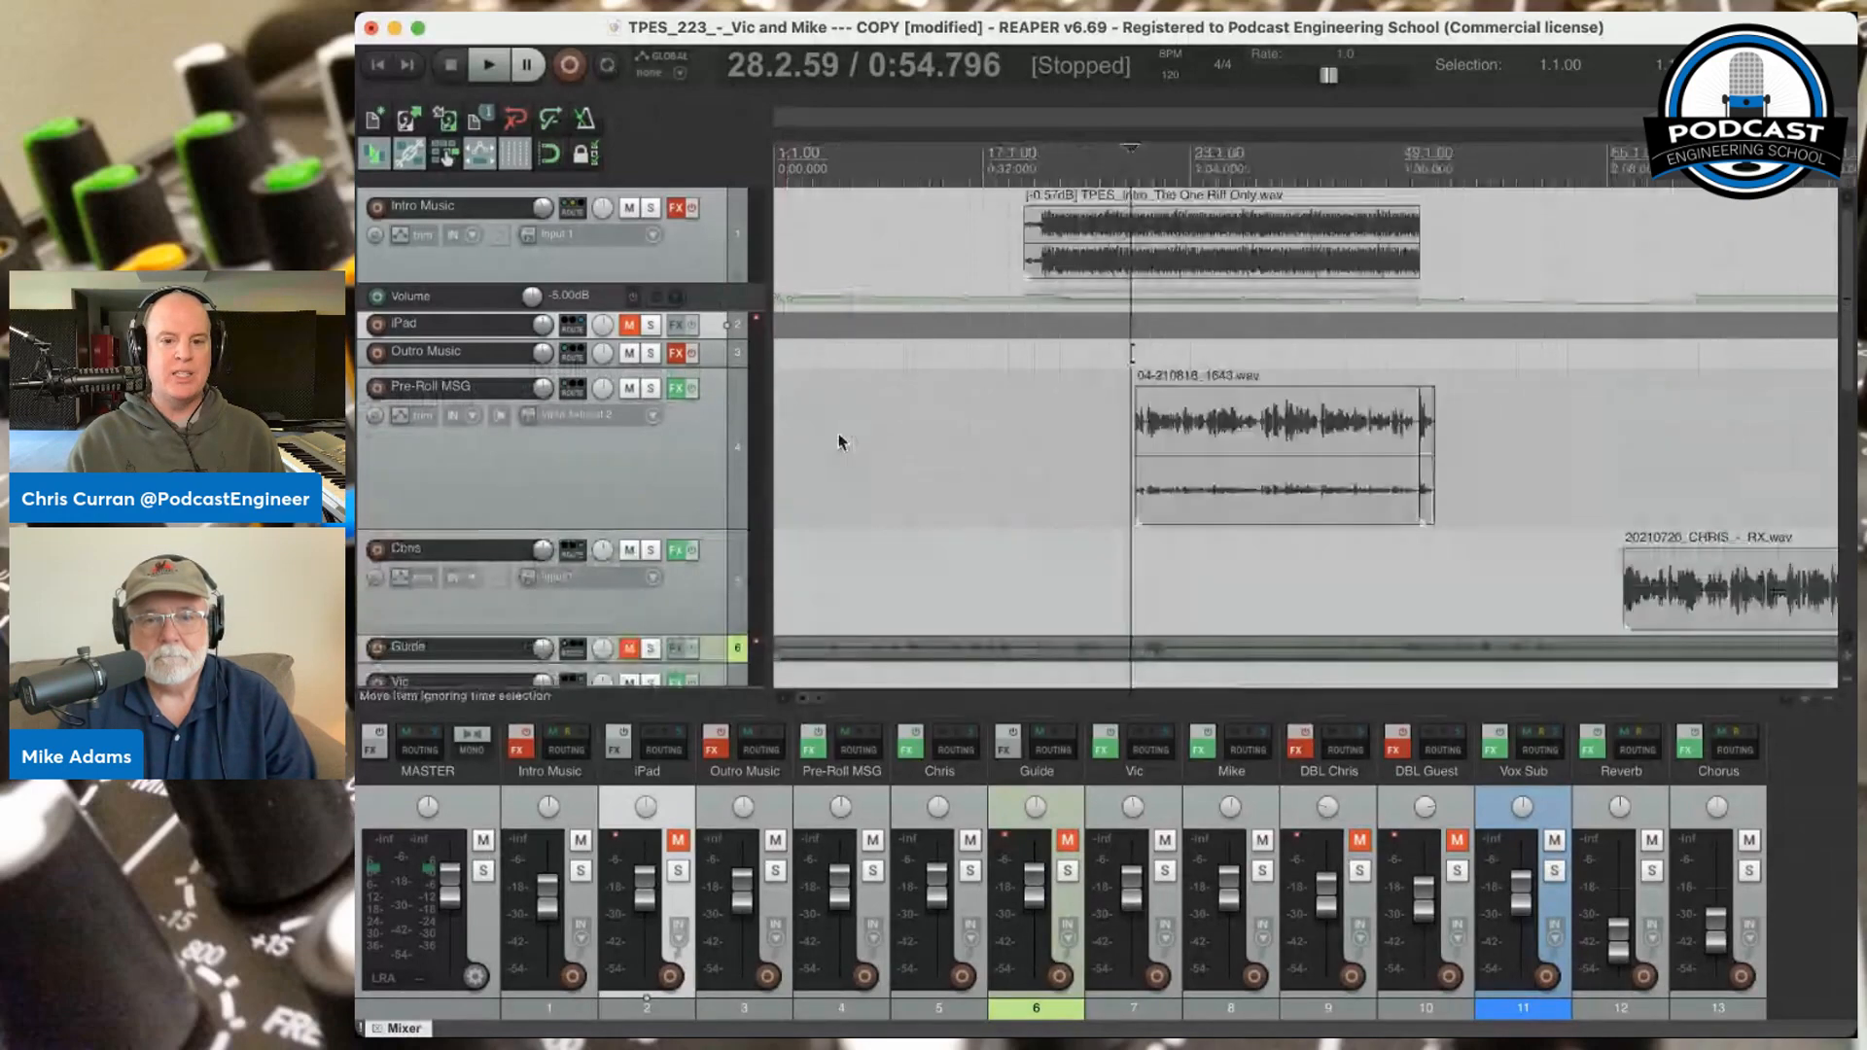
pyautogui.scroll(-2, 997, 440)
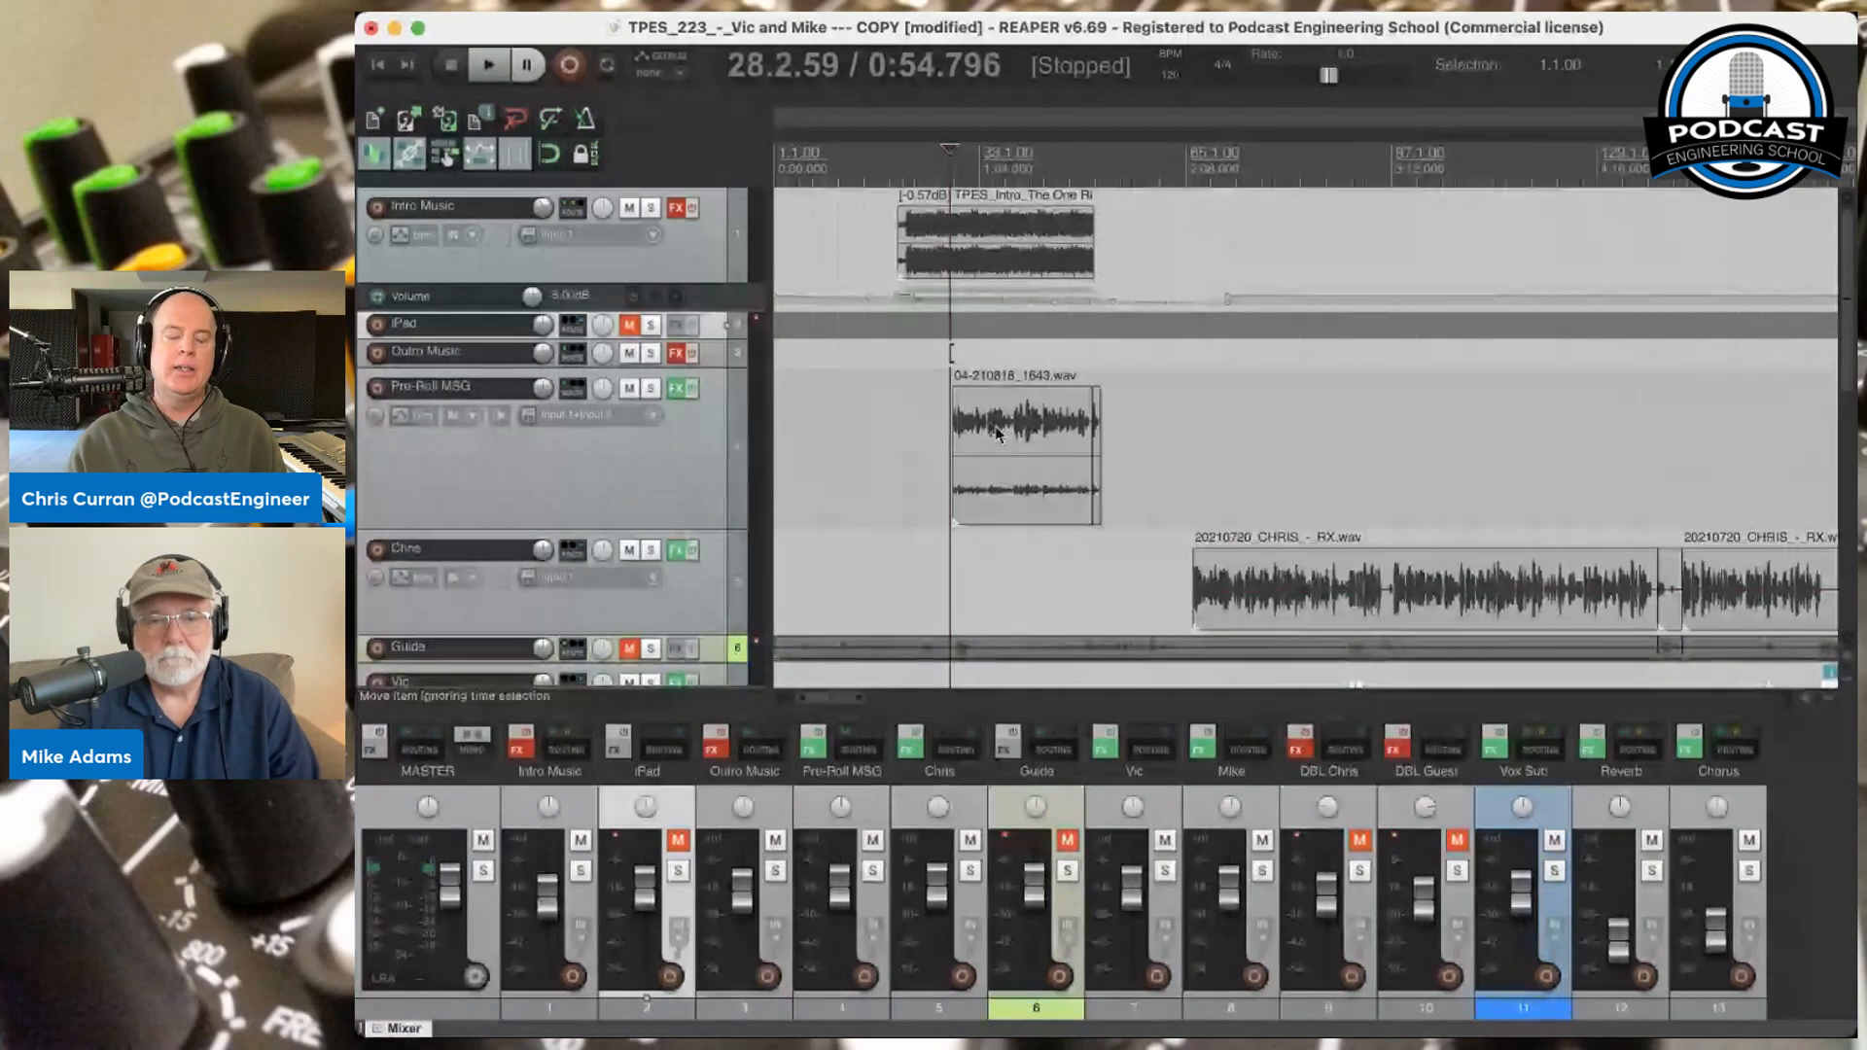
pyautogui.scroll(-2, 992, 433)
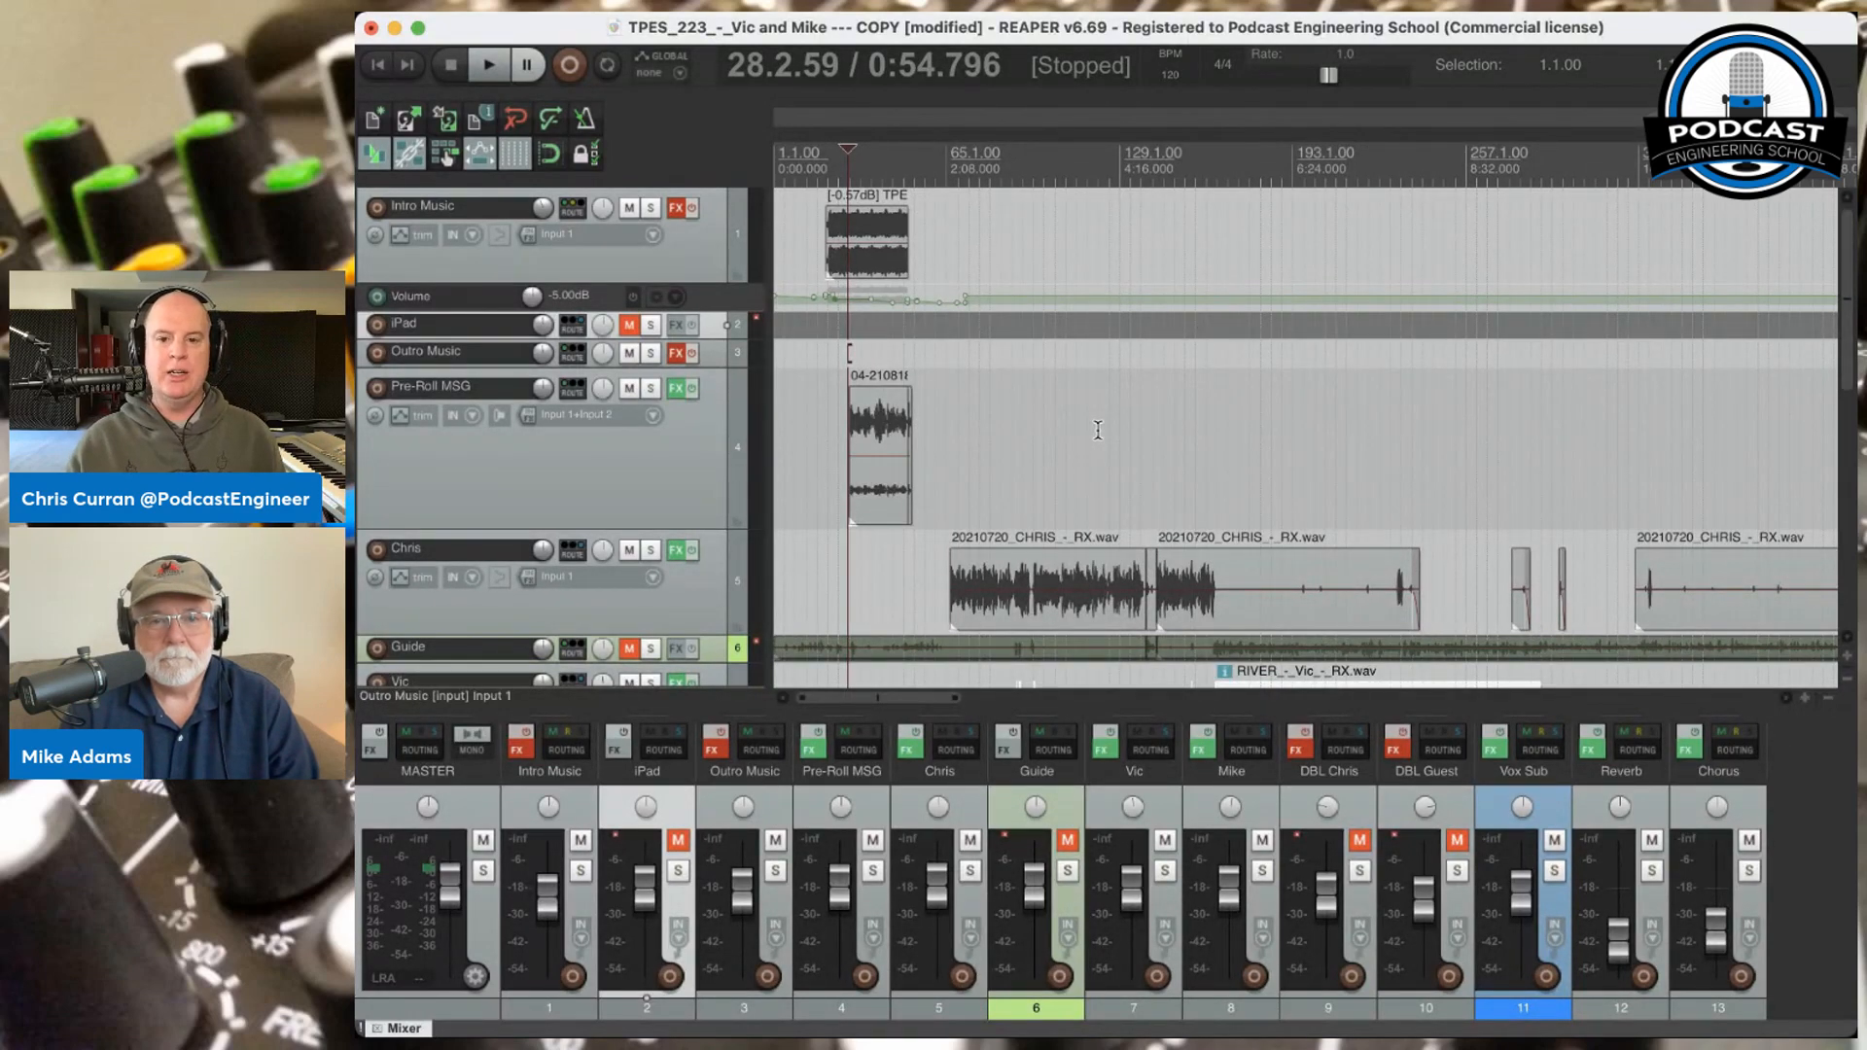
pyautogui.scroll(5, 1098, 430)
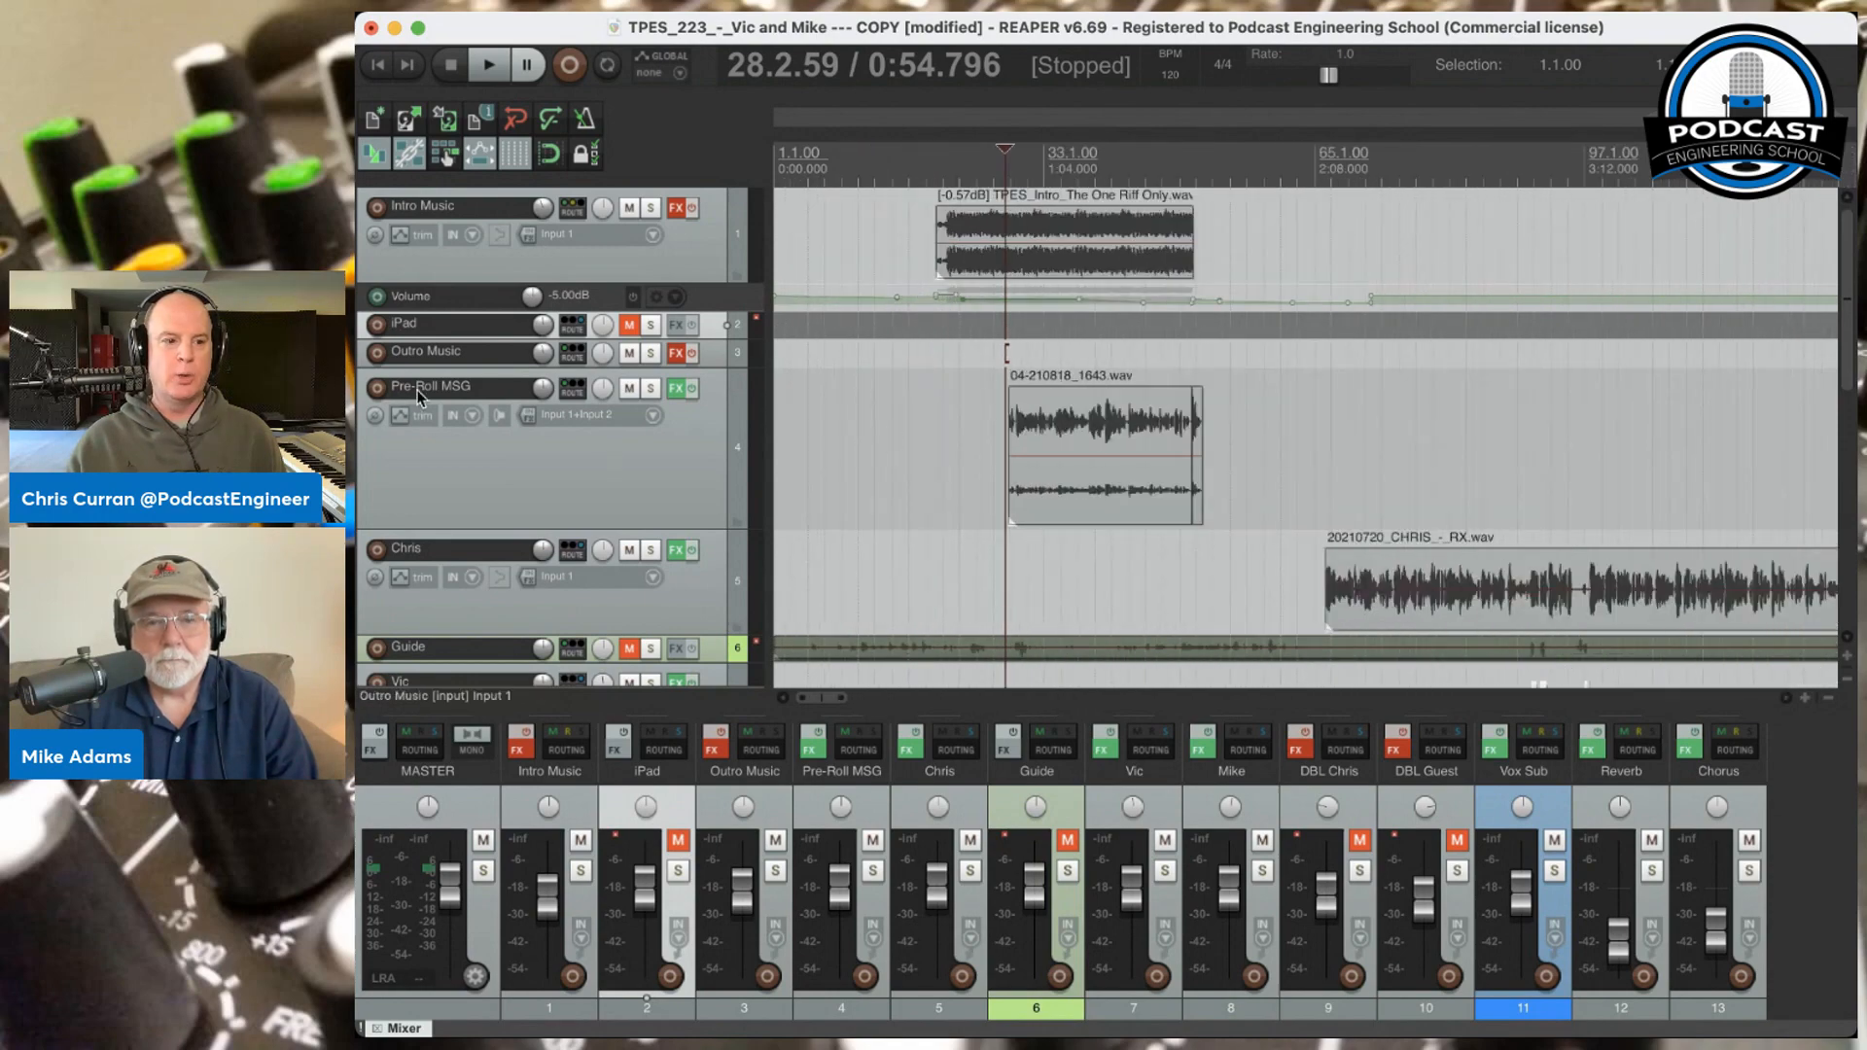
# Select the 04-210818_1643.wav clip on the Pre-Roll MSG track and reduce the track's height
pyautogui.click(1074, 428)
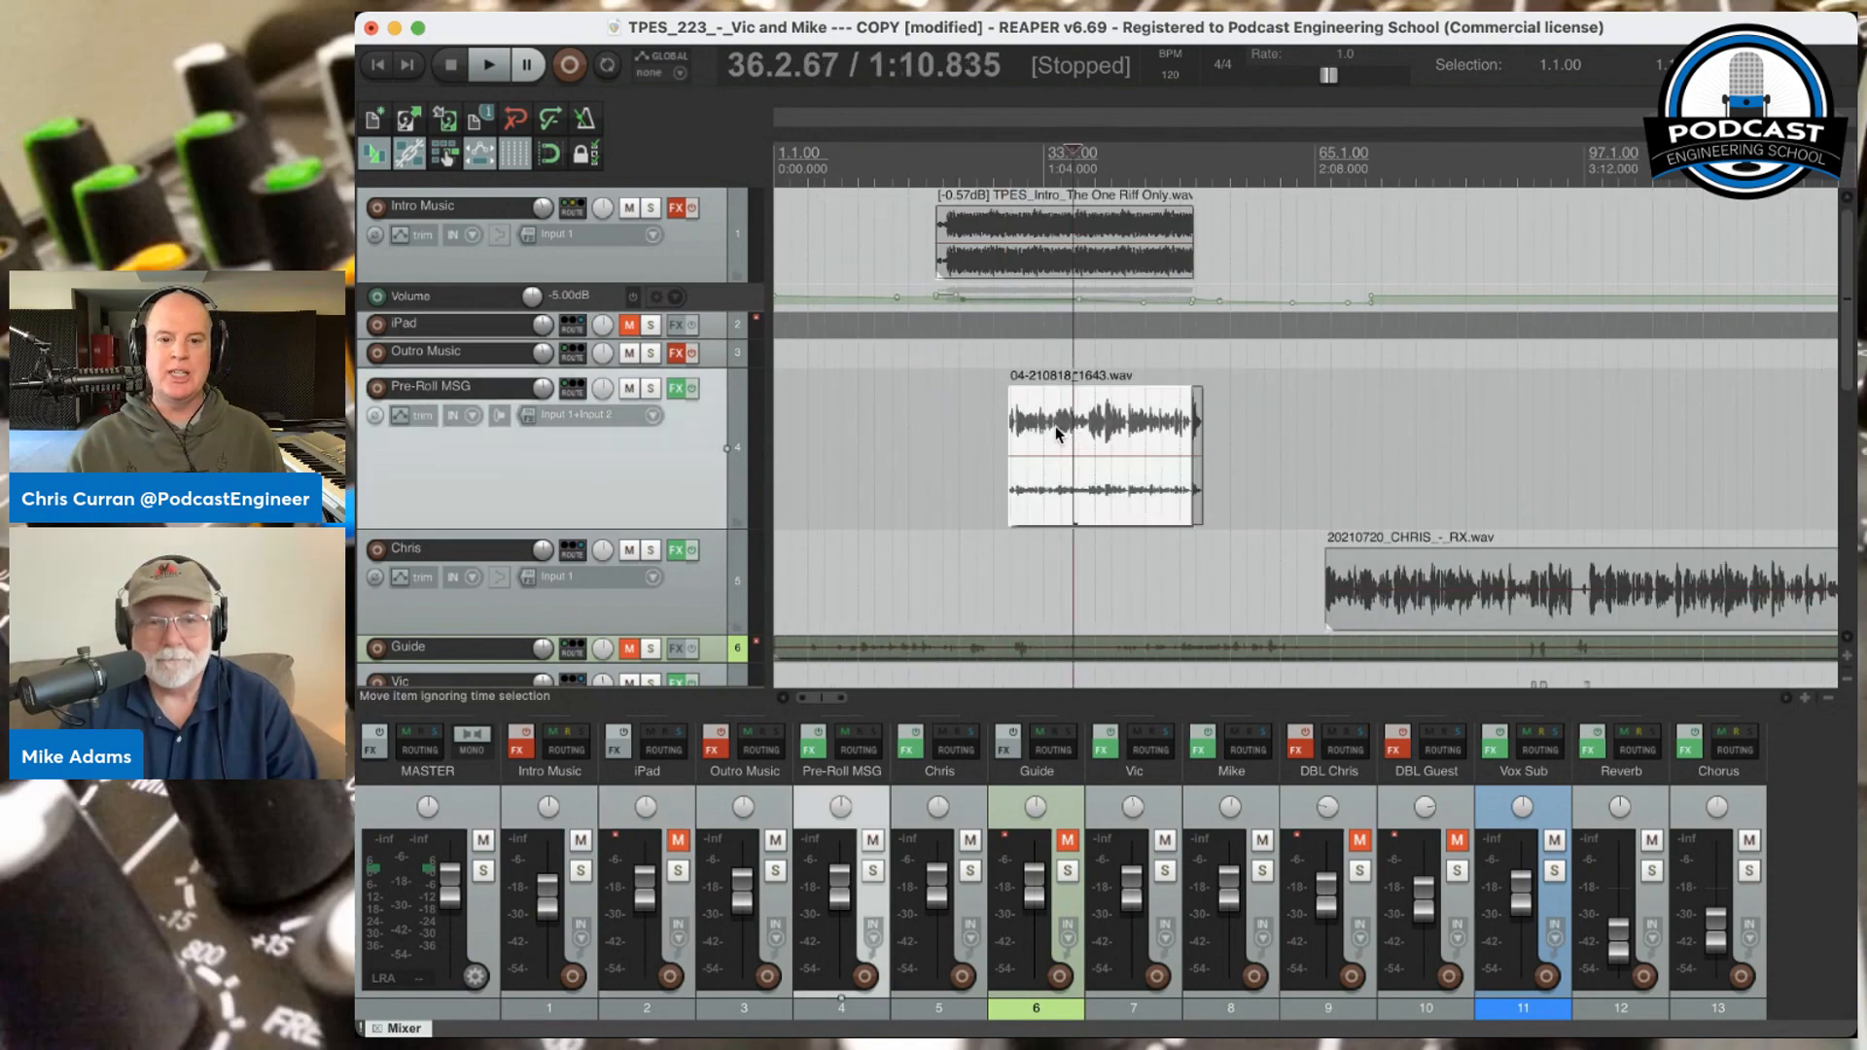
pyautogui.click(1056, 429)
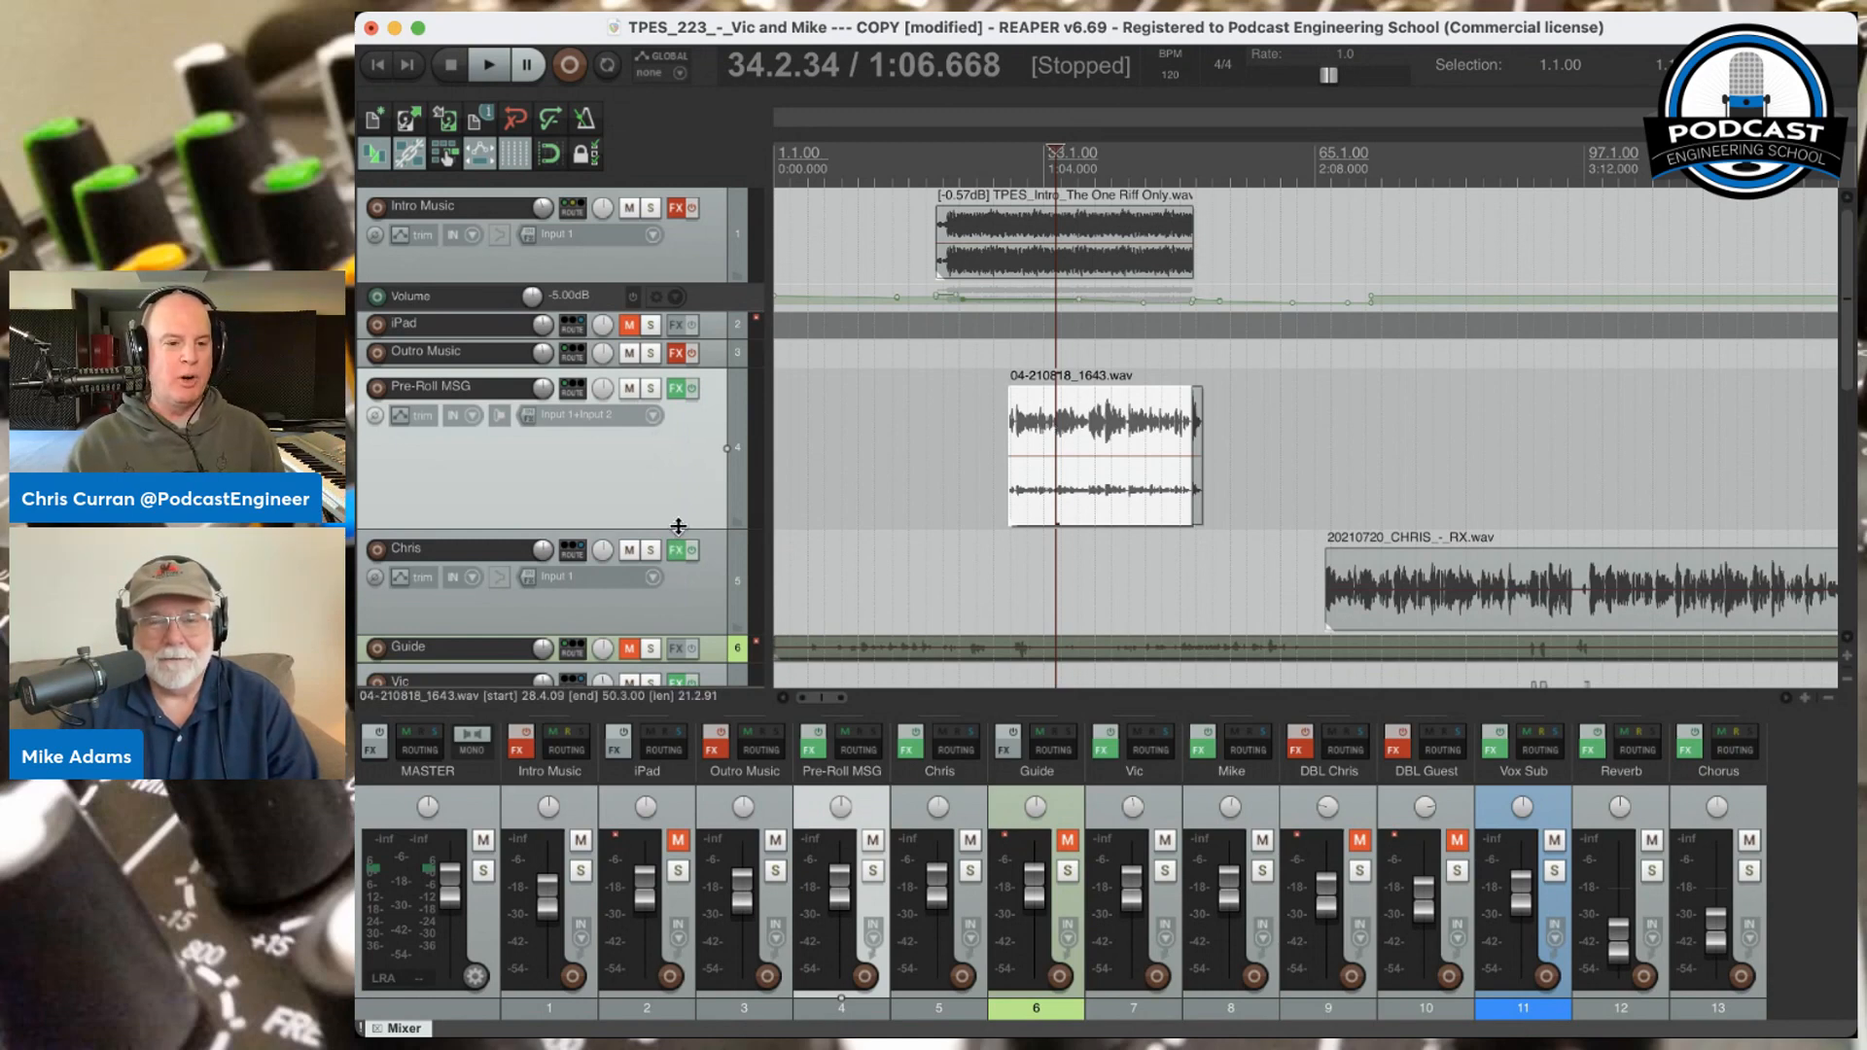
pyautogui.moveTo(678, 526); pyautogui.dragTo(699, 443)
# Select the host's voice track between the Pre-Roll MSG and Guide tracks
pyautogui.scroll(-3, 698, 434)
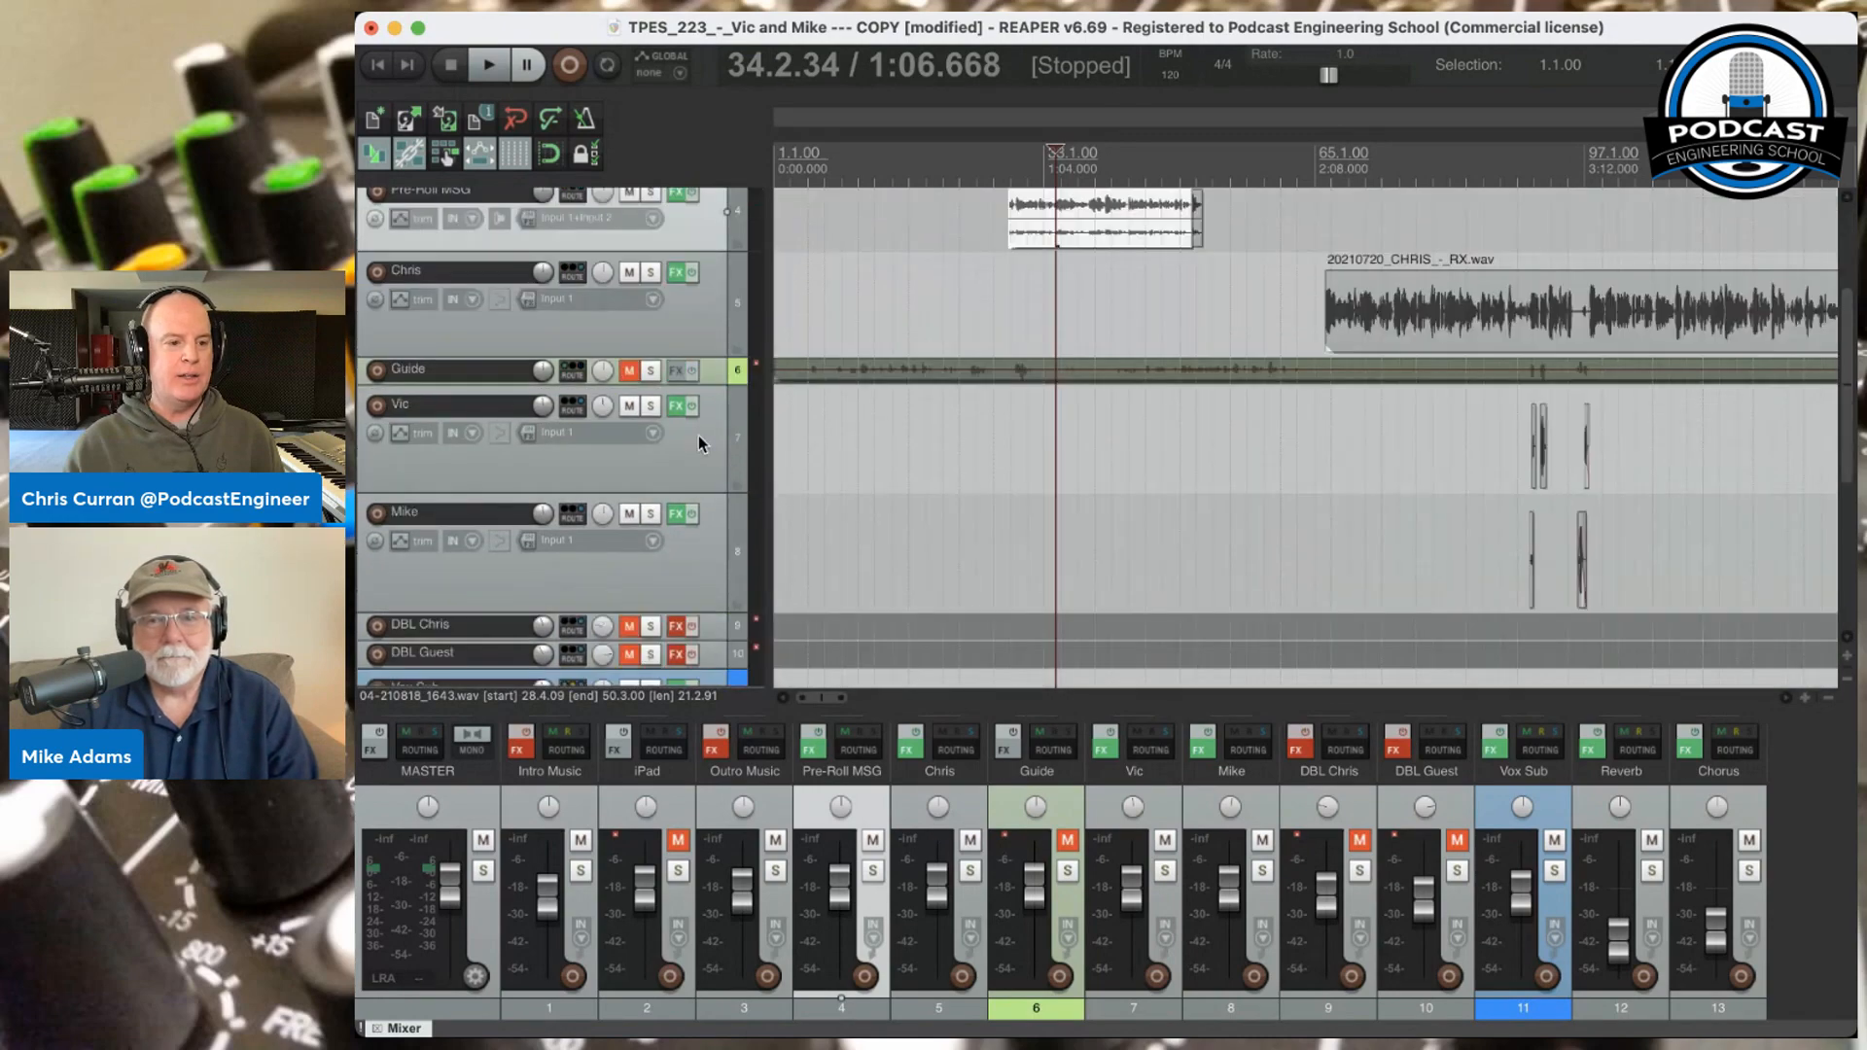
pyautogui.scroll(3, 698, 434)
pyautogui.click(691, 401)
pyautogui.scroll(-3, 690, 398)
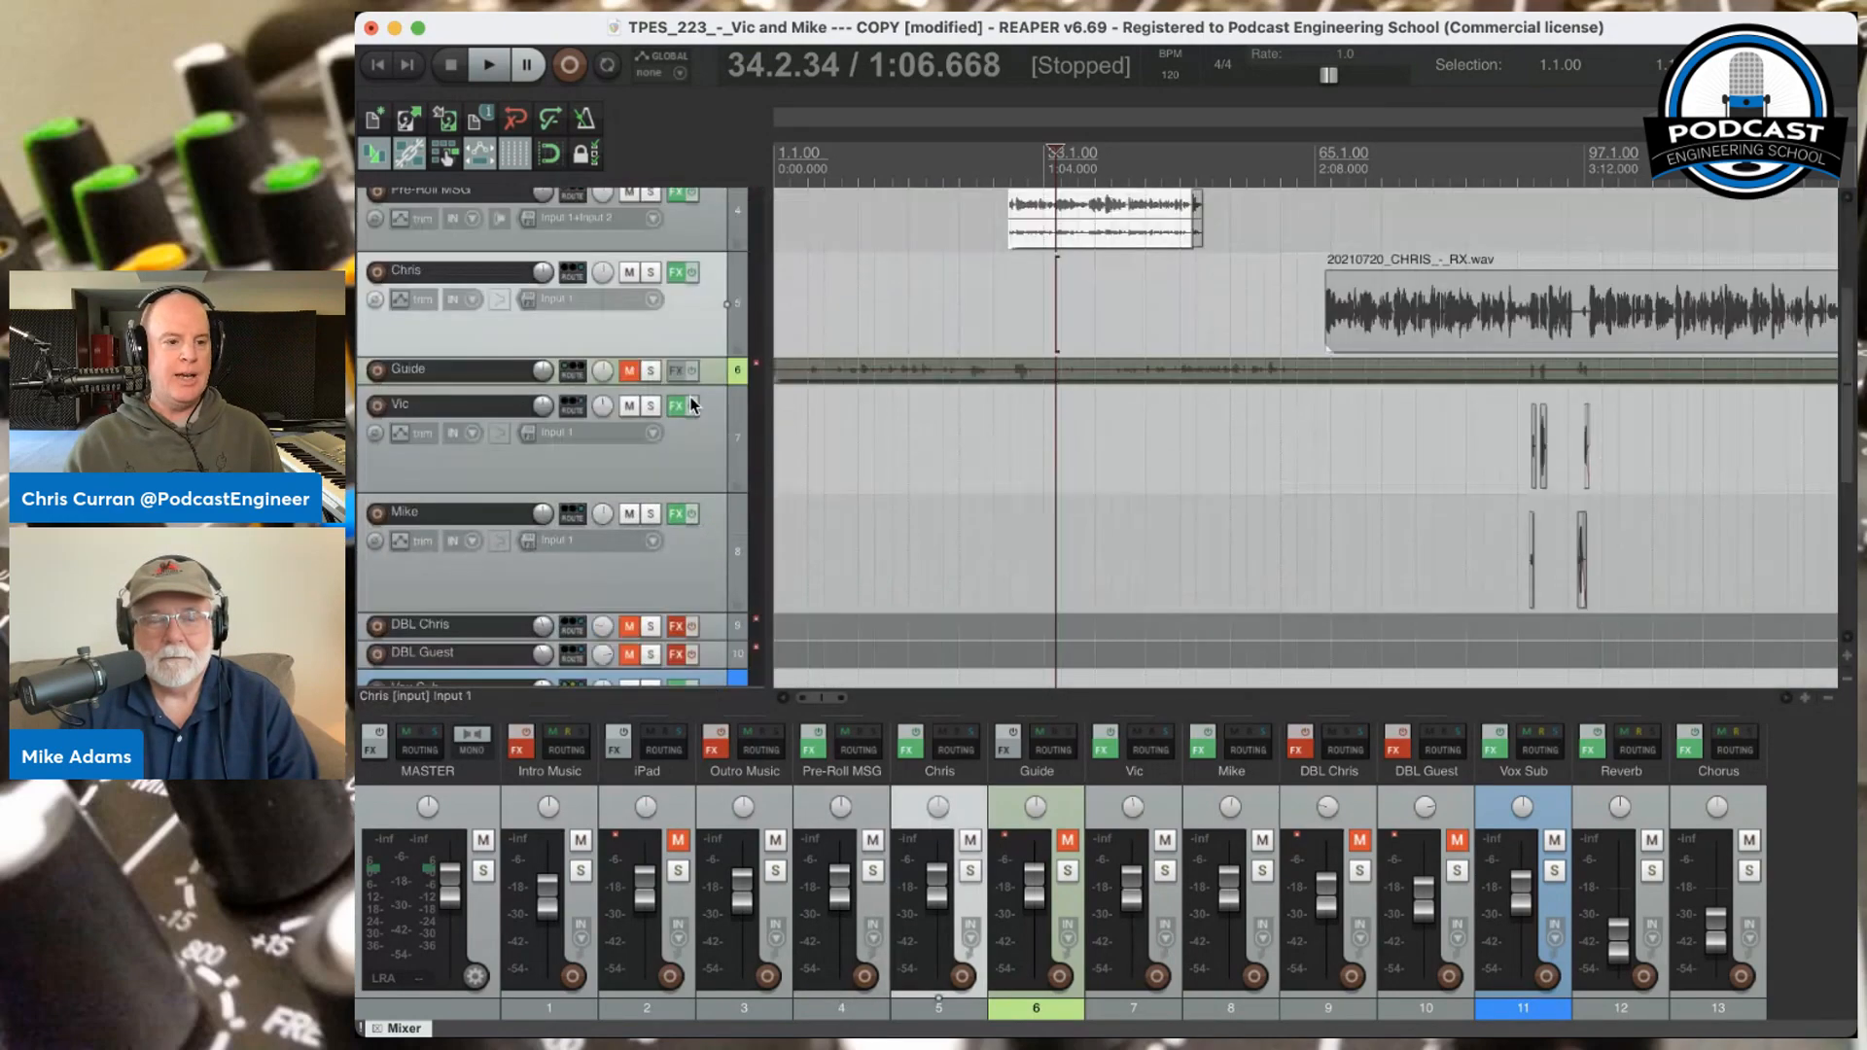
# Select the second guest's voice track and show both guest tracks' clips across a longer stretch of the timeline
pyautogui.scroll(-2, 692, 407)
pyautogui.click(675, 349)
pyautogui.click(695, 494)
pyautogui.scroll(-1, 1012, 407)
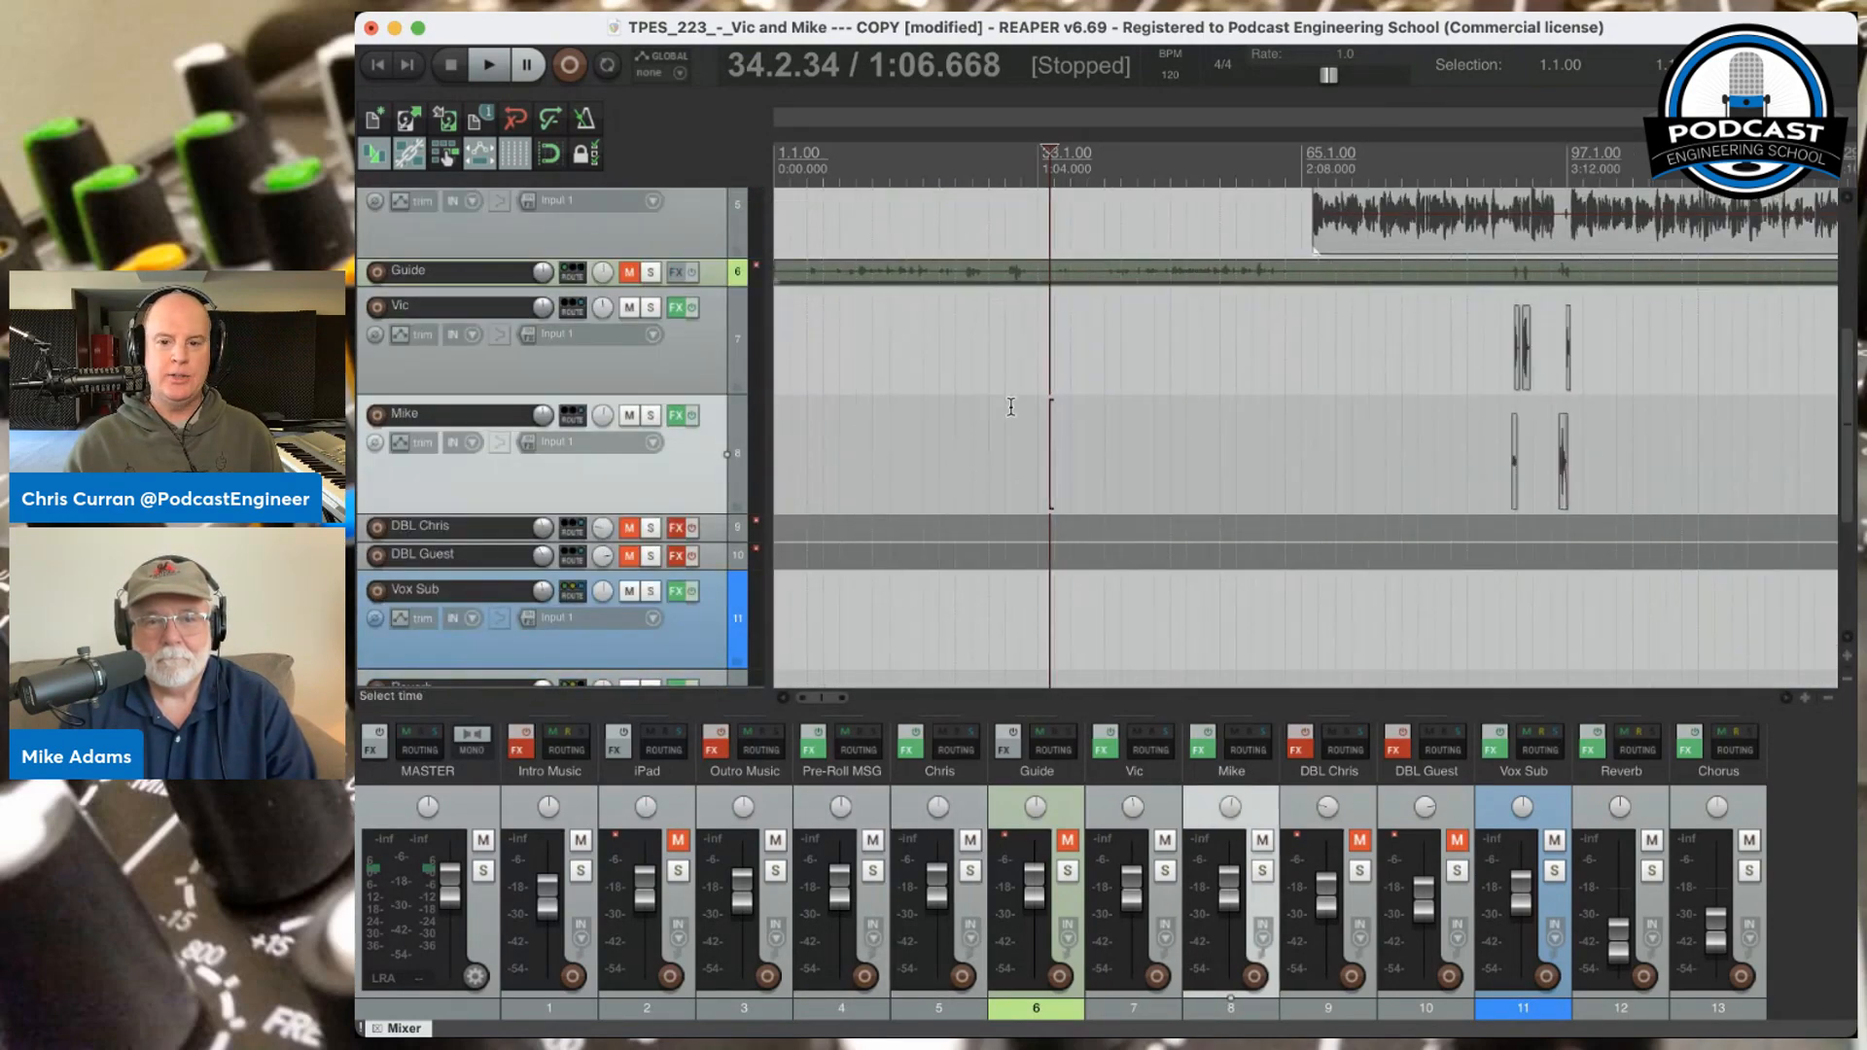
pyautogui.scroll(-5, 1012, 408)
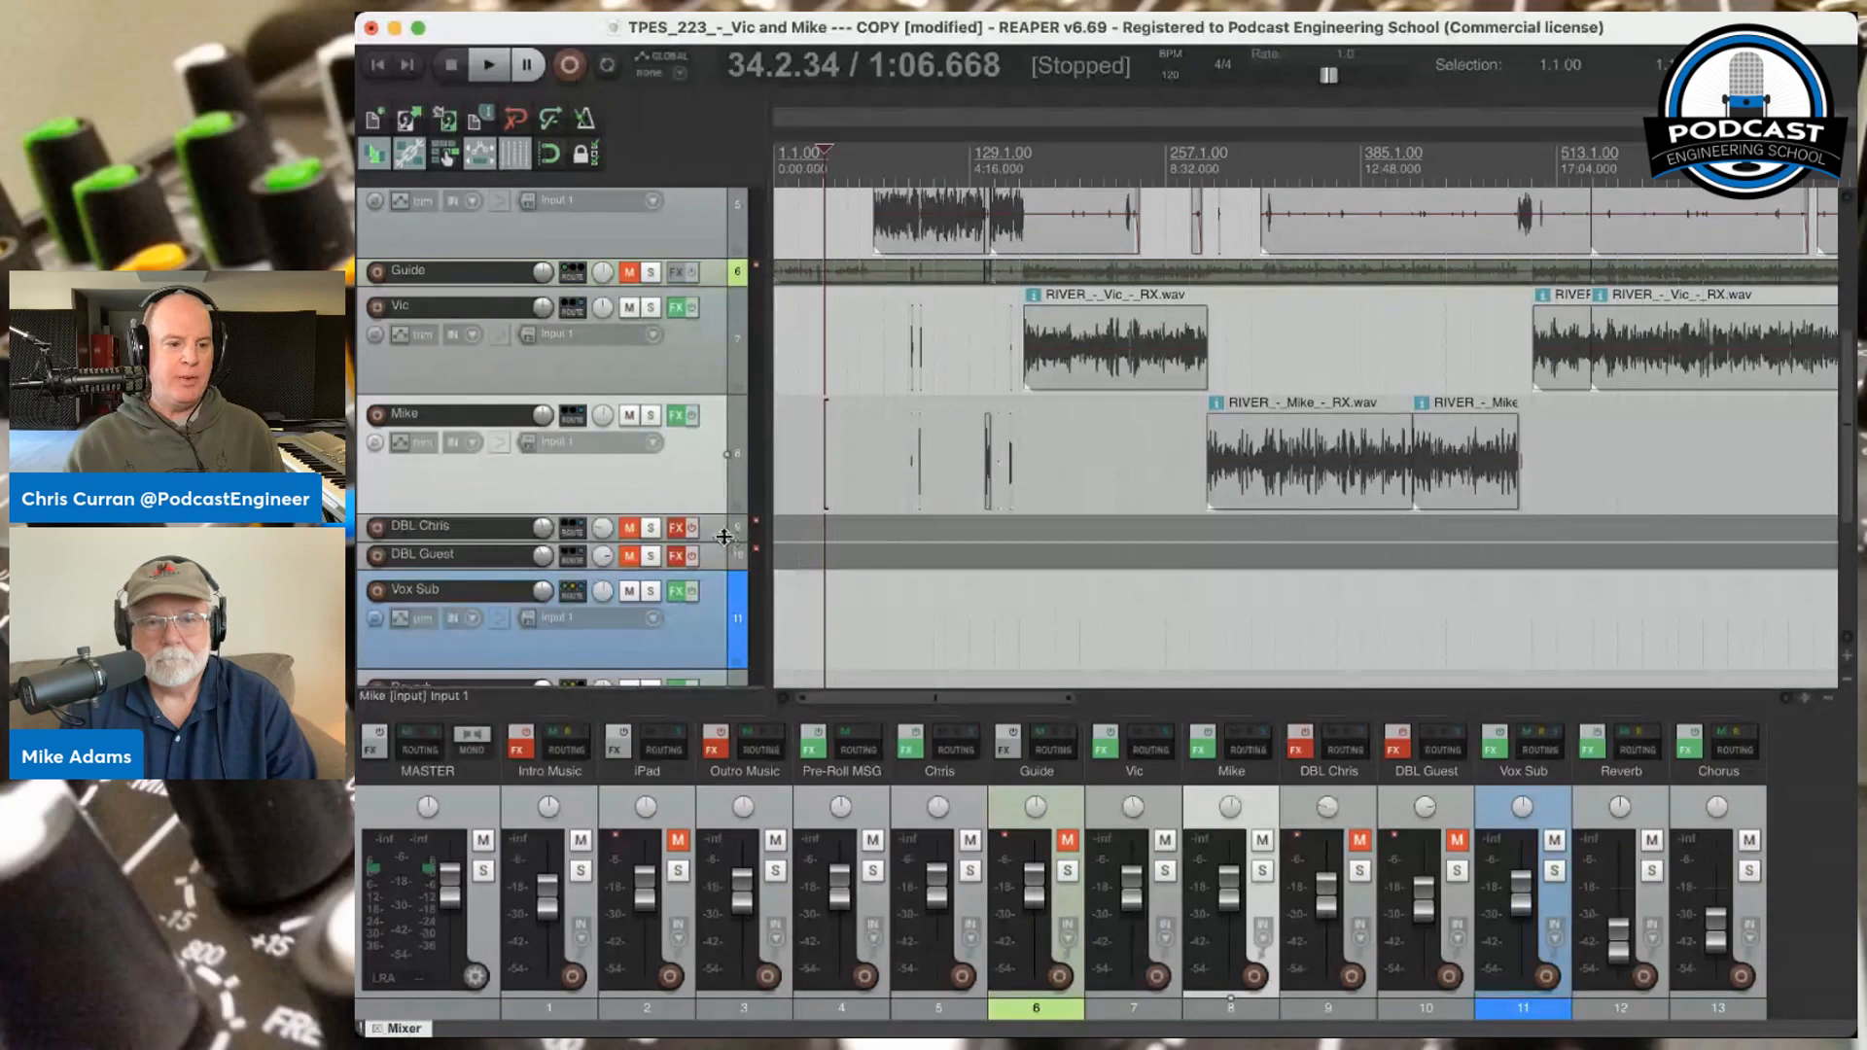
# Review the doubler, Vox Sub, Reverb and Chorus tracks, and make the Intro Music track taller
pyautogui.scroll(-4, 716, 567)
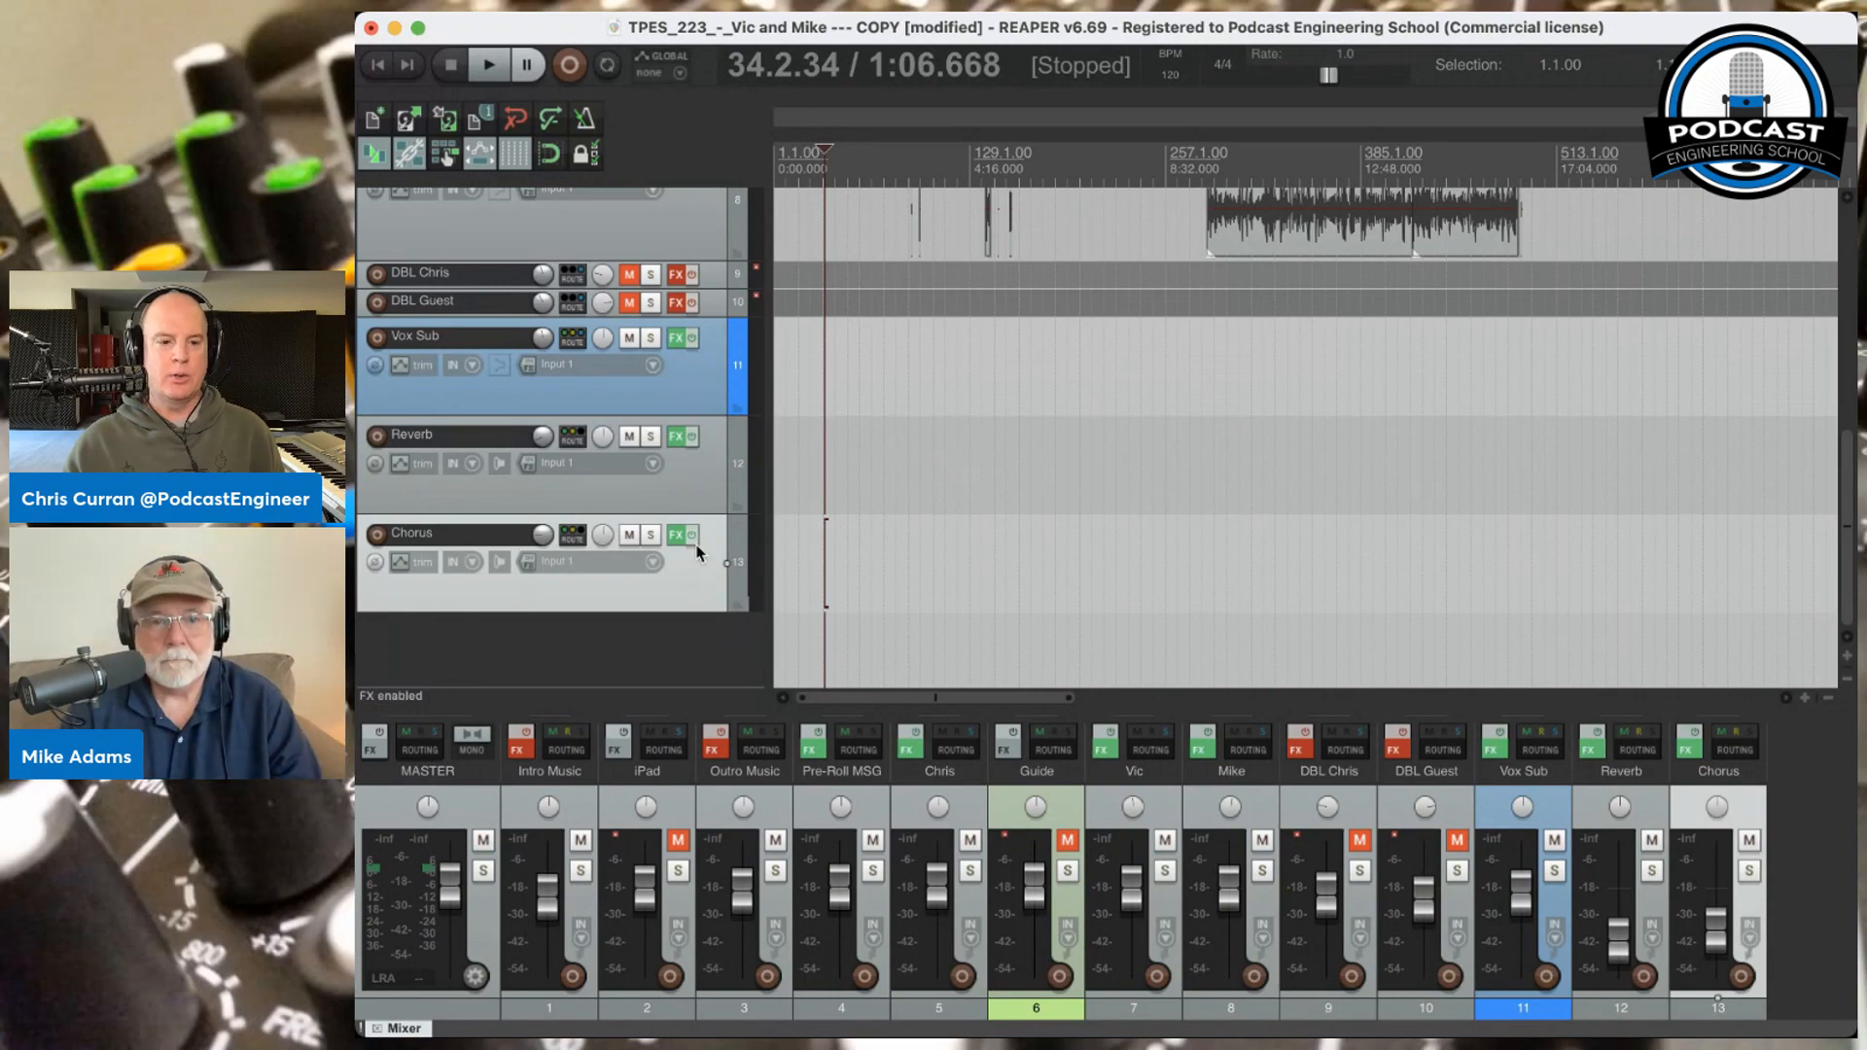
pyautogui.scroll(8, 697, 555)
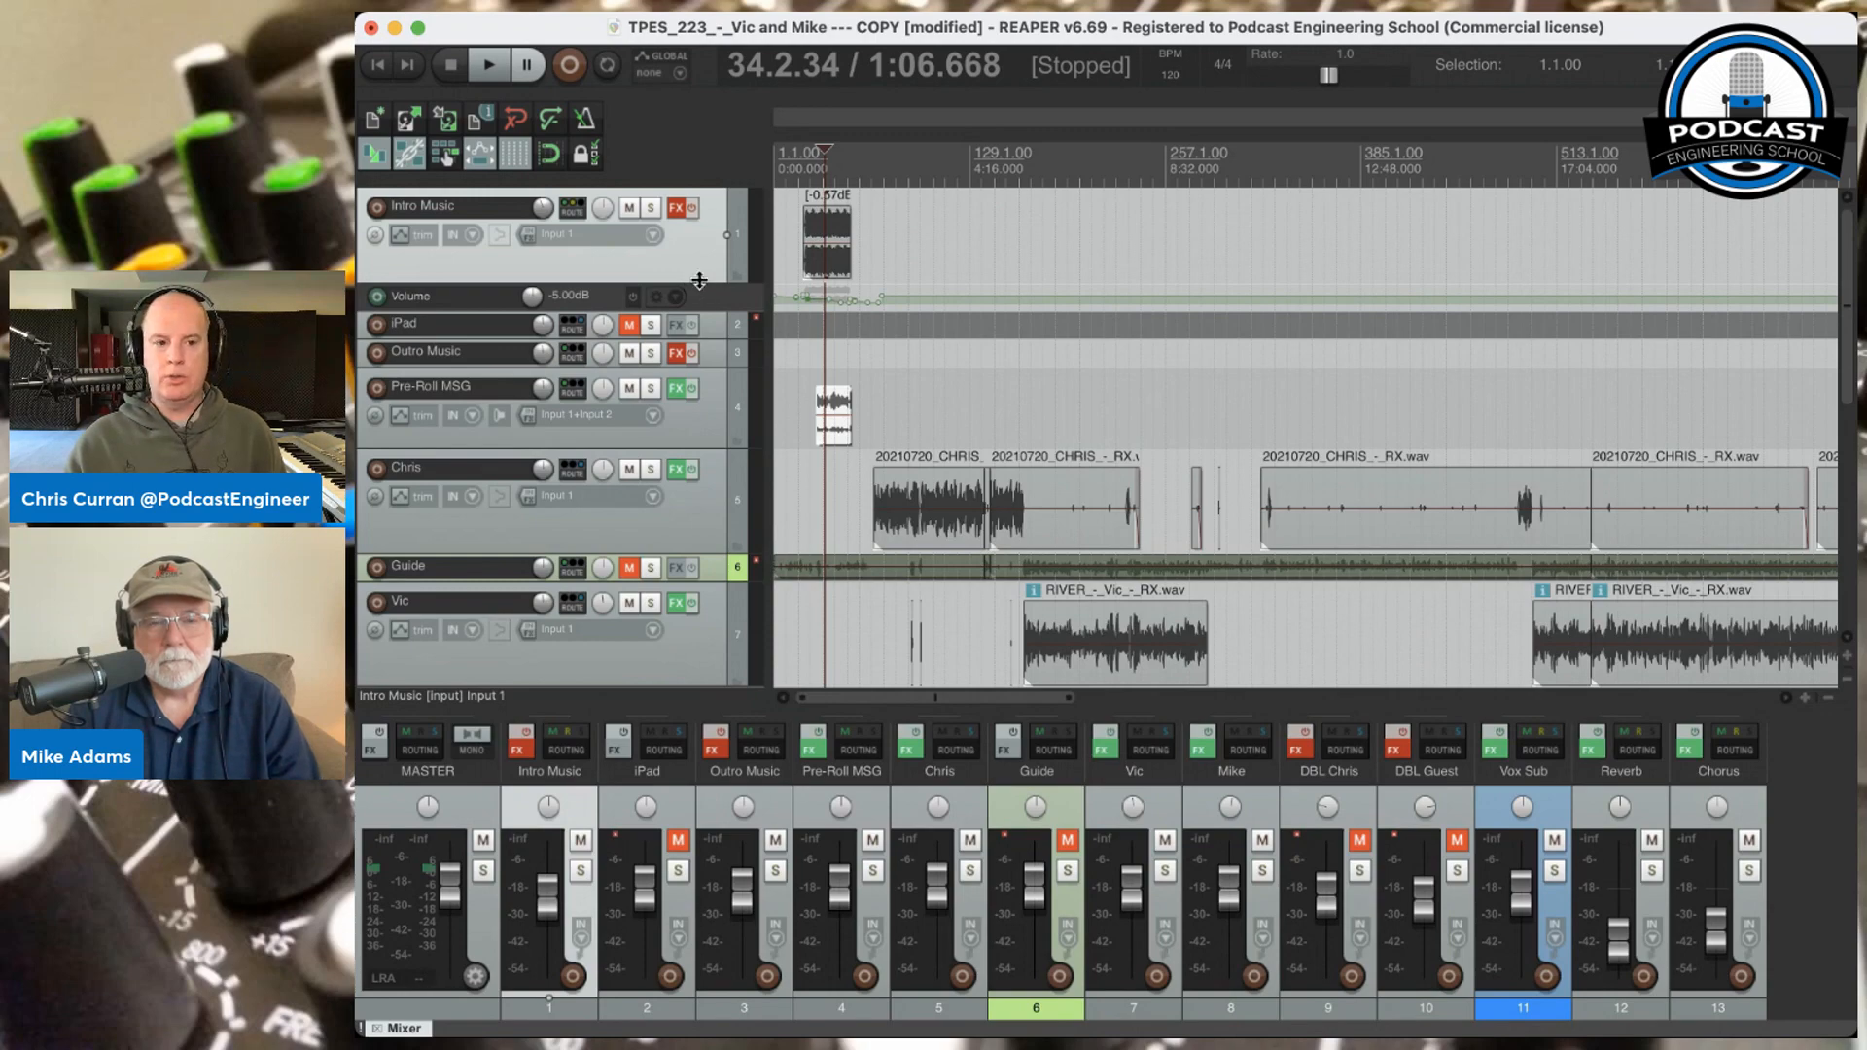
pyautogui.moveTo(699, 281); pyautogui.dragTo(698, 301)
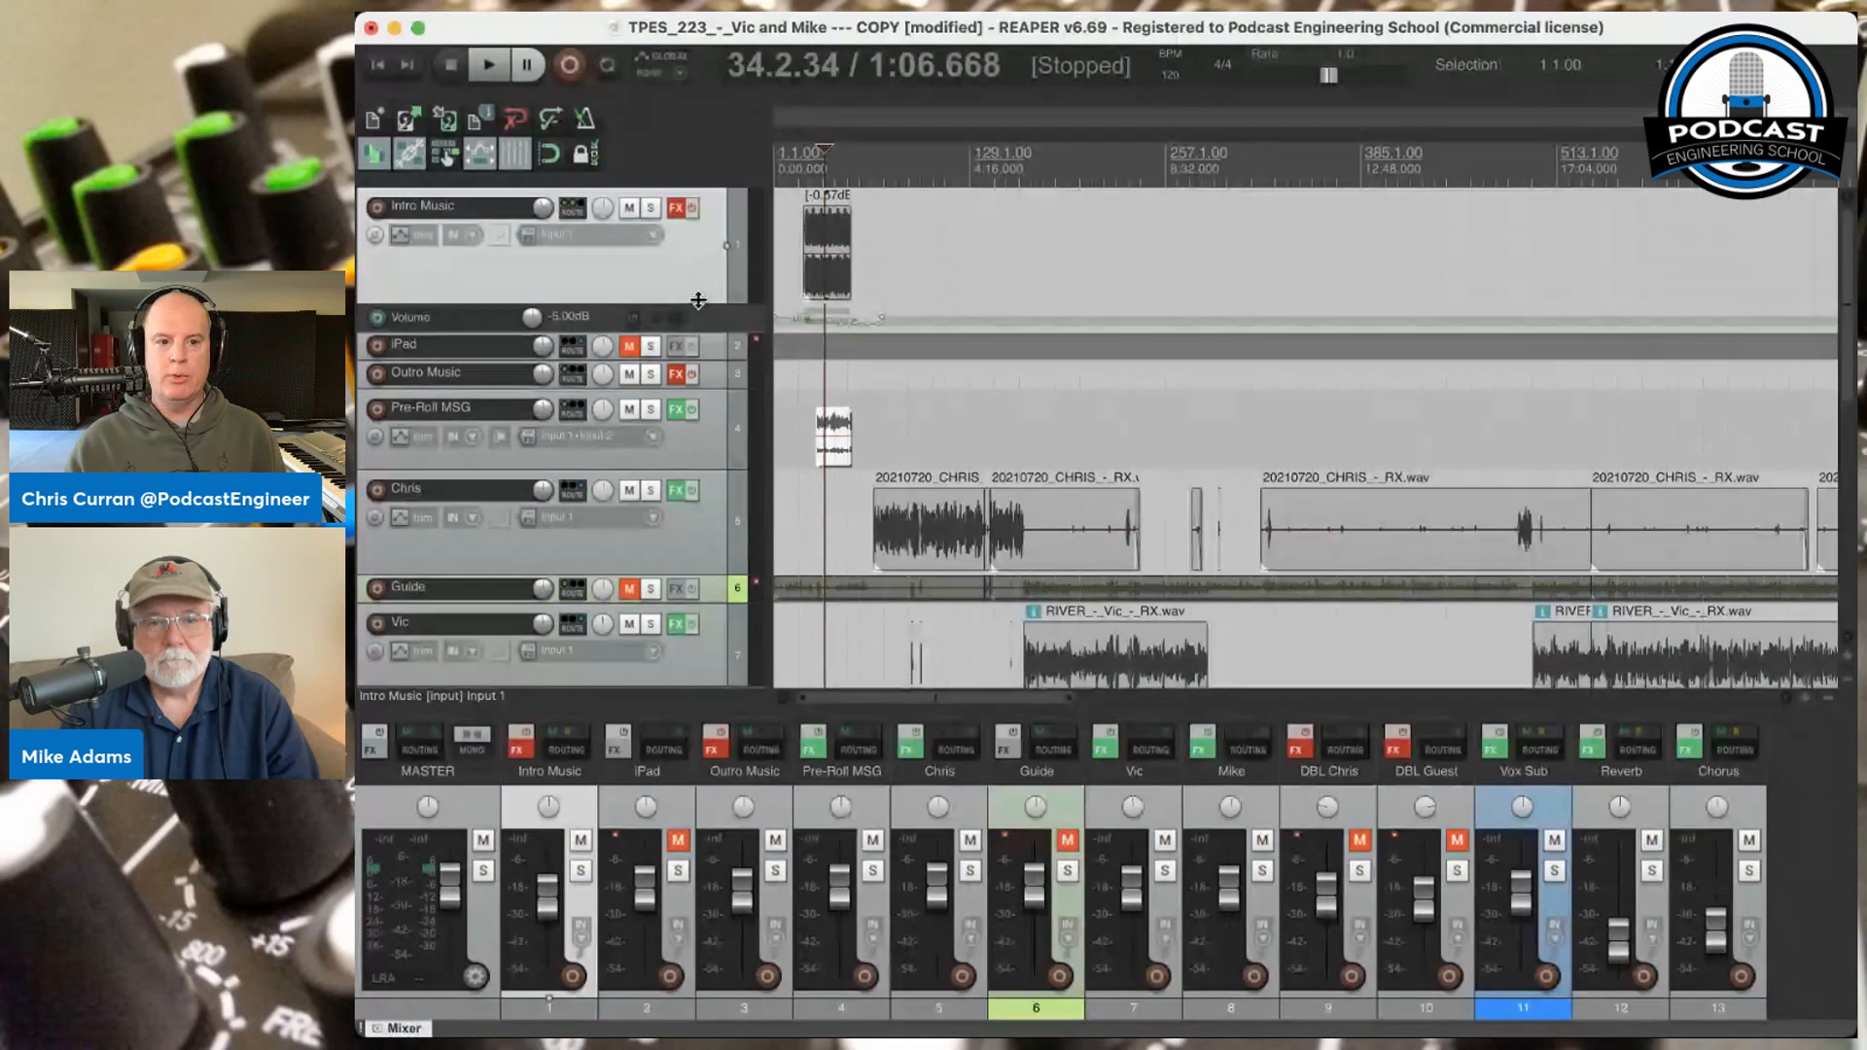
# Switch to StreamYard, set the layout to show only the shared screen at full size, and return to REAPER
pyautogui.click(676, 209)
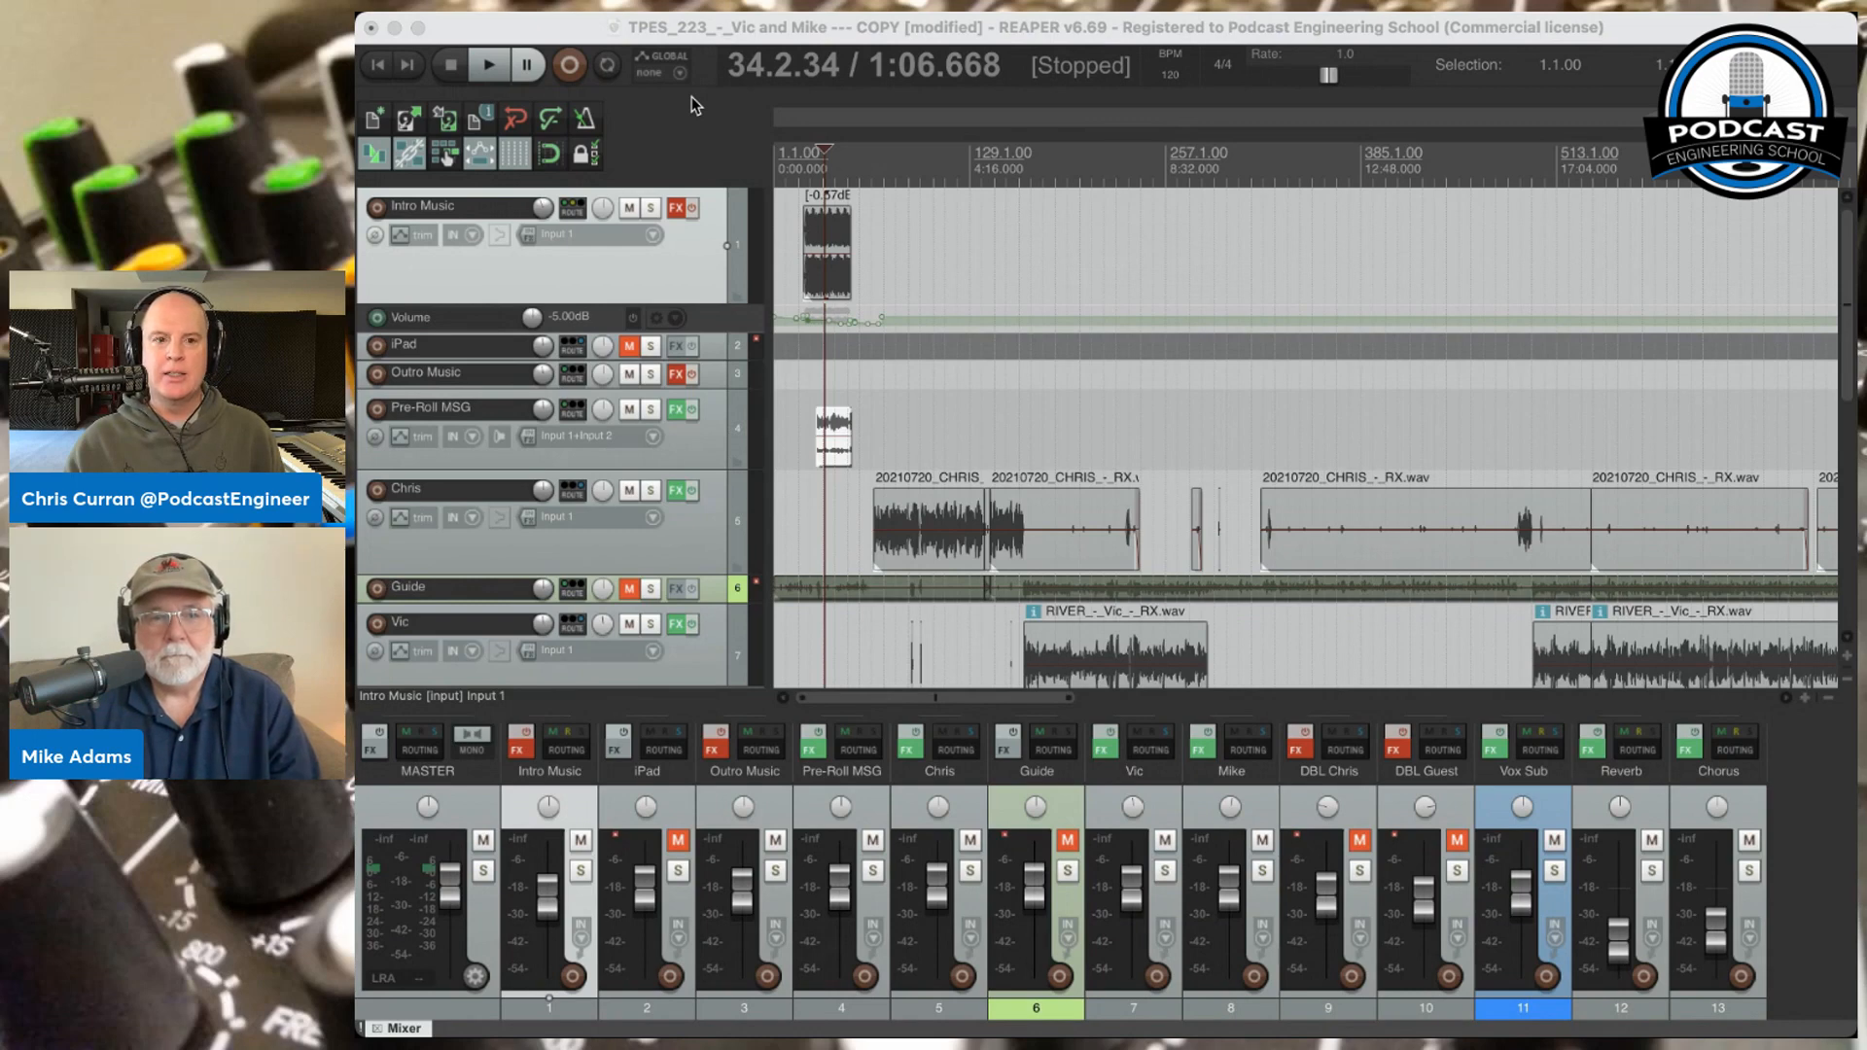
pyautogui.click(388, 98)
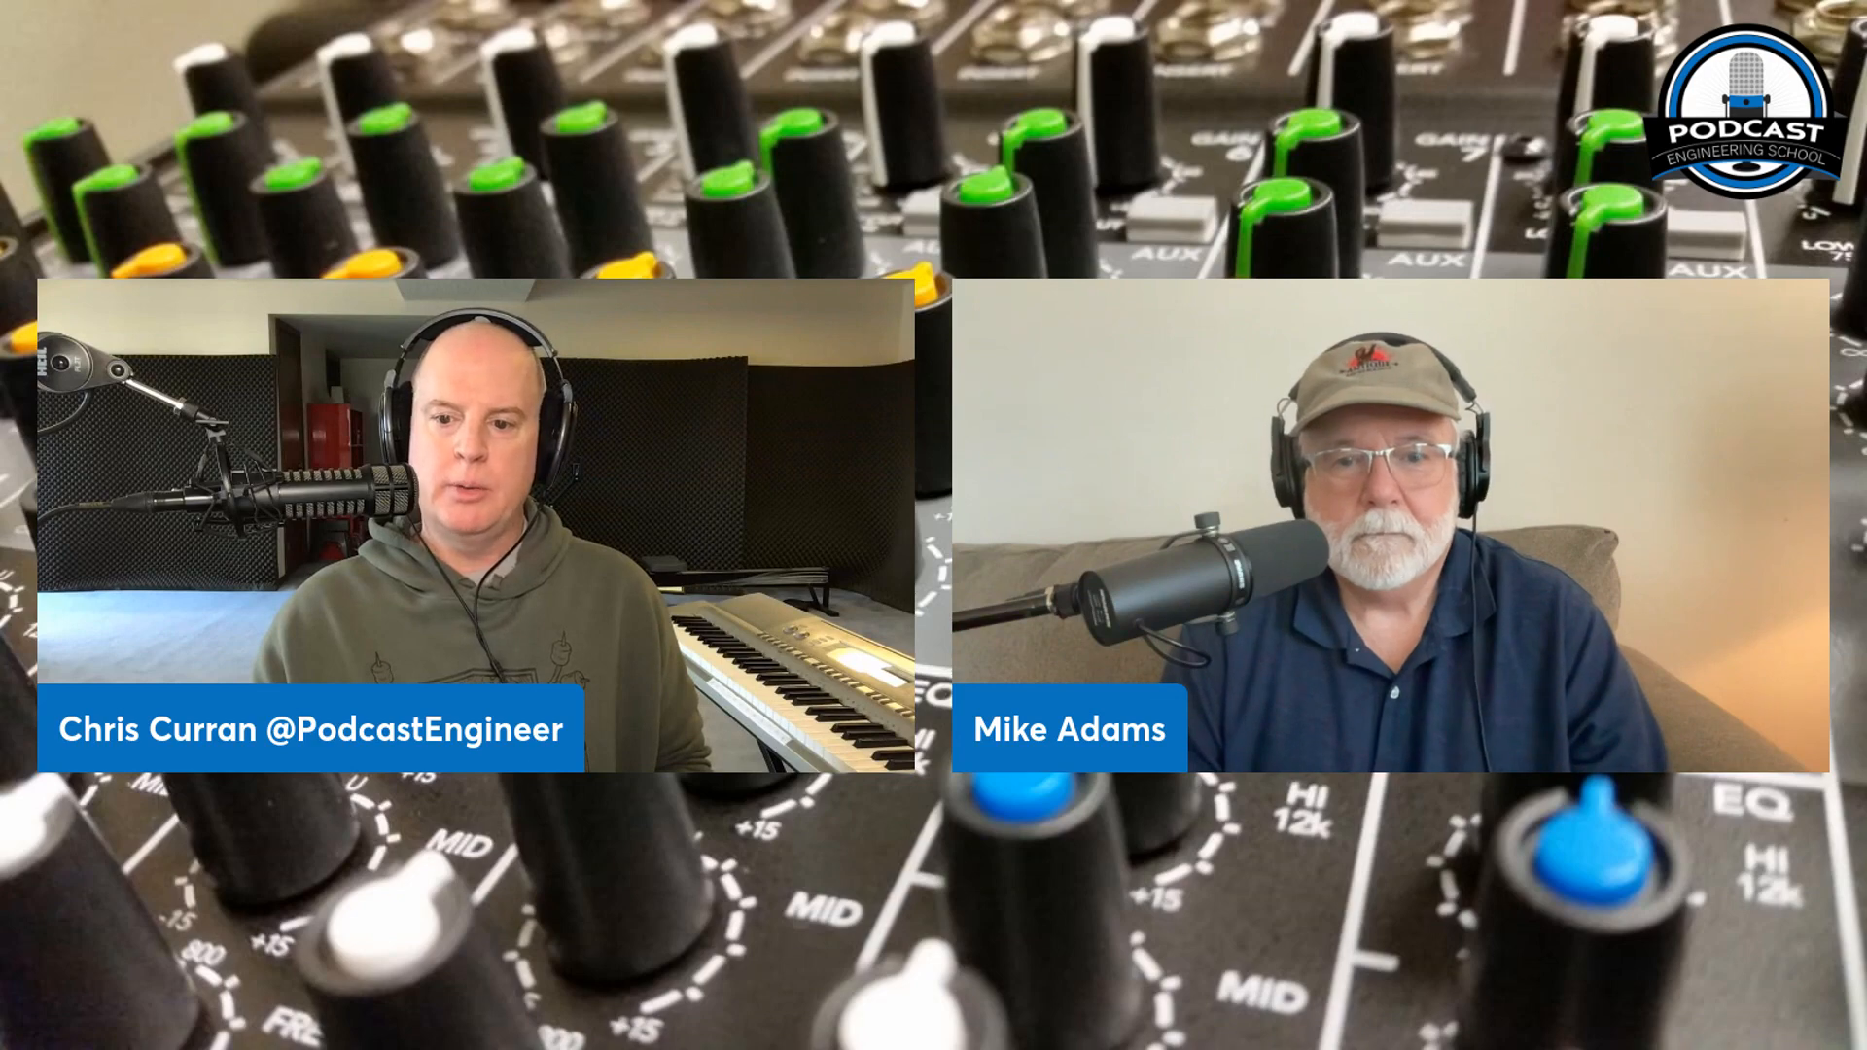
pyautogui.press('super+Tab')
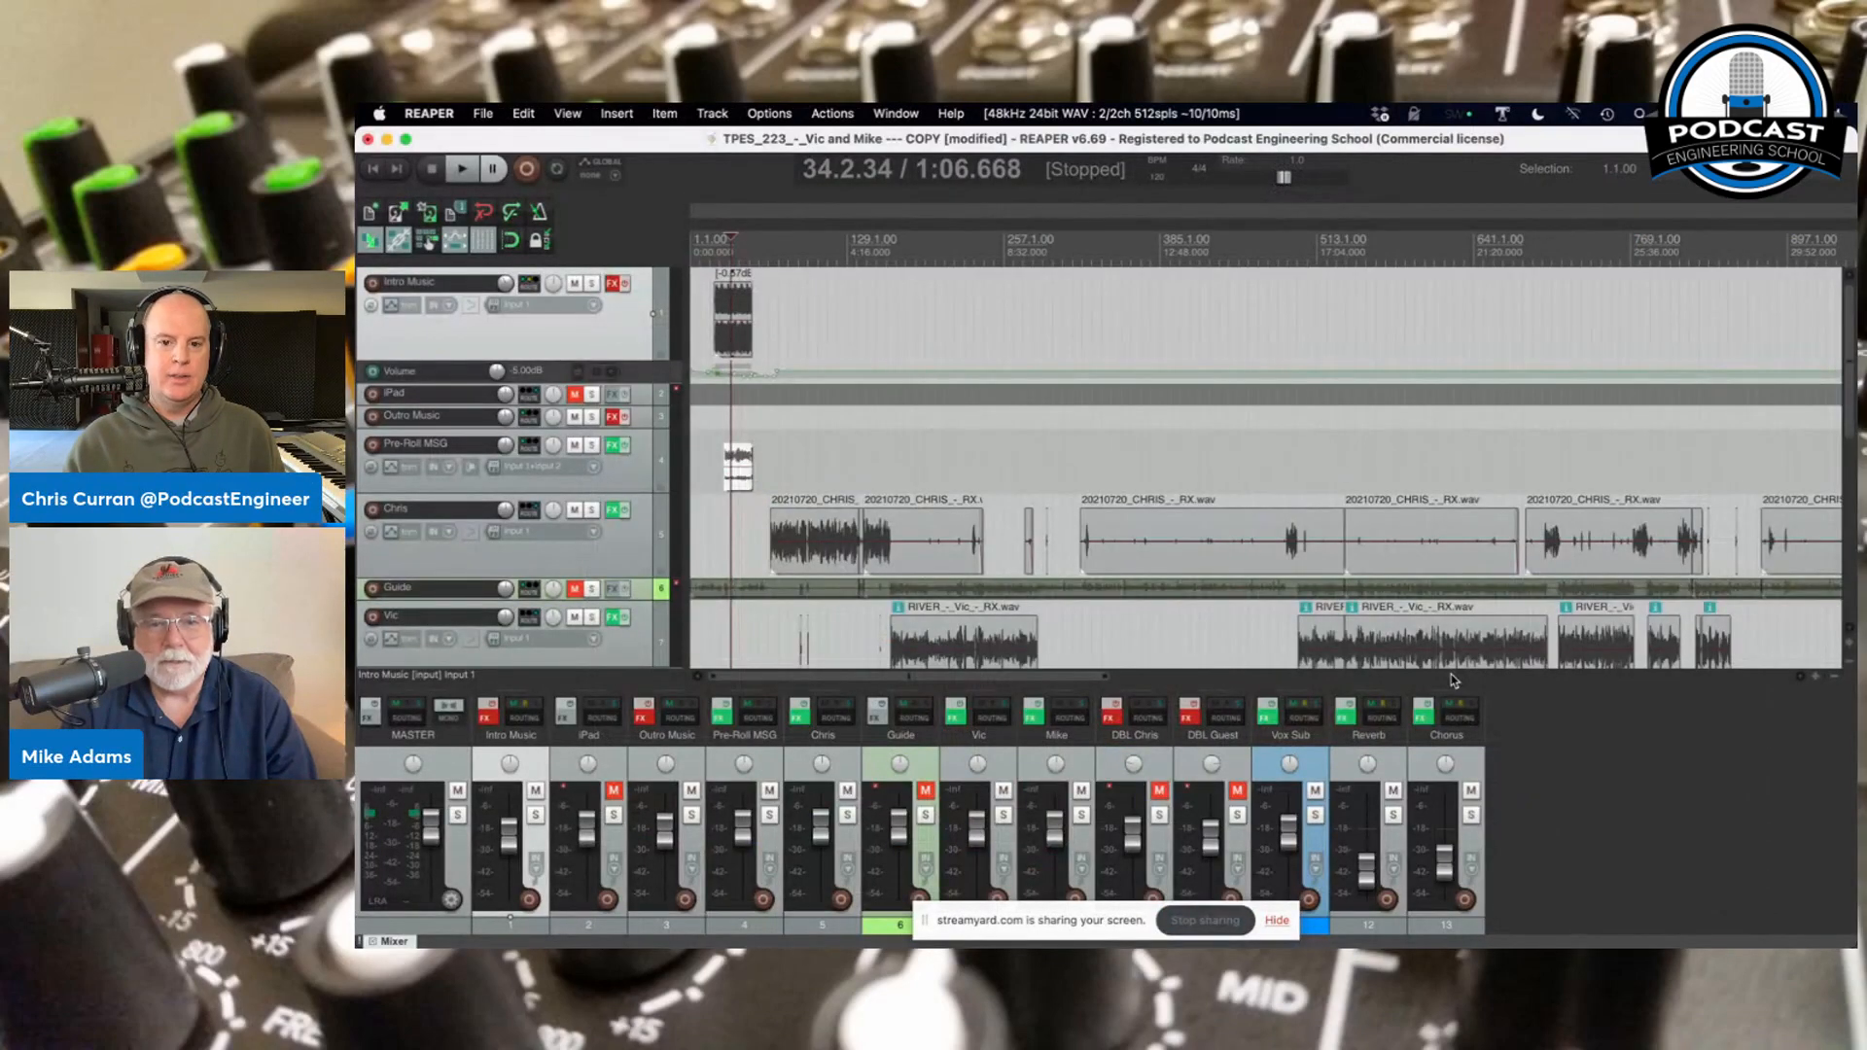
pyautogui.press('super+Tab')
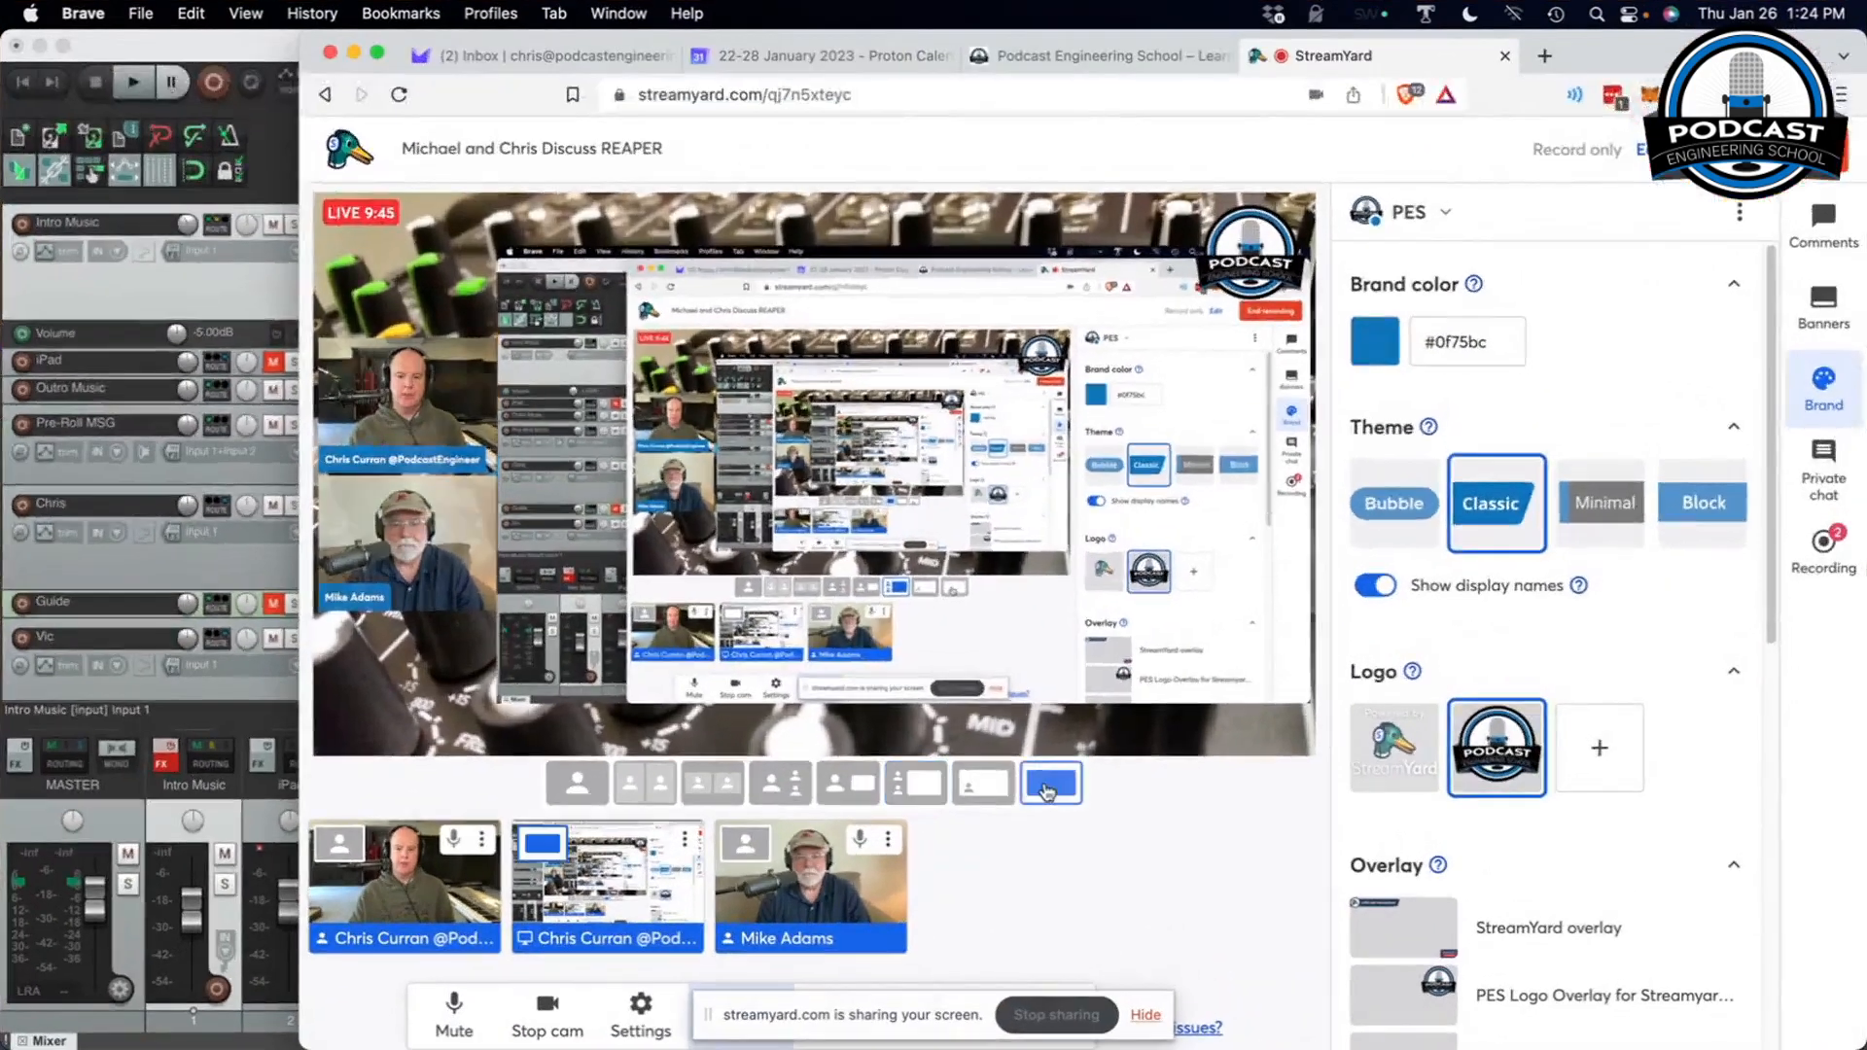
pyautogui.press('super+Tab')
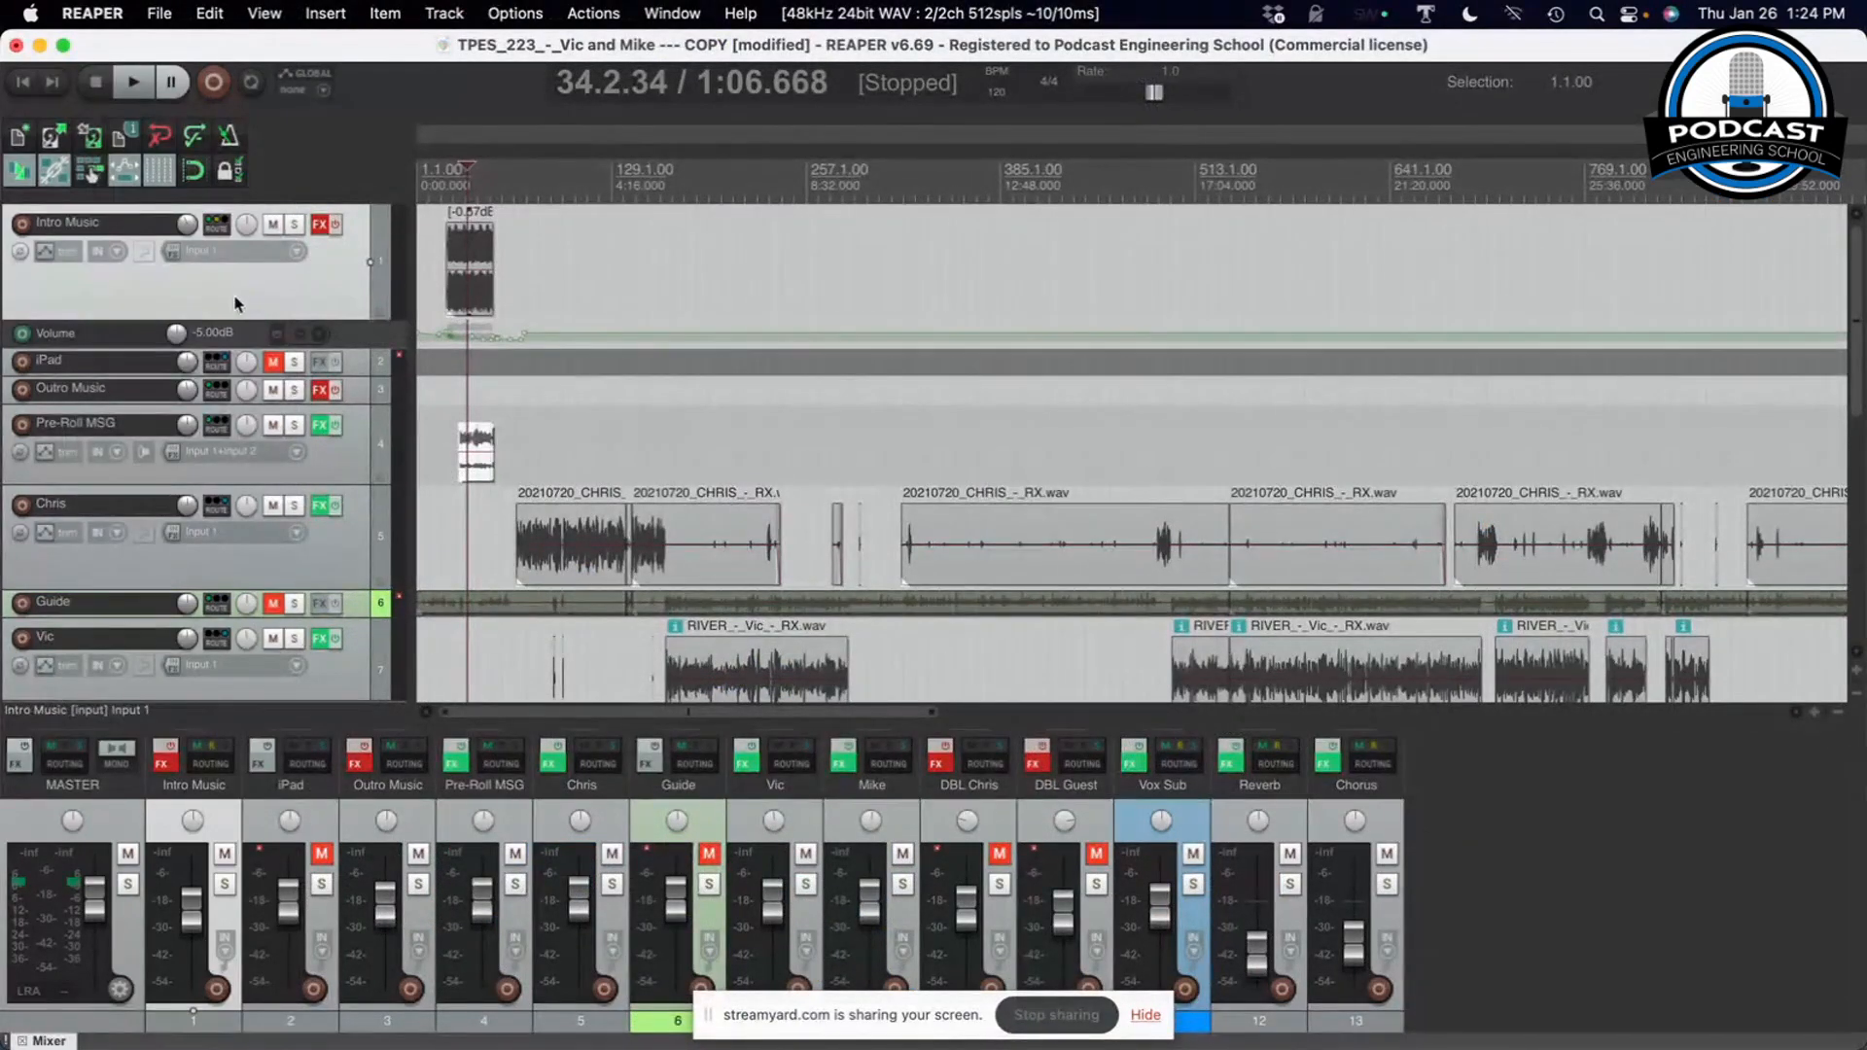
# Examine the FabFilter Pro-Q 3, Pro-C 2 and Trackspacer 2.5 plug-ins in the Intro Music track's FX chain
pyautogui.click(321, 226)
pyautogui.moveTo(513, 109); pyautogui.dragTo(548, 127)
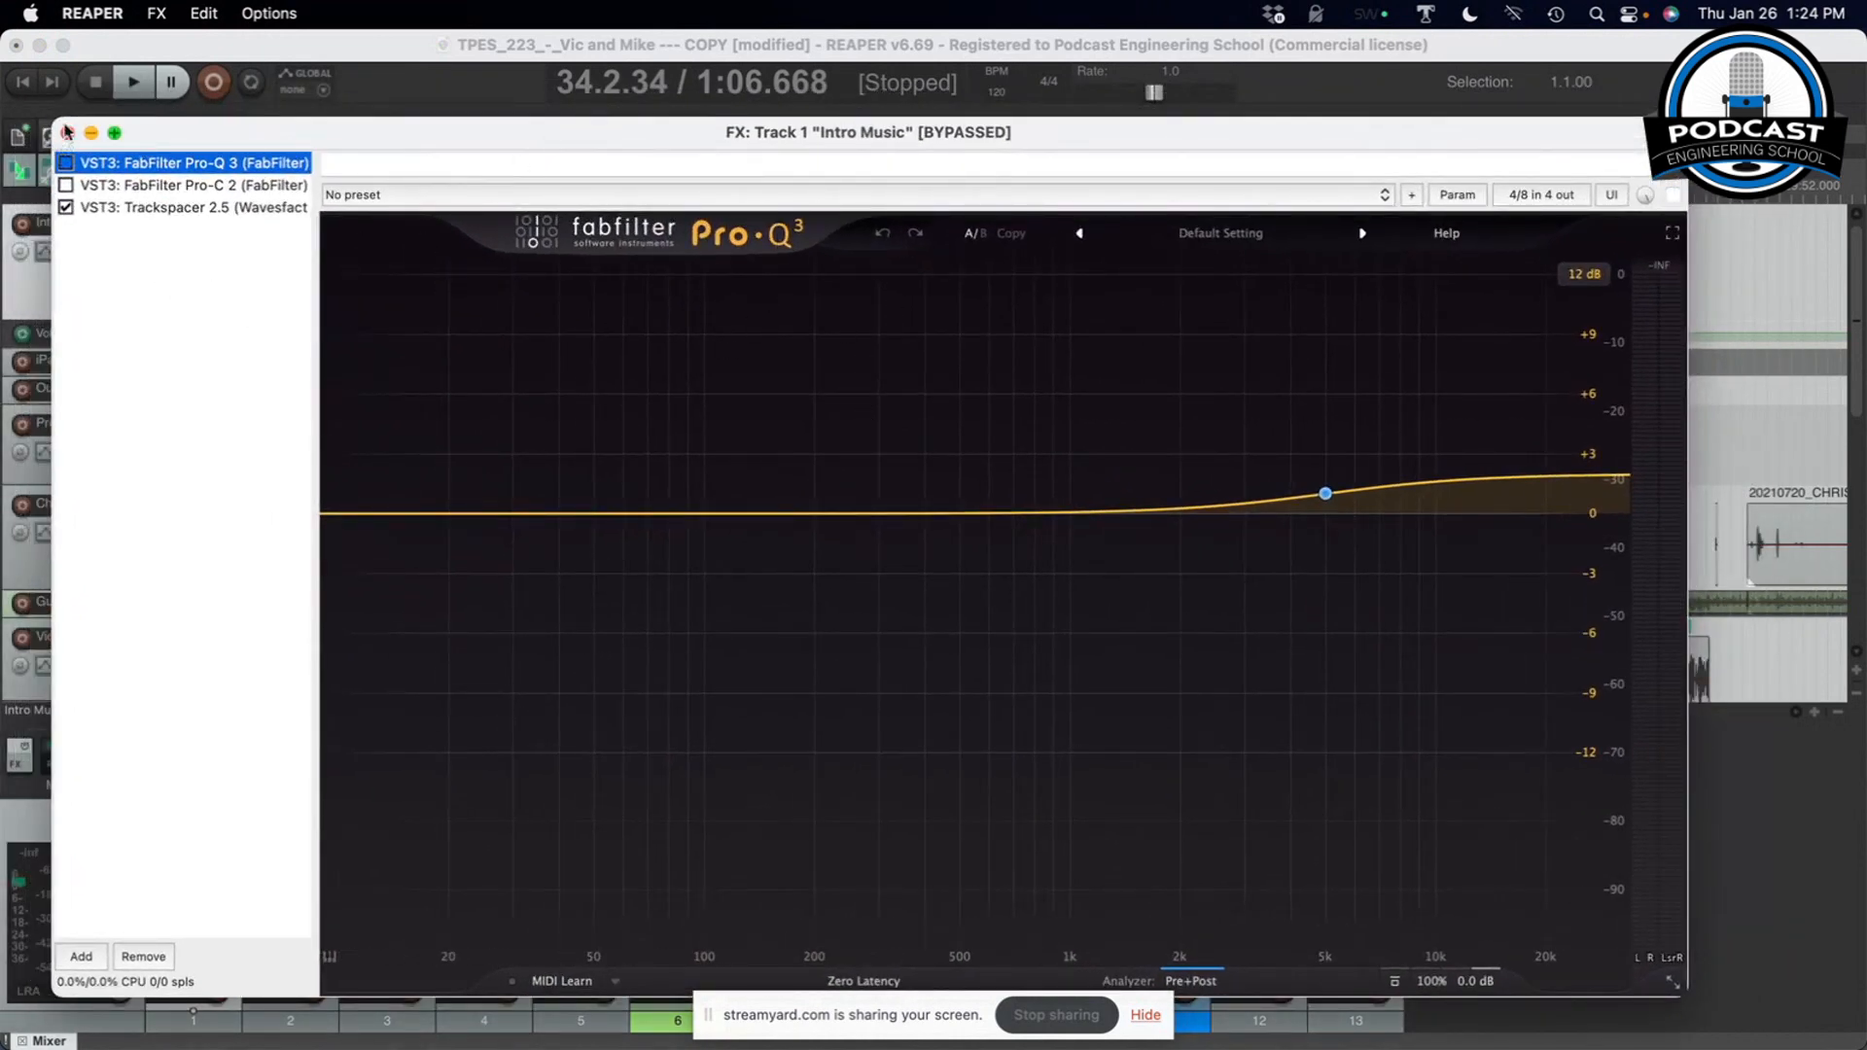
pyautogui.click(177, 186)
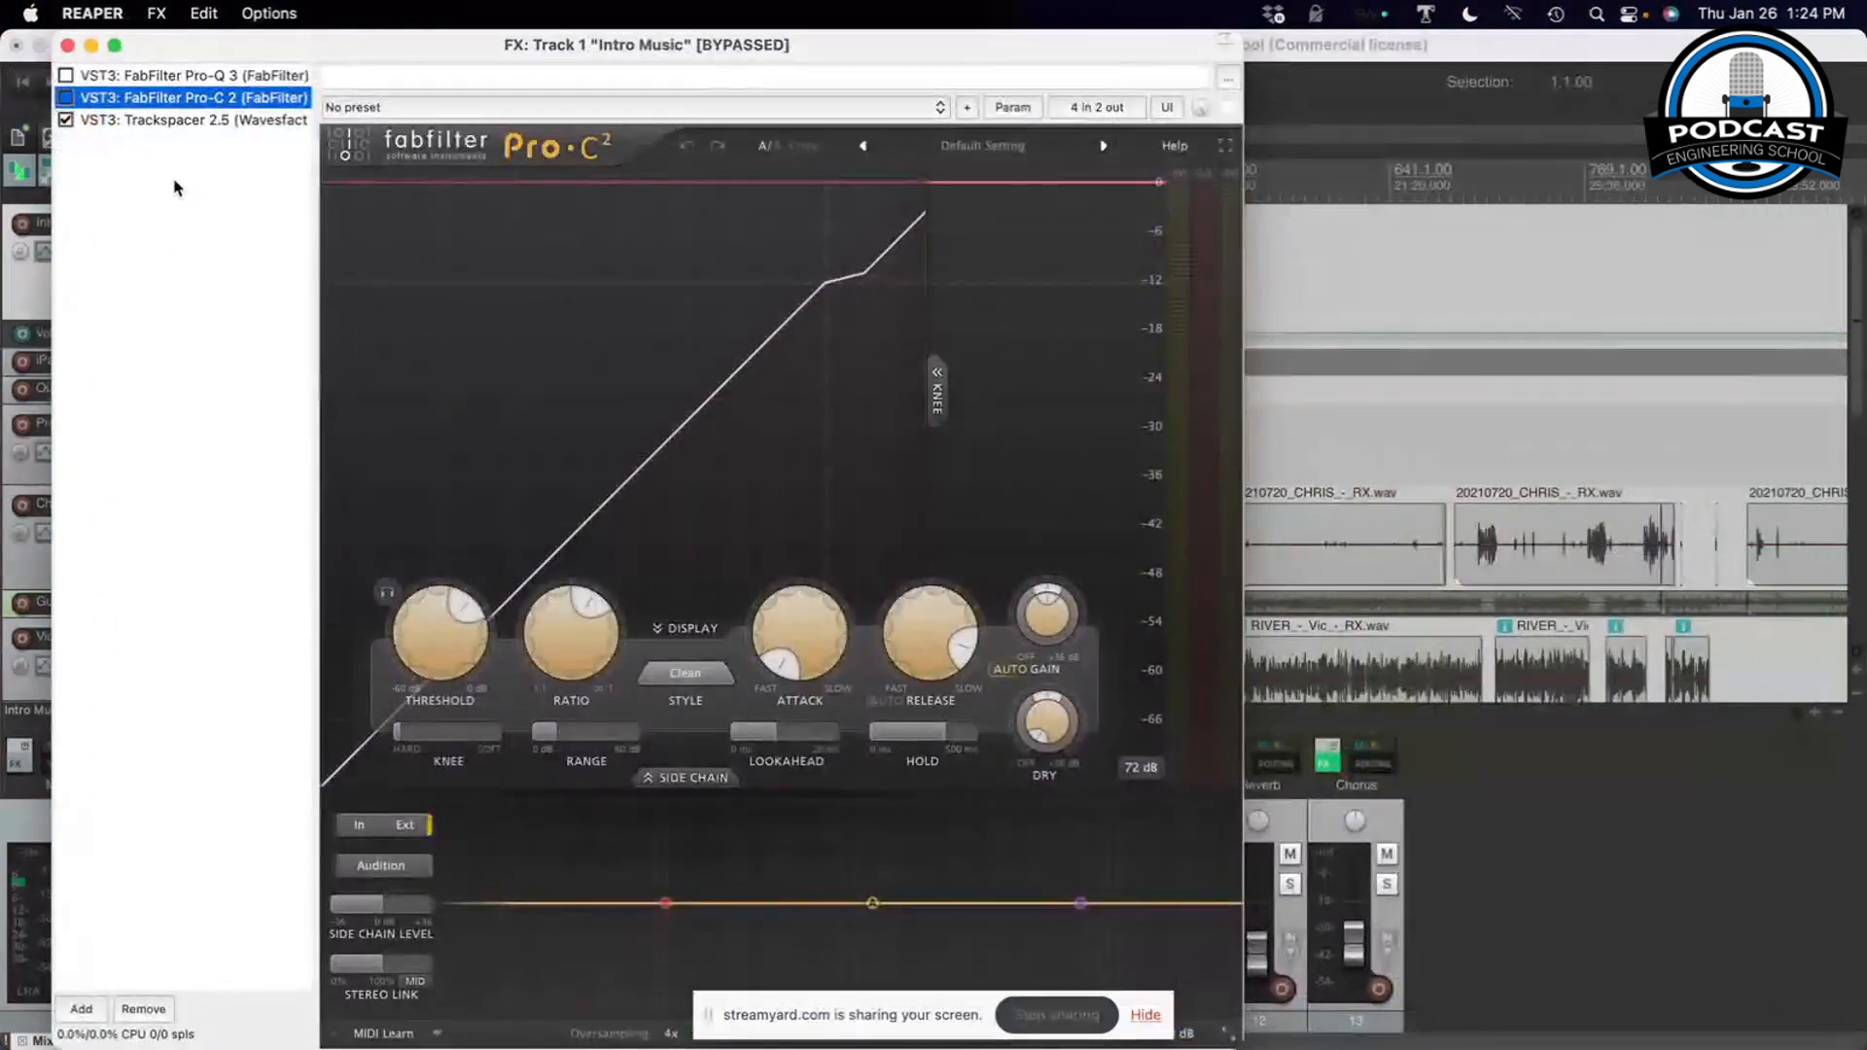
pyautogui.click(159, 120)
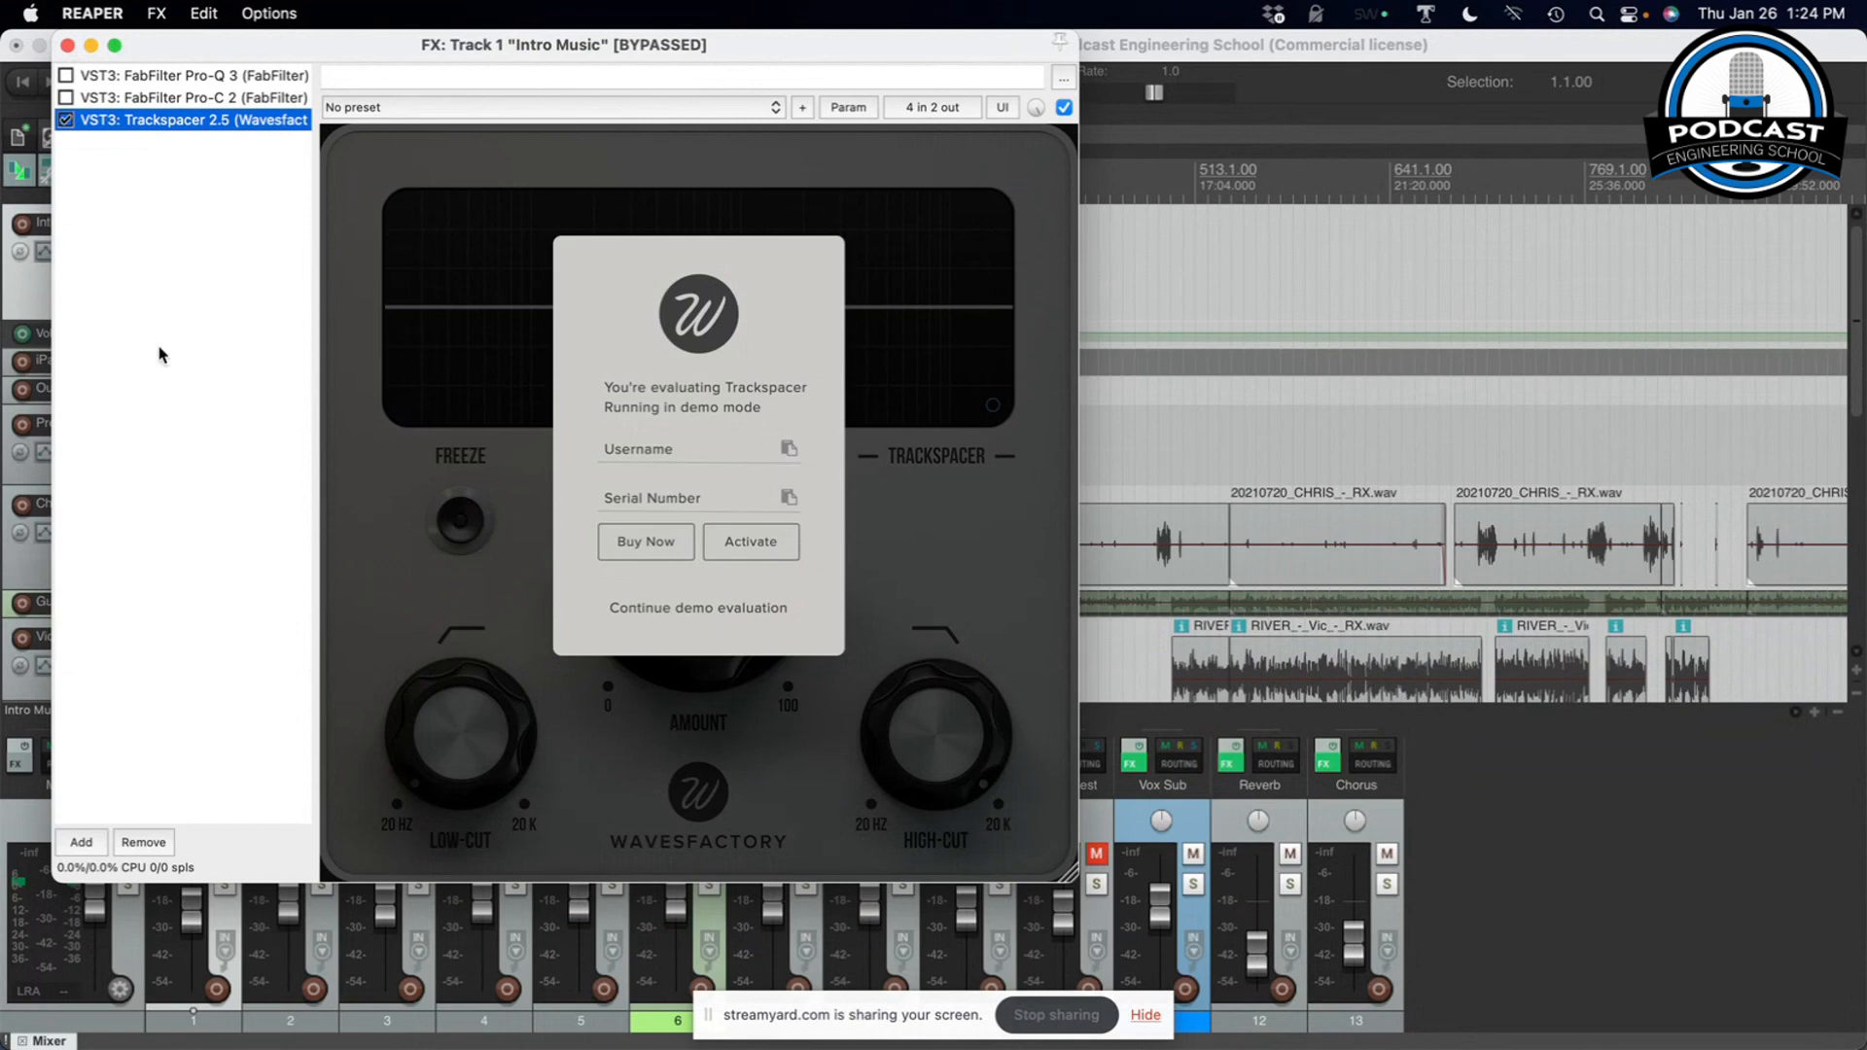
# View the plug-in browser for the Intro Music track, and close it together with the track's FX chain
pyautogui.click(86, 847)
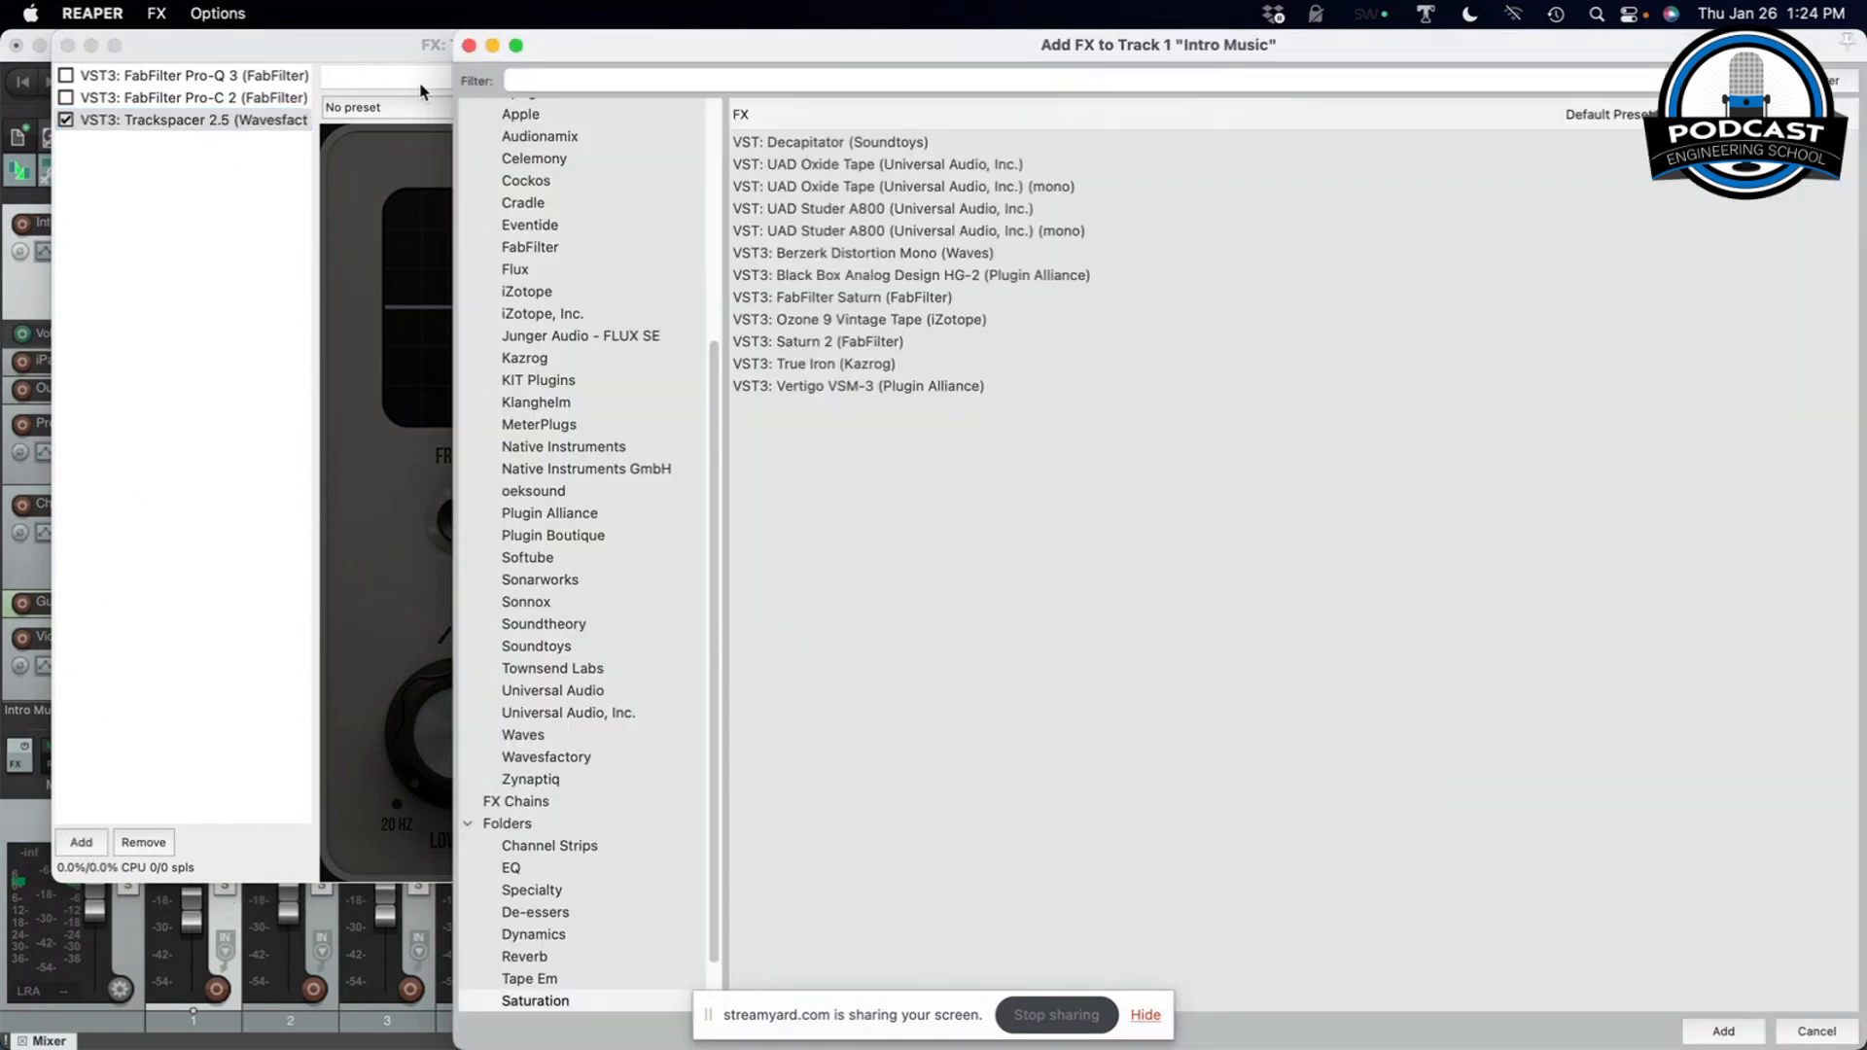
pyautogui.click(469, 44)
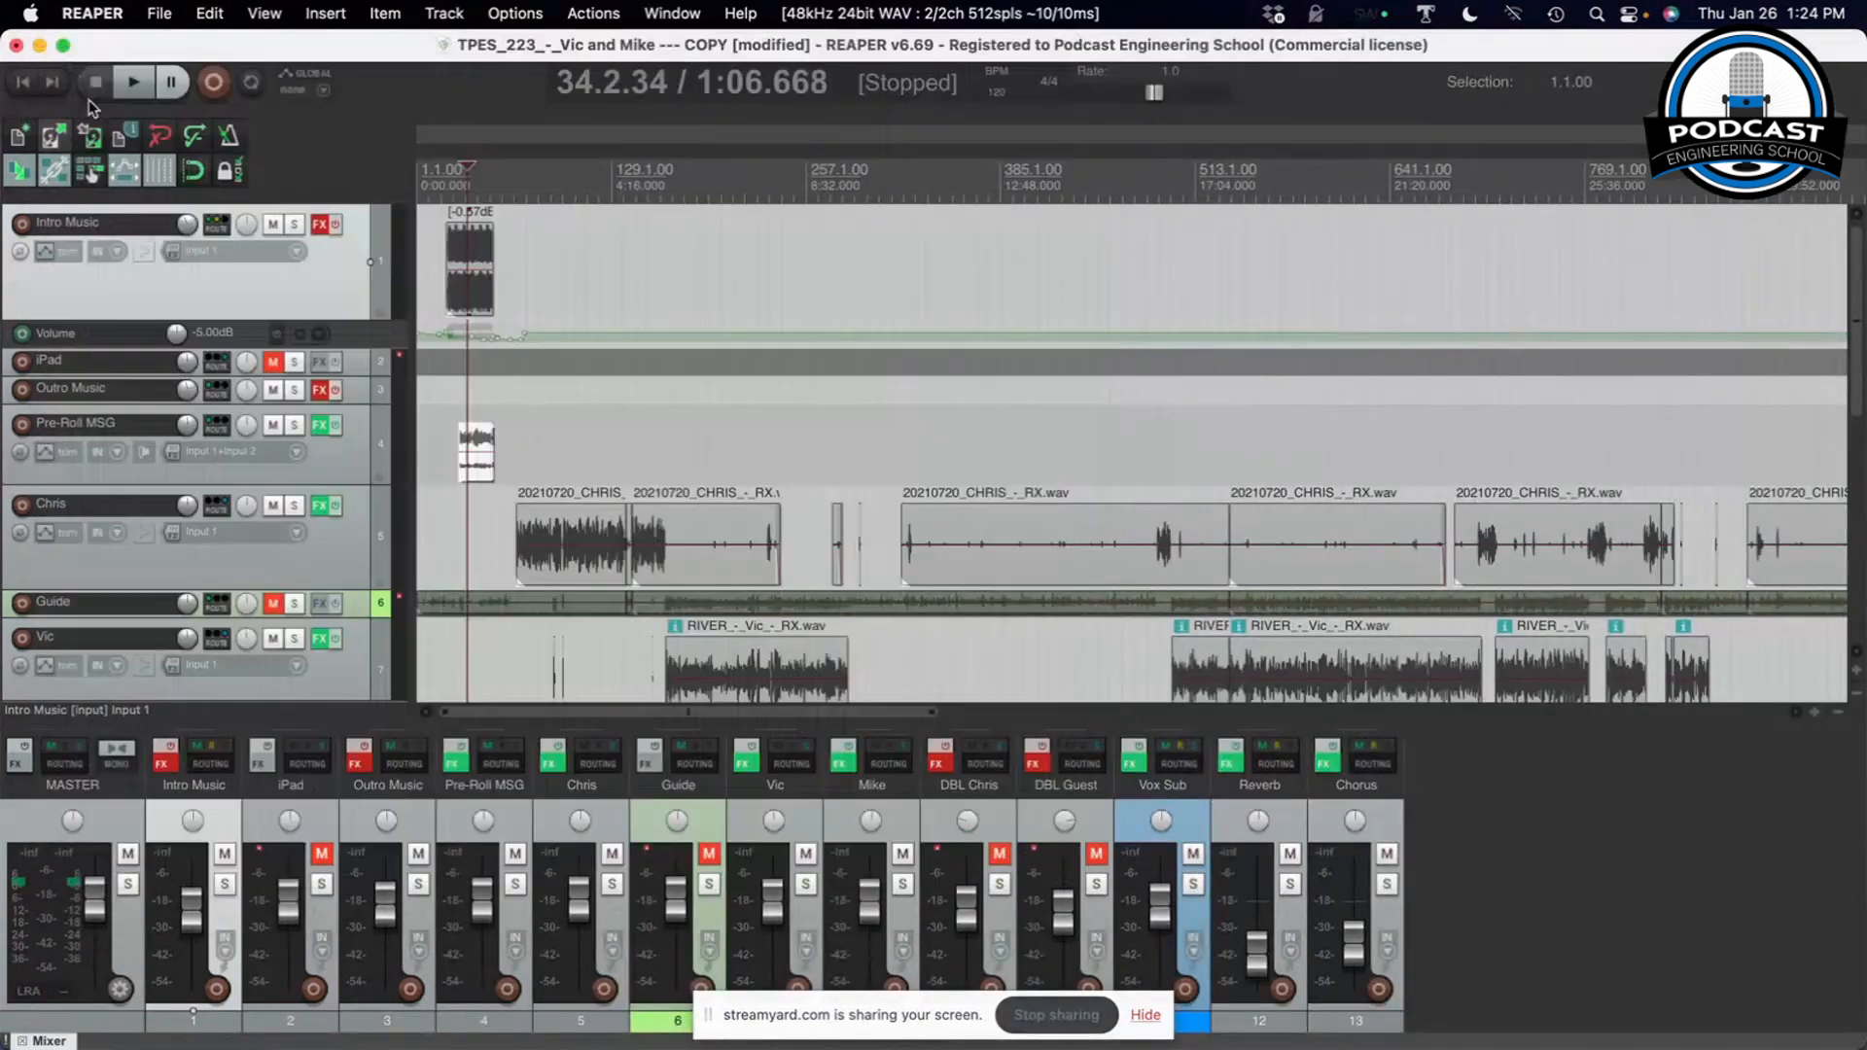
pyautogui.click(68, 45)
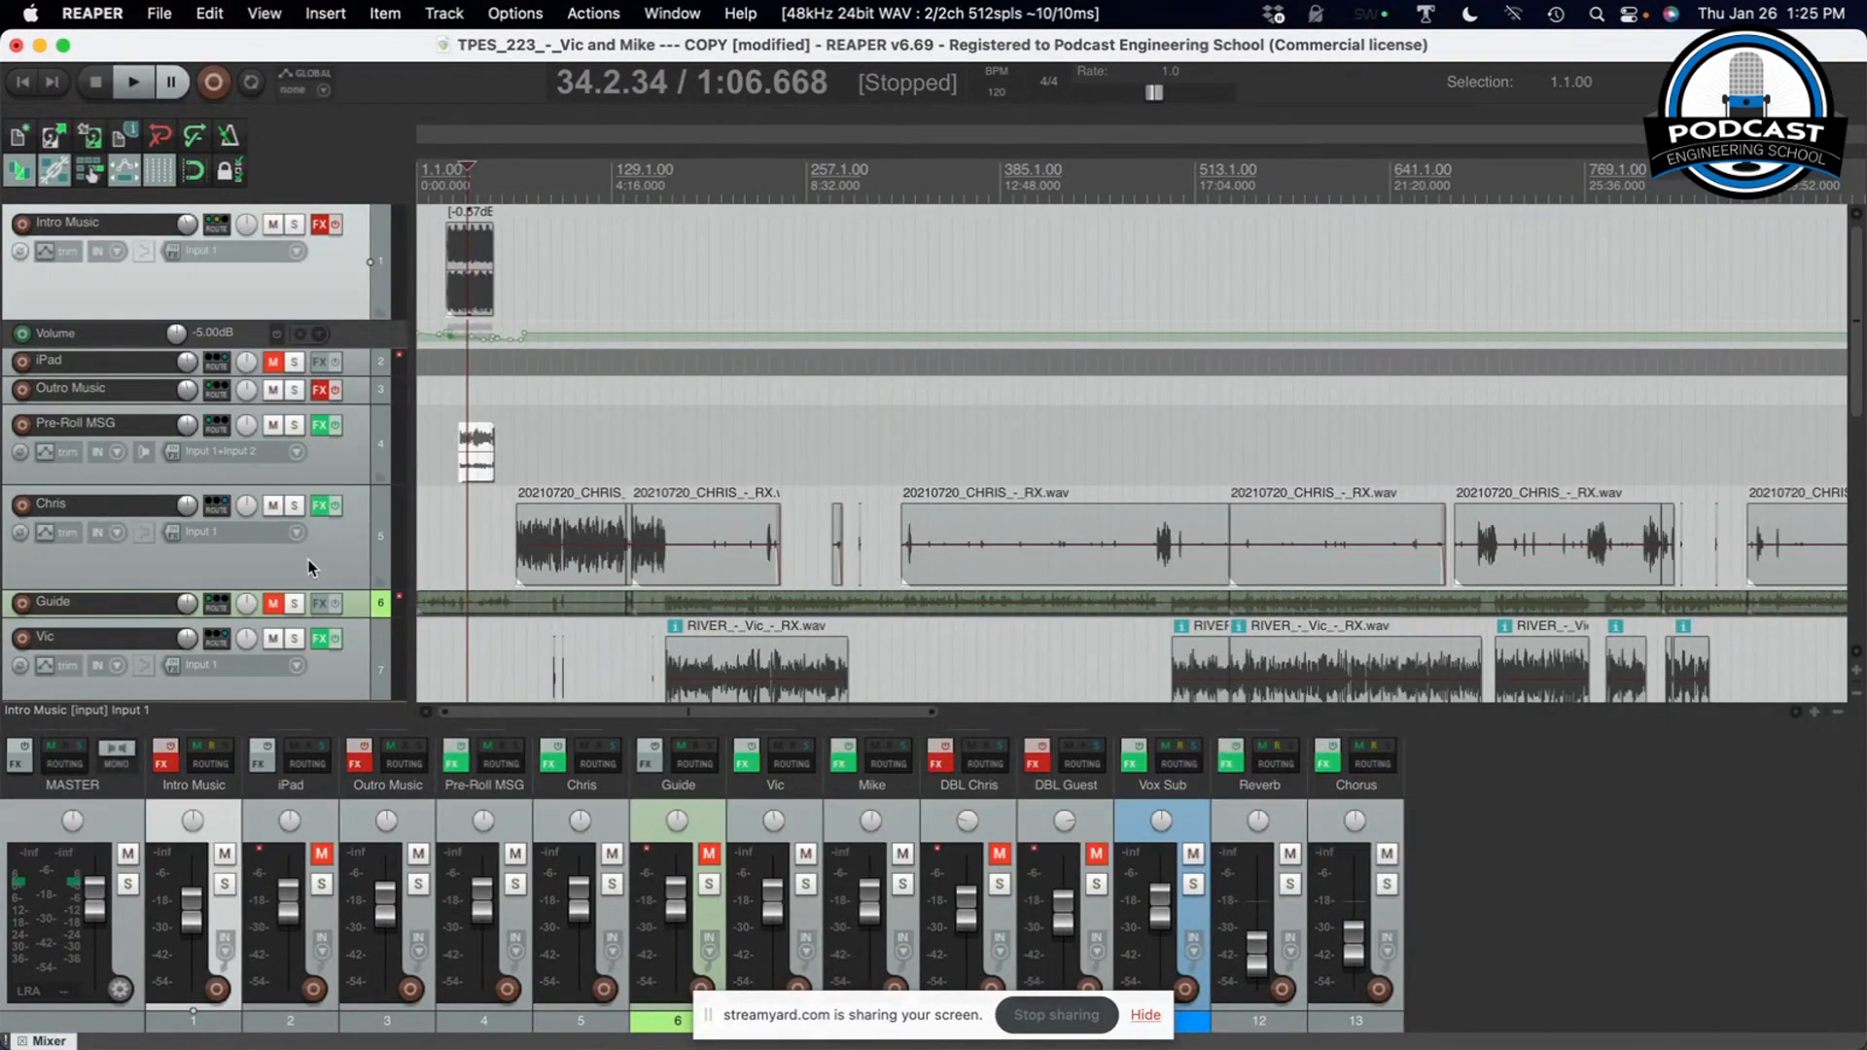
# Examine the KIT BB N105, Vocal Rider Mono, soothe2 and Pro-Q 3 plug-ins in the host voice track's FX chain
pyautogui.click(320, 518)
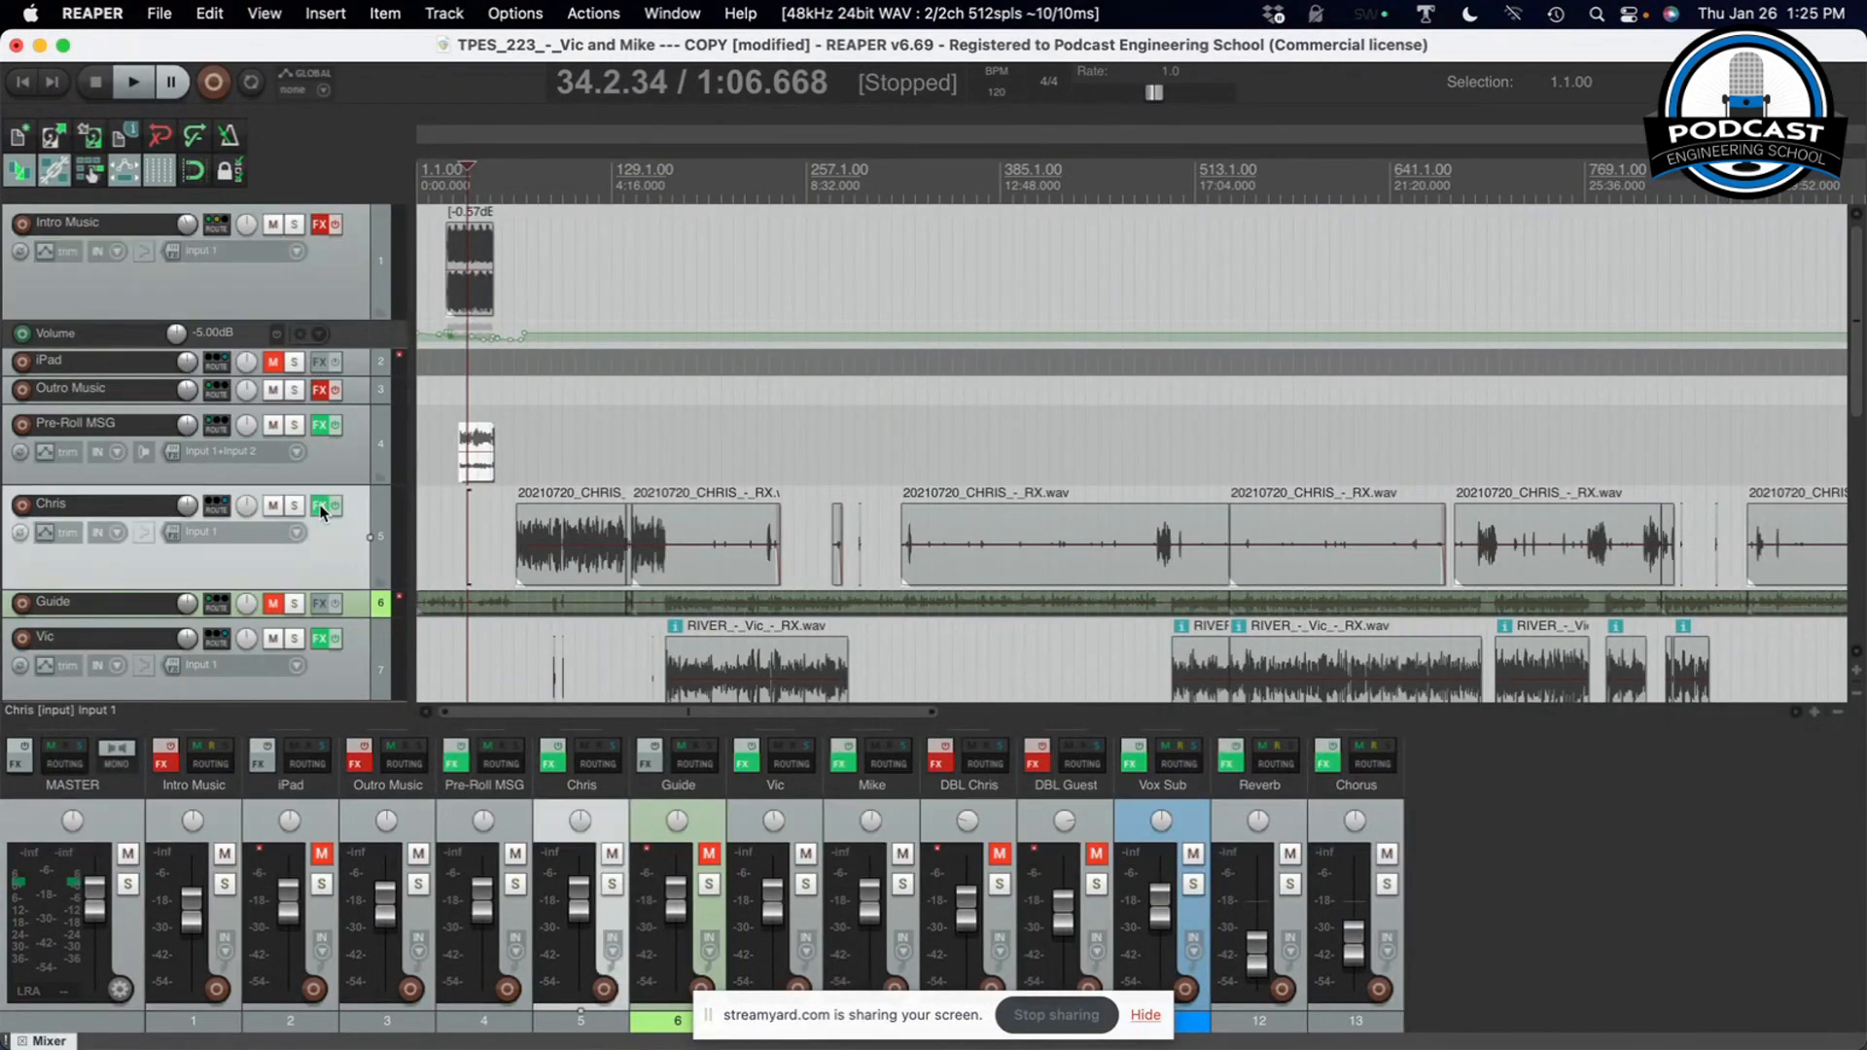
pyautogui.click(320, 506)
pyautogui.moveTo(700, 121); pyautogui.dragTo(698, 49)
pyautogui.click(243, 119)
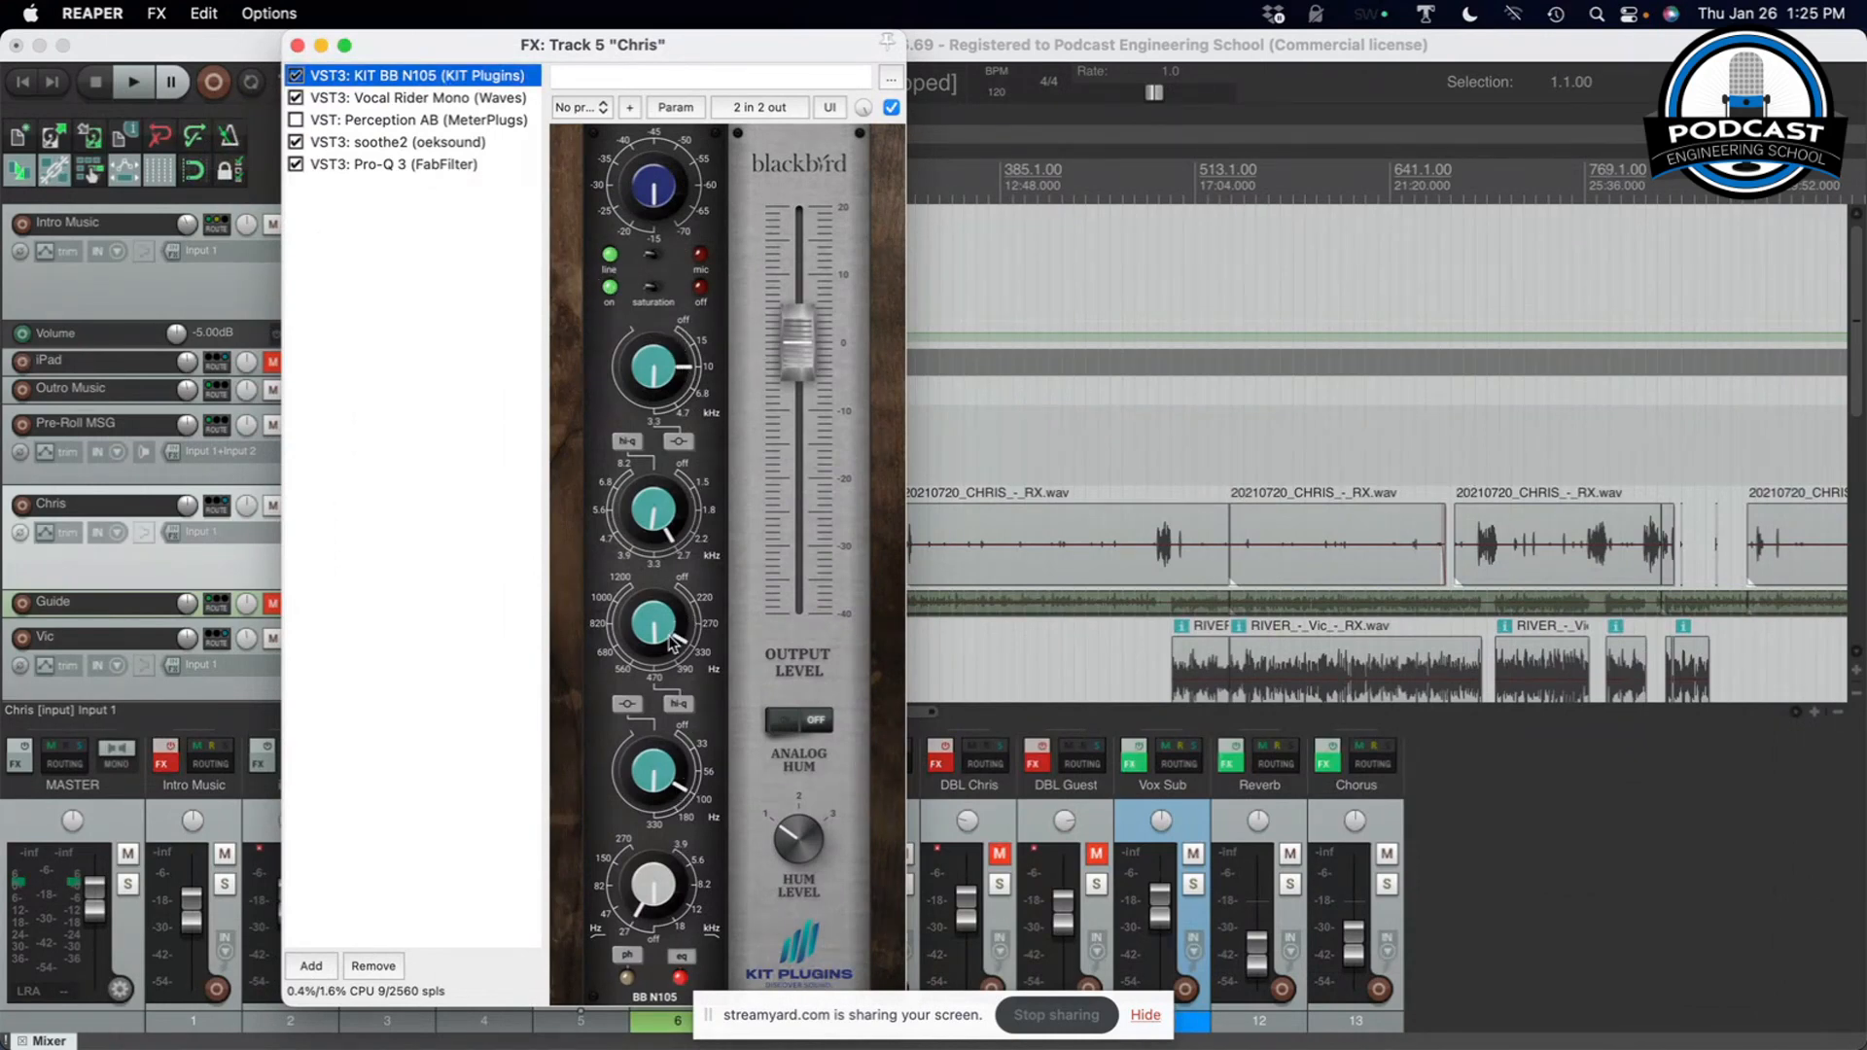
pyautogui.click(331, 98)
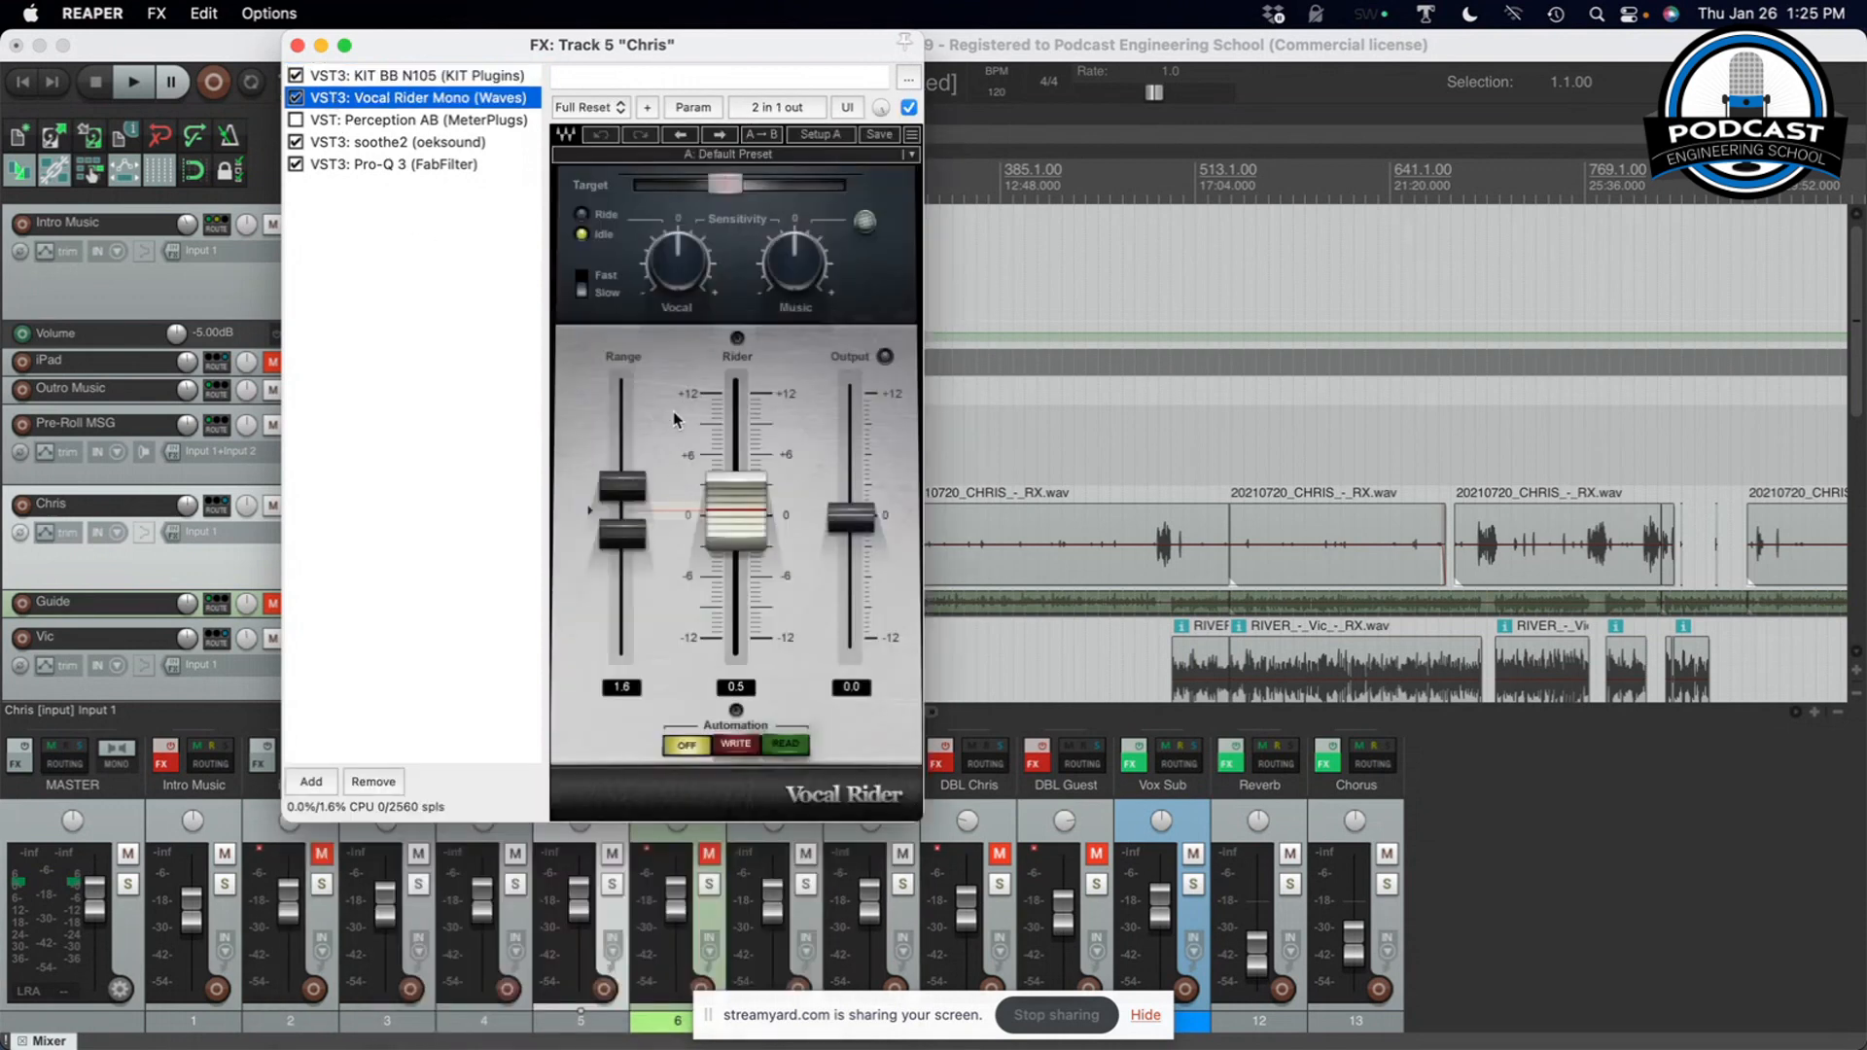
pyautogui.click(371, 142)
pyautogui.moveTo(924, 46); pyautogui.dragTo(843, 82)
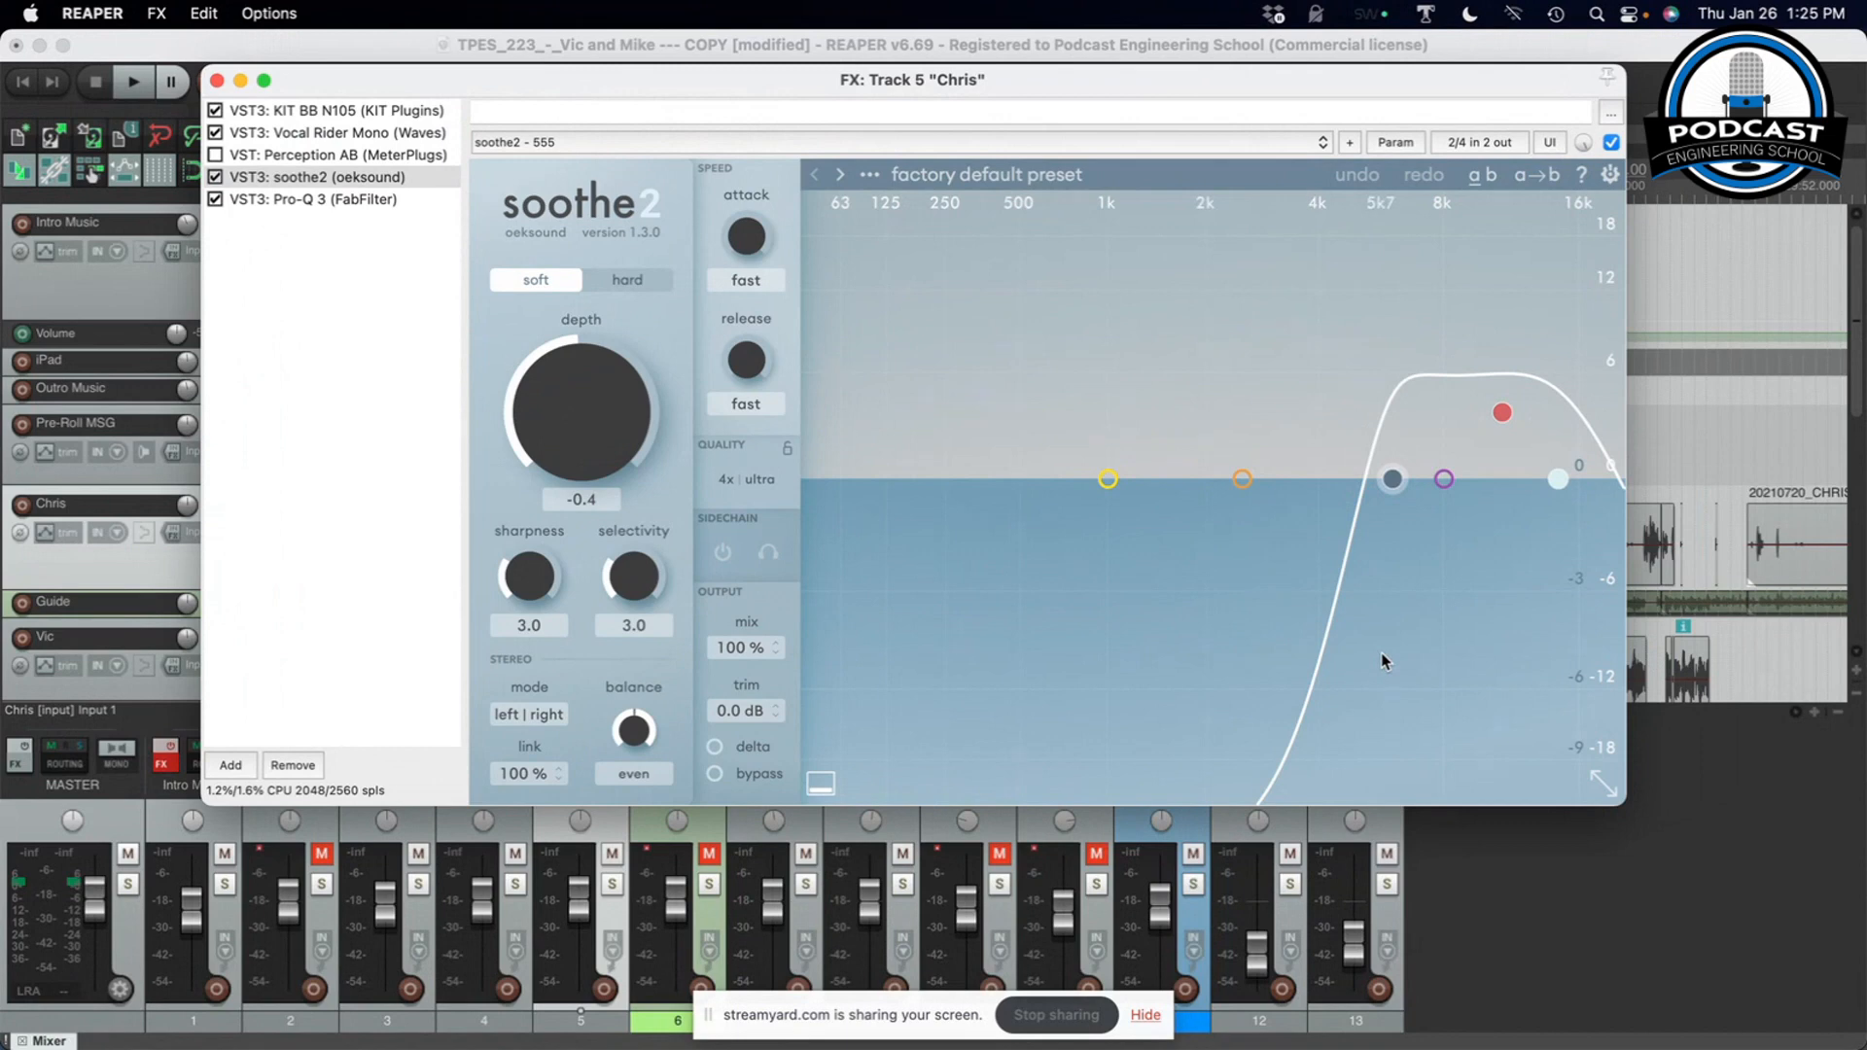
pyautogui.click(305, 201)
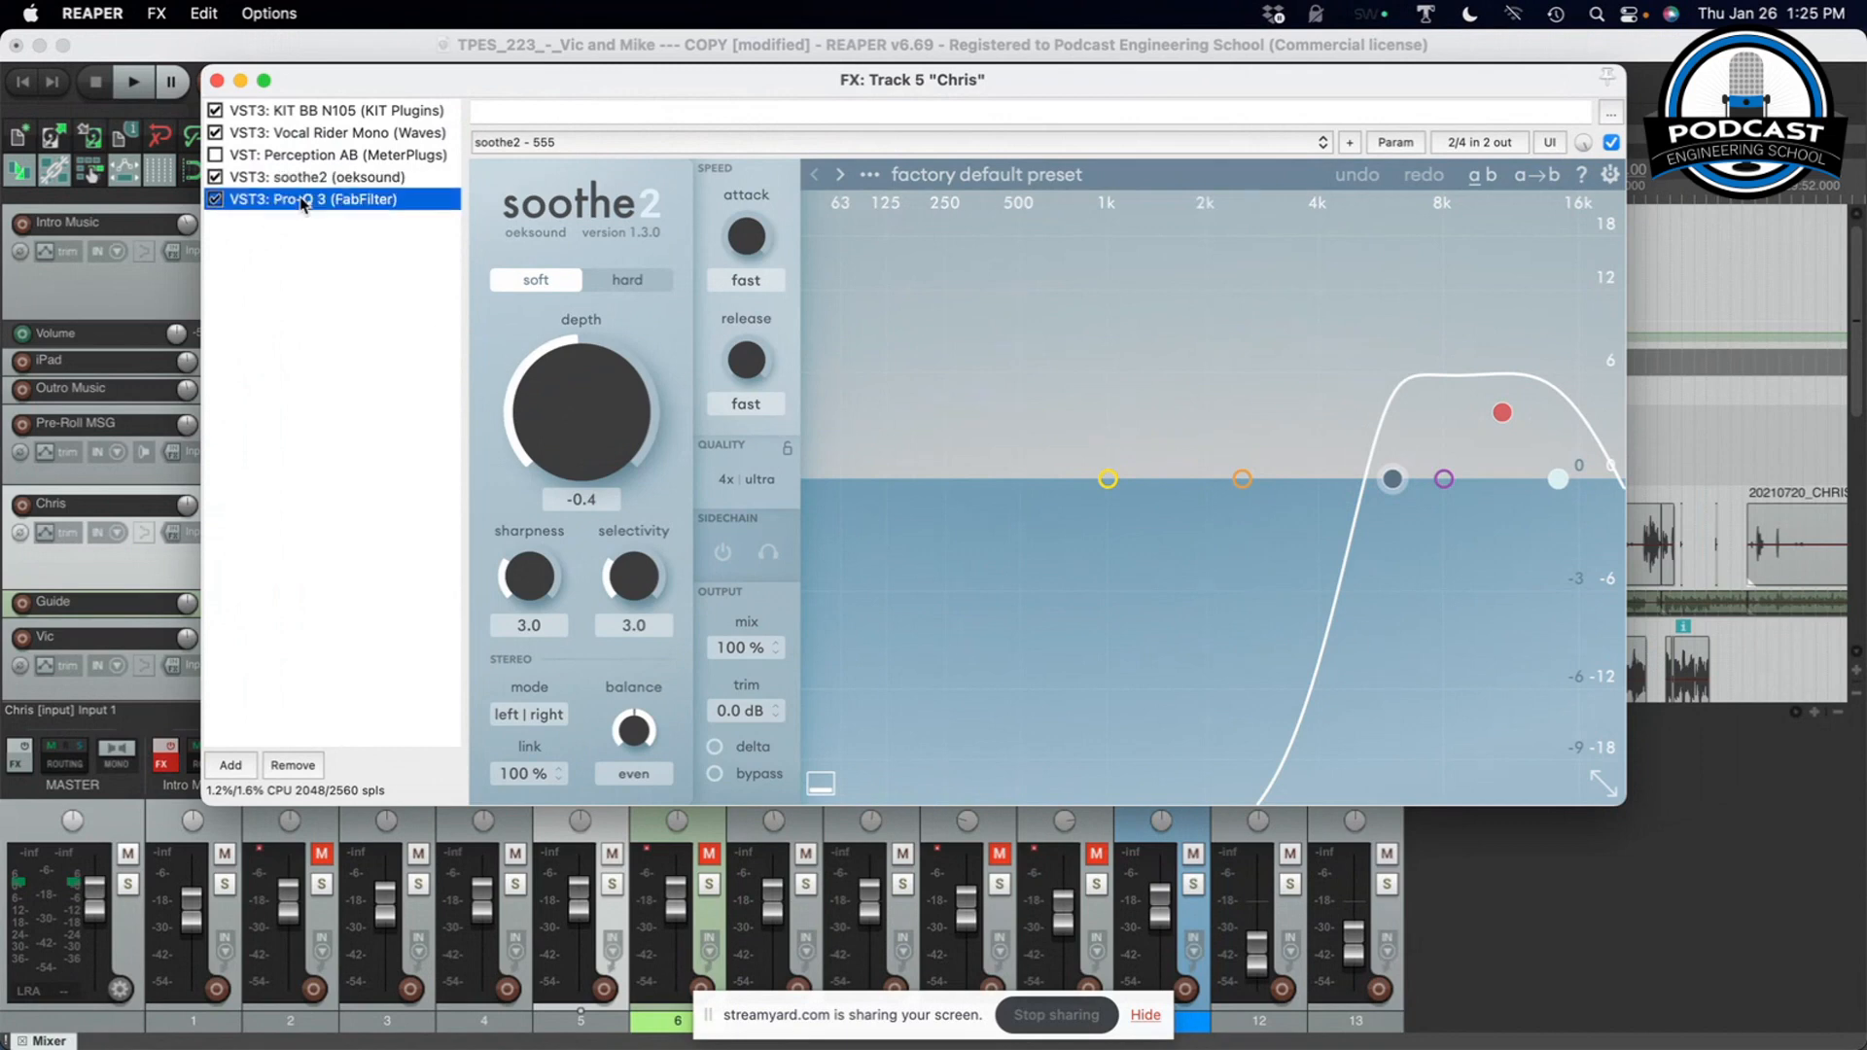
pyautogui.click(1085, 427)
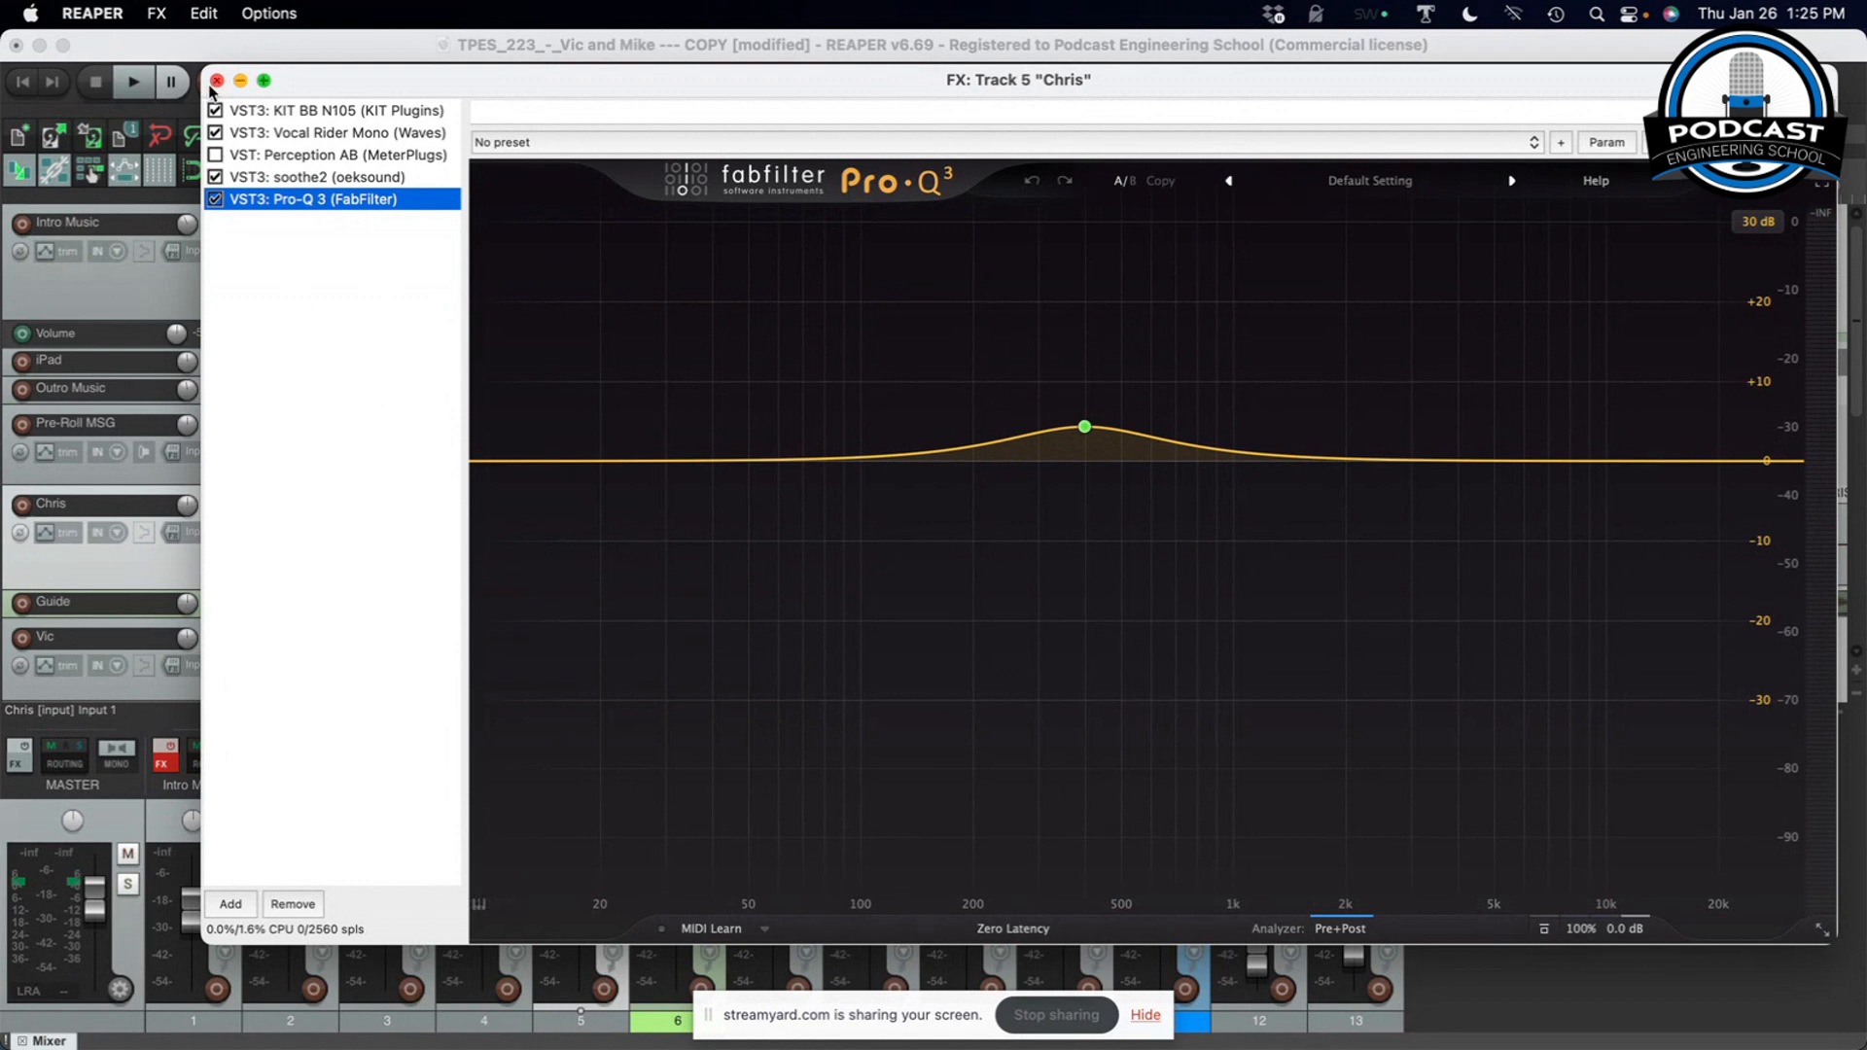
# Add Scheps Omni Channel Mono (Waves) from the Channel Strips folder to the host track's FX chain
pyautogui.click(230, 905)
pyautogui.scroll(-3, 581, 707)
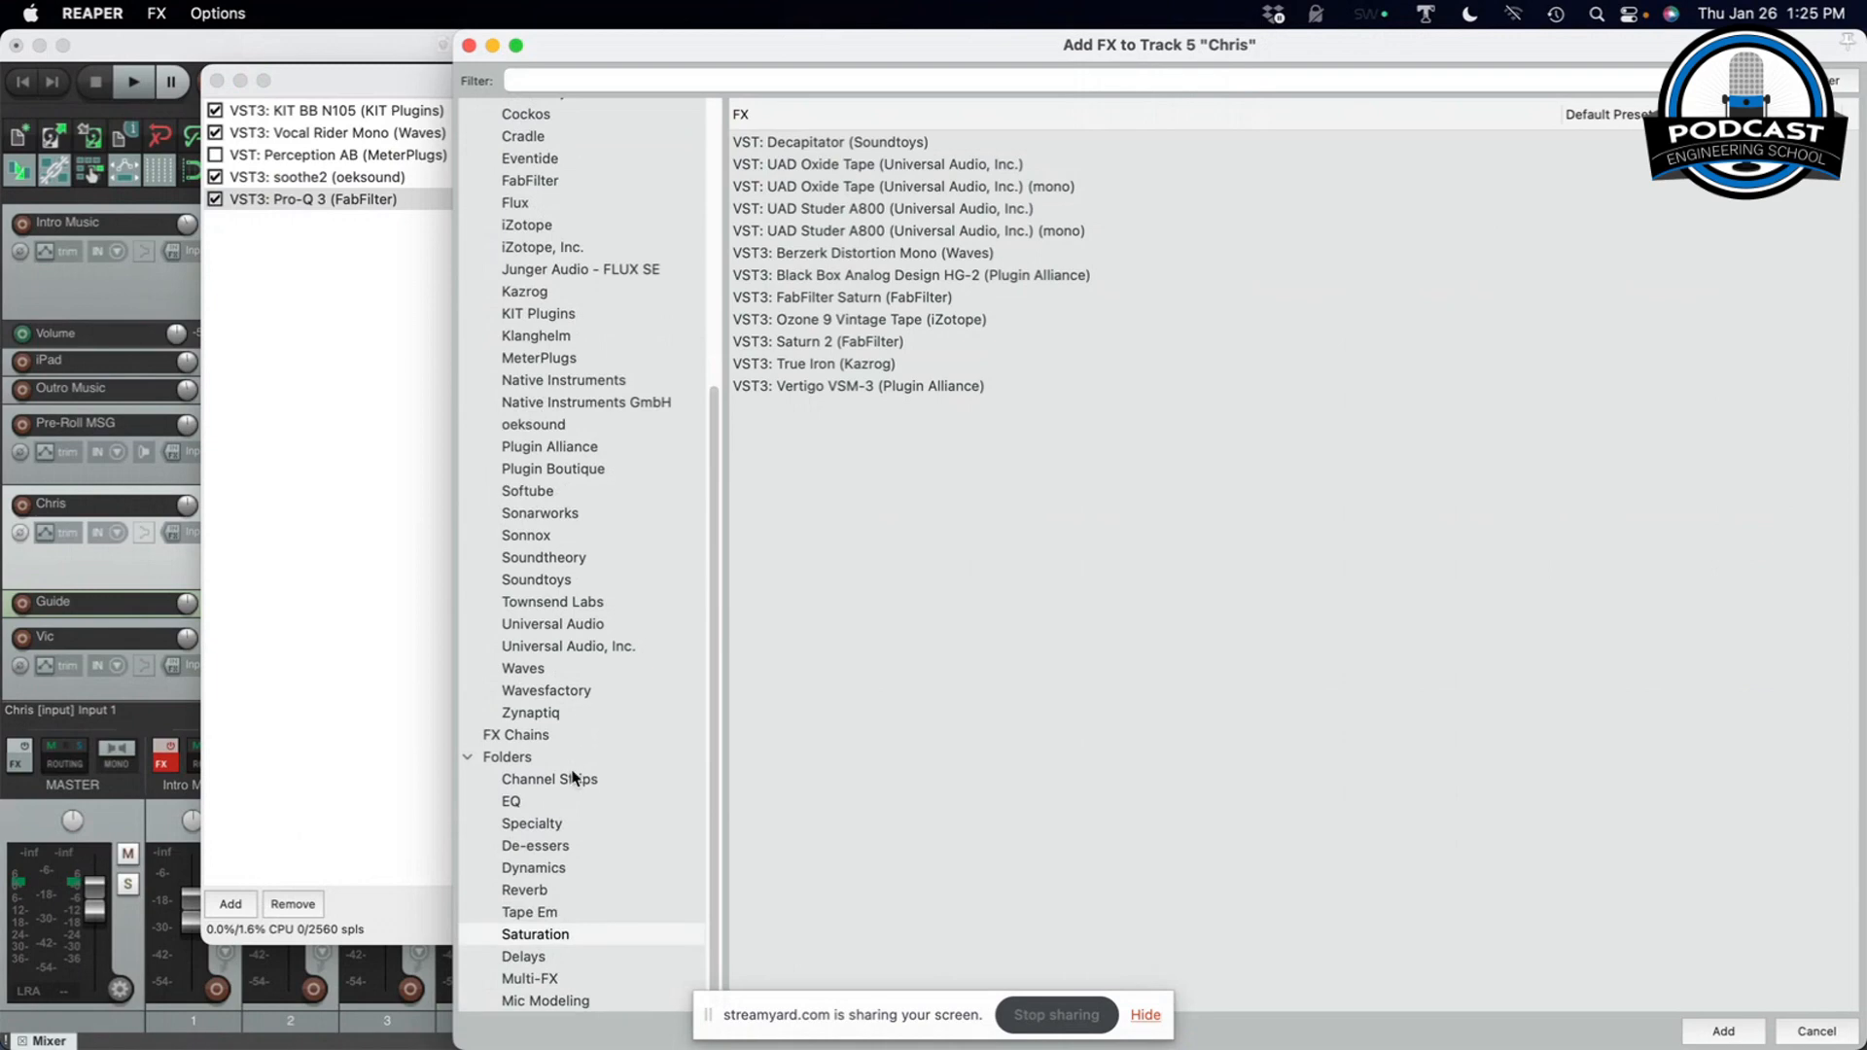
pyautogui.click(574, 781)
pyautogui.click(827, 450)
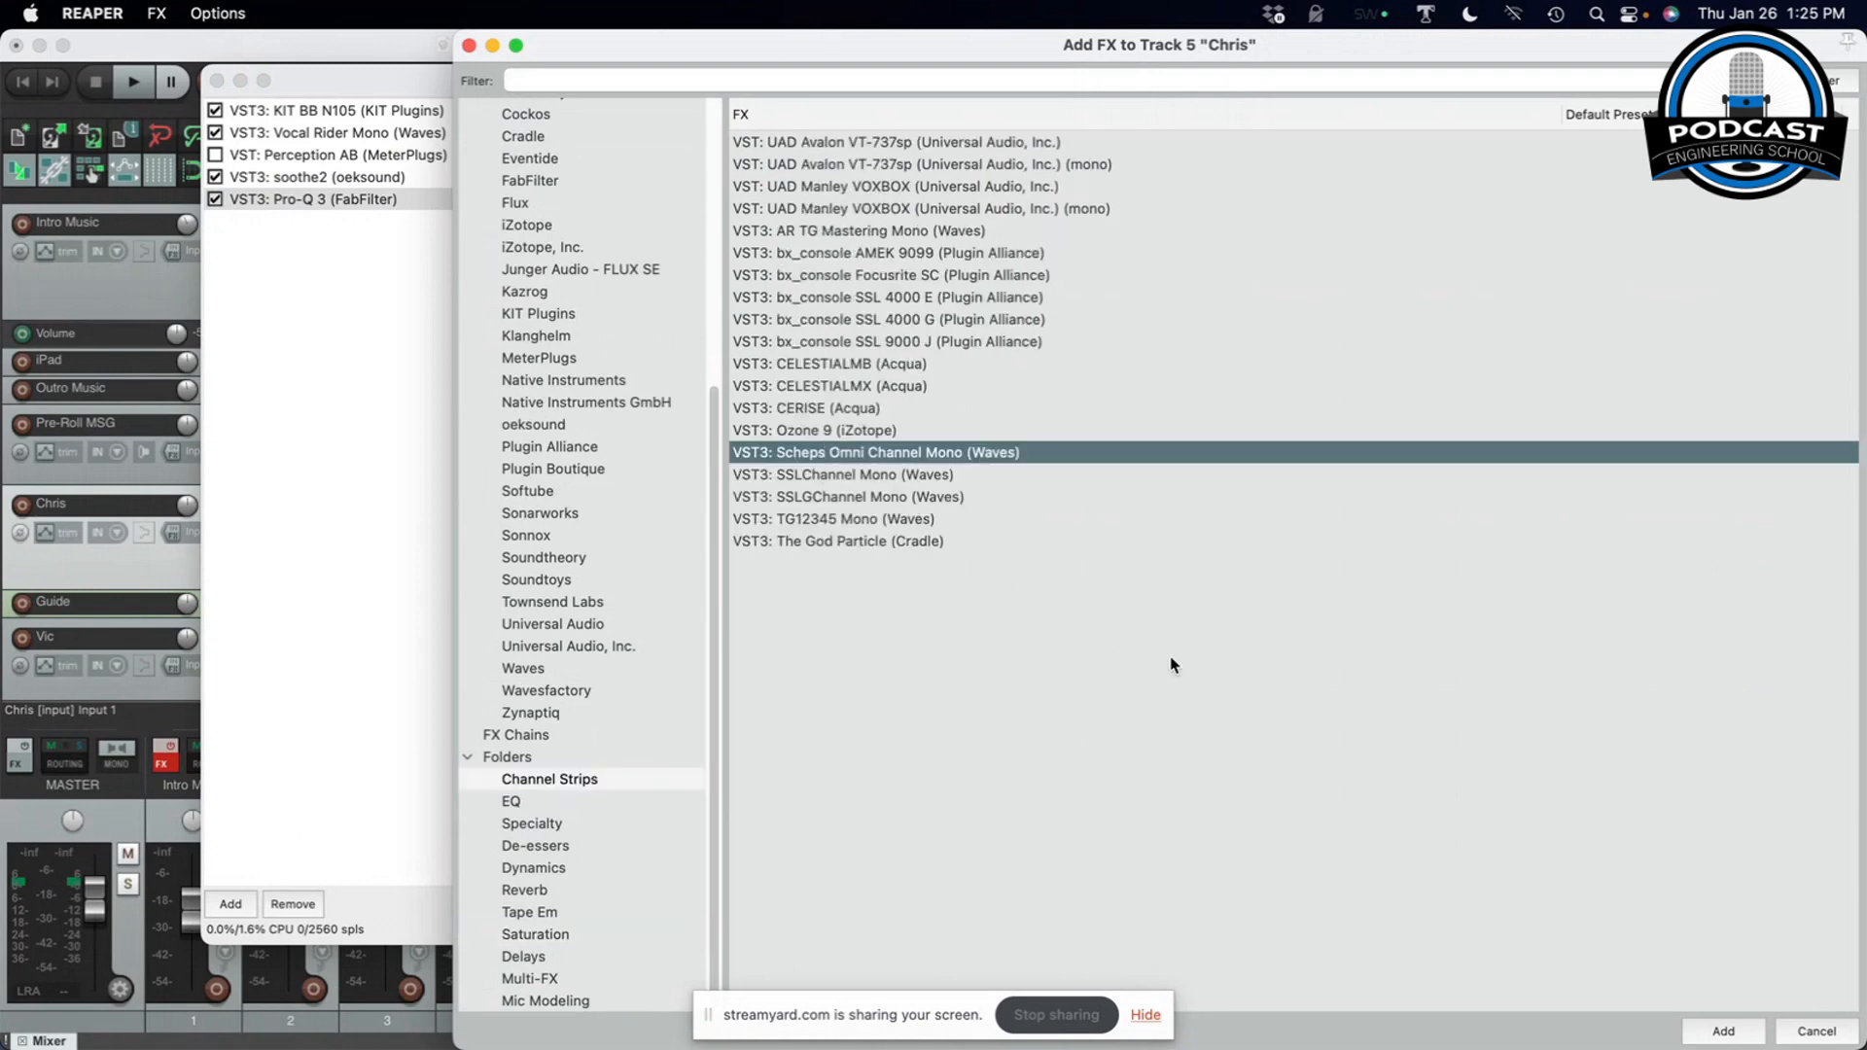
pyautogui.click(1723, 1037)
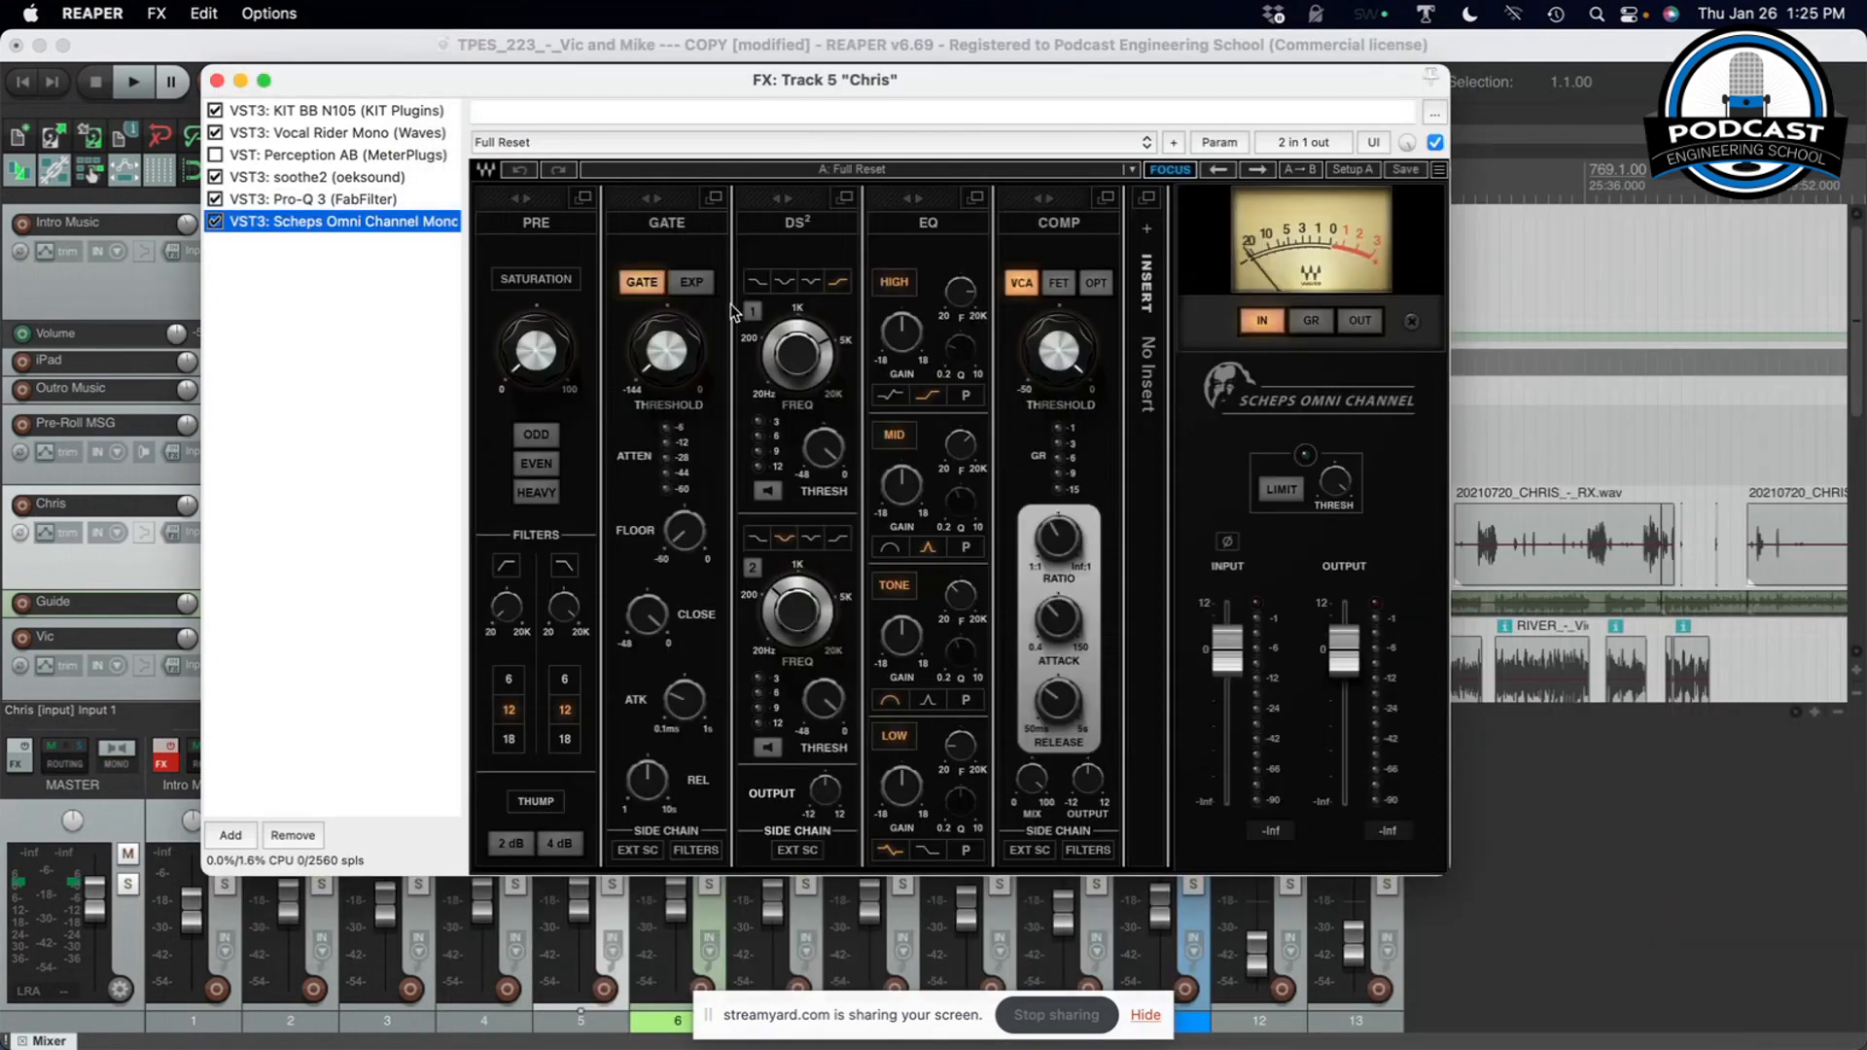
pyautogui.moveTo(706, 95); pyautogui.dragTo(794, 62)
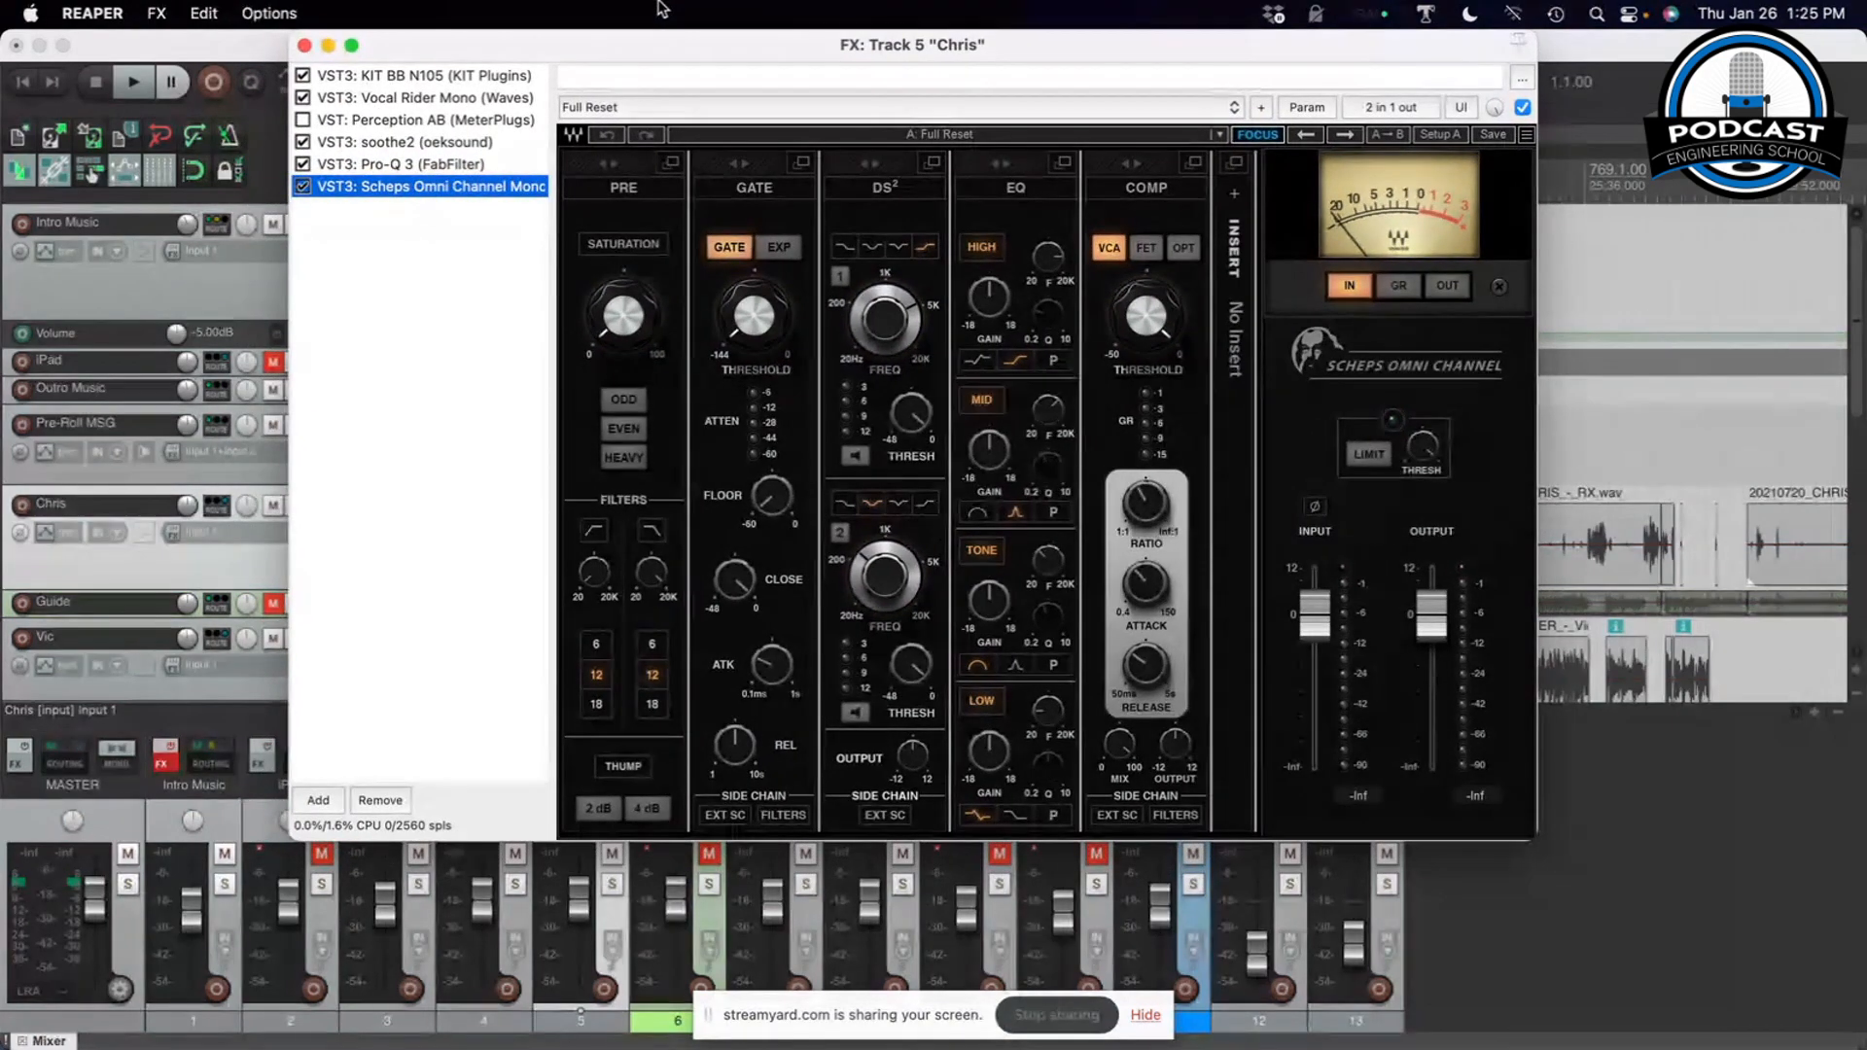
# Turn on the GATE and DS² modules and the limiter in the Scheps Omni Channel plug-in
pyautogui.click(624, 244)
pyautogui.click(627, 245)
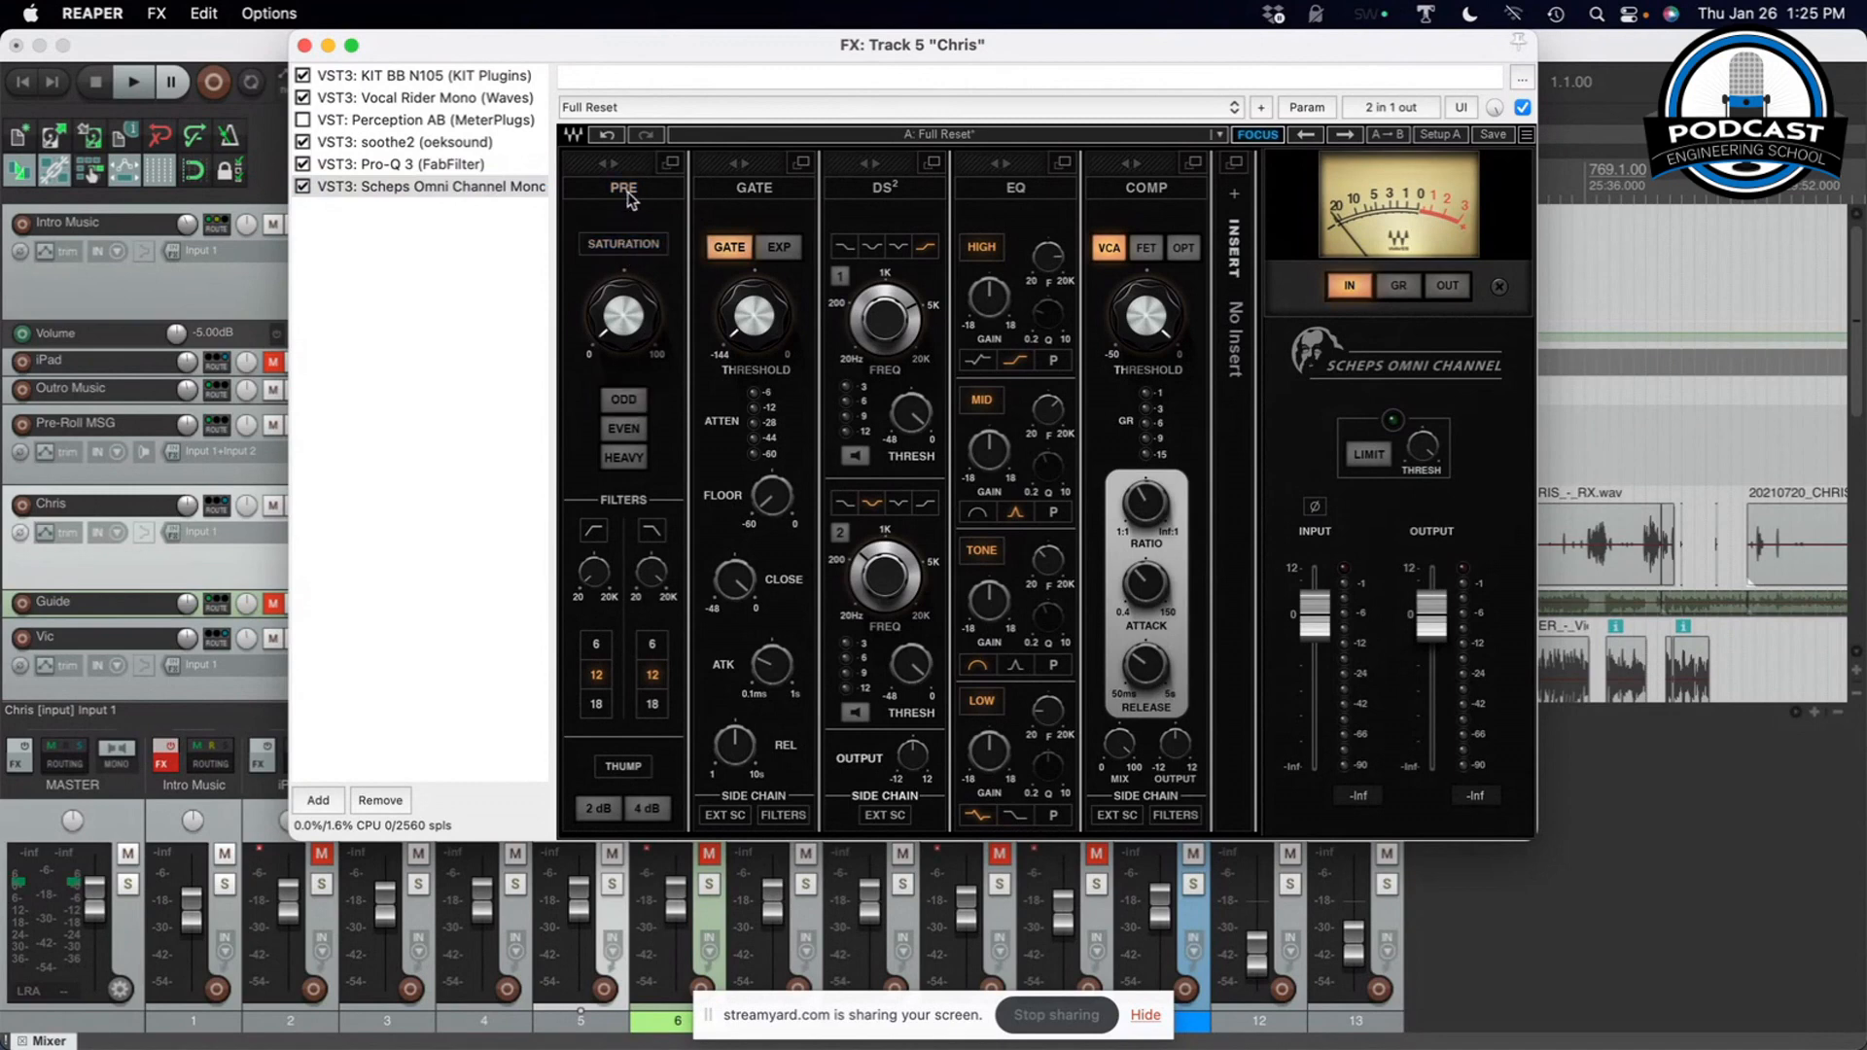
pyautogui.click(755, 188)
pyautogui.click(885, 188)
pyautogui.click(1370, 457)
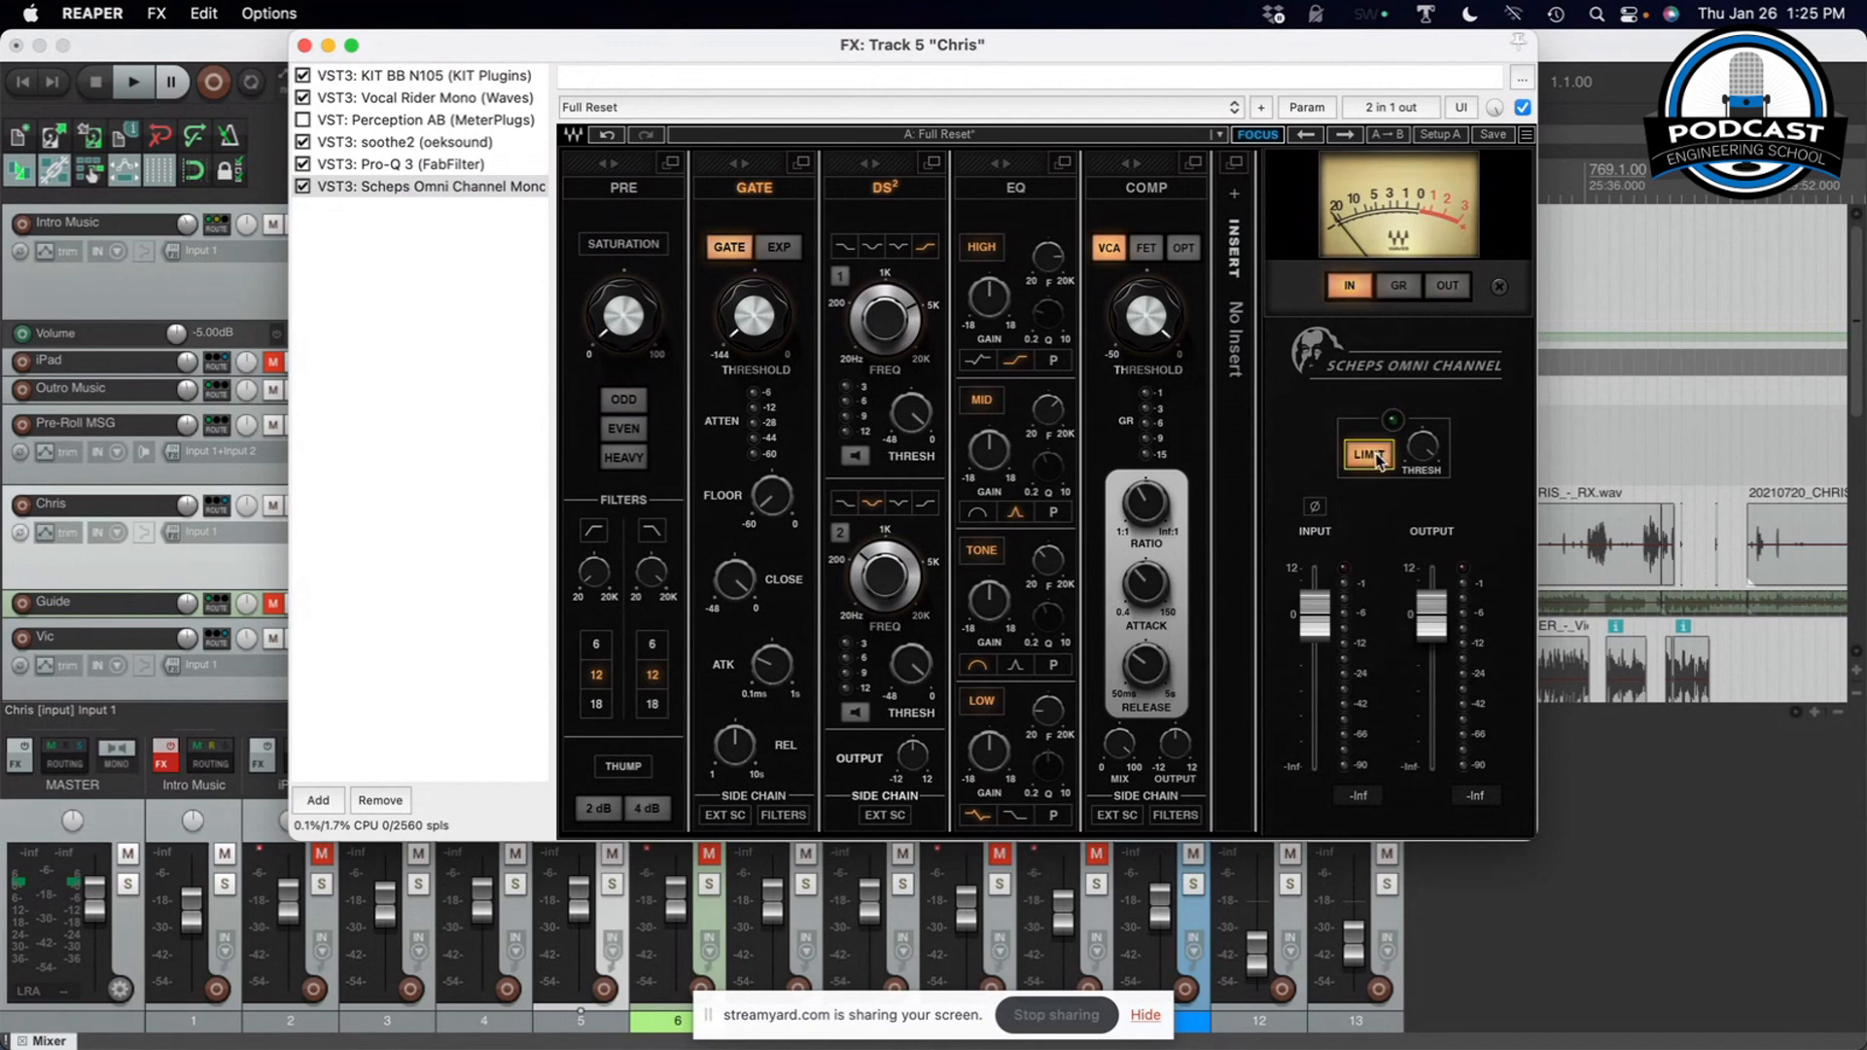
# Bypass the Scheps Omni Channel plug-in and close the host track's FX chain
pyautogui.click(303, 186)
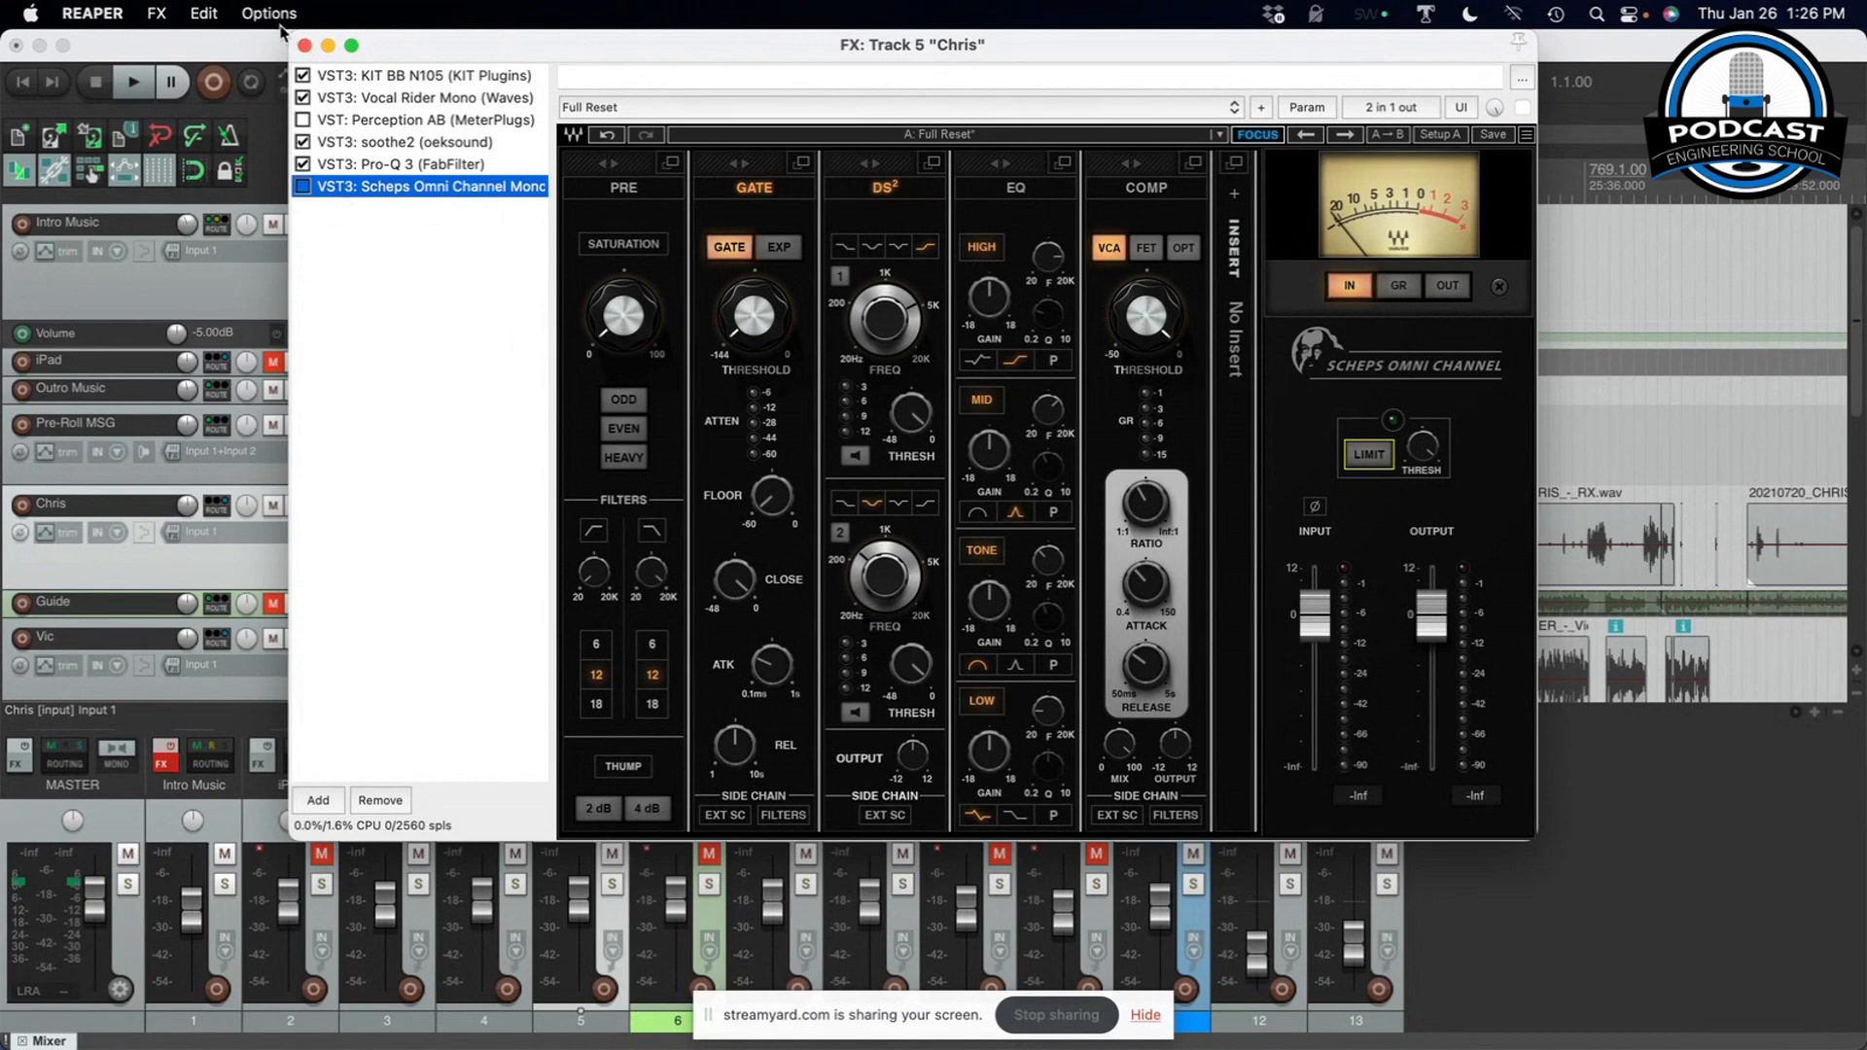
pyautogui.click(305, 46)
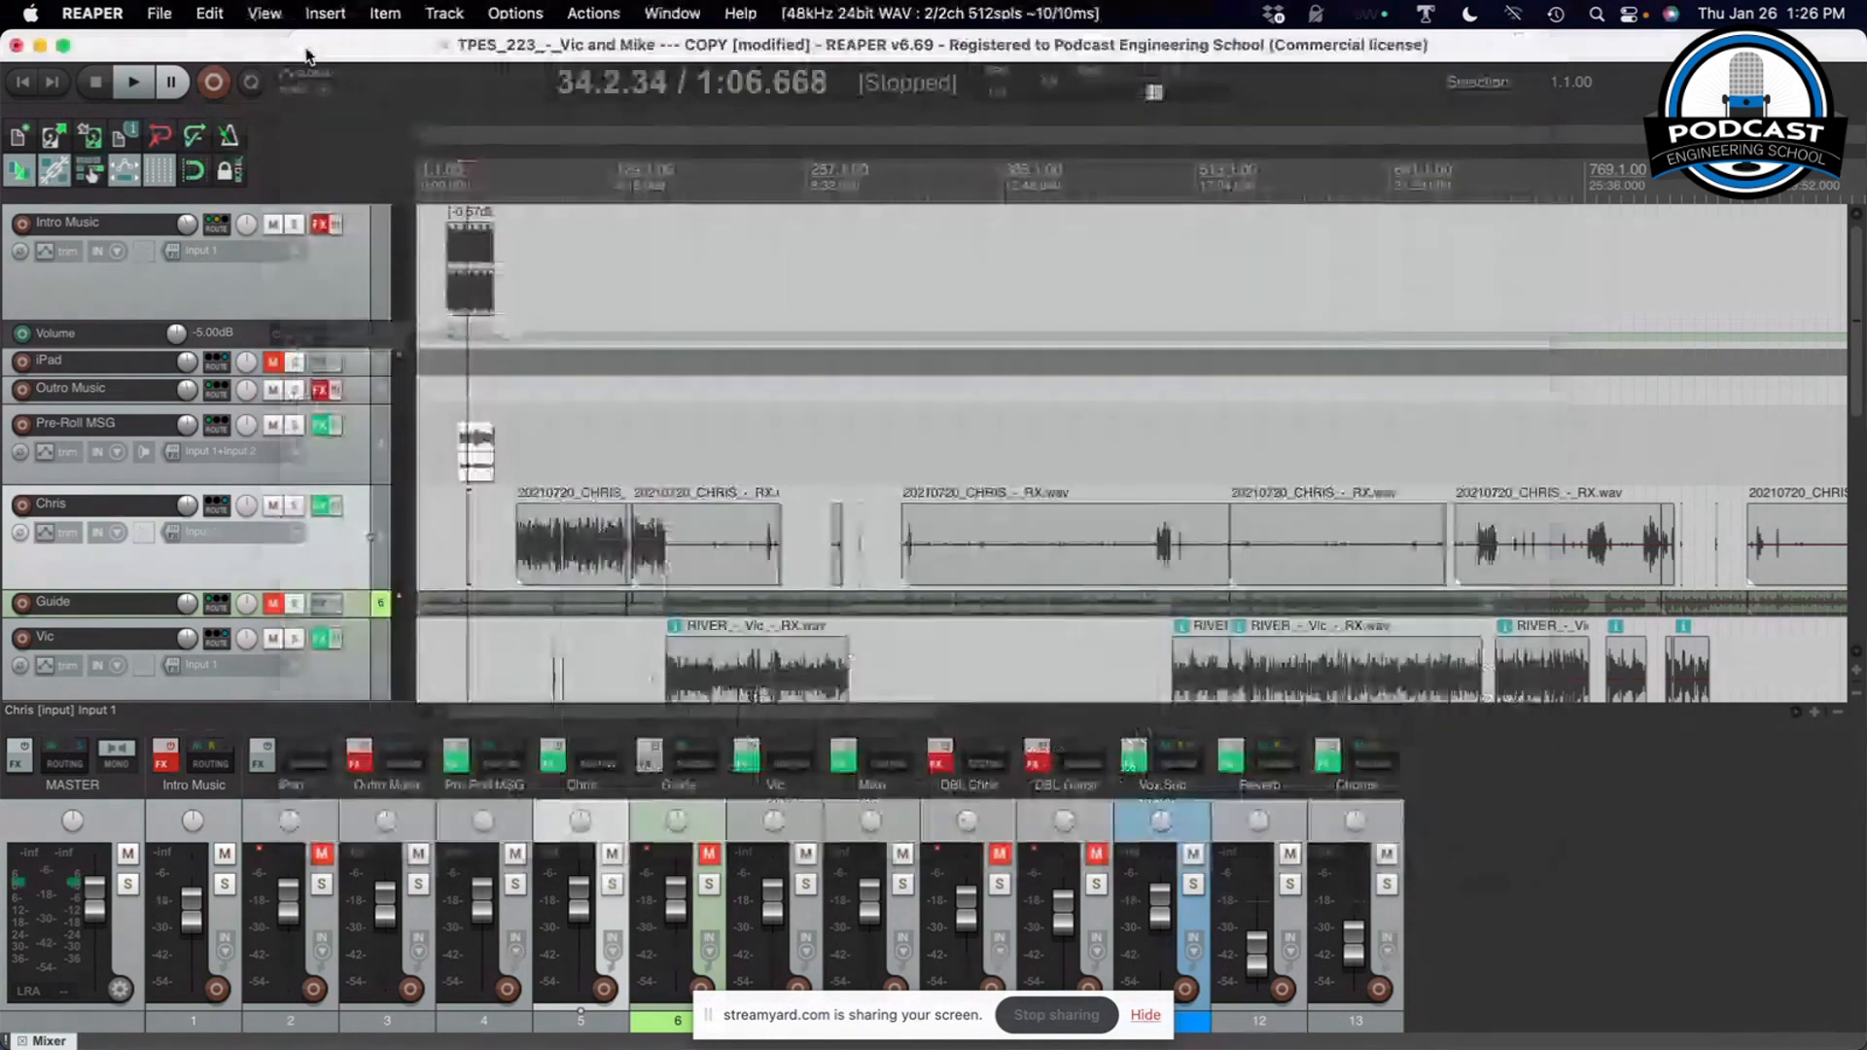
# Select the Pre-Roll MSG track and switch to iZotope RX 10 with the guest's WAV recording open
pyautogui.click(336, 455)
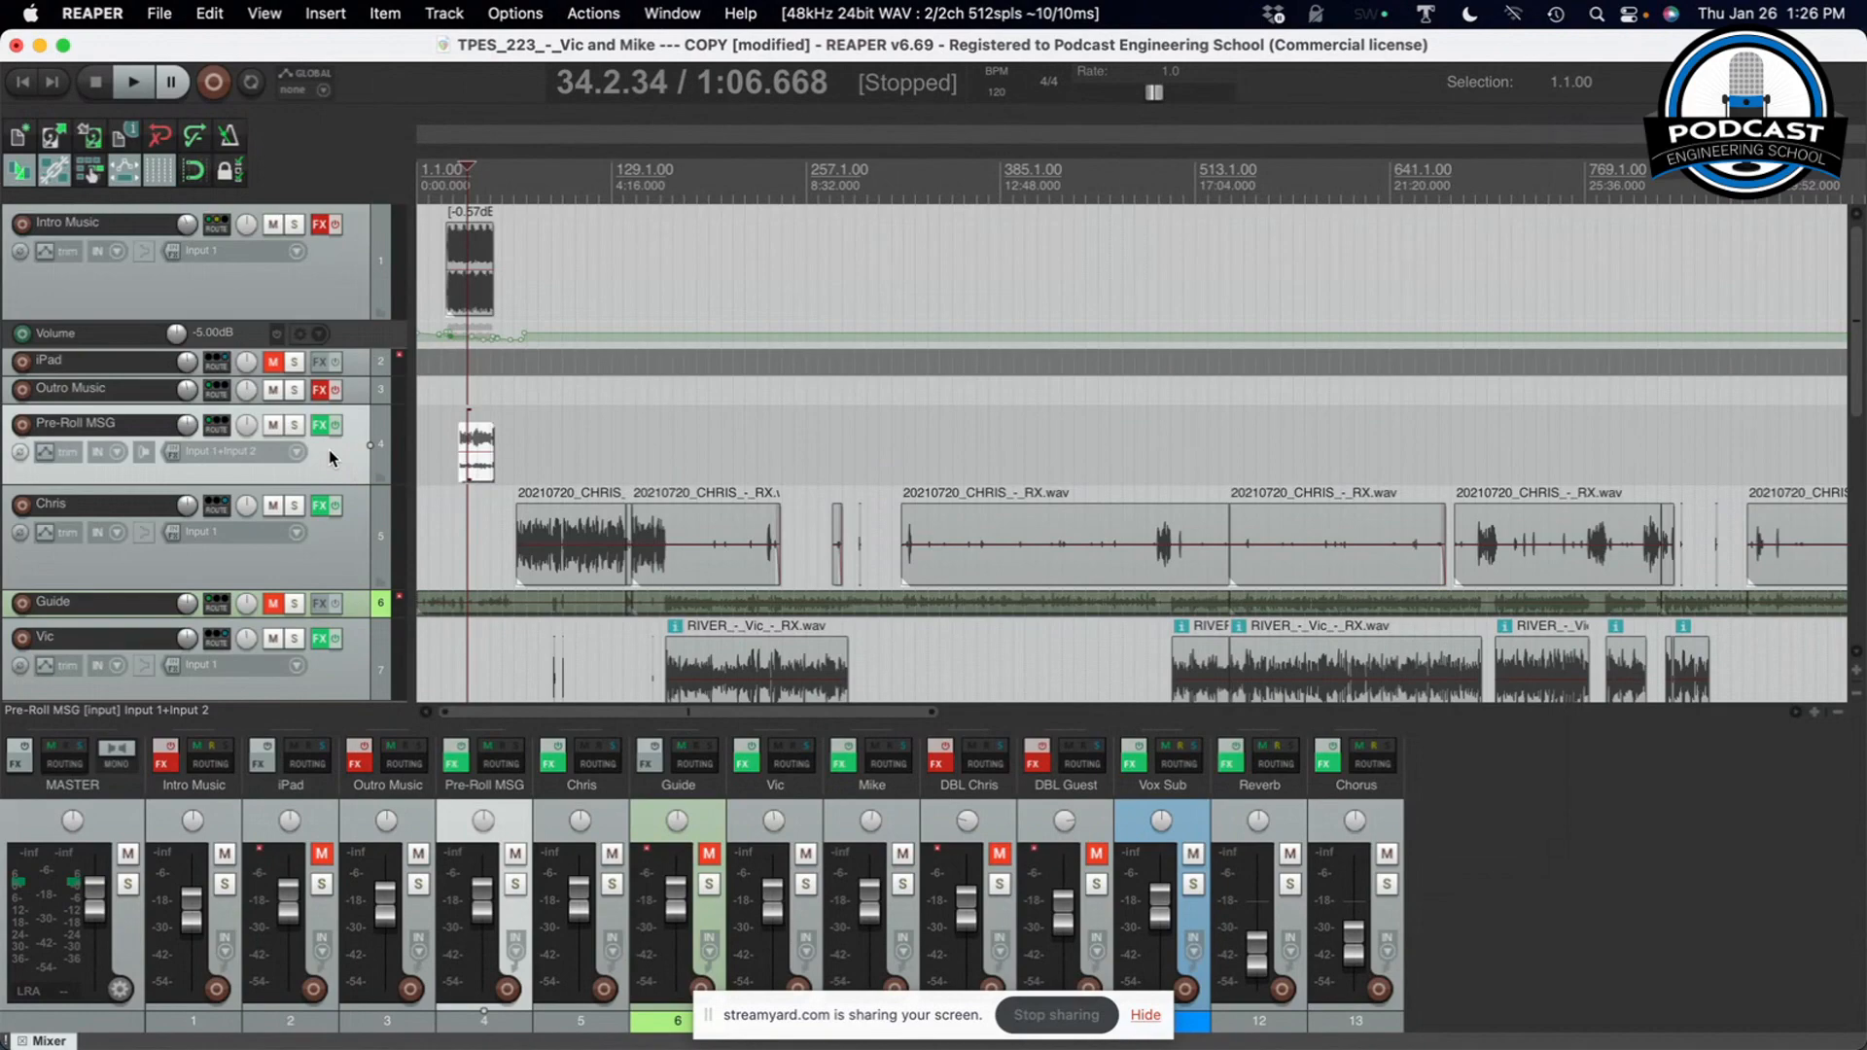
pyautogui.scroll(-3, 329, 449)
pyautogui.scroll(3, 329, 449)
pyautogui.press('super+Tab')
pyautogui.press('super+Tab')
pyautogui.press('super+Tab')
pyautogui.press('super+Tab')
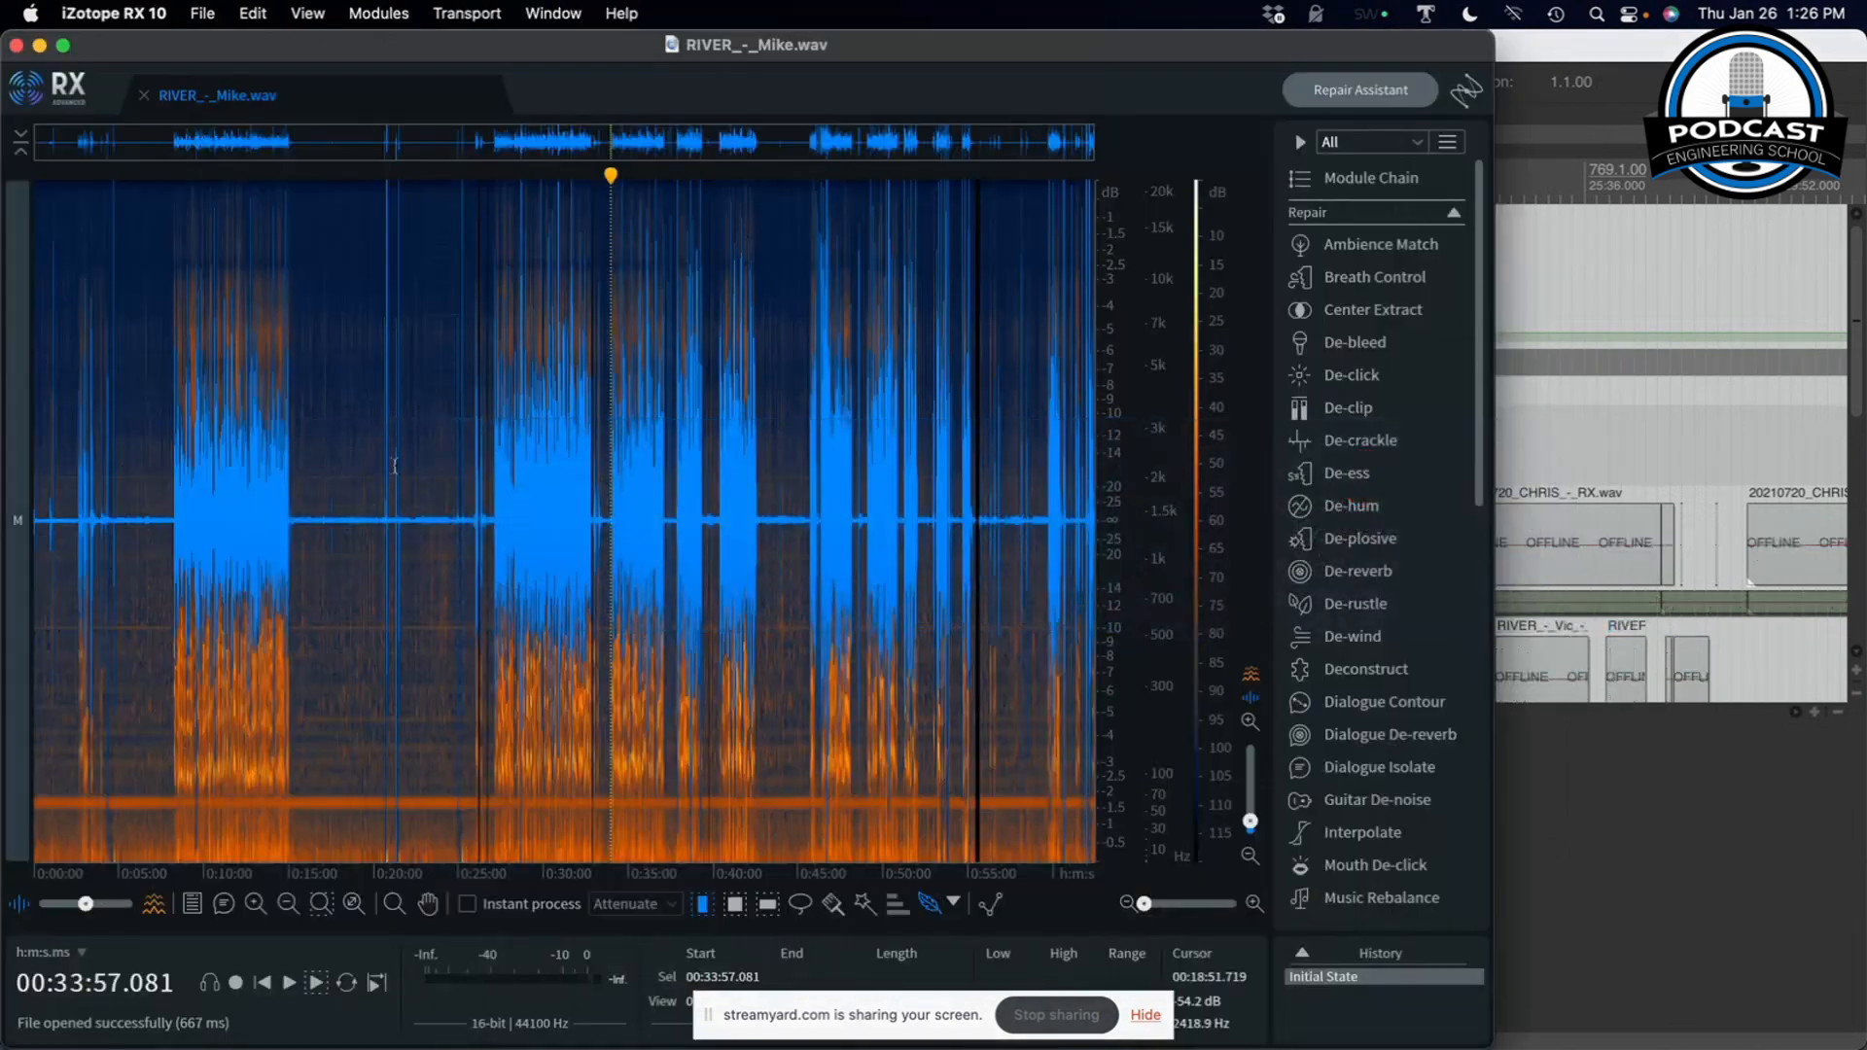
# Widen the RX window and review the repair modules from Ambience Match through Wow & Flutter
pyautogui.moveTo(1498, 476); pyautogui.dragTo(1862, 542)
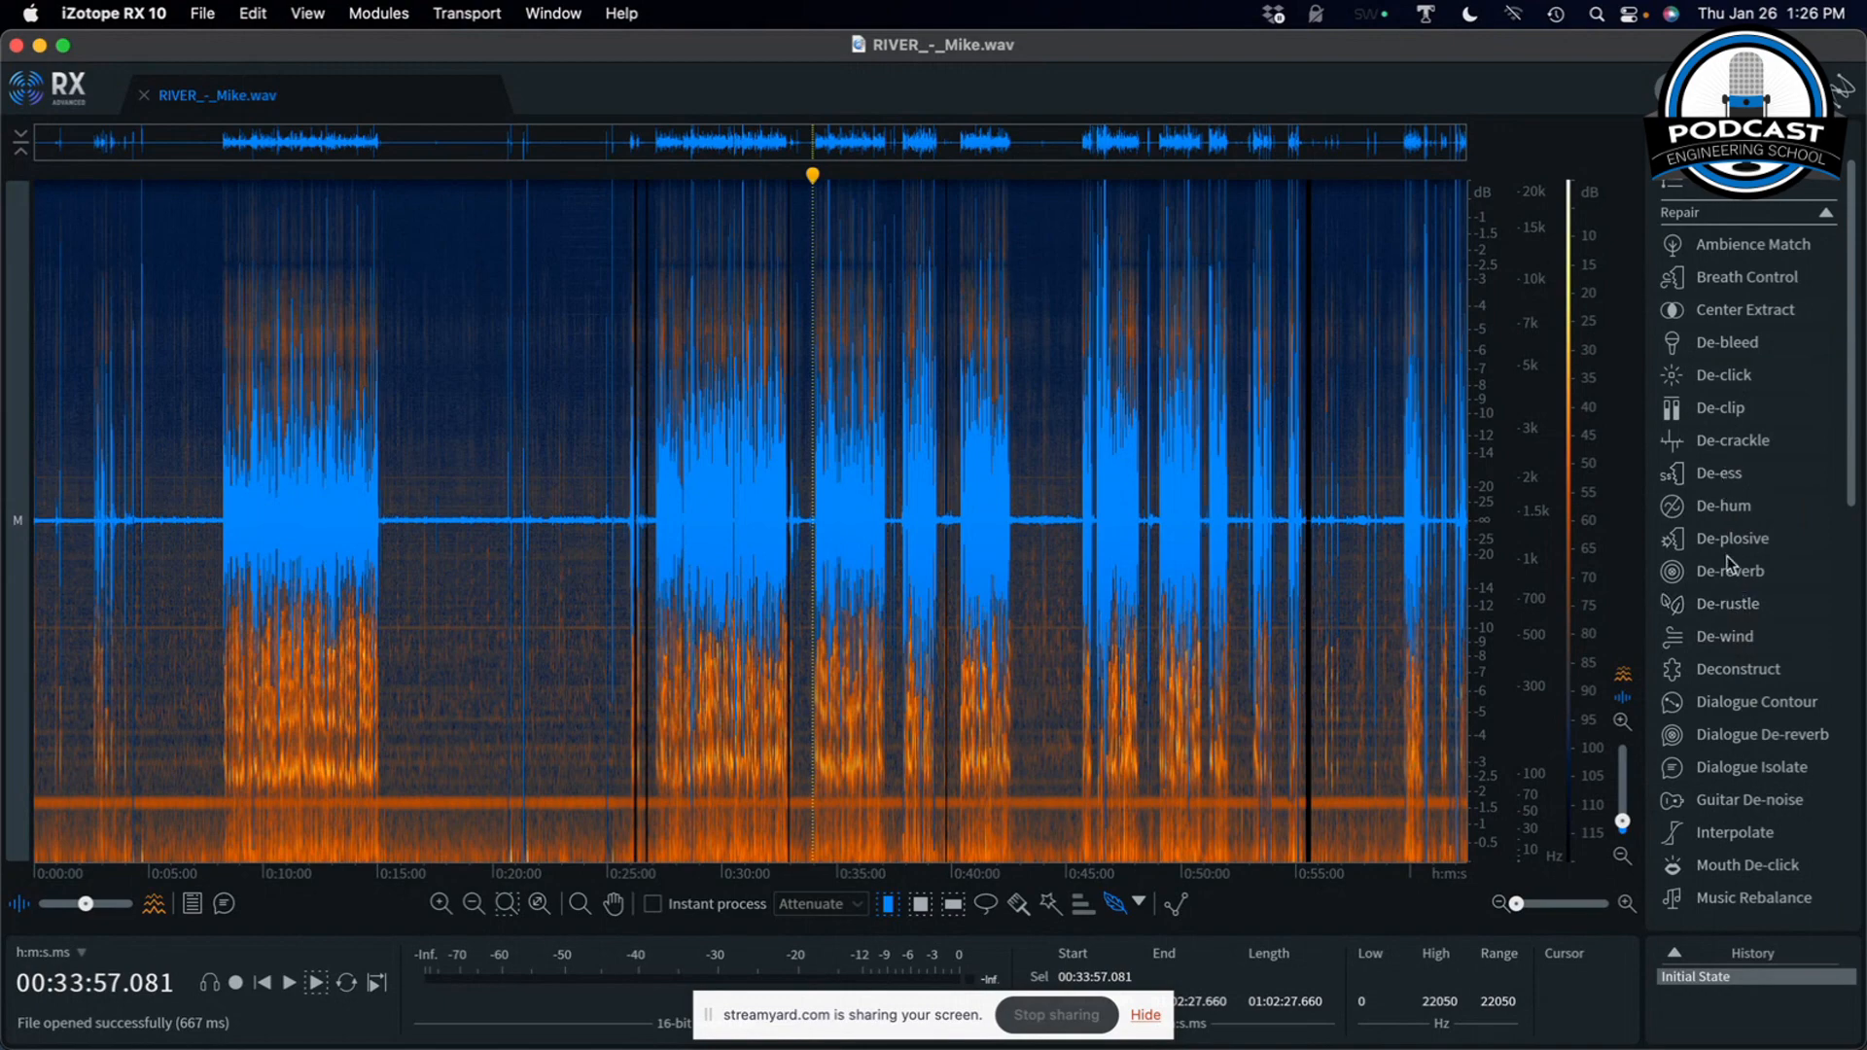
pyautogui.scroll(-3, 1737, 825)
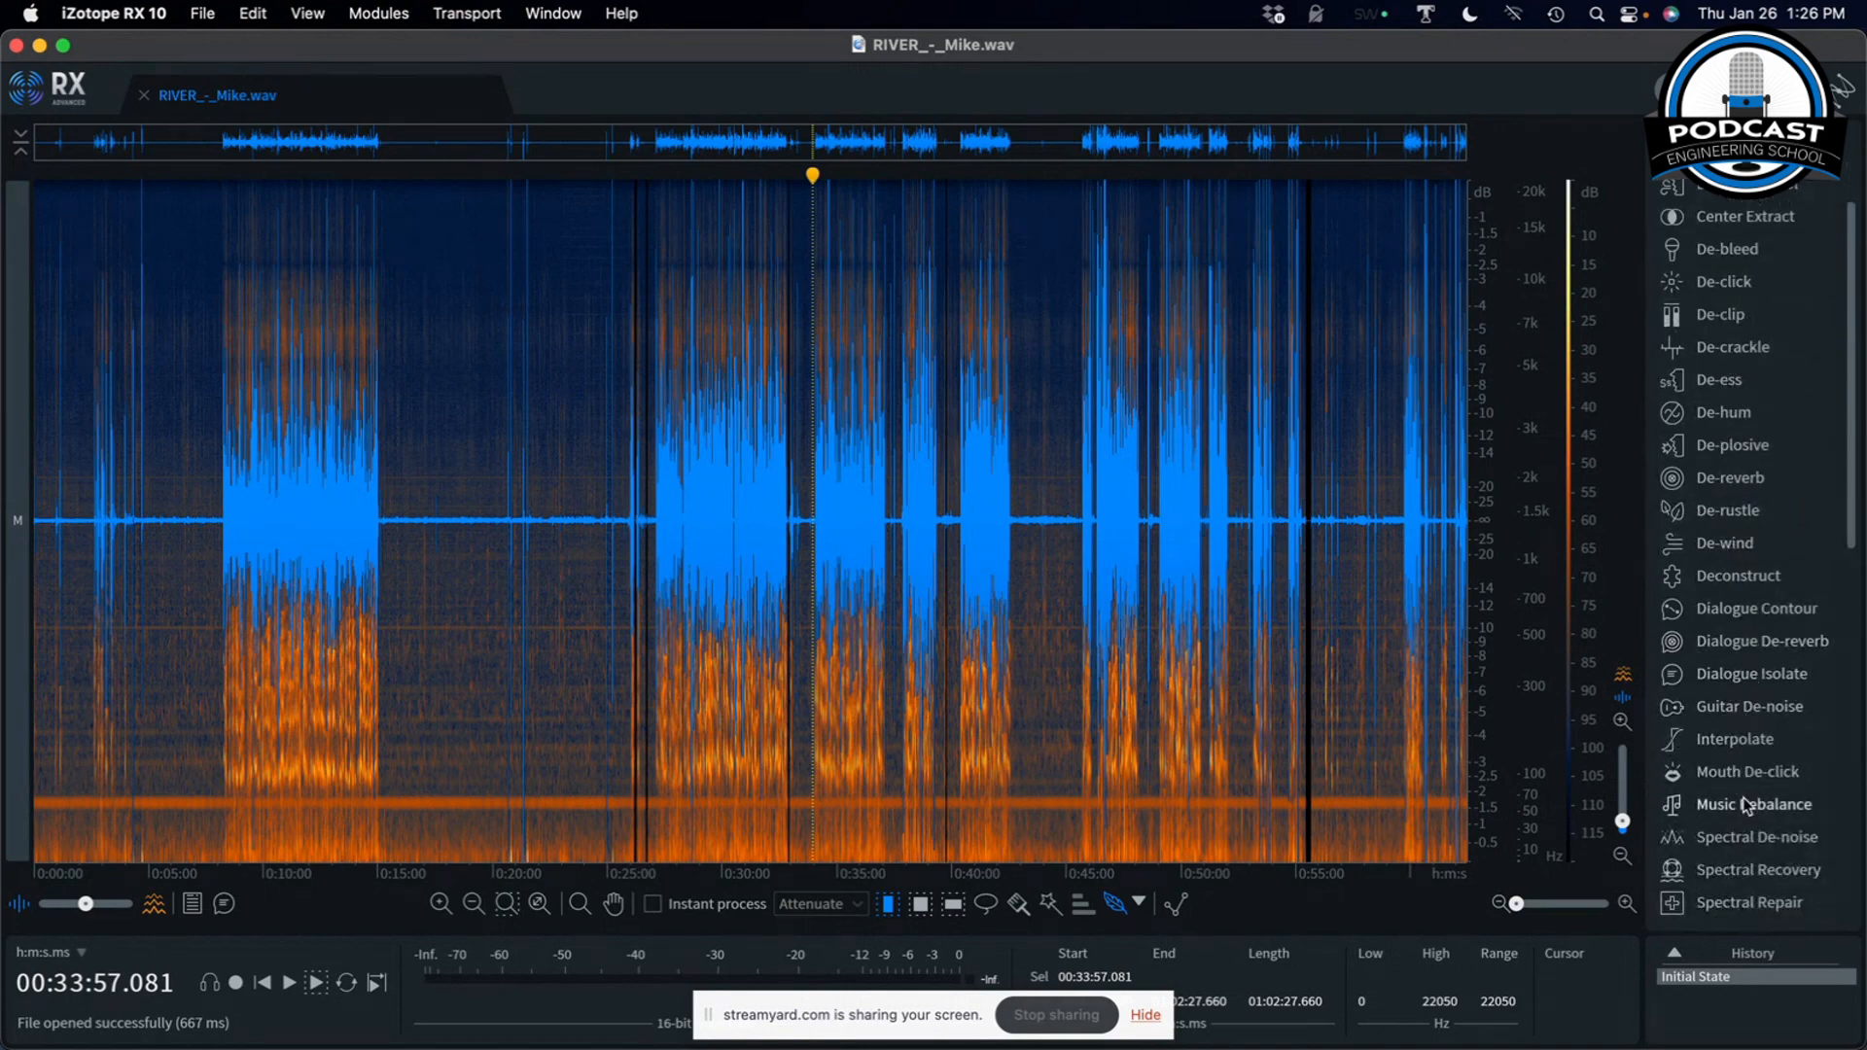
pyautogui.scroll(-4, 1747, 764)
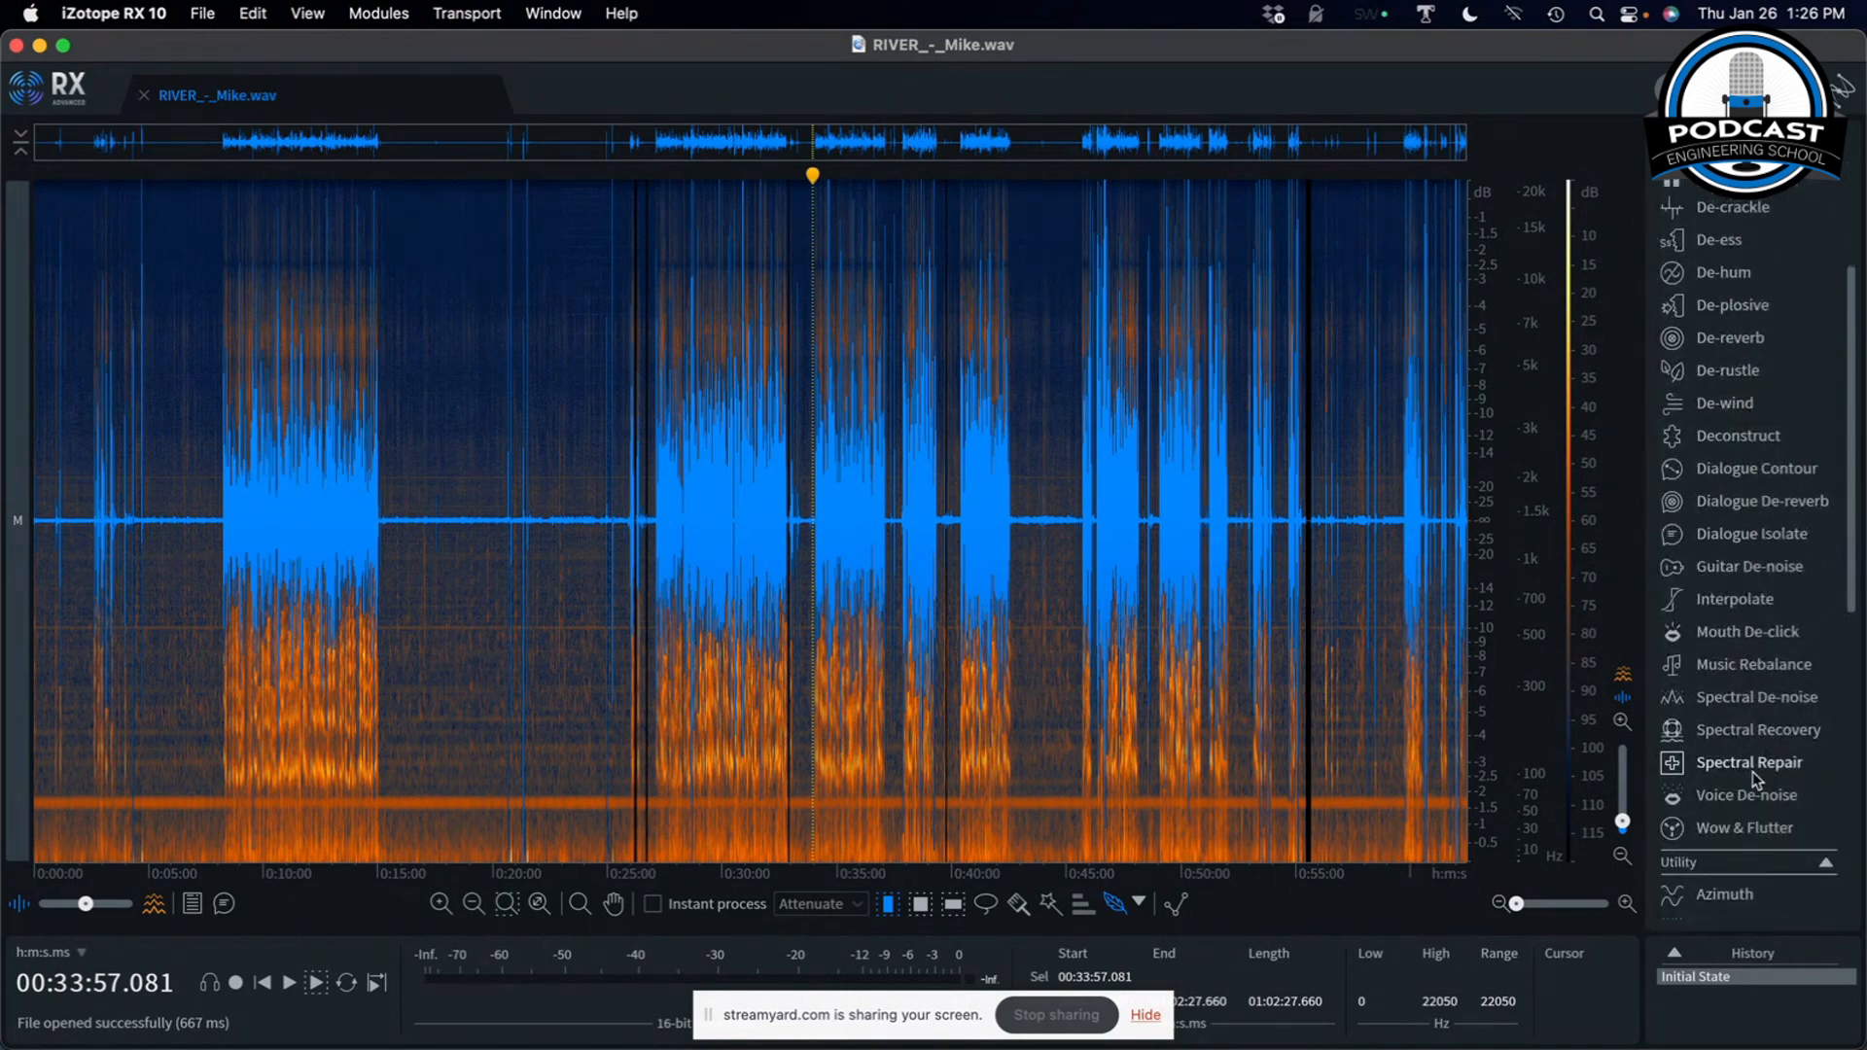
pyautogui.click(632, 540)
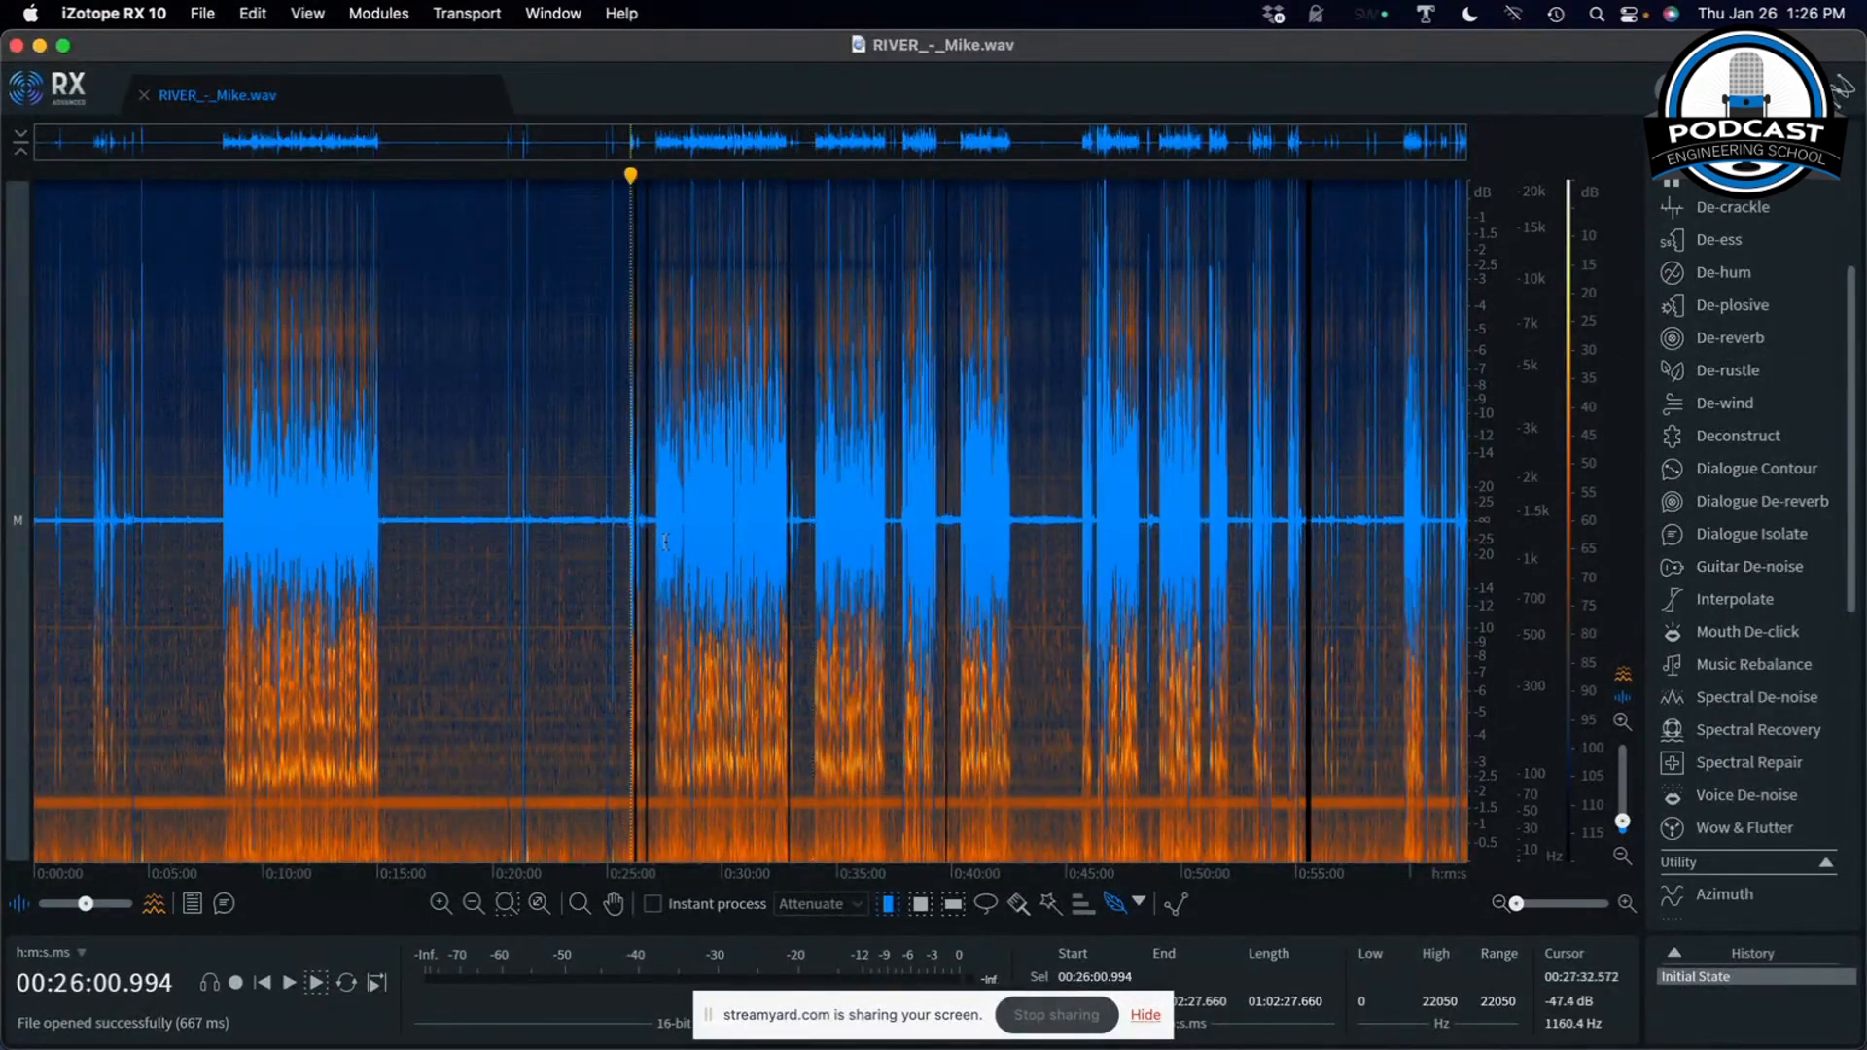
pyautogui.click(667, 541)
pyautogui.moveTo(943, 559); pyautogui.dragTo(866, 574)
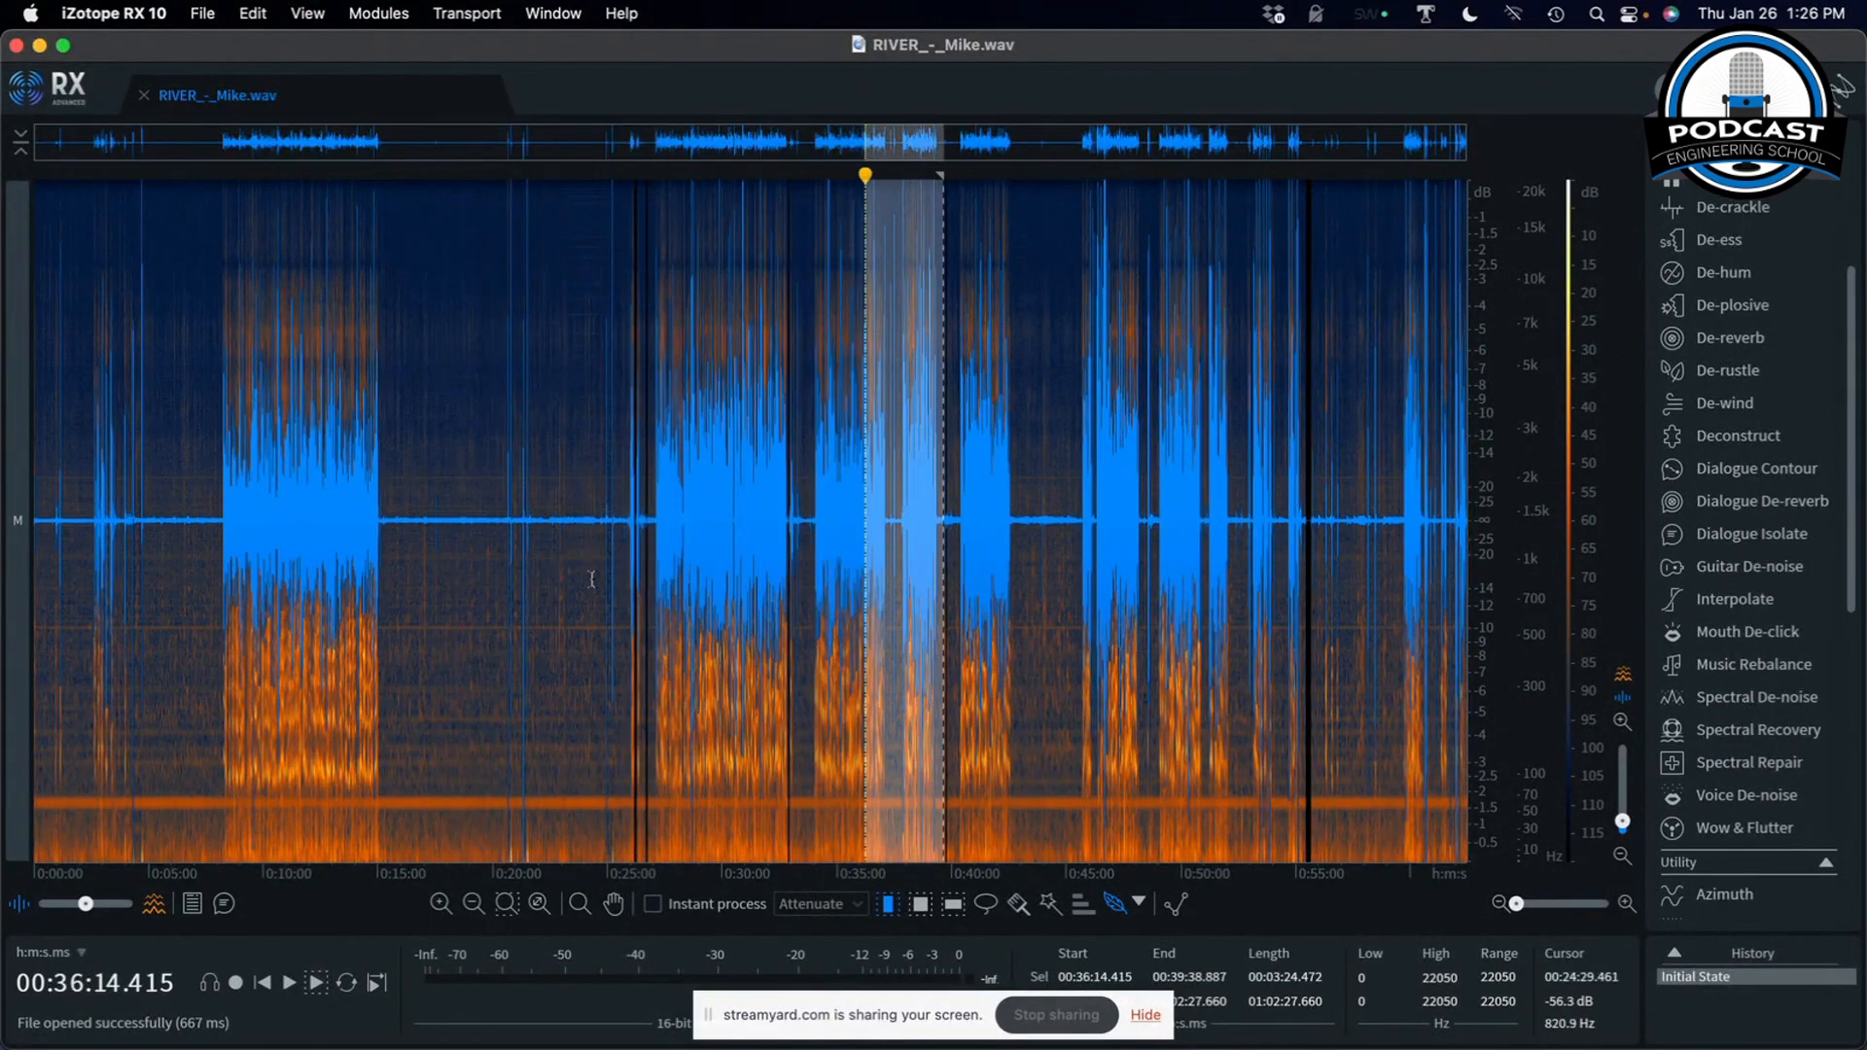
pyautogui.click(450, 559)
pyautogui.click(672, 530)
# Switch to REAPER and add the iZotope RX 10 Mouth De-click VST3 to the host track's FX chain
pyautogui.press('super+Tab')
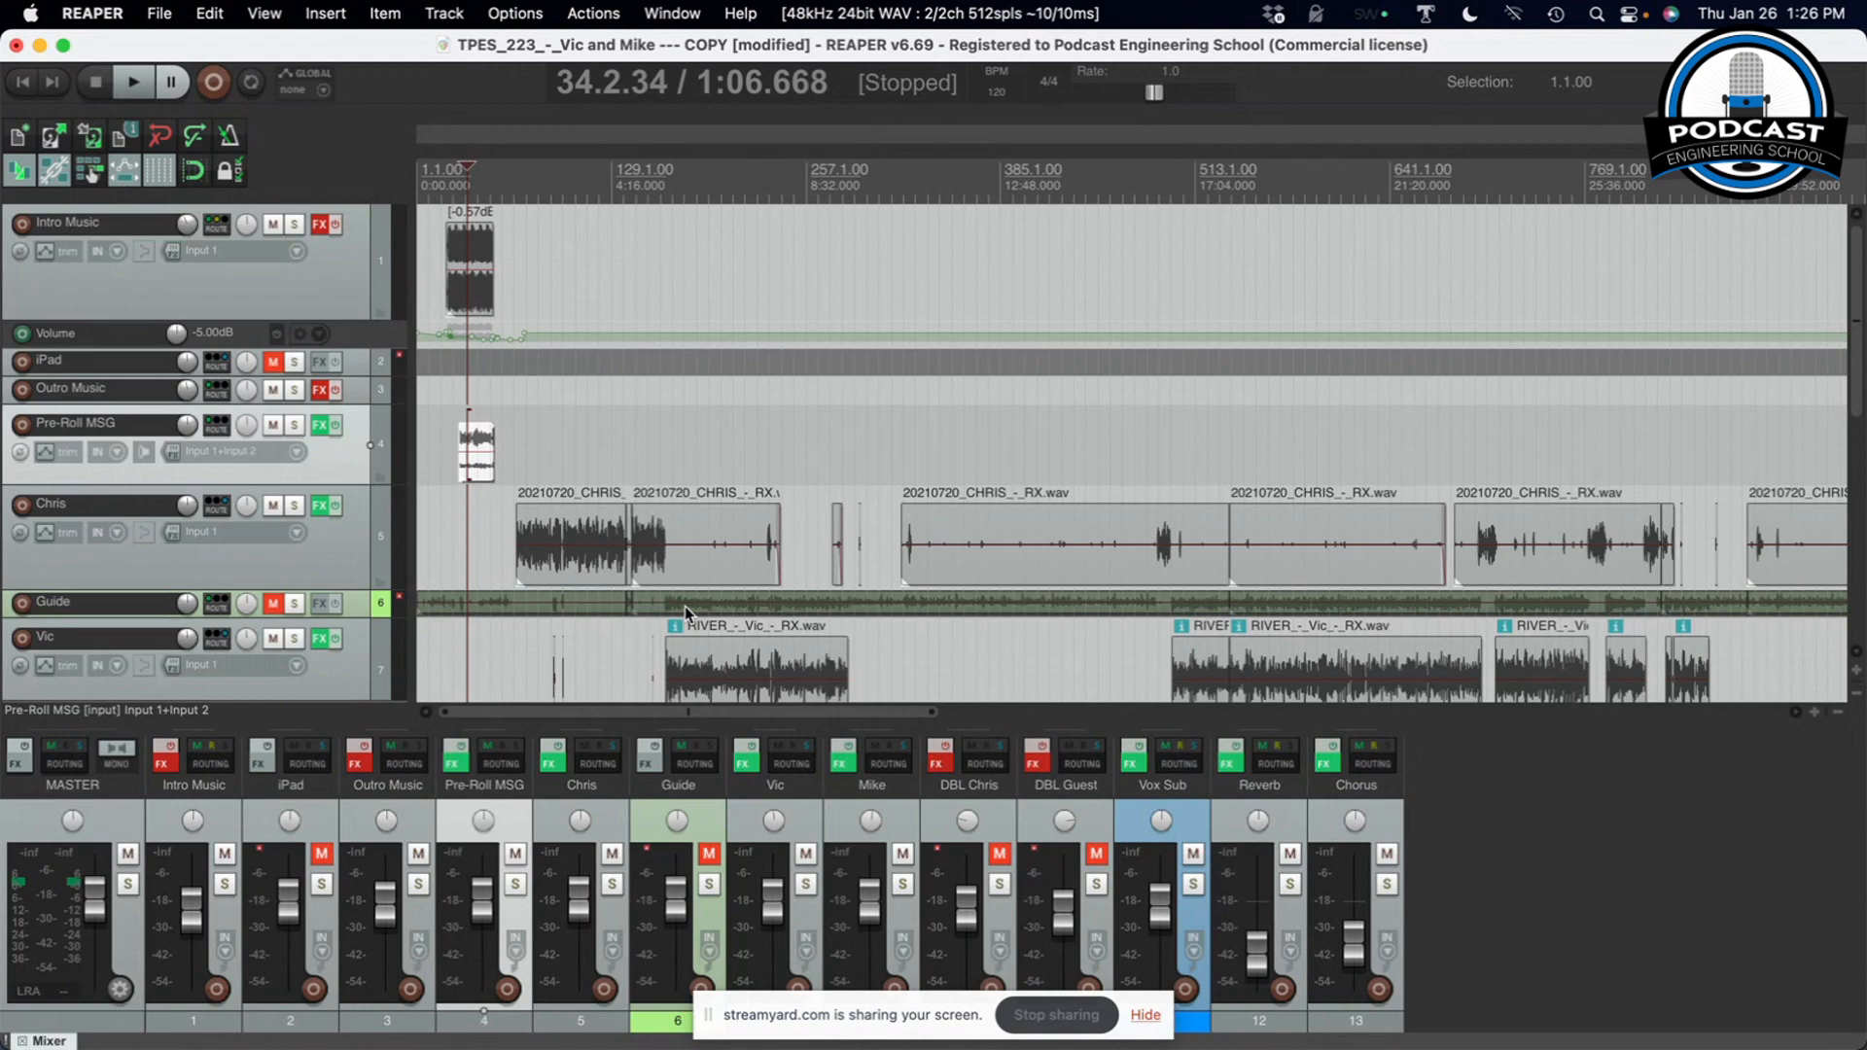
pyautogui.click(320, 507)
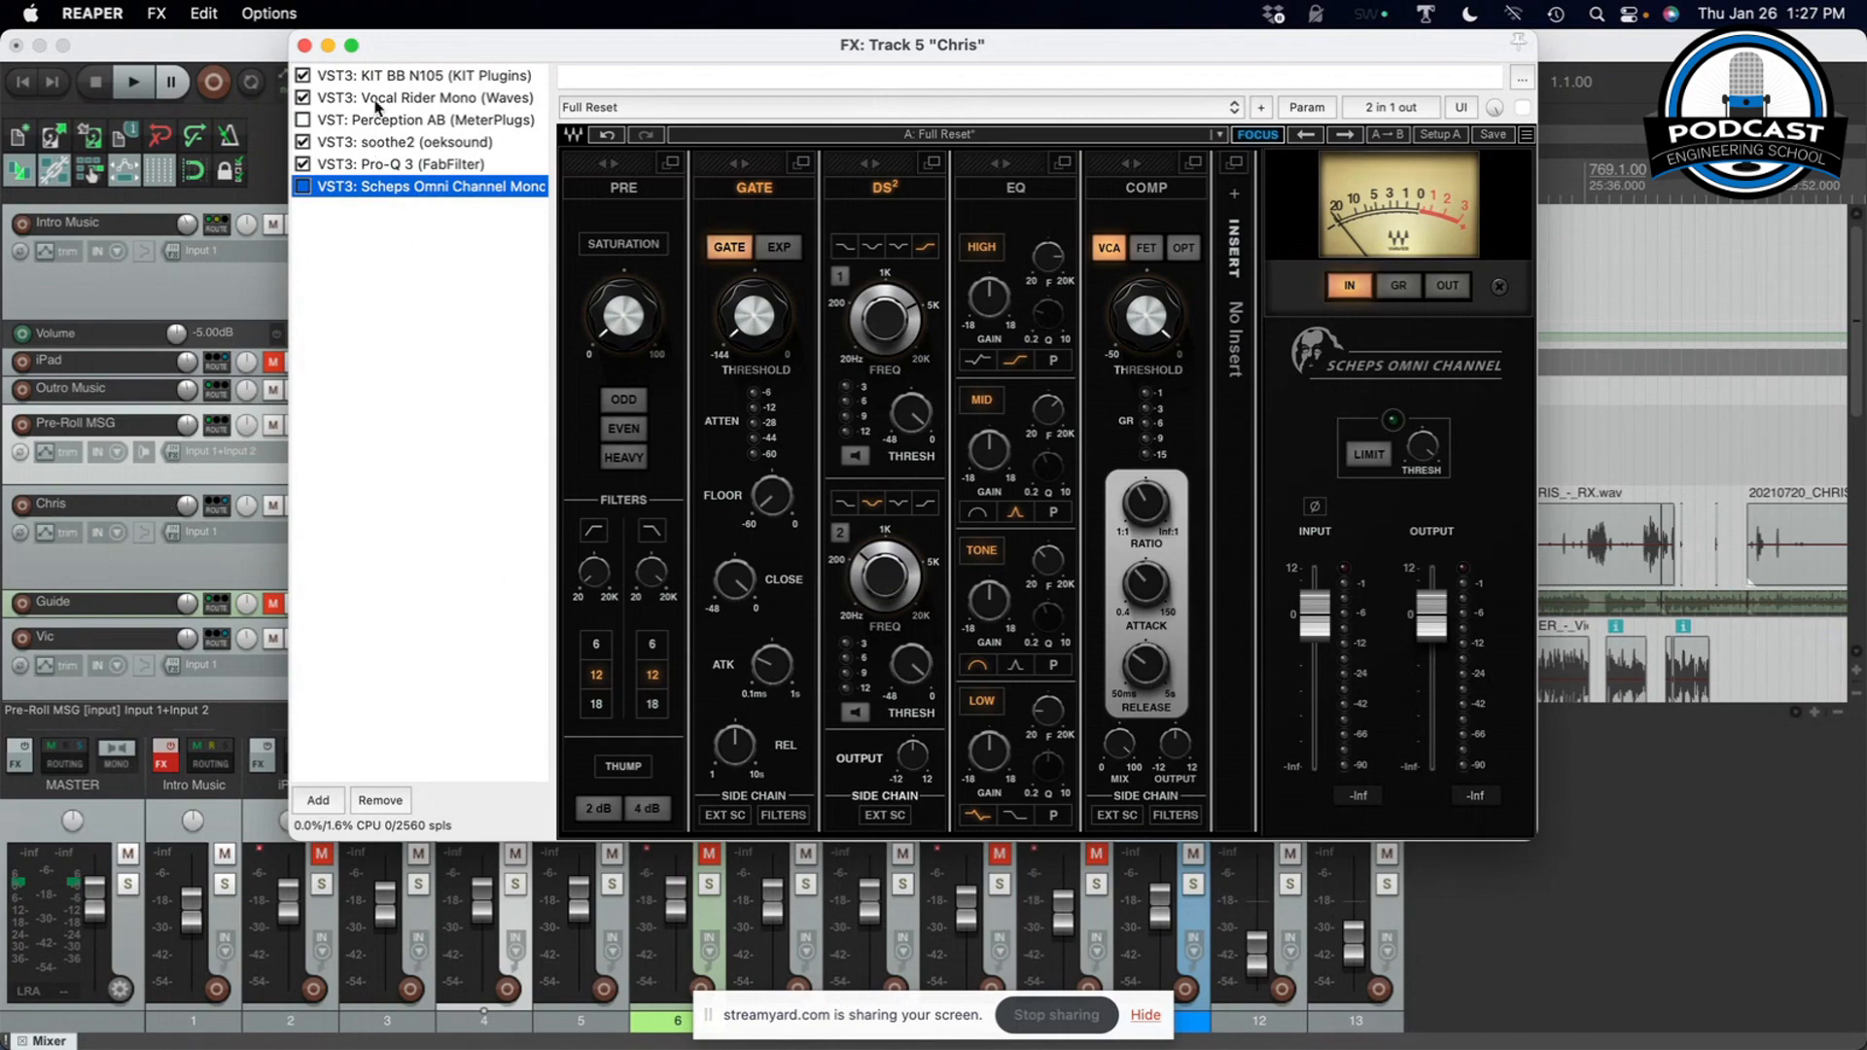
pyautogui.click(318, 799)
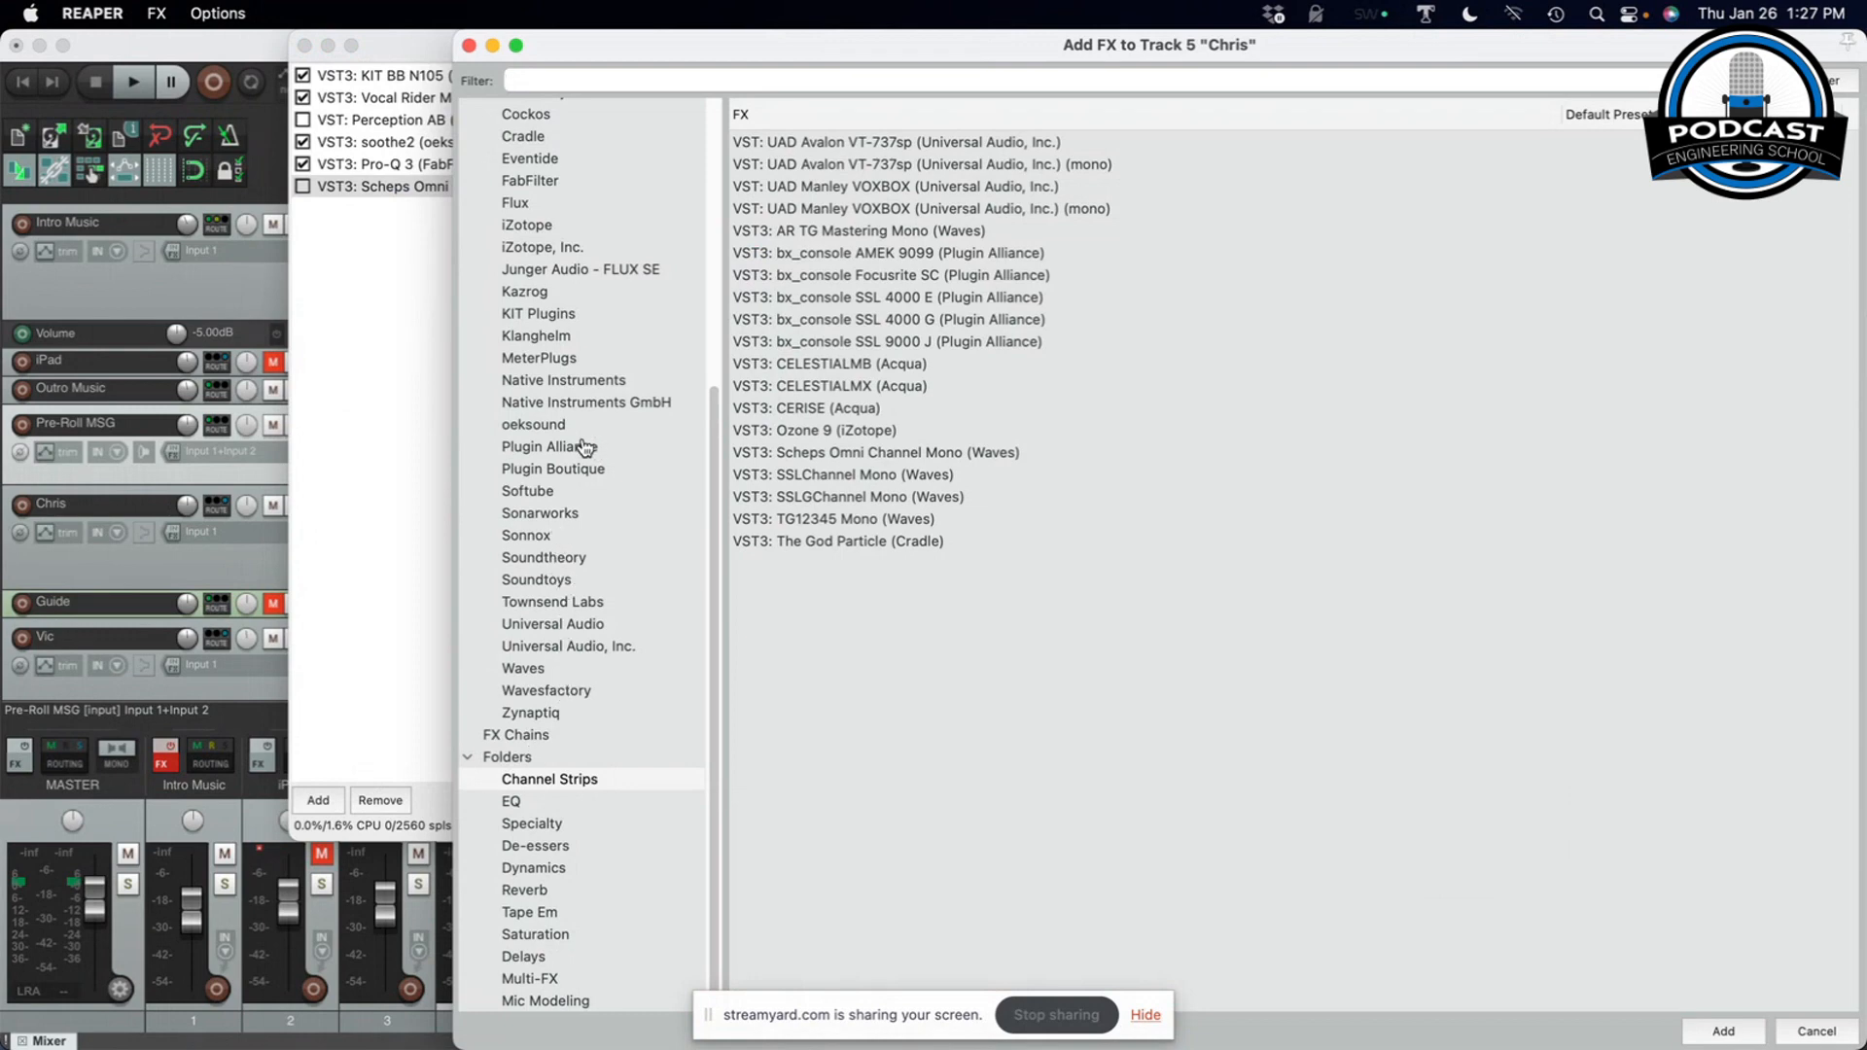
pyautogui.click(550, 228)
pyautogui.scroll(-15, 855, 630)
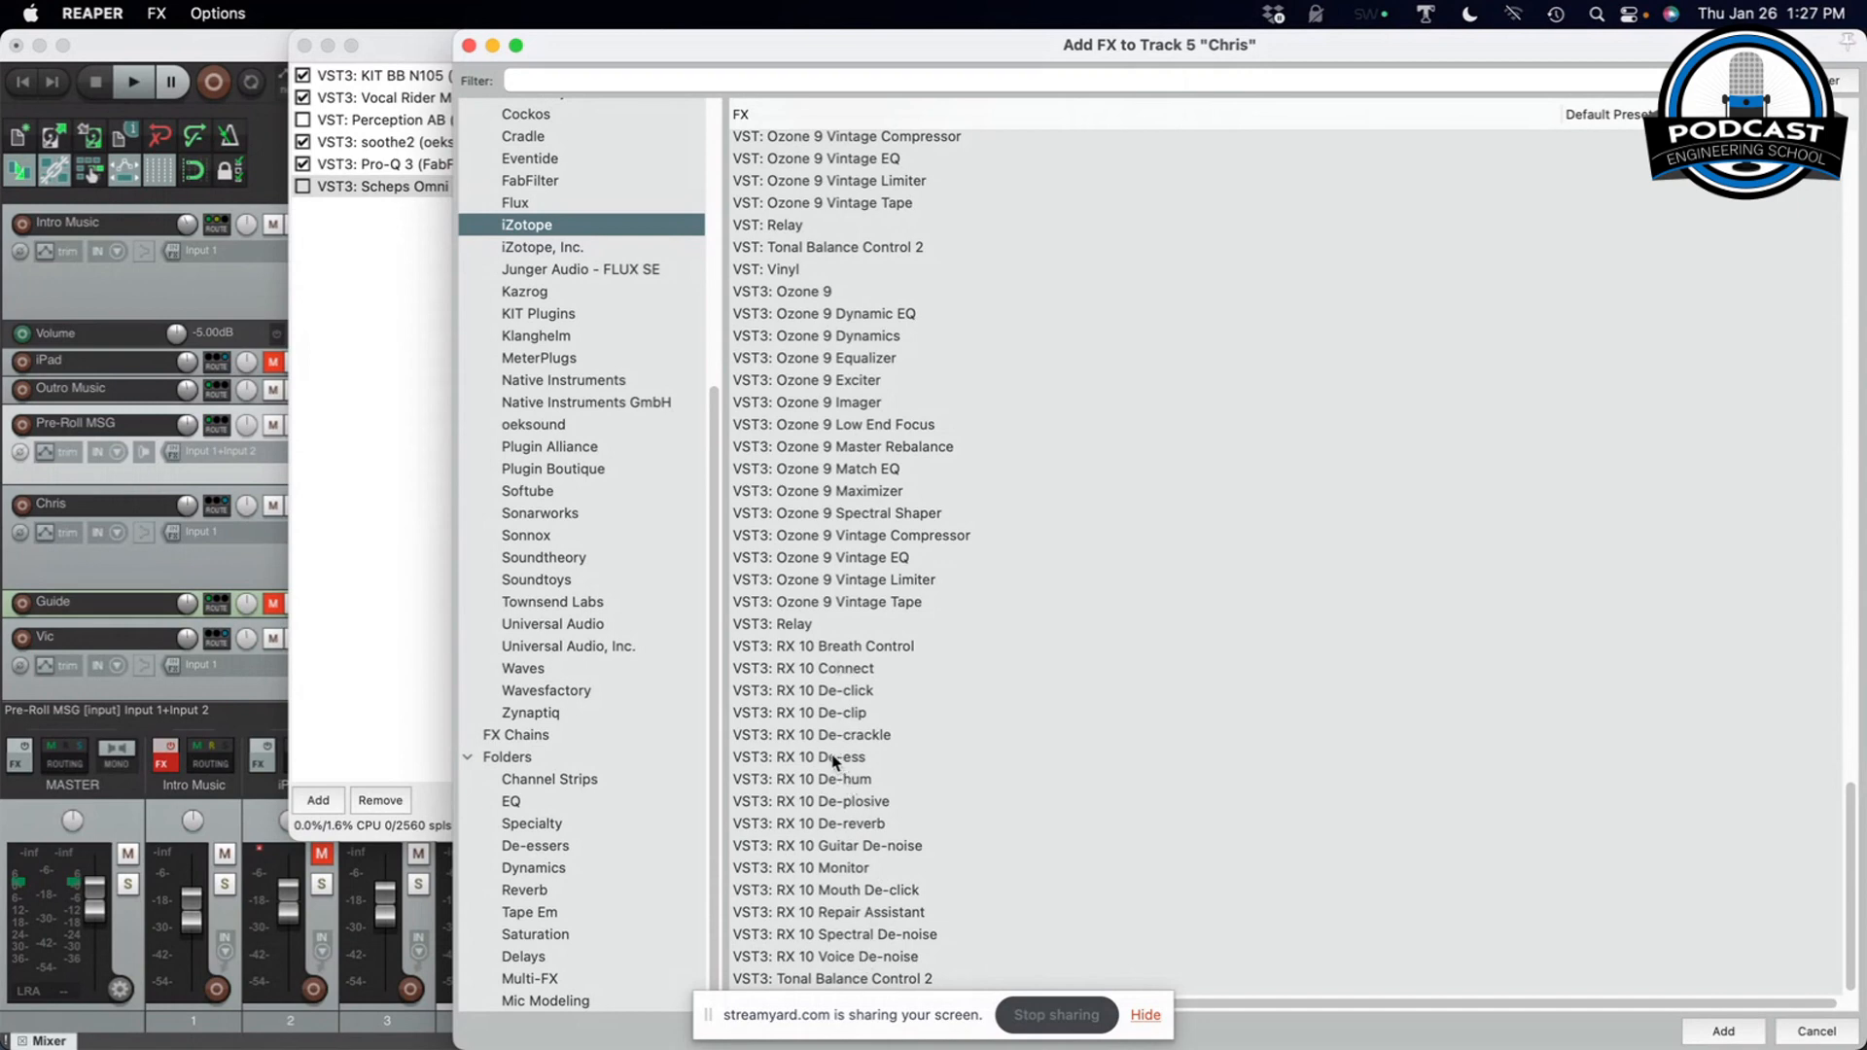
pyautogui.click(873, 891)
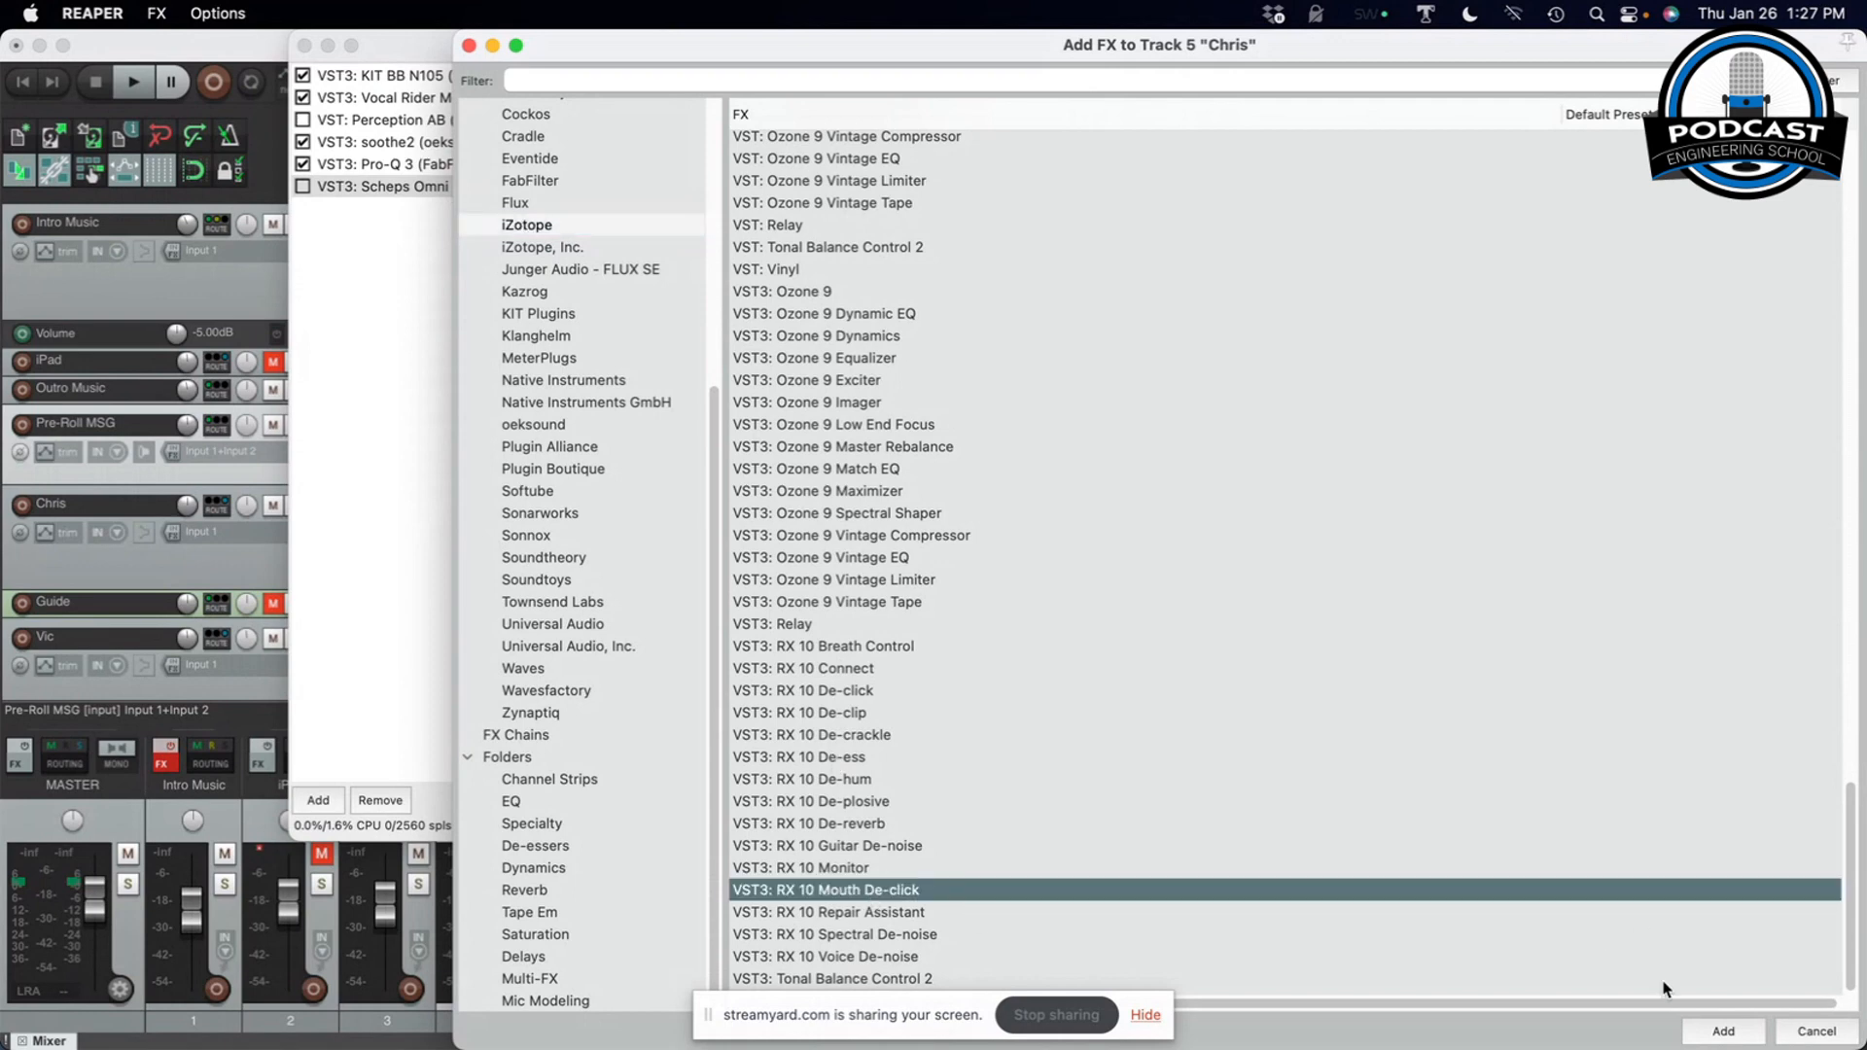
pyautogui.click(1742, 1037)
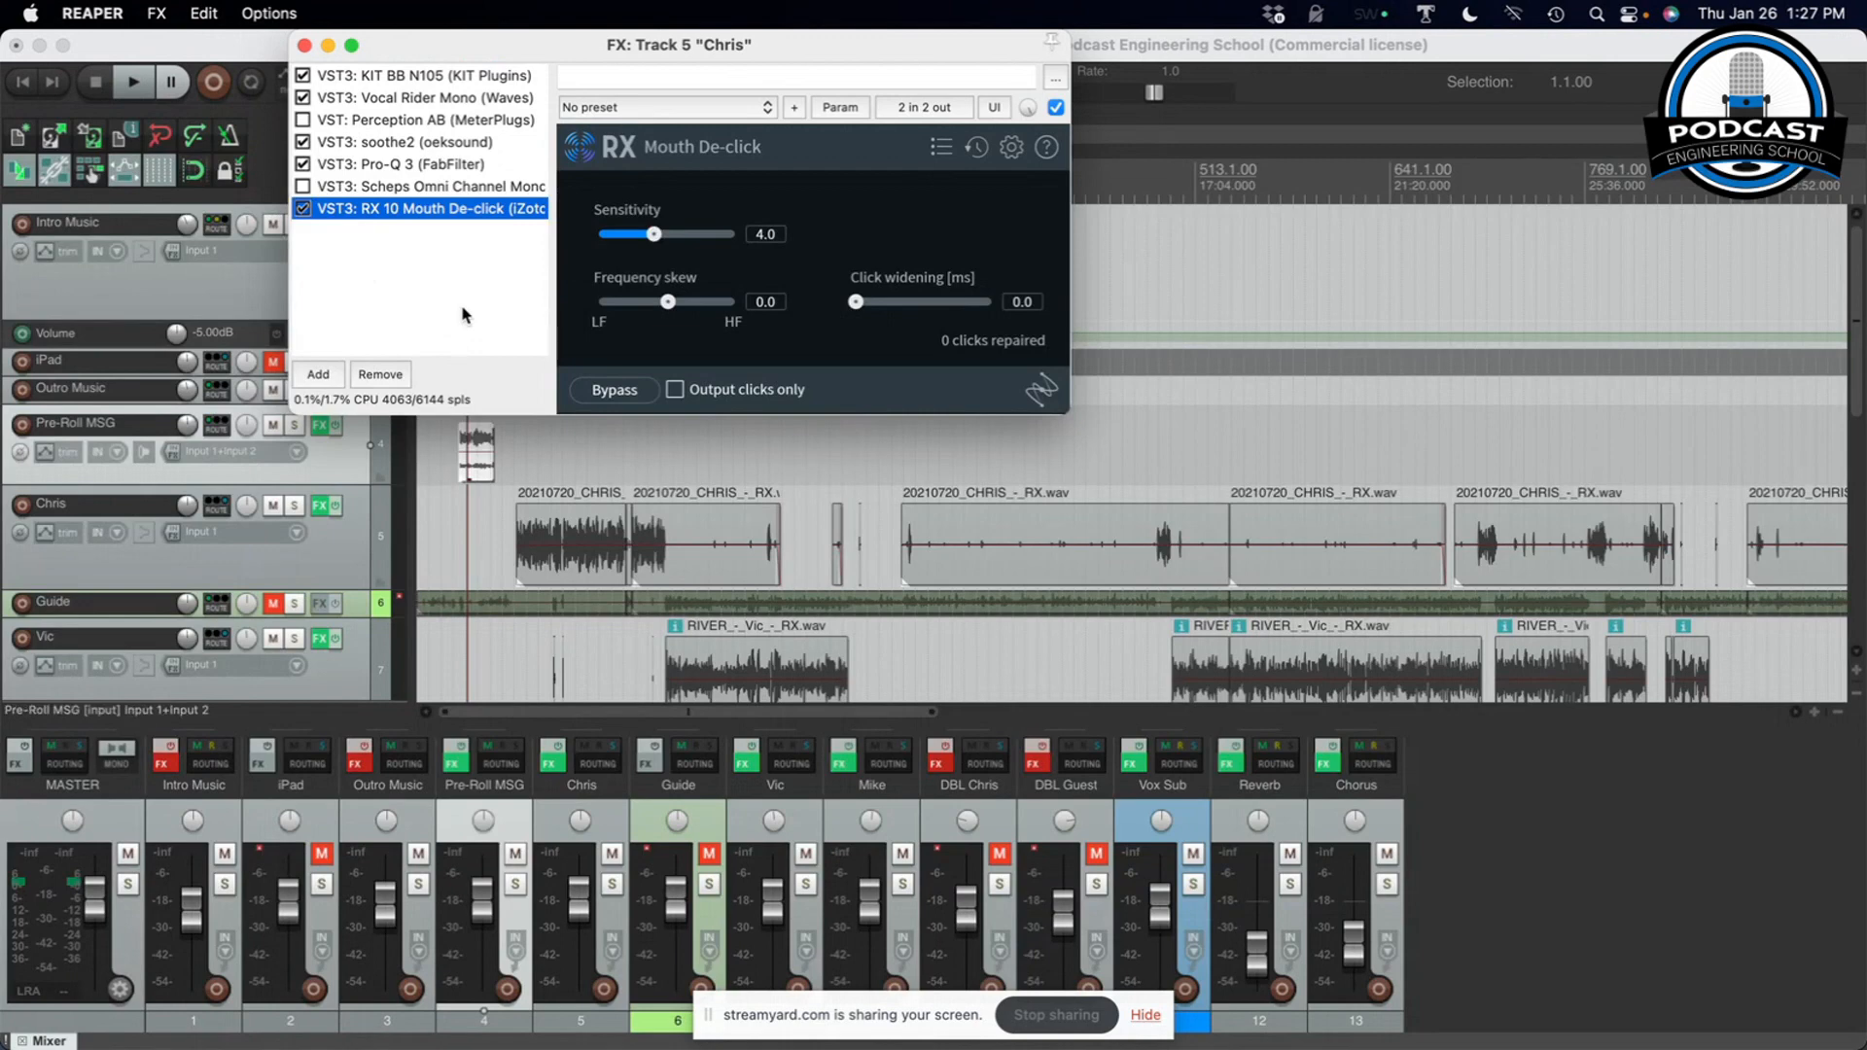
# Set the Mouth De-click sensitivity to 1.5 and reposition the host track's FX window over the timeline
pyautogui.moveTo(510, 49); pyautogui.dragTo(705, 51)
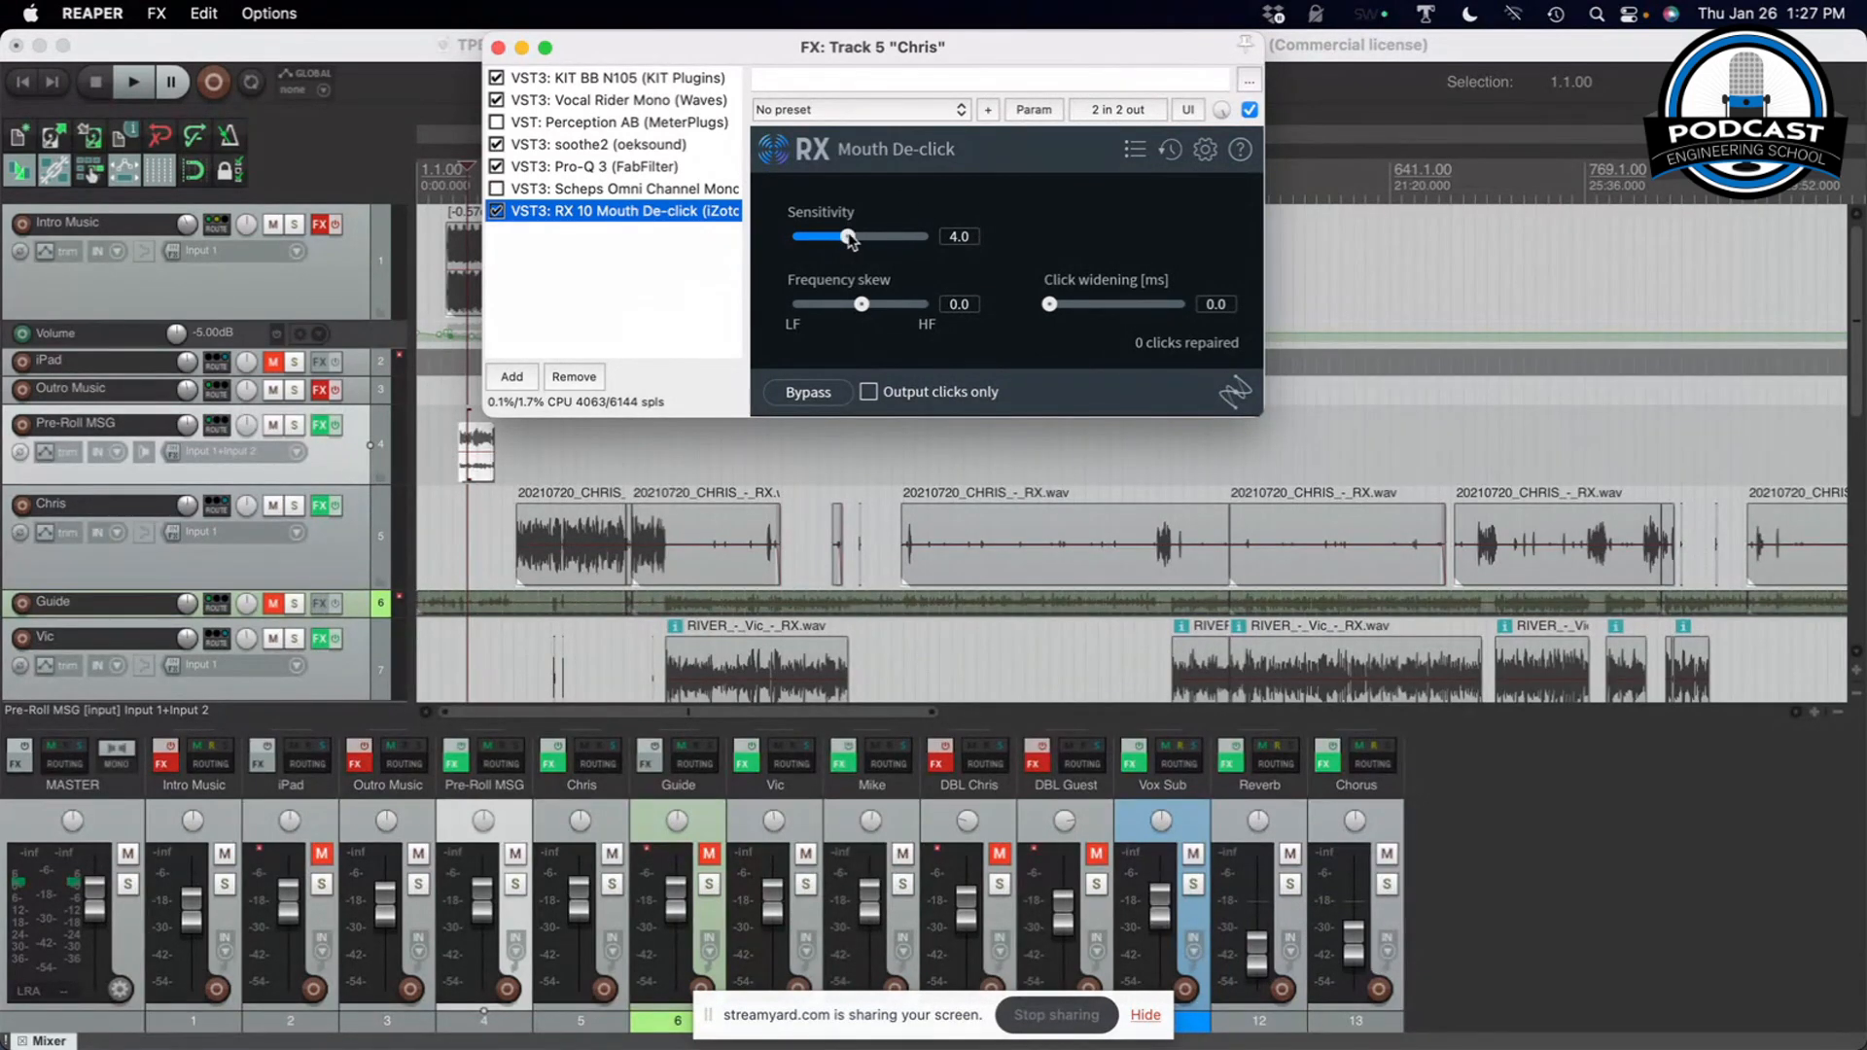
pyautogui.moveTo(847, 237); pyautogui.dragTo(815, 245)
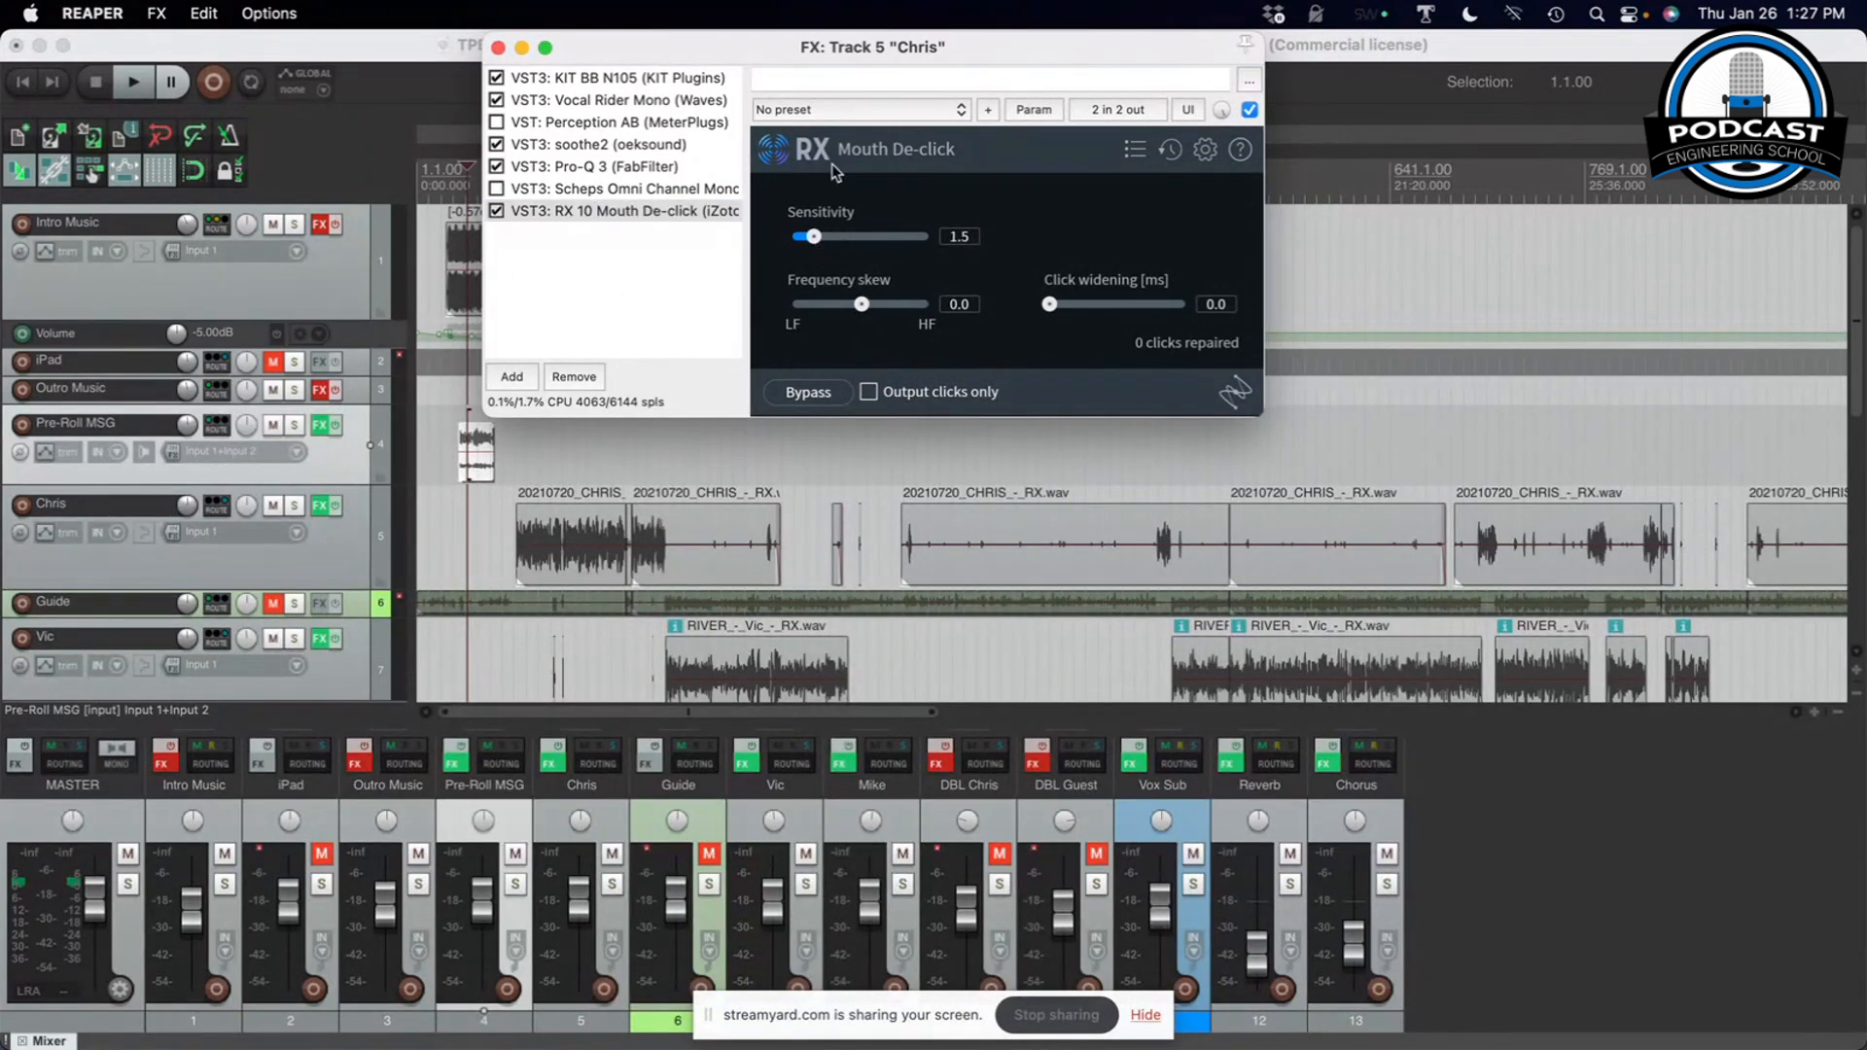
pyautogui.moveTo(613, 48); pyautogui.dragTo(634, 179)
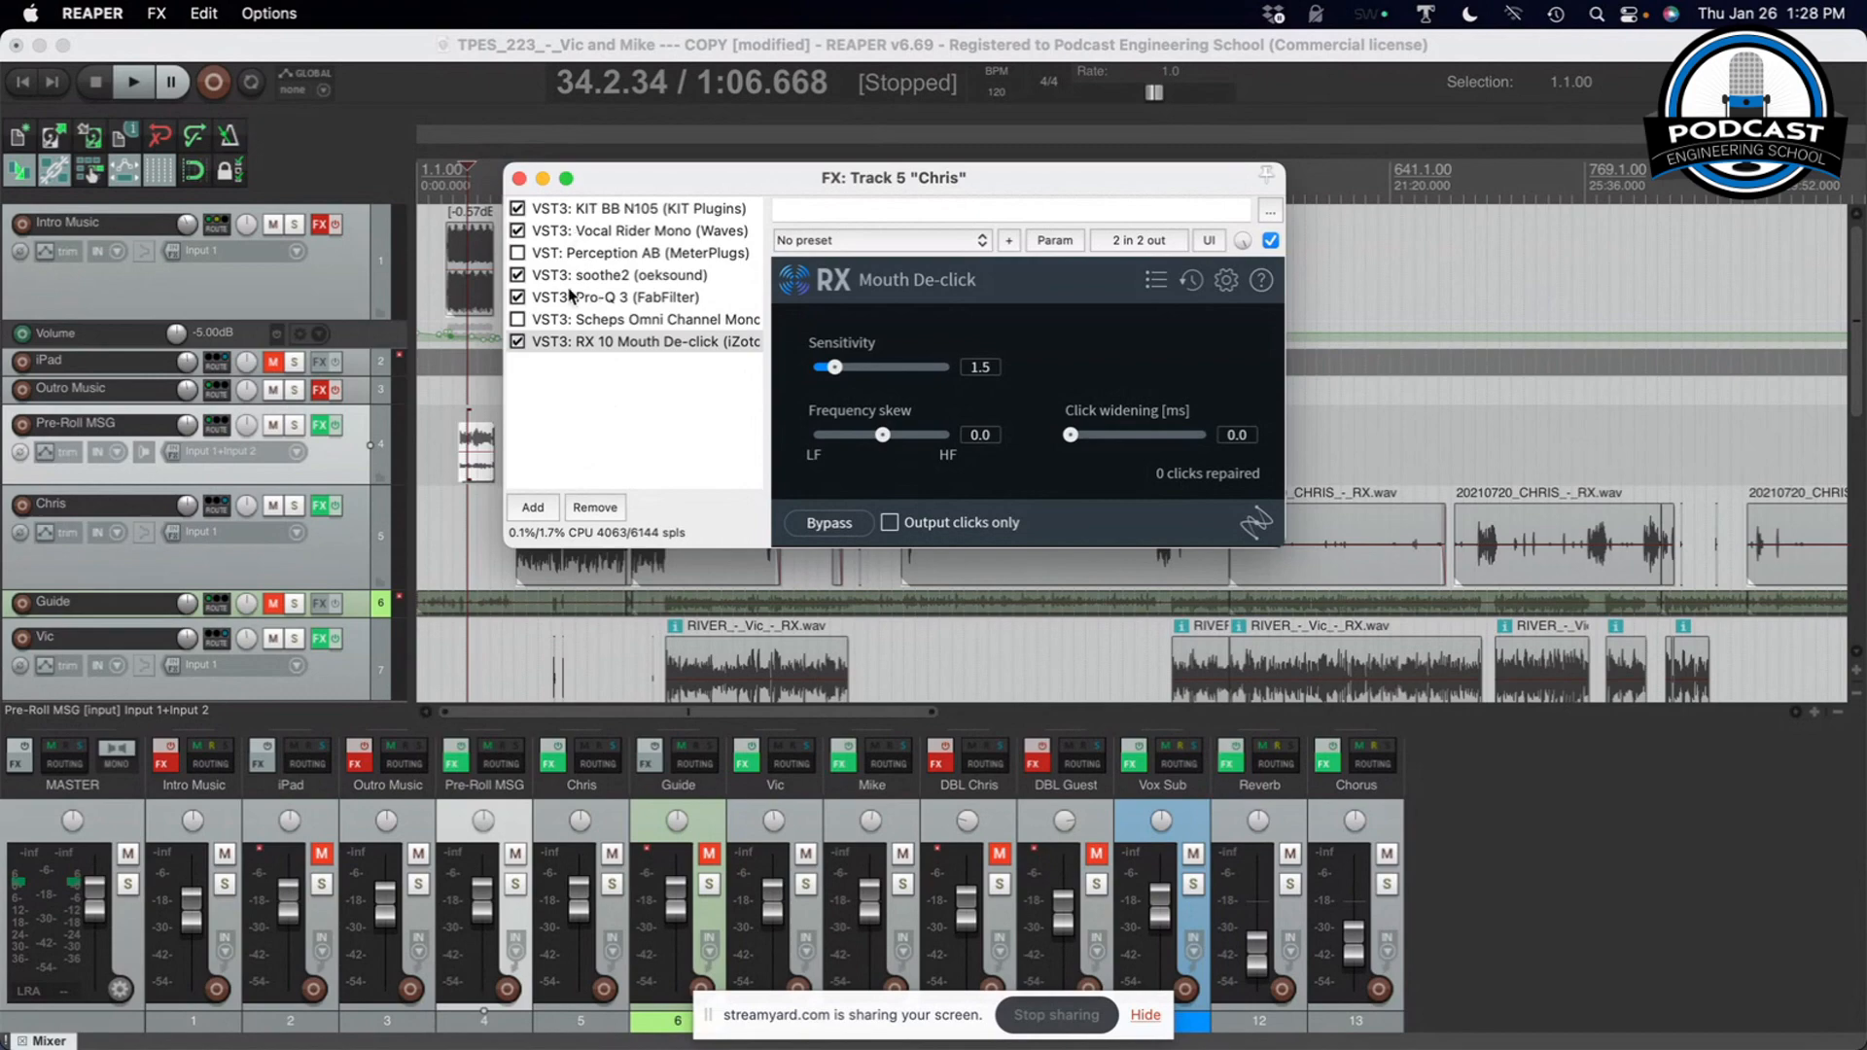
# Add the Cockos ReaComp compressor to the end of the host track's FX chain and bypass it
pyautogui.click(537, 509)
pyautogui.scroll(5, 560, 506)
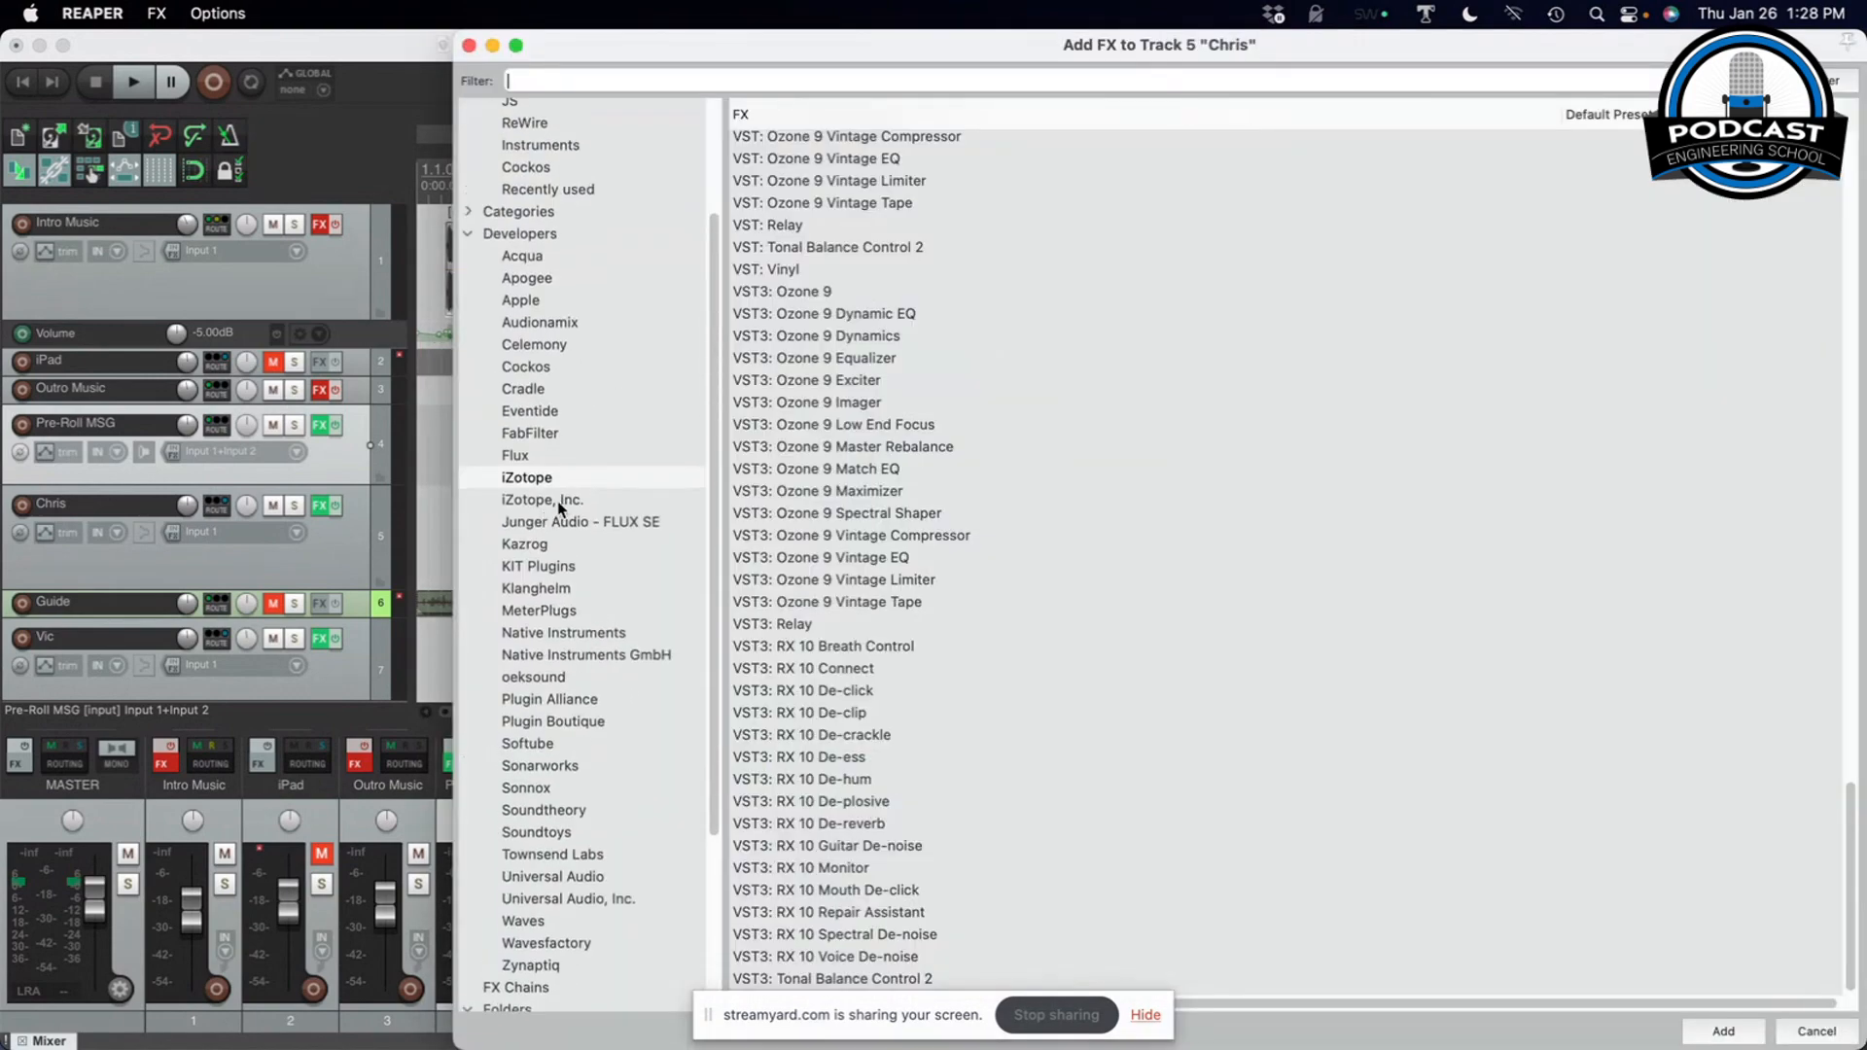
pyautogui.scroll(3, 550, 243)
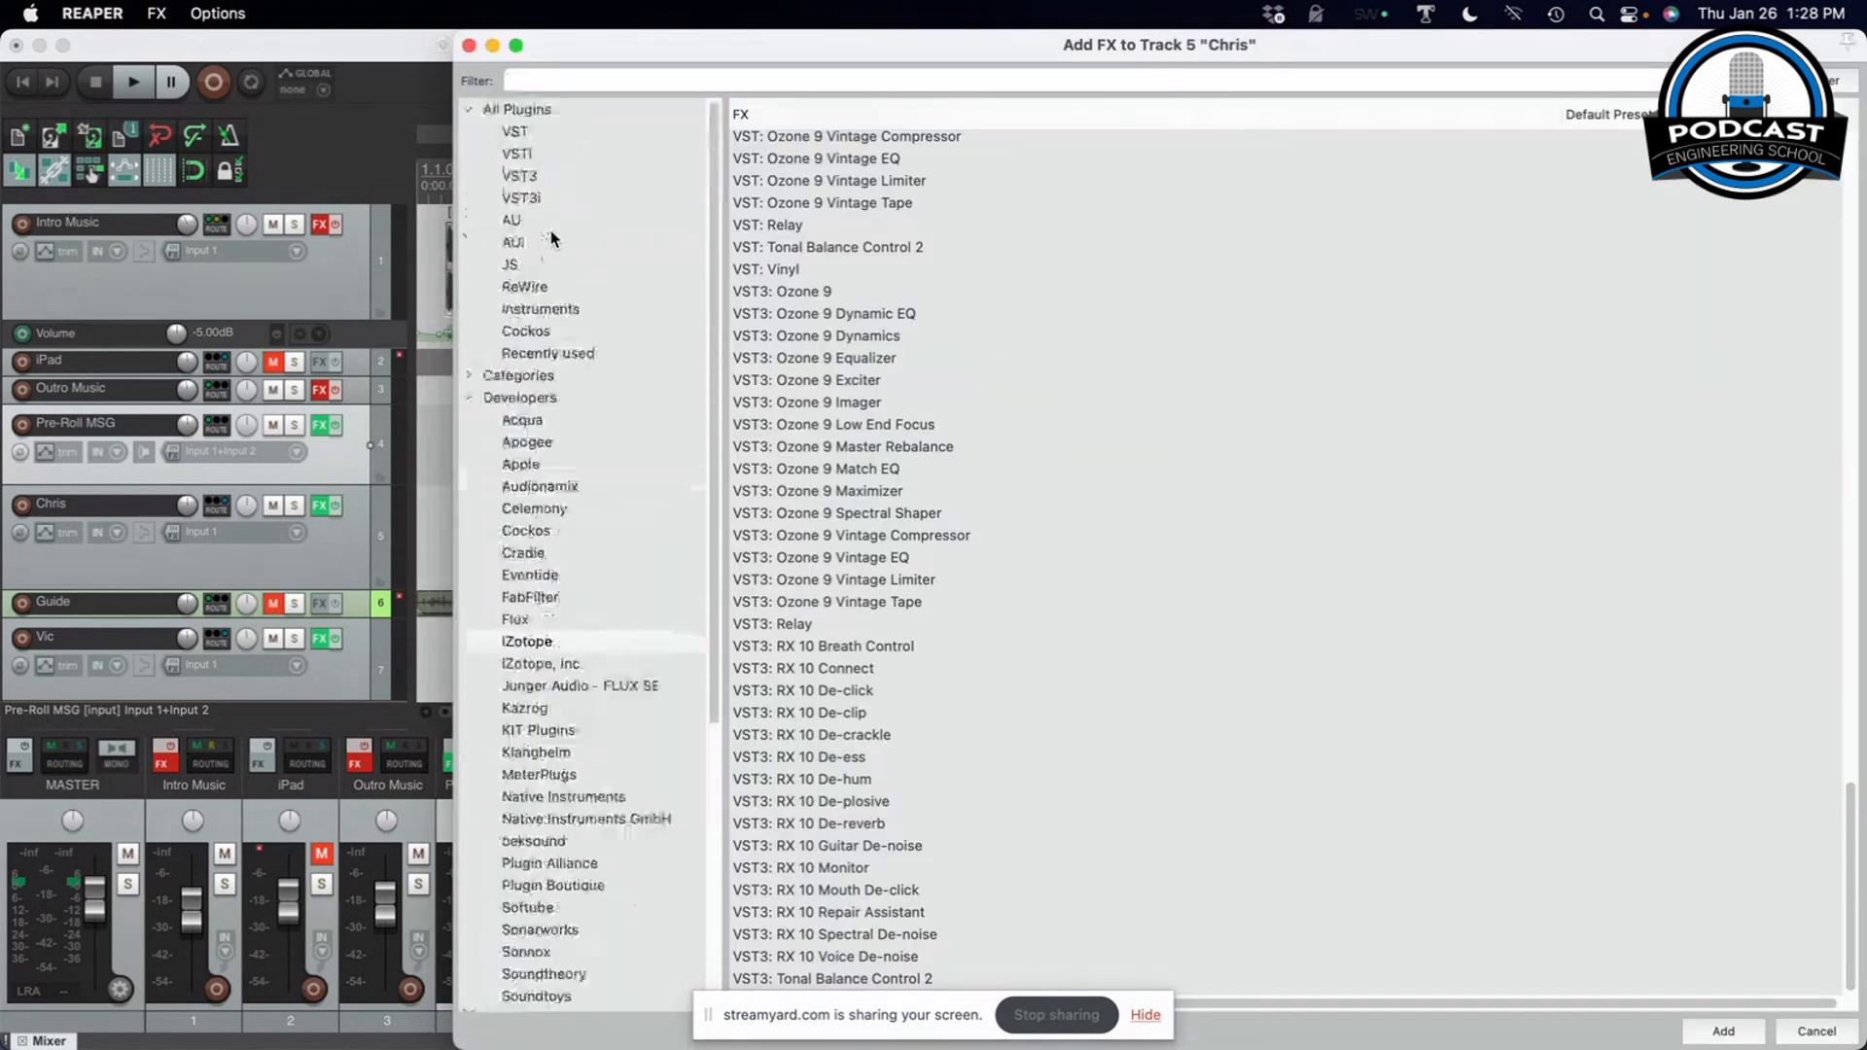
pyautogui.click(532, 332)
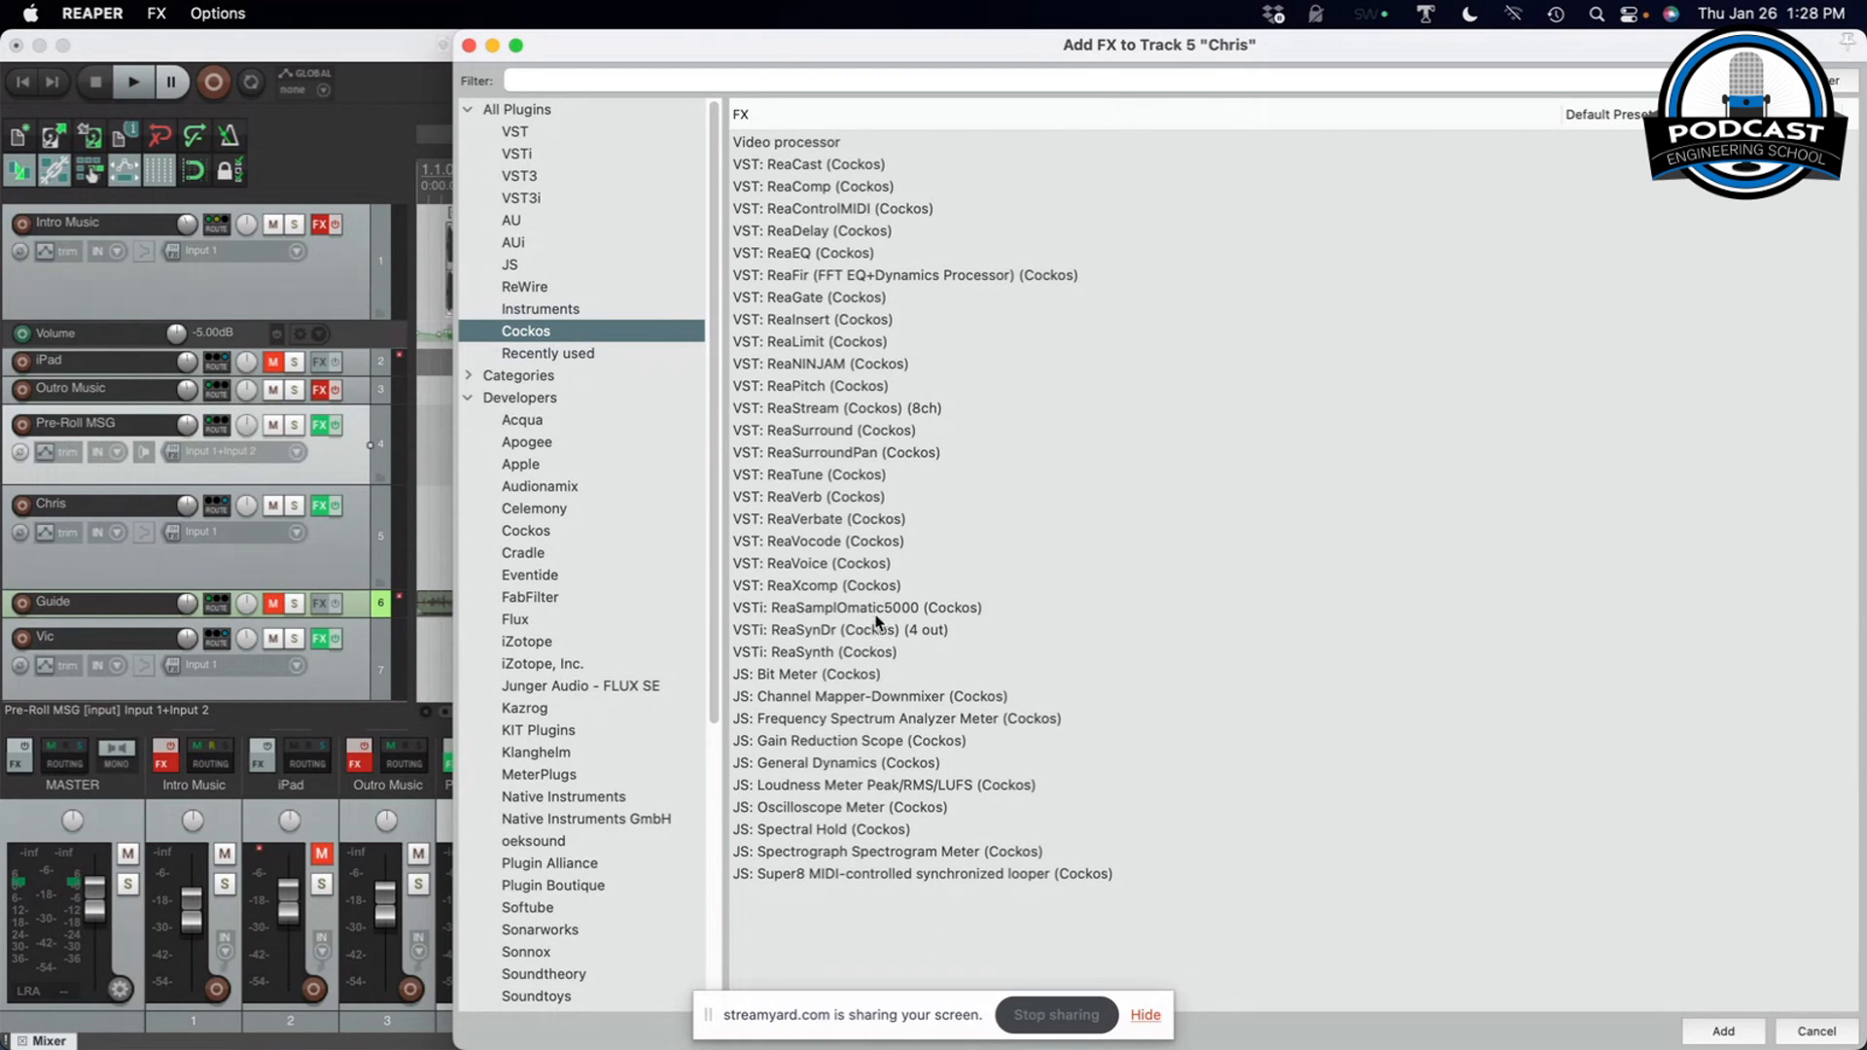
pyautogui.click(796, 186)
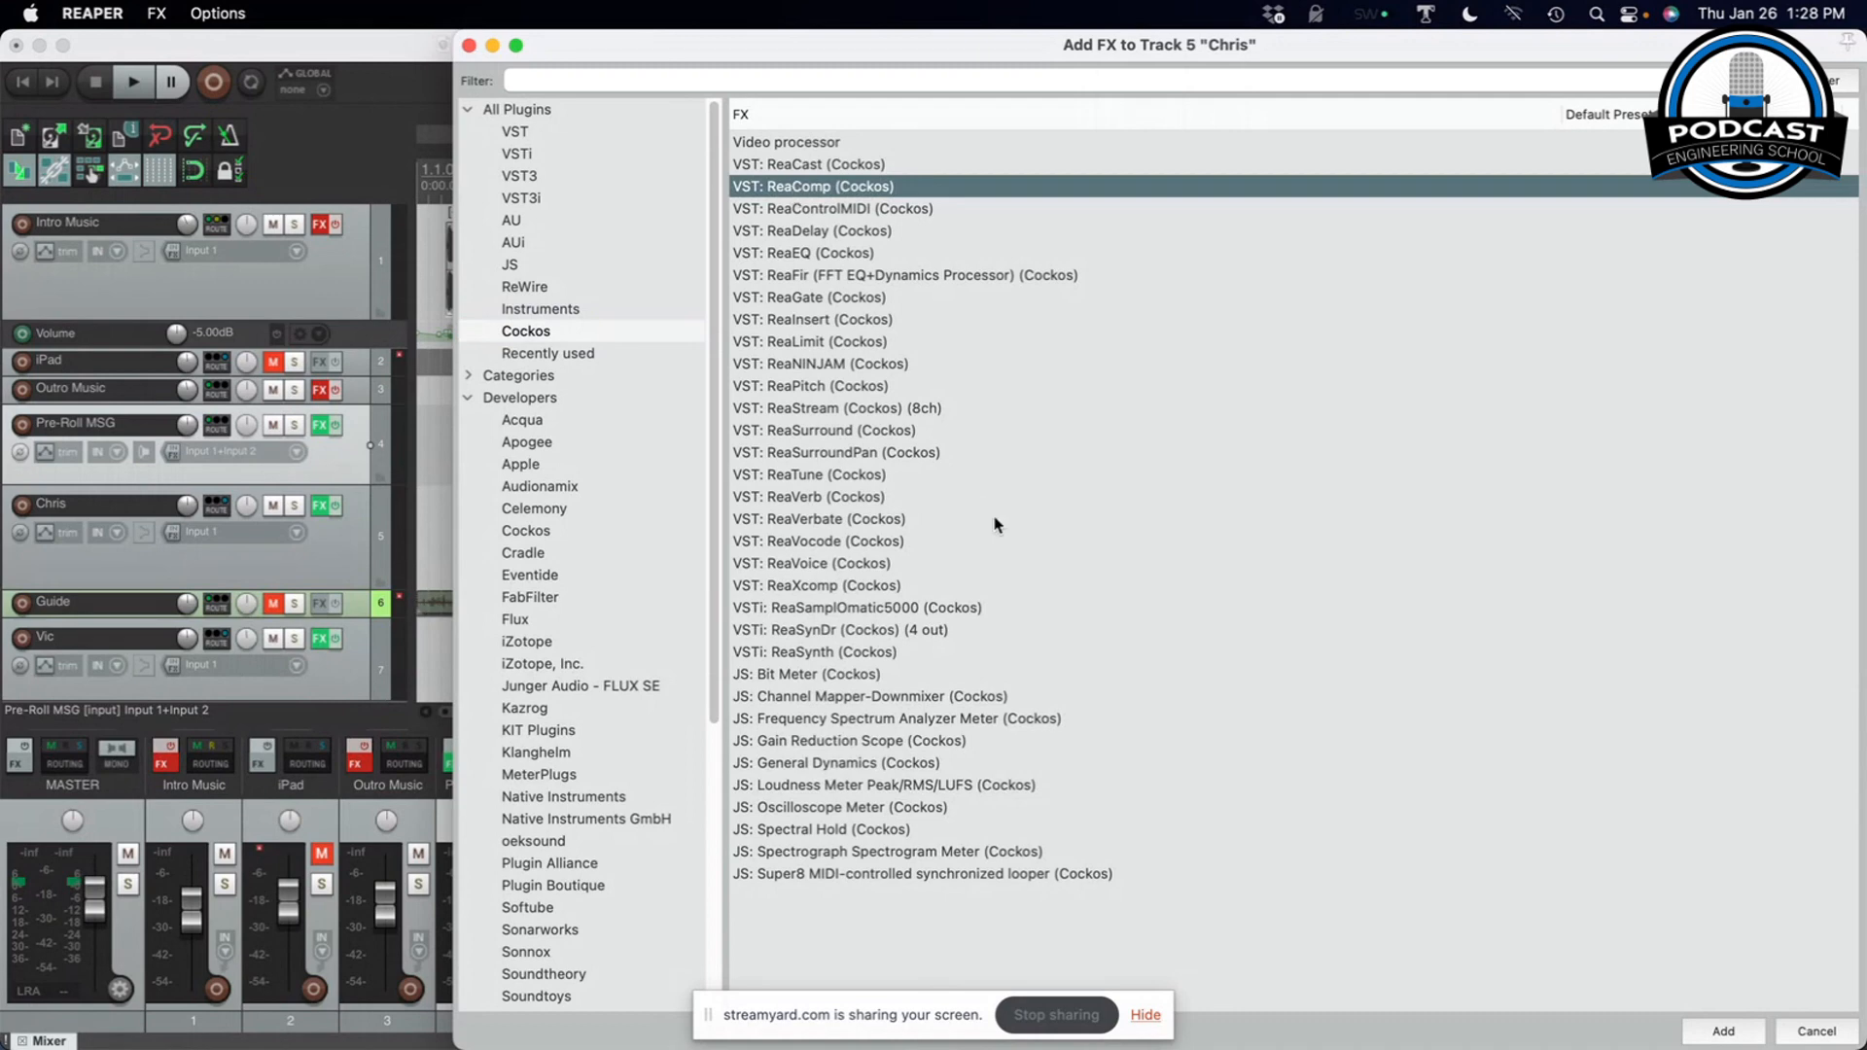
pyautogui.click(1737, 1036)
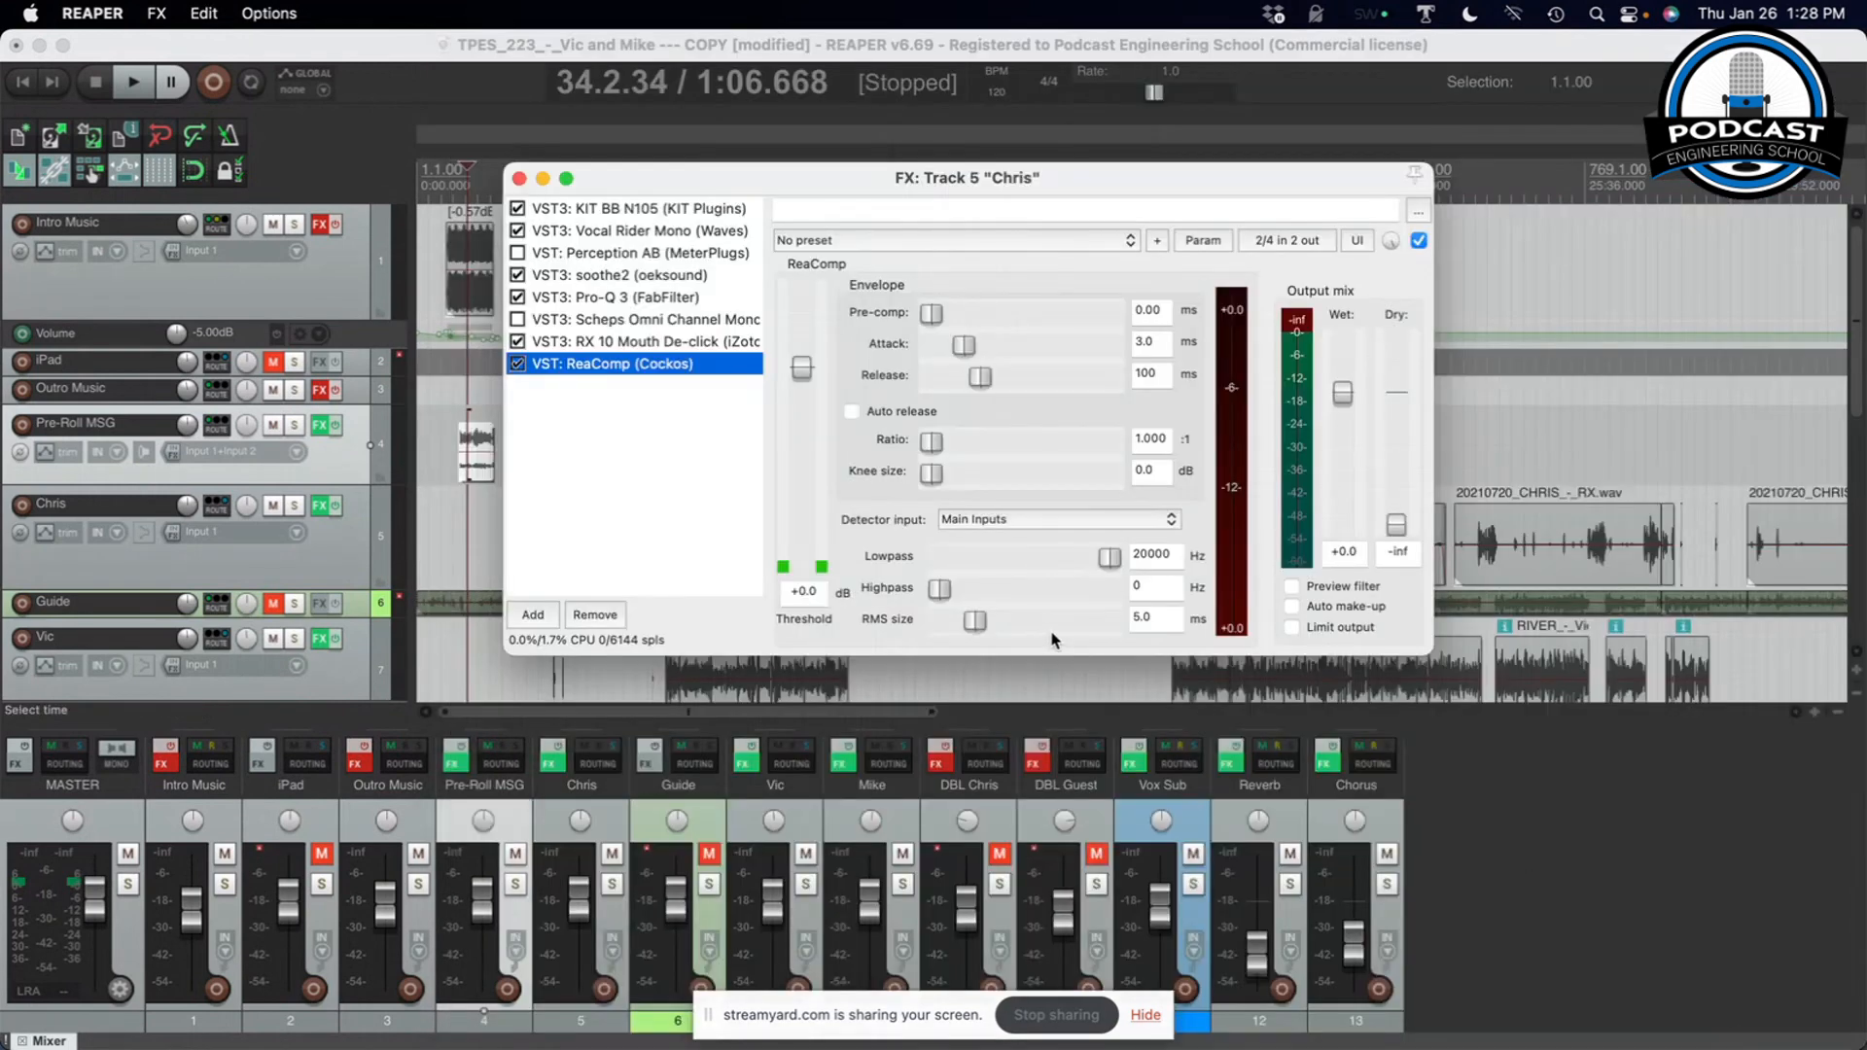
pyautogui.moveTo(989, 181); pyautogui.dragTo(951, 161)
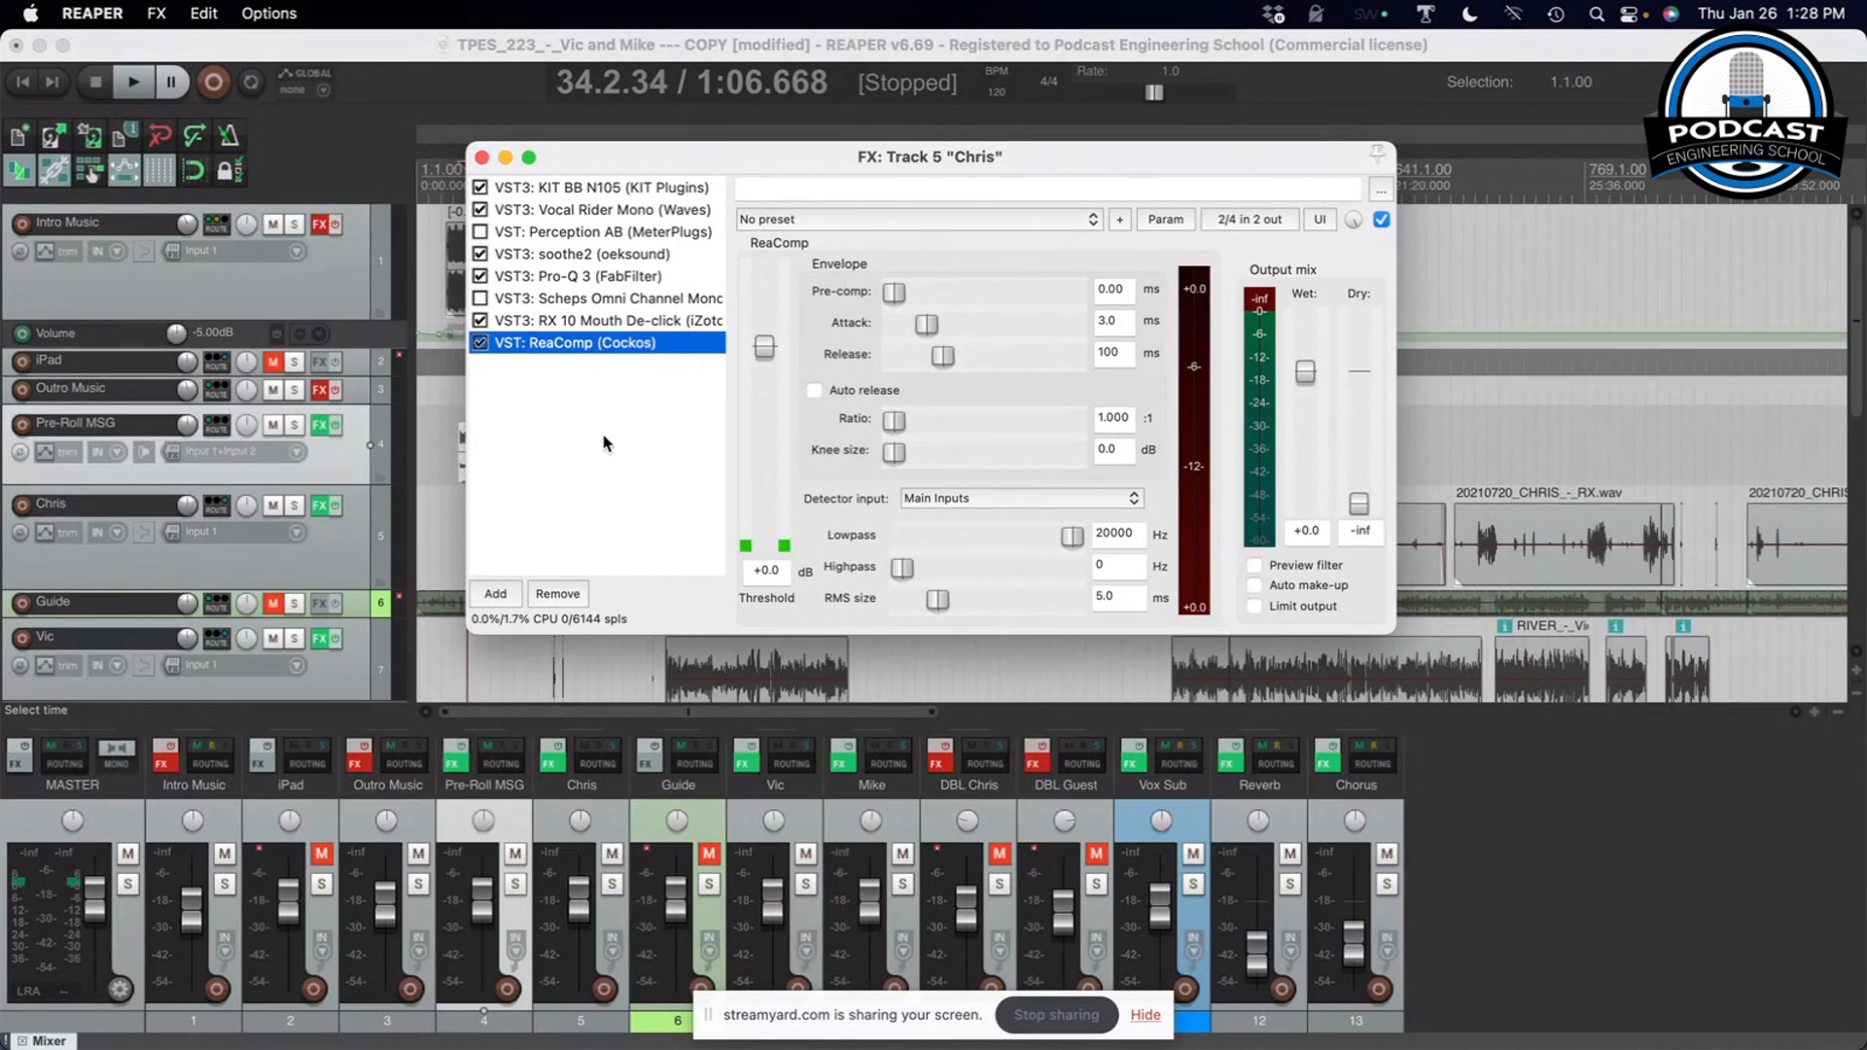
pyautogui.click(481, 343)
# Adjust the Scheps Omni Channel compressor's threshold and mix, set it to OPT mode, and close the host track's FX chain
pyautogui.click(570, 302)
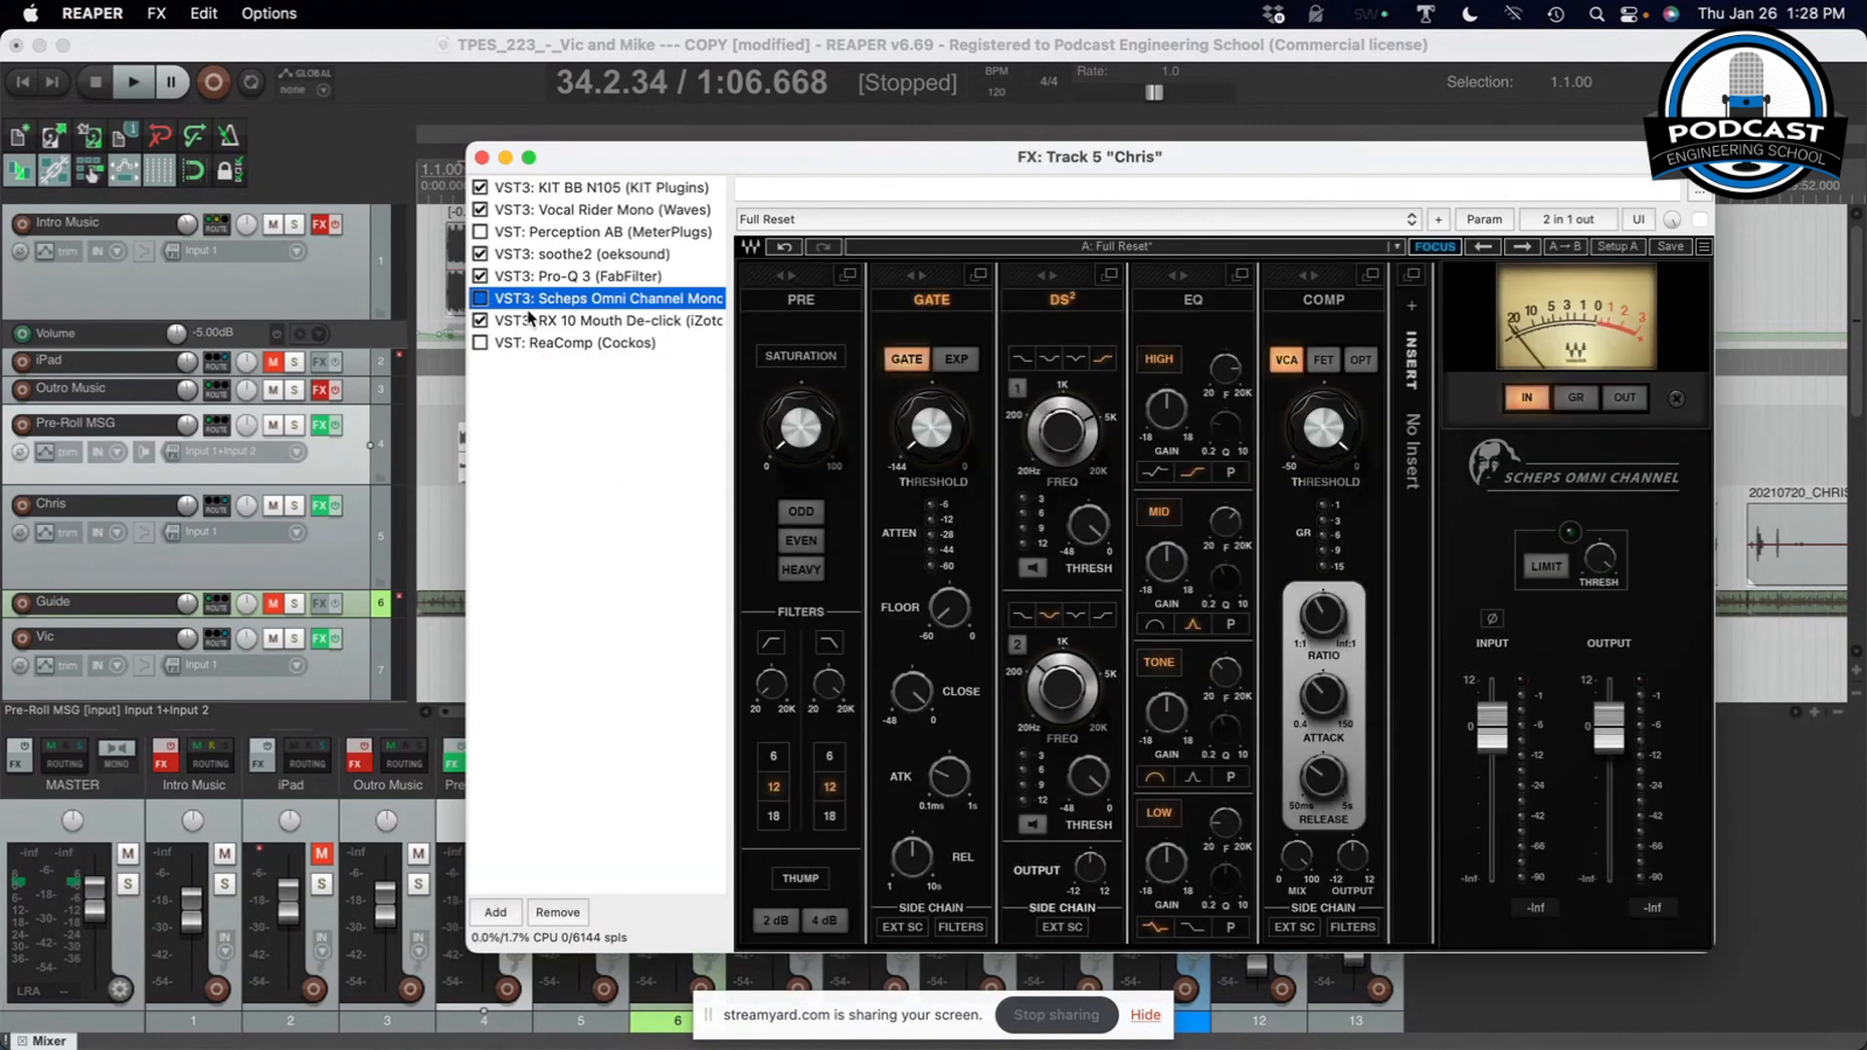
pyautogui.moveTo(1326, 426); pyautogui.dragTo(1323, 449)
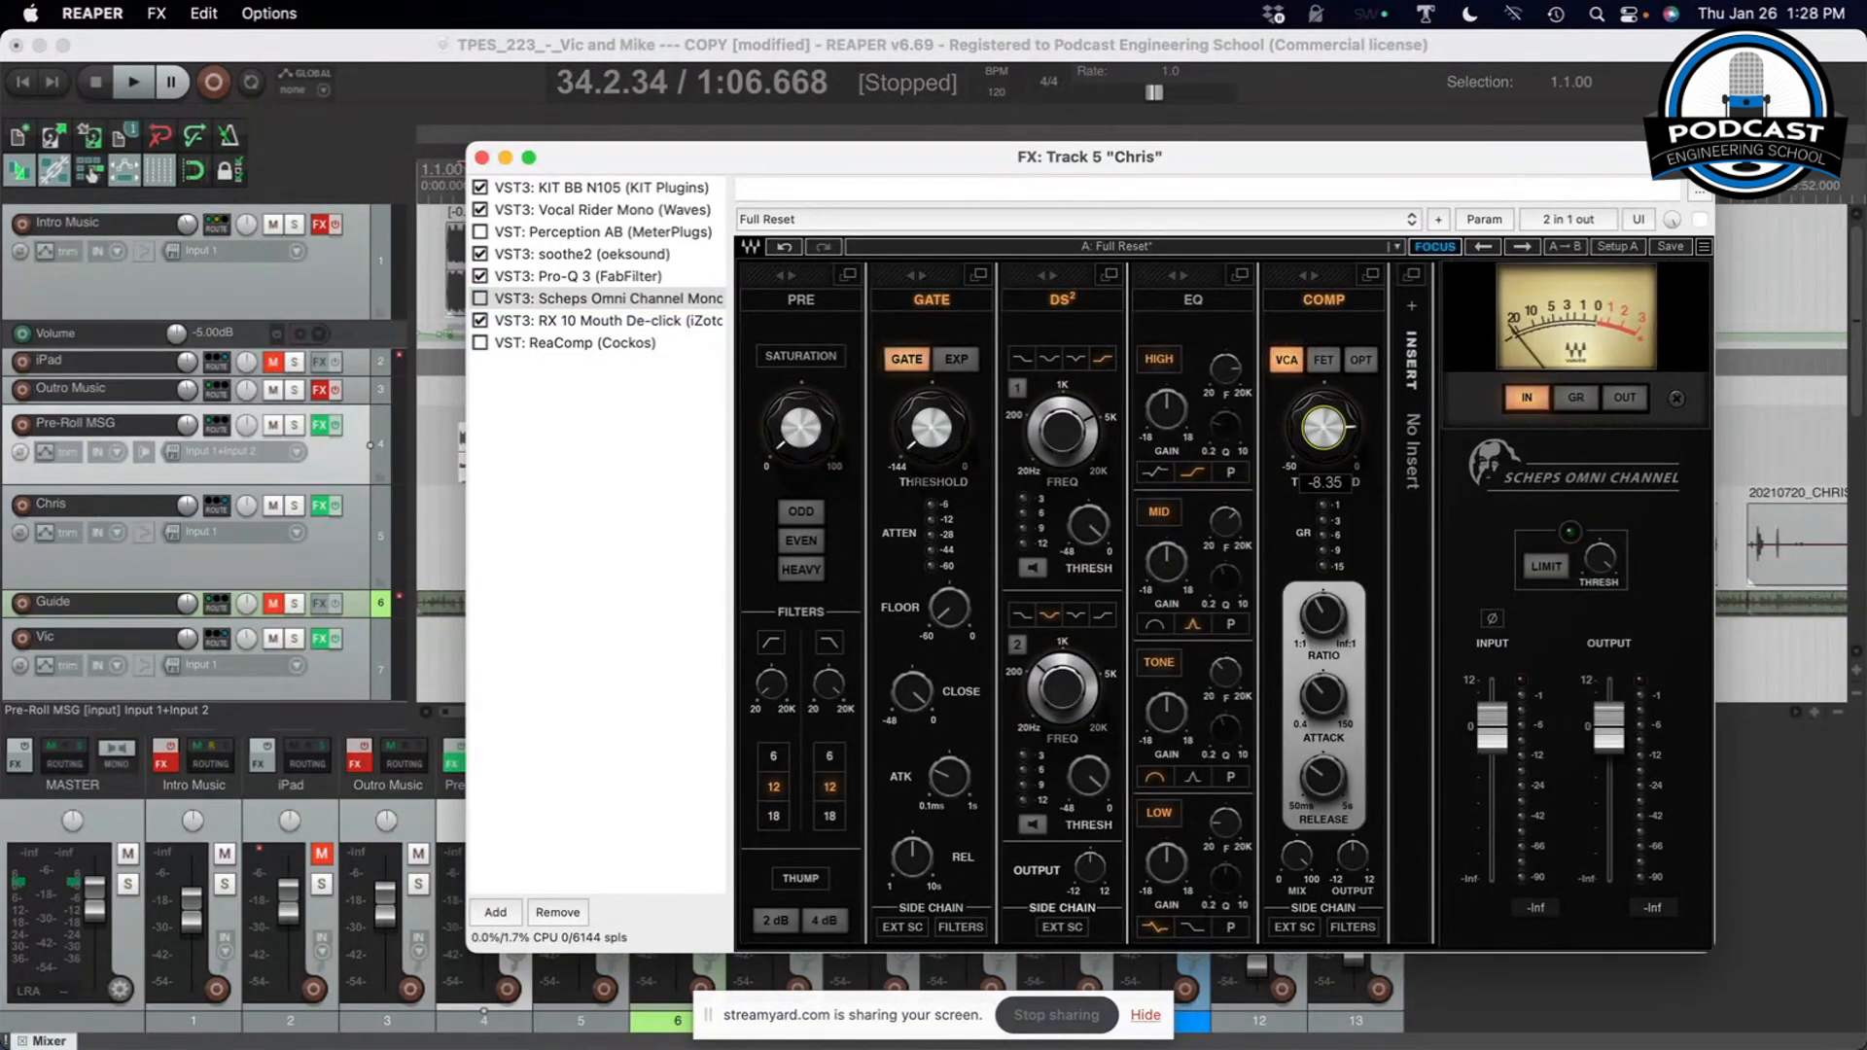
pyautogui.click(1323, 360)
pyautogui.click(1361, 360)
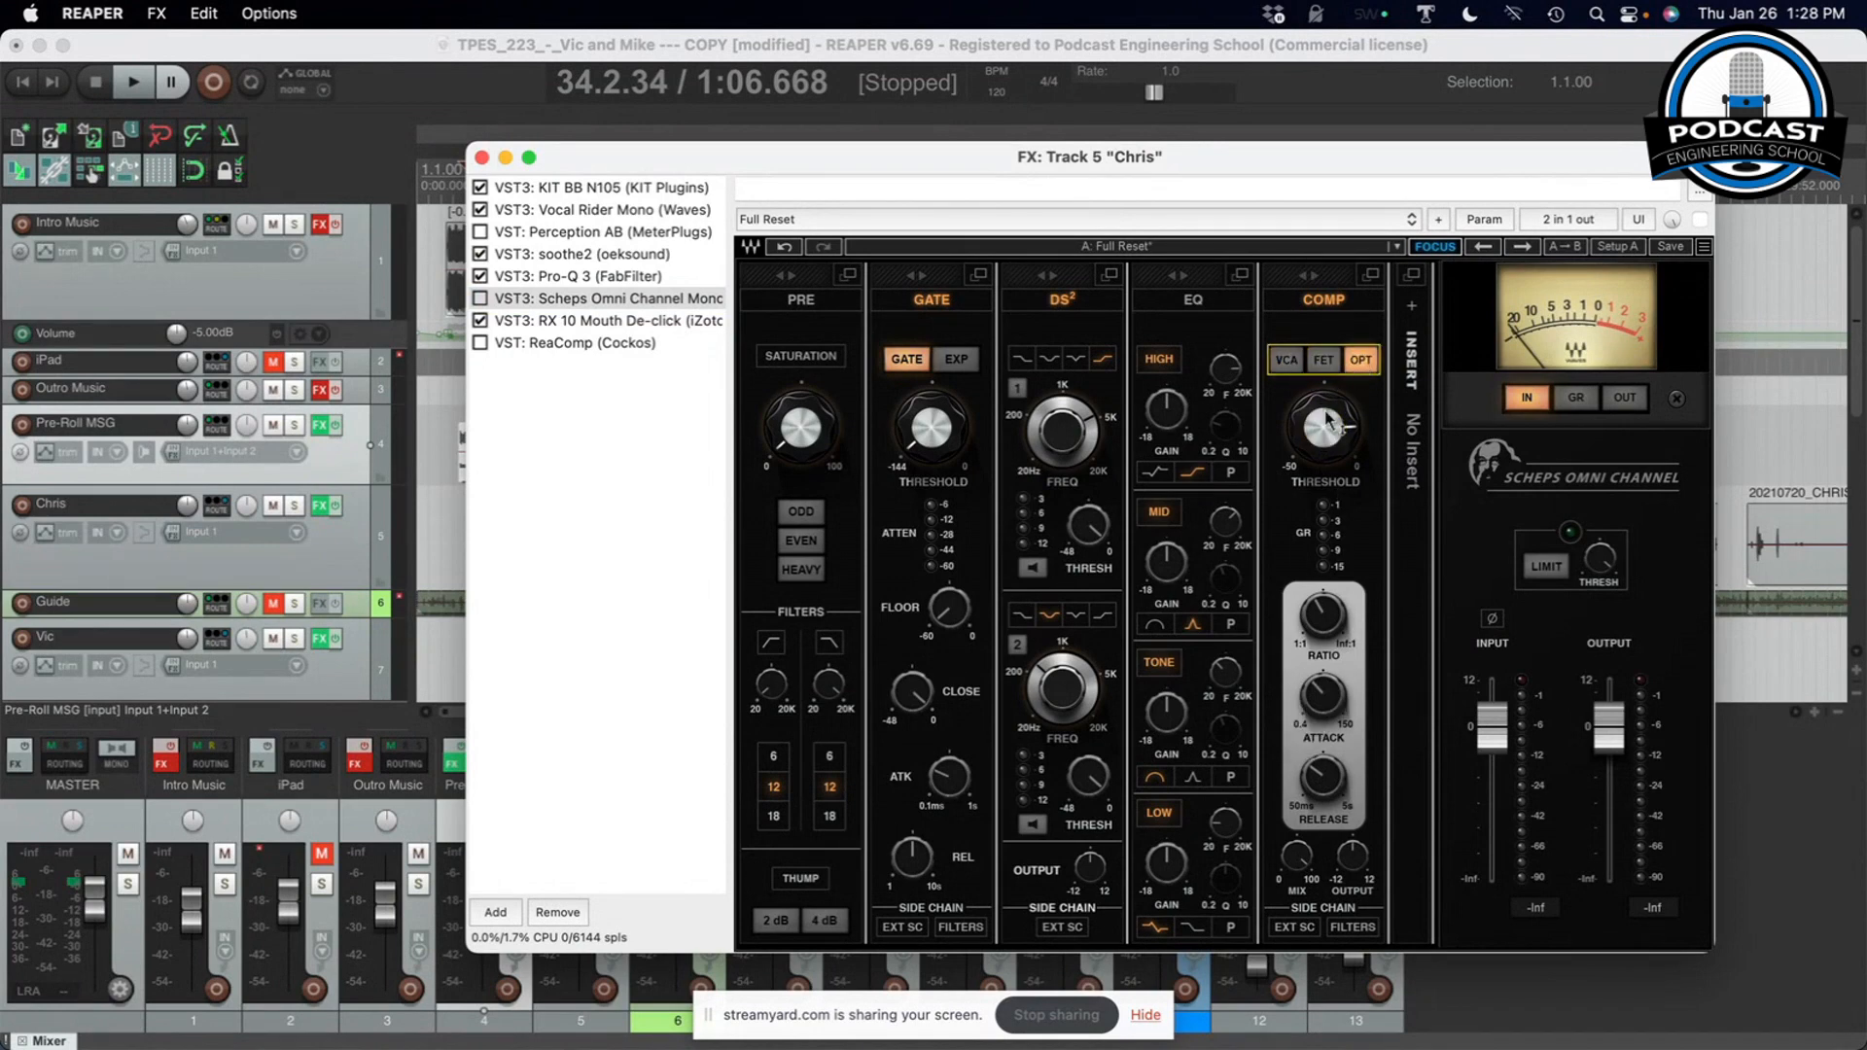
pyautogui.moveTo(1324, 428); pyautogui.dragTo(1325, 414)
pyautogui.moveTo(1296, 855); pyautogui.dragTo(1296, 878)
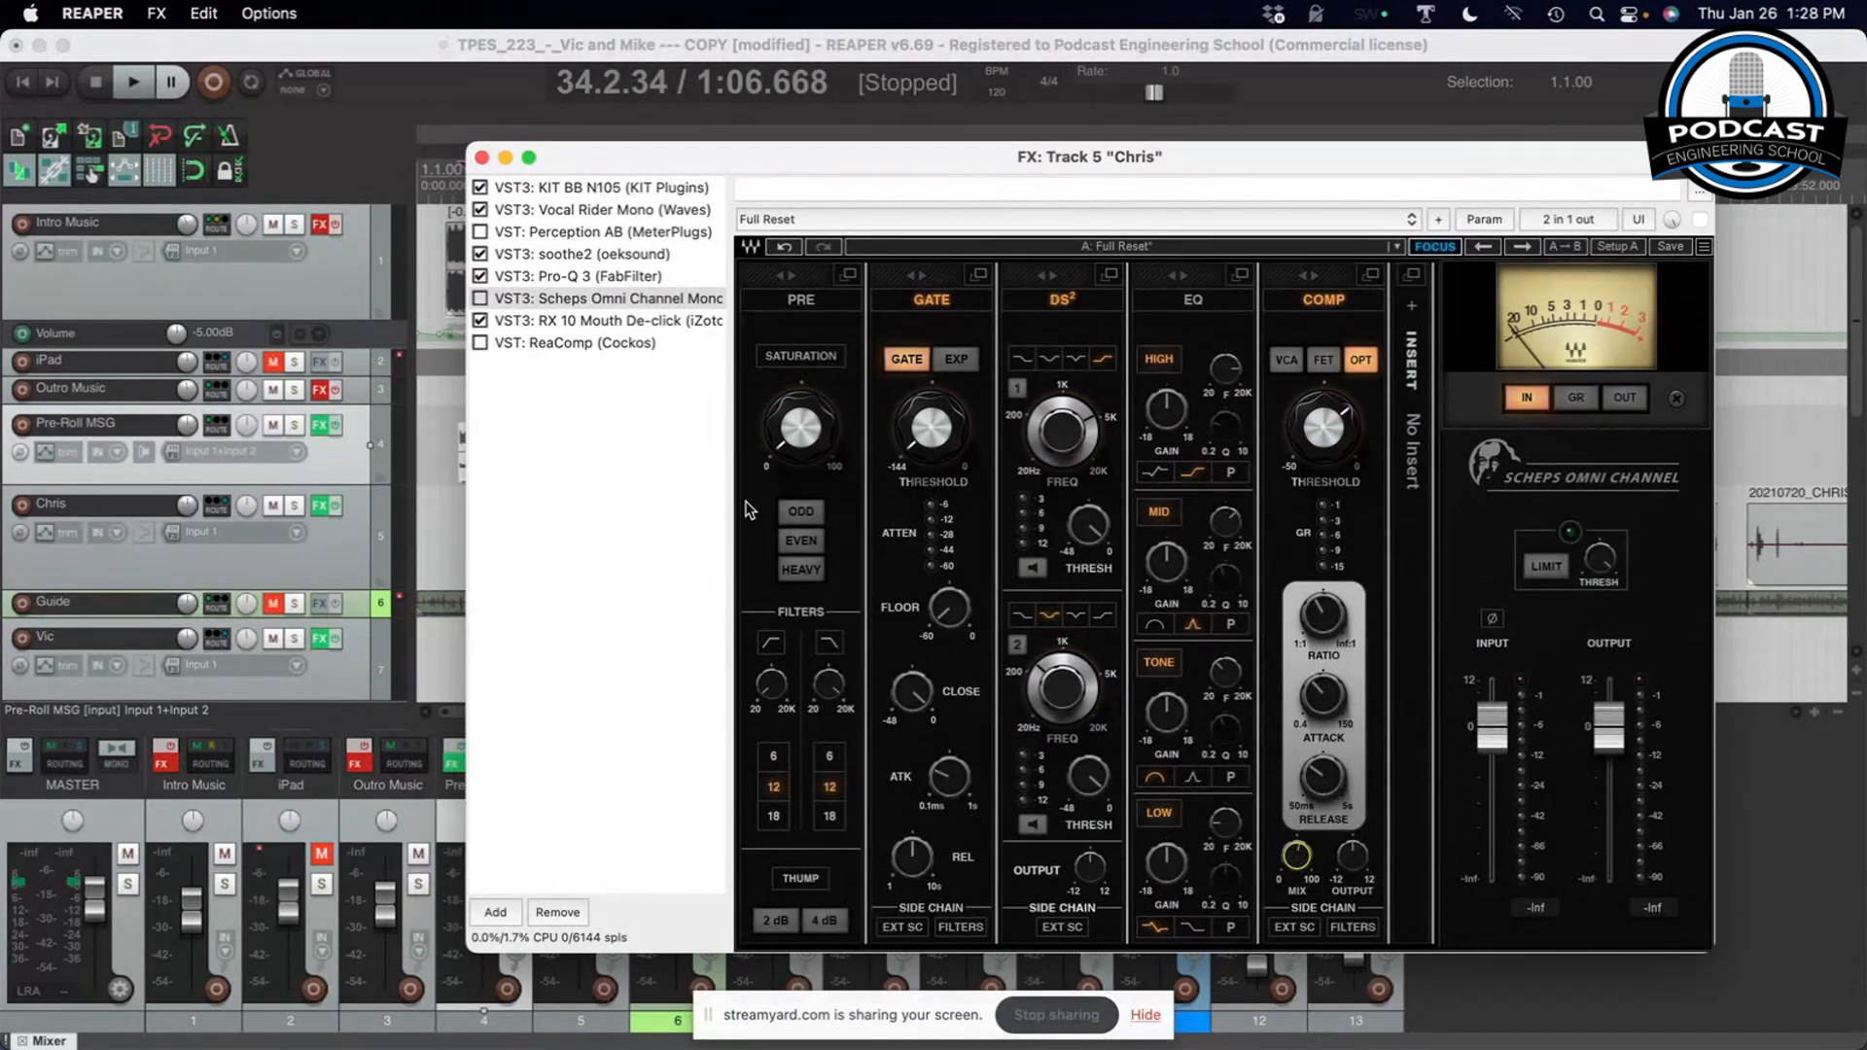
pyautogui.click(482, 158)
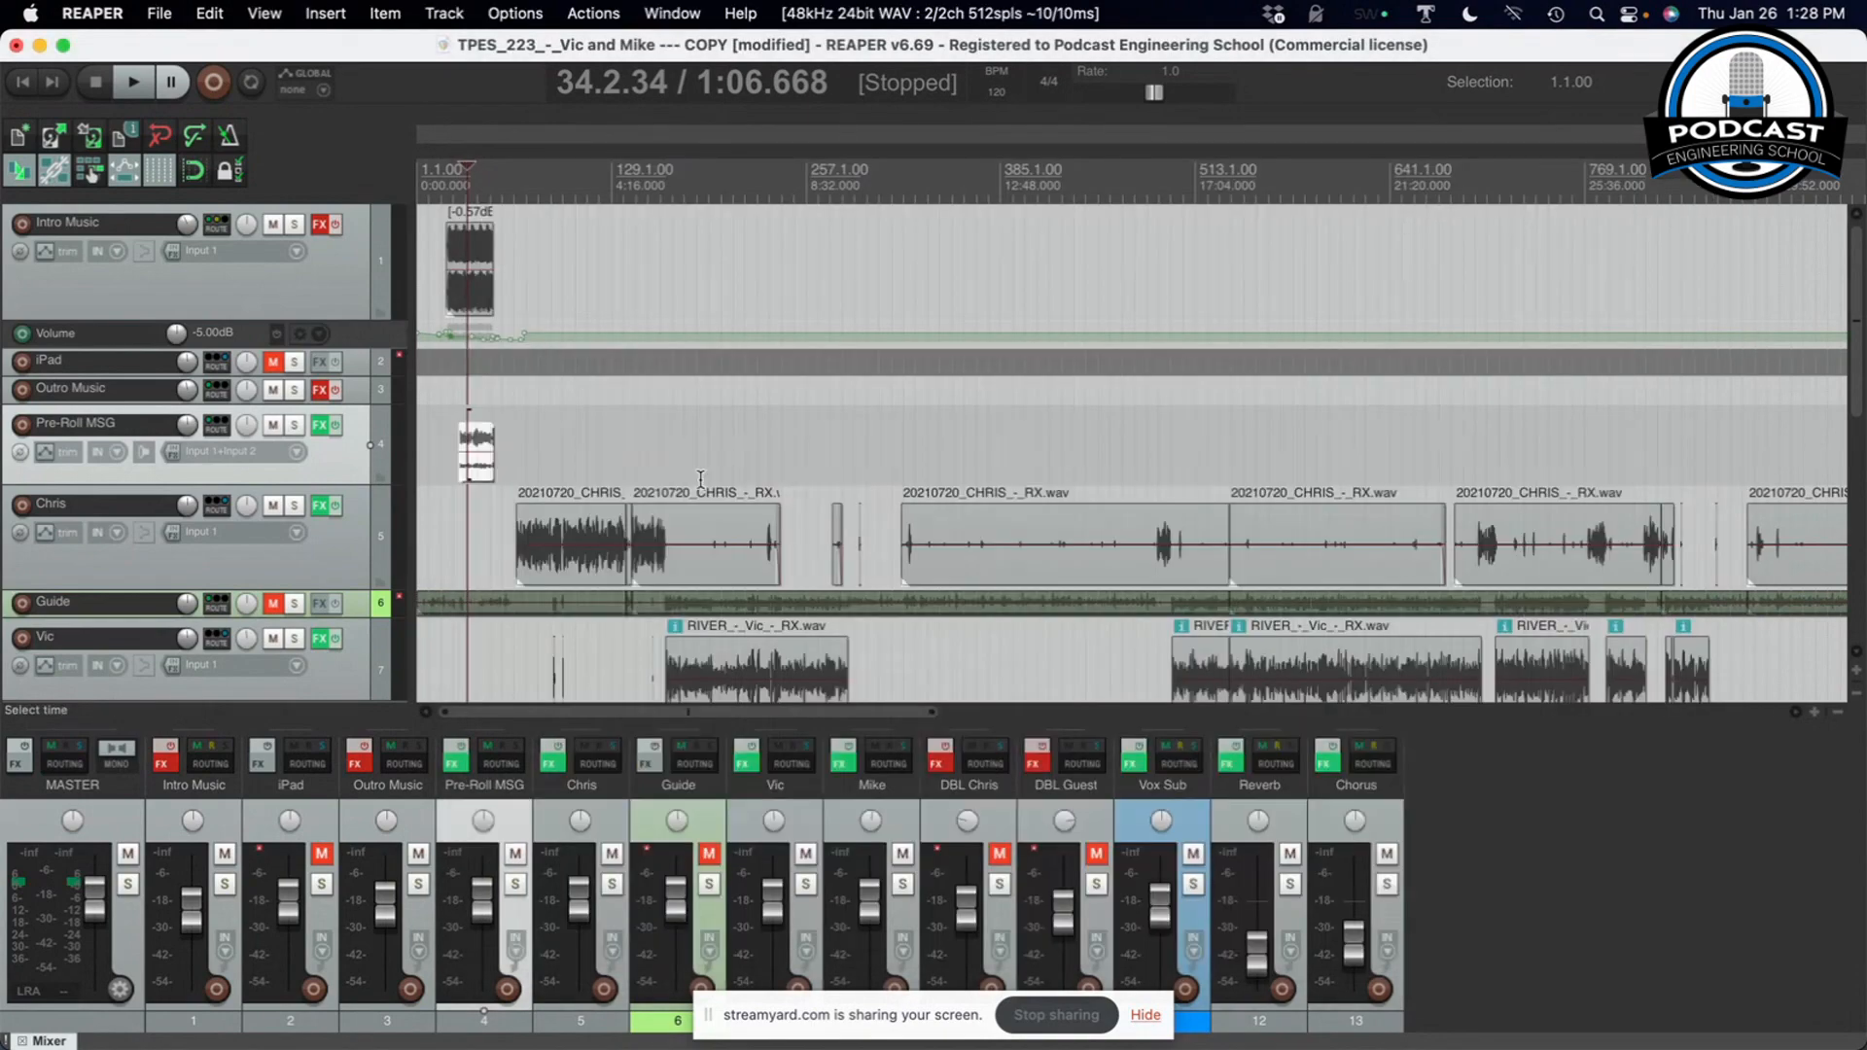
# Compare where the clips sit on the host's track and on the two guests' tracks
pyautogui.scroll(-3, 344, 291)
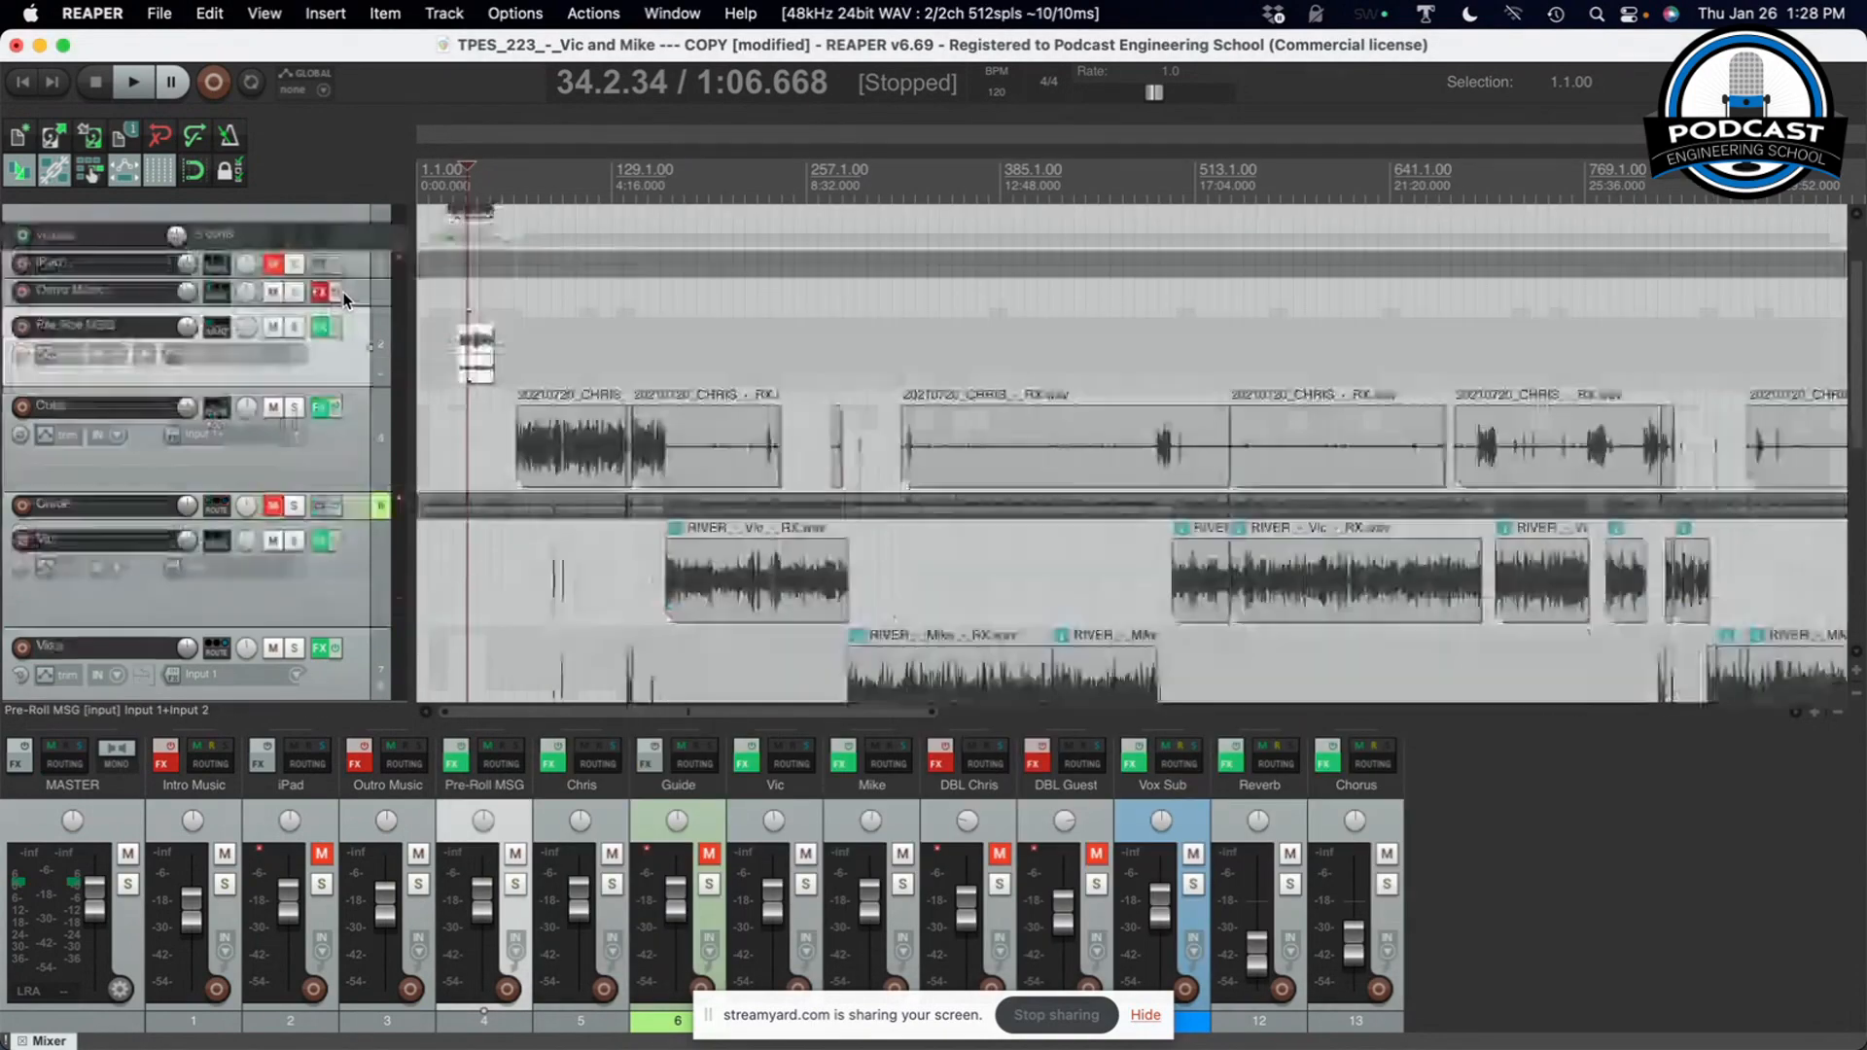
pyautogui.scroll(-2, 345, 299)
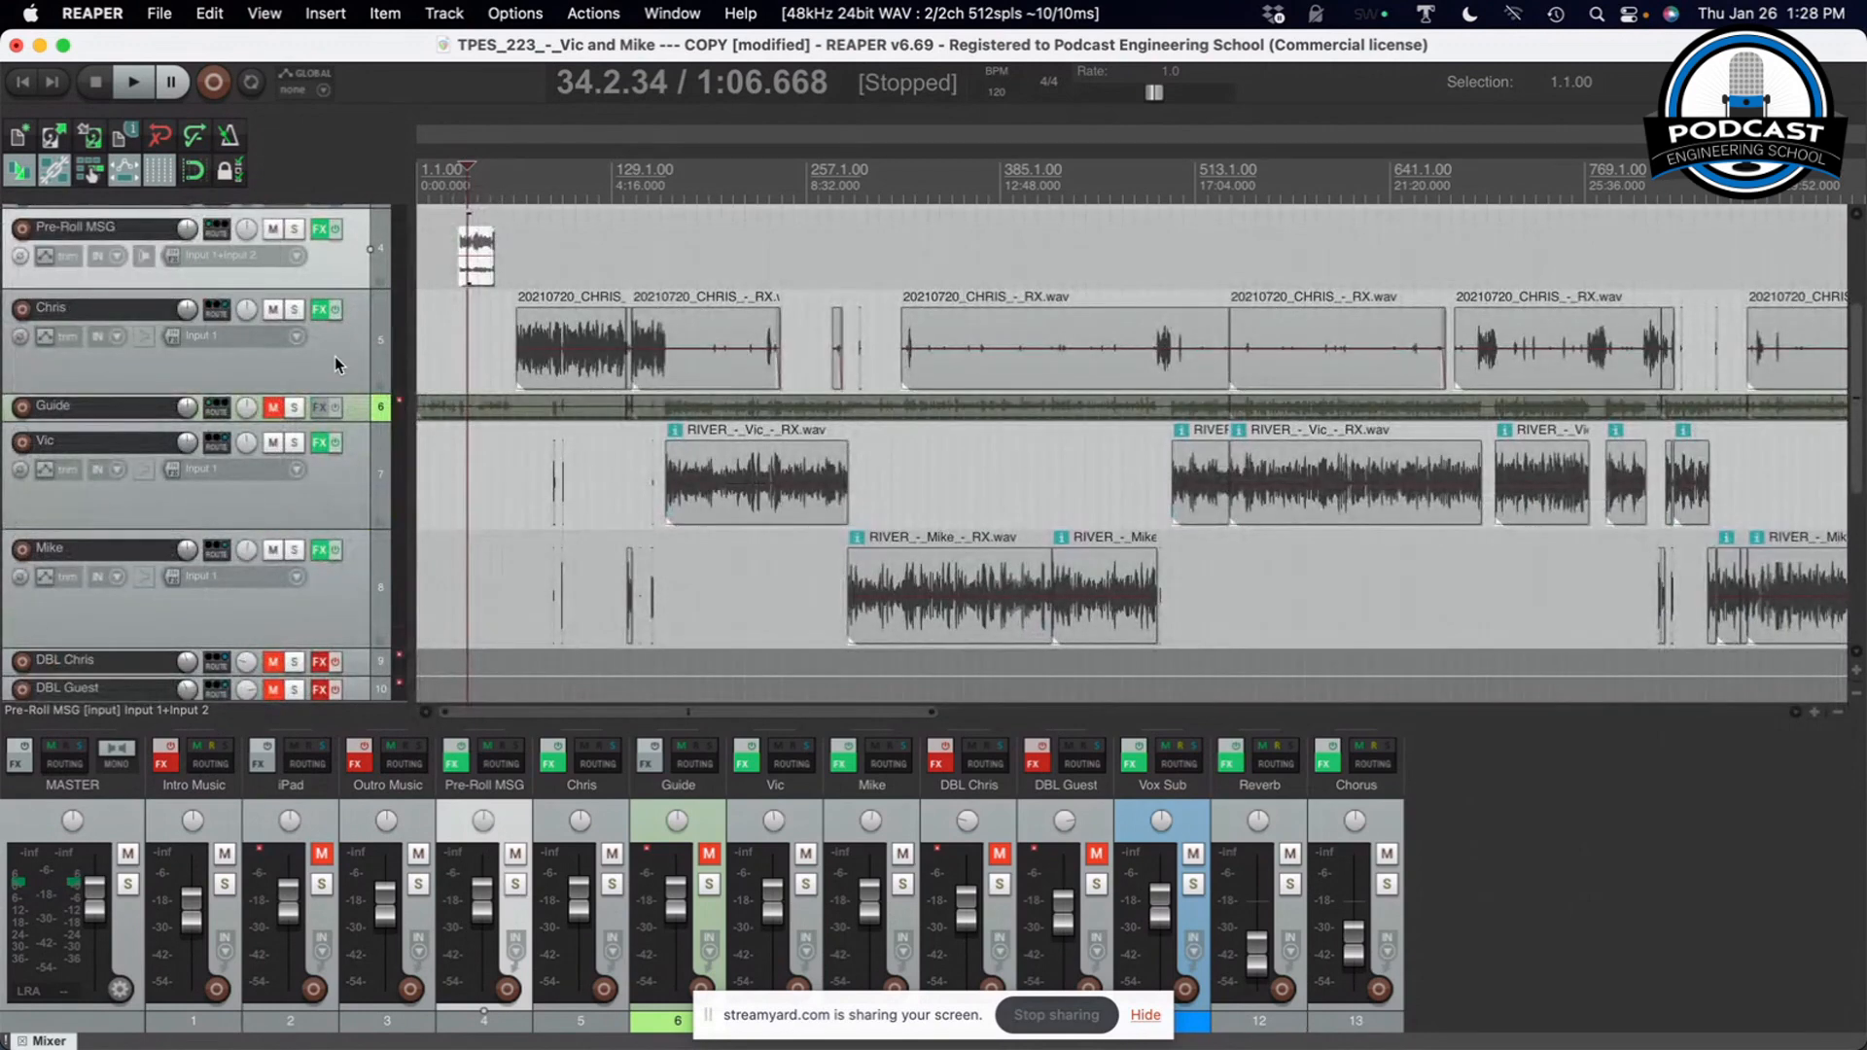
pyautogui.click(741, 474)
pyautogui.click(903, 579)
pyautogui.click(1046, 336)
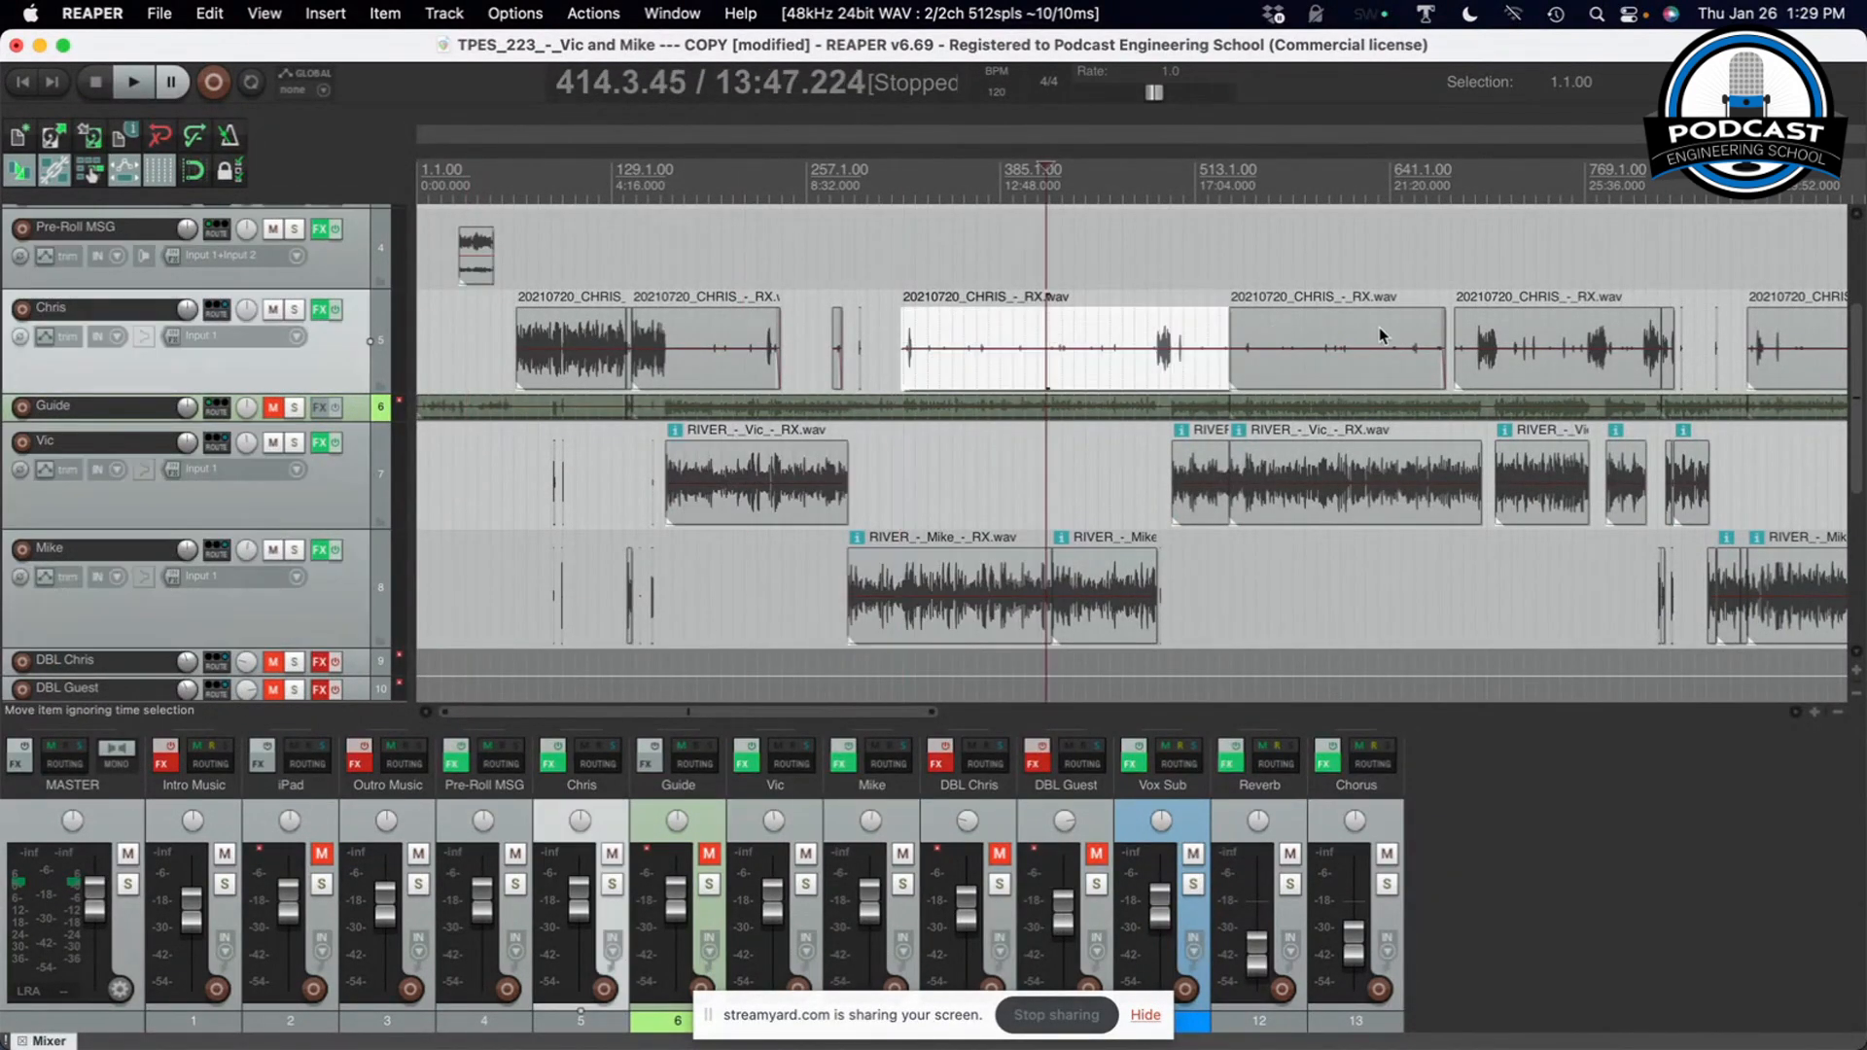
# Slightly extend the ends of the host clip finishing just before 8:32 and the long guest clip below it
pyautogui.click(889, 487)
pyautogui.scroll(3, 889, 487)
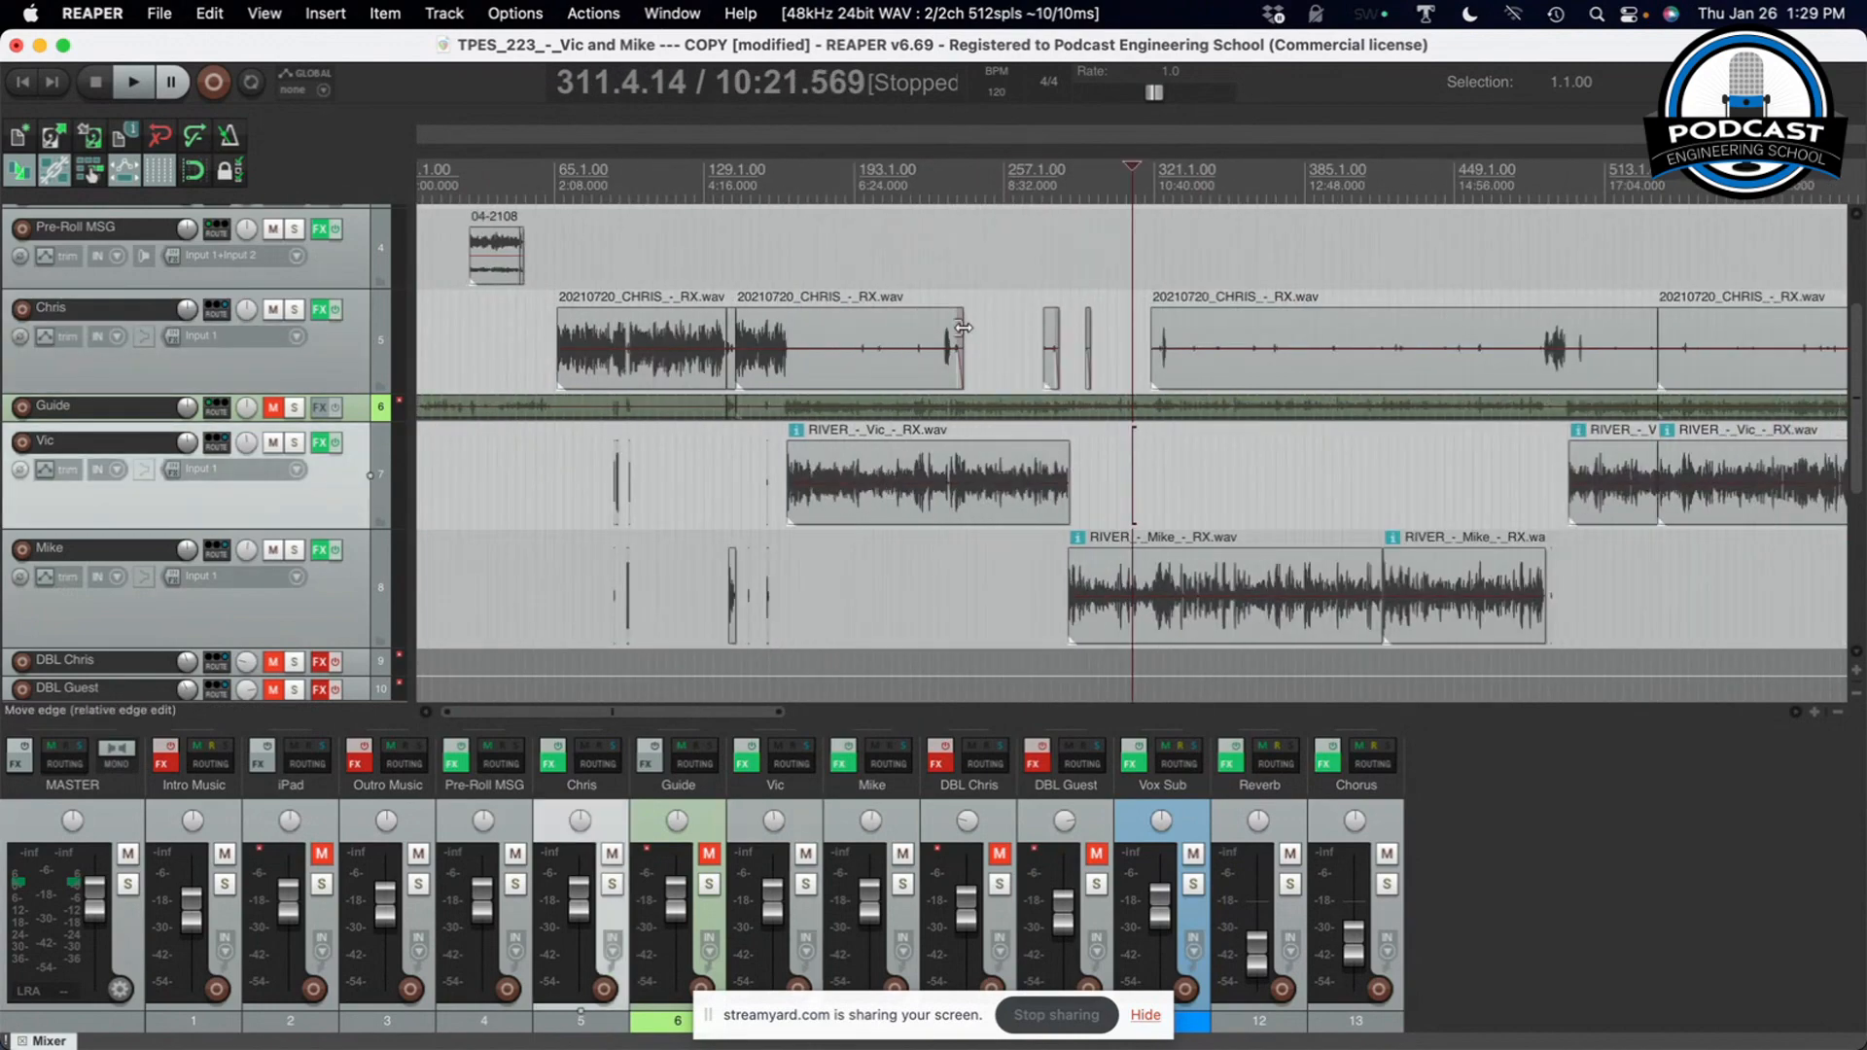
pyautogui.moveTo(963, 328); pyautogui.dragTo(969, 381)
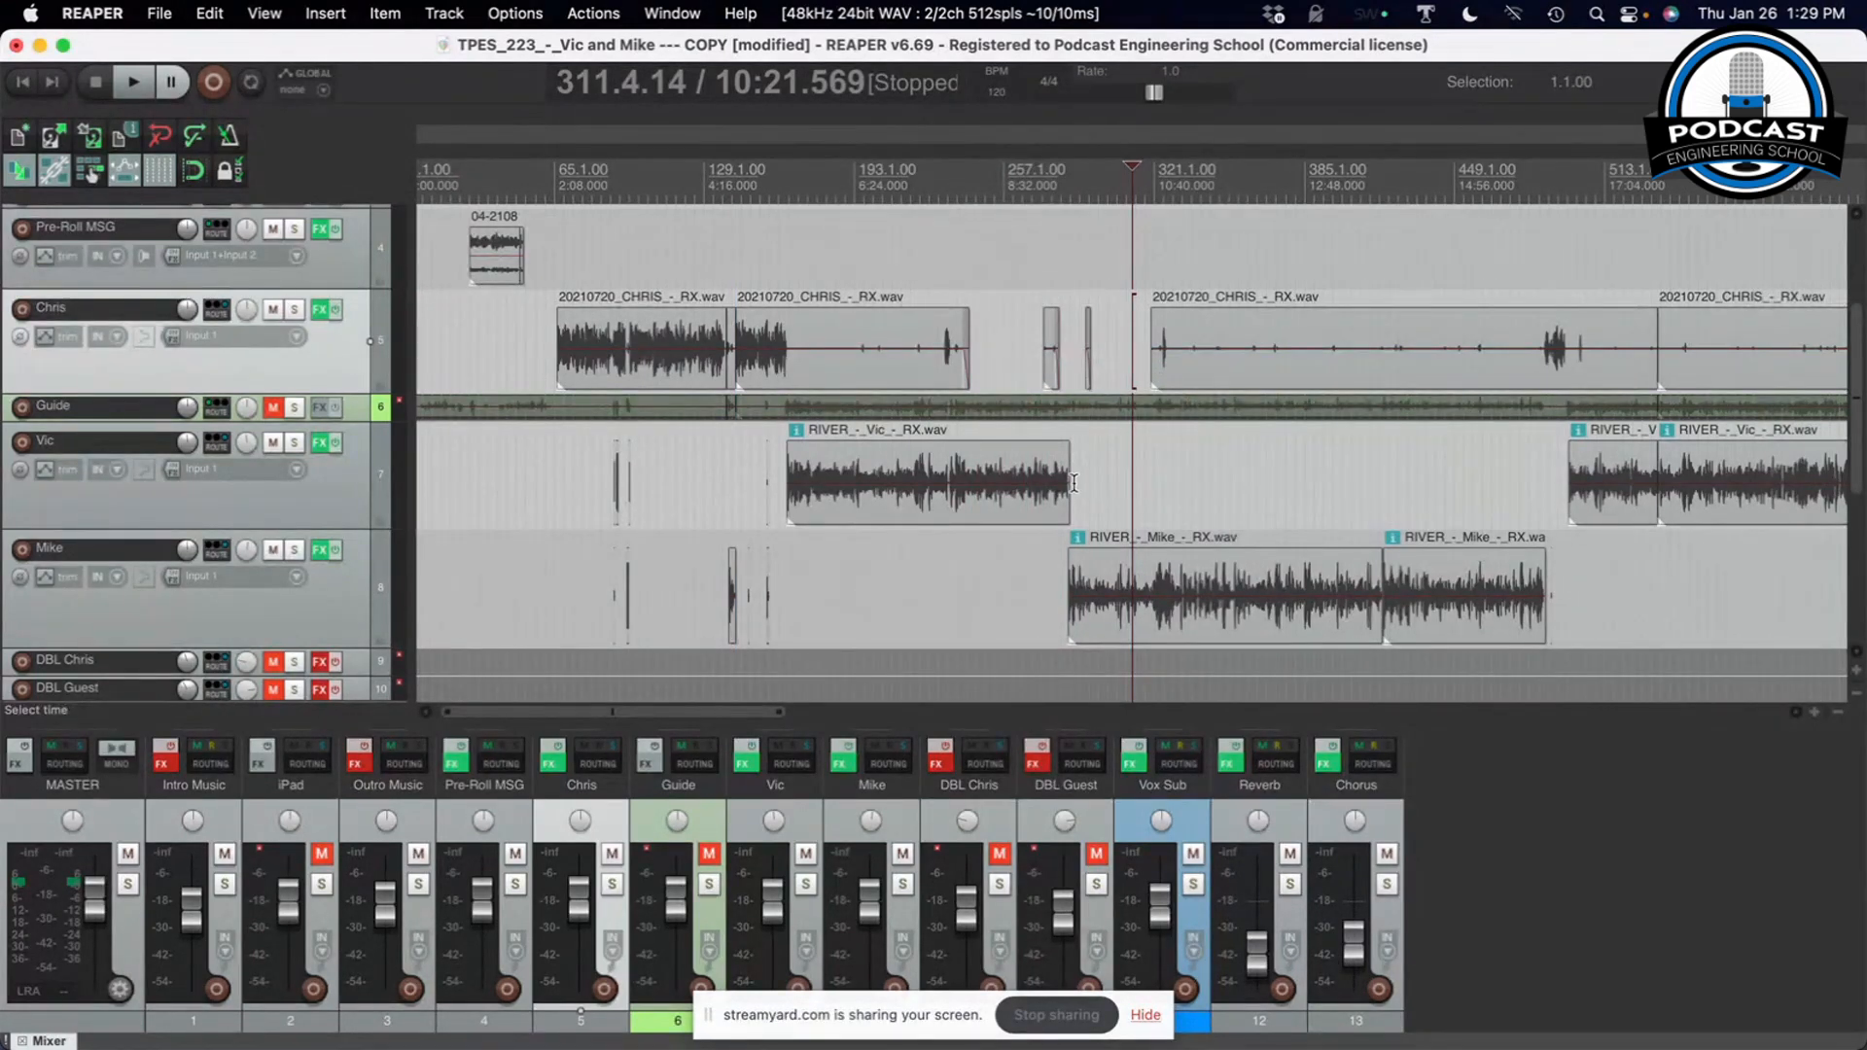
pyautogui.moveTo(1073, 484)
pyautogui.mouseDown()
pyautogui.moveTo(1547, 511)
pyautogui.moveTo(1052, 498)
pyautogui.moveTo(1078, 515)
pyautogui.mouseUp()
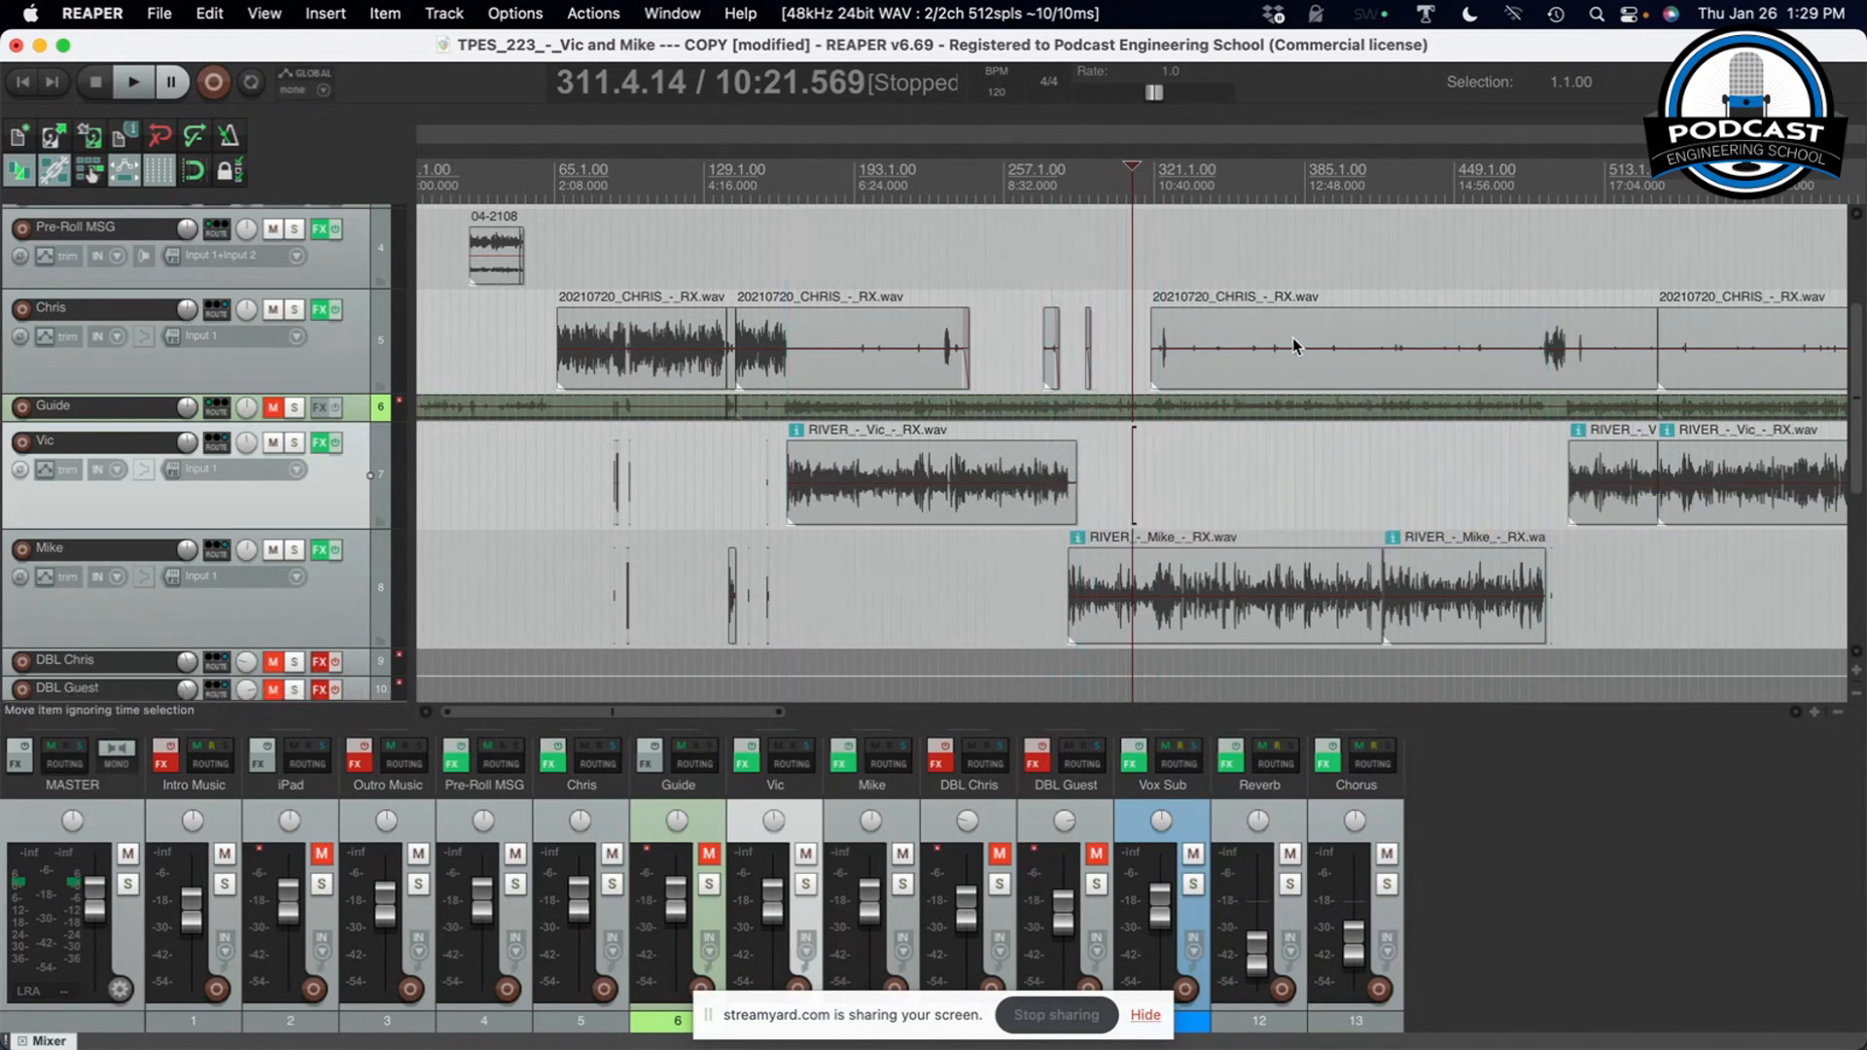
# Select the host's long, mostly silent clip, make its track taller, and place the edit cursor at about 11:34
pyautogui.click(1297, 370)
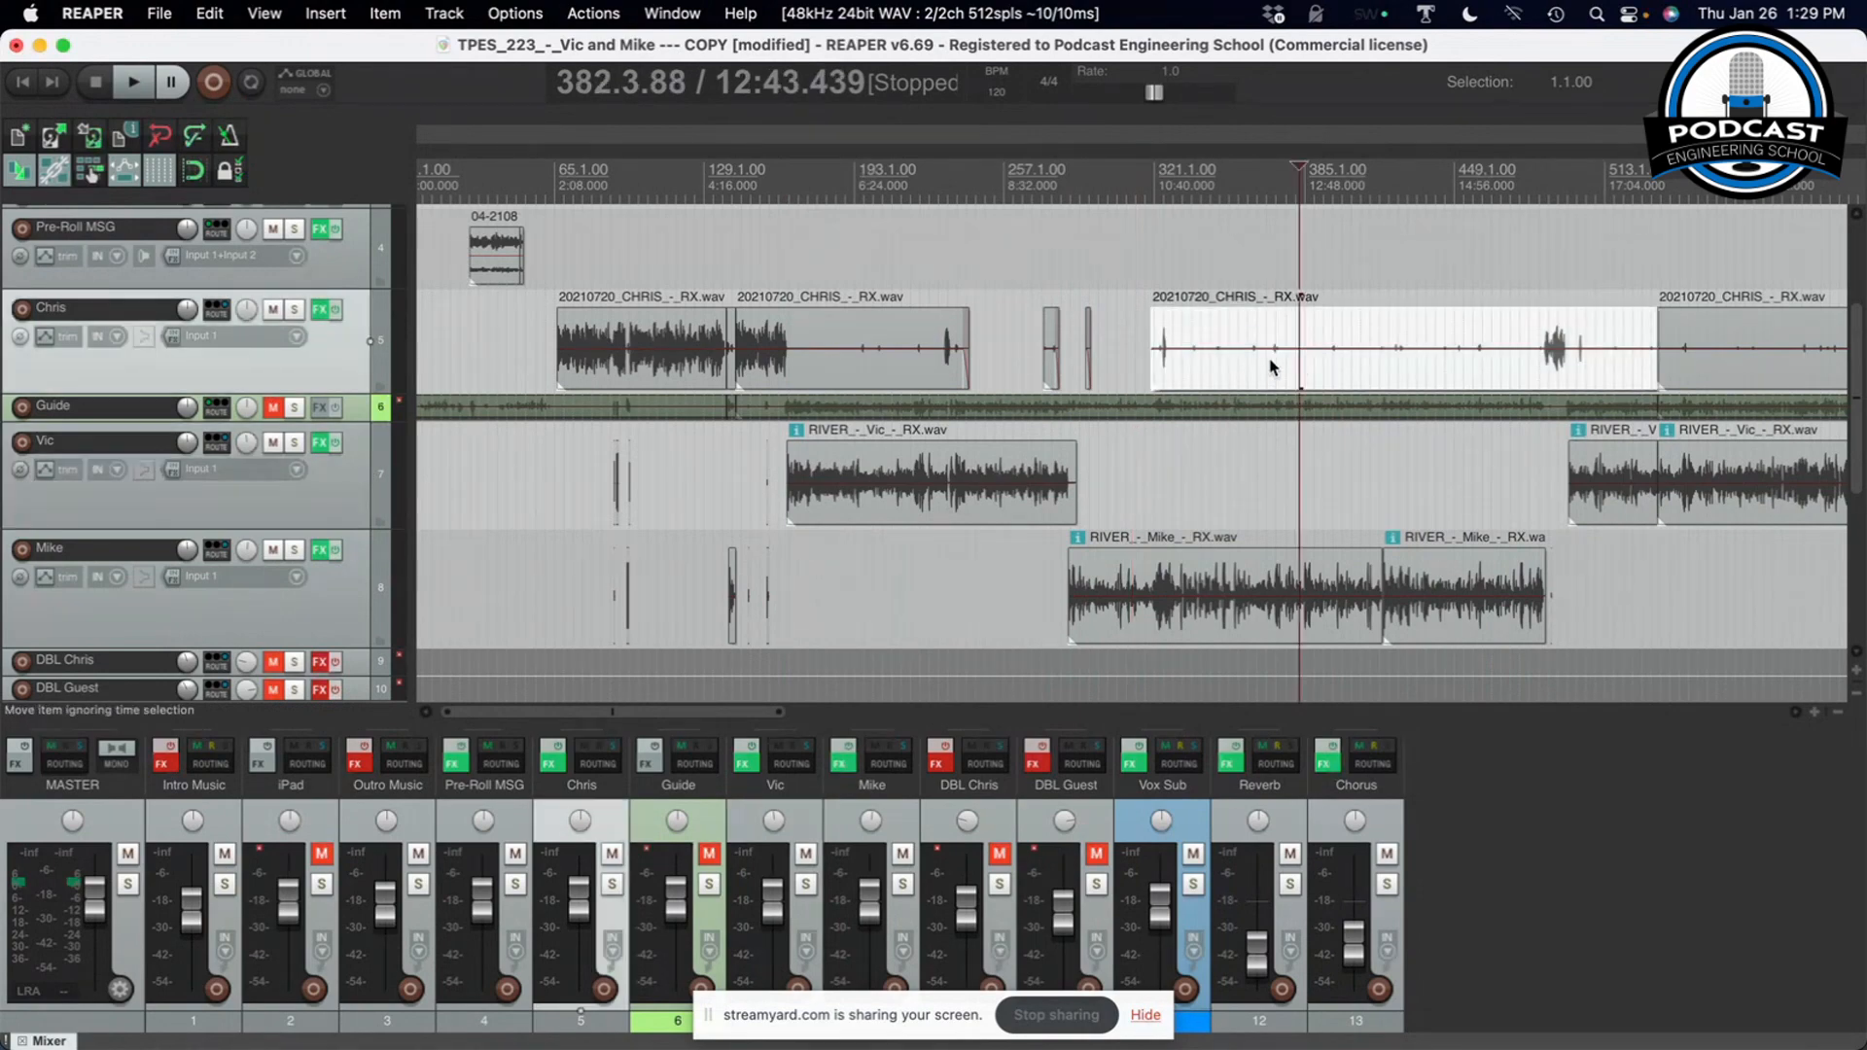
pyautogui.scroll(3, 1270, 370)
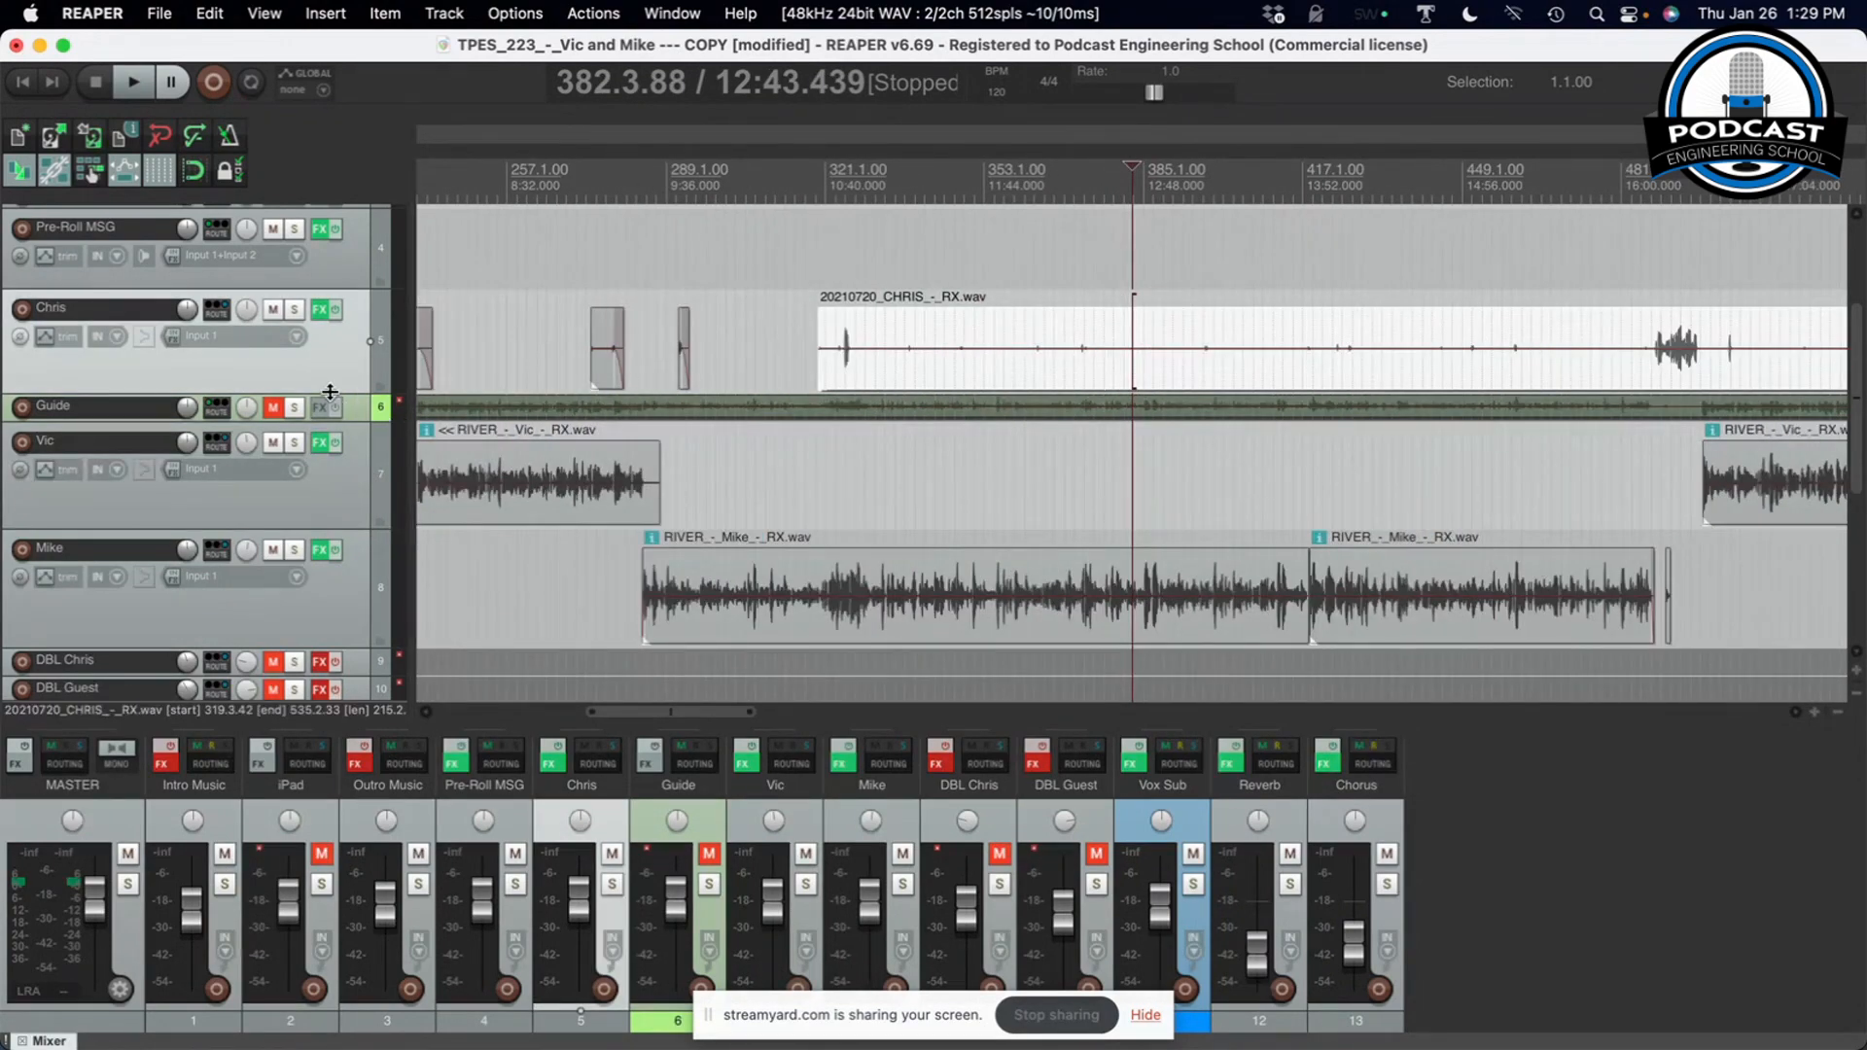
pyautogui.moveTo(333, 395); pyautogui.dragTo(332, 535)
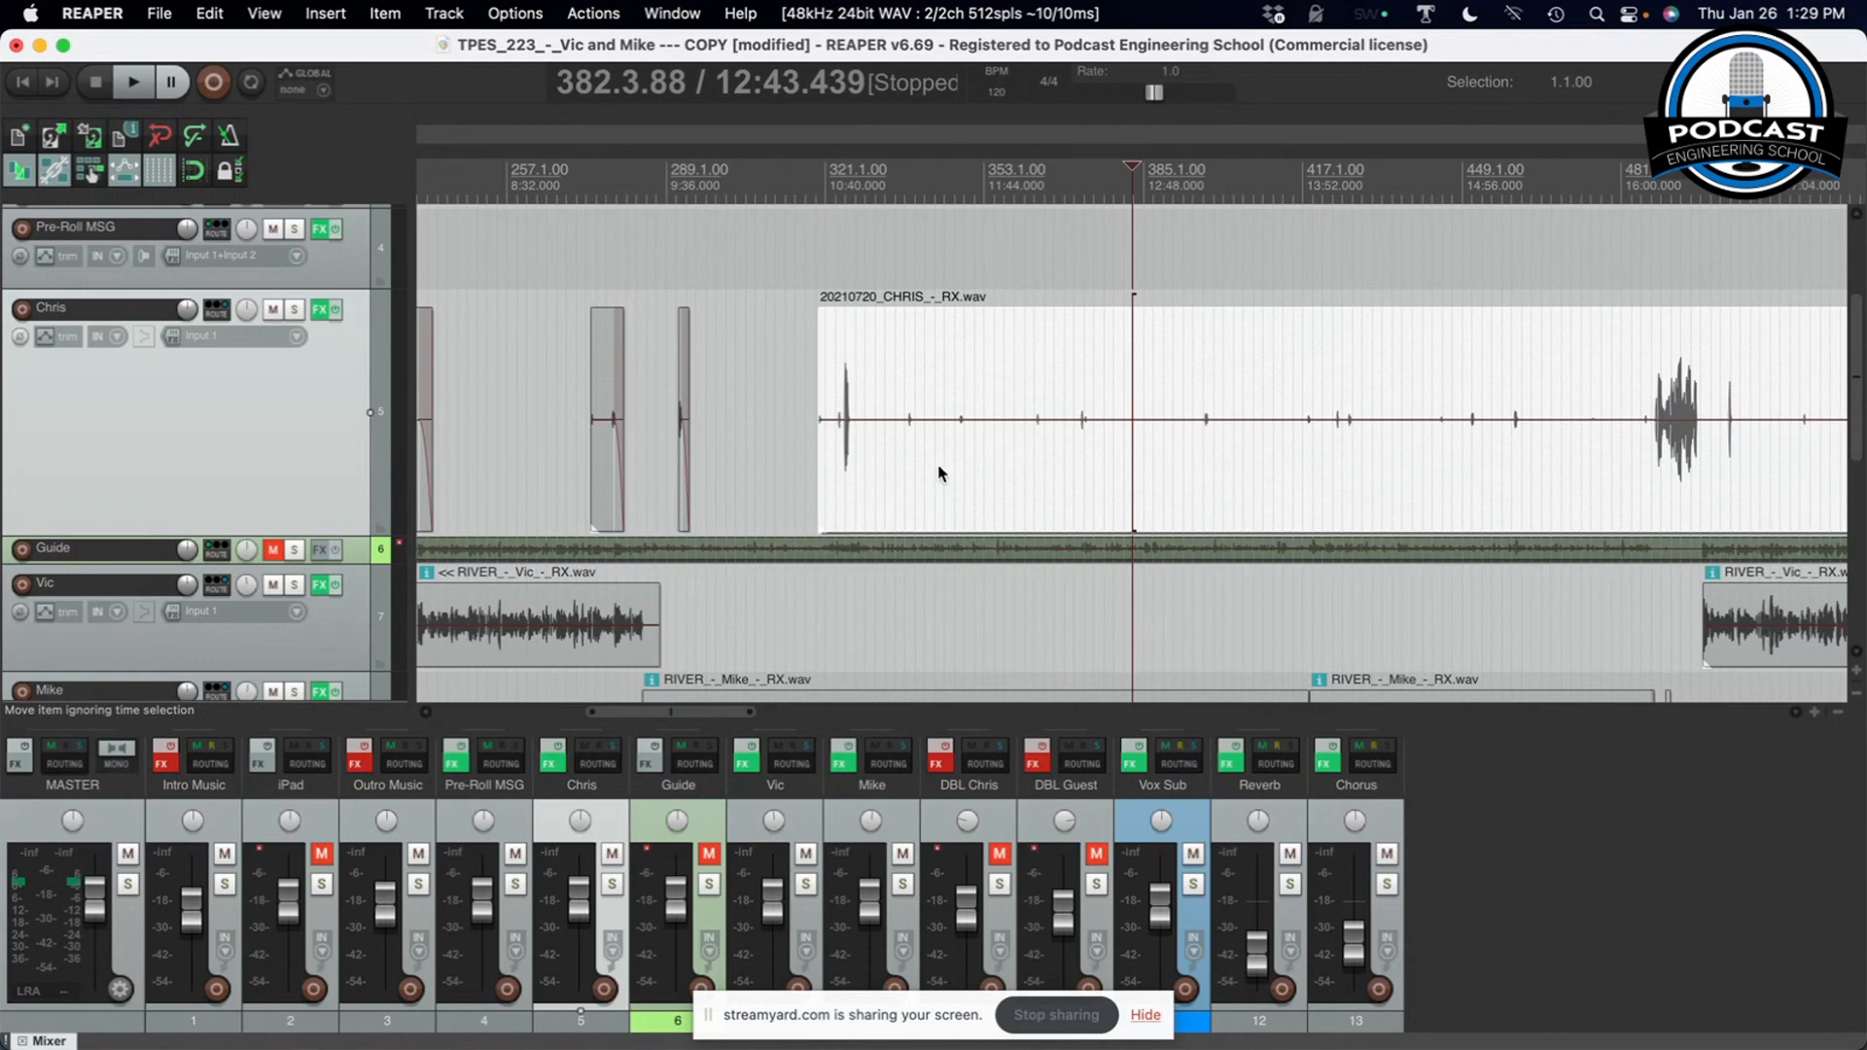
pyautogui.click(912, 451)
pyautogui.click(962, 460)
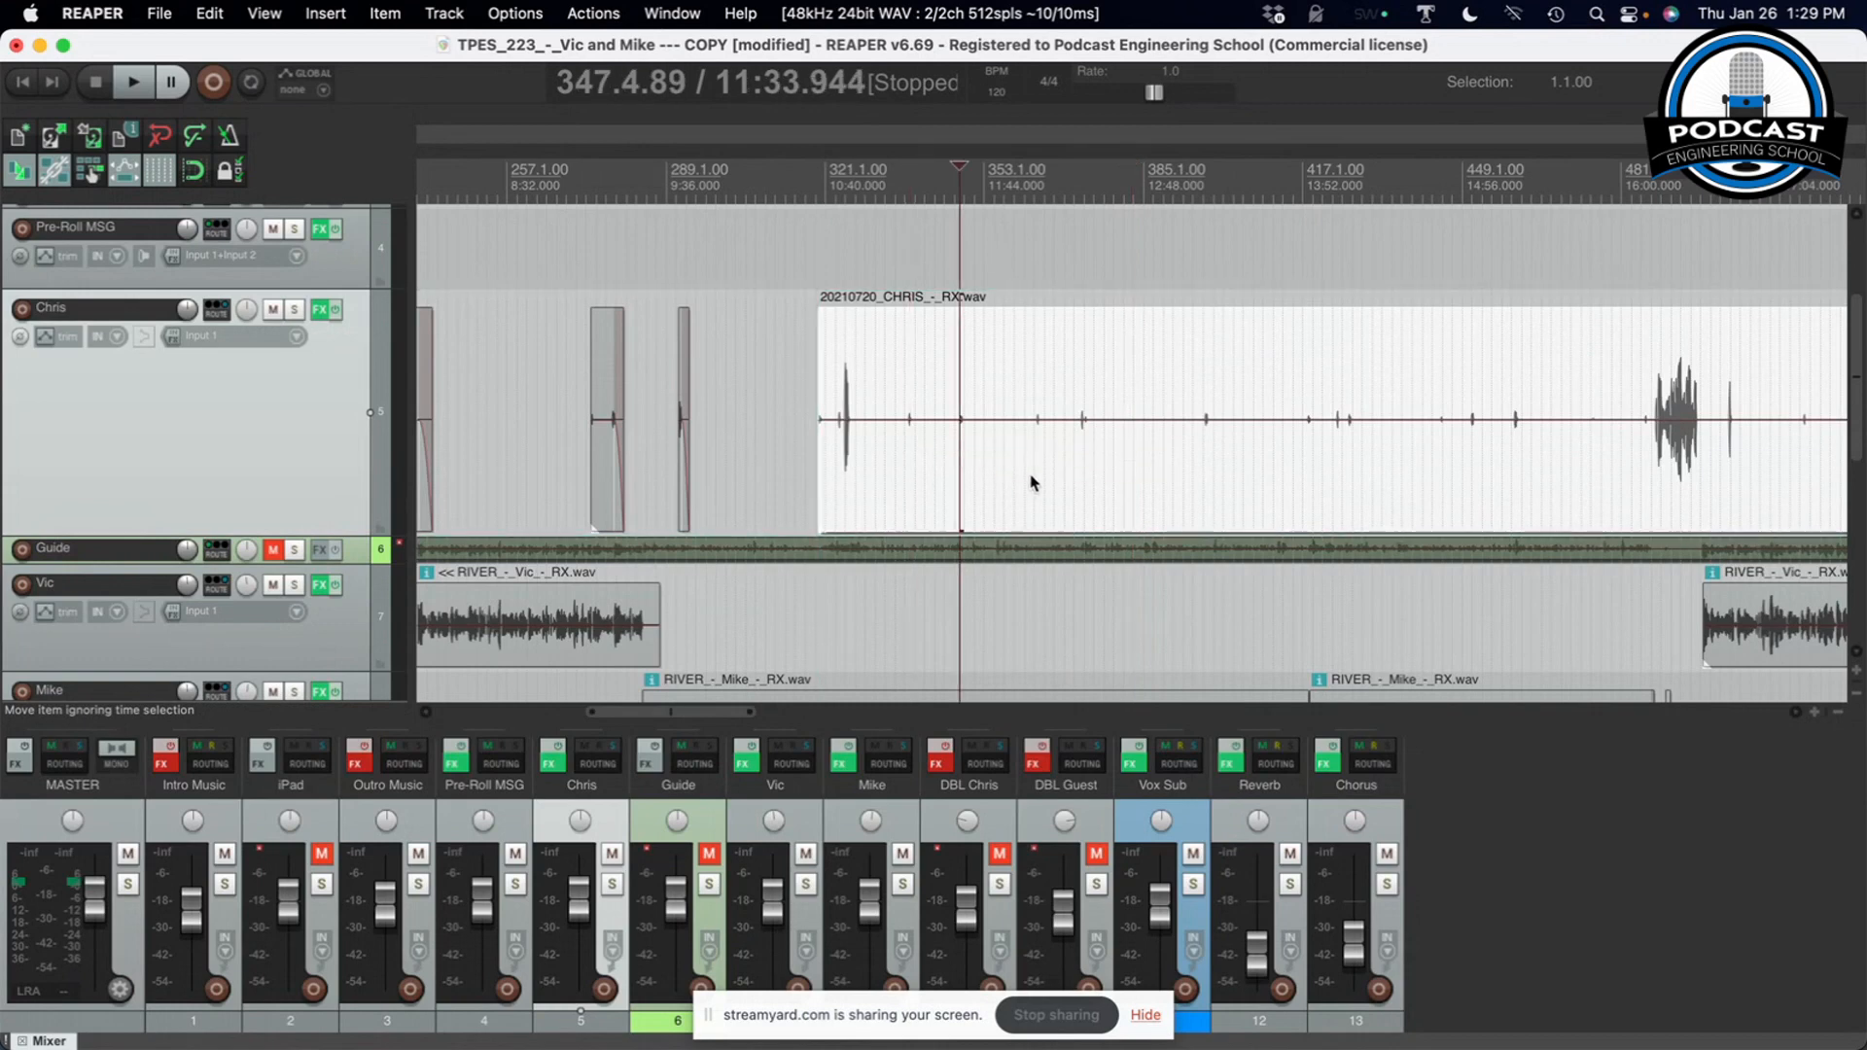
# Place the edit cursor at several points along the host's long clip, ending at about 15:02, and make the host's track shorter
pyautogui.click(1042, 472)
pyautogui.click(1207, 474)
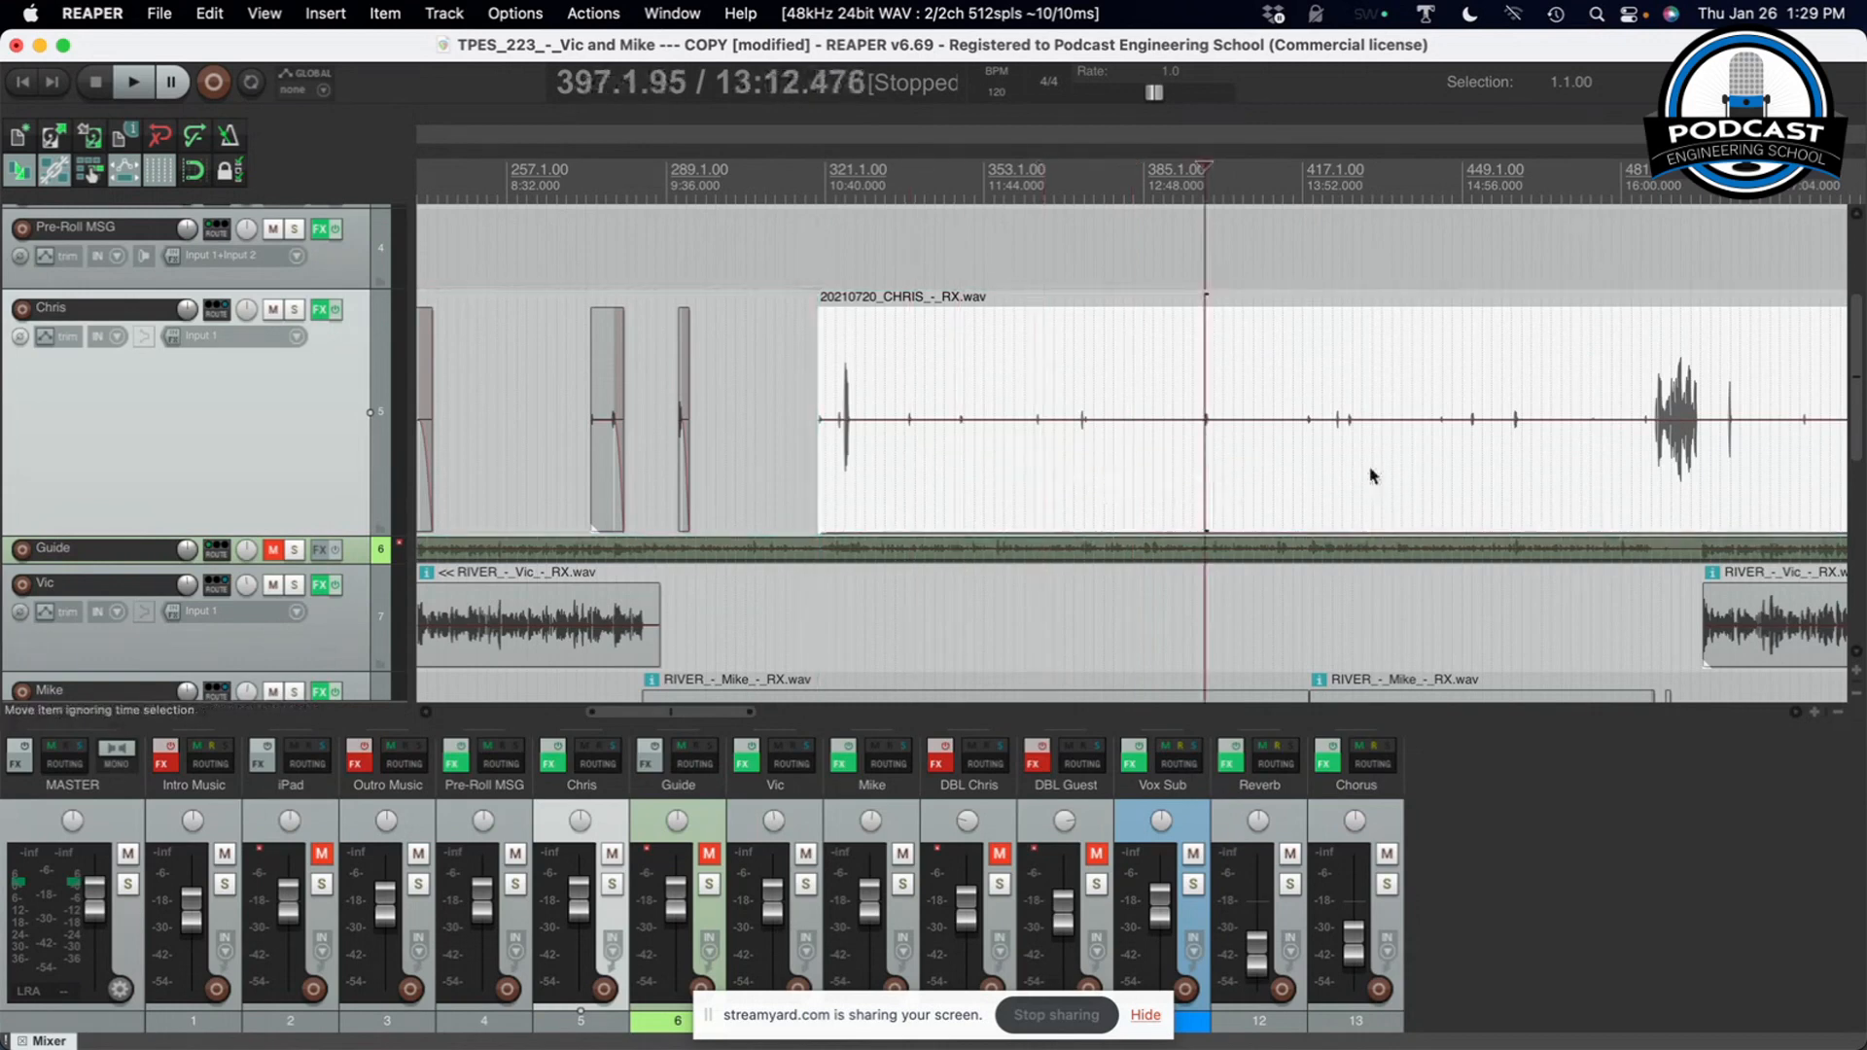
pyautogui.click(1327, 460)
pyautogui.click(1478, 466)
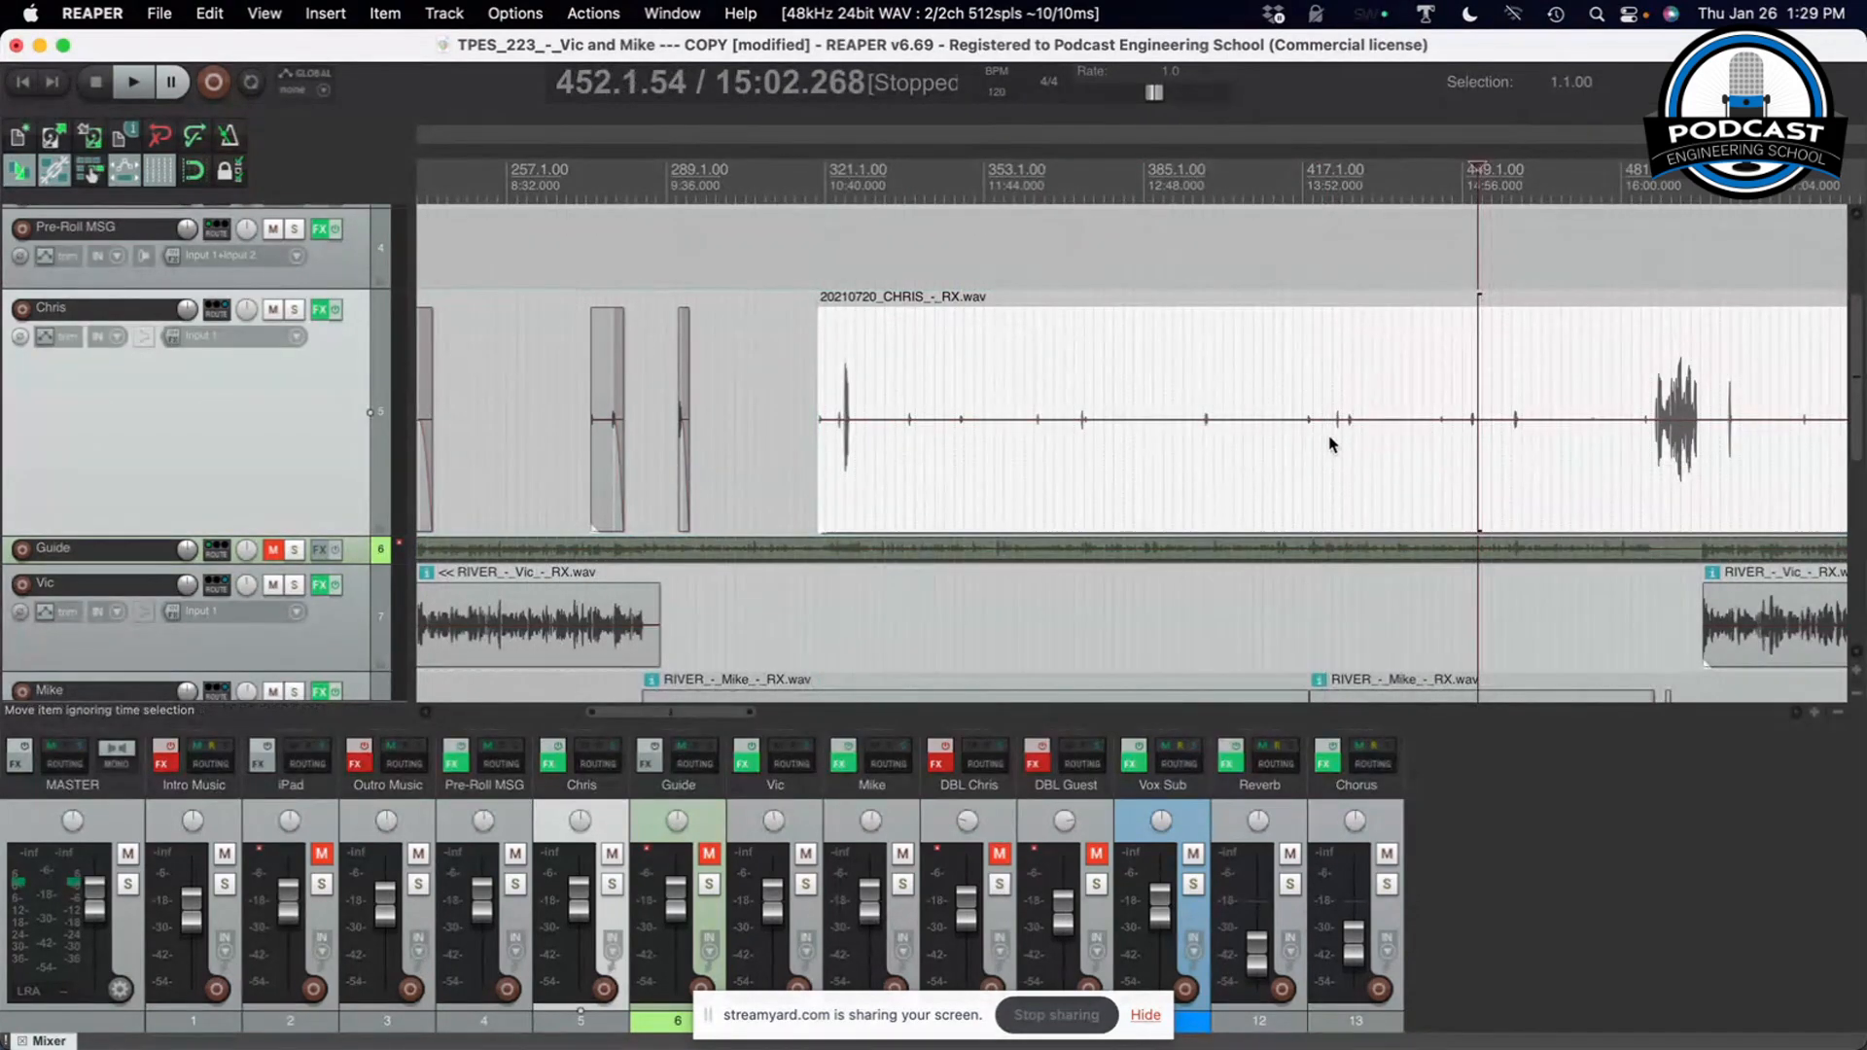
pyautogui.hscroll(5, 1331, 443)
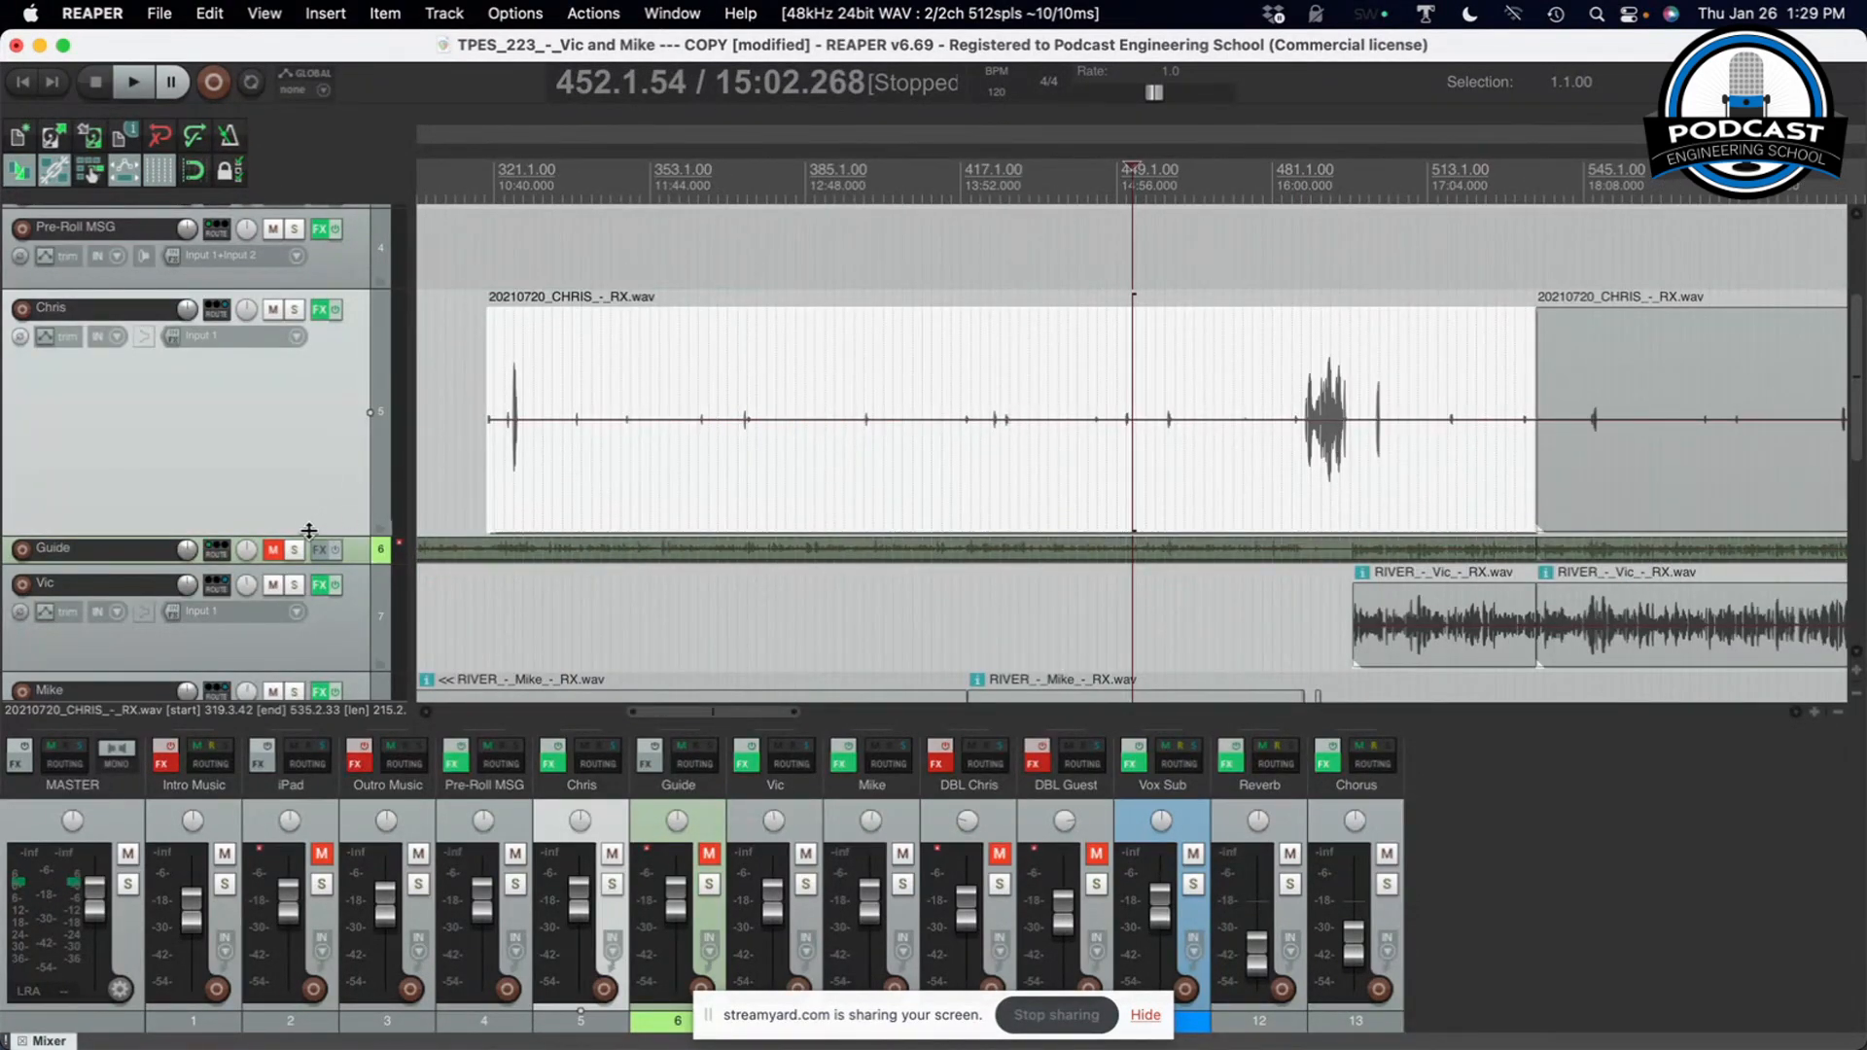
pyautogui.moveTo(309, 530); pyautogui.dragTo(310, 398)
pyautogui.scroll(-5, 808, 498)
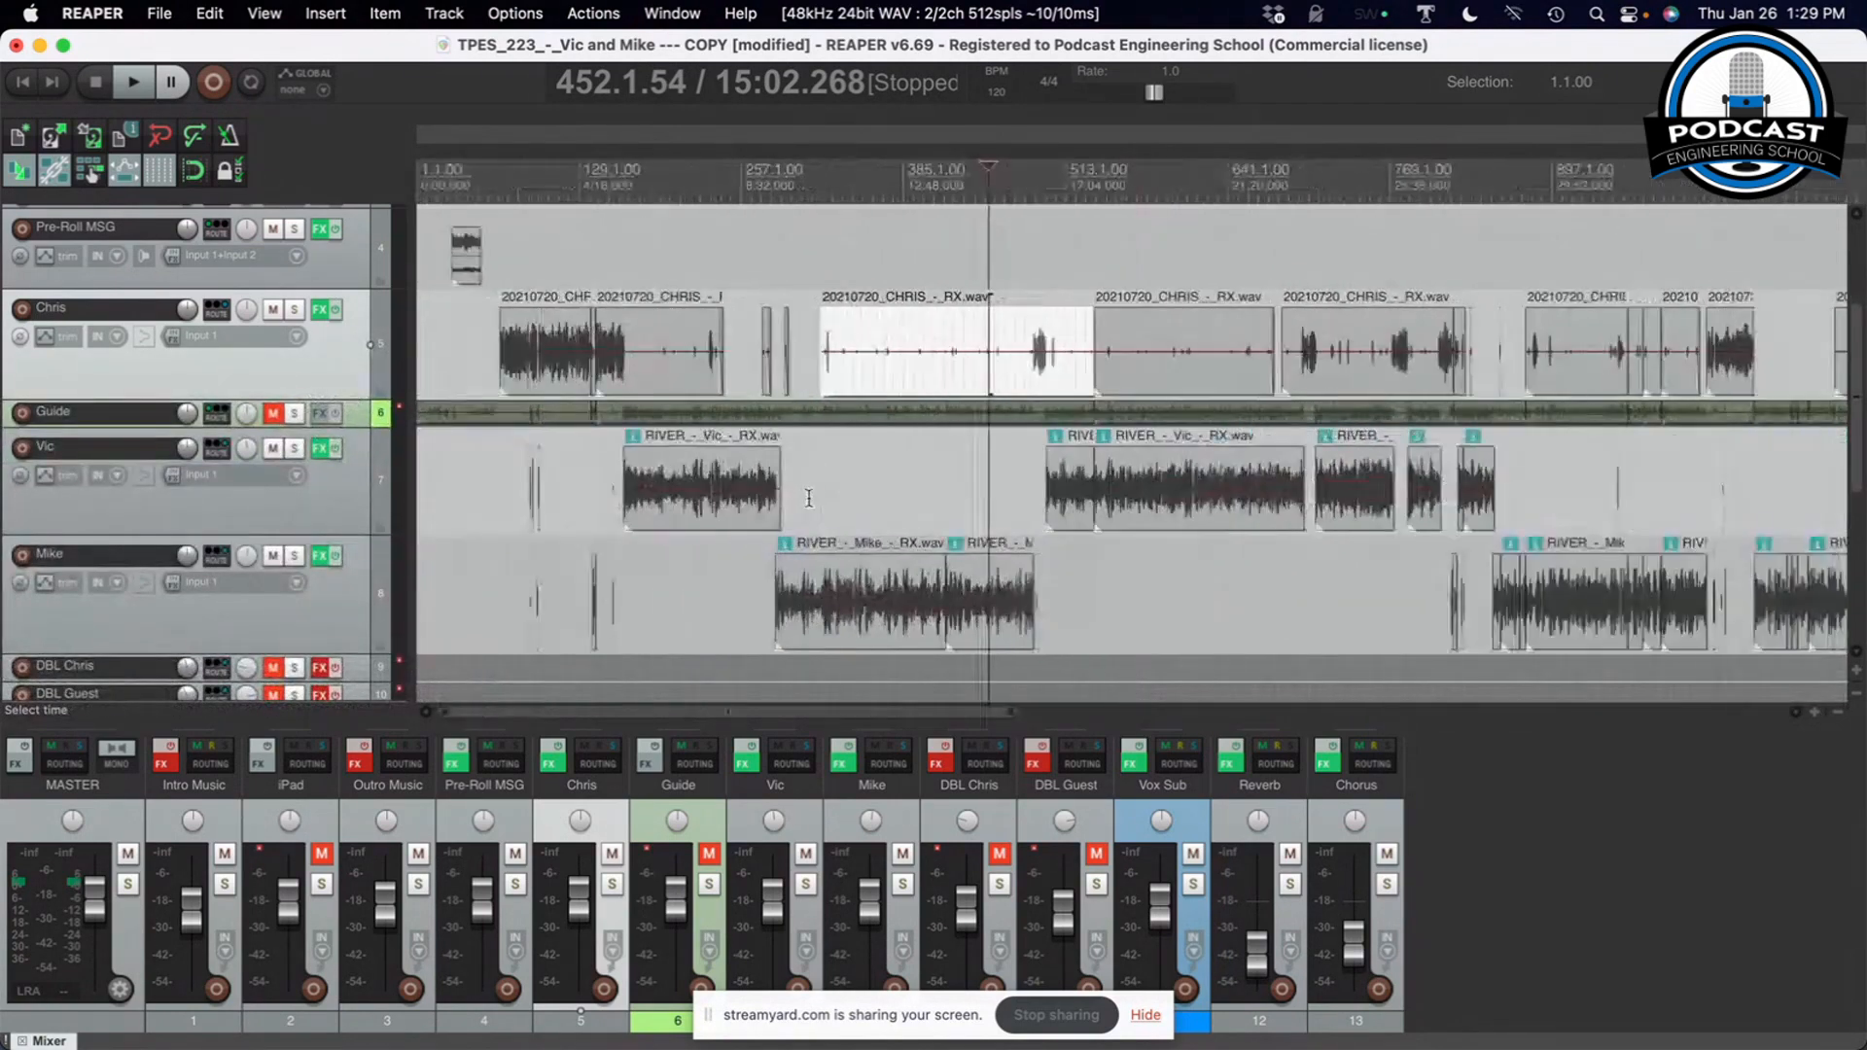
# Extend the end of the short clip just after 16:00 on the second guest's track to about 23:07
pyautogui.scroll(-2, 809, 498)
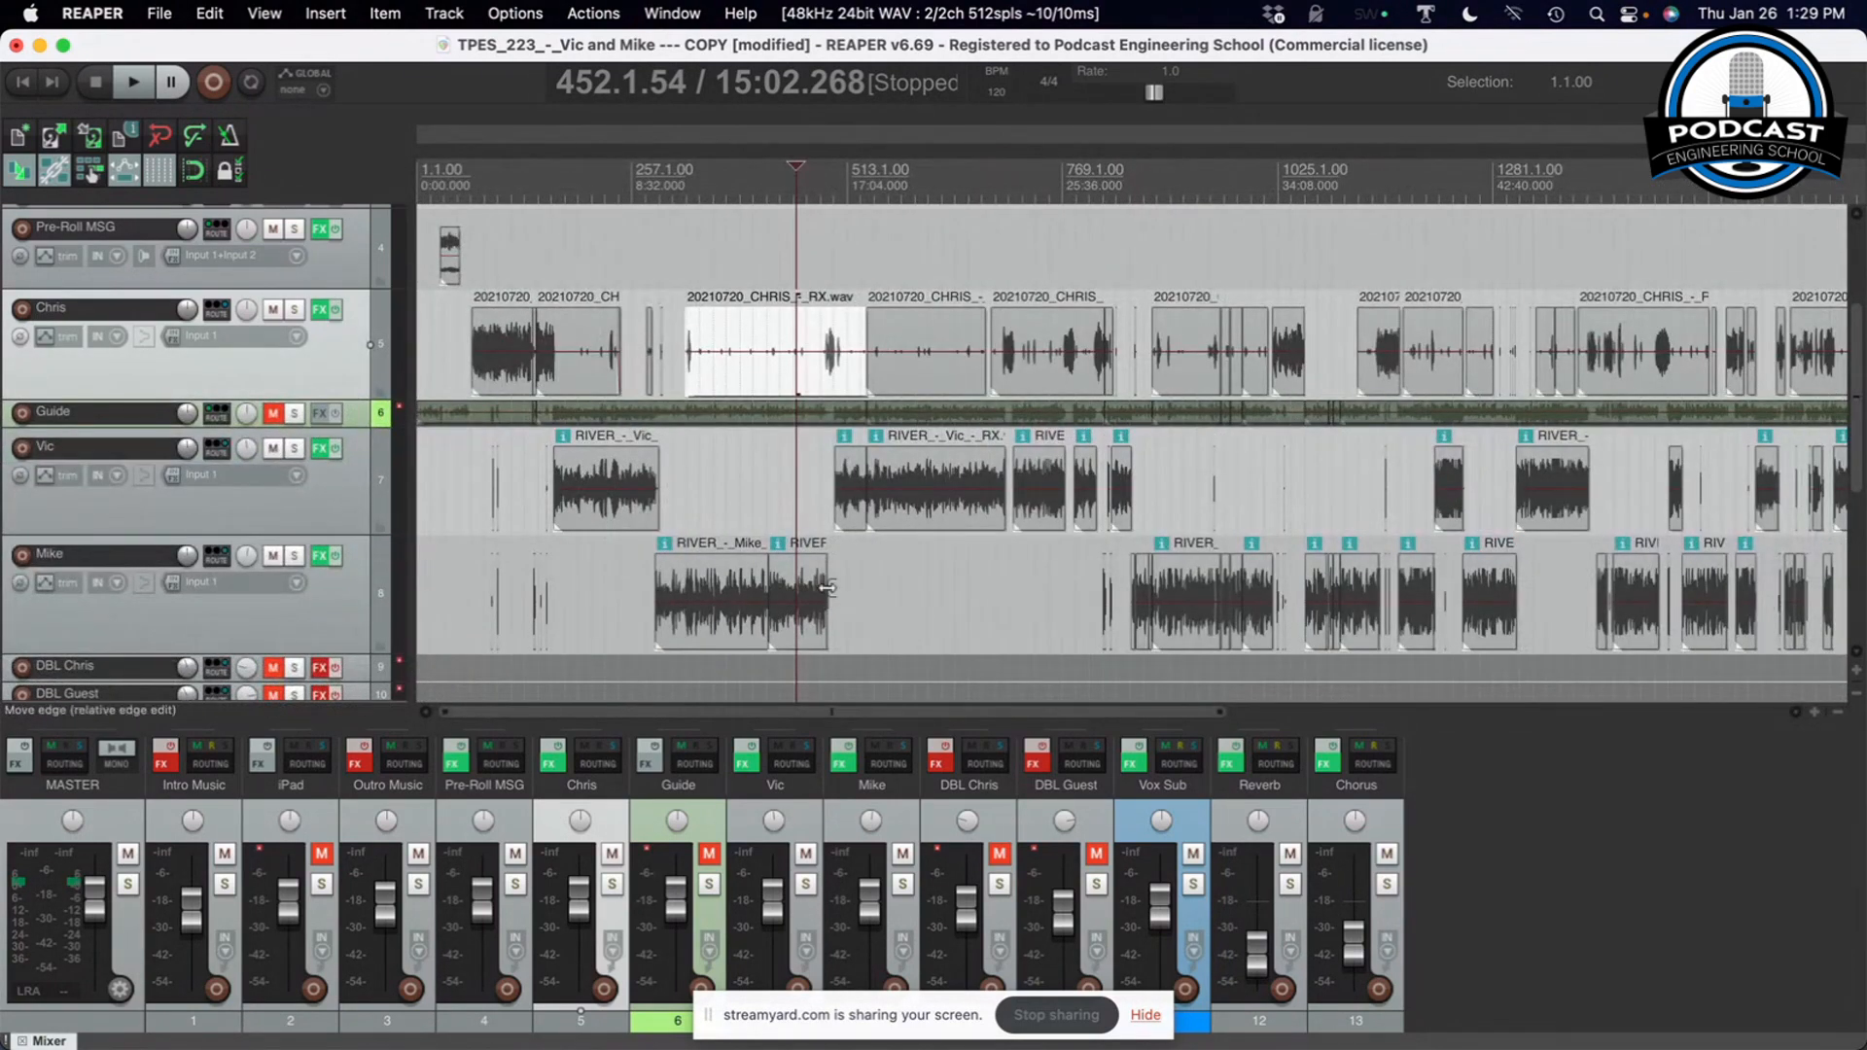
pyautogui.moveTo(828, 588); pyautogui.dragTo(1009, 604)
pyautogui.moveTo(826, 567); pyautogui.dragTo(932, 572)
pyautogui.click(849, 186)
pyautogui.scroll(5, 849, 185)
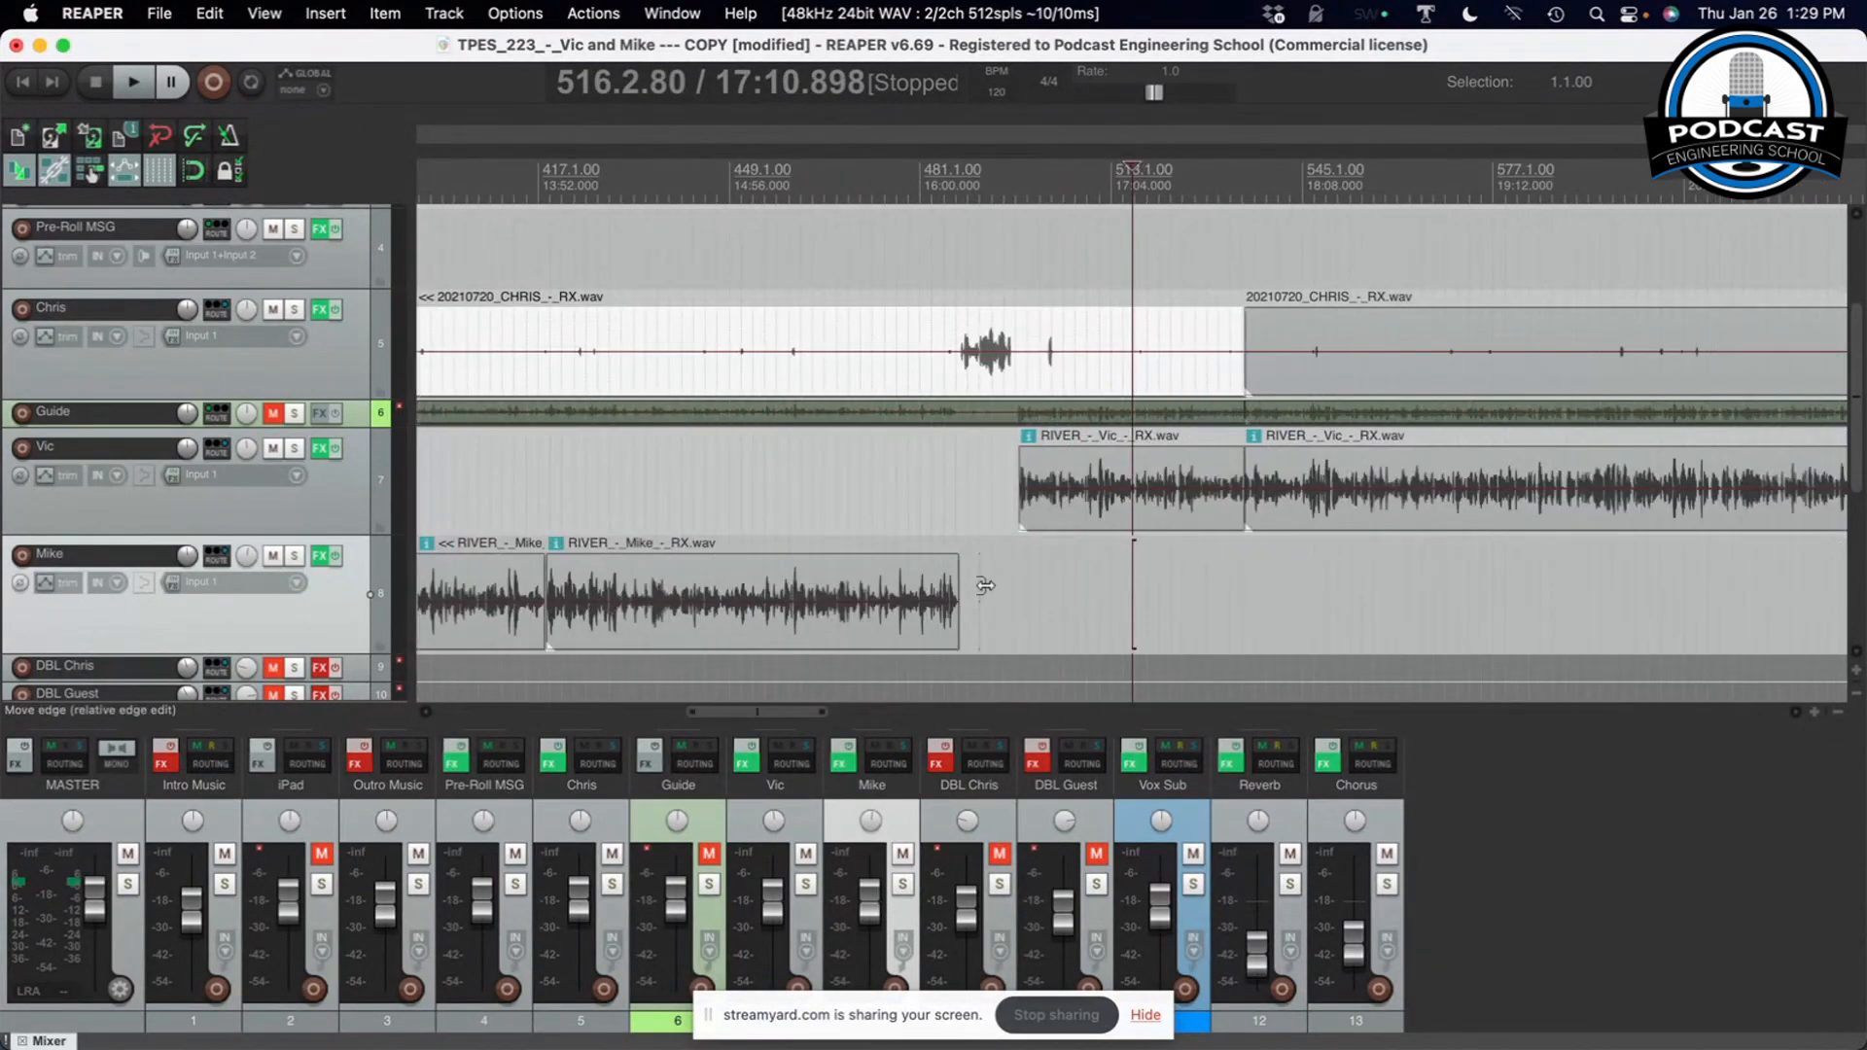
pyautogui.moveTo(982, 587); pyautogui.dragTo(1663, 574)
pyautogui.scroll(-3, 1651, 572)
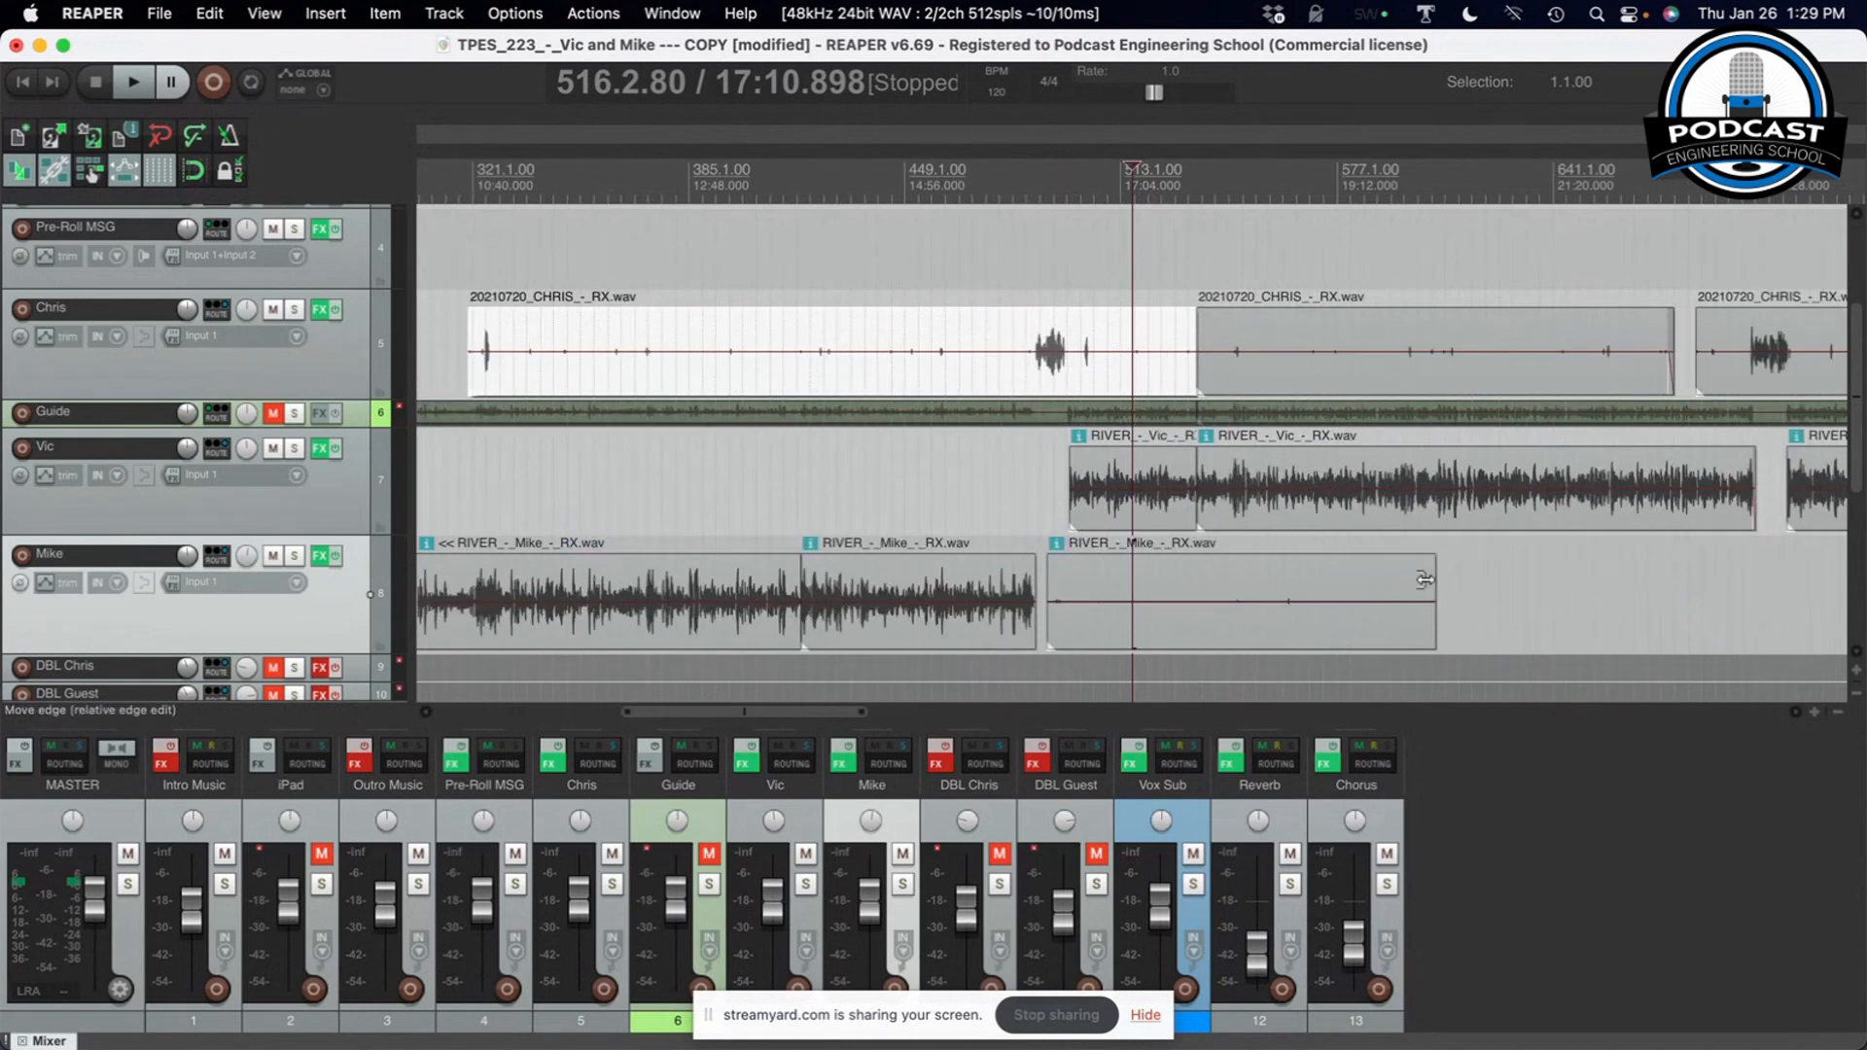
pyautogui.moveTo(1435, 584); pyautogui.dragTo(1737, 601)
pyautogui.scroll(-1, 1737, 603)
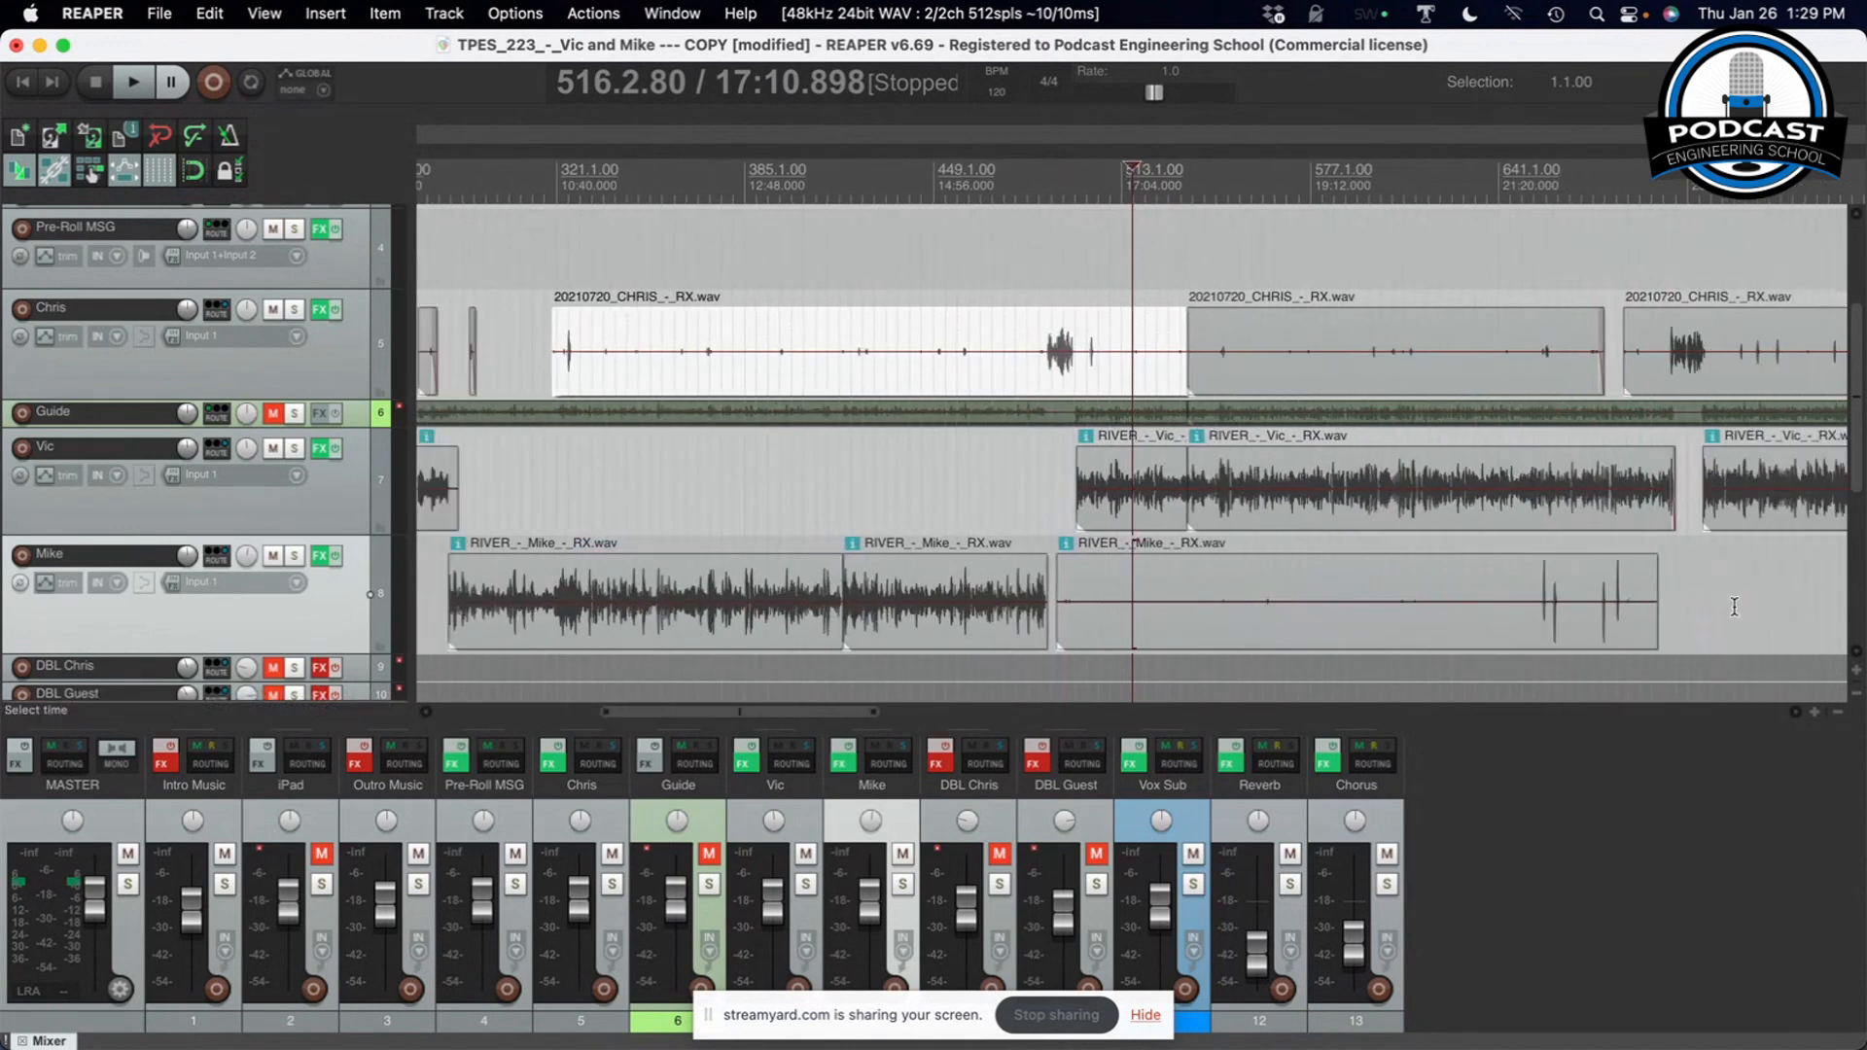
# Play back the noise spikes in the extended second-guest clip from about 21:48 and again from about 21:58
pyautogui.click(1541, 627)
pyautogui.press('space')
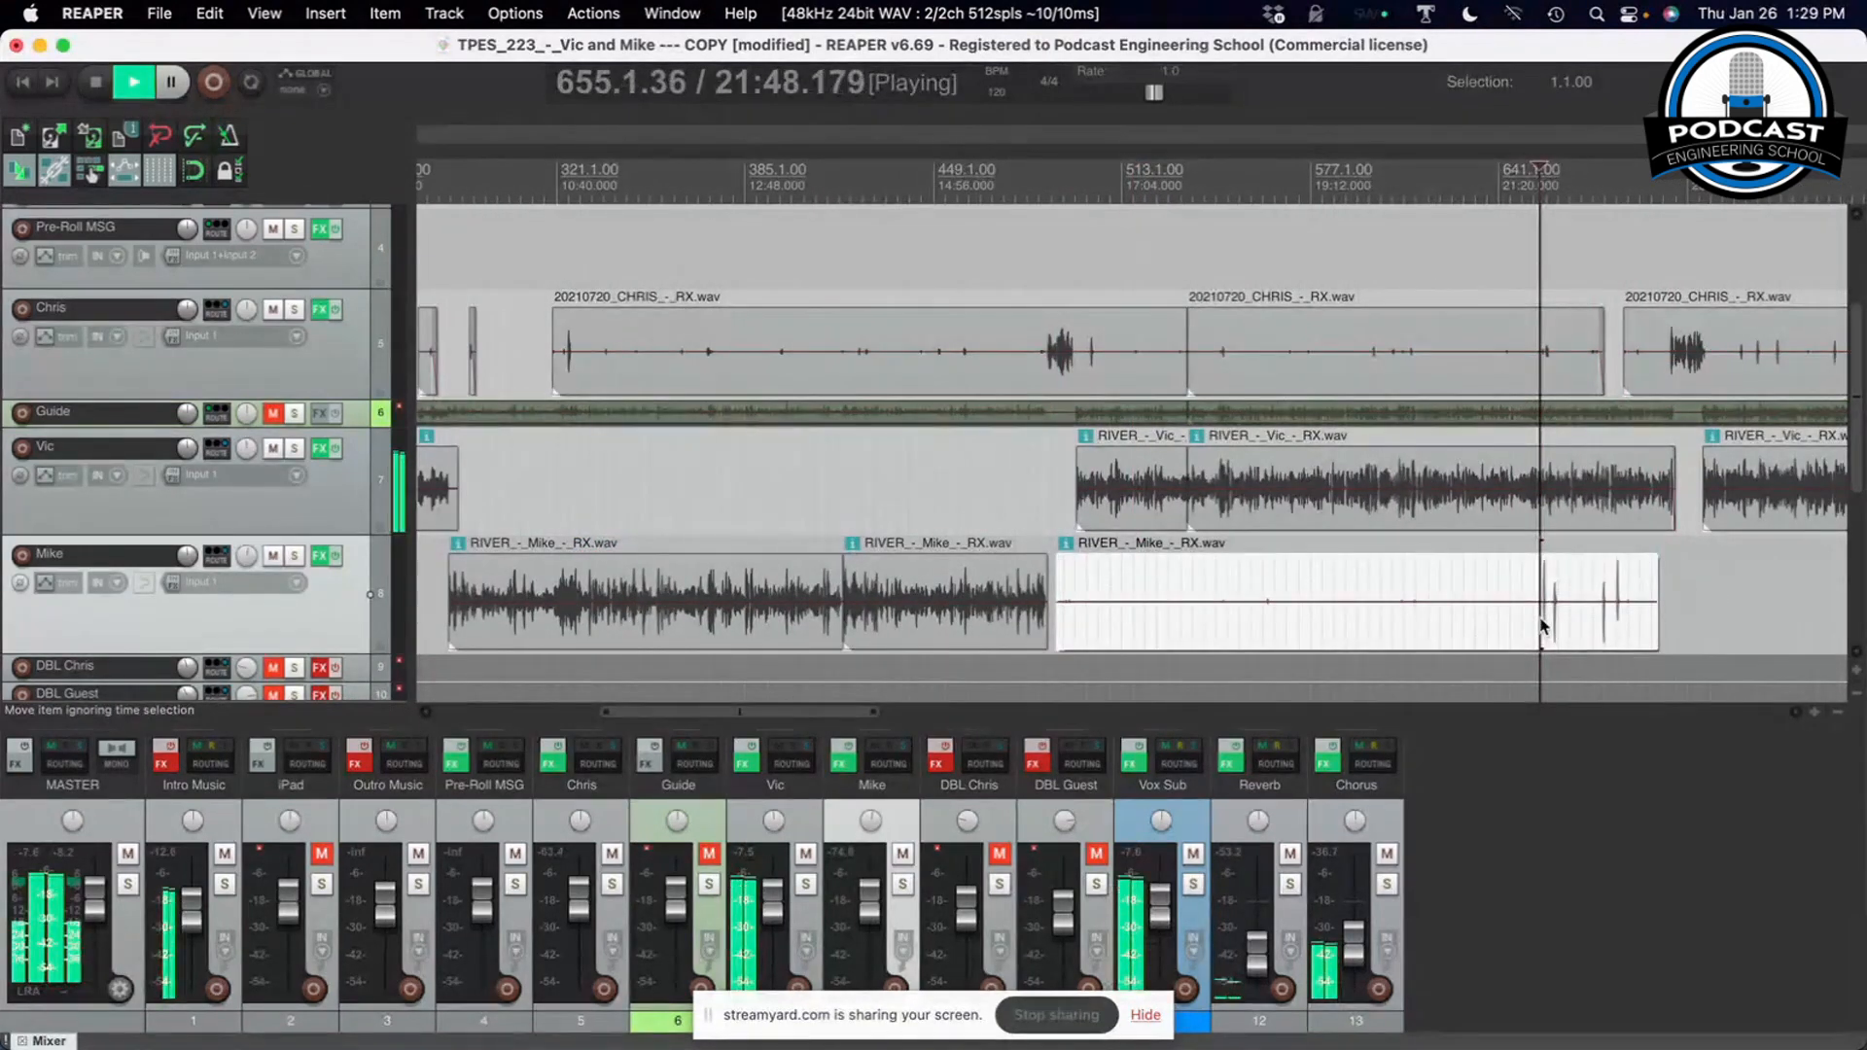
pyautogui.scroll(5, 1541, 628)
pyautogui.scroll(2, 1227, 598)
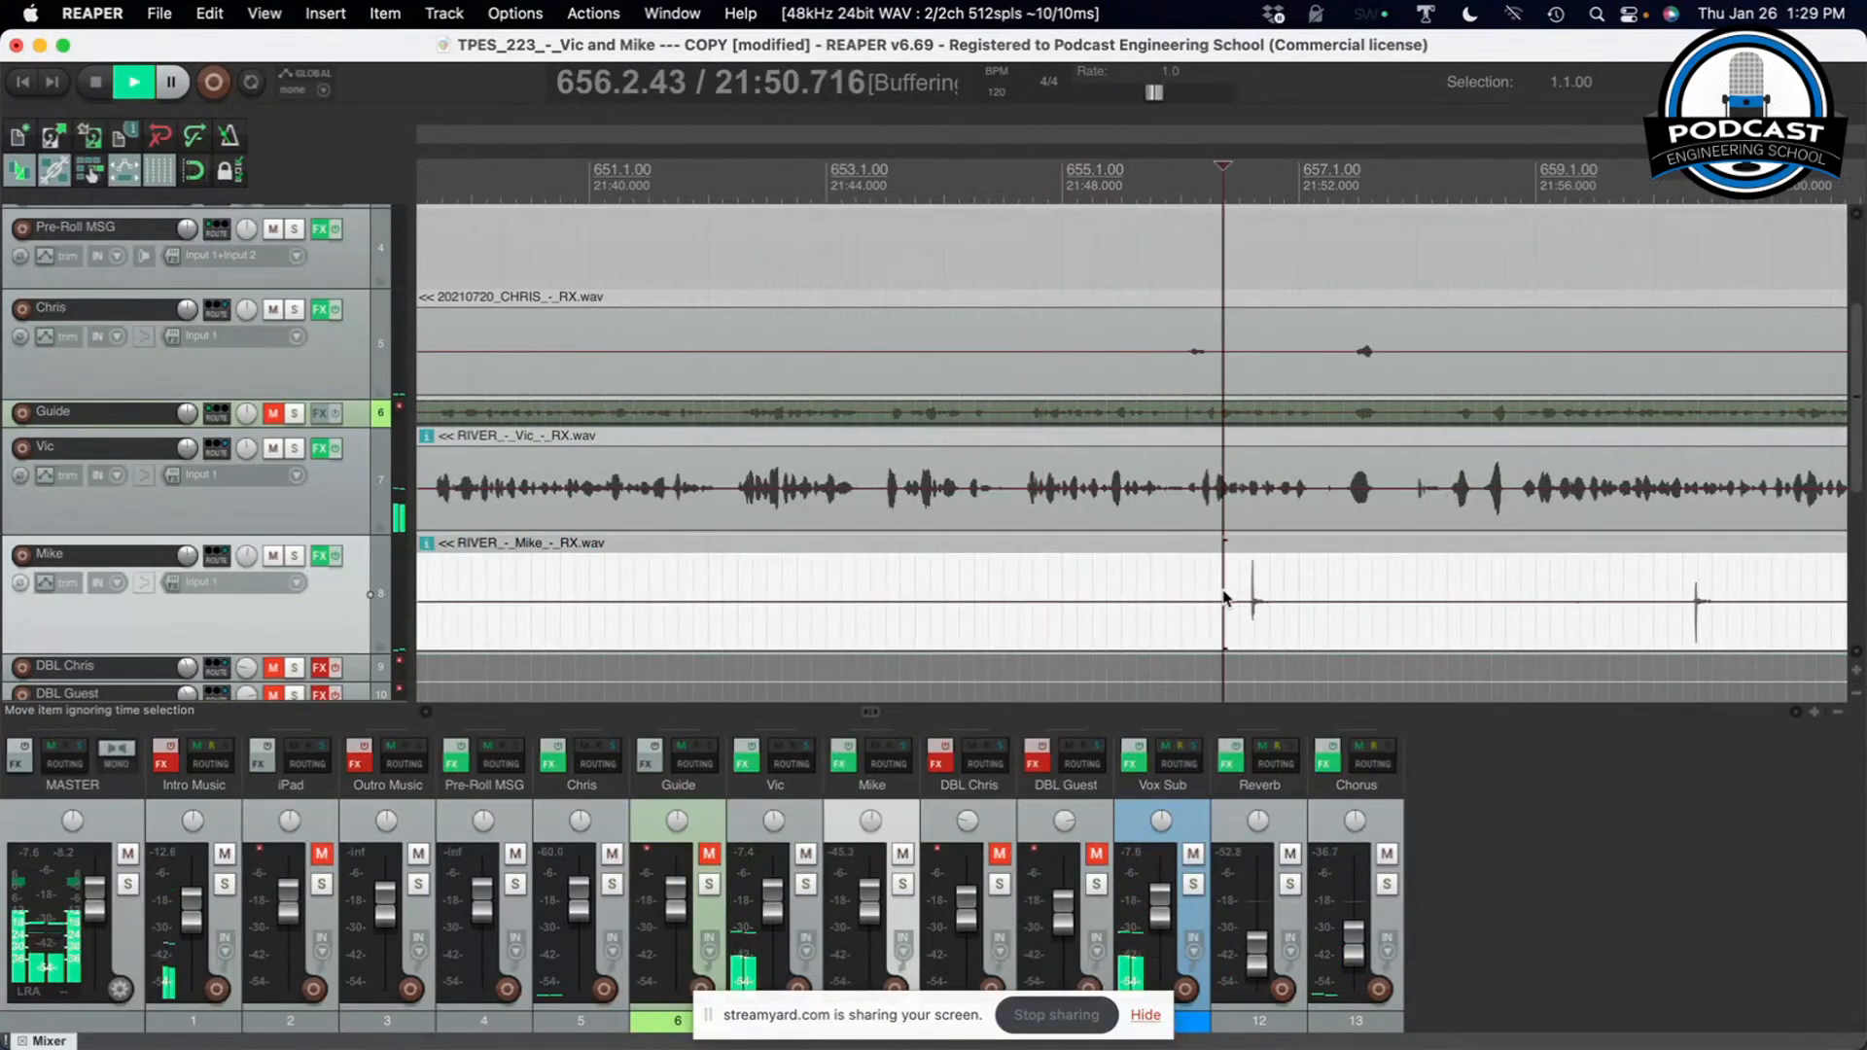
pyautogui.press('space')
pyautogui.scroll(-2, 1144, 601)
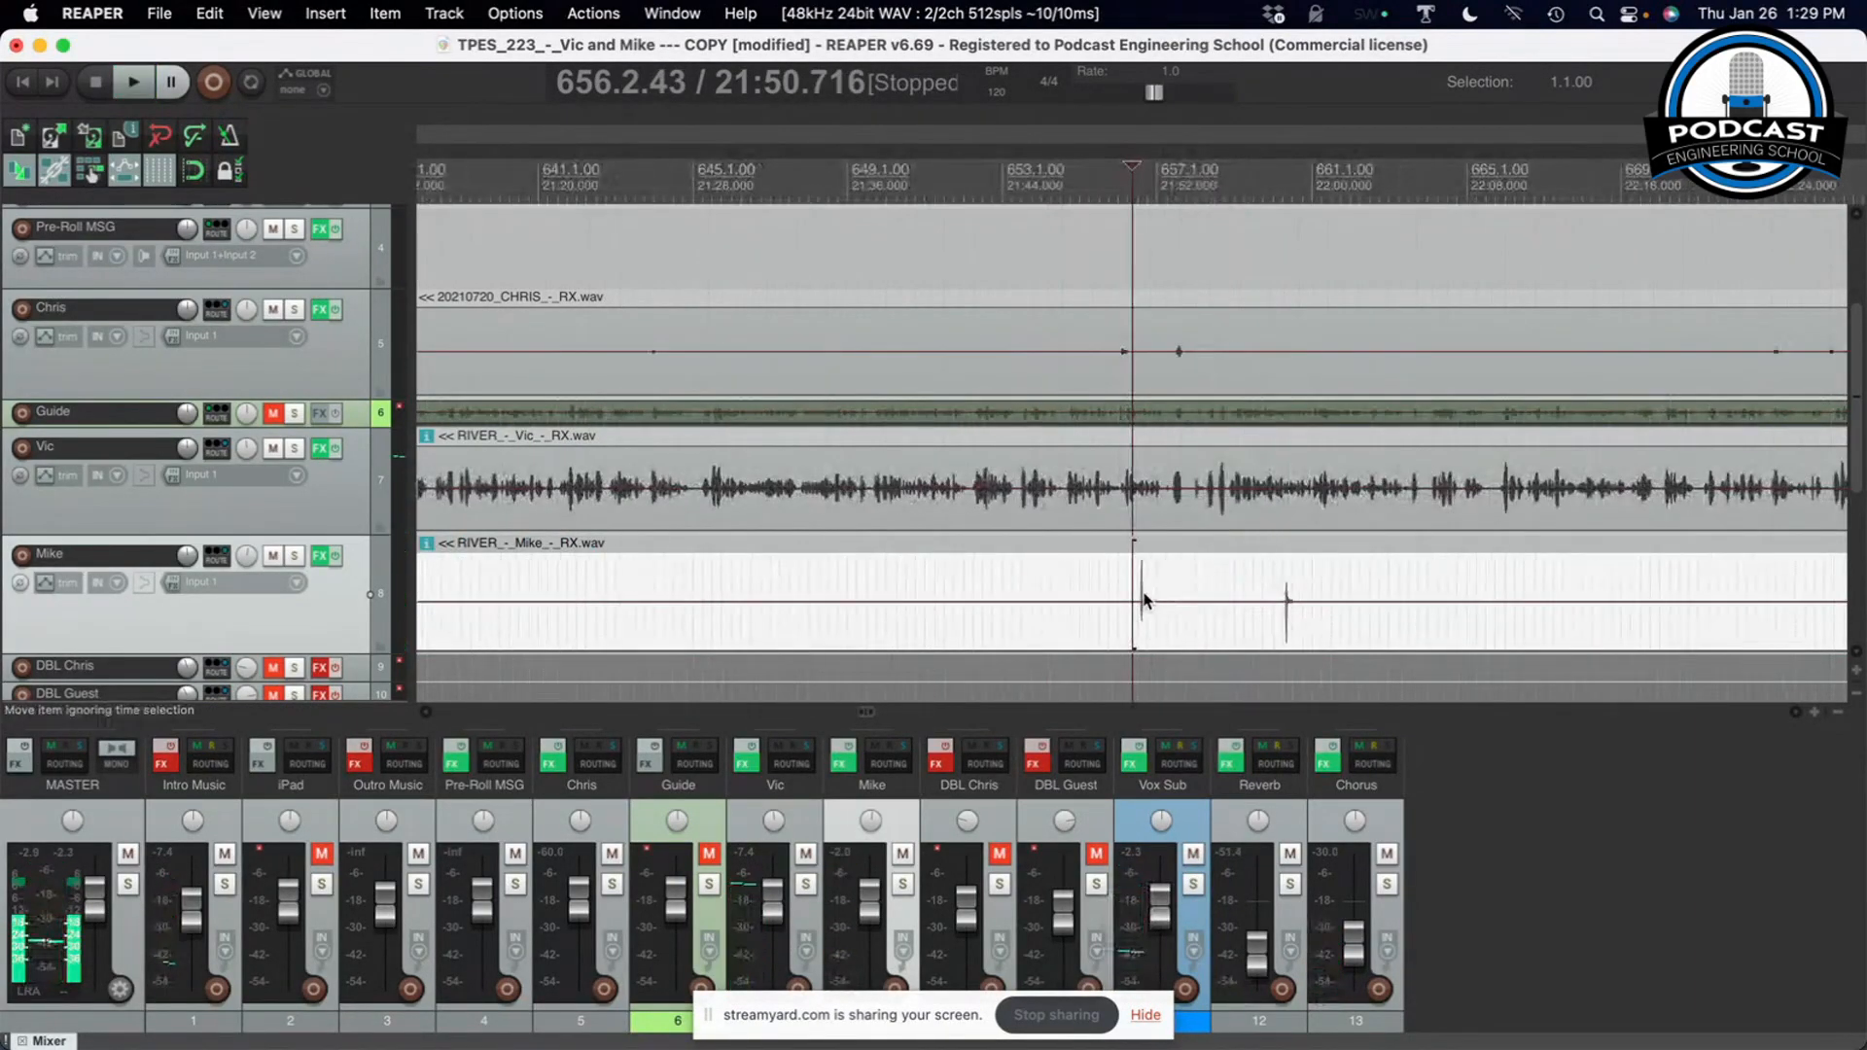
pyautogui.click(1275, 618)
pyautogui.press('space')
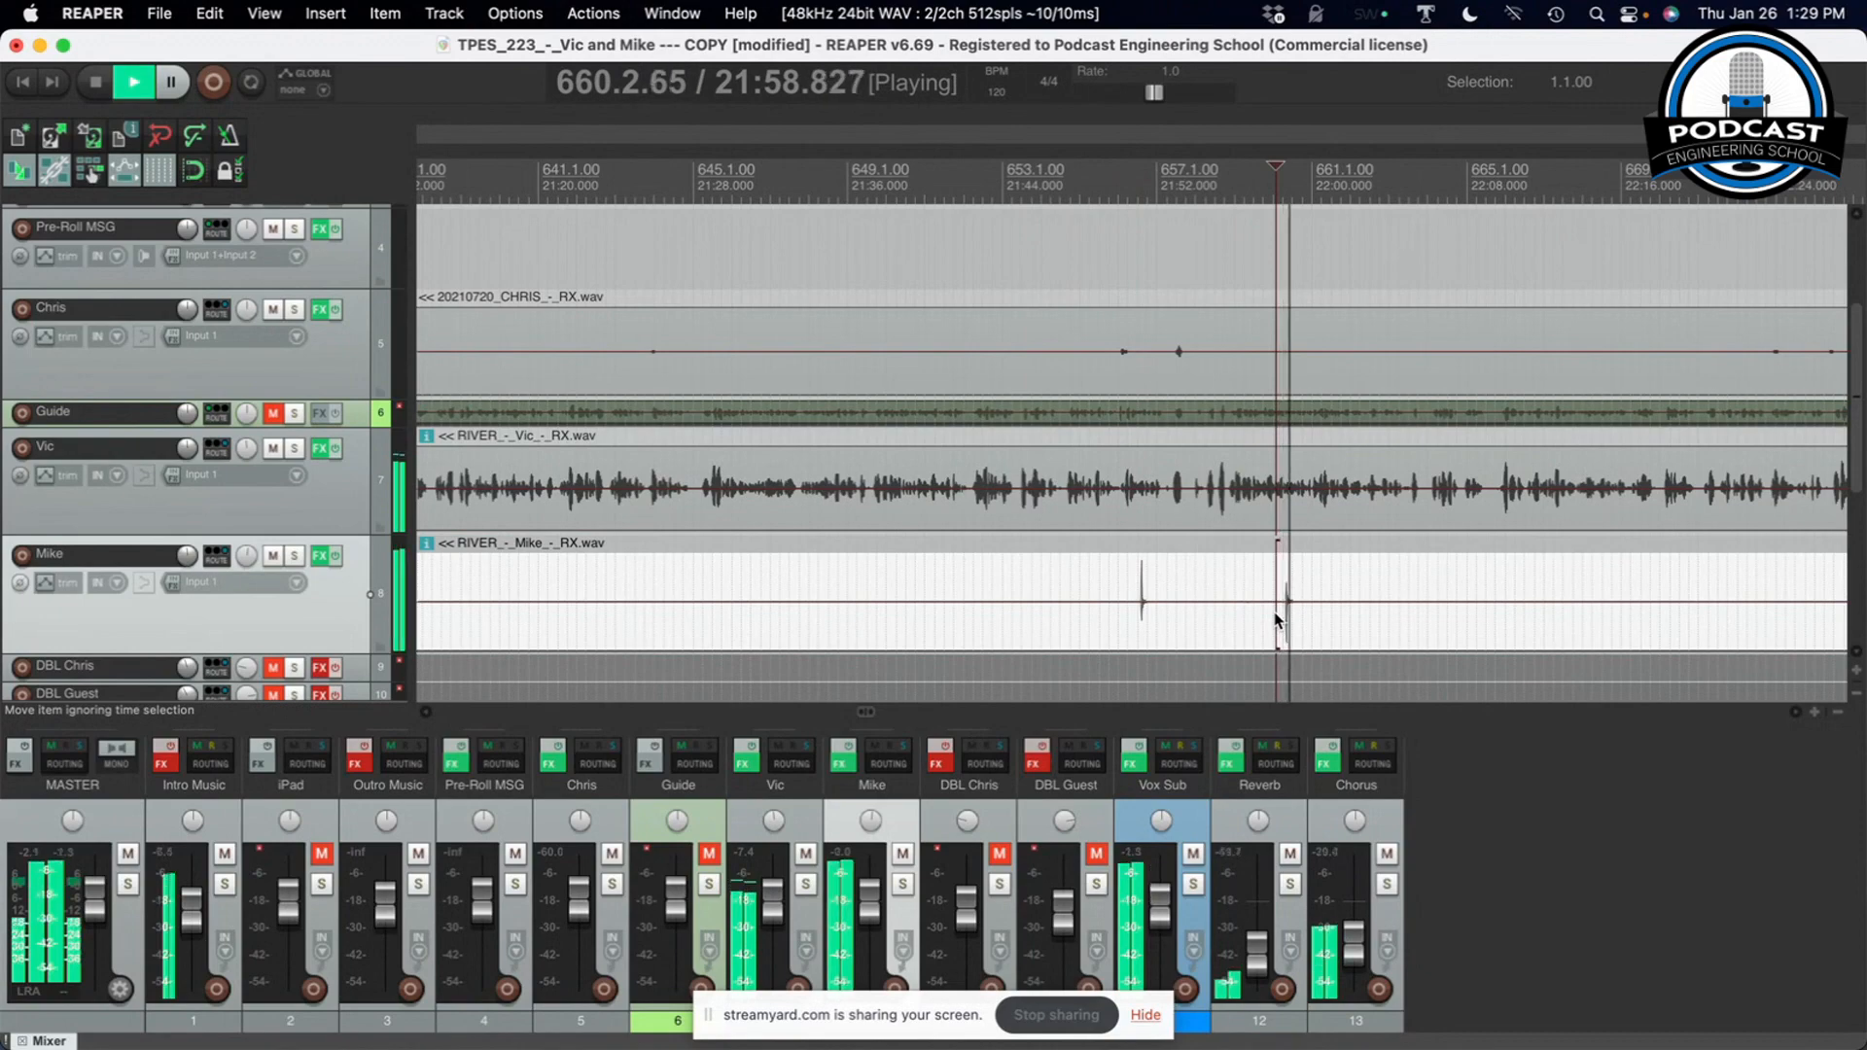
pyautogui.press('space')
pyautogui.scroll(-2, 1325, 630)
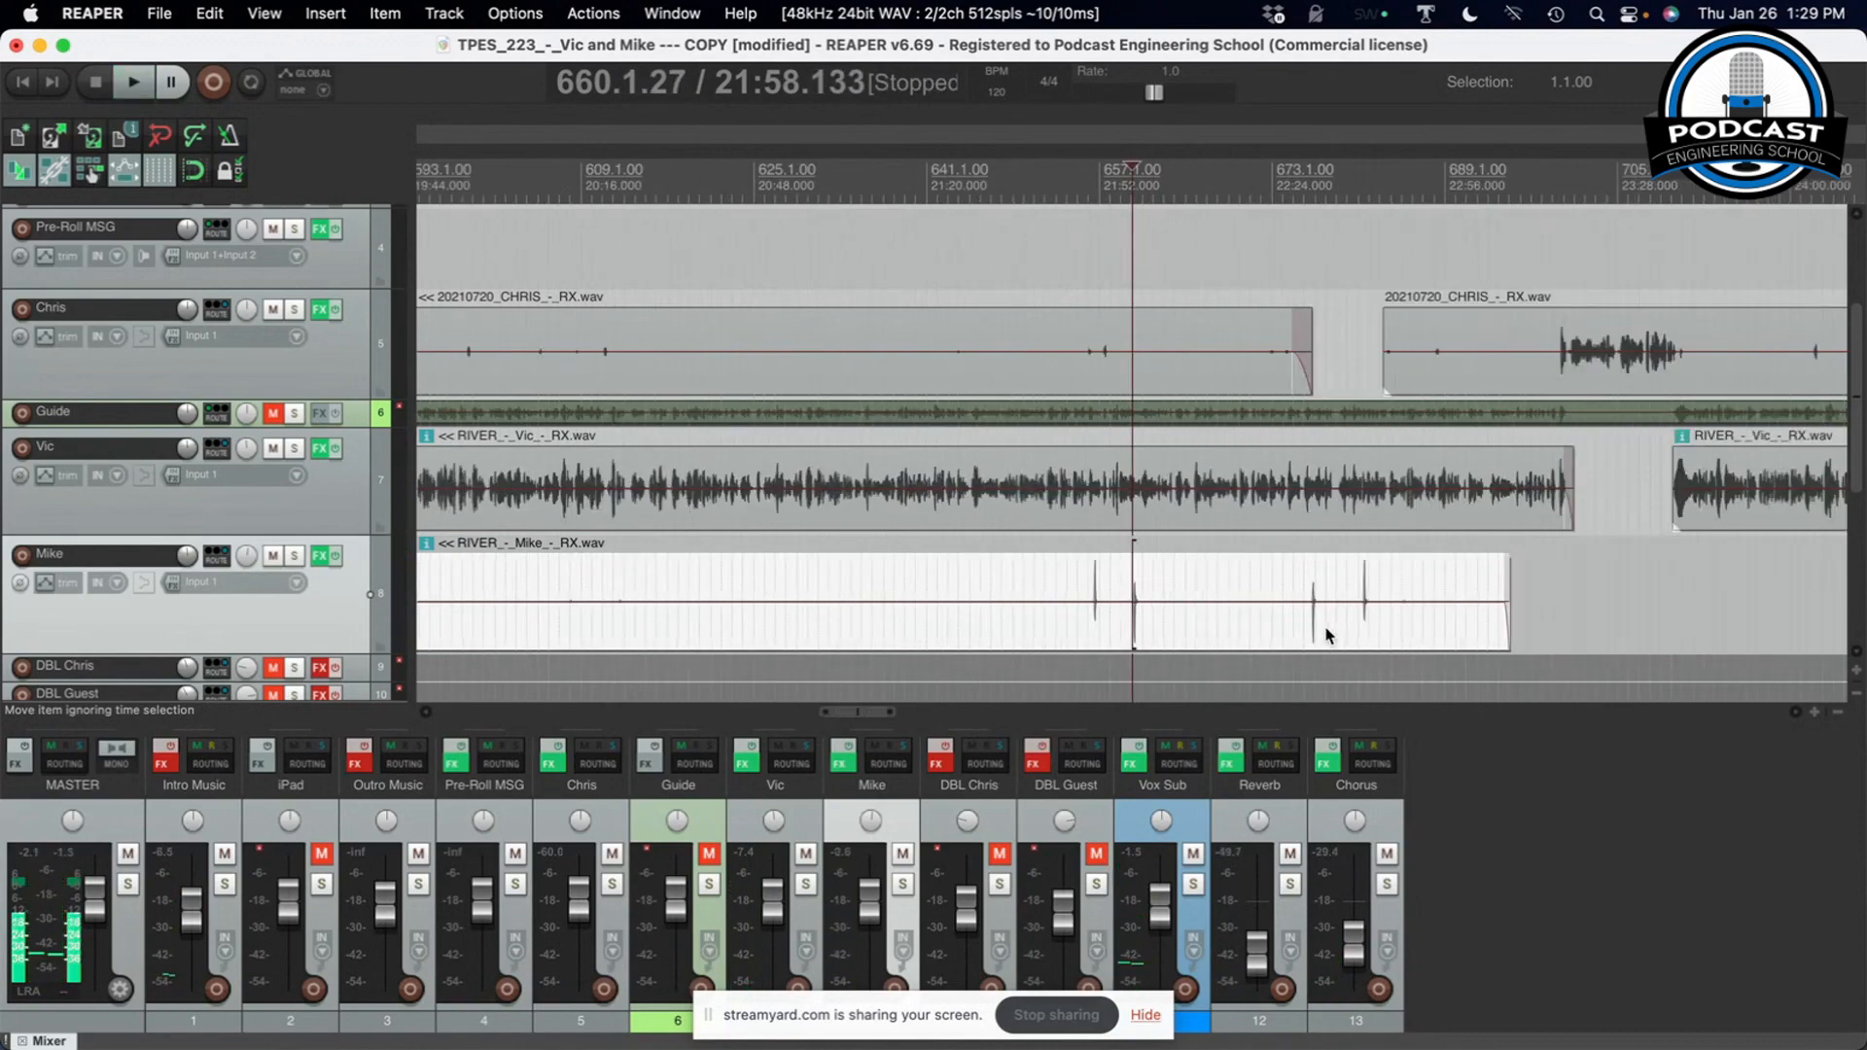
# Trim the second guest's extended clip back to a short sliver near its start and place the edit cursor at about 18:36
pyautogui.scroll(-2, 1435, 596)
pyautogui.scroll(-1, 1403, 580)
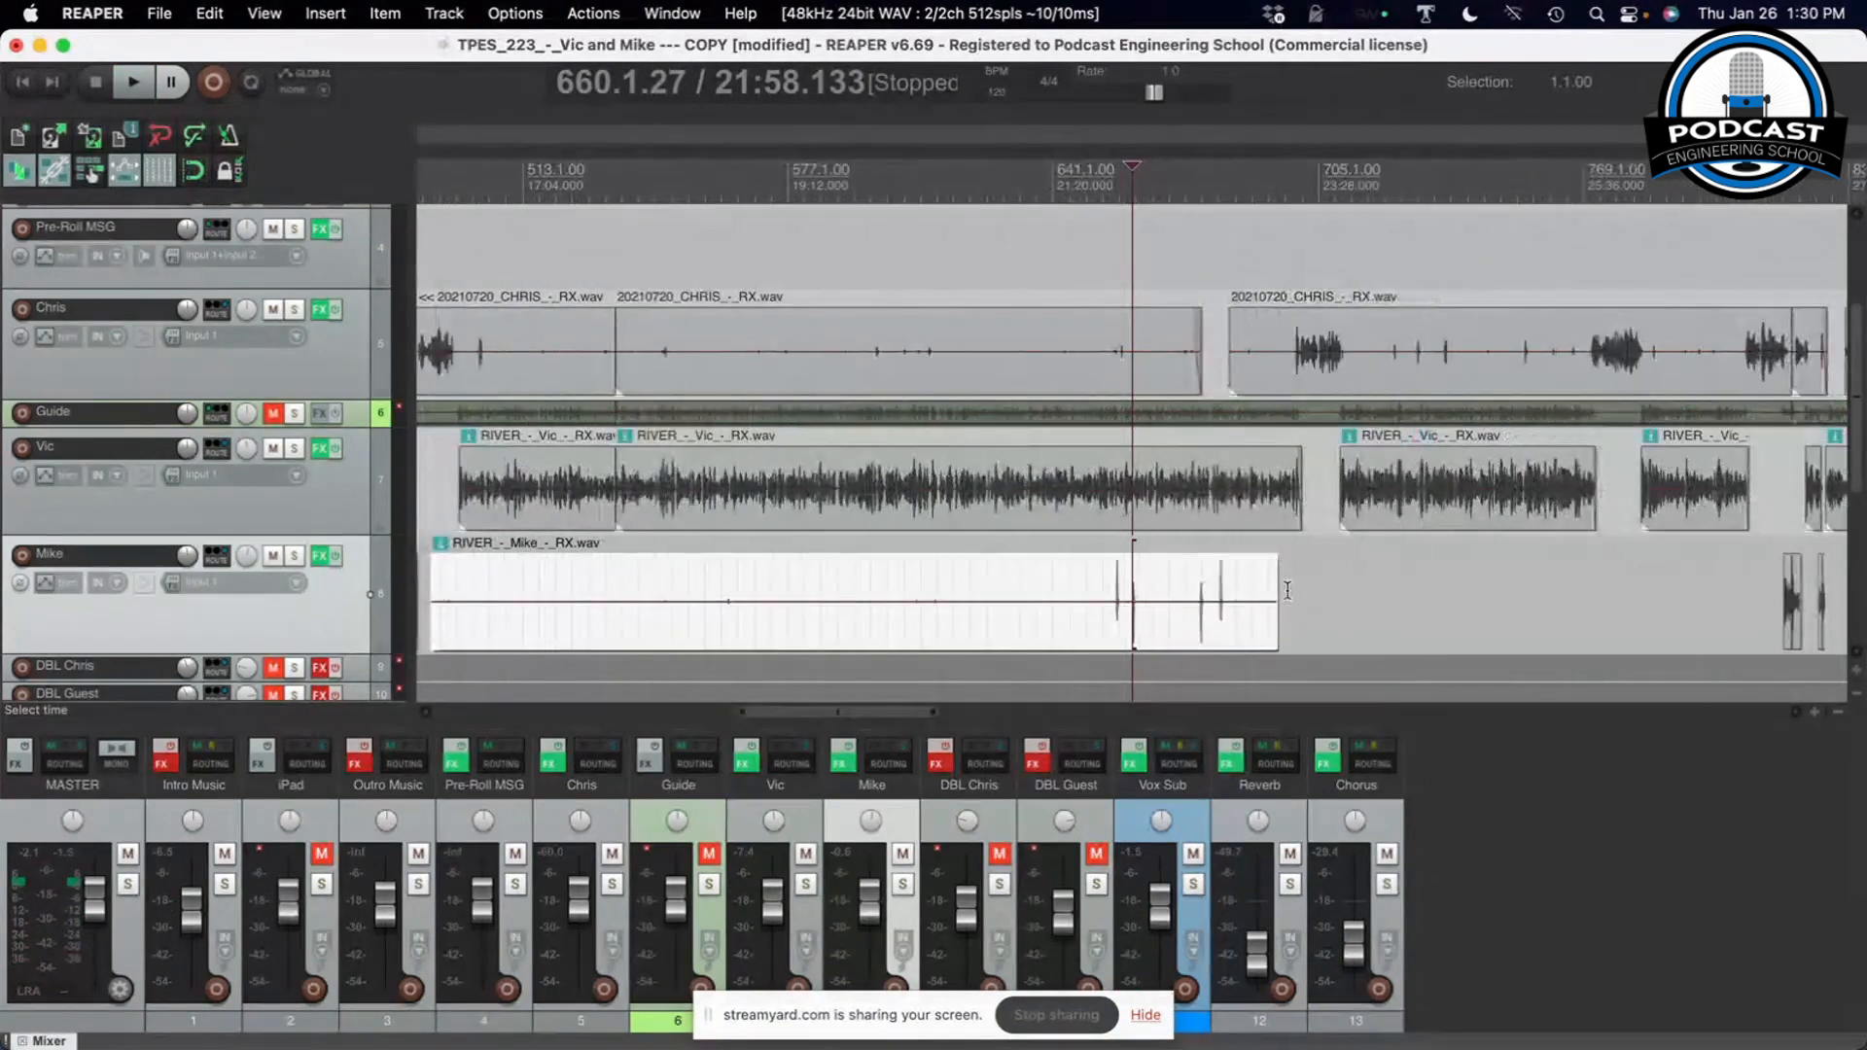
pyautogui.moveTo(1279, 577); pyautogui.dragTo(446, 631)
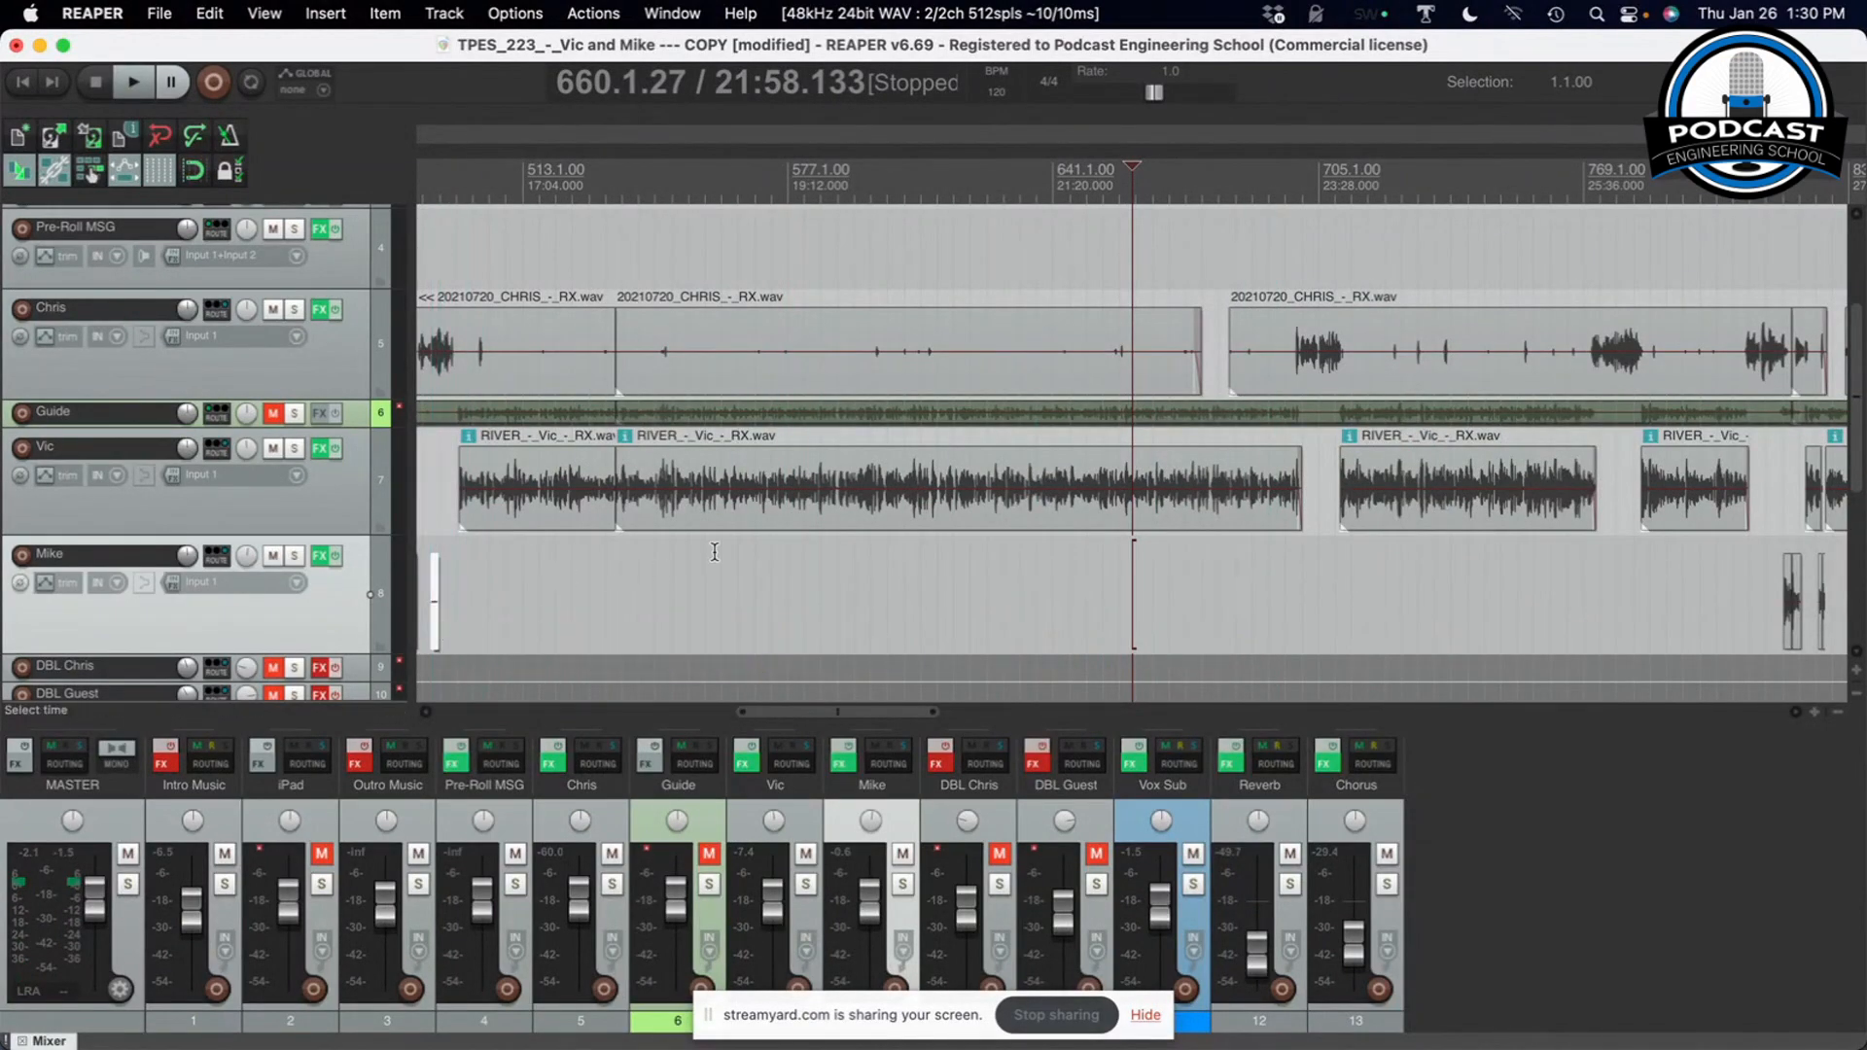
pyautogui.click(718, 549)
# Extend the start of the host clip near 37:17 back to the preceding host clip, and pull its edge back again
pyautogui.scroll(-1, 1059, 566)
pyautogui.scroll(-3, 1151, 568)
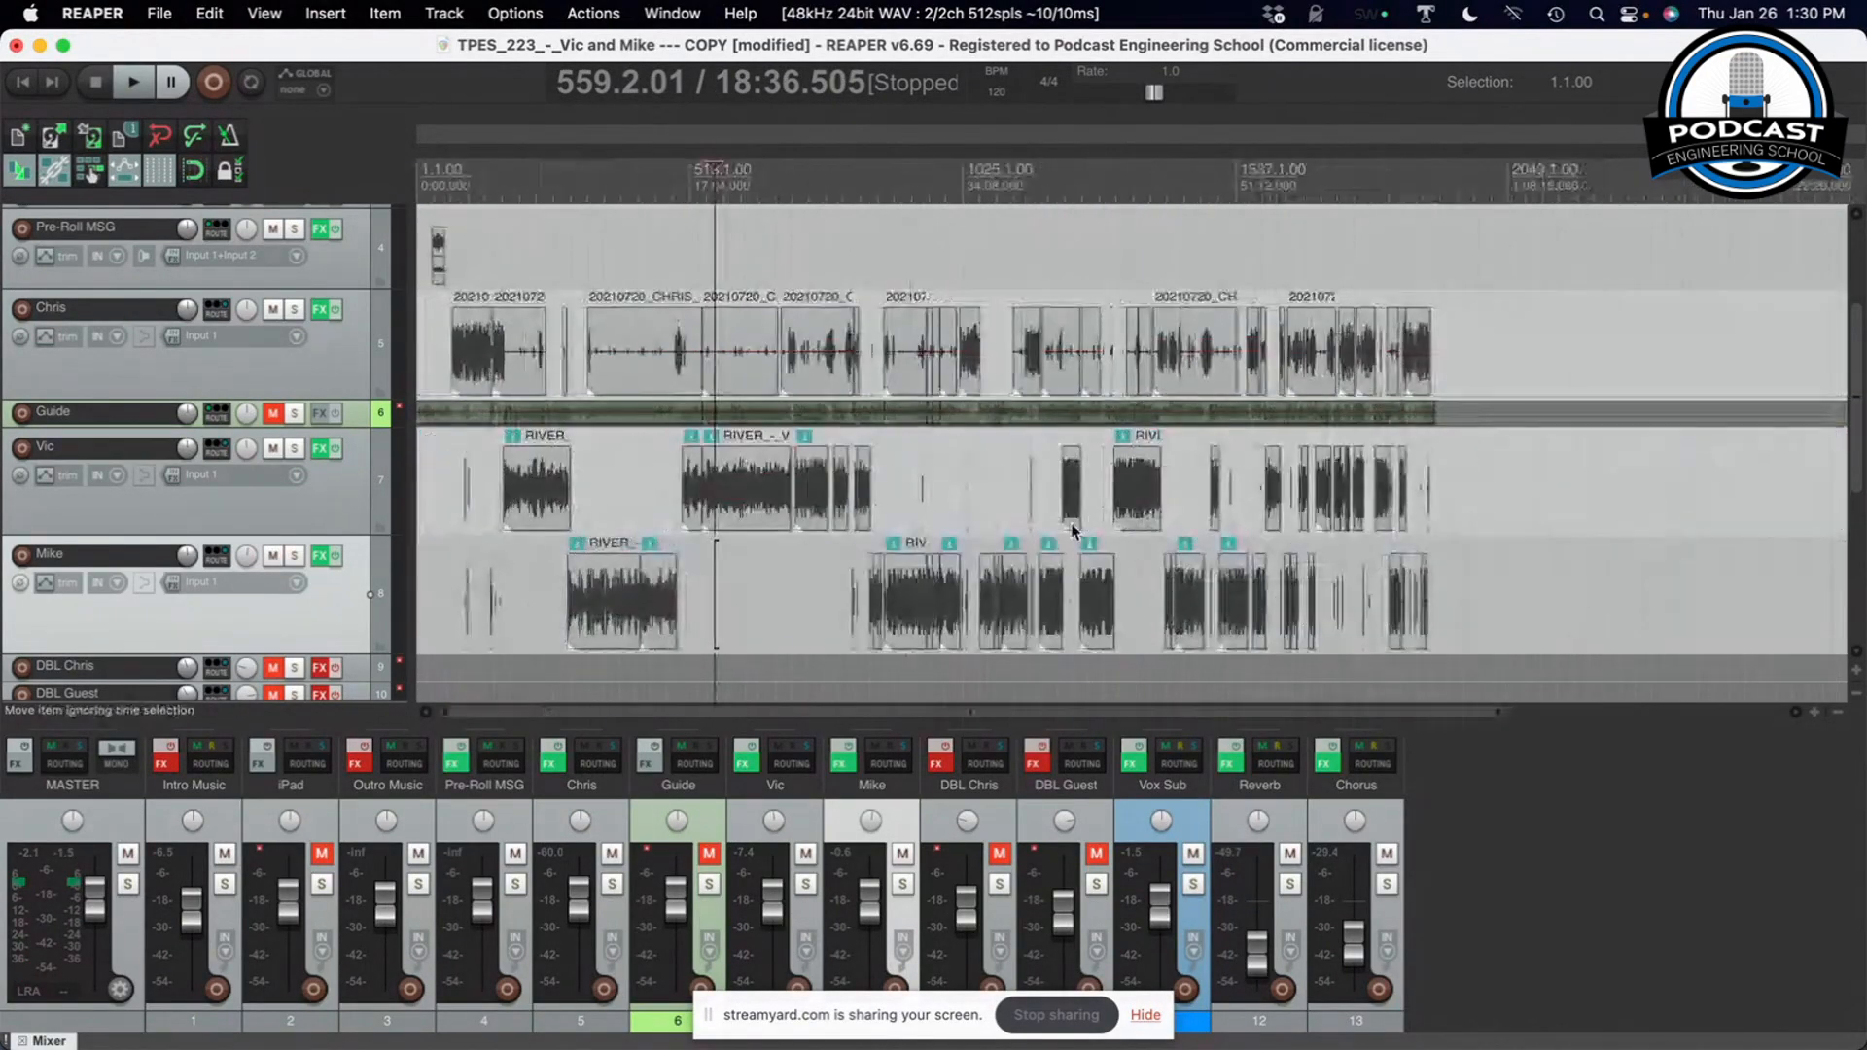
pyautogui.click(985, 484)
pyautogui.scroll(4, 986, 483)
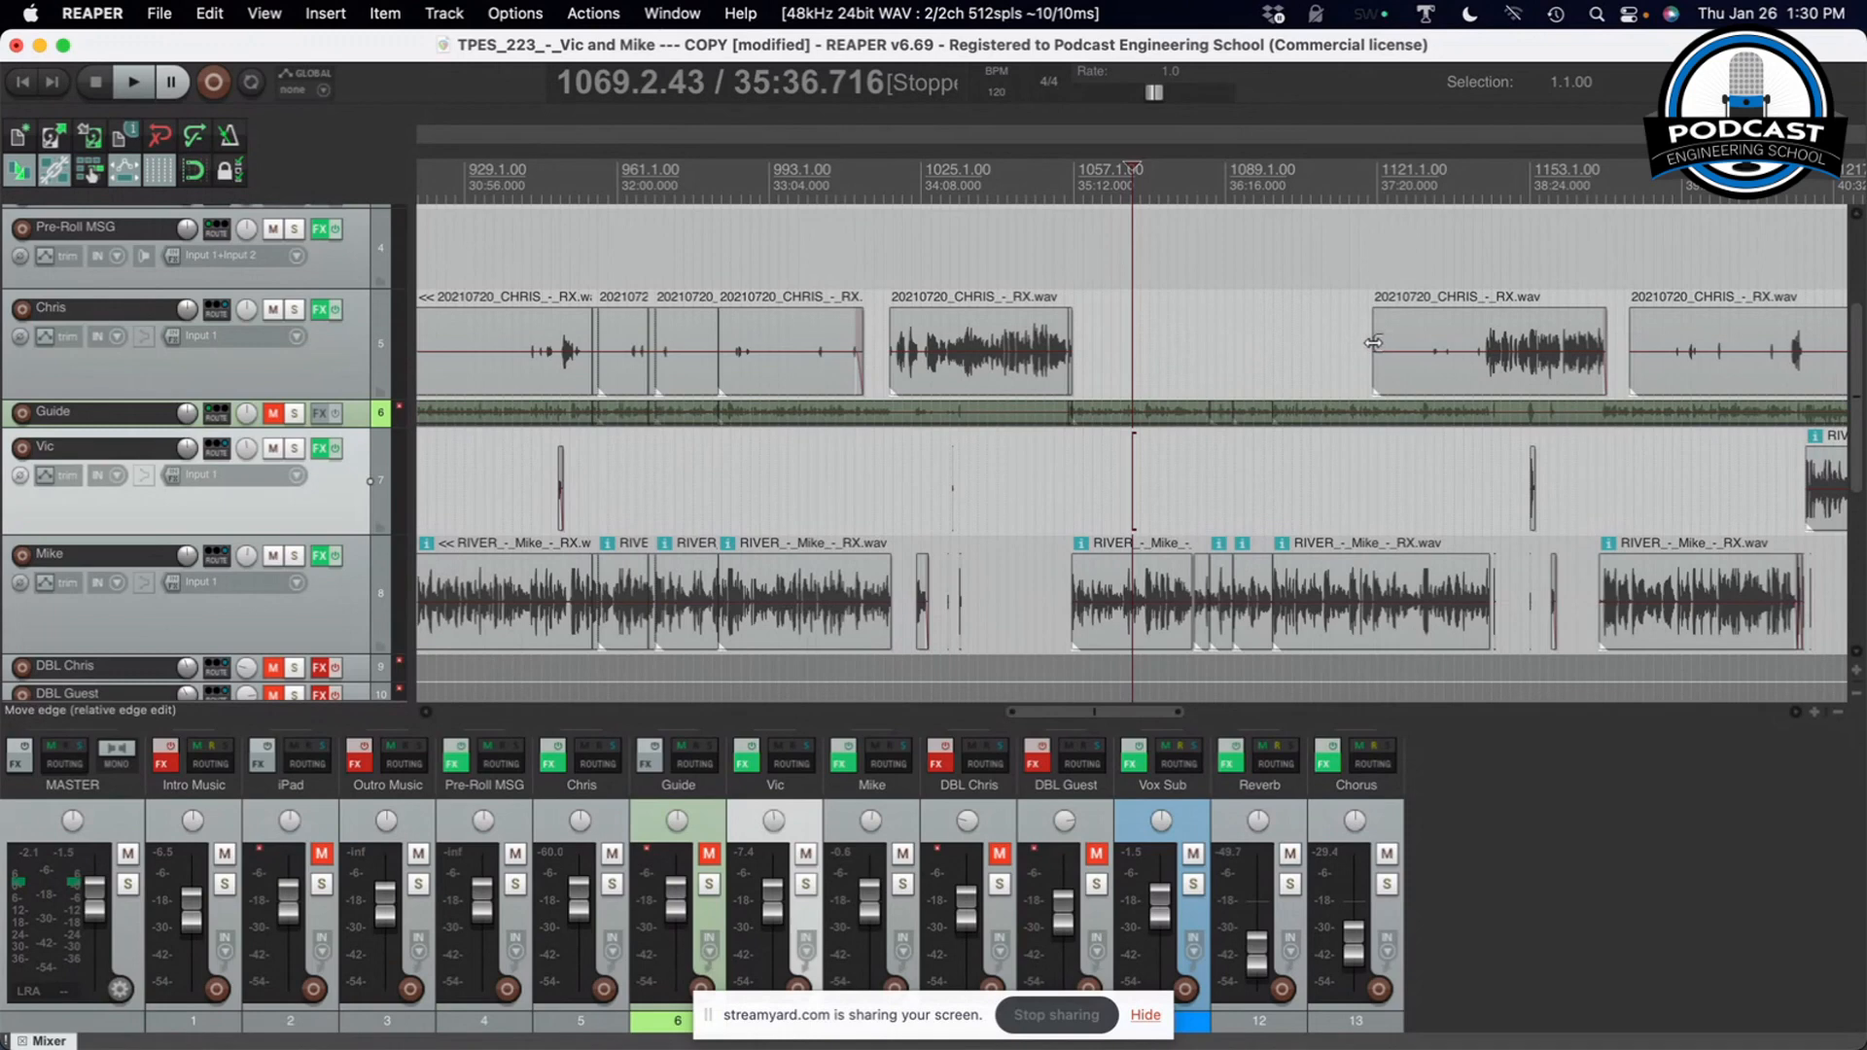
pyautogui.moveTo(1373, 343); pyautogui.dragTo(1079, 409)
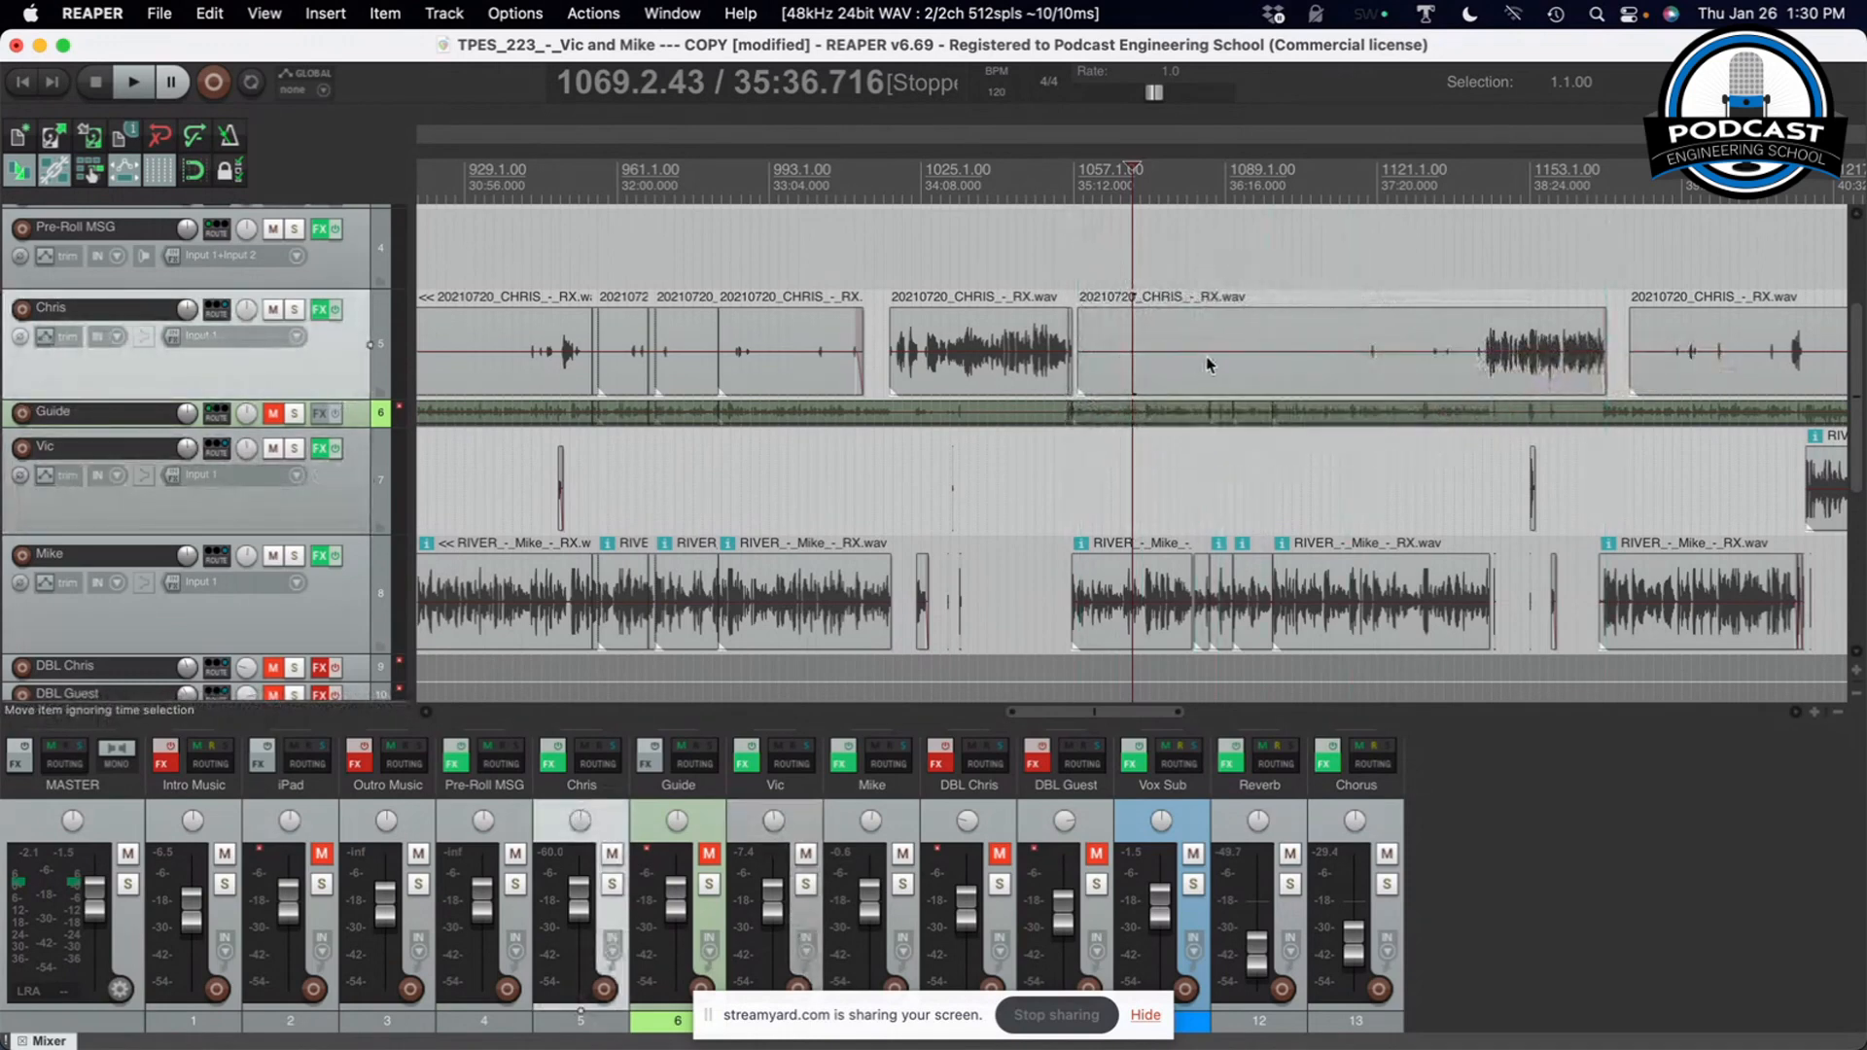
pyautogui.moveTo(1079, 364); pyautogui.dragTo(1372, 366)
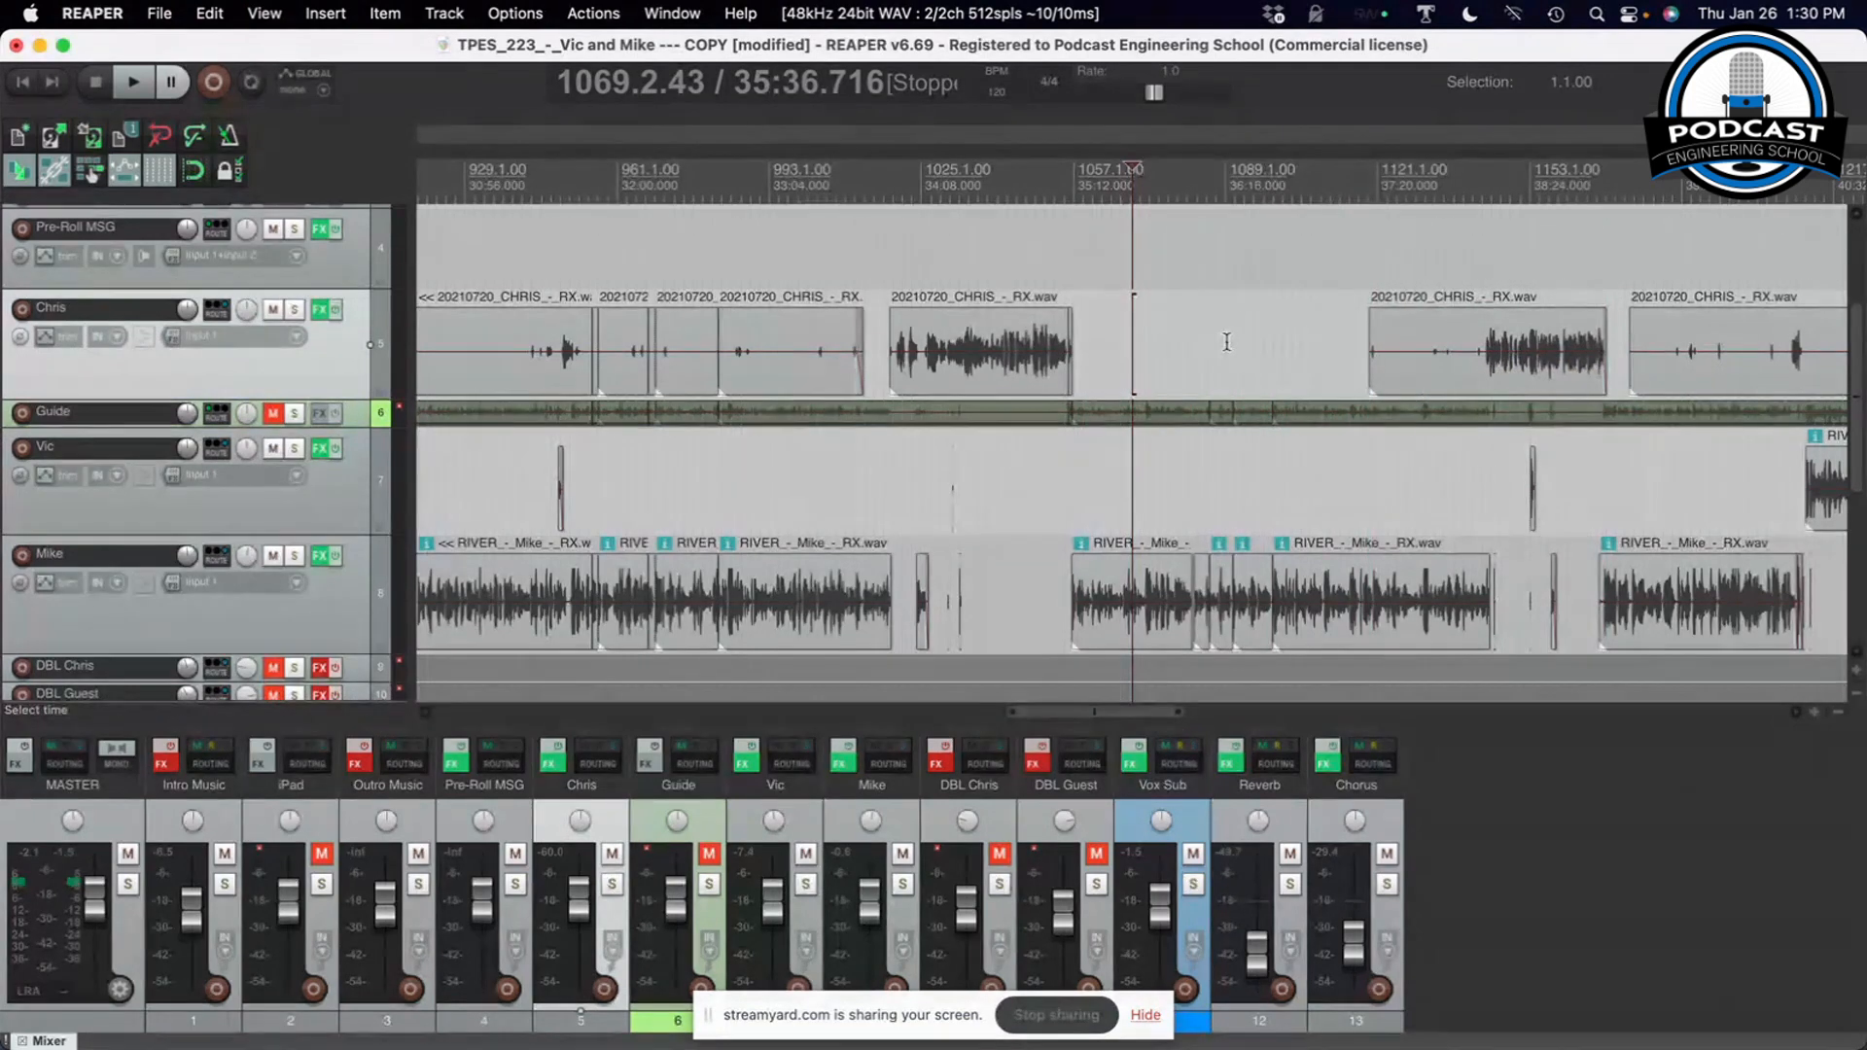
# Enlarge the Guide track and examine its recording across the whole session
pyautogui.scroll(-2, 907, 443)
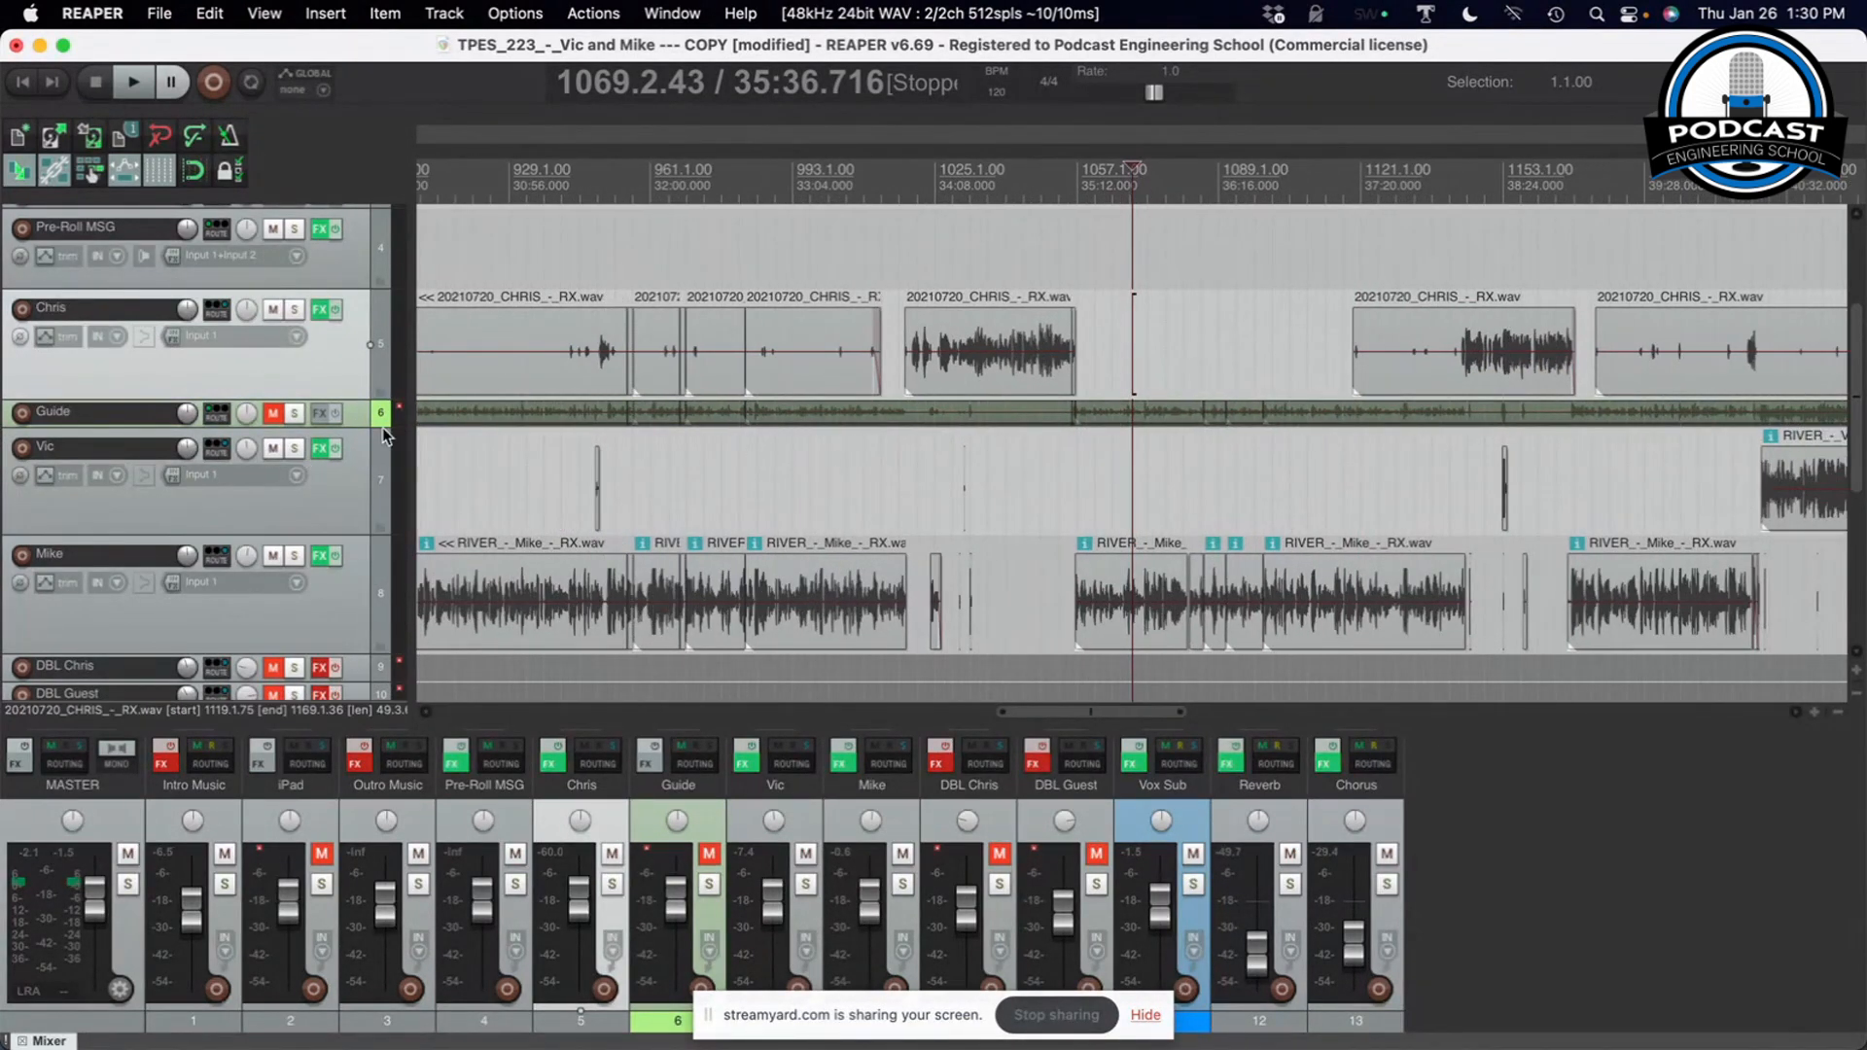
pyautogui.moveTo(353, 427); pyautogui.dragTo(353, 596)
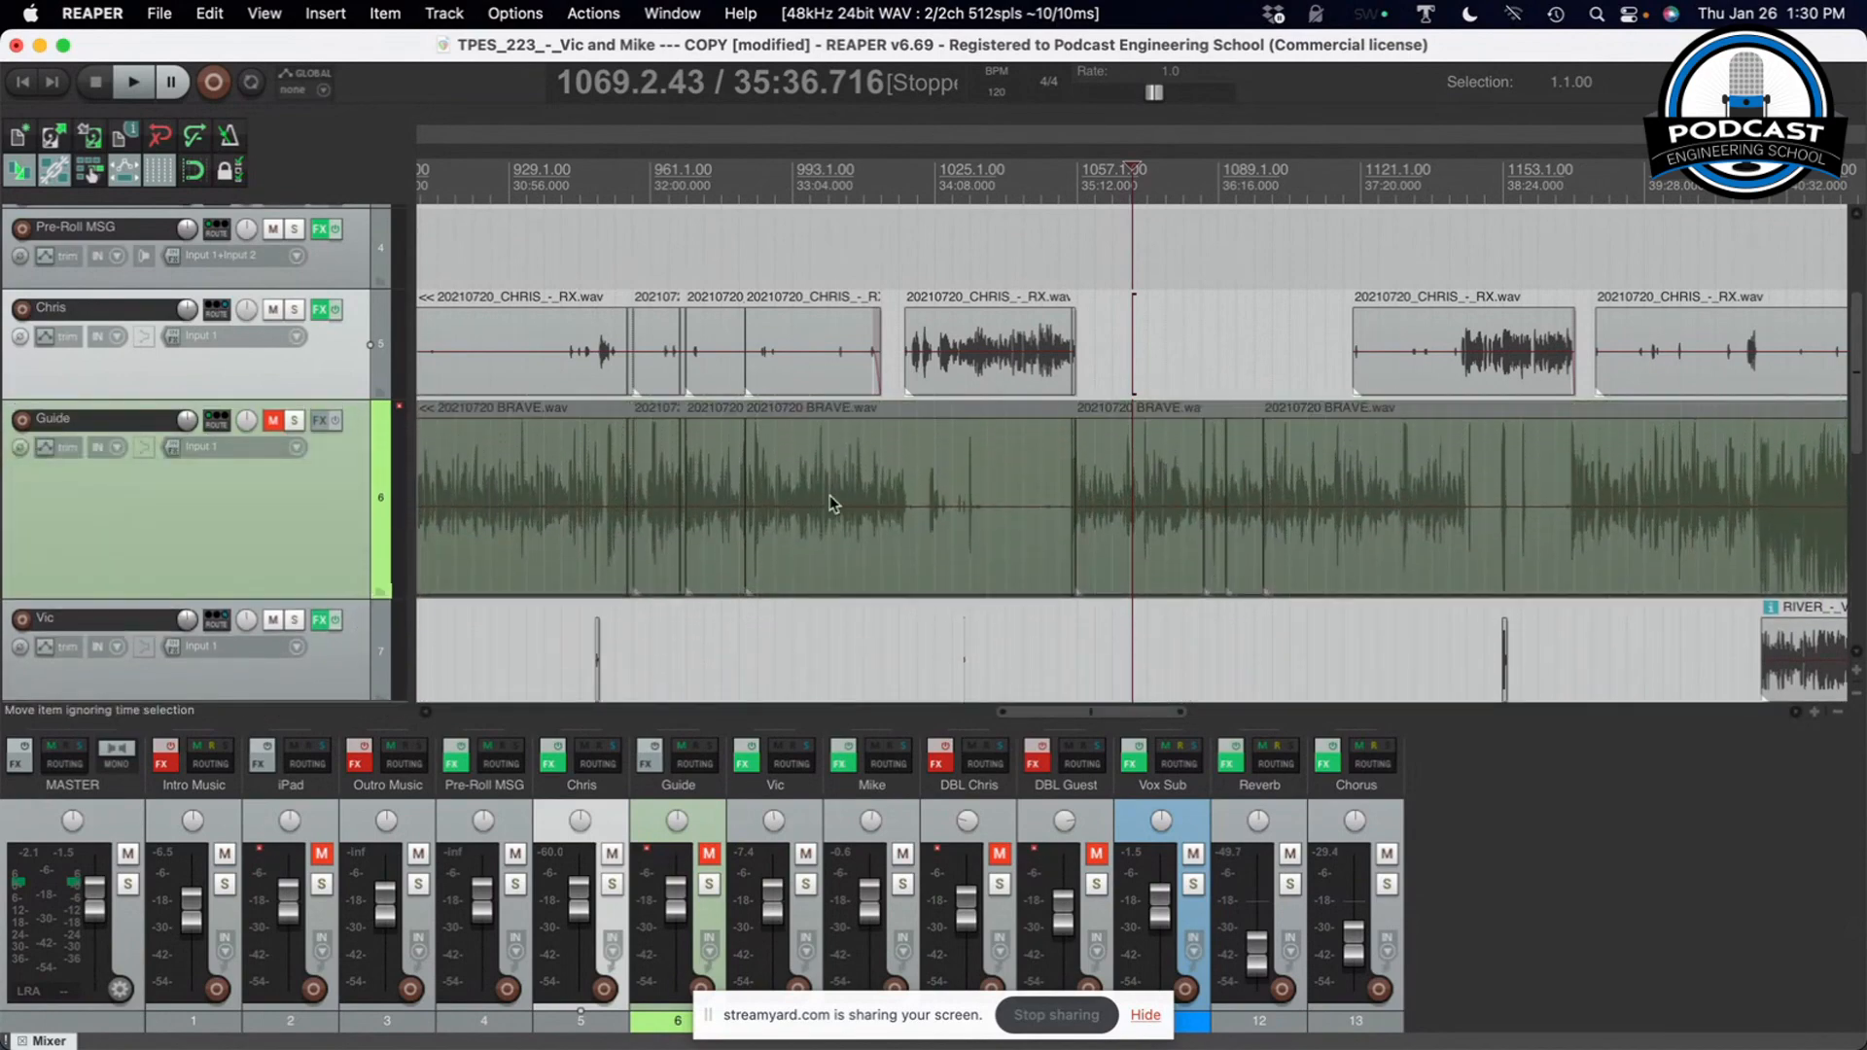
pyautogui.scroll(-3, 825, 463)
pyautogui.scroll(-3, 820, 454)
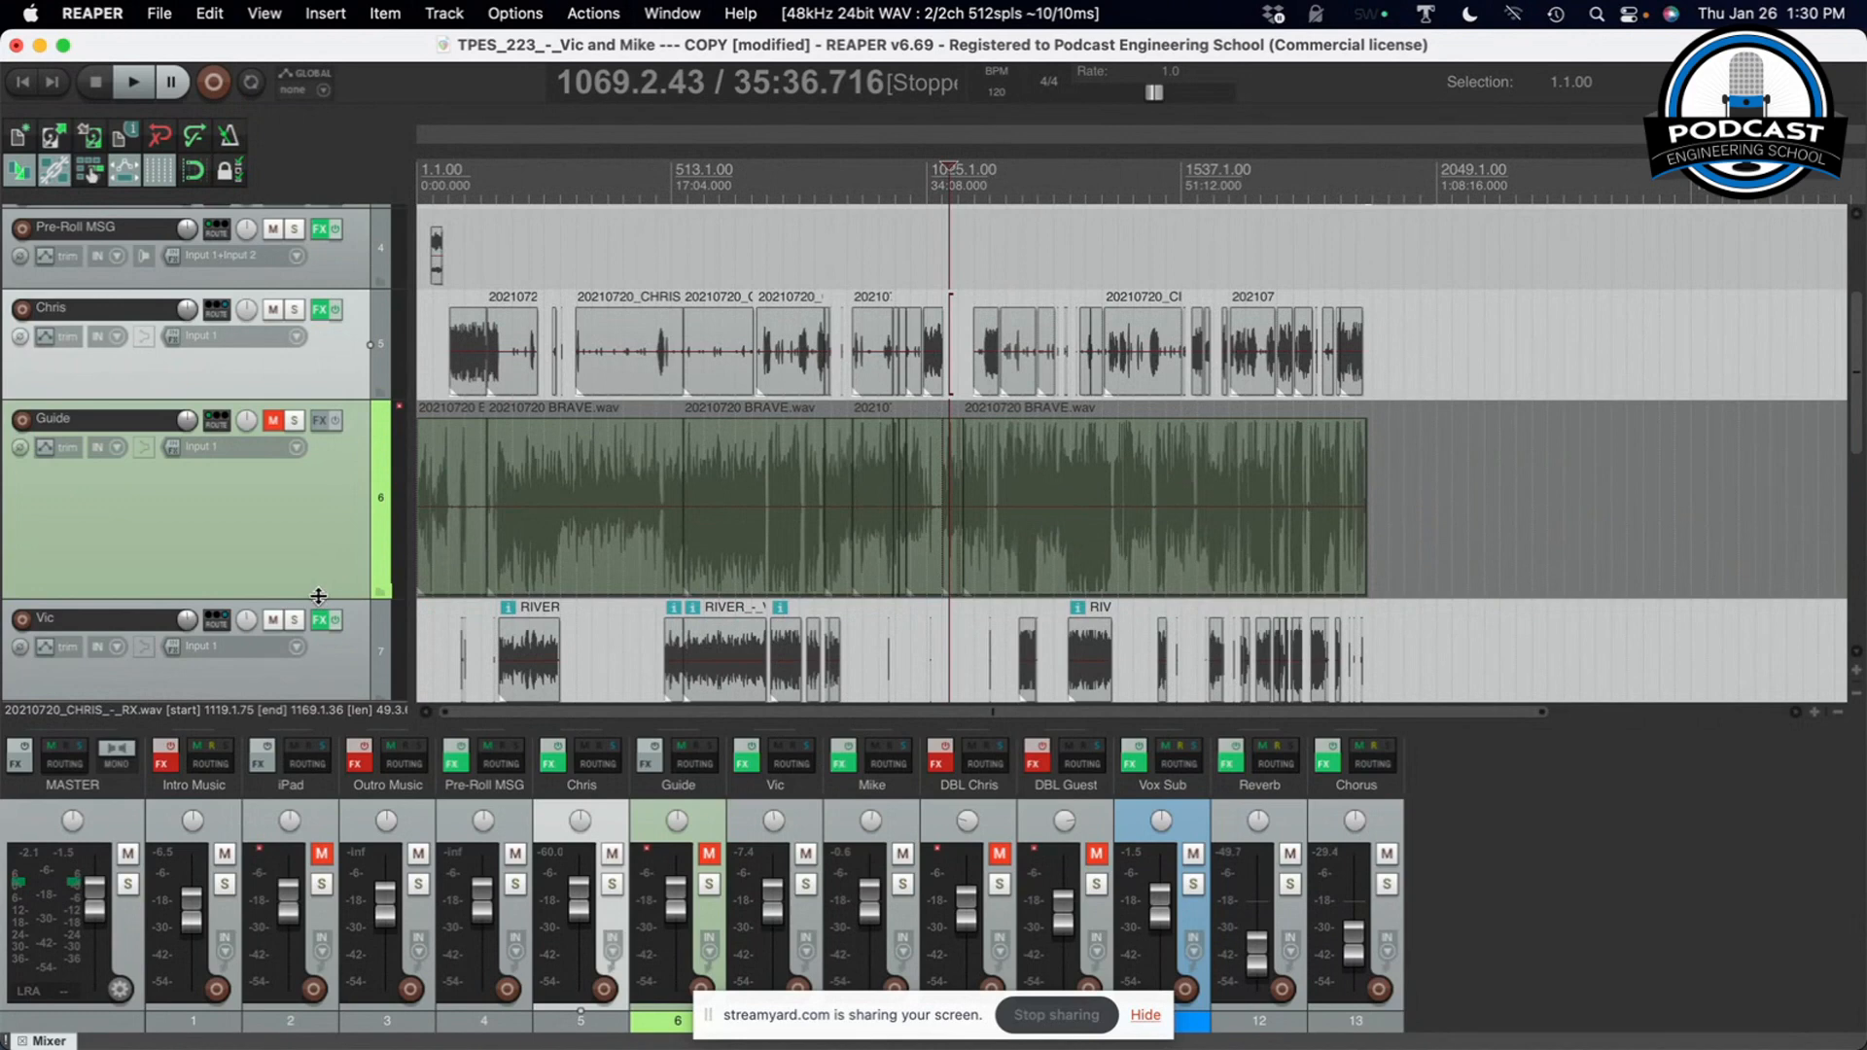
pyautogui.moveTo(318, 596); pyautogui.dragTo(316, 658)
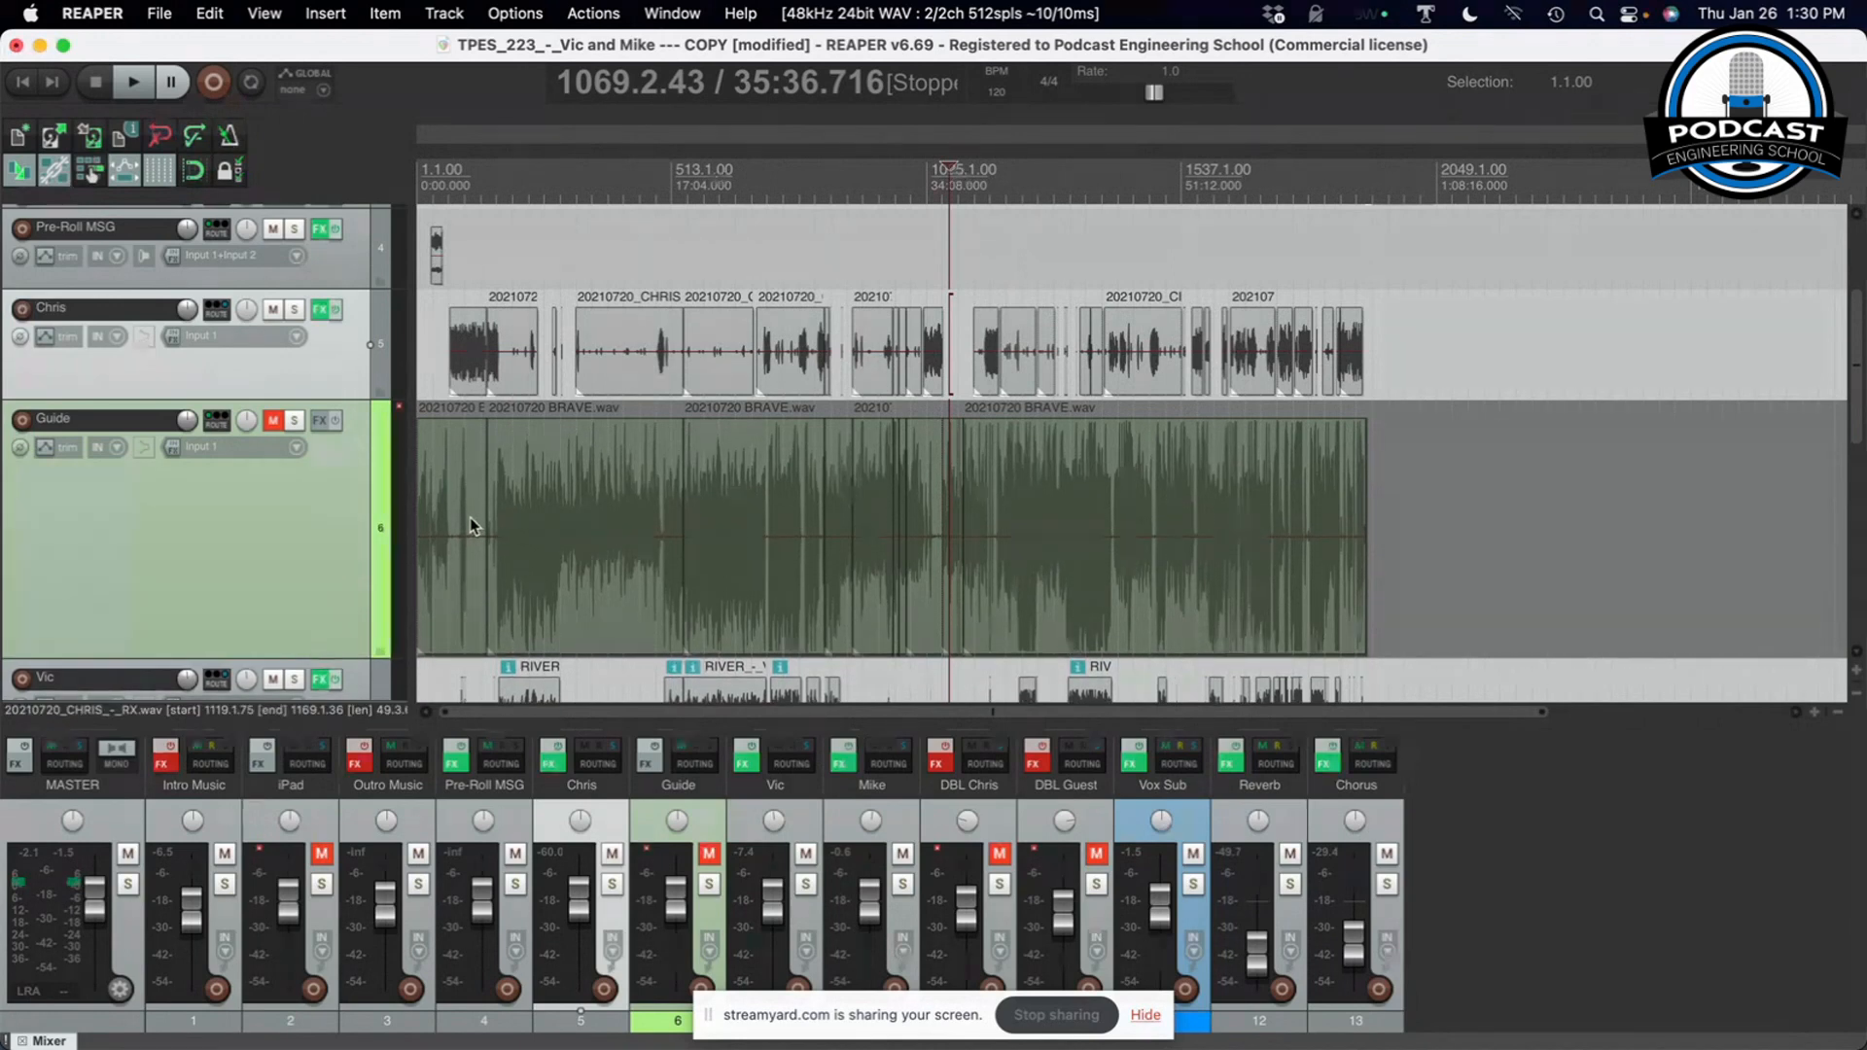
# Place the edit cursor at about 1:15 in the Guide track's first clip, and select the host's track and again the Guide track
pyautogui.click(435, 489)
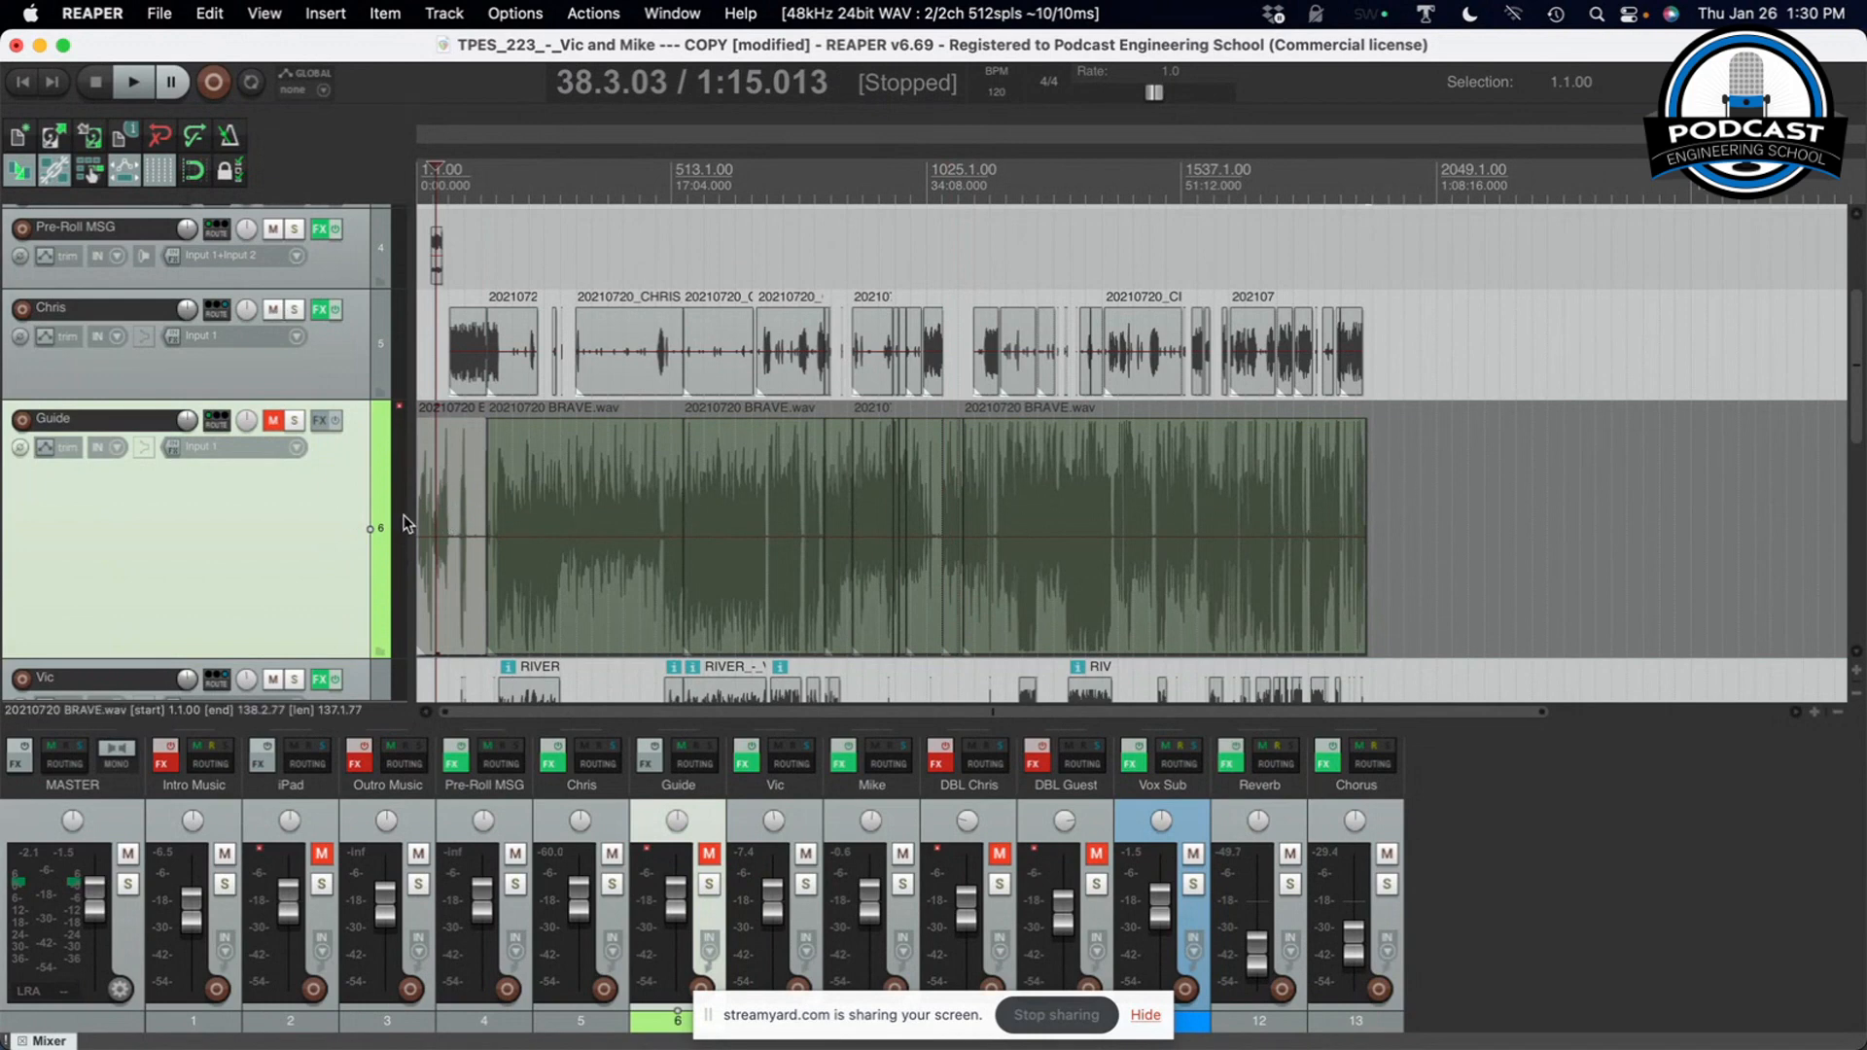
pyautogui.click(341, 374)
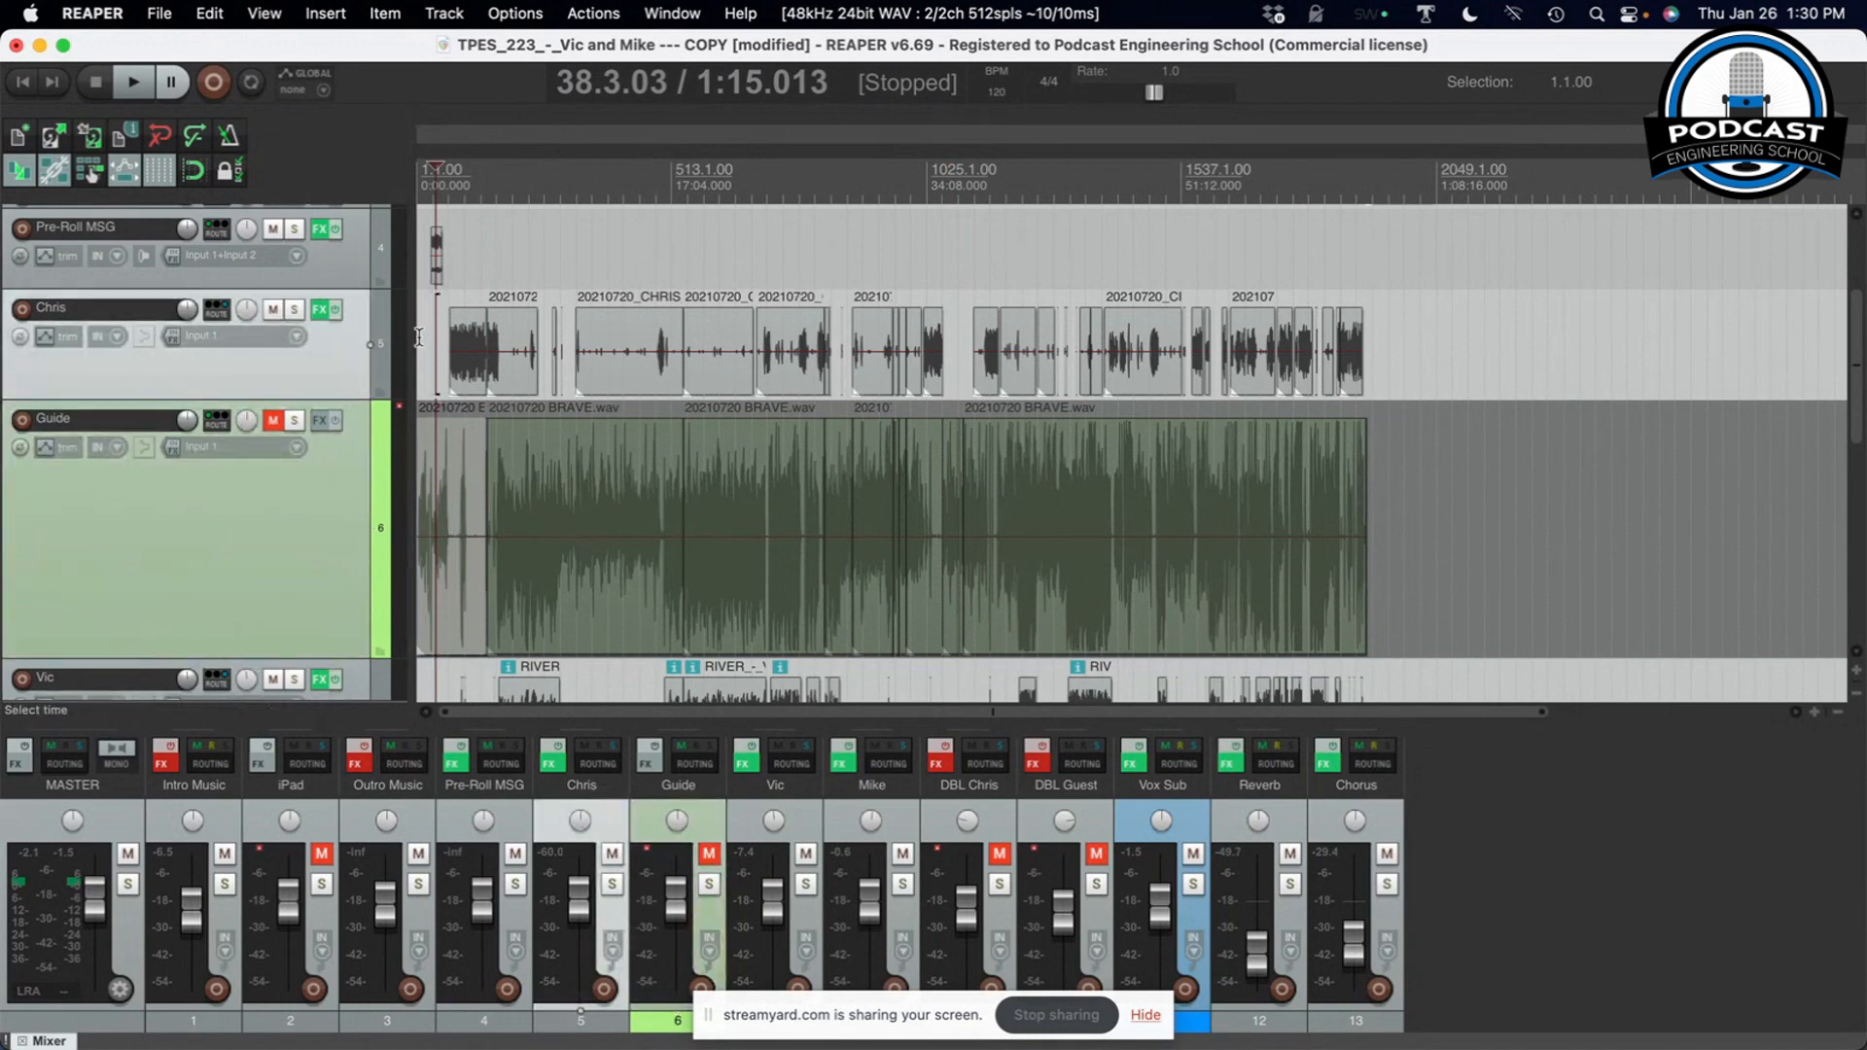
pyautogui.click(319, 515)
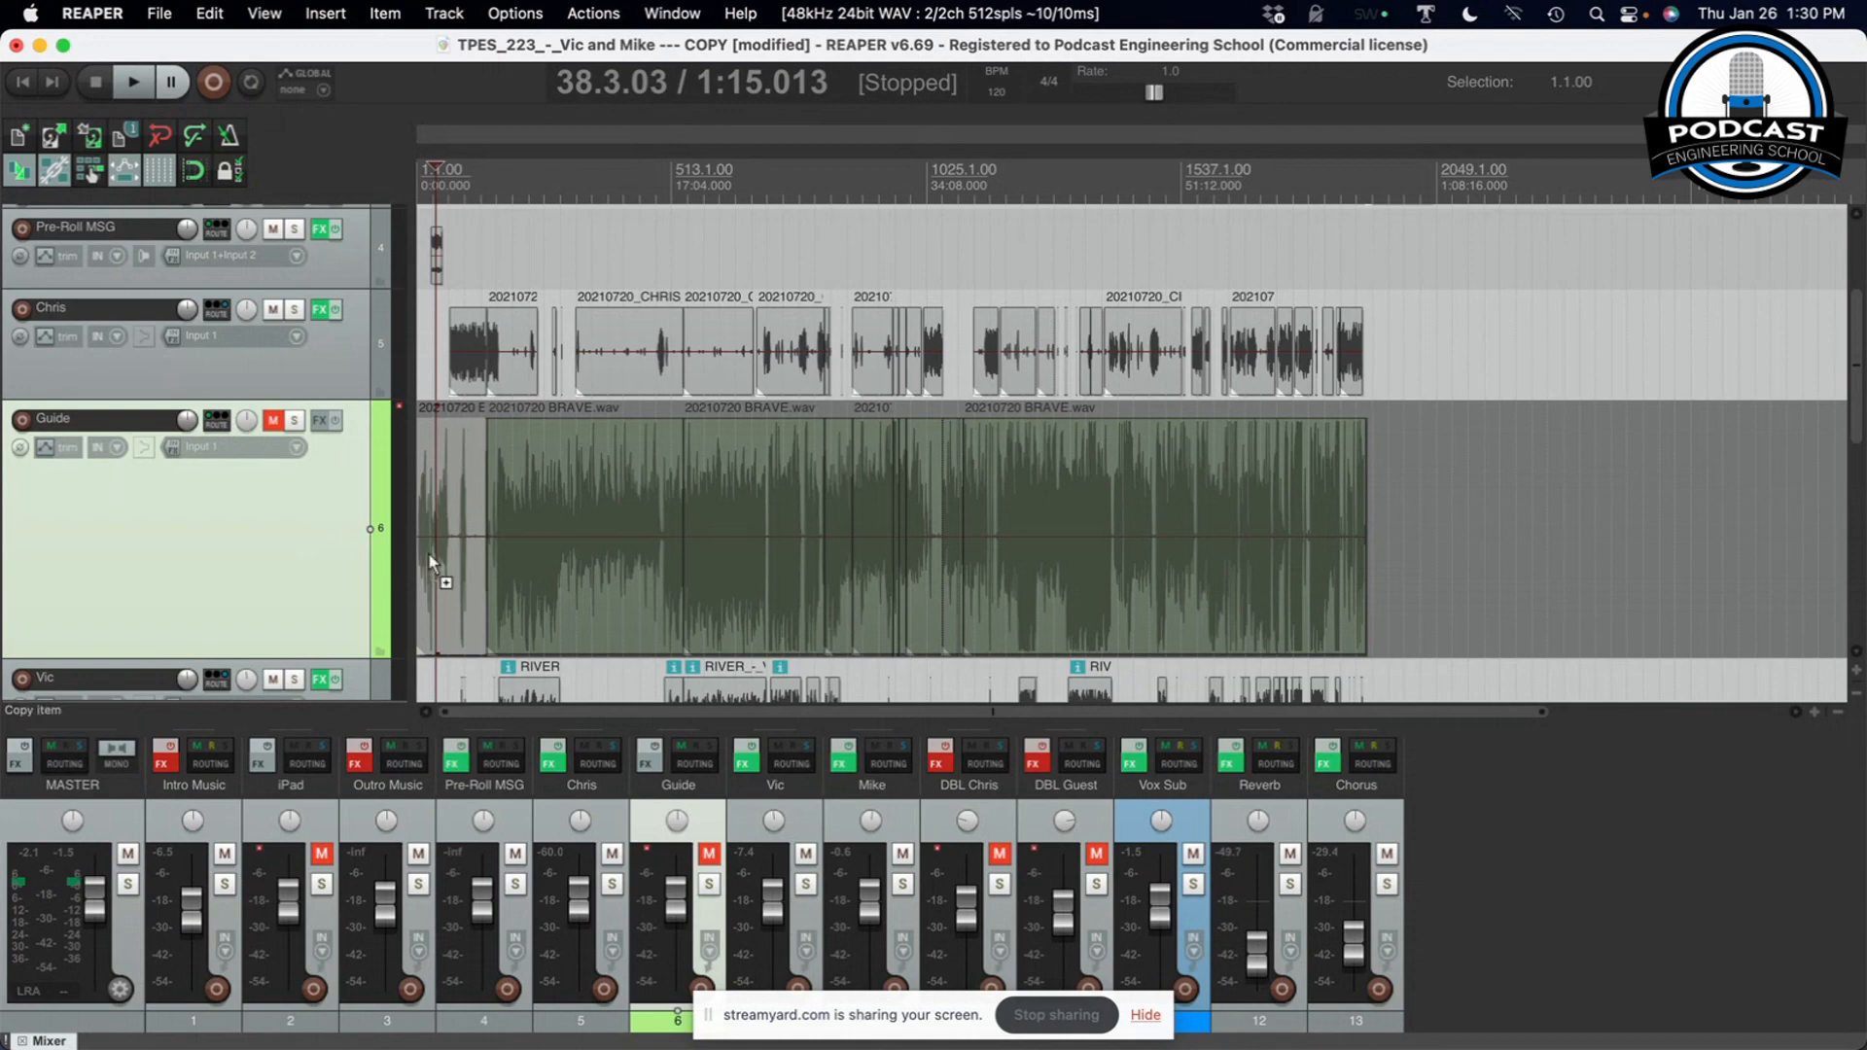
# Switch to the StreamYard studio in the Brave browser
pyautogui.press('super+Tab')
pyautogui.press('super+Tab')
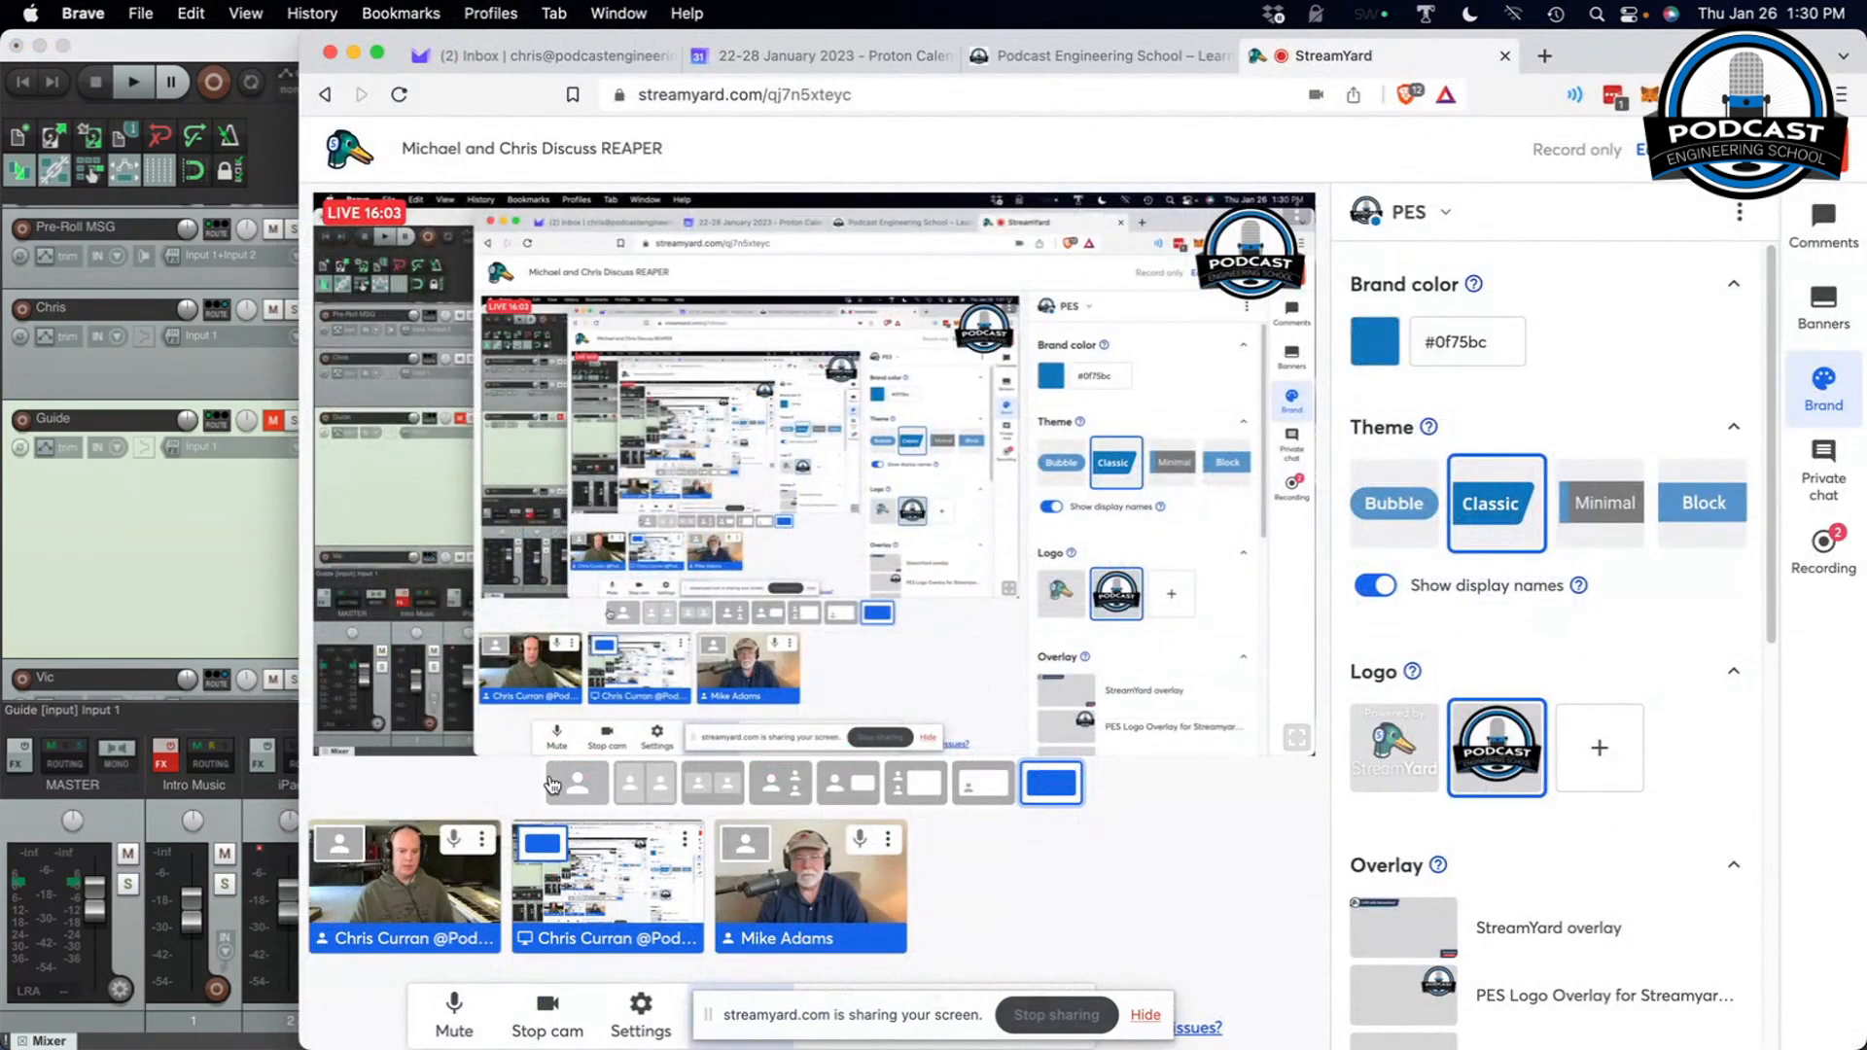
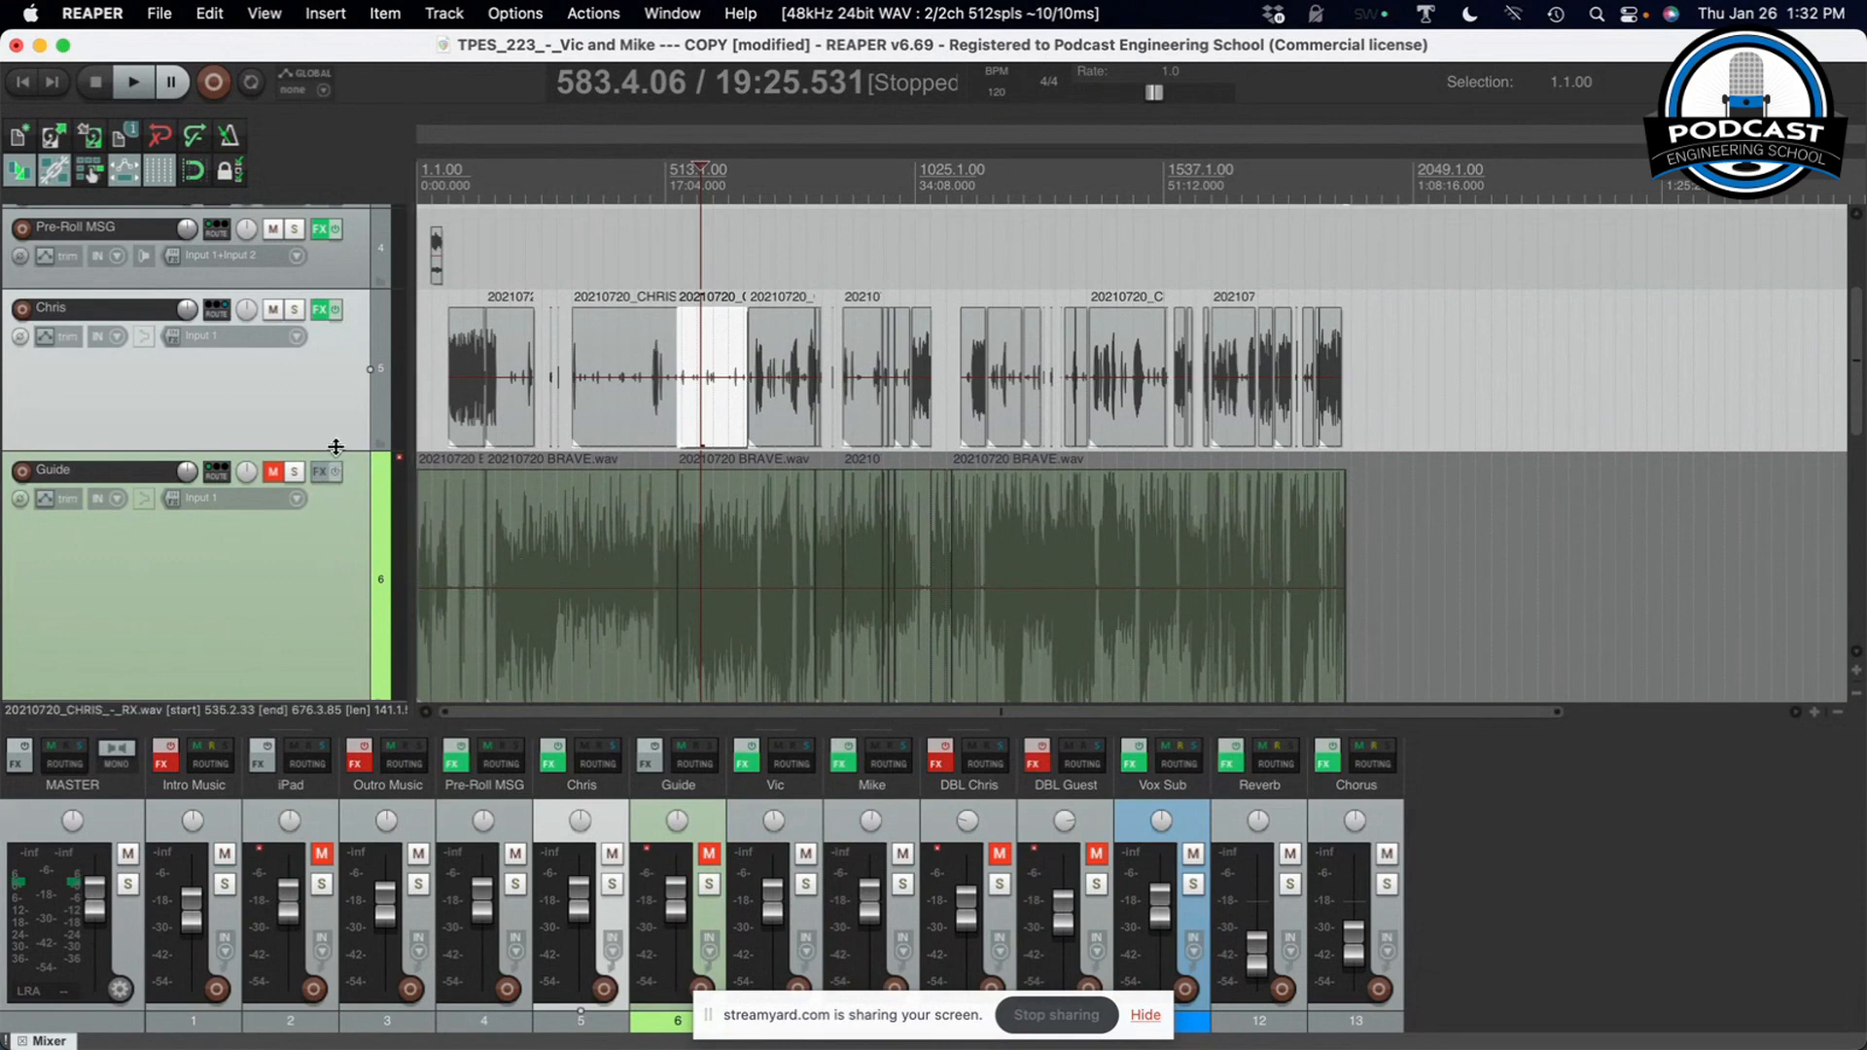
# Make the host's track and the Guide track shorter to bring both guest tracks into view, and select the second guest's track
pyautogui.moveTo(334, 449); pyautogui.dragTo(337, 376)
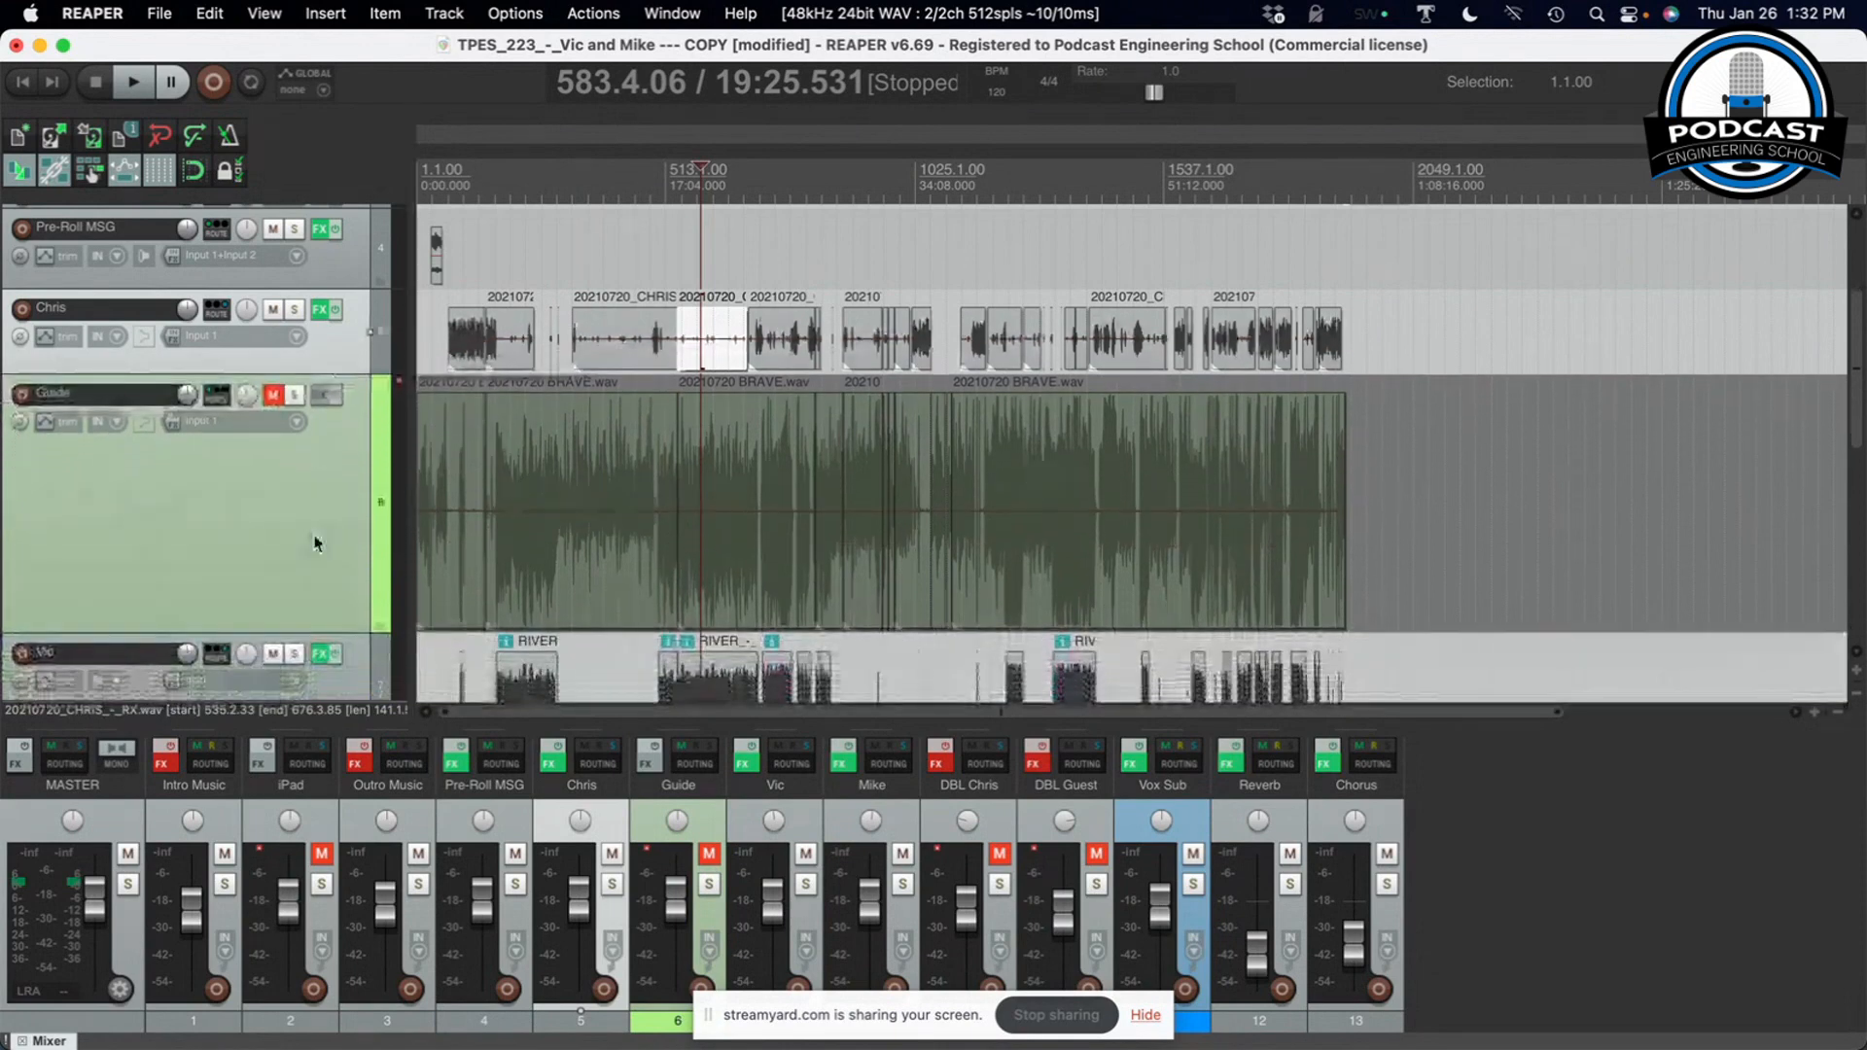
pyautogui.moveTo(311, 618); pyautogui.dragTo(307, 471)
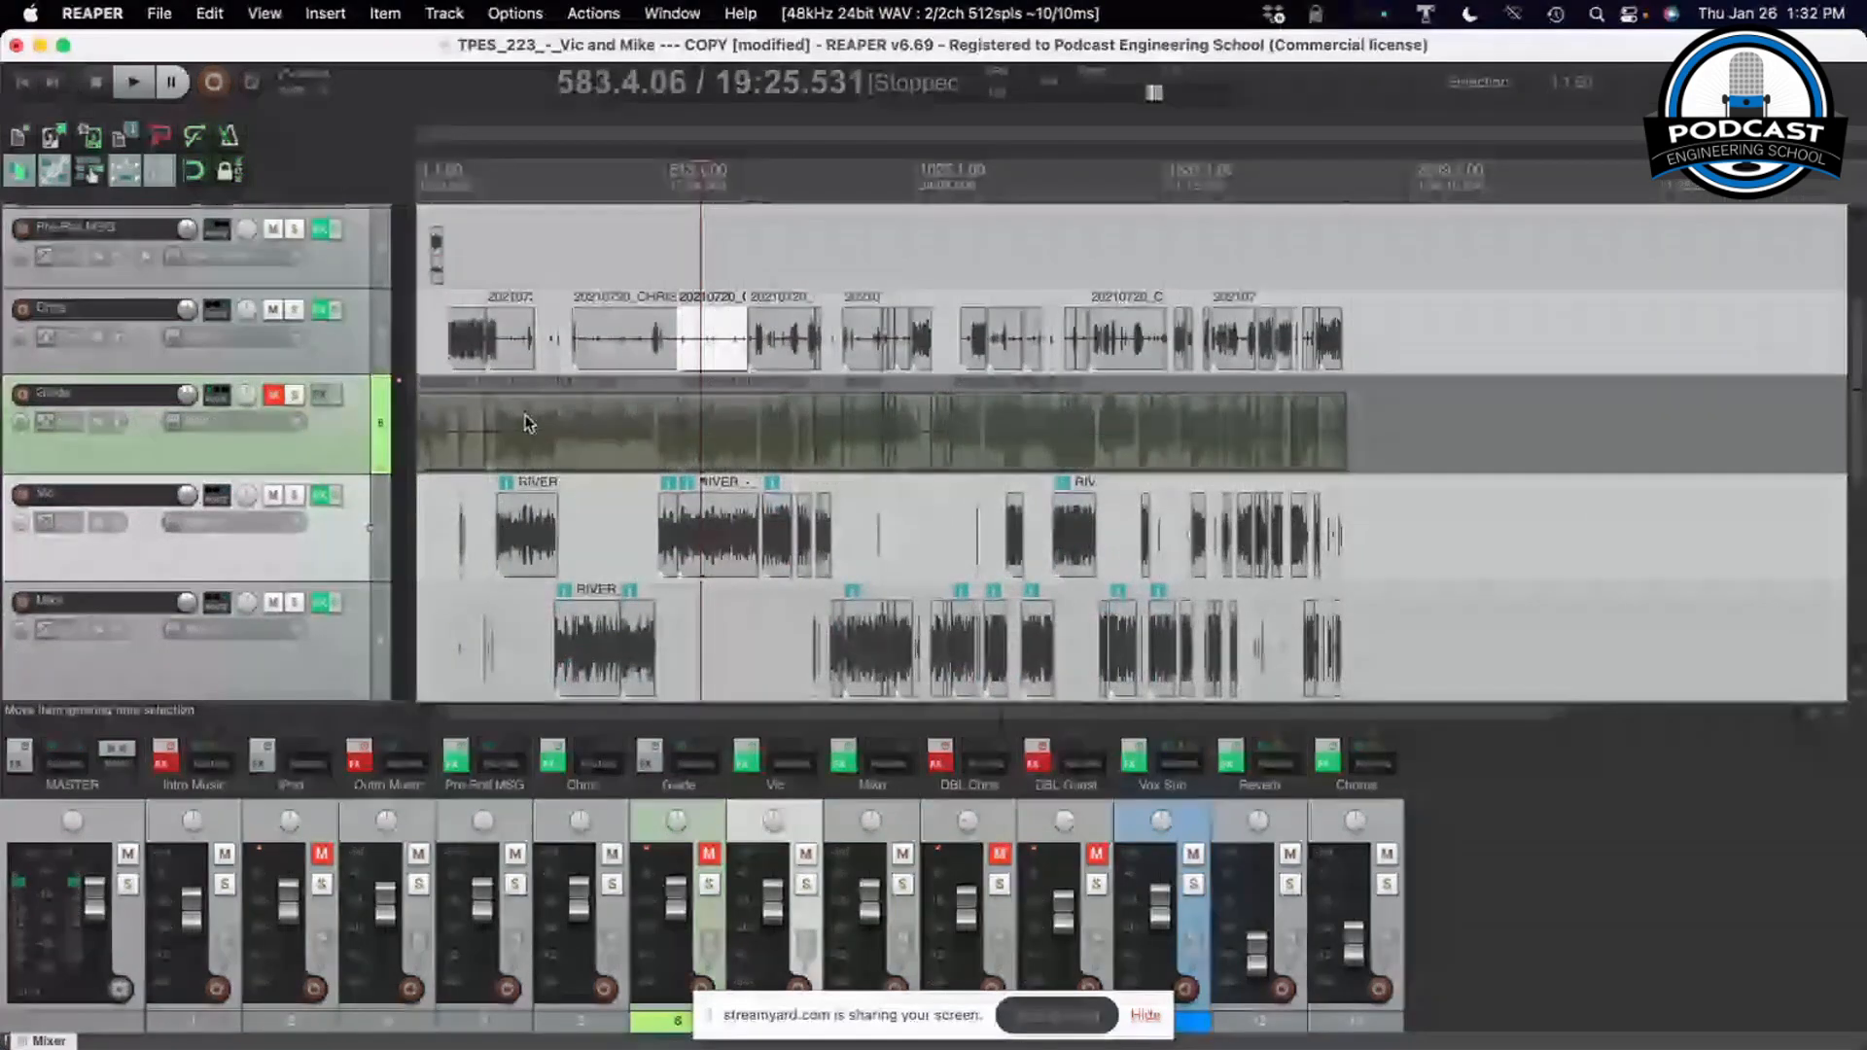
pyautogui.click(342, 613)
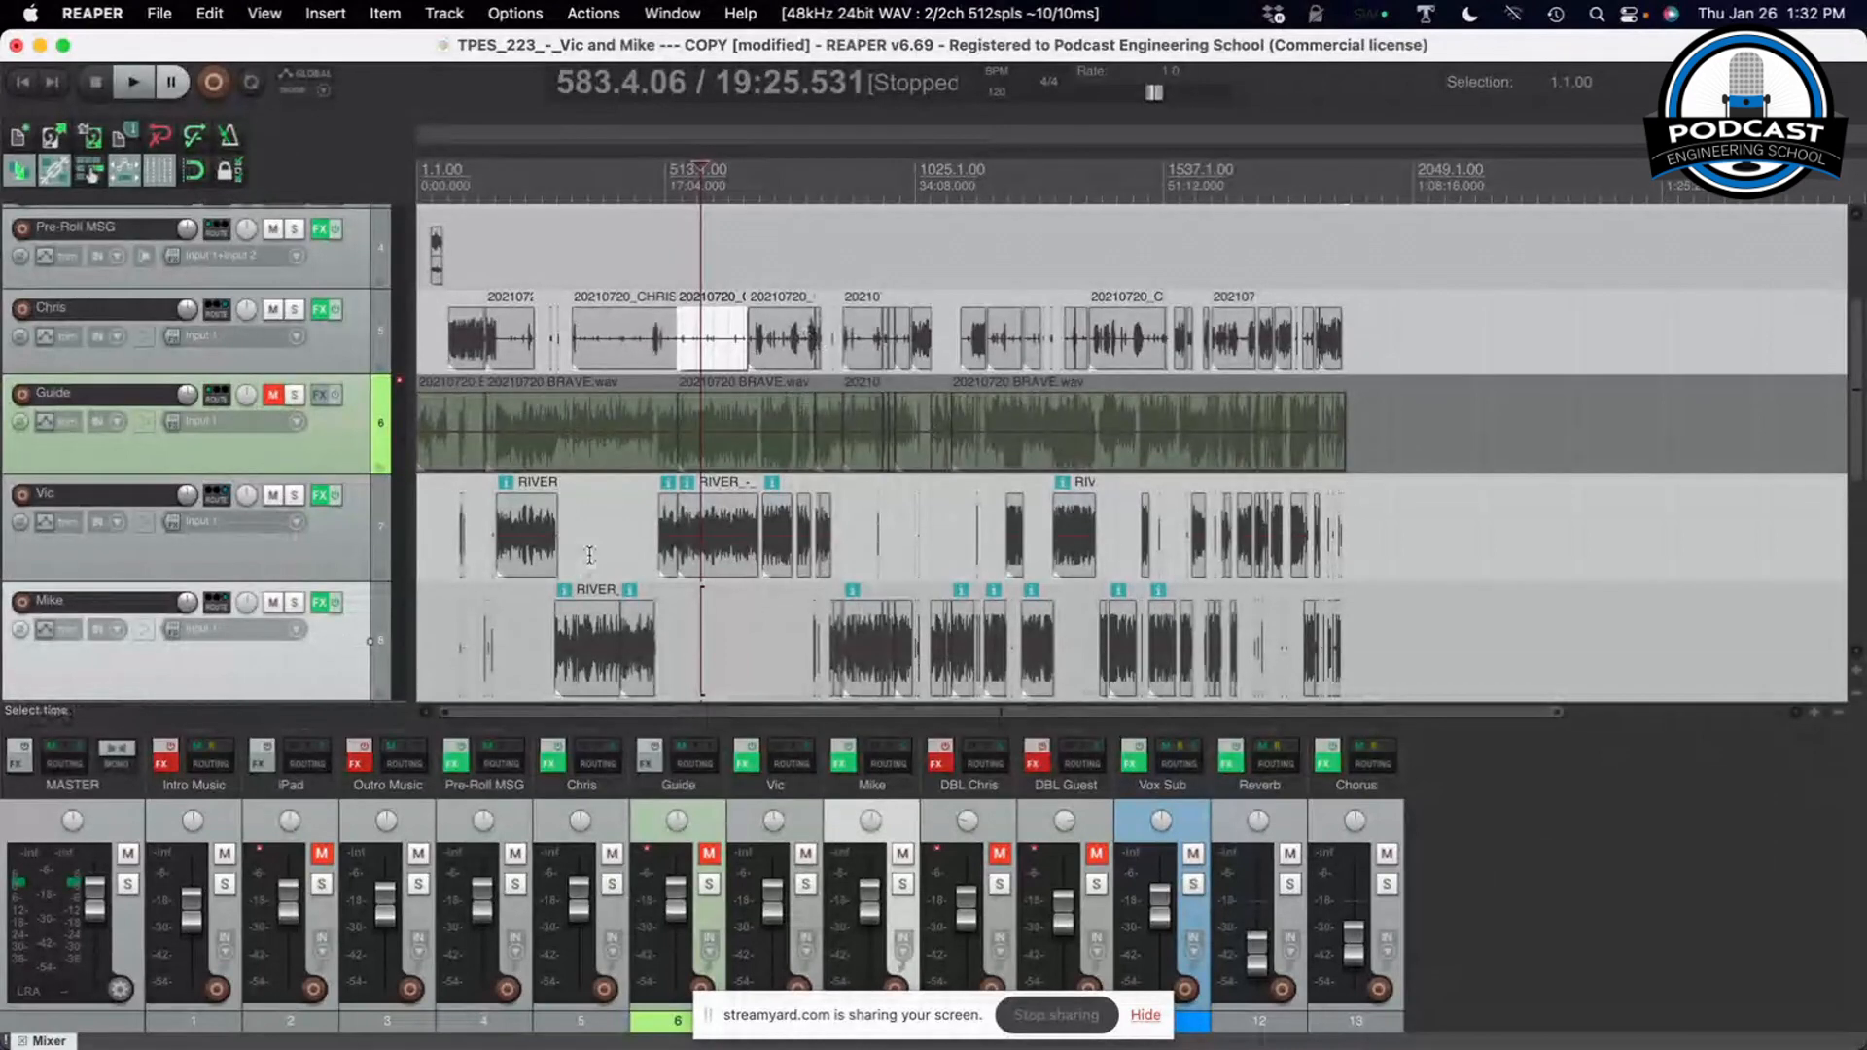
# Select a clip on the host's track, the first guest's at about 19:59 and the second guest's at about 30:08, finishing on the Guide track
pyautogui.click(284, 423)
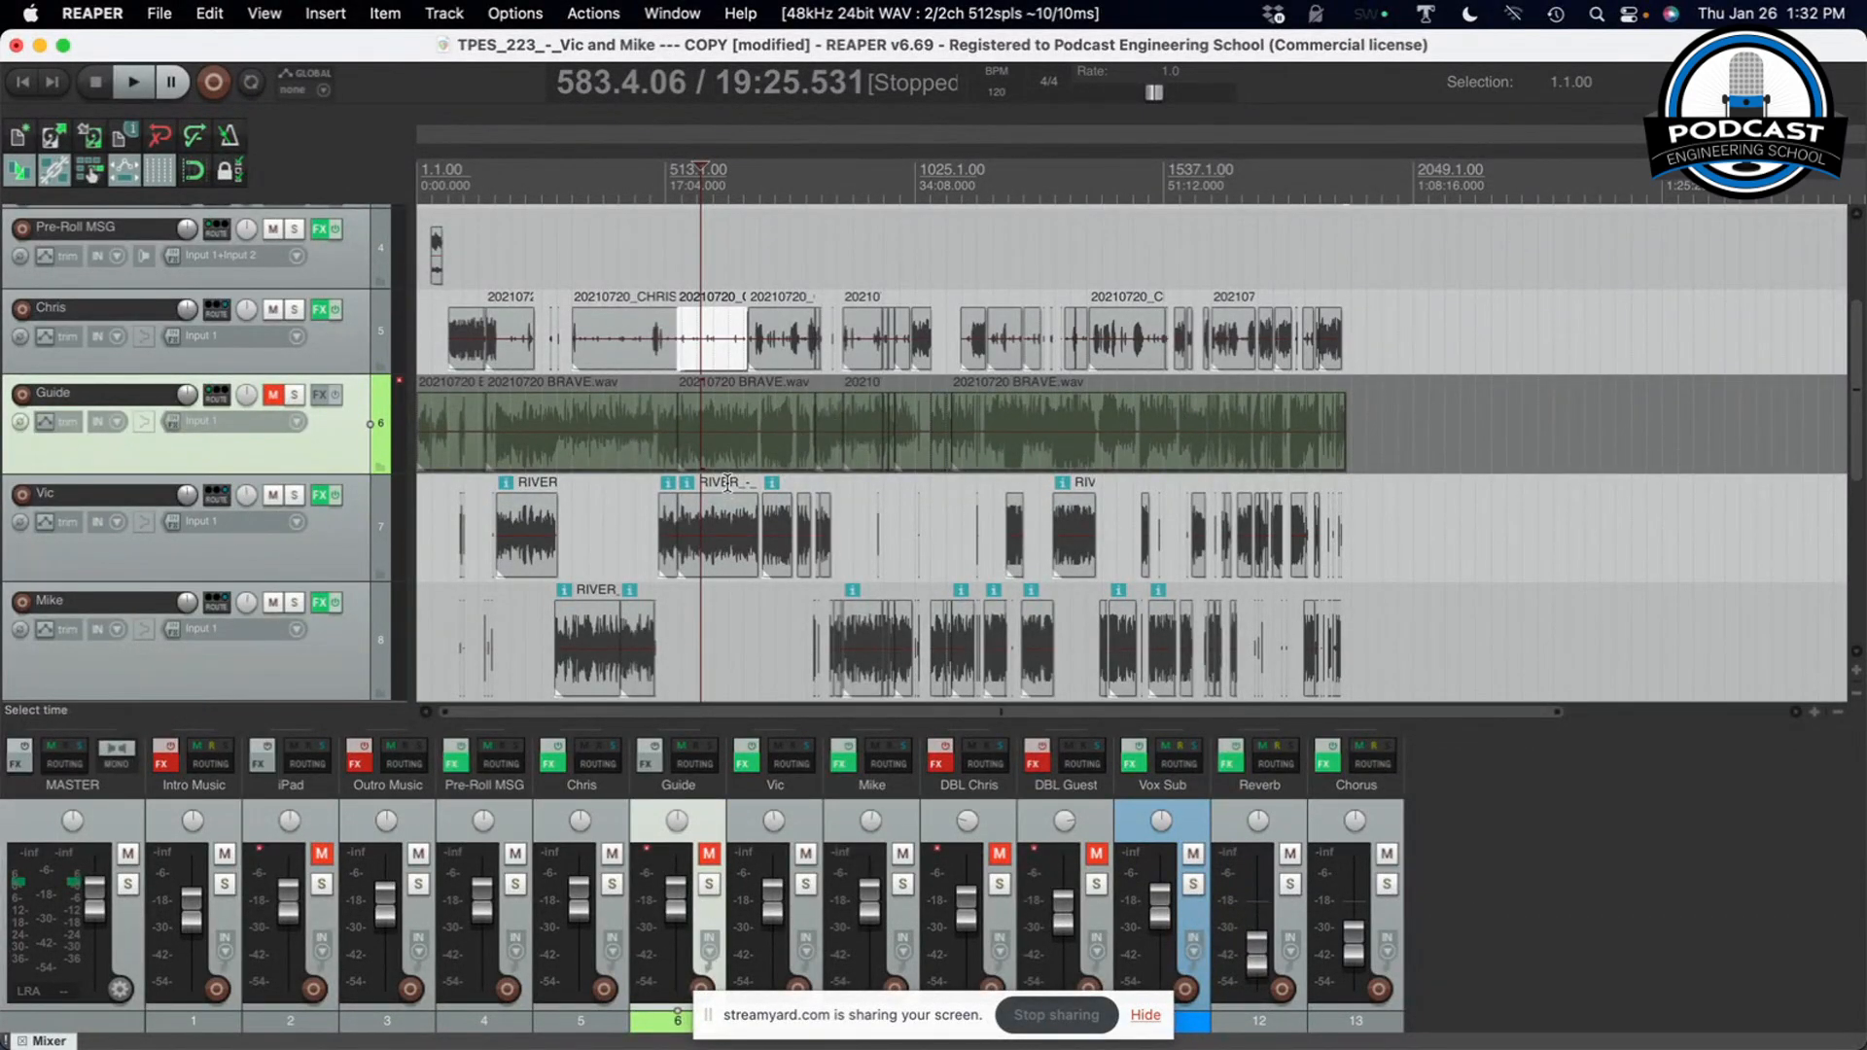
pyautogui.click(636, 336)
pyautogui.click(709, 527)
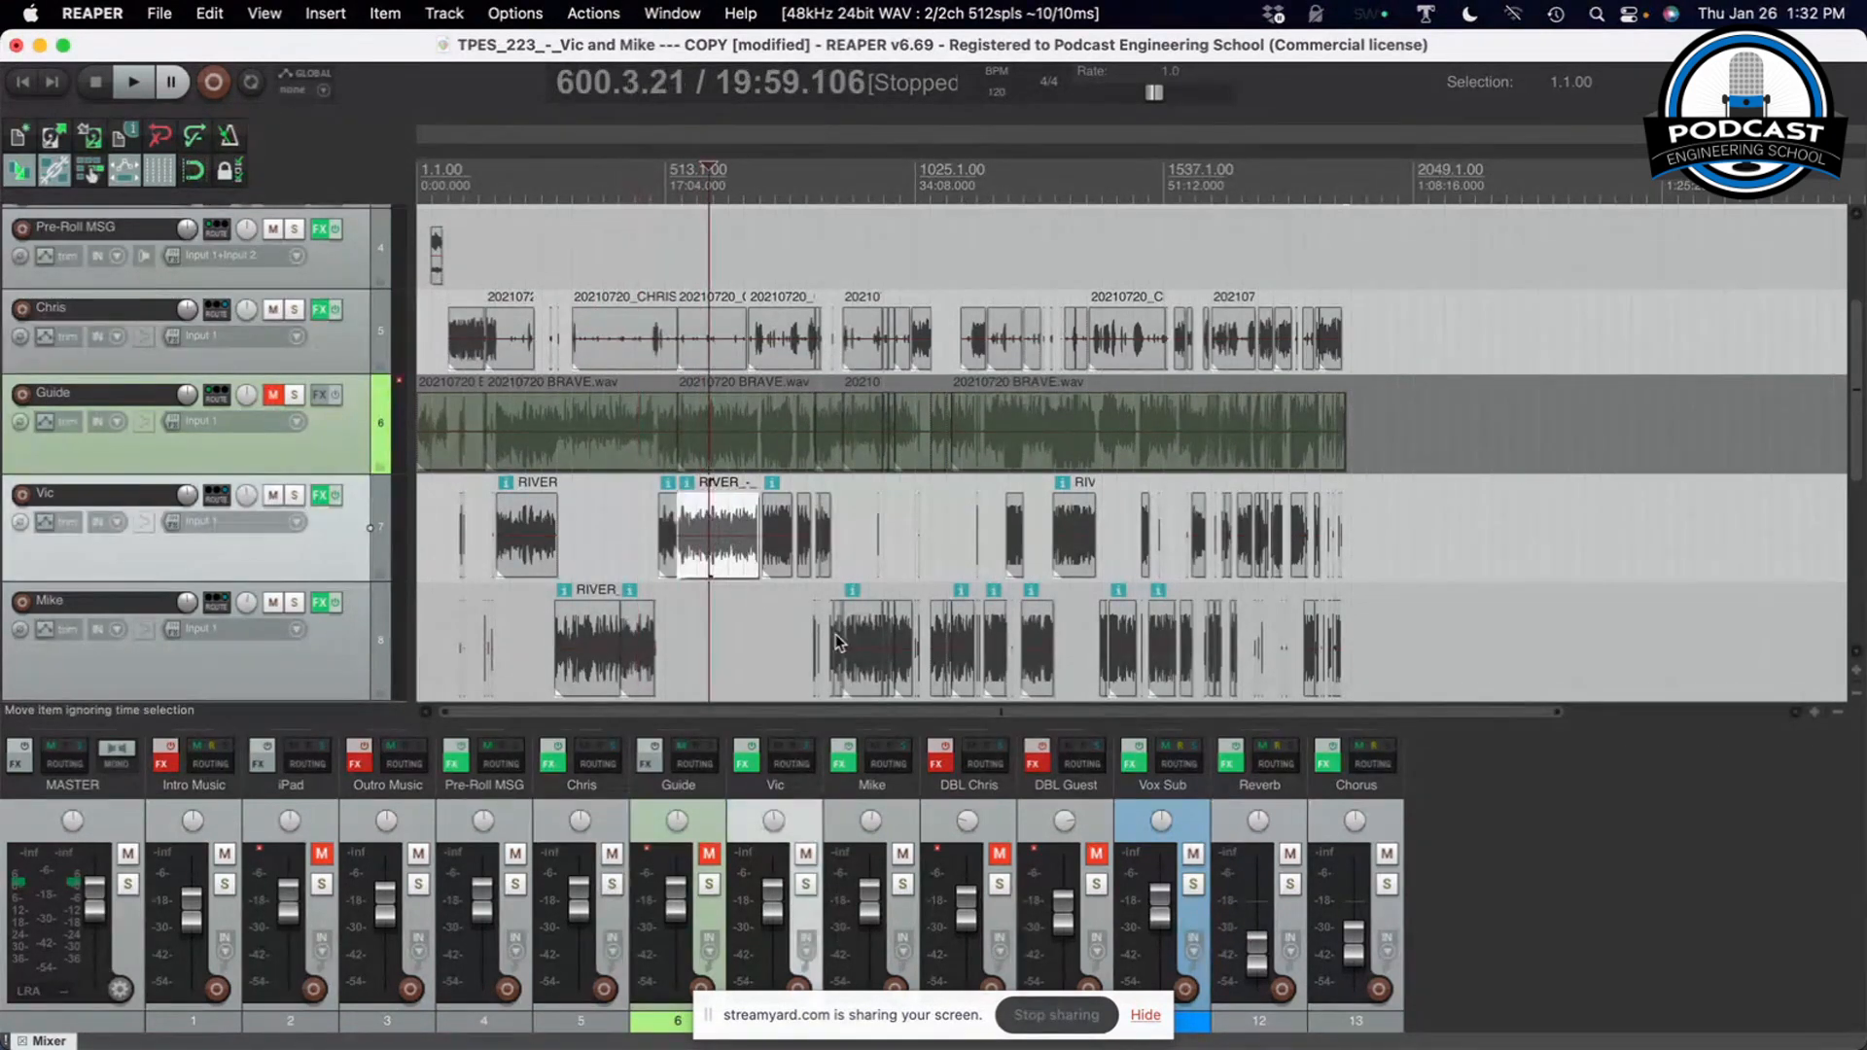
pyautogui.click(858, 646)
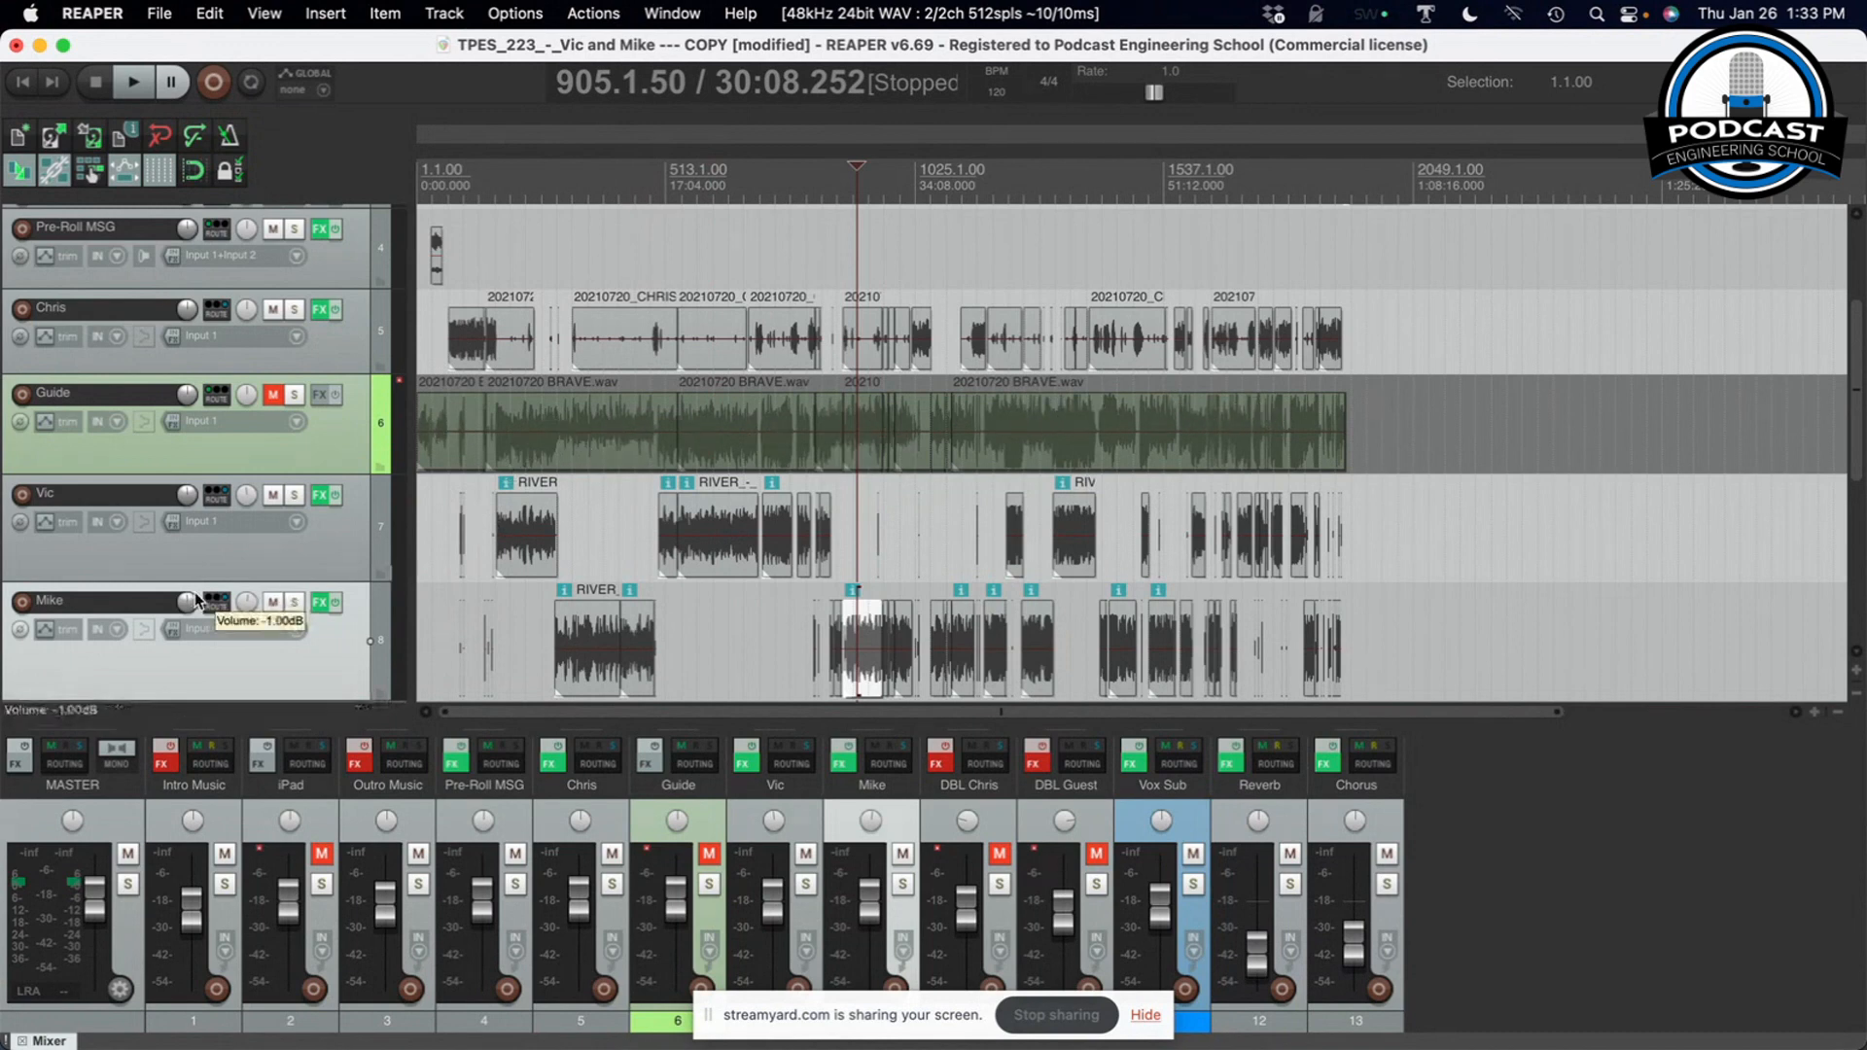
pyautogui.click(330, 448)
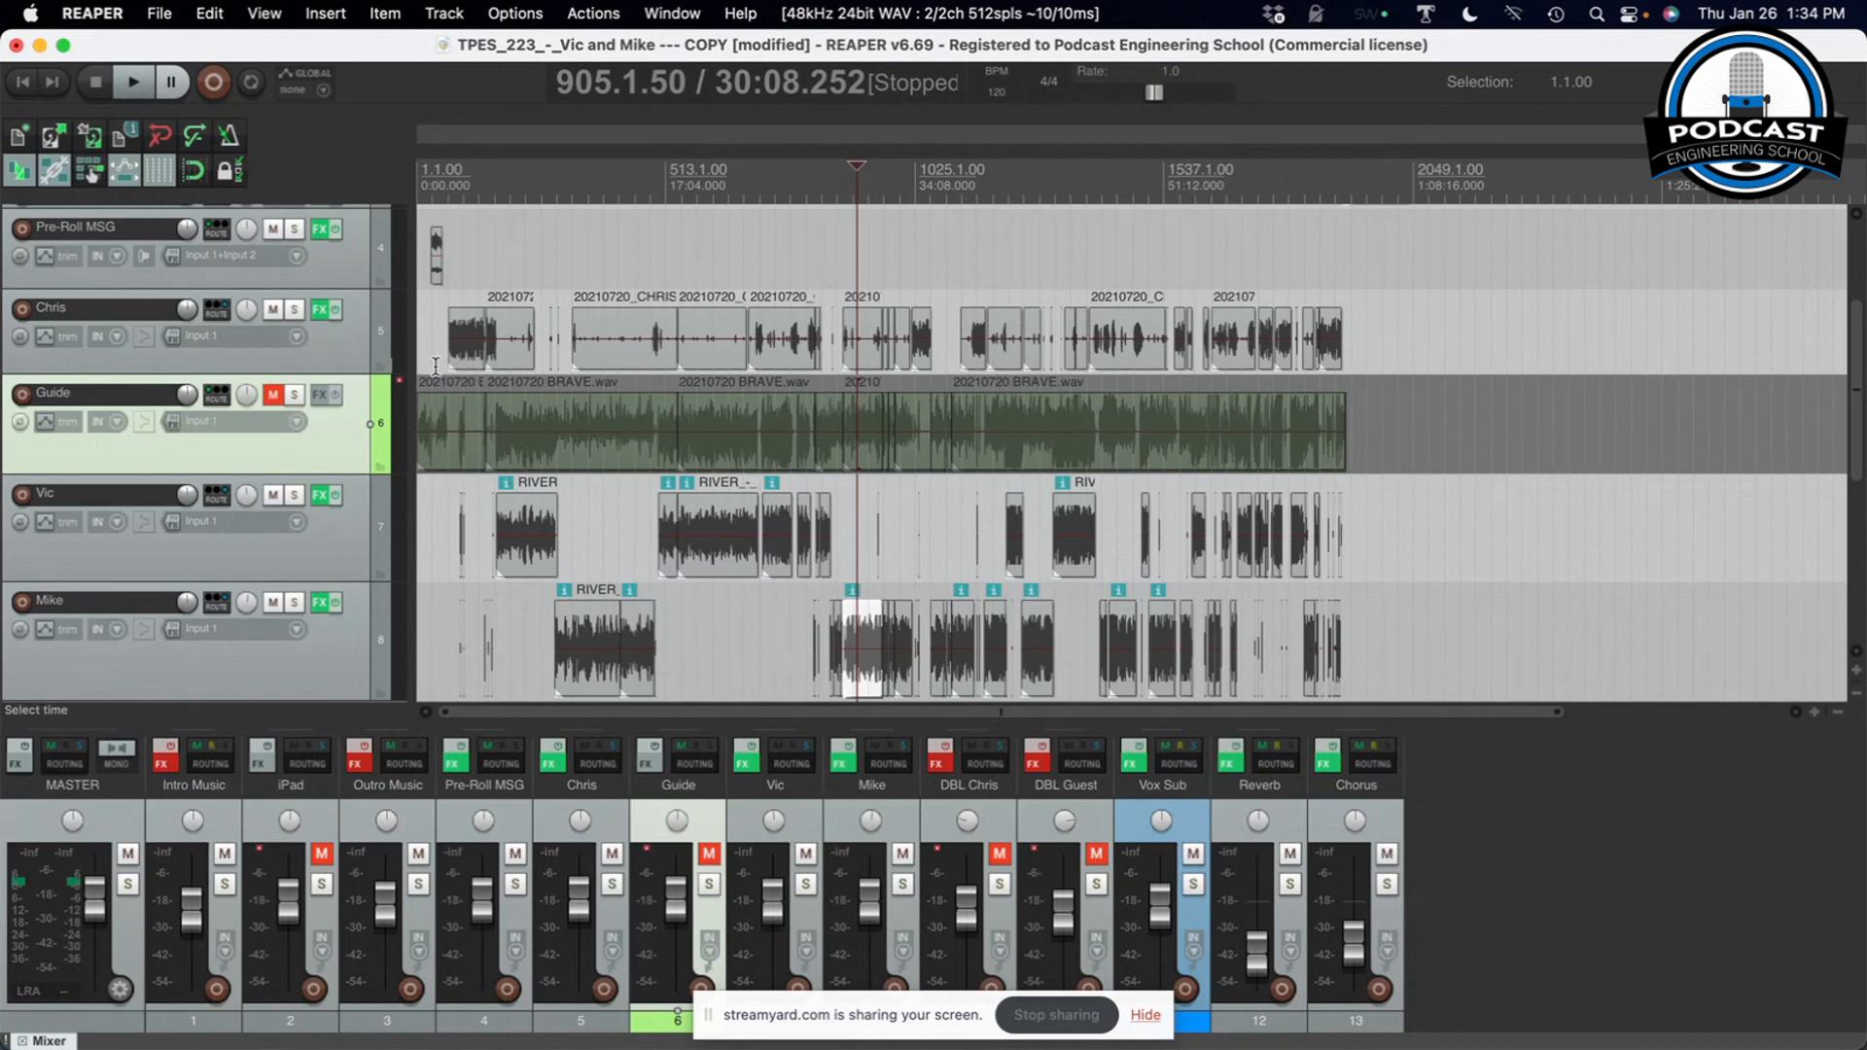
# Select the host's track and each guest's track in turn, and shrink the Guide track to a thin strip
pyautogui.click(343, 342)
pyautogui.click(348, 545)
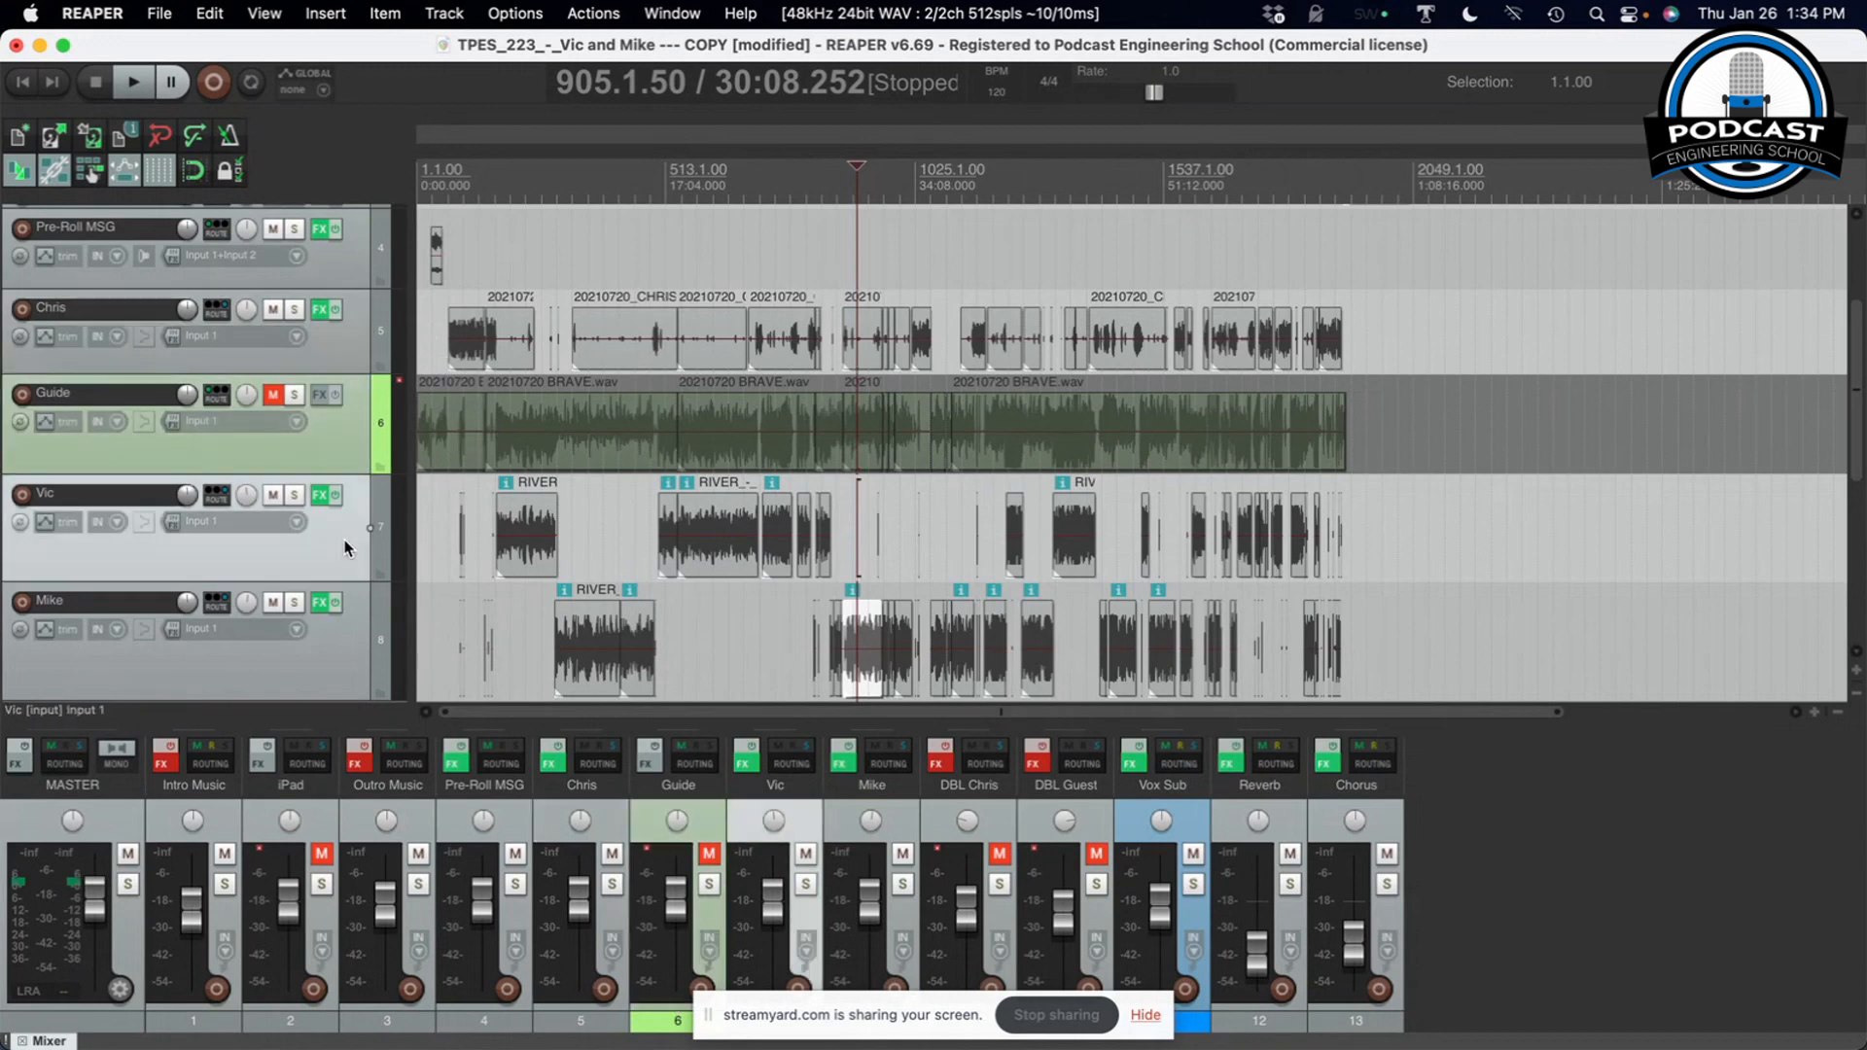
pyautogui.click(364, 640)
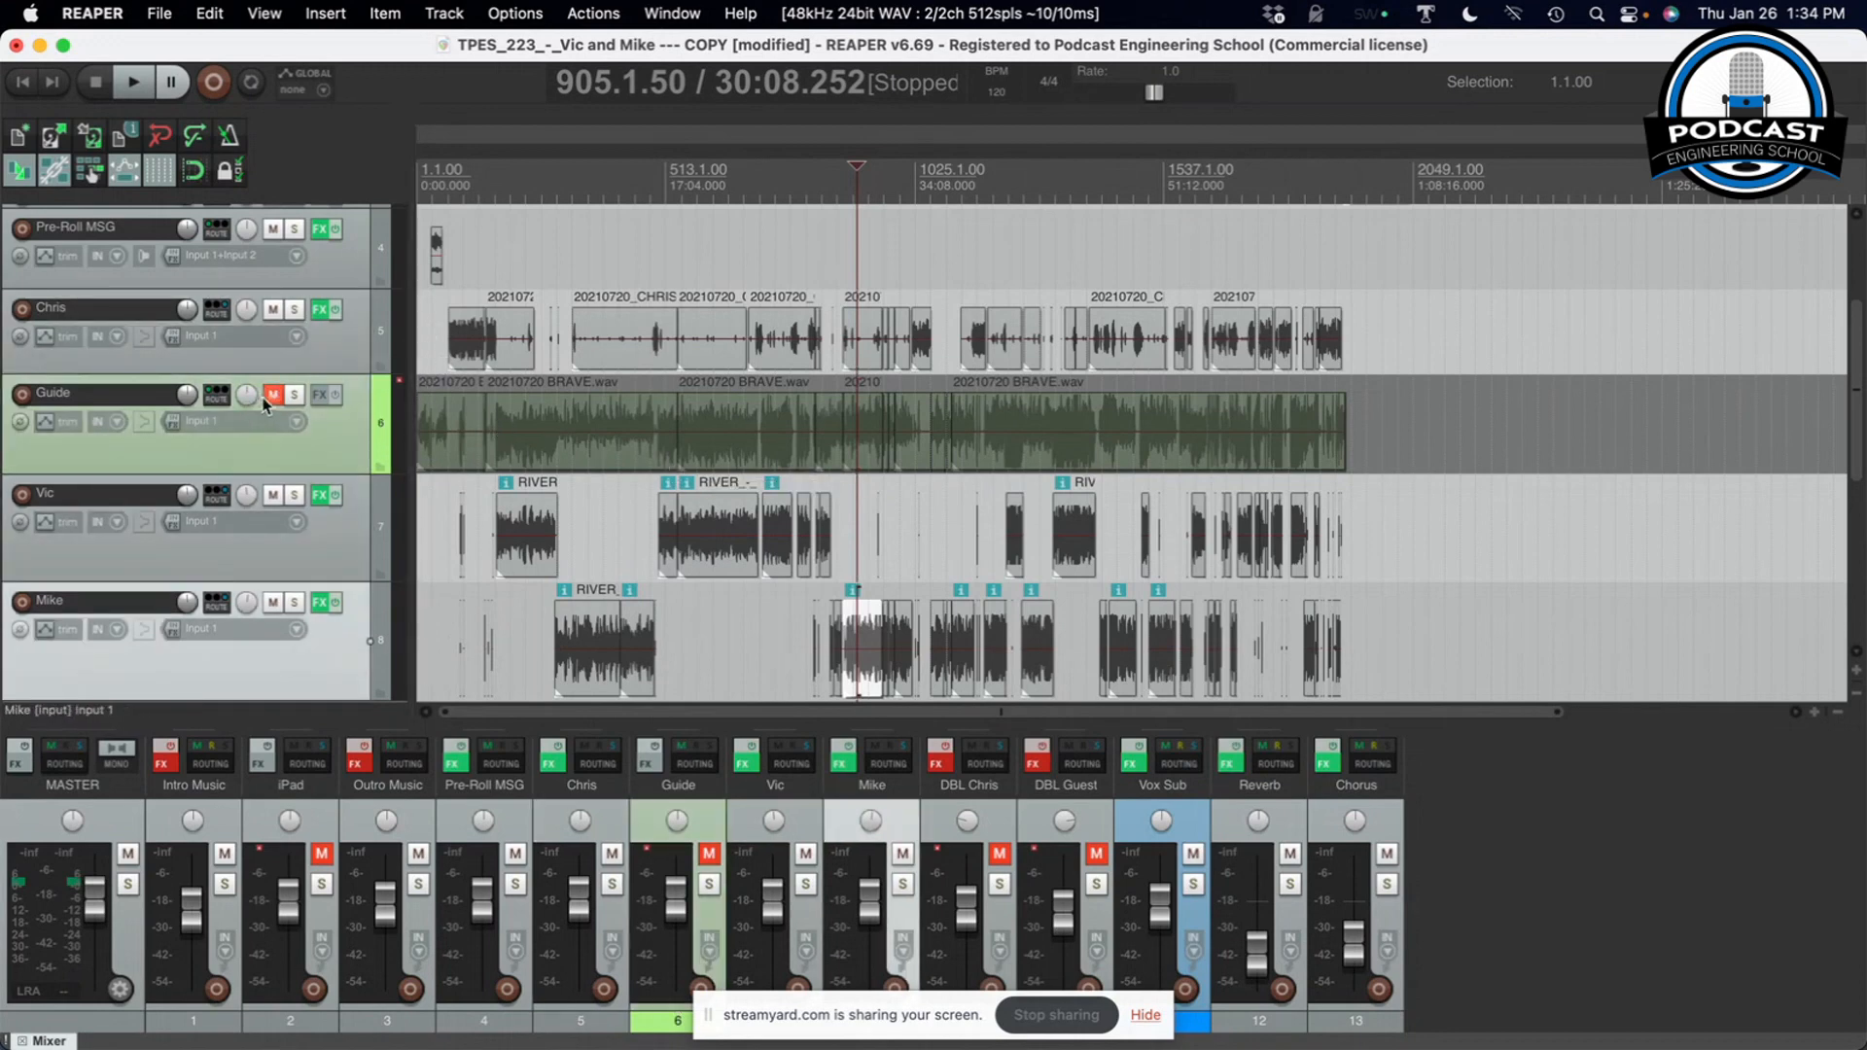
pyautogui.moveTo(334, 474); pyautogui.dragTo(338, 351)
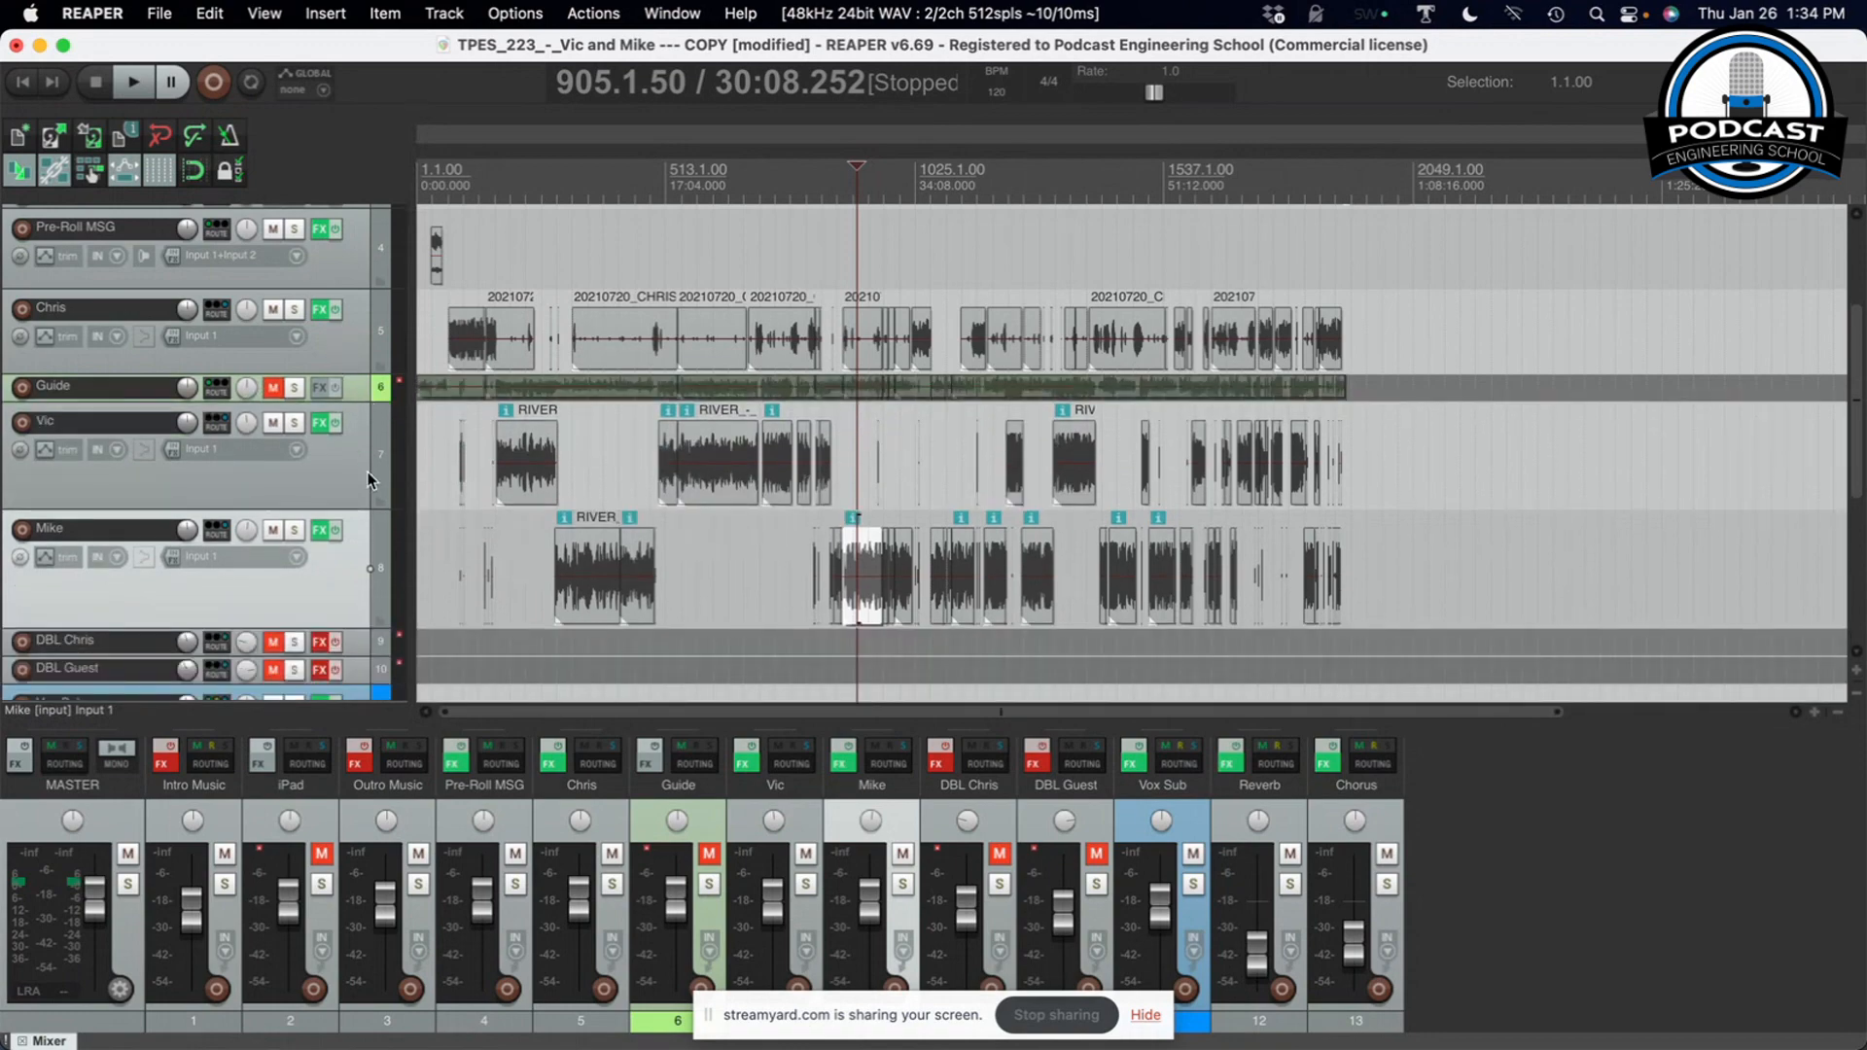
pyautogui.scroll(4, 341, 467)
pyautogui.scroll(-5, 337, 463)
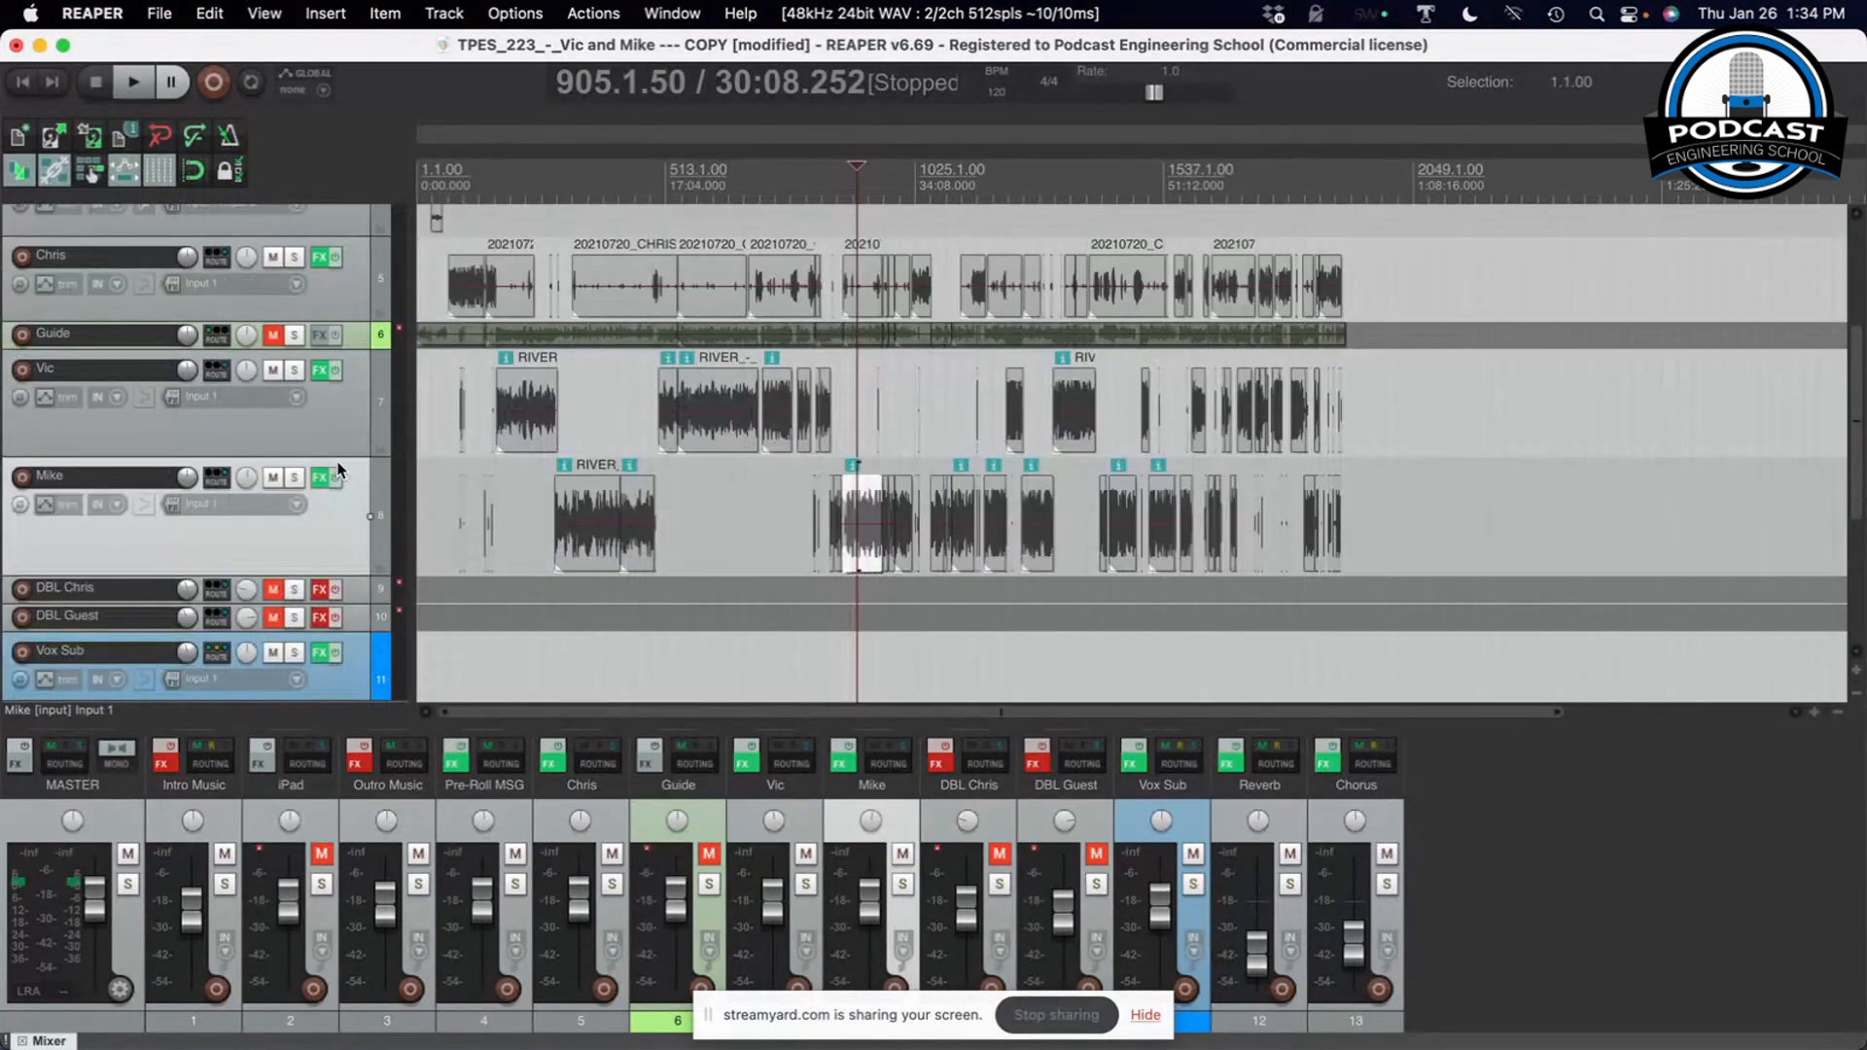
# Review the host's FX chain and the first guest's Pro-G, KIT BB N105, MJUC and Vocal Rider plug-ins, closing both chains
pyautogui.click(320, 258)
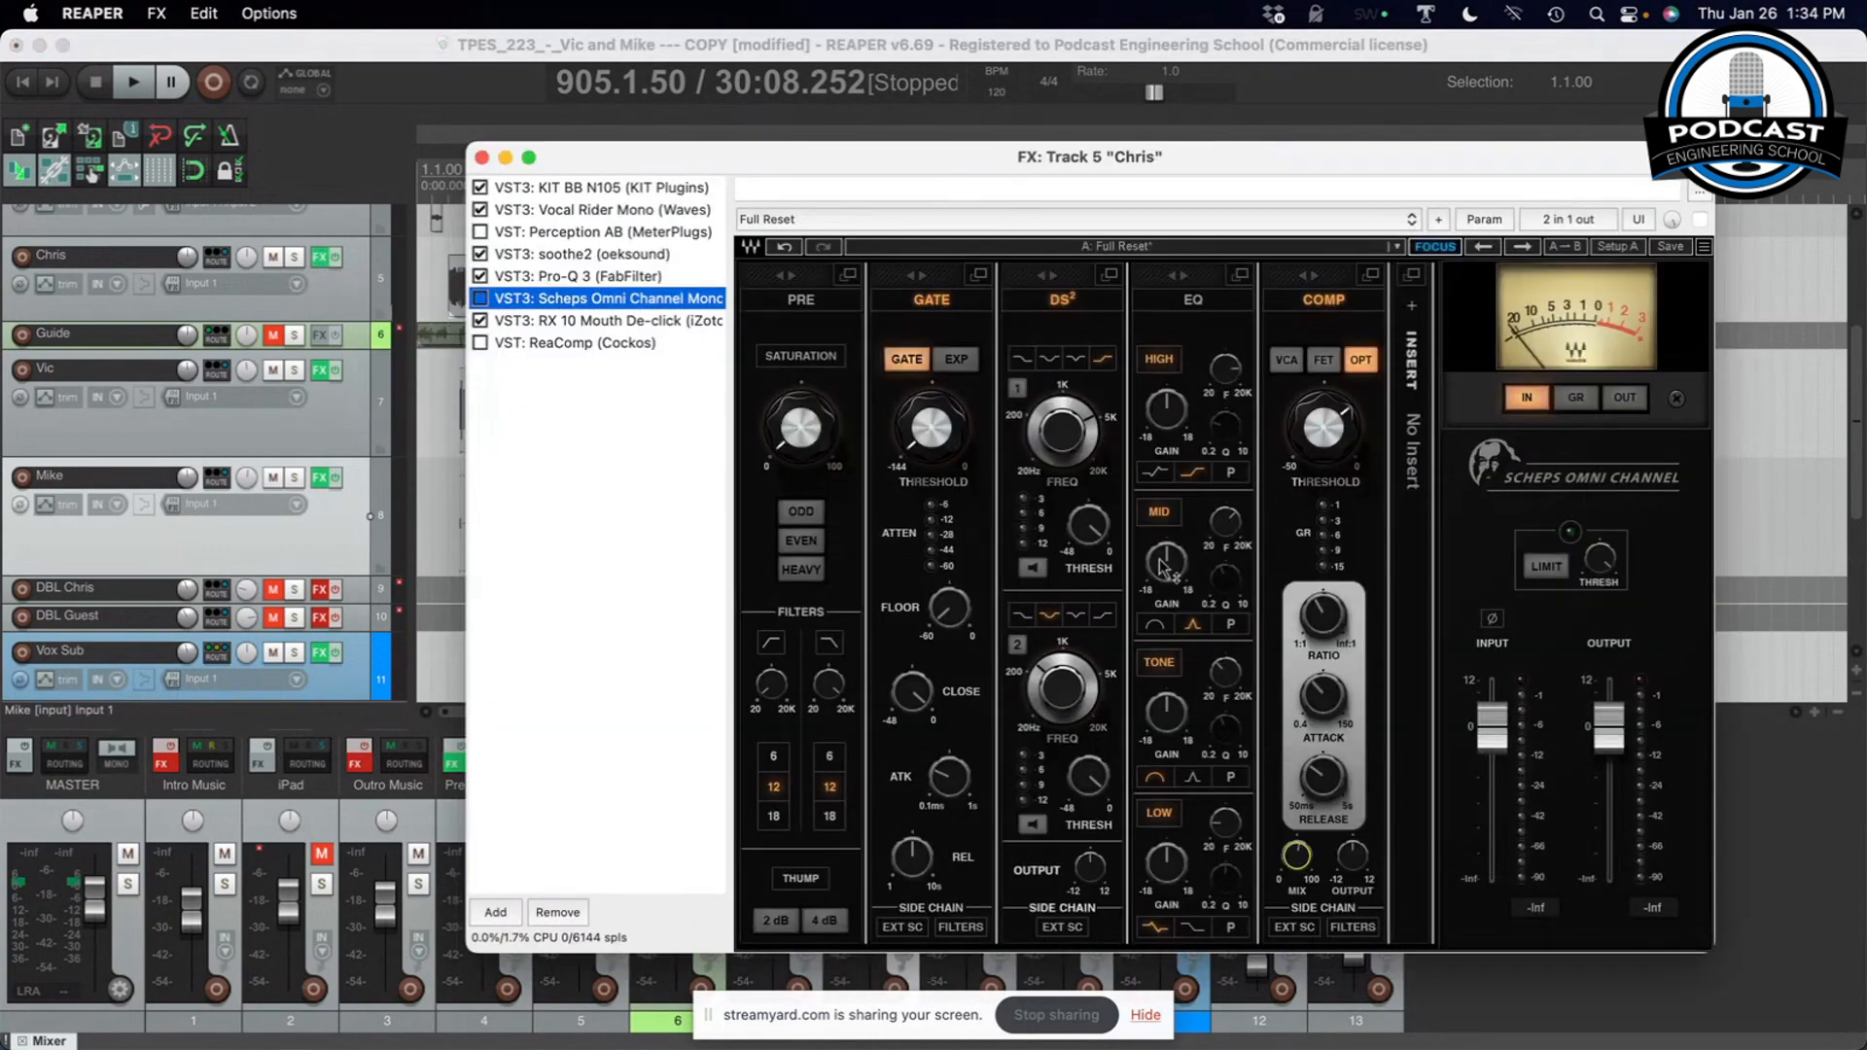
pyautogui.click(482, 159)
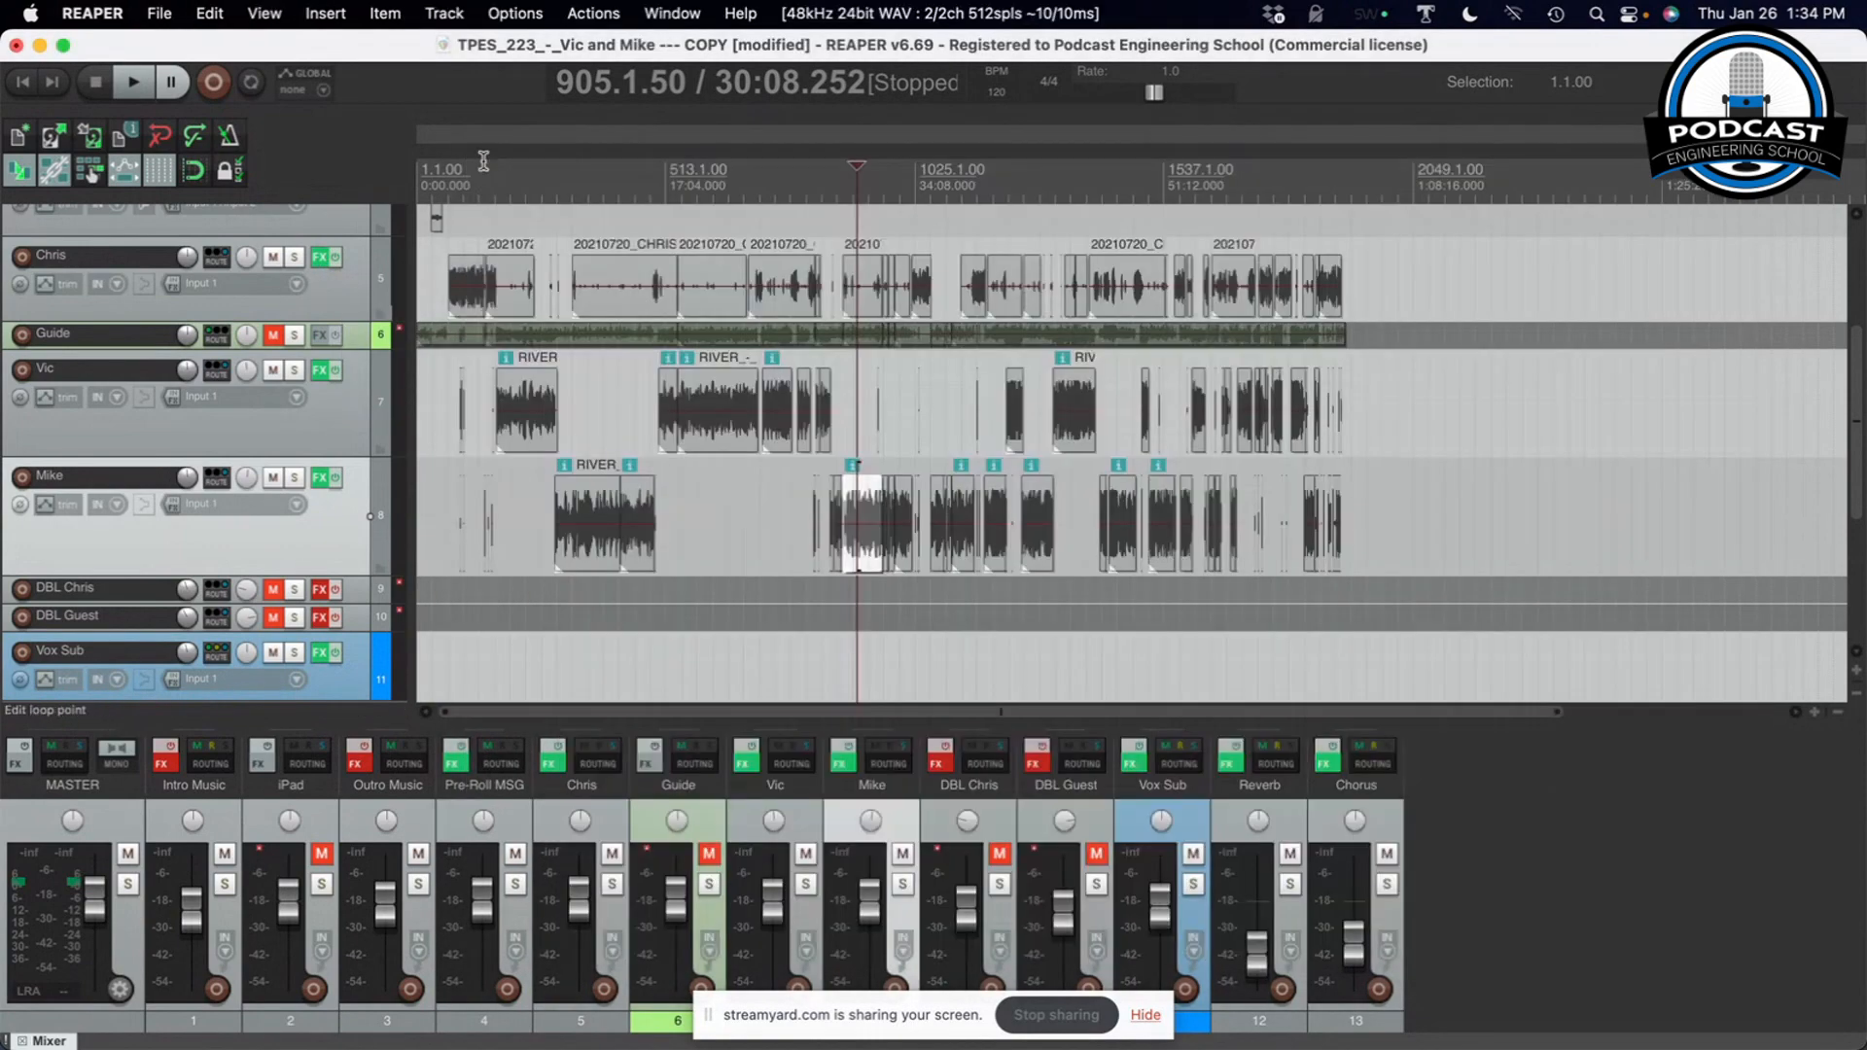
pyautogui.click(320, 371)
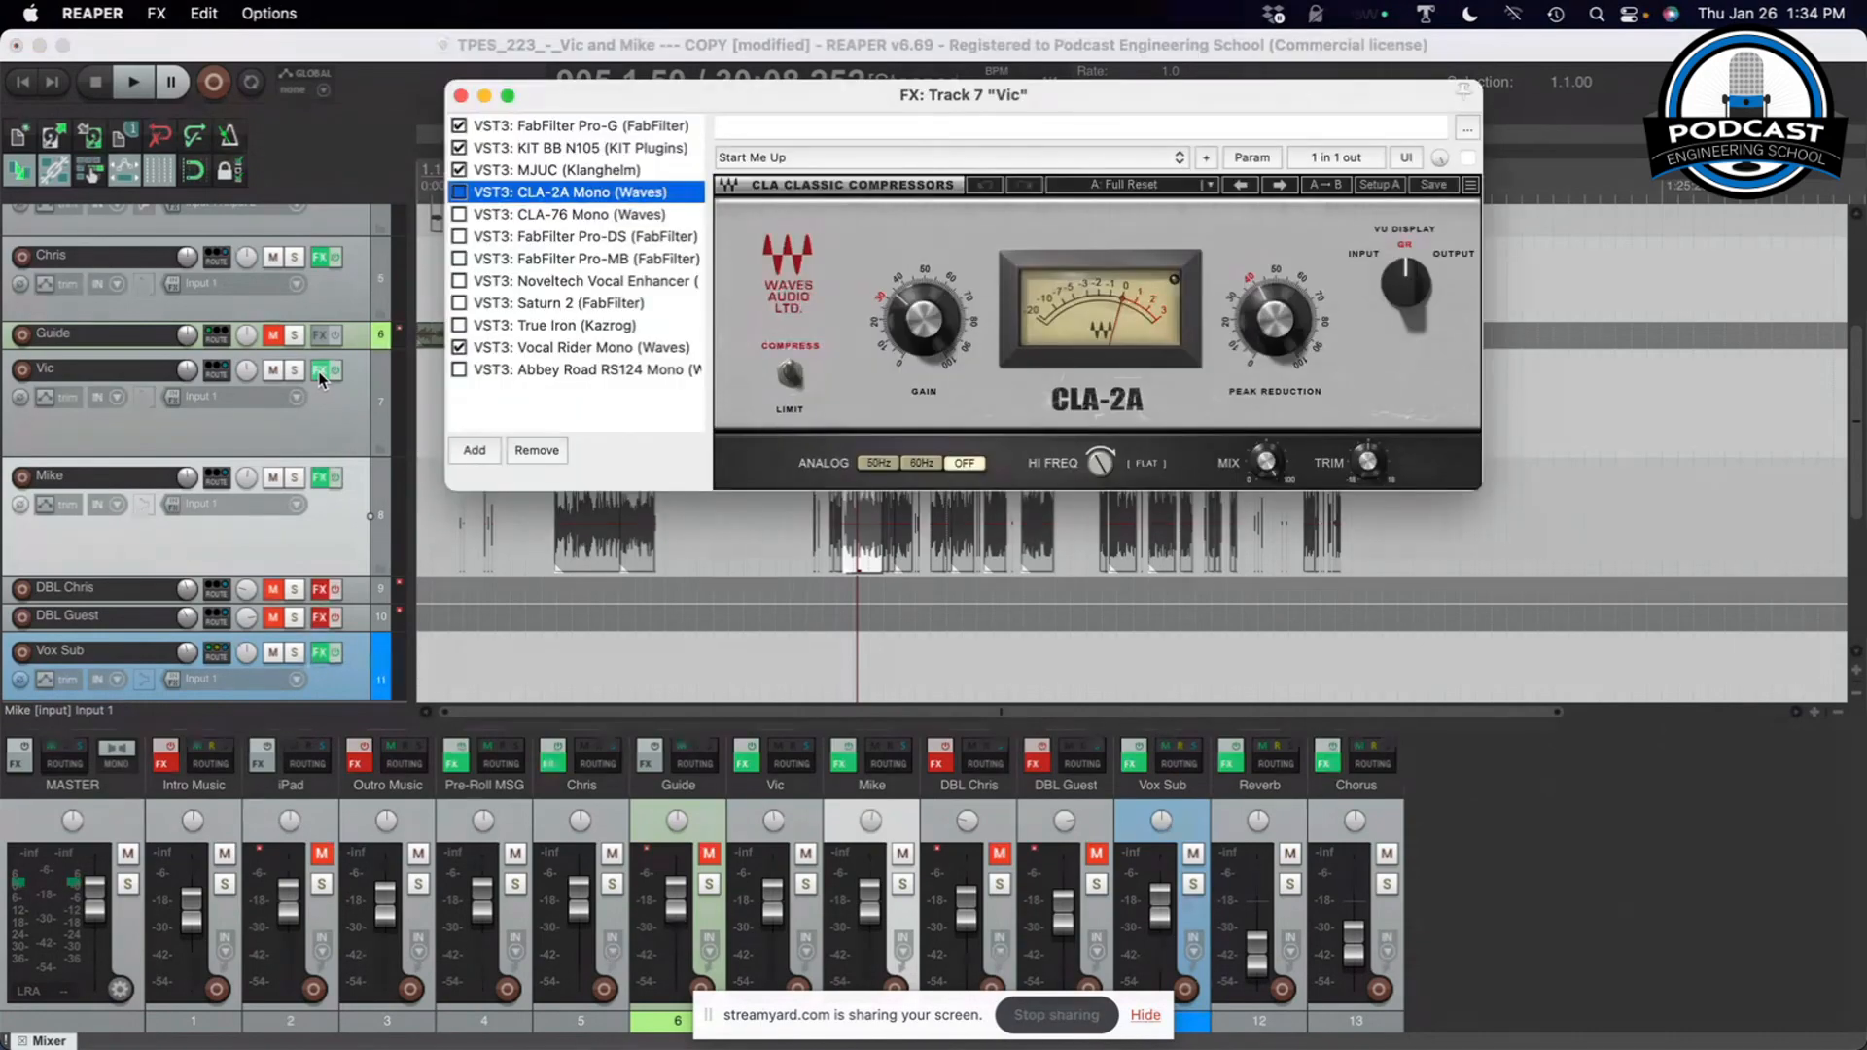
pyautogui.click(574, 126)
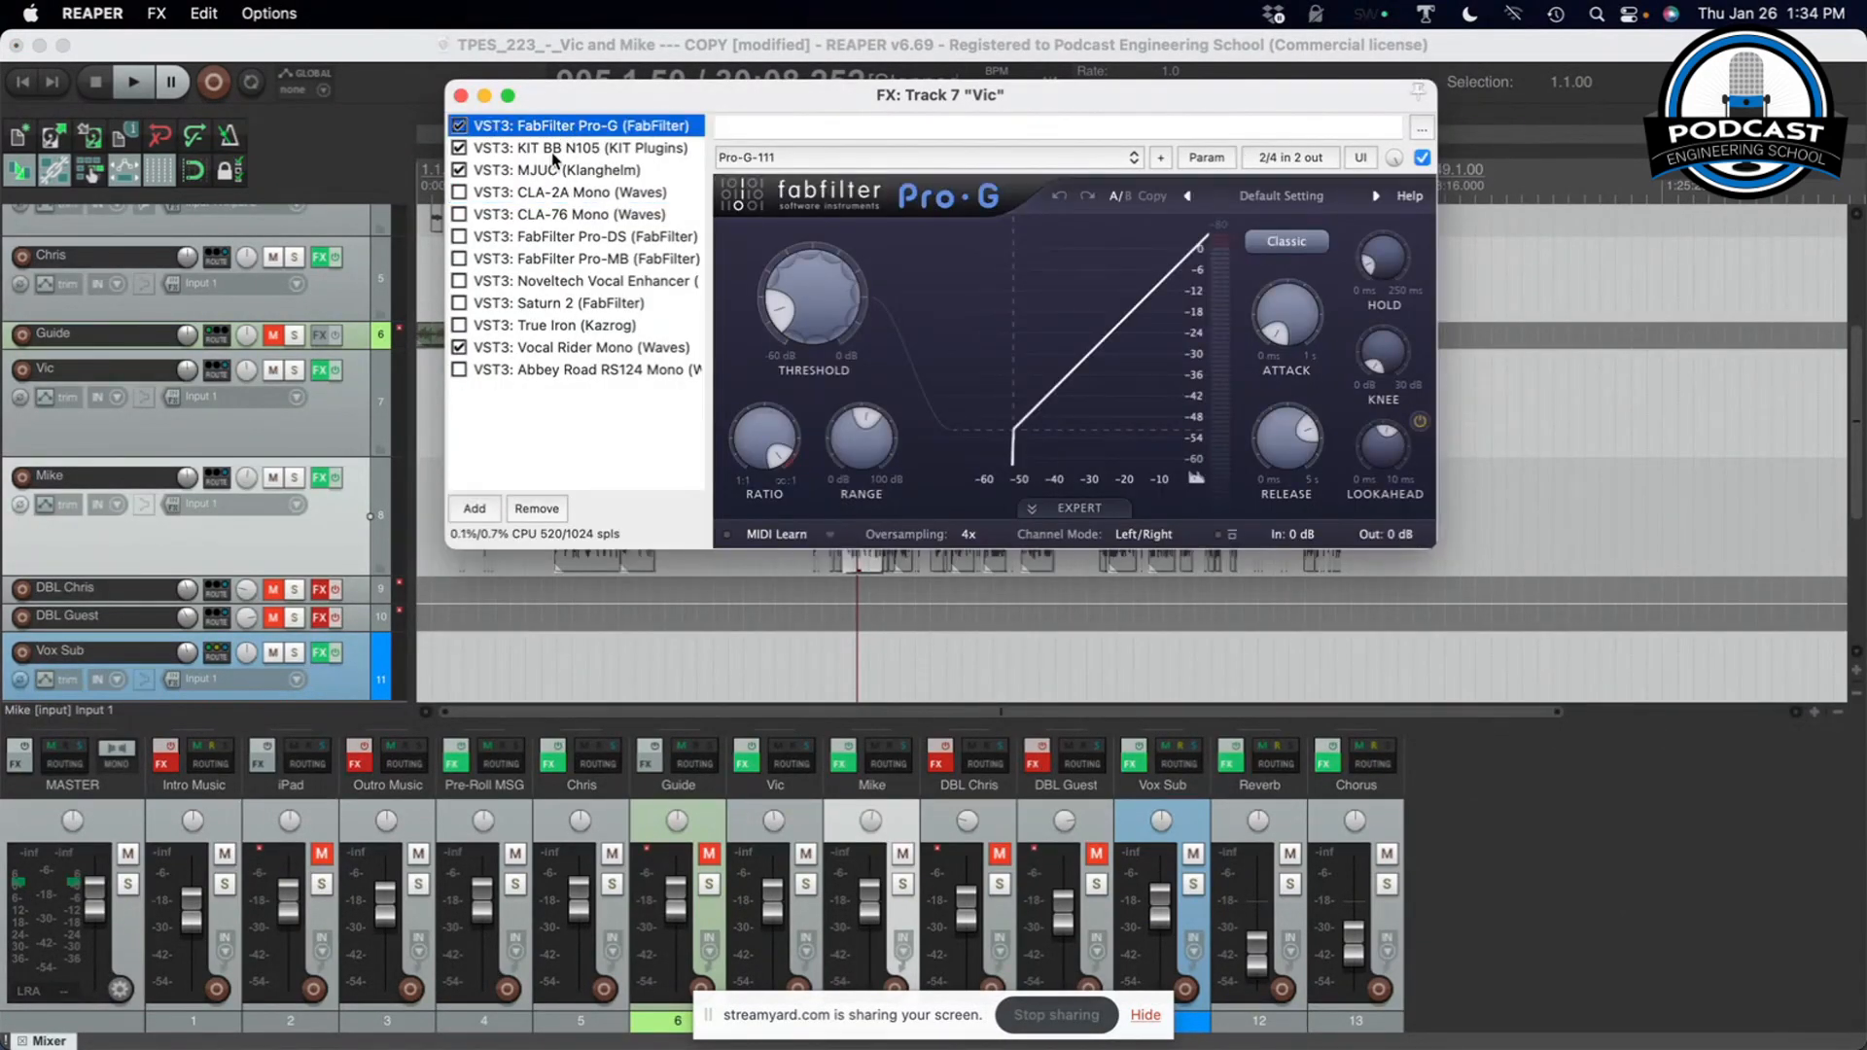
pyautogui.click(555, 144)
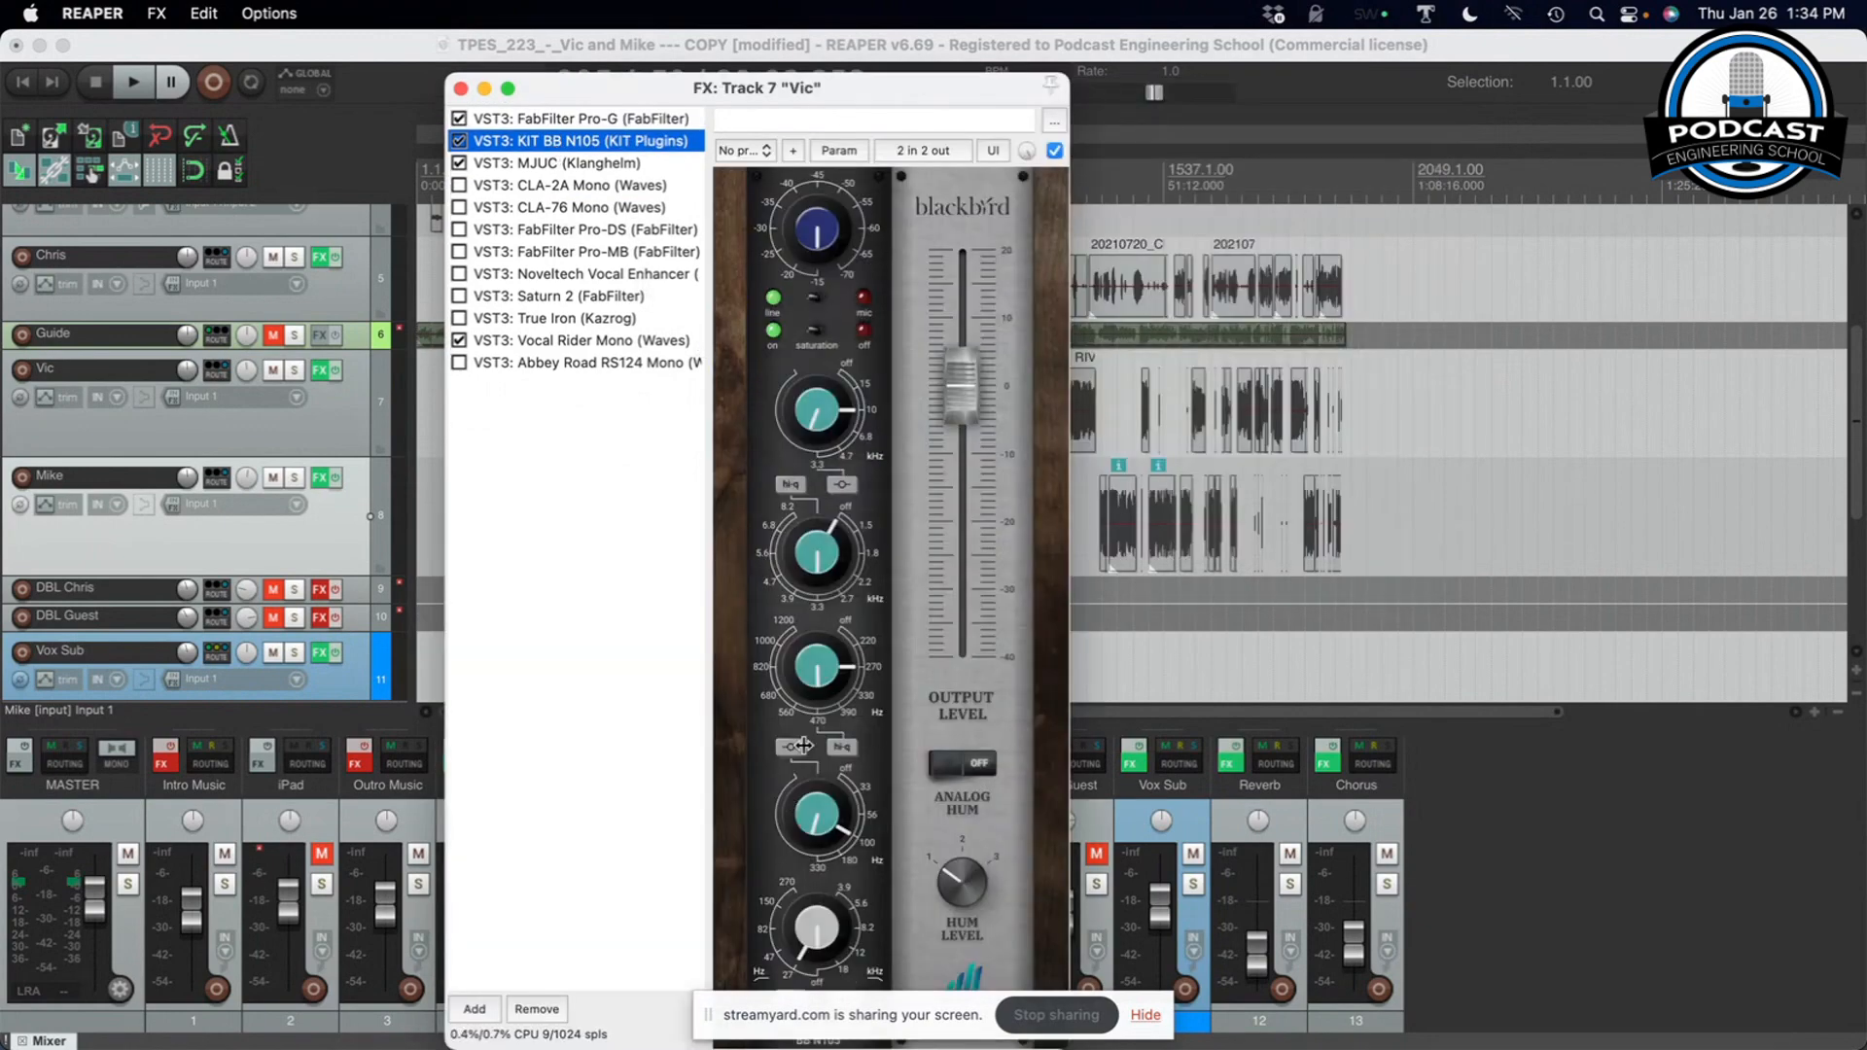
pyautogui.click(548, 166)
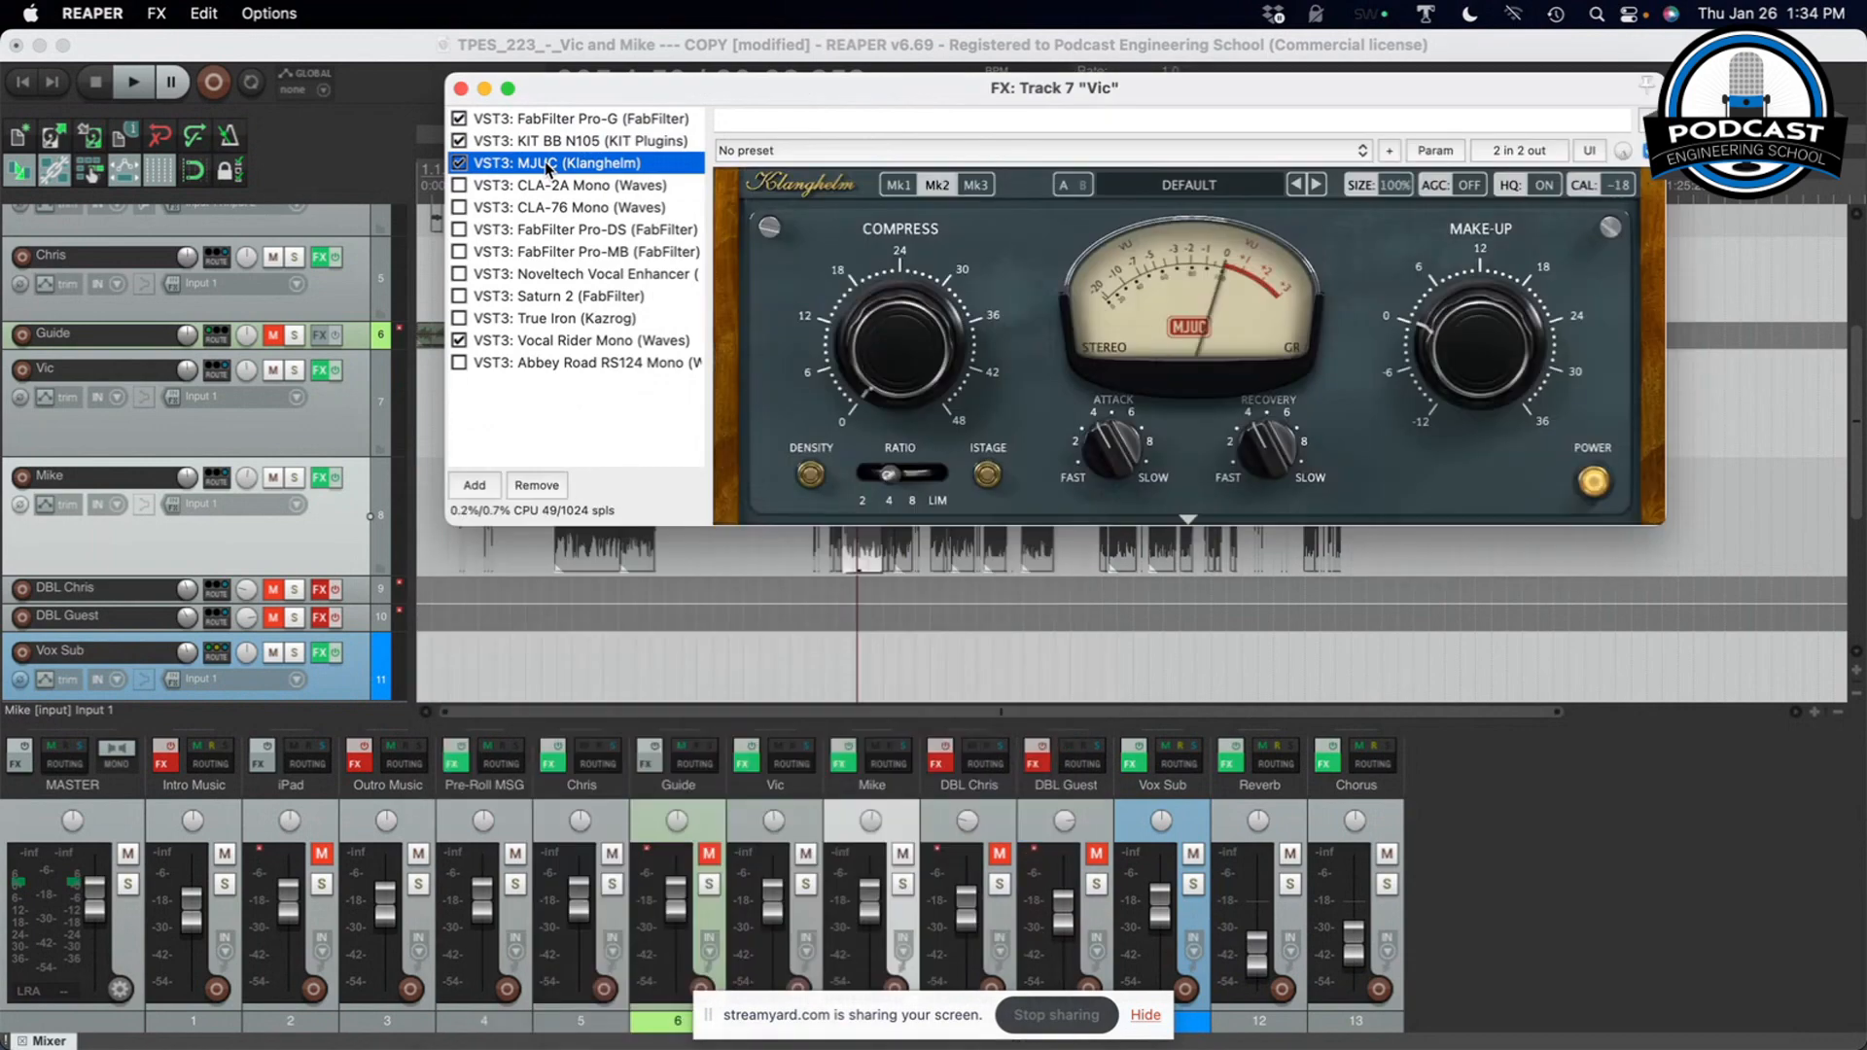
pyautogui.click(525, 343)
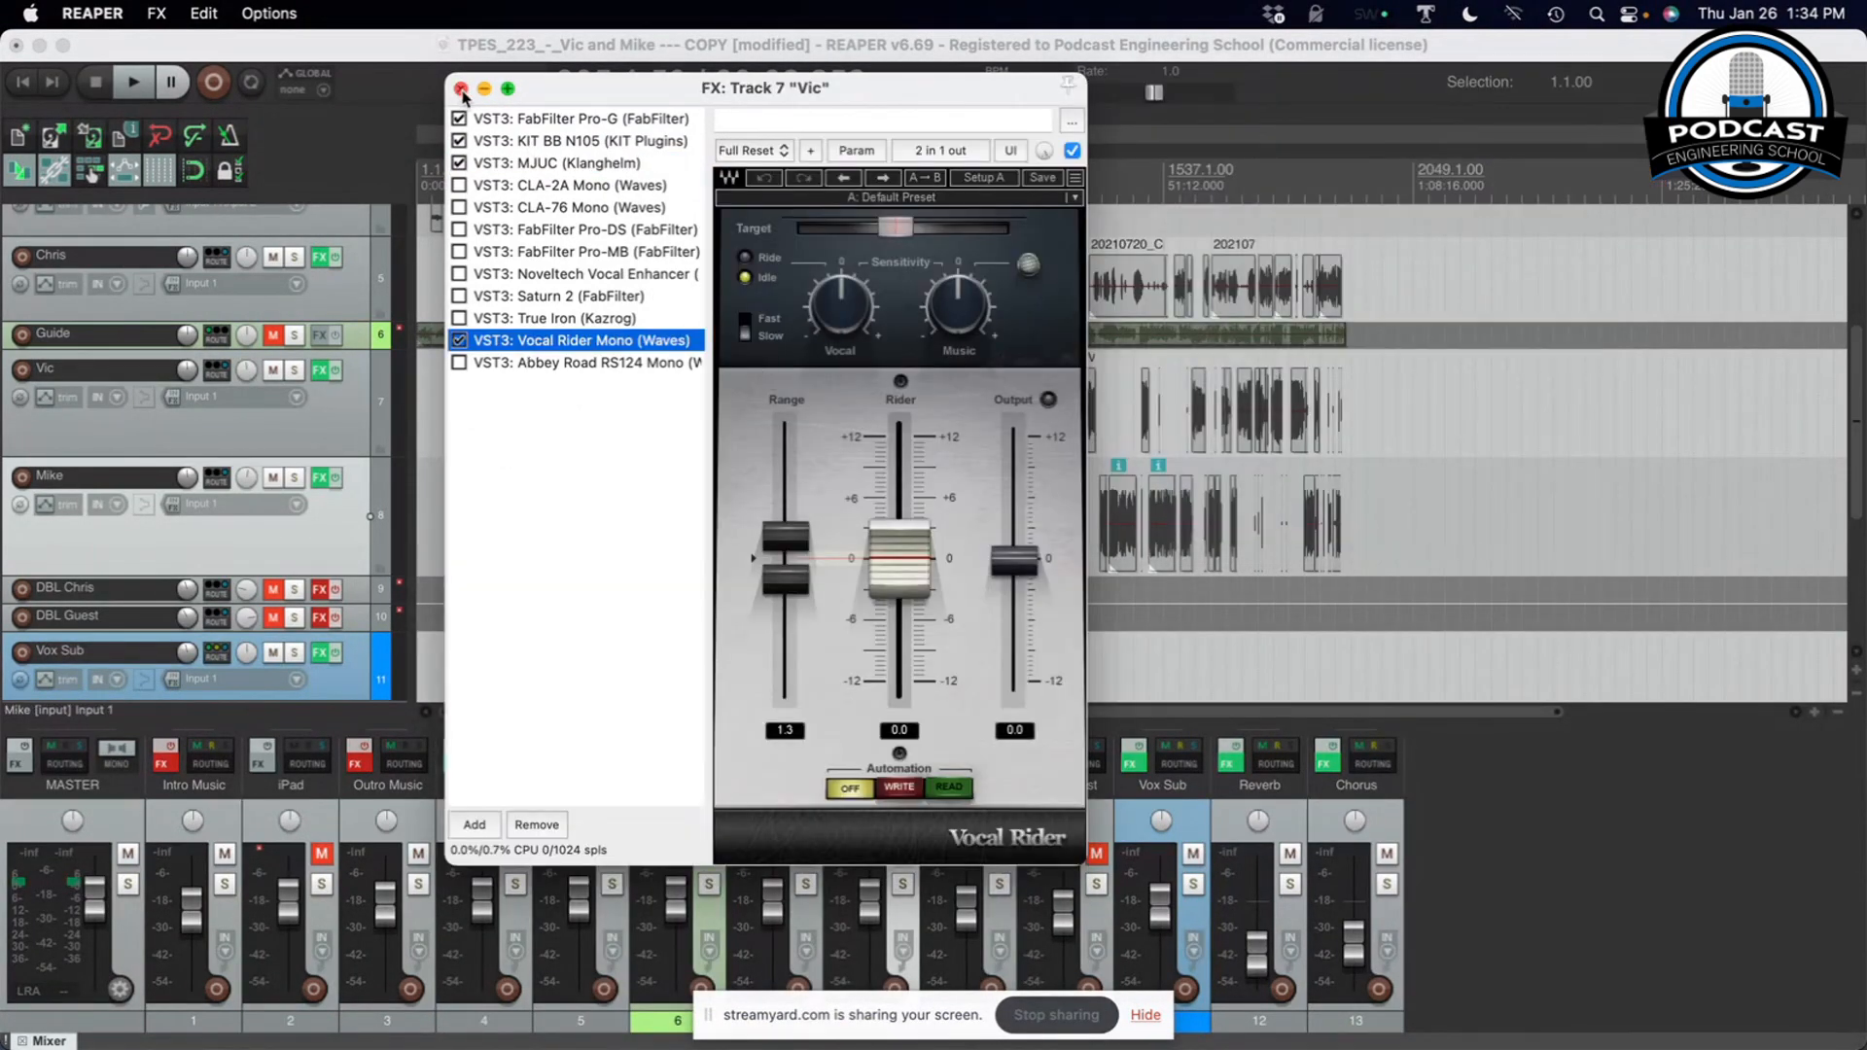
pyautogui.click(462, 90)
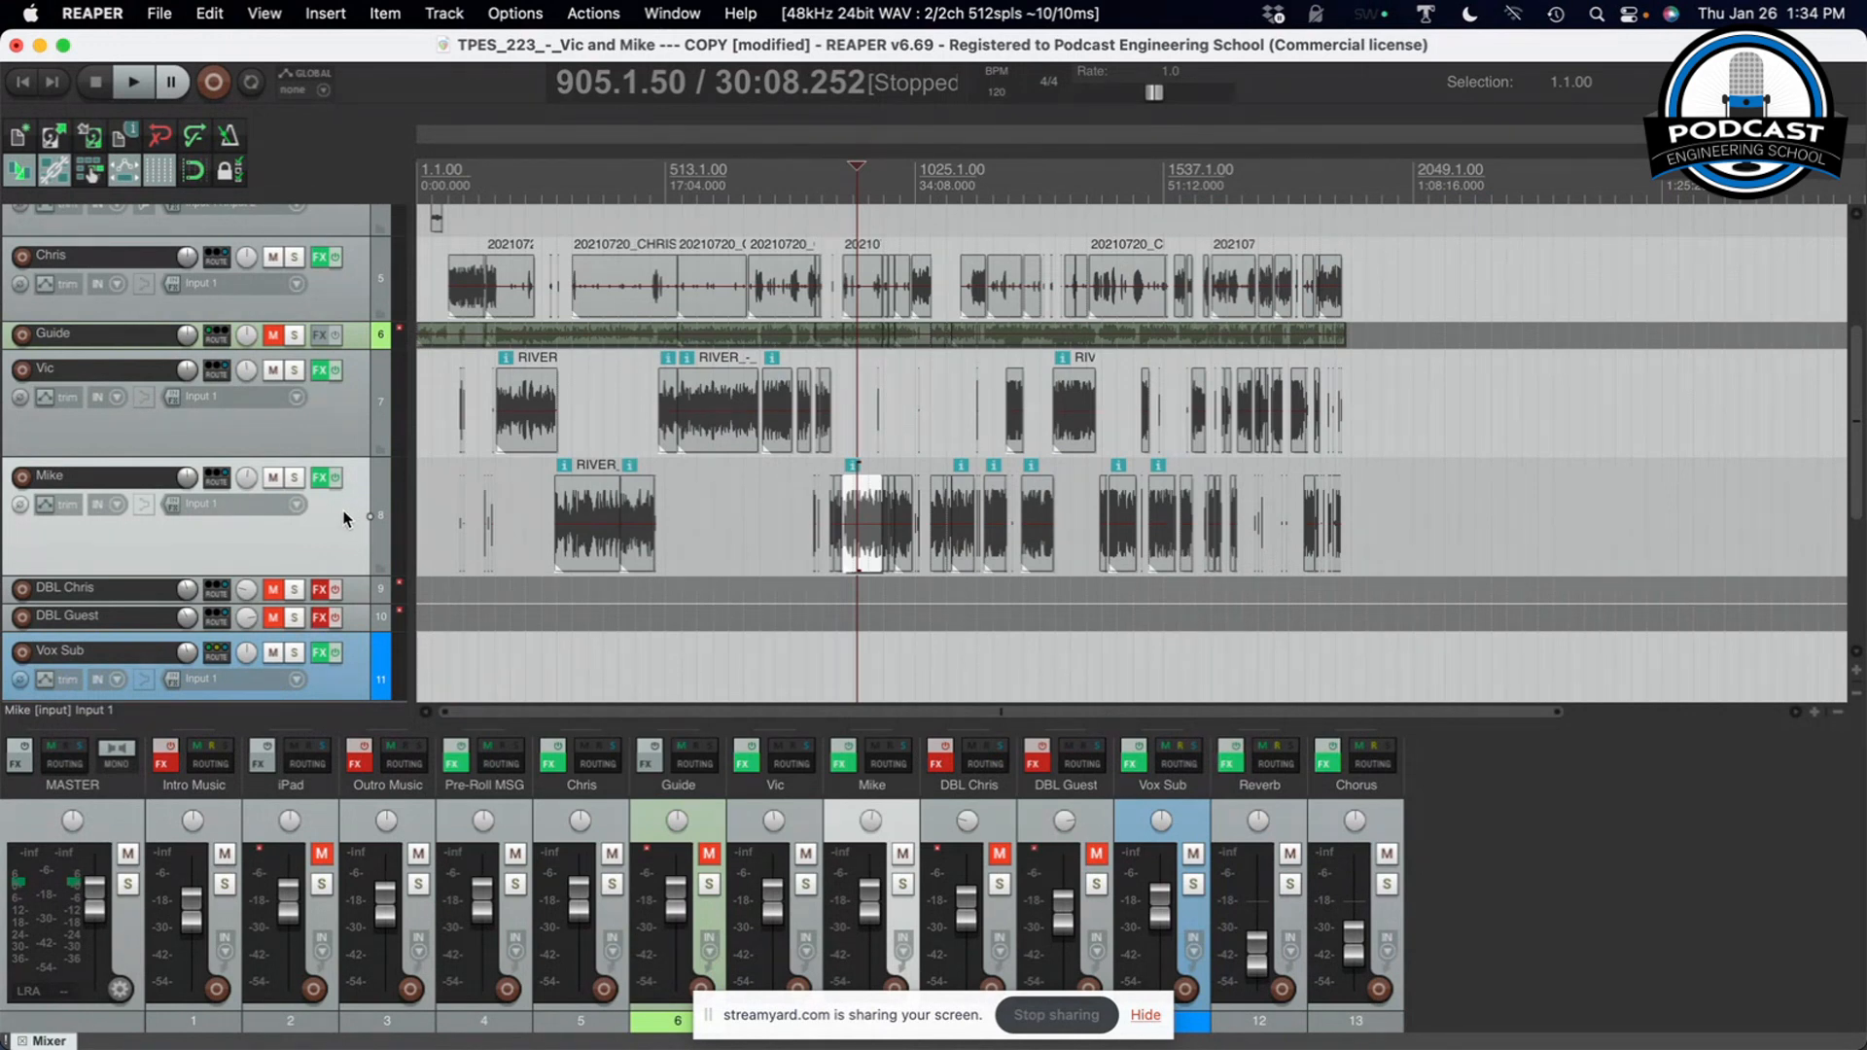
# Reopen the host's FX chain, show the Save FX Chain command without running it, and close the chain
pyautogui.click(321, 260)
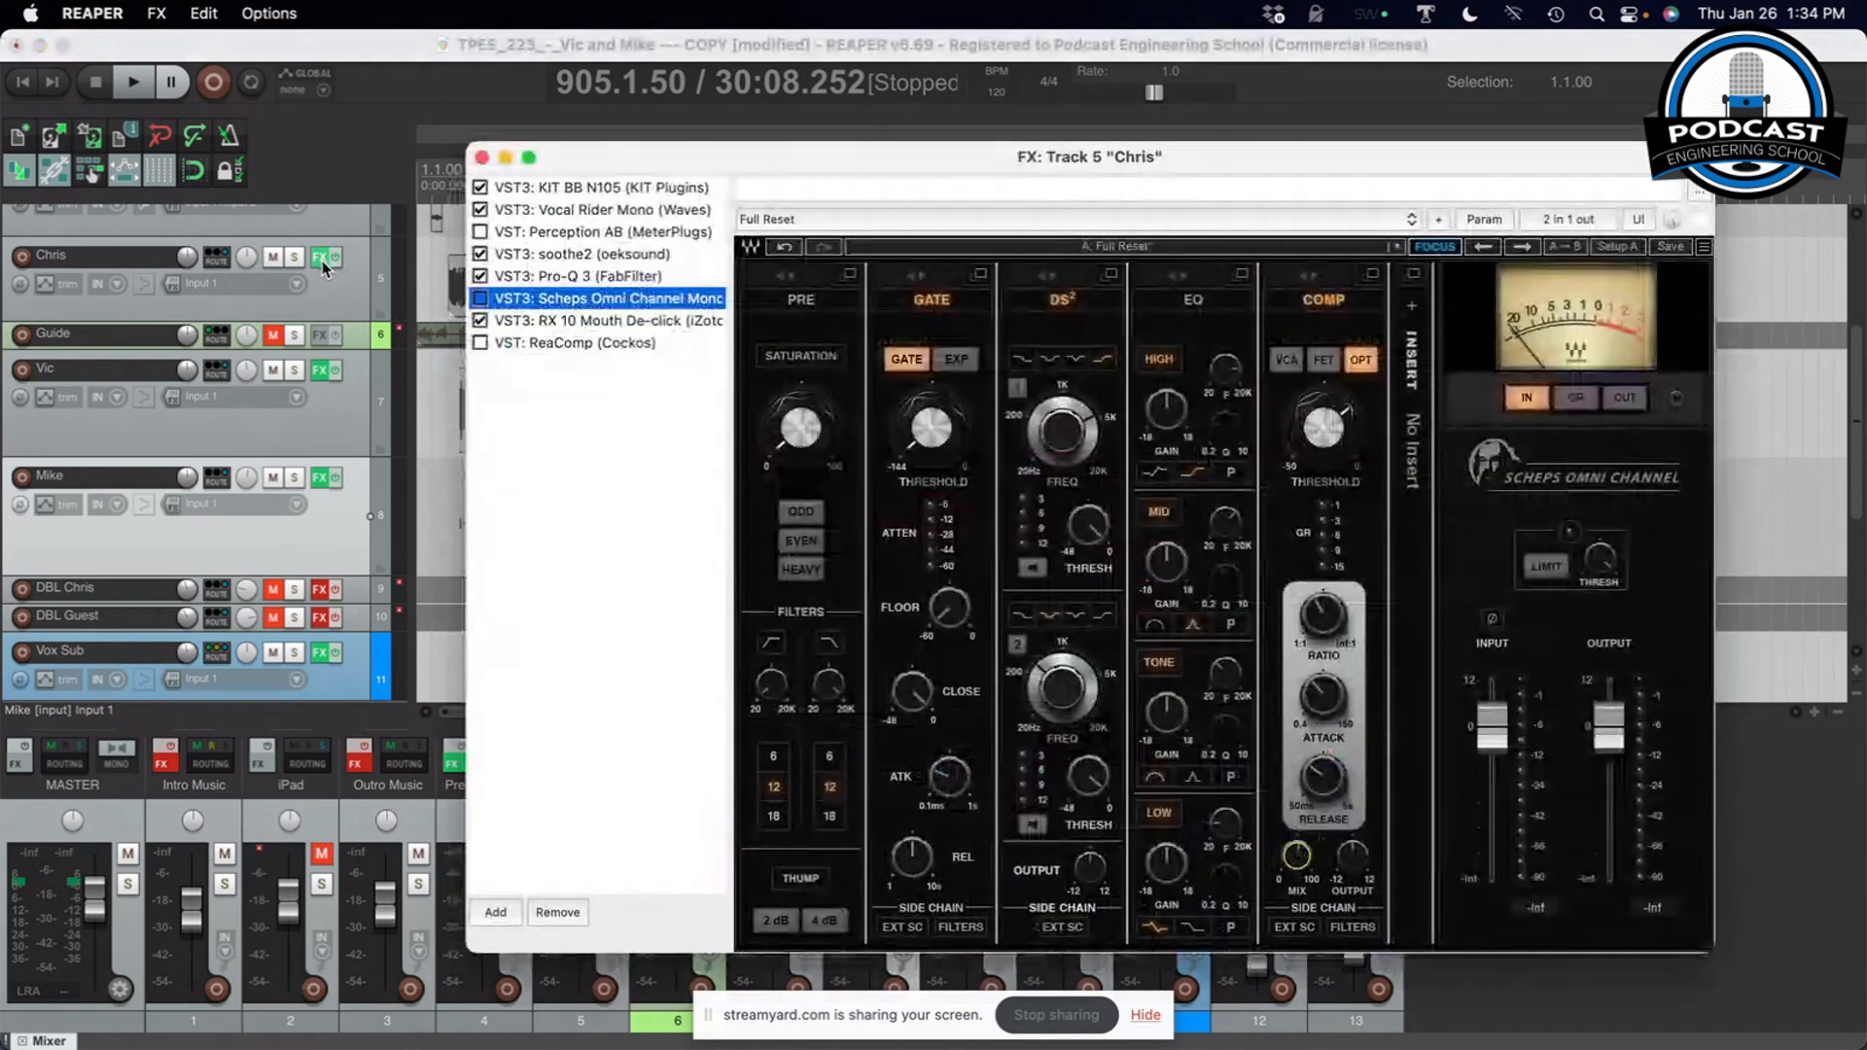
pyautogui.moveTo(450, 244); pyautogui.dragTo(320, 82)
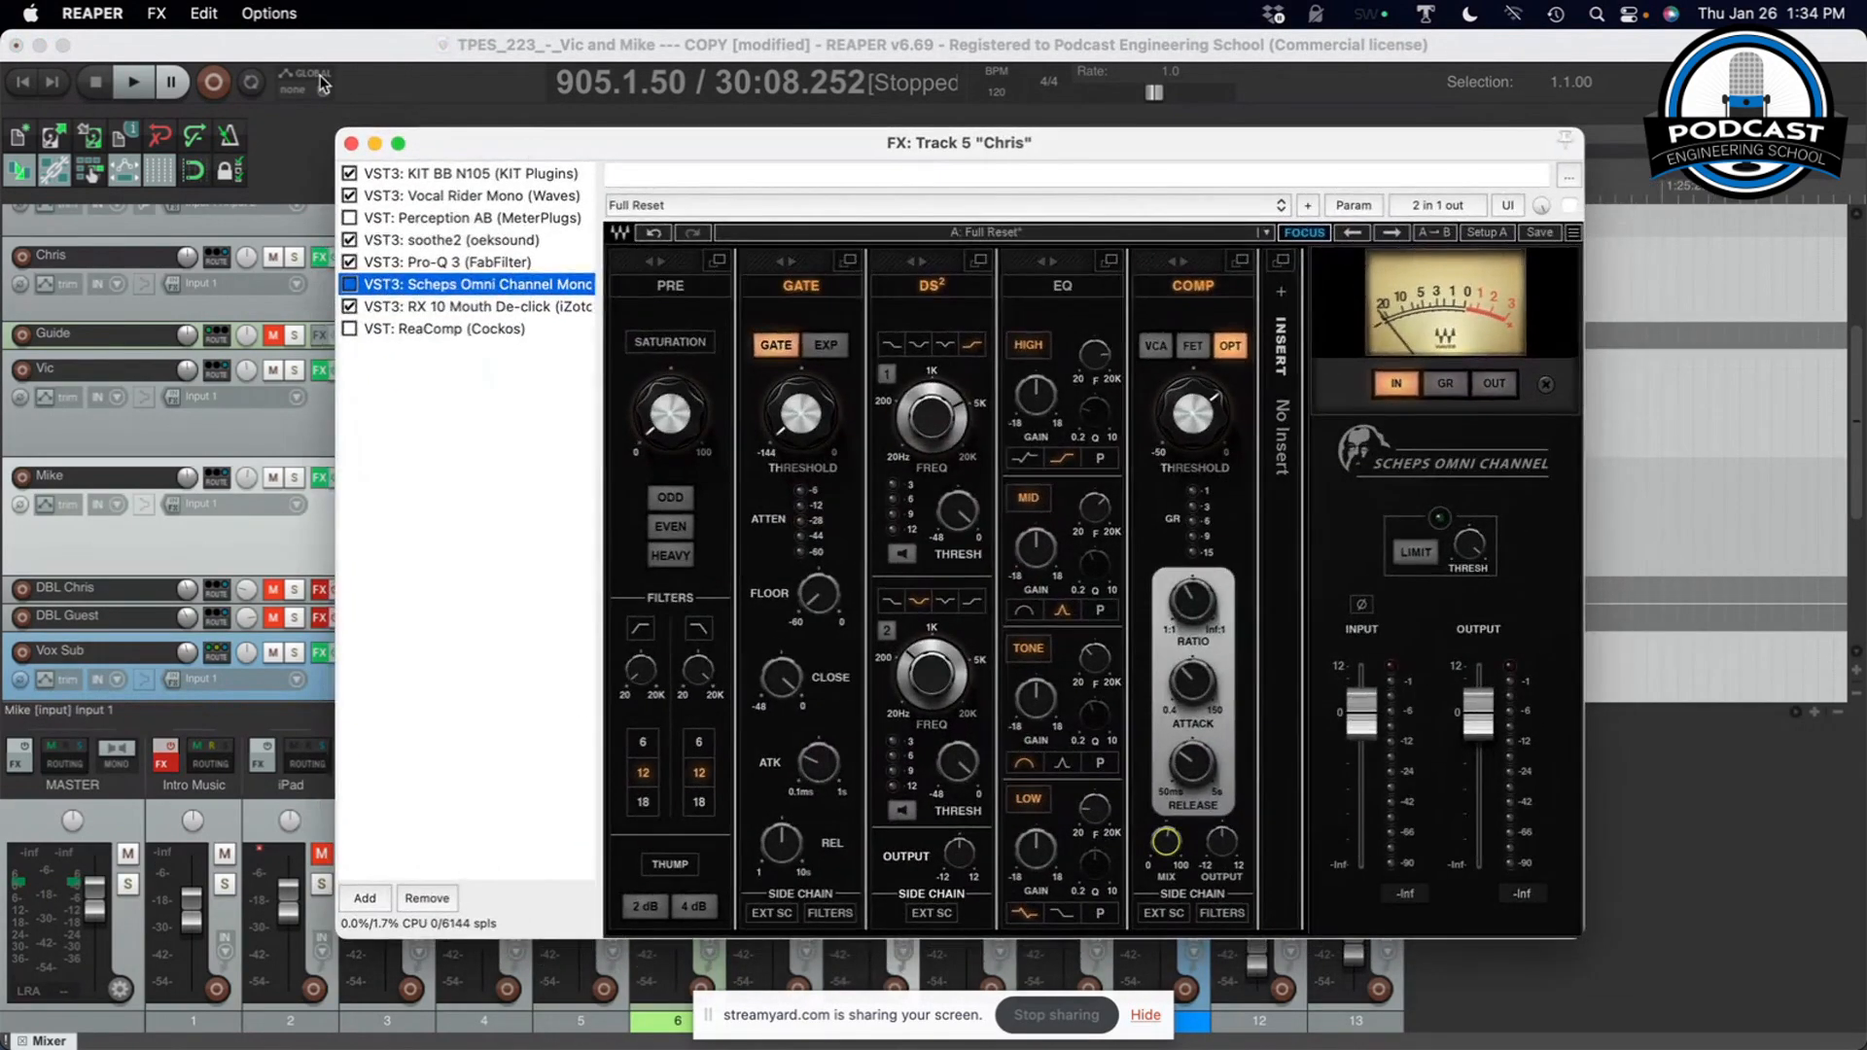
pyautogui.click(157, 14)
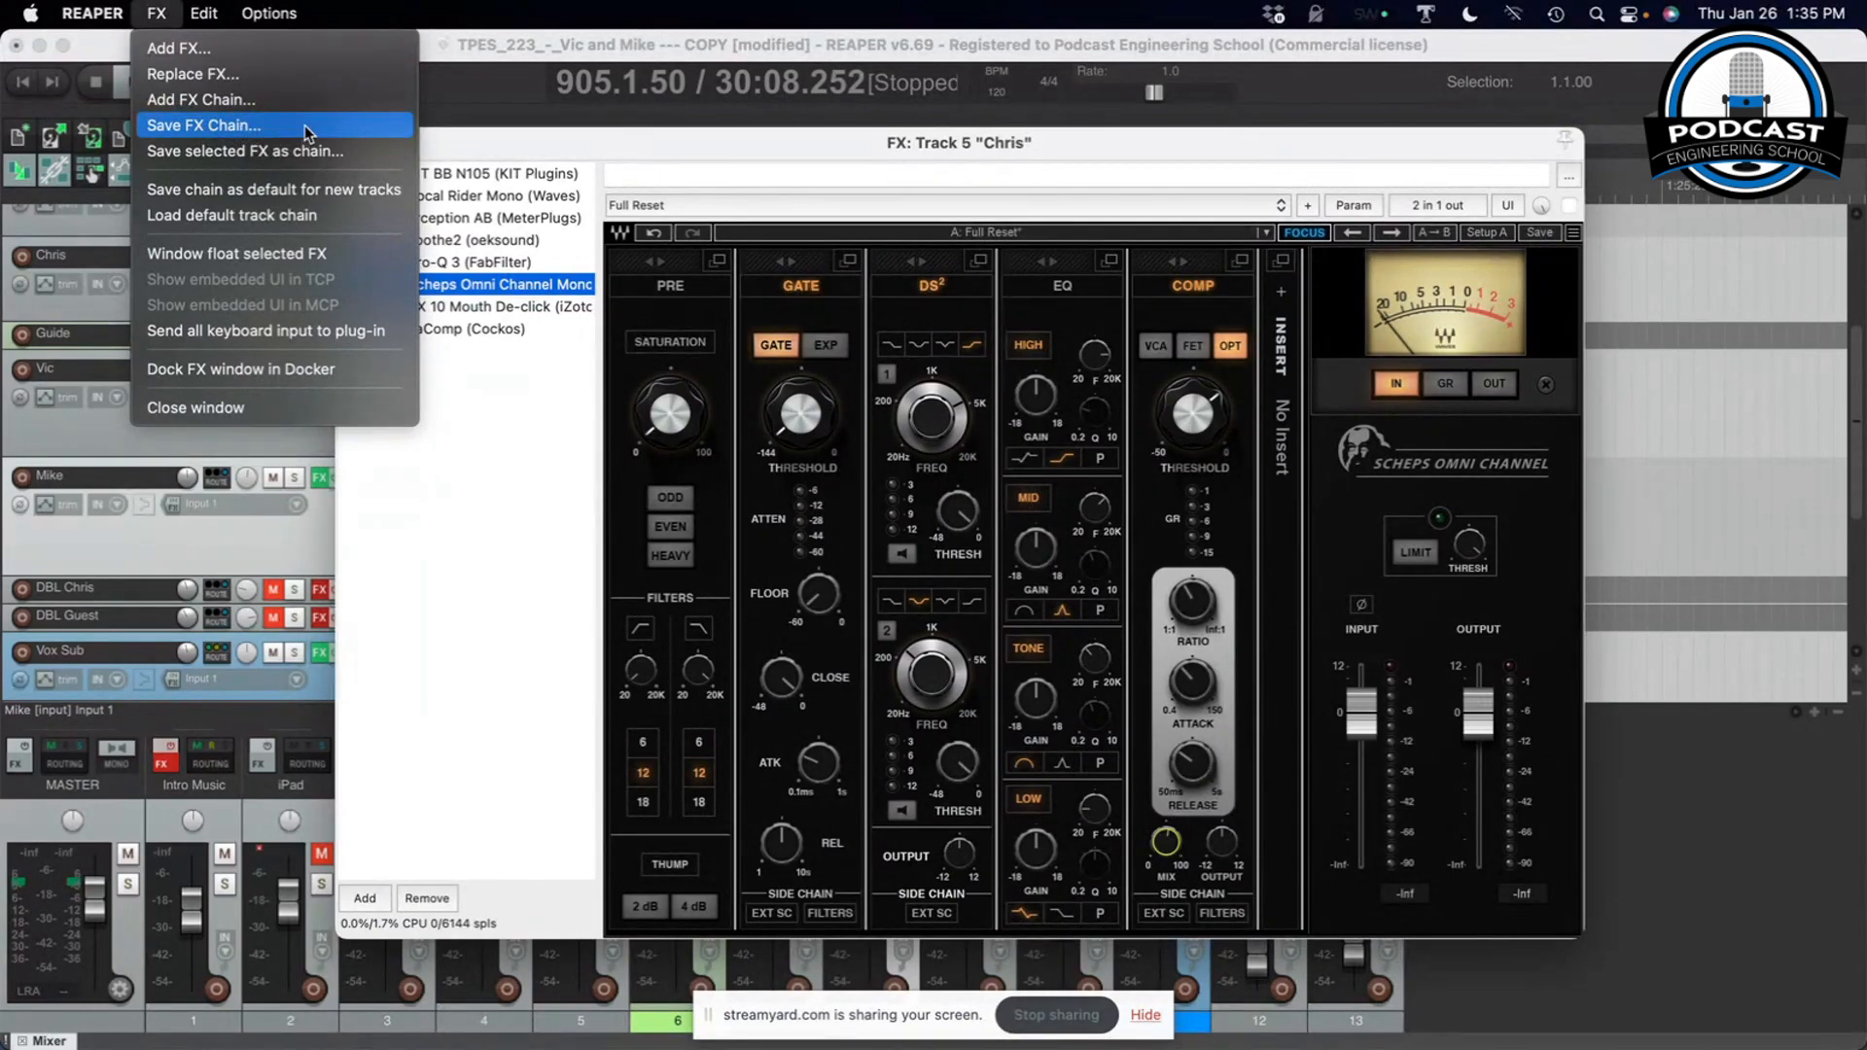
pyautogui.click(488, 151)
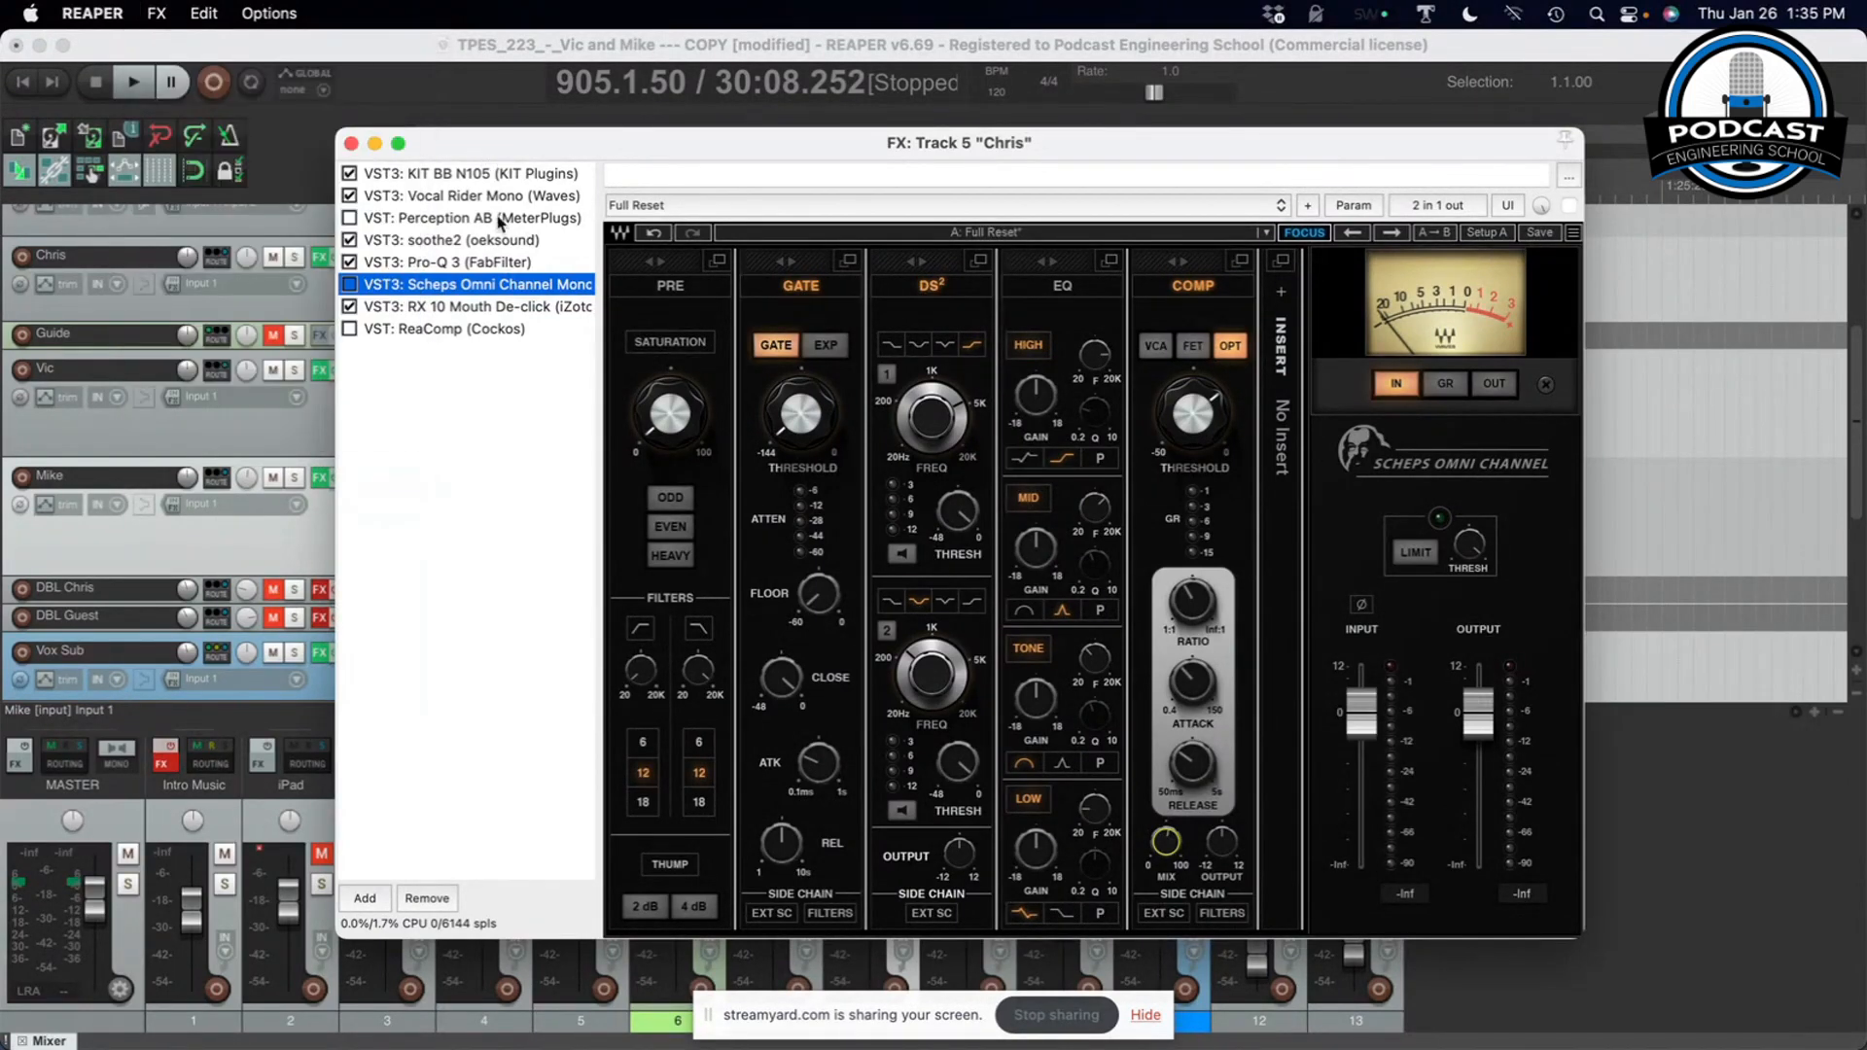
pyautogui.click(352, 145)
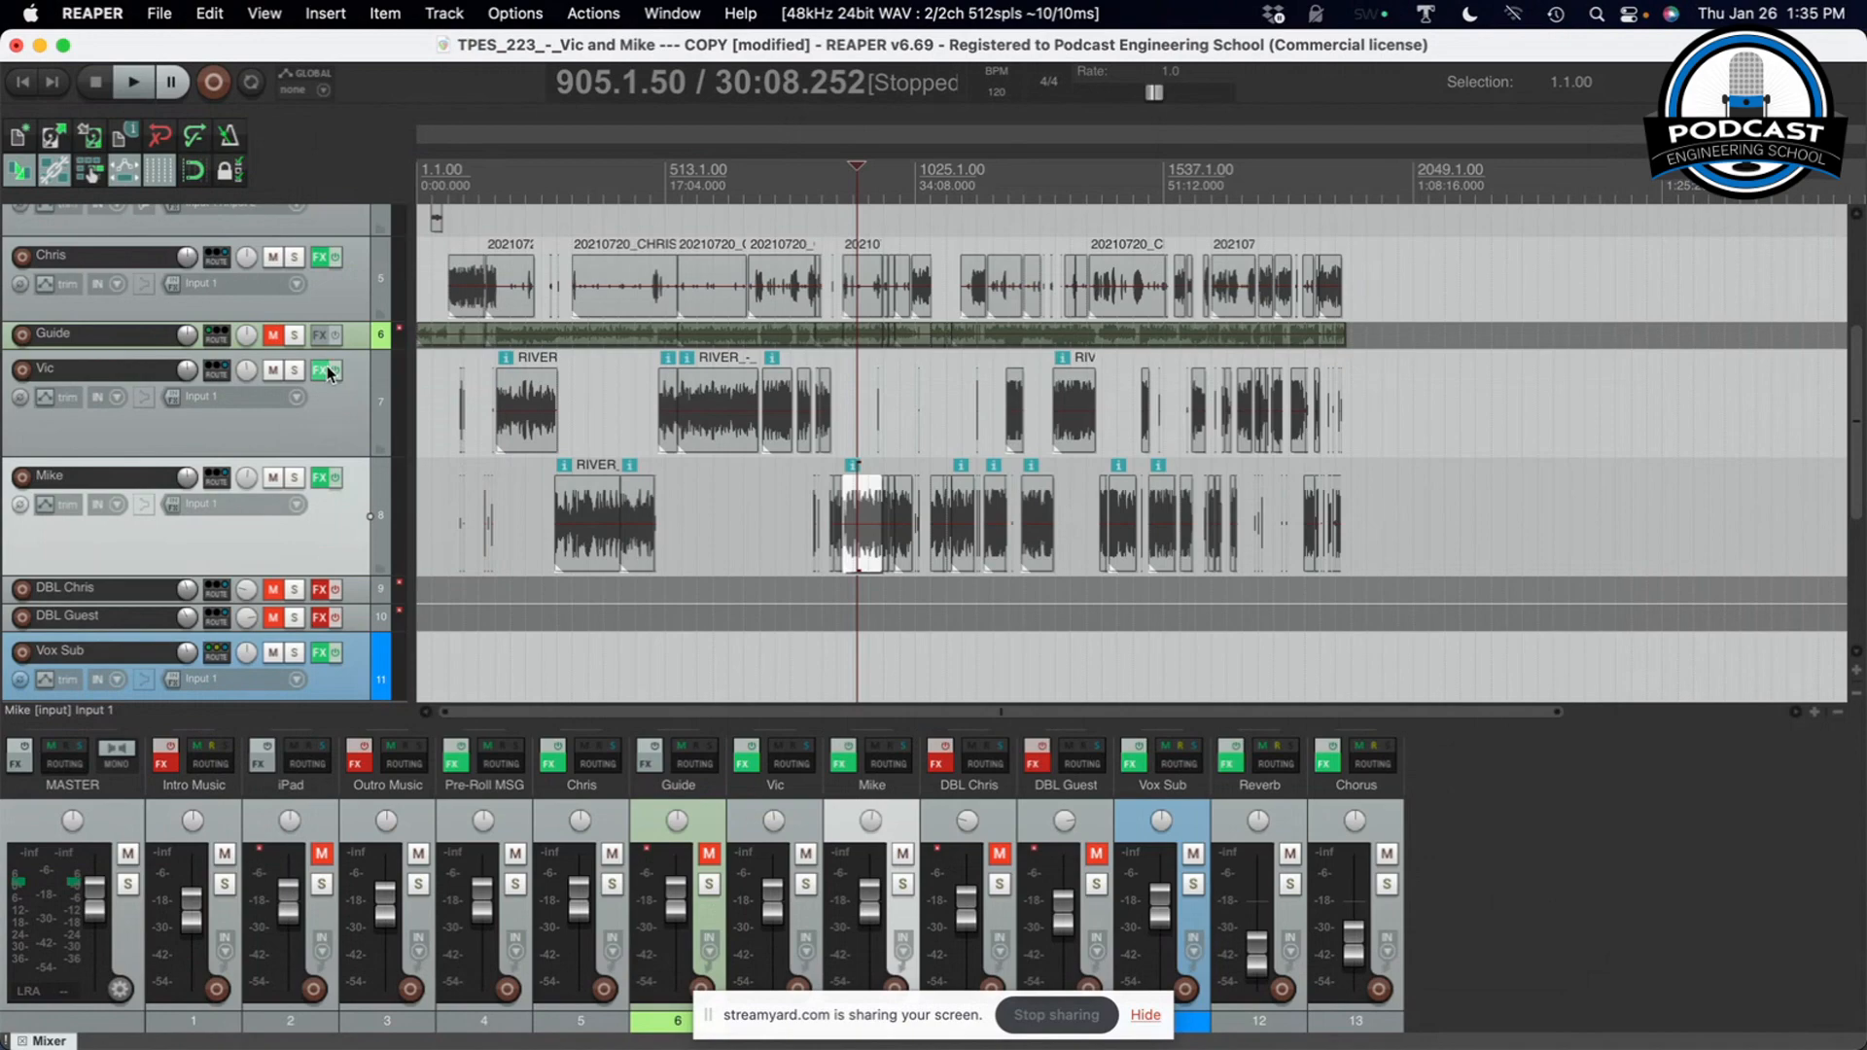
# Remove all plug-ins from the host's FX chain and close it
pyautogui.click(319, 259)
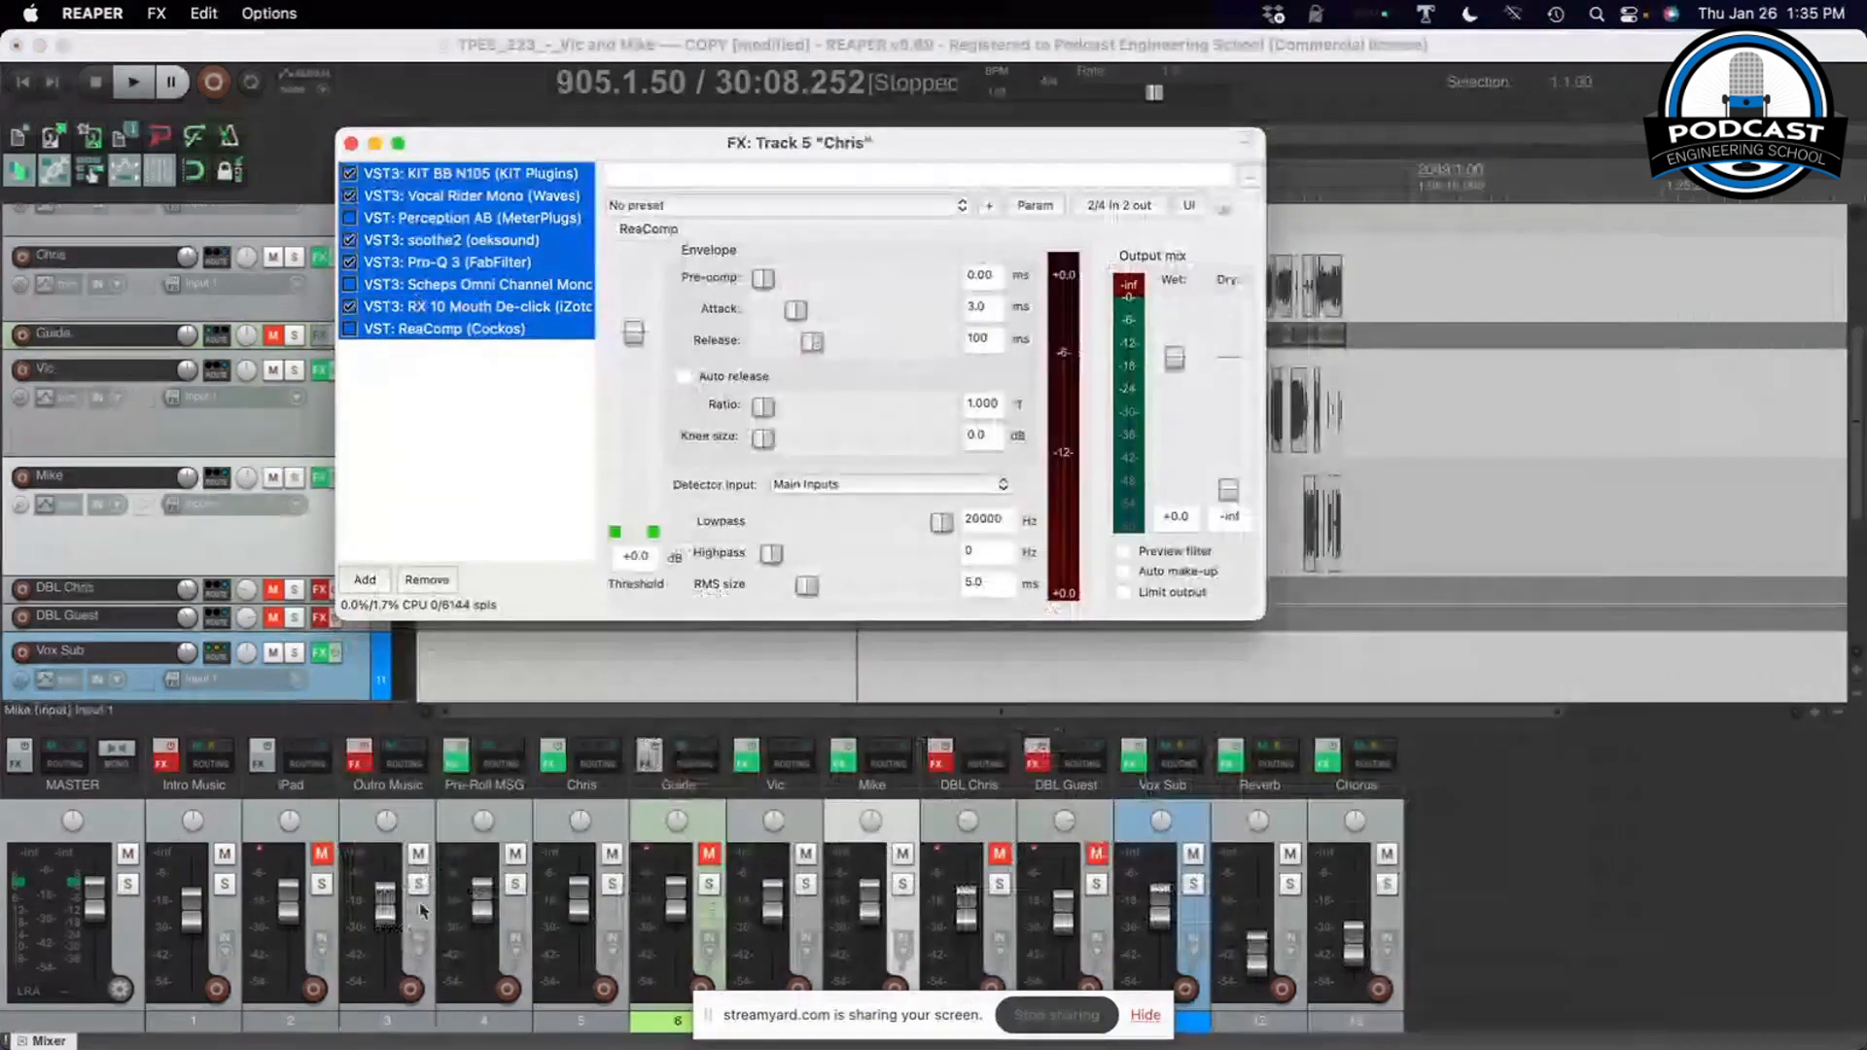
pyautogui.click(426, 580)
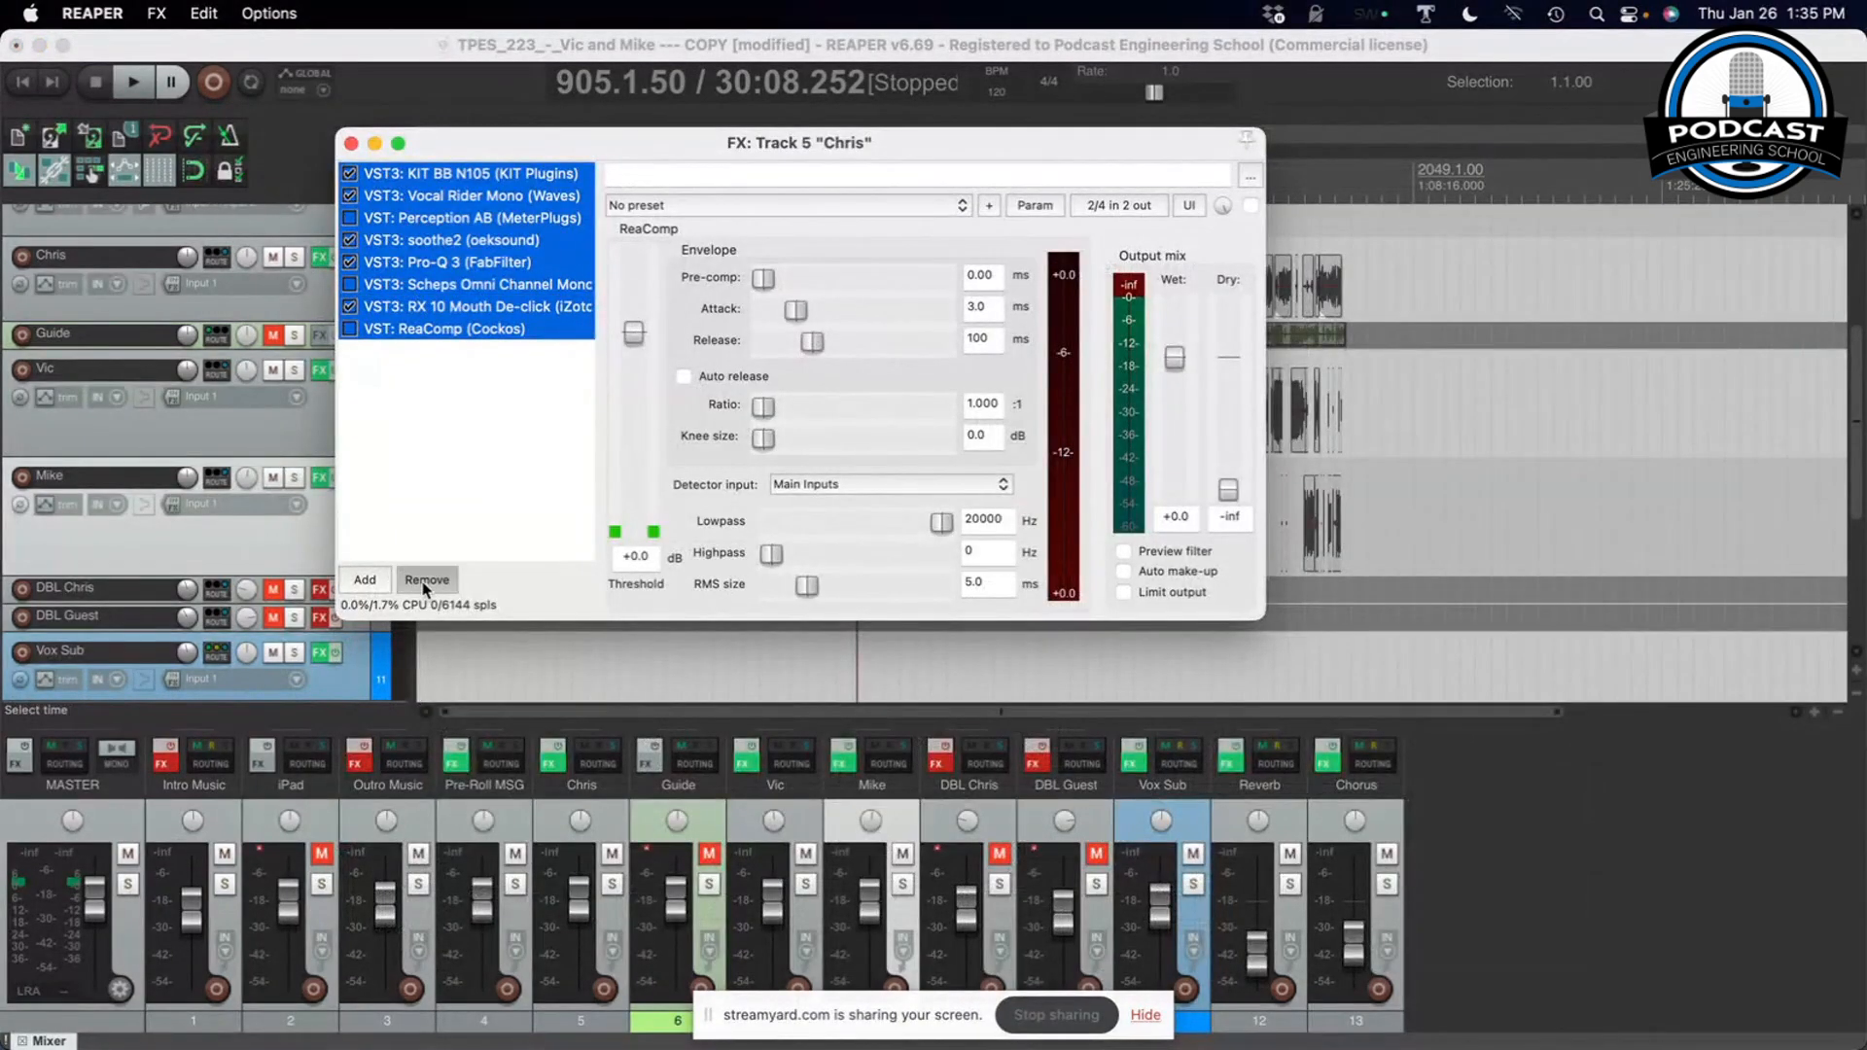
pyautogui.click(352, 143)
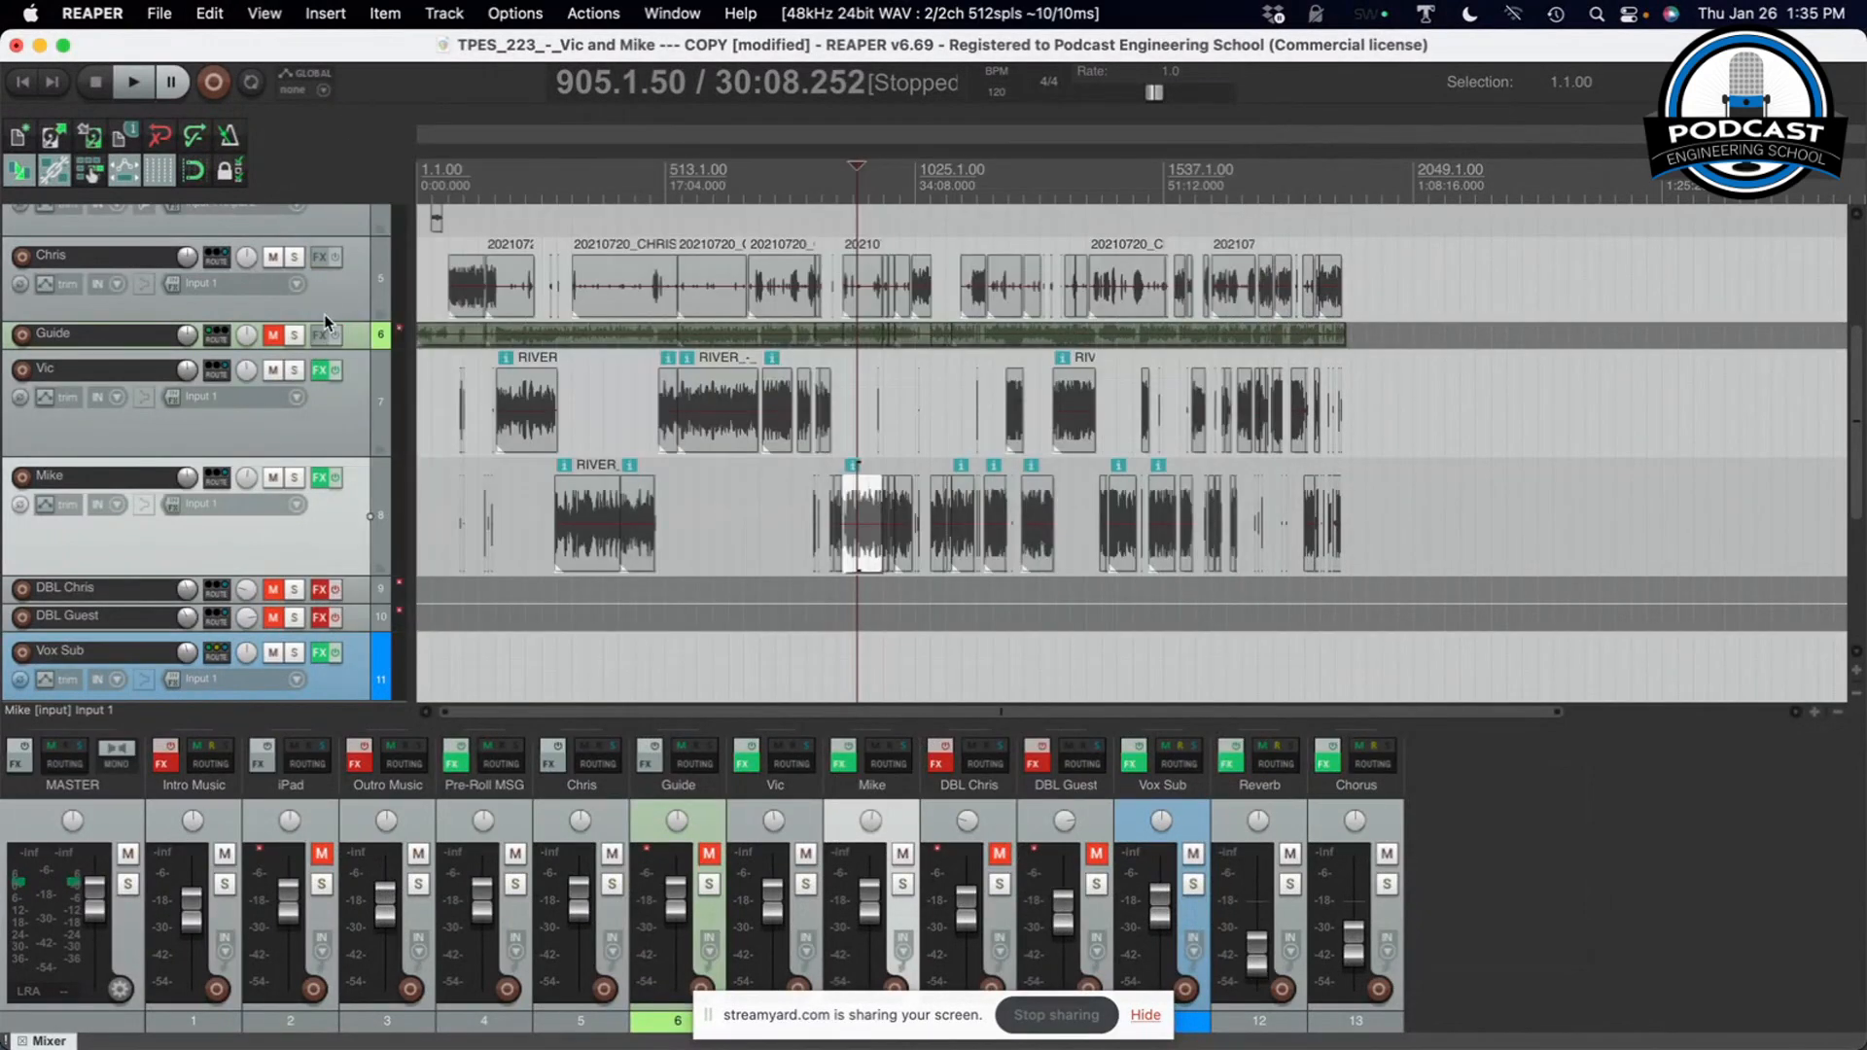
# Select the host's track and several of its clips, finishing on the clip at about 23:44
pyautogui.click(328, 303)
pyautogui.click(471, 280)
pyautogui.click(619, 281)
pyautogui.click(733, 281)
pyautogui.click(813, 282)
pyautogui.click(765, 282)
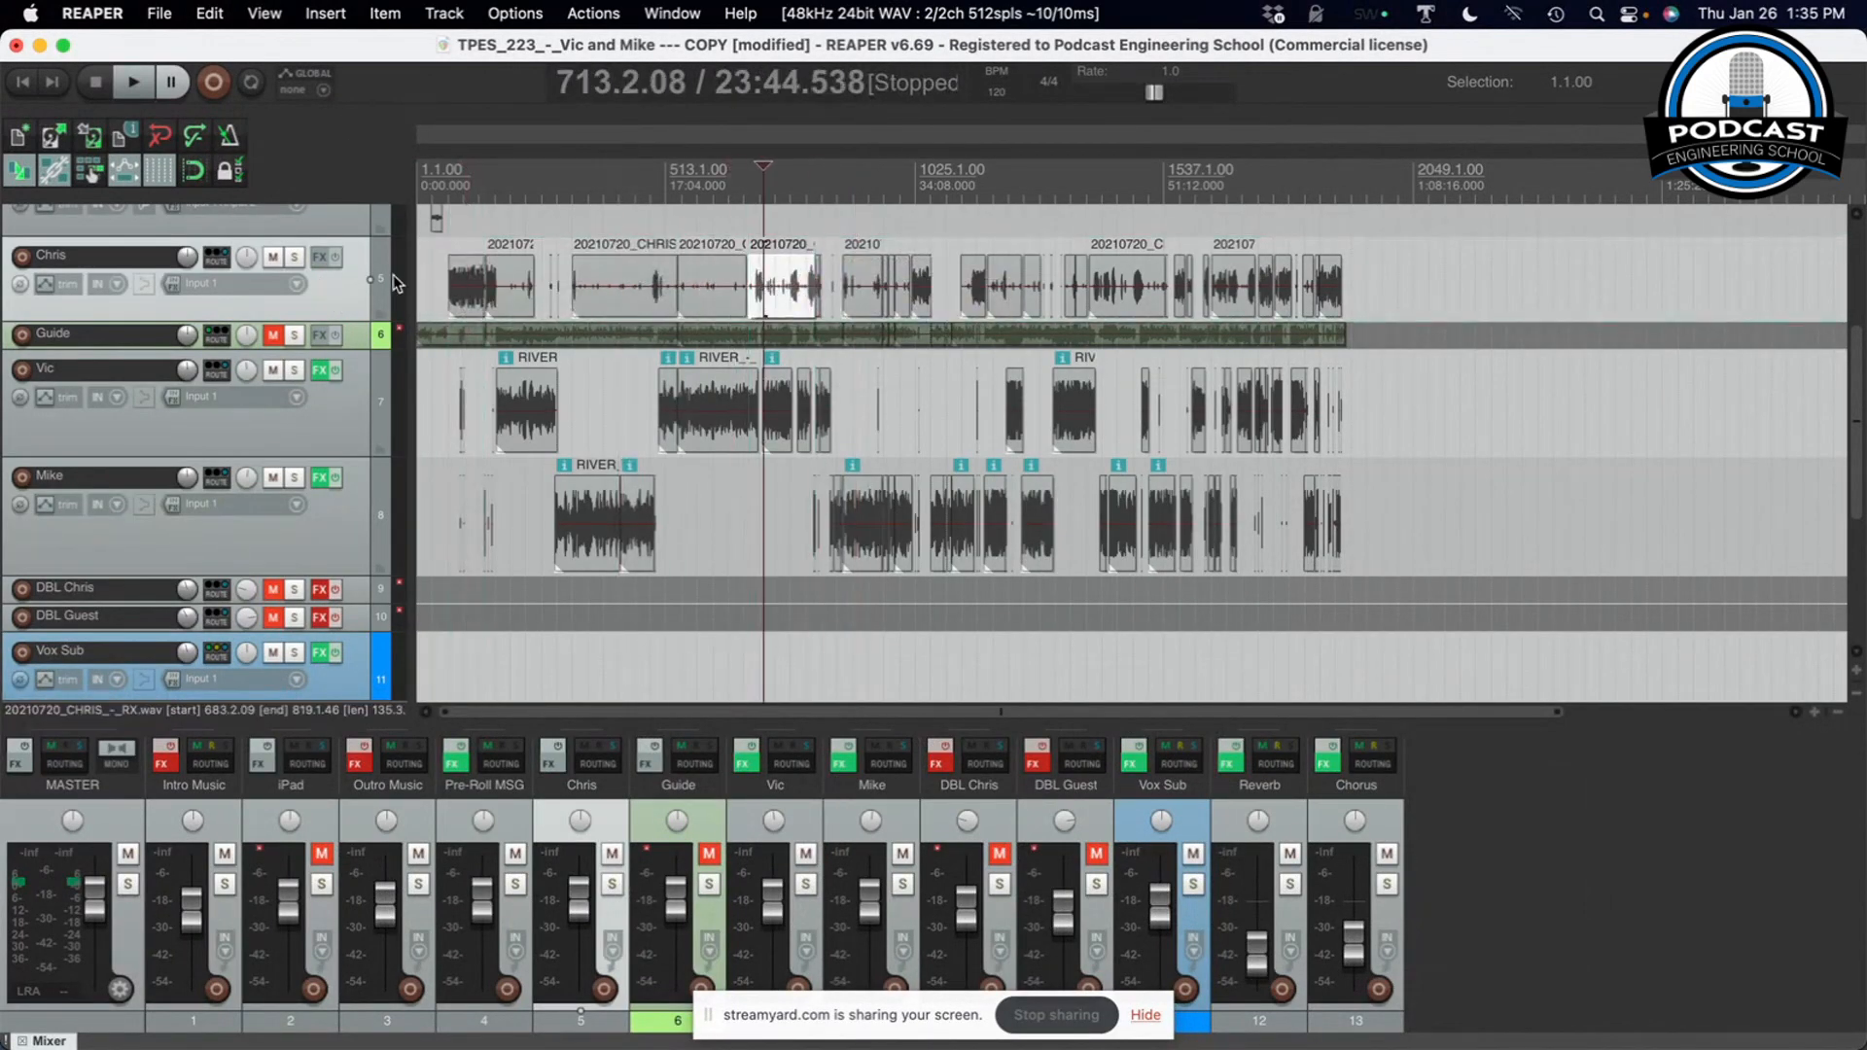
# Add The God Particle (Cradle) from the Channel Strips folder to the host's empty FX chain
pyautogui.click(319, 257)
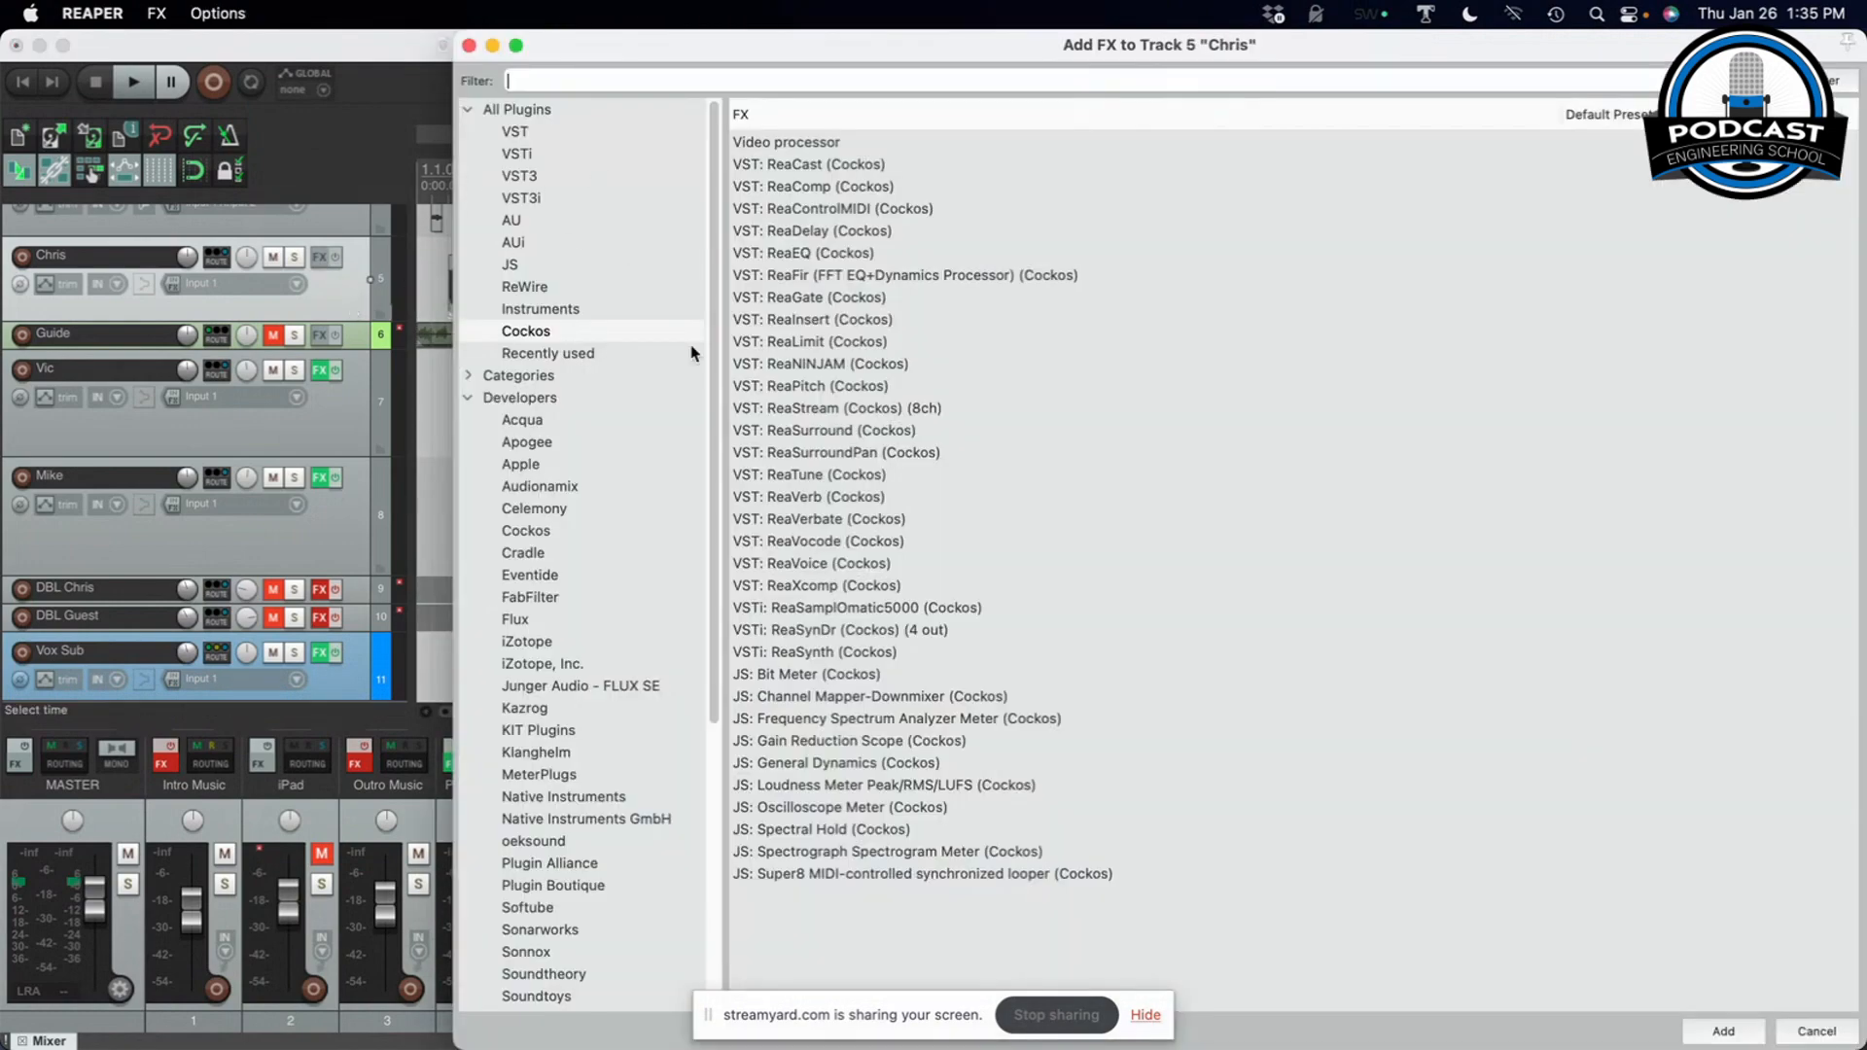
pyautogui.click(1815, 1031)
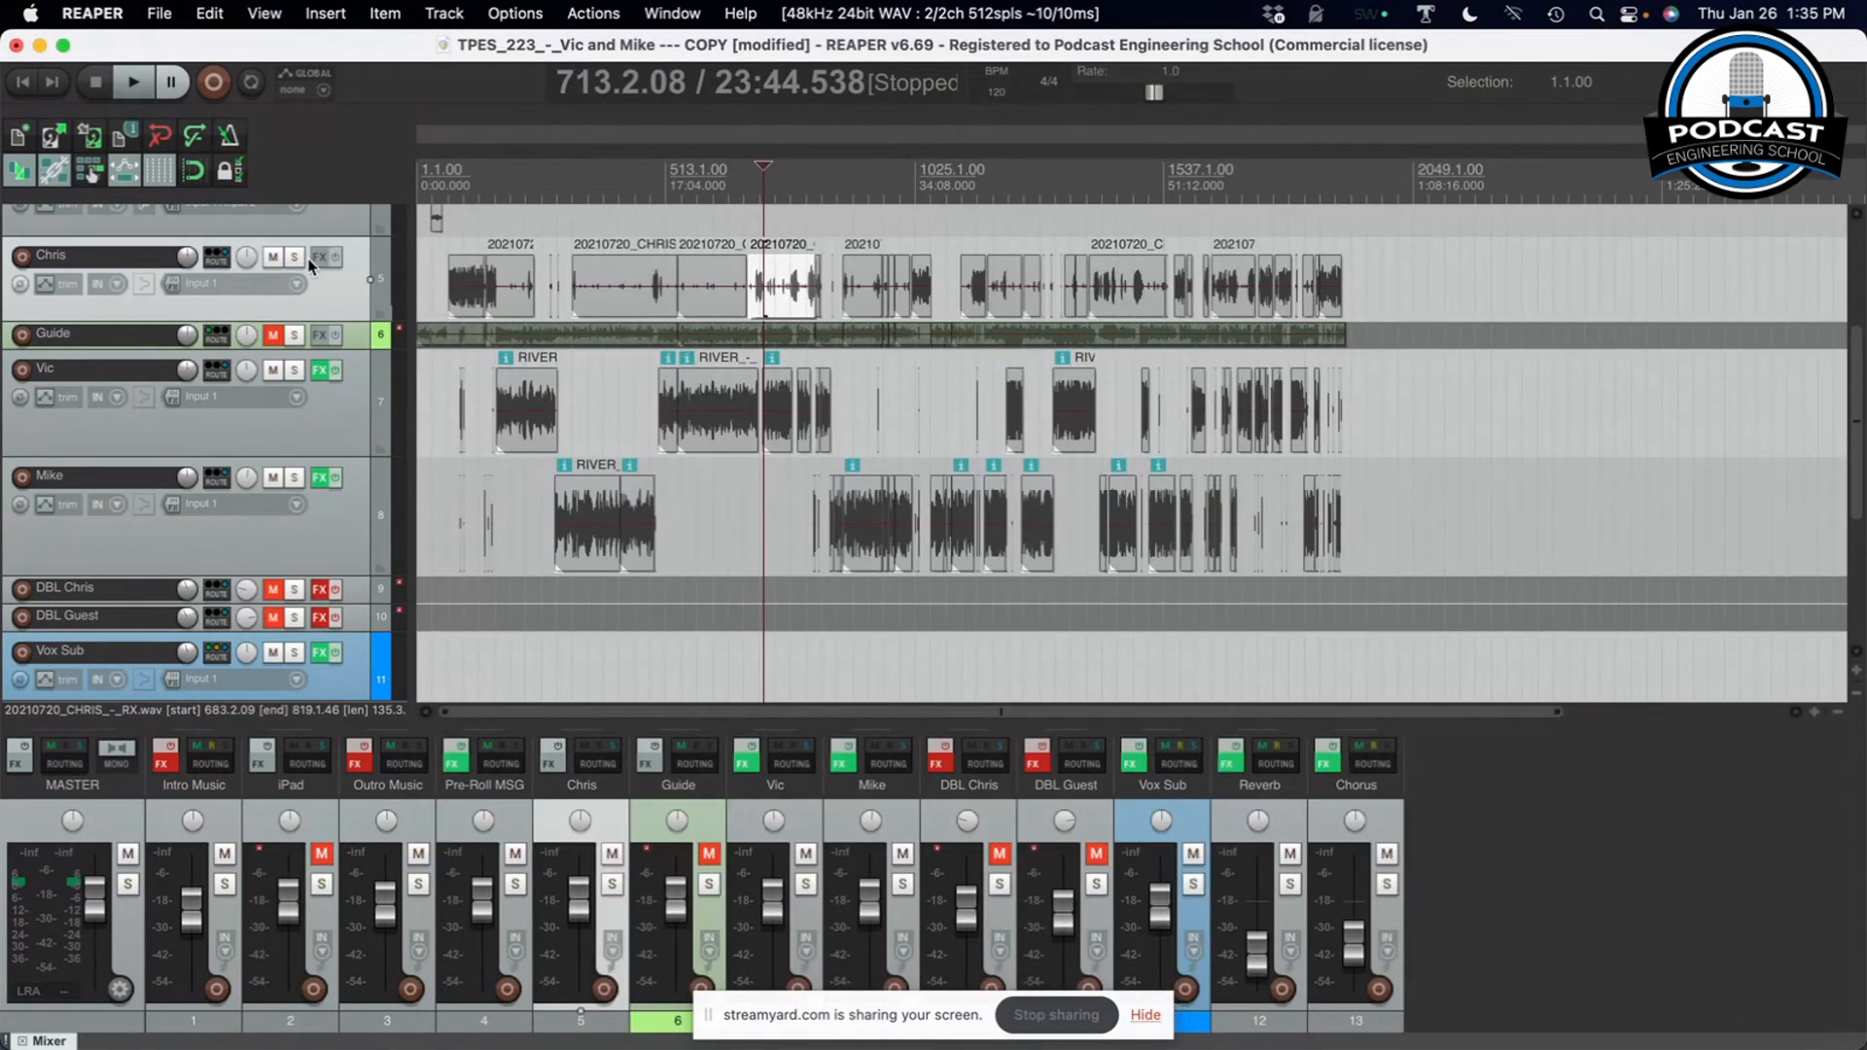
pyautogui.click(320, 259)
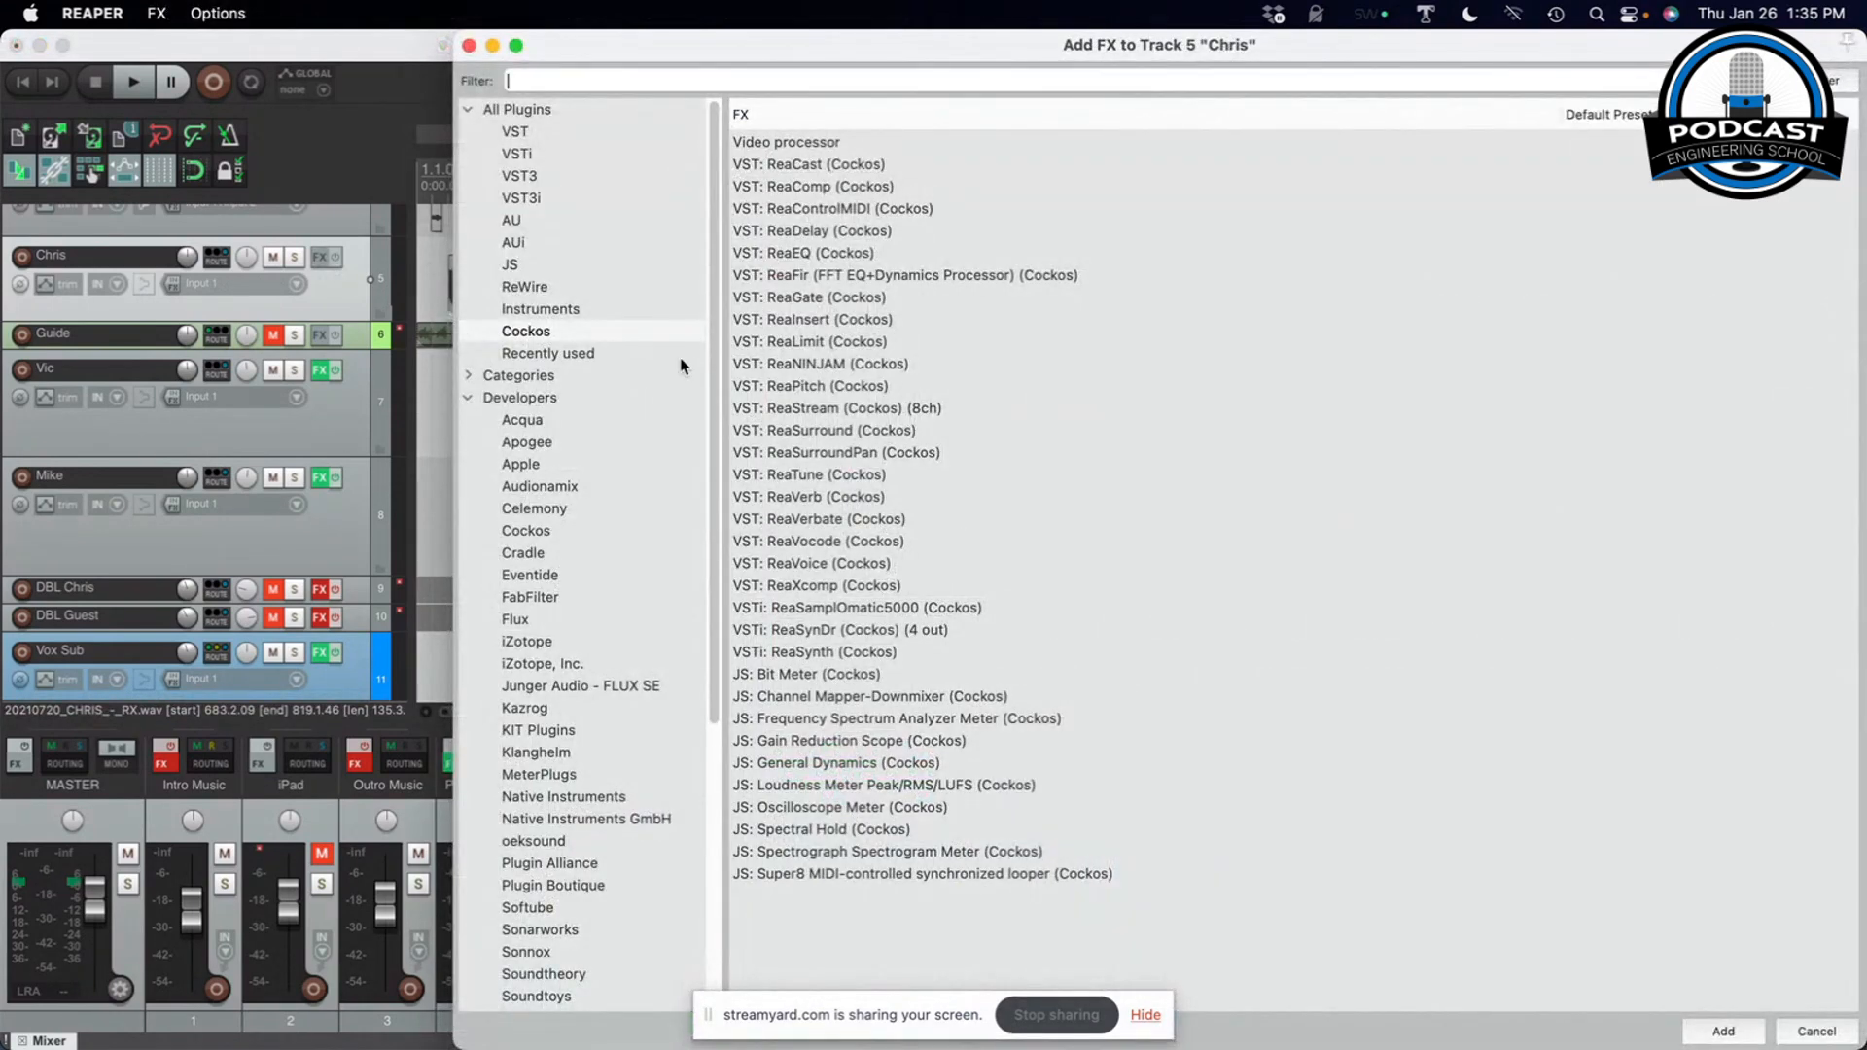
pyautogui.click(161, 14)
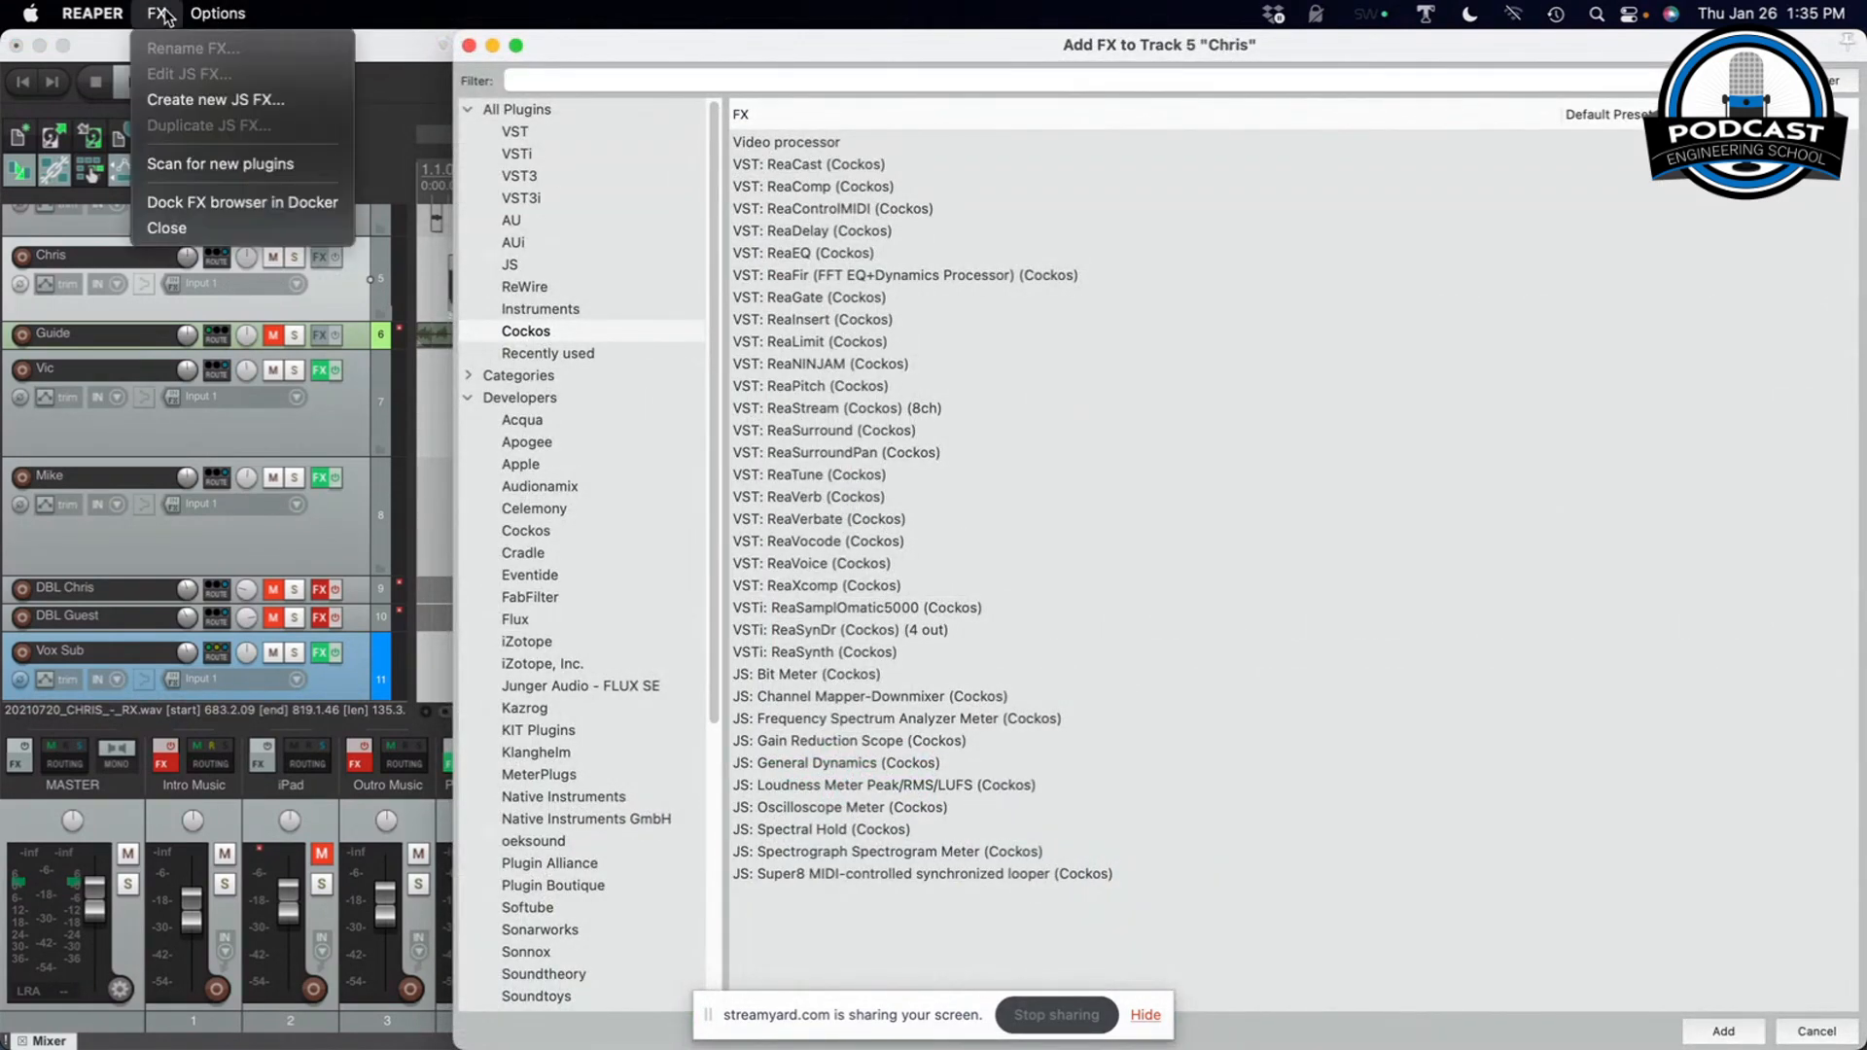
pyautogui.click(161, 14)
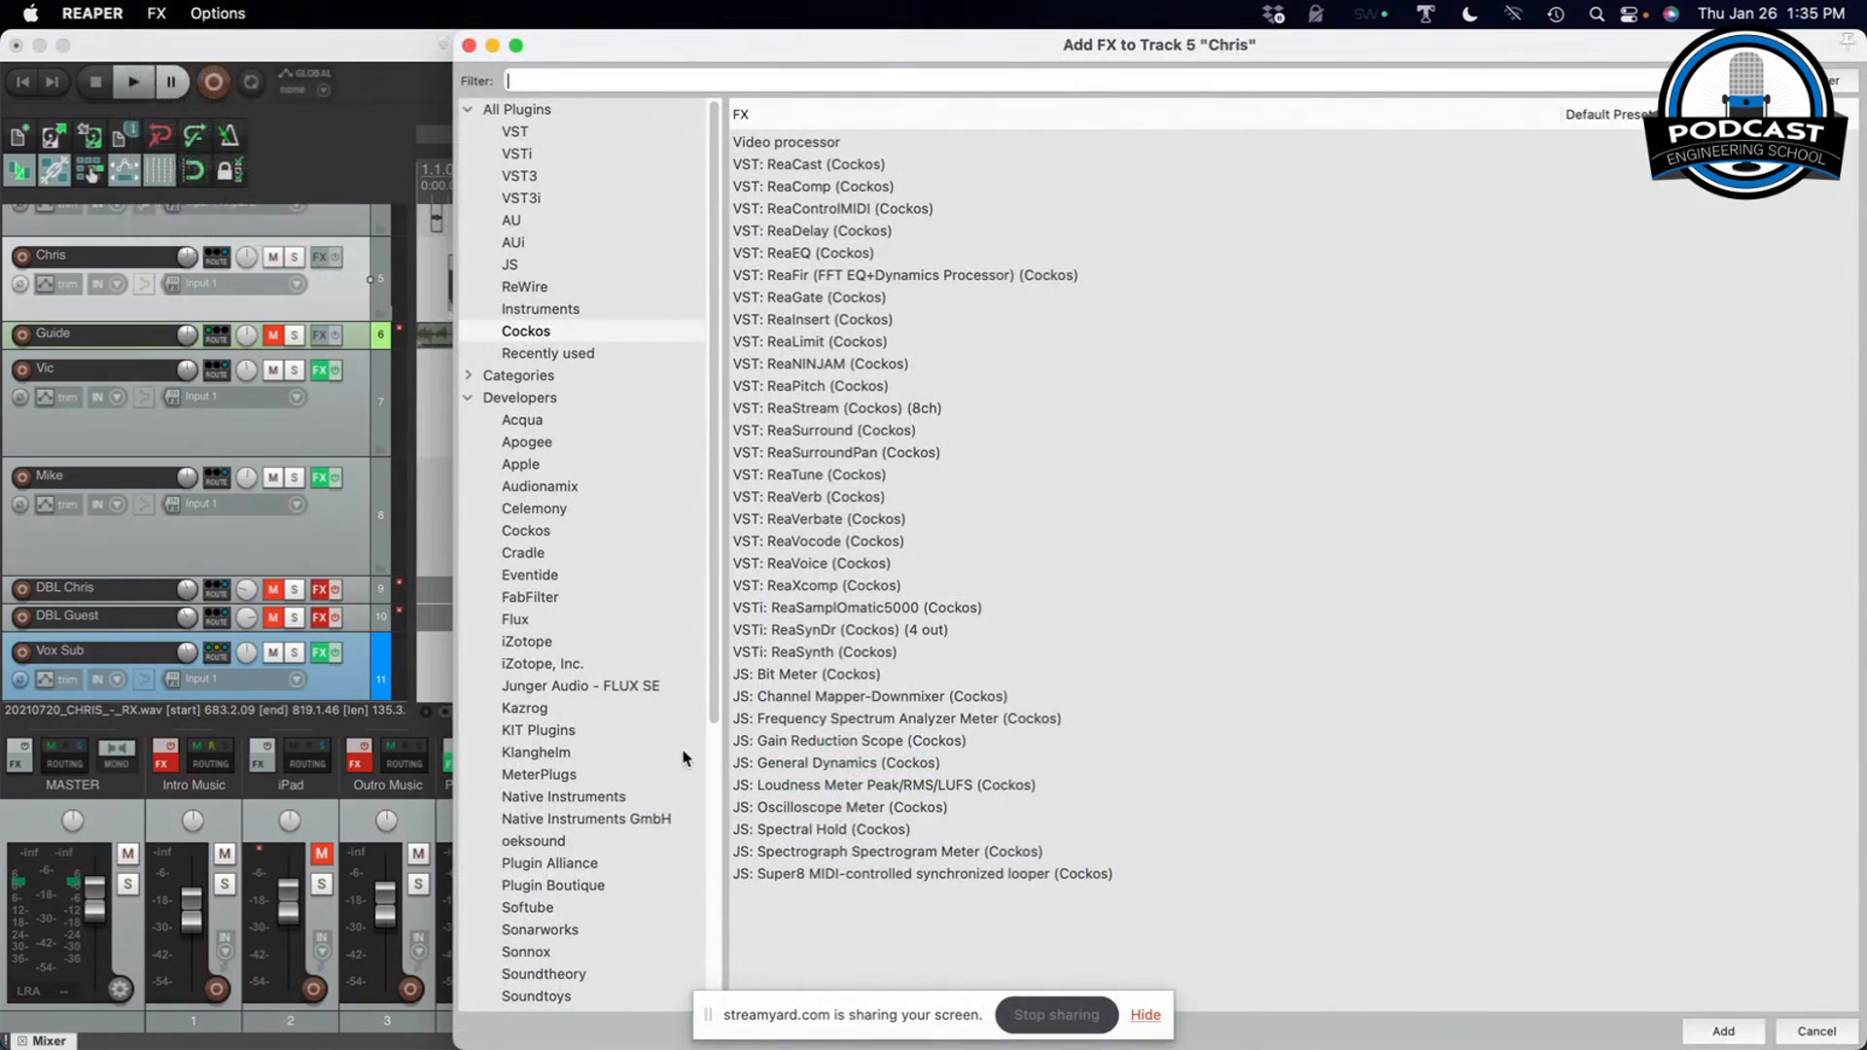
pyautogui.scroll(-5, 684, 758)
pyautogui.click(557, 780)
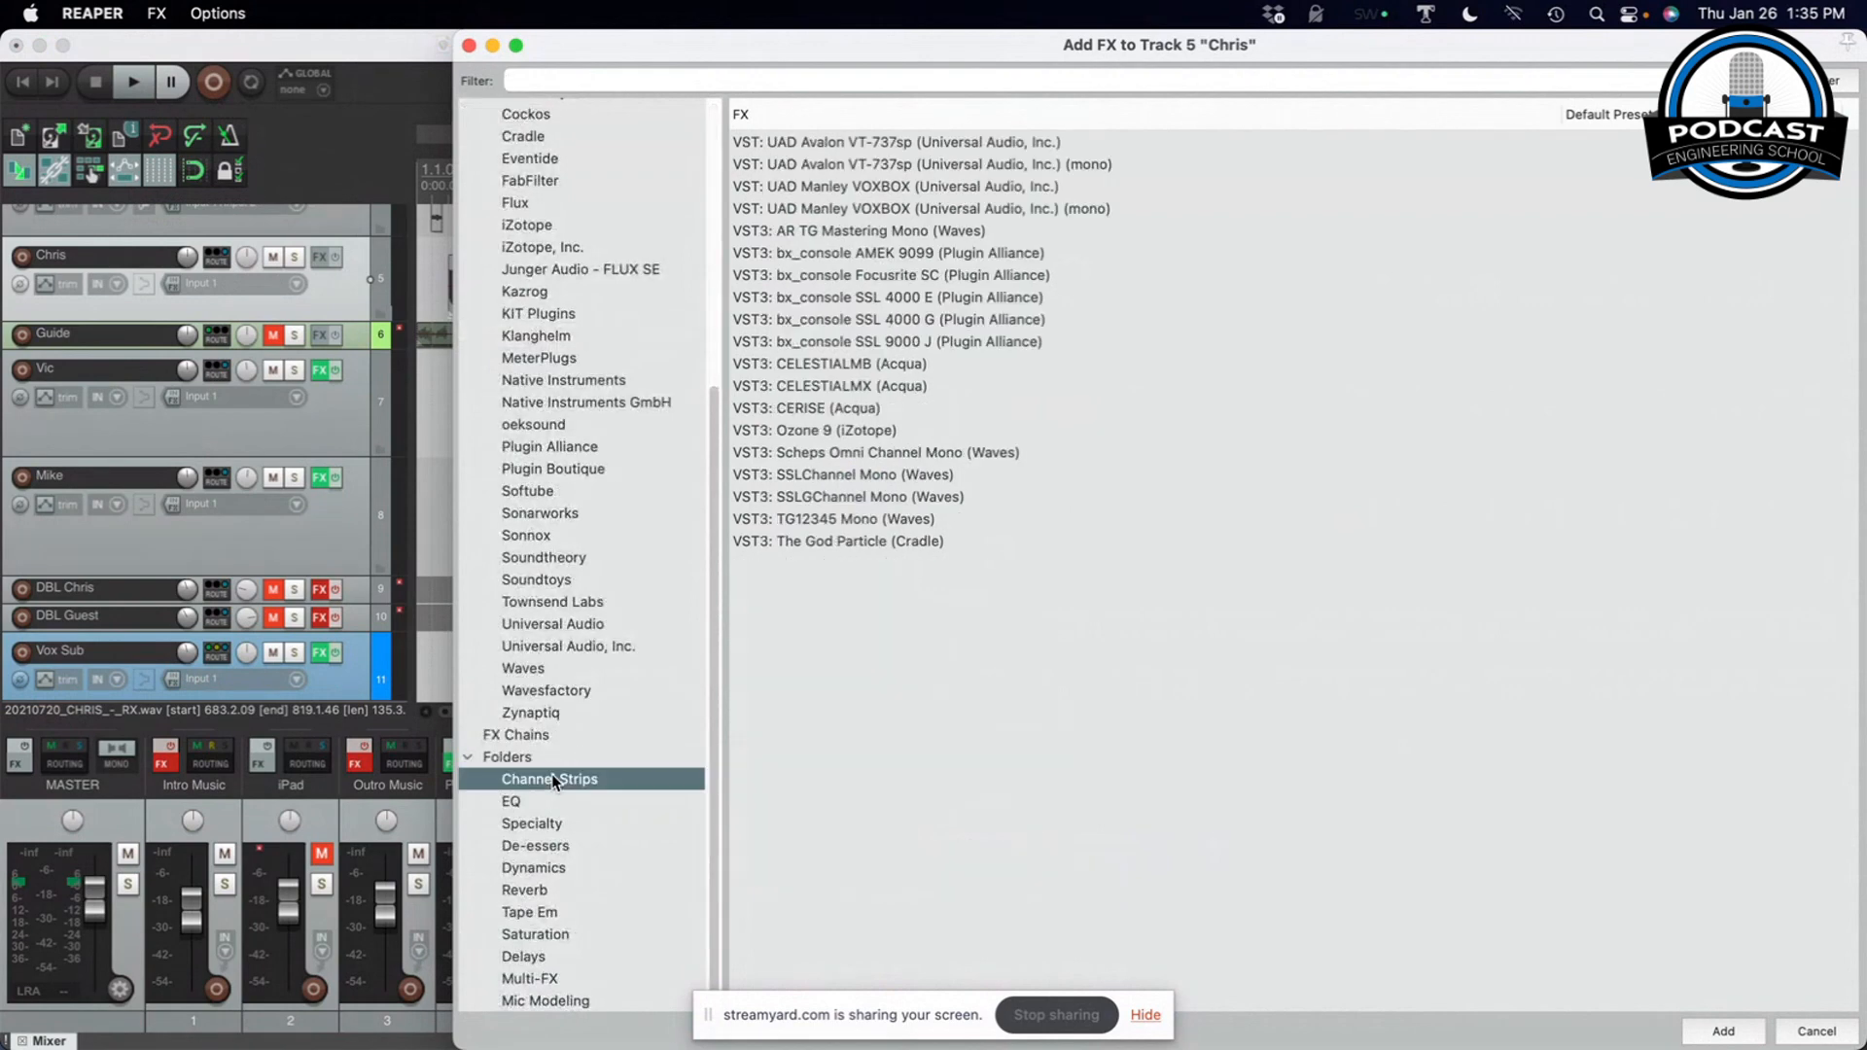
pyautogui.click(856, 543)
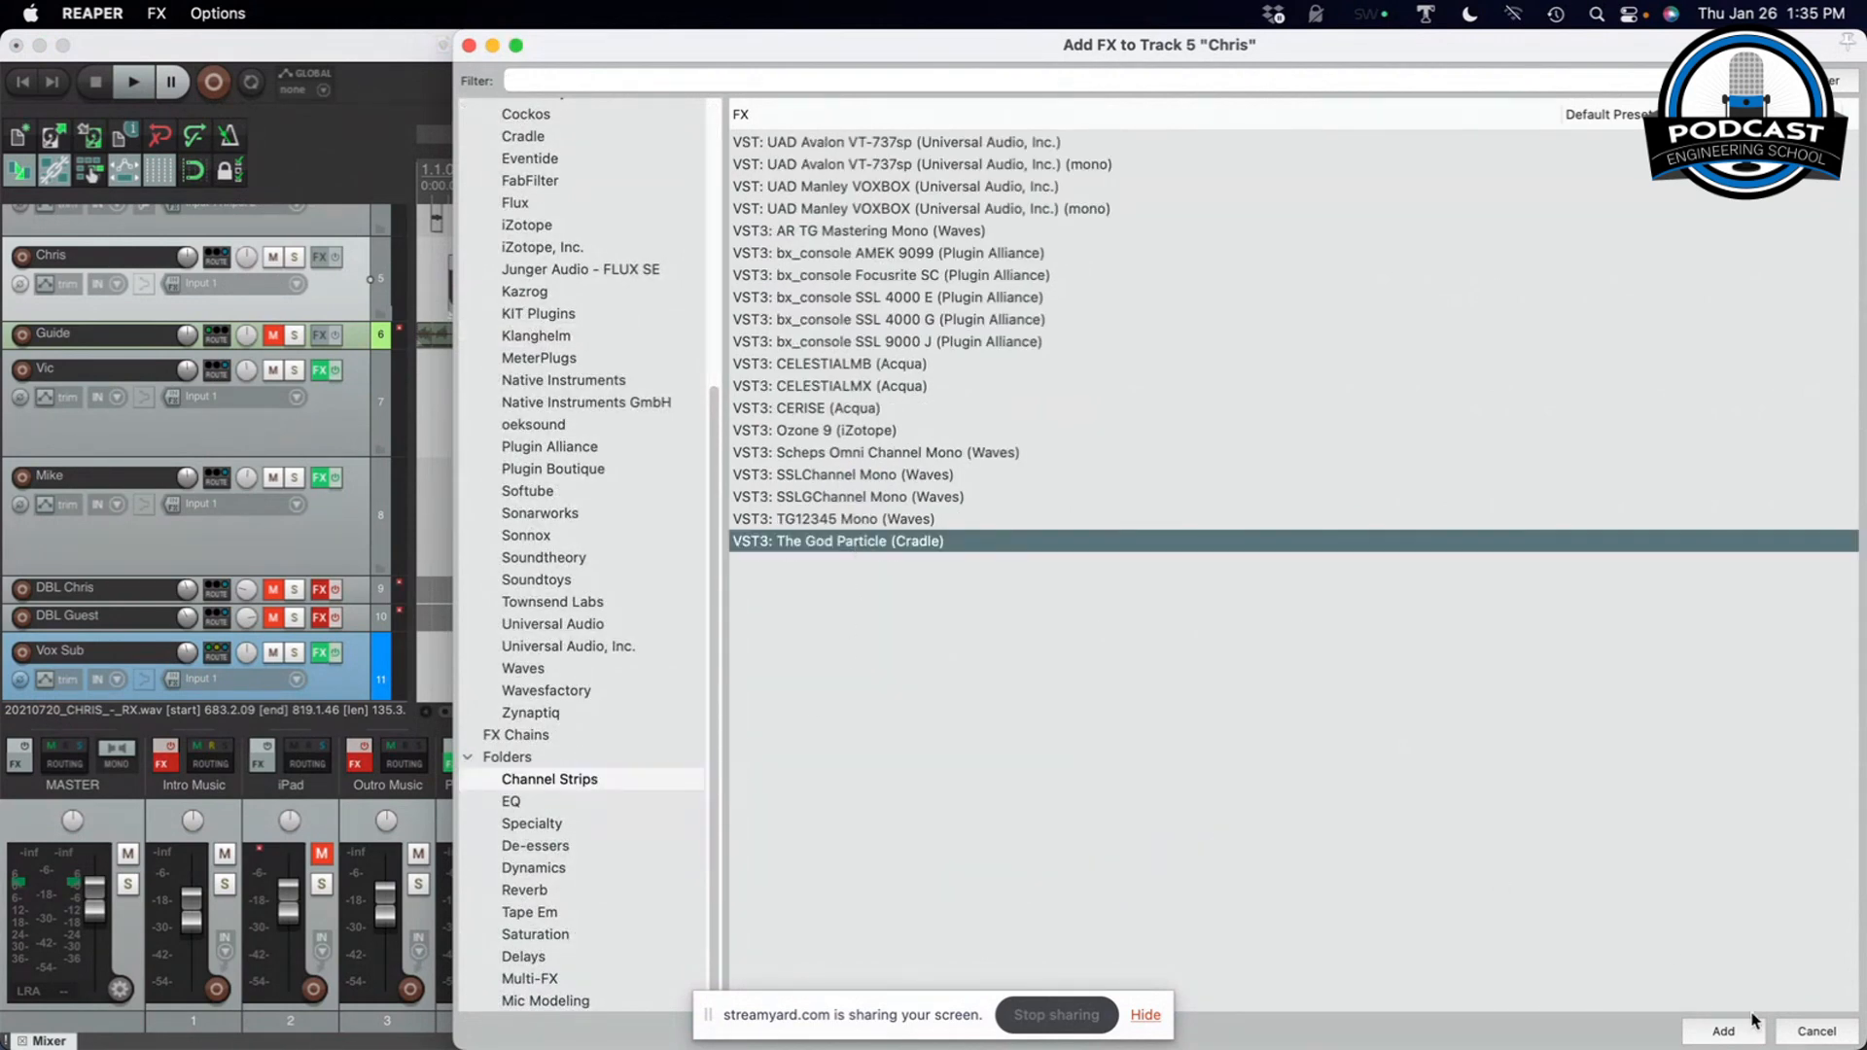
pyautogui.click(1723, 1032)
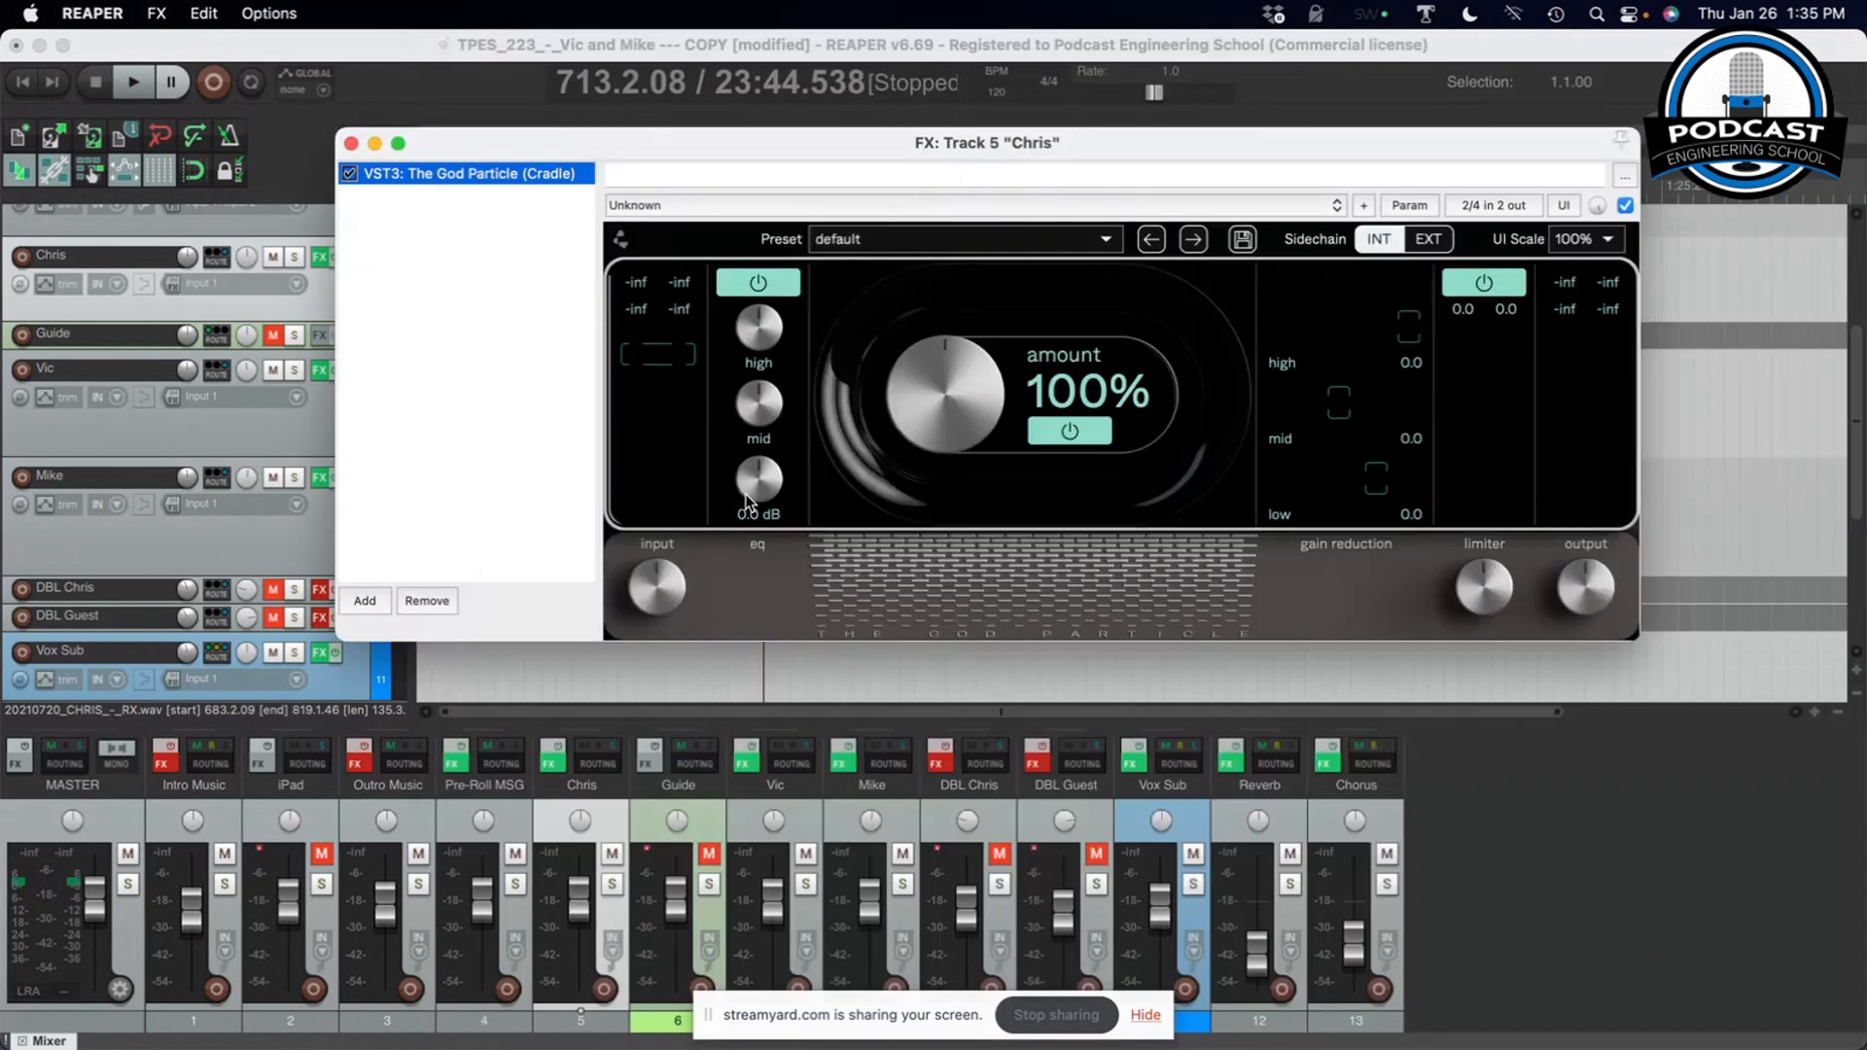
# Add the saved FX chain Main_09_Use_w_Vox_Sub.RfxChain to the host's track
pyautogui.click(157, 13)
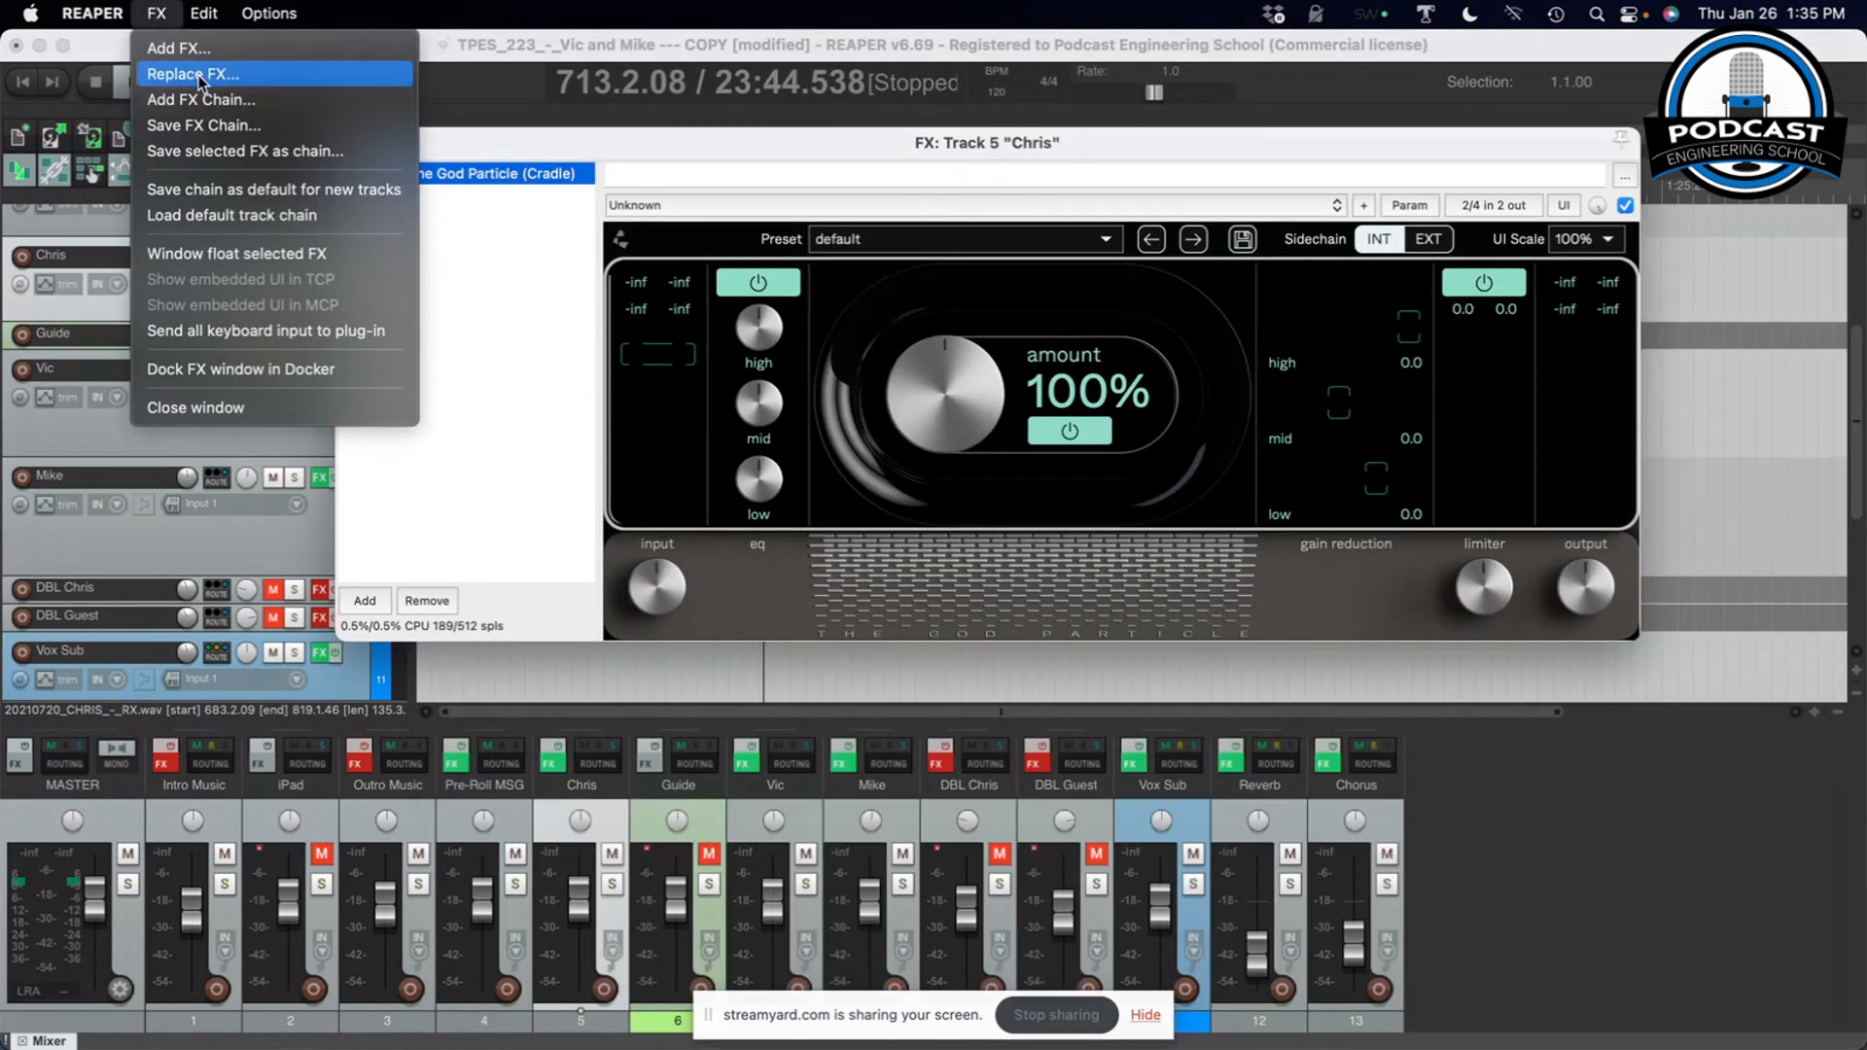
pyautogui.click(221, 101)
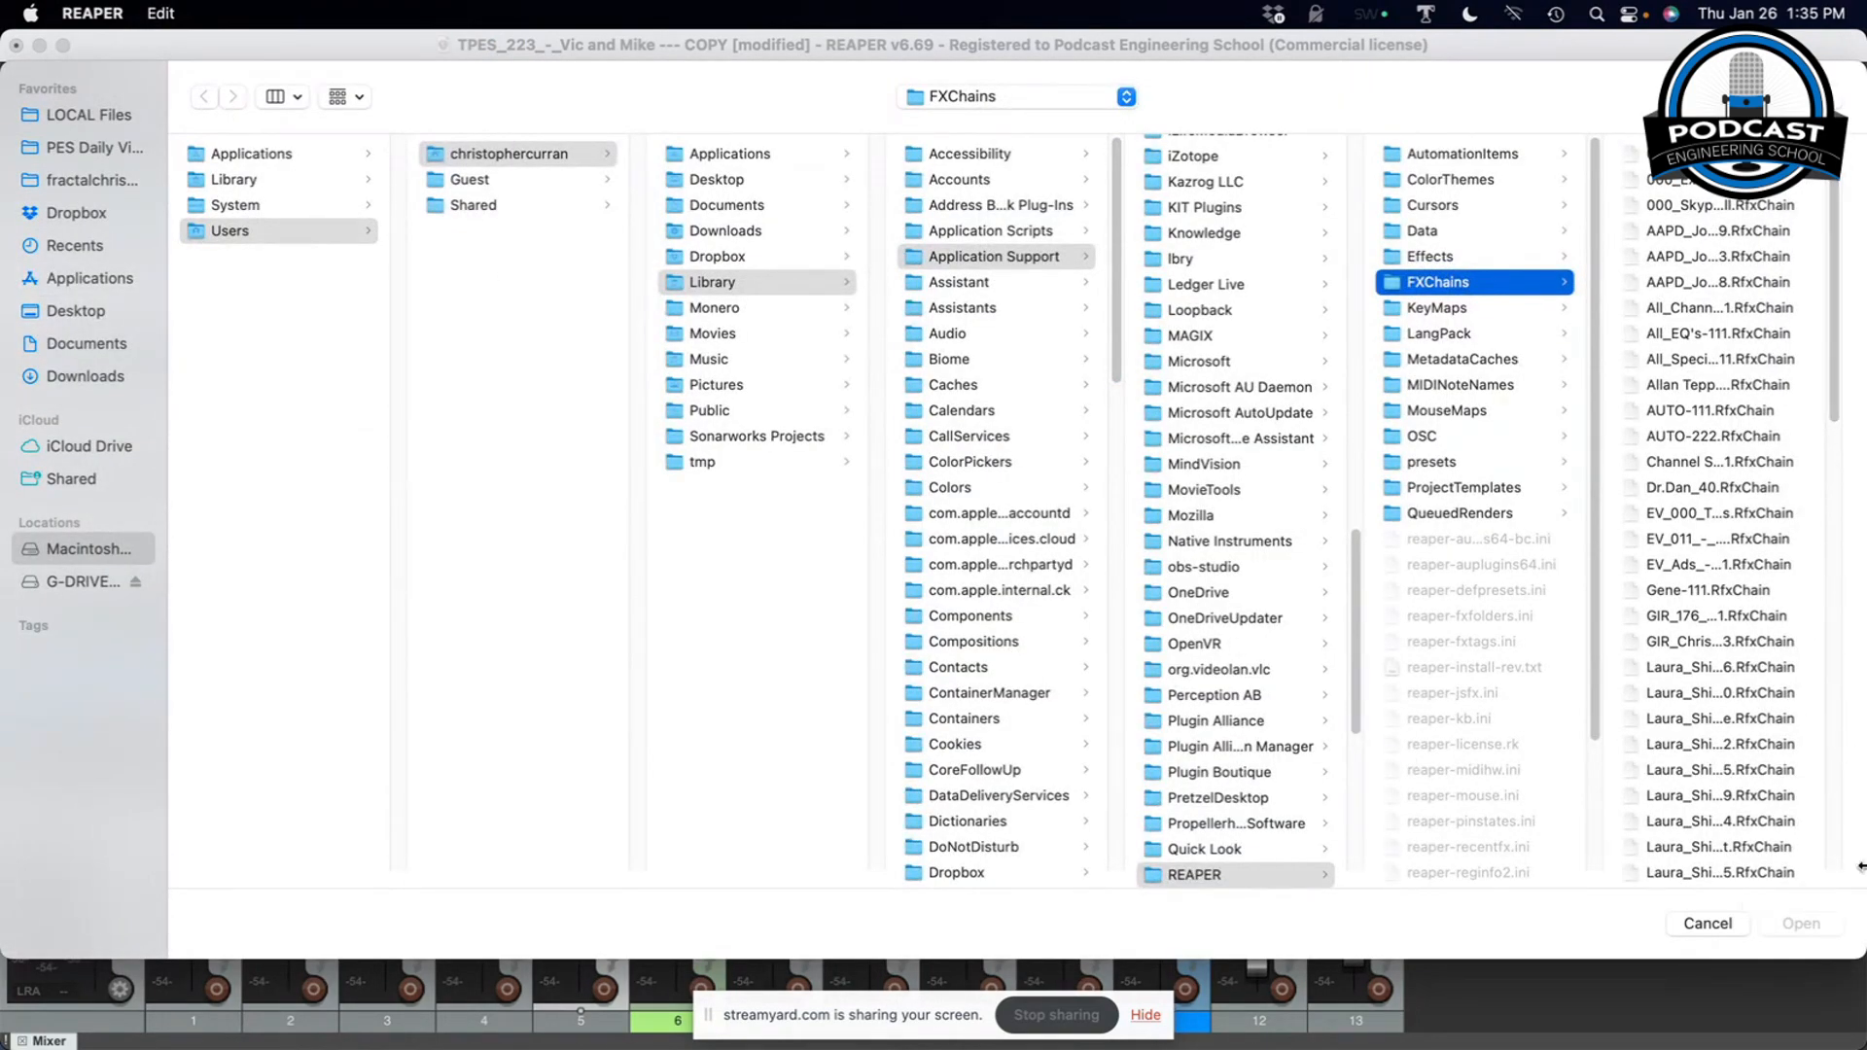
pyautogui.moveTo(1835, 879); pyautogui.dragTo(1861, 880)
pyautogui.scroll(-15, 1811, 817)
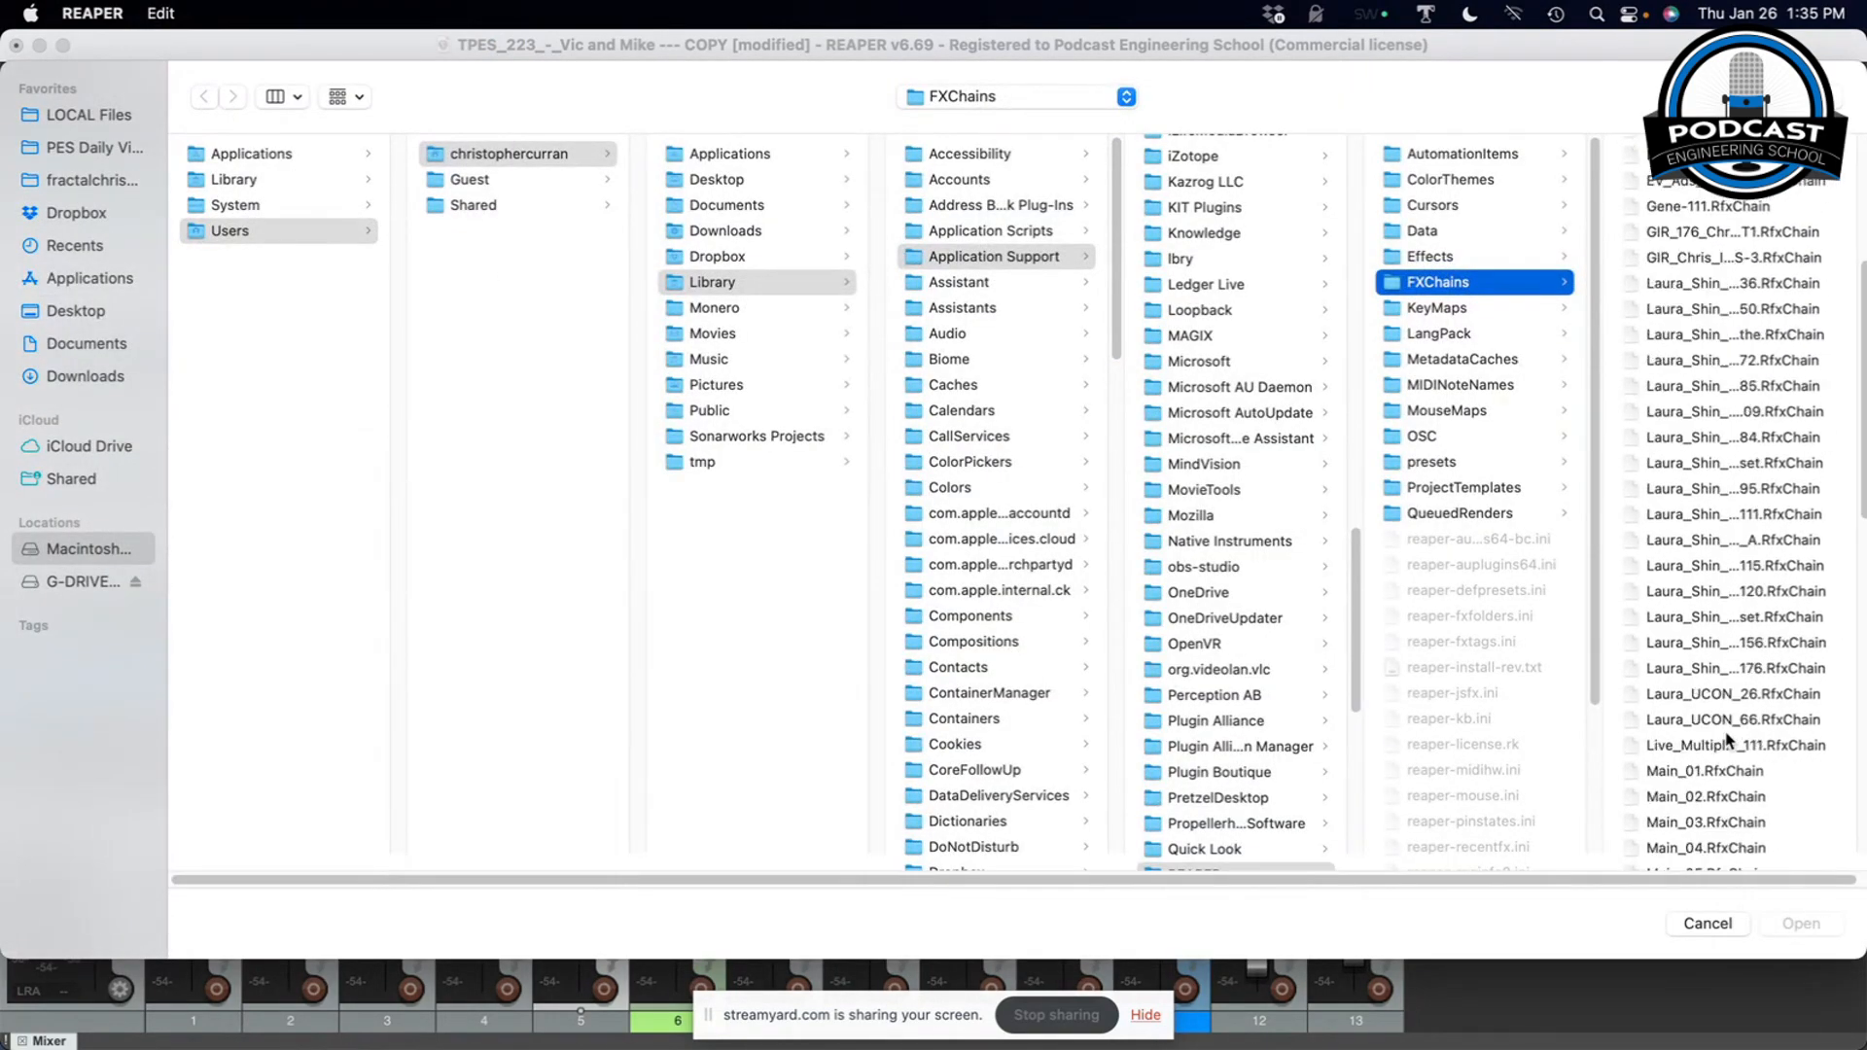
pyautogui.scroll(10, 1727, 739)
pyautogui.scroll(-2, 1728, 739)
pyautogui.scroll(-6, 1728, 740)
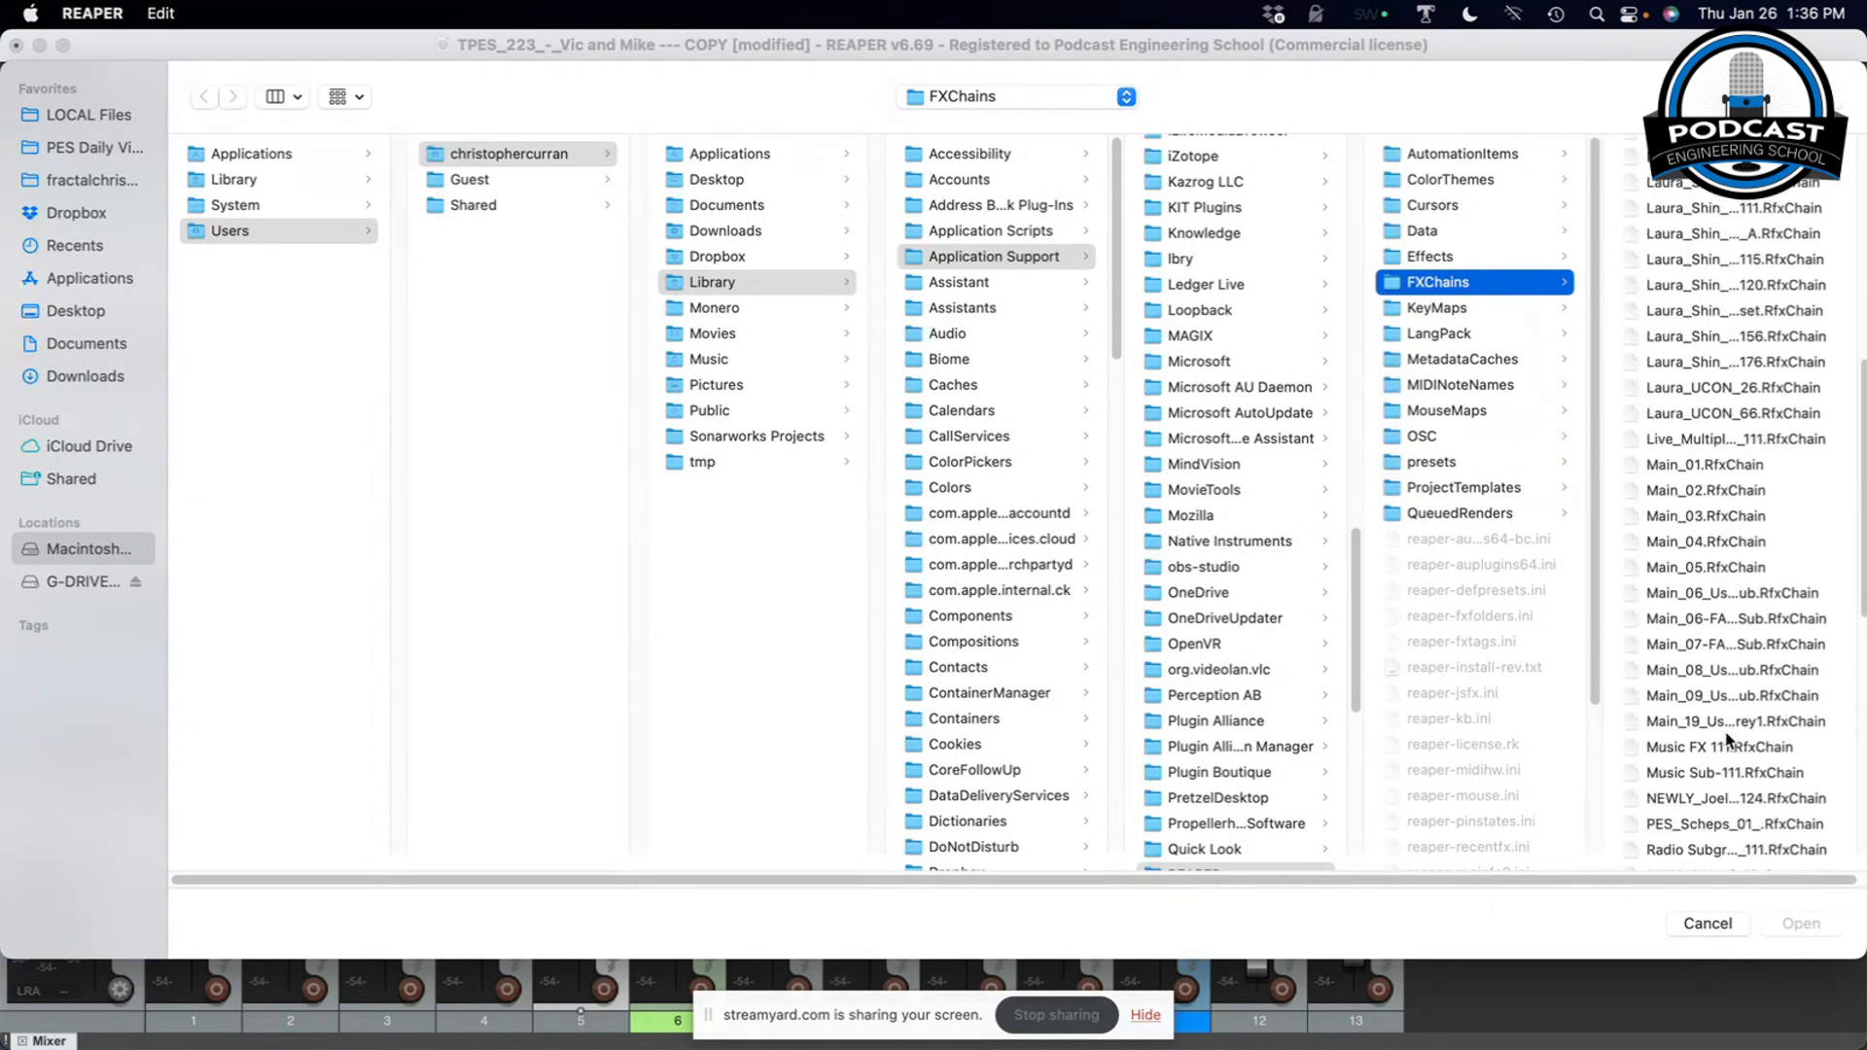
pyautogui.click(1675, 697)
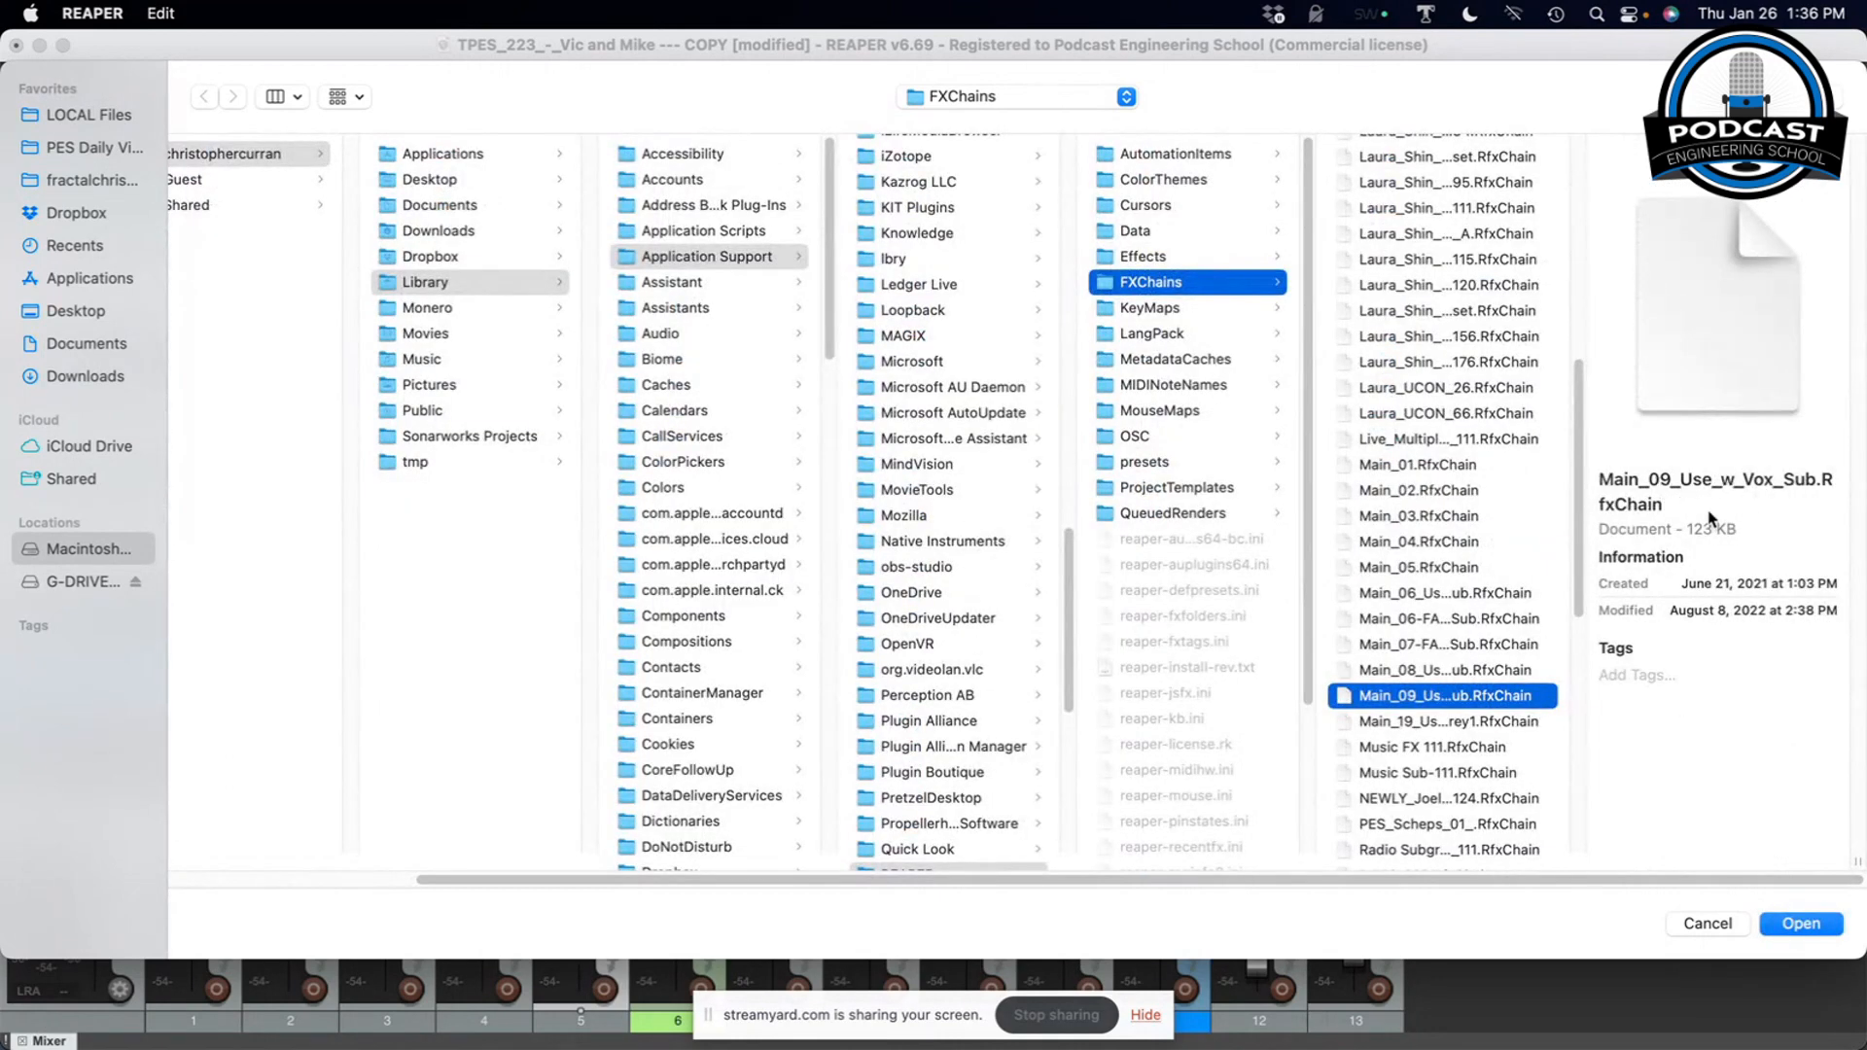
pyautogui.click(1804, 921)
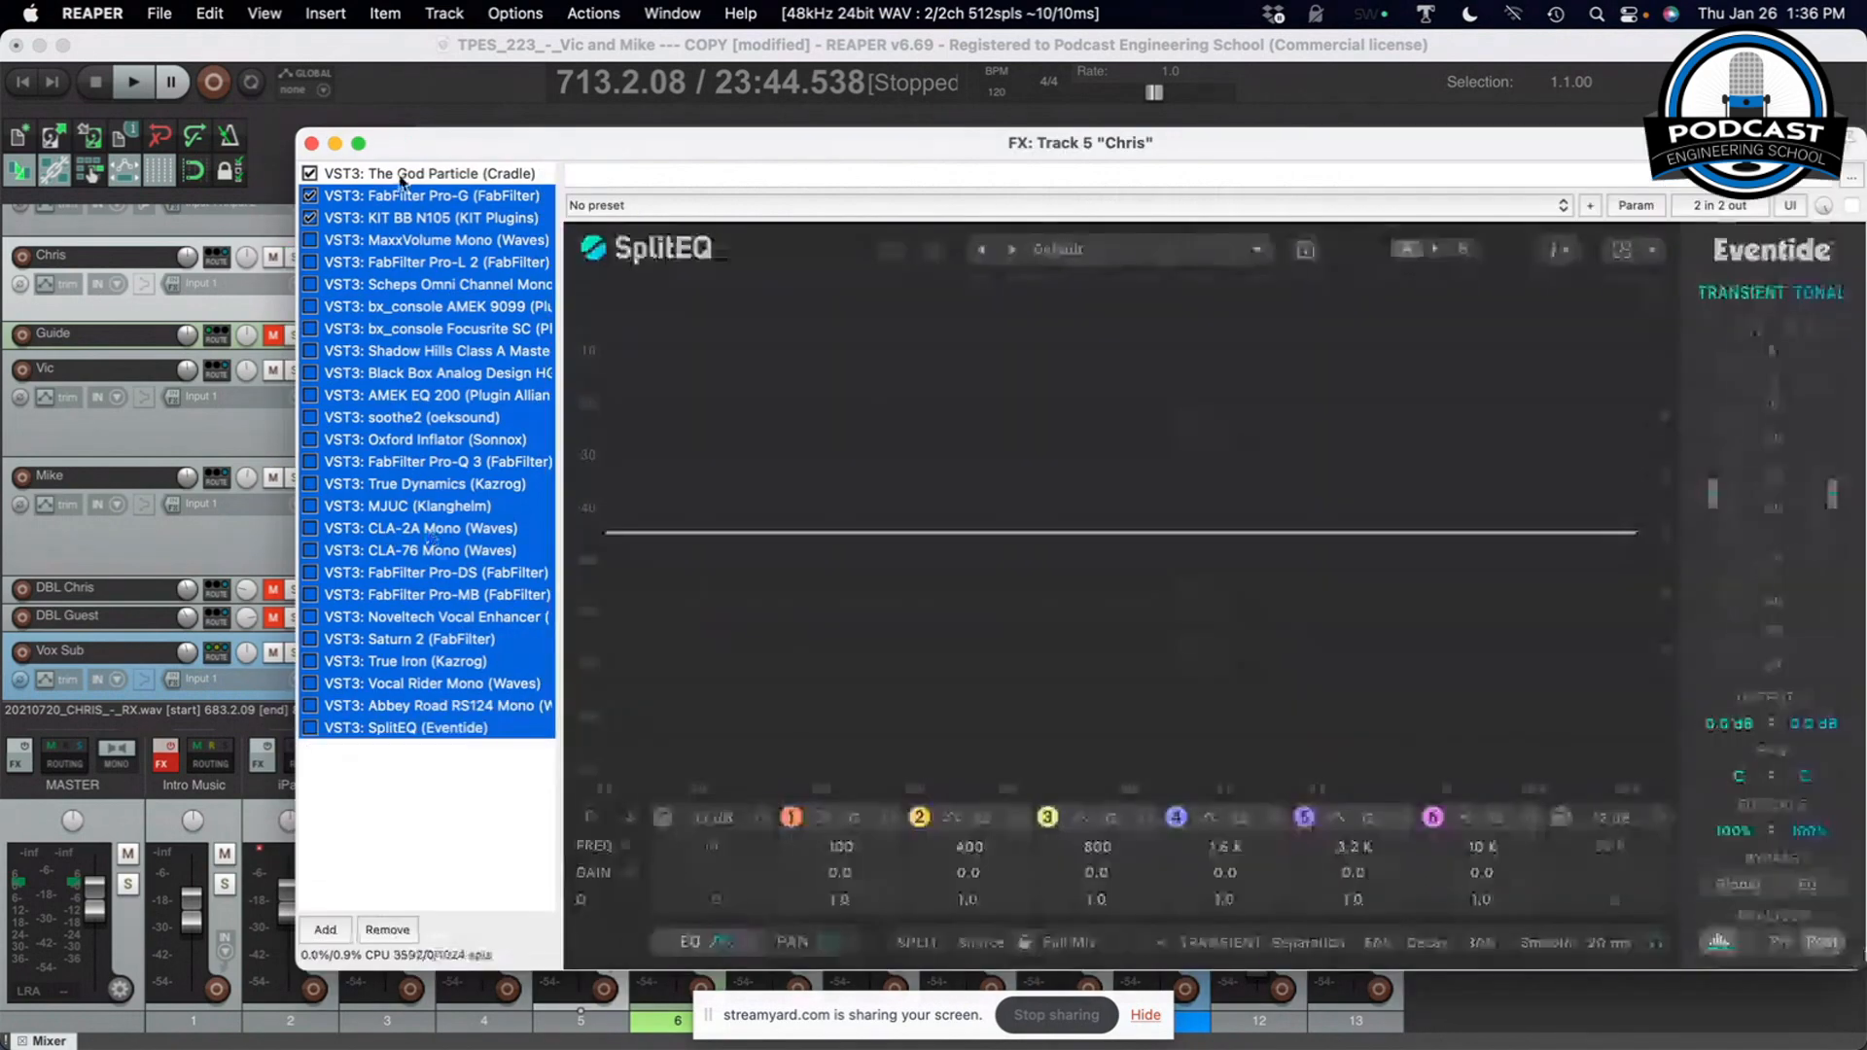
# Remove The God Particle from the host's FX chain and enlarge the FX window to show the whole plug-in list
pyautogui.click(402, 177)
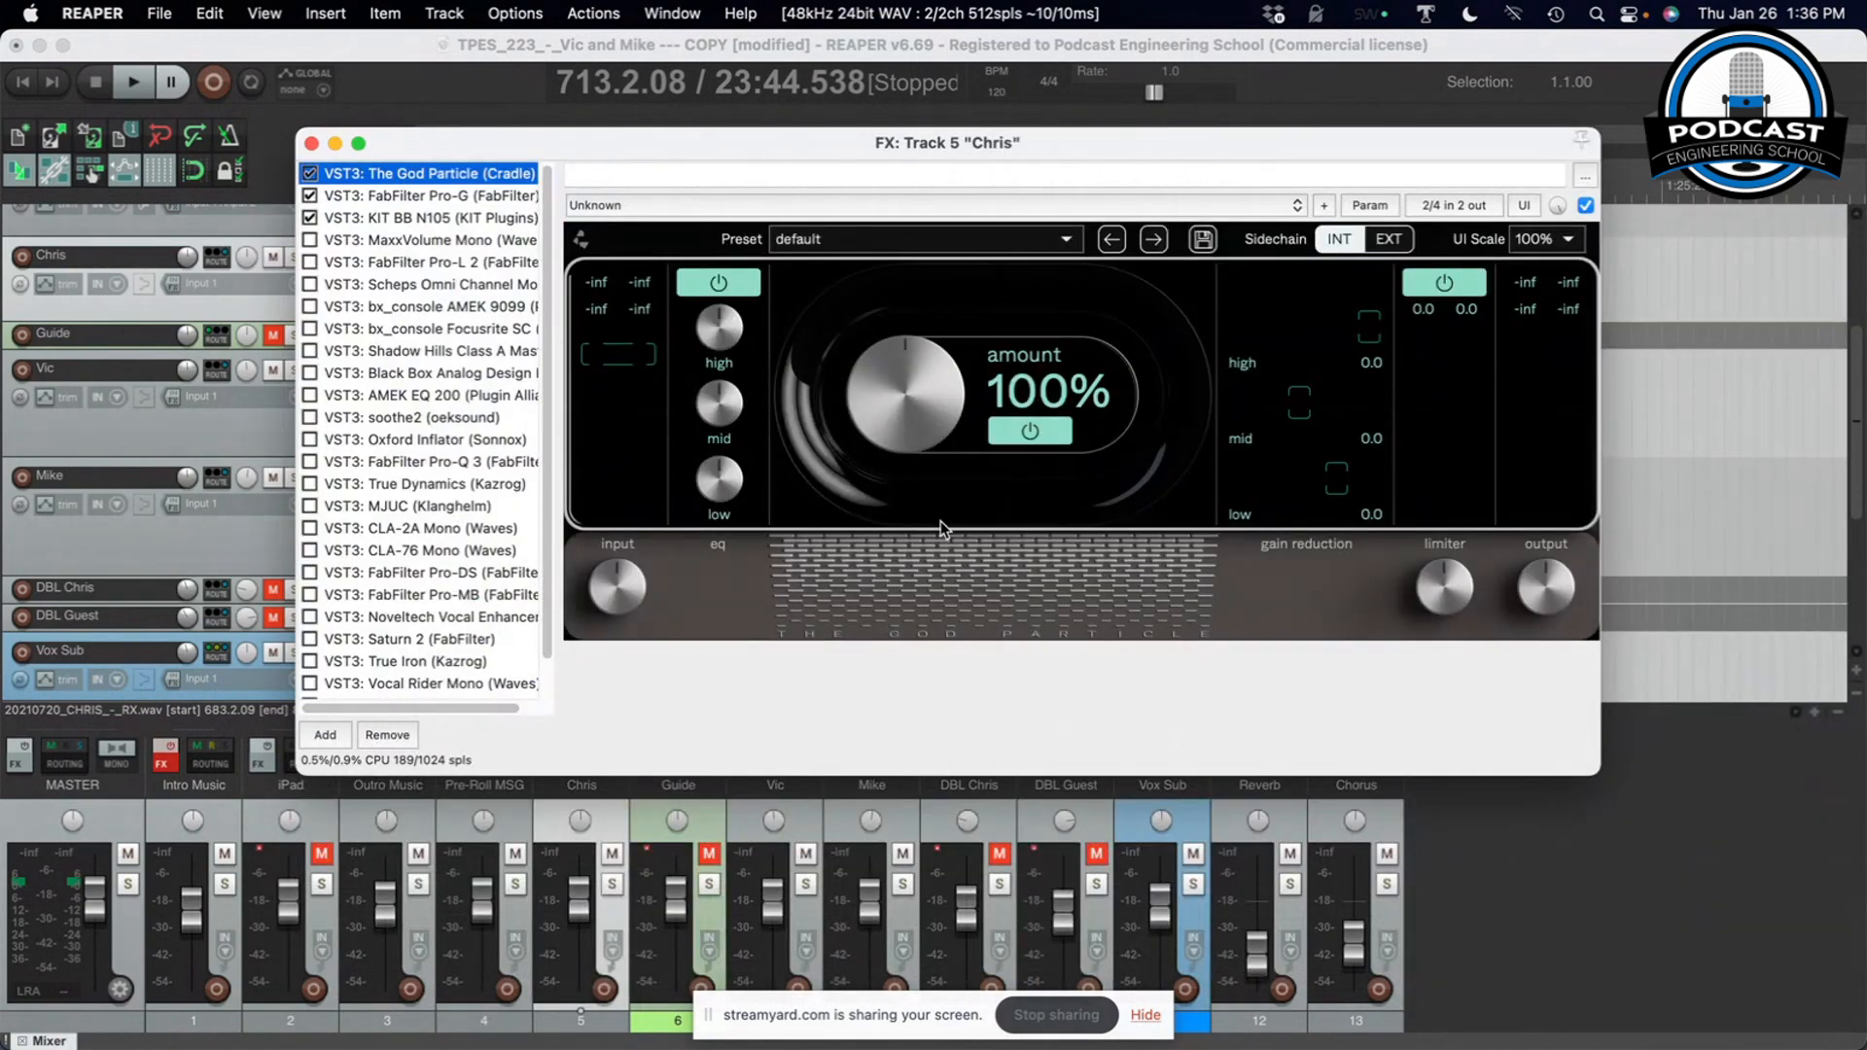
pyautogui.click(406, 742)
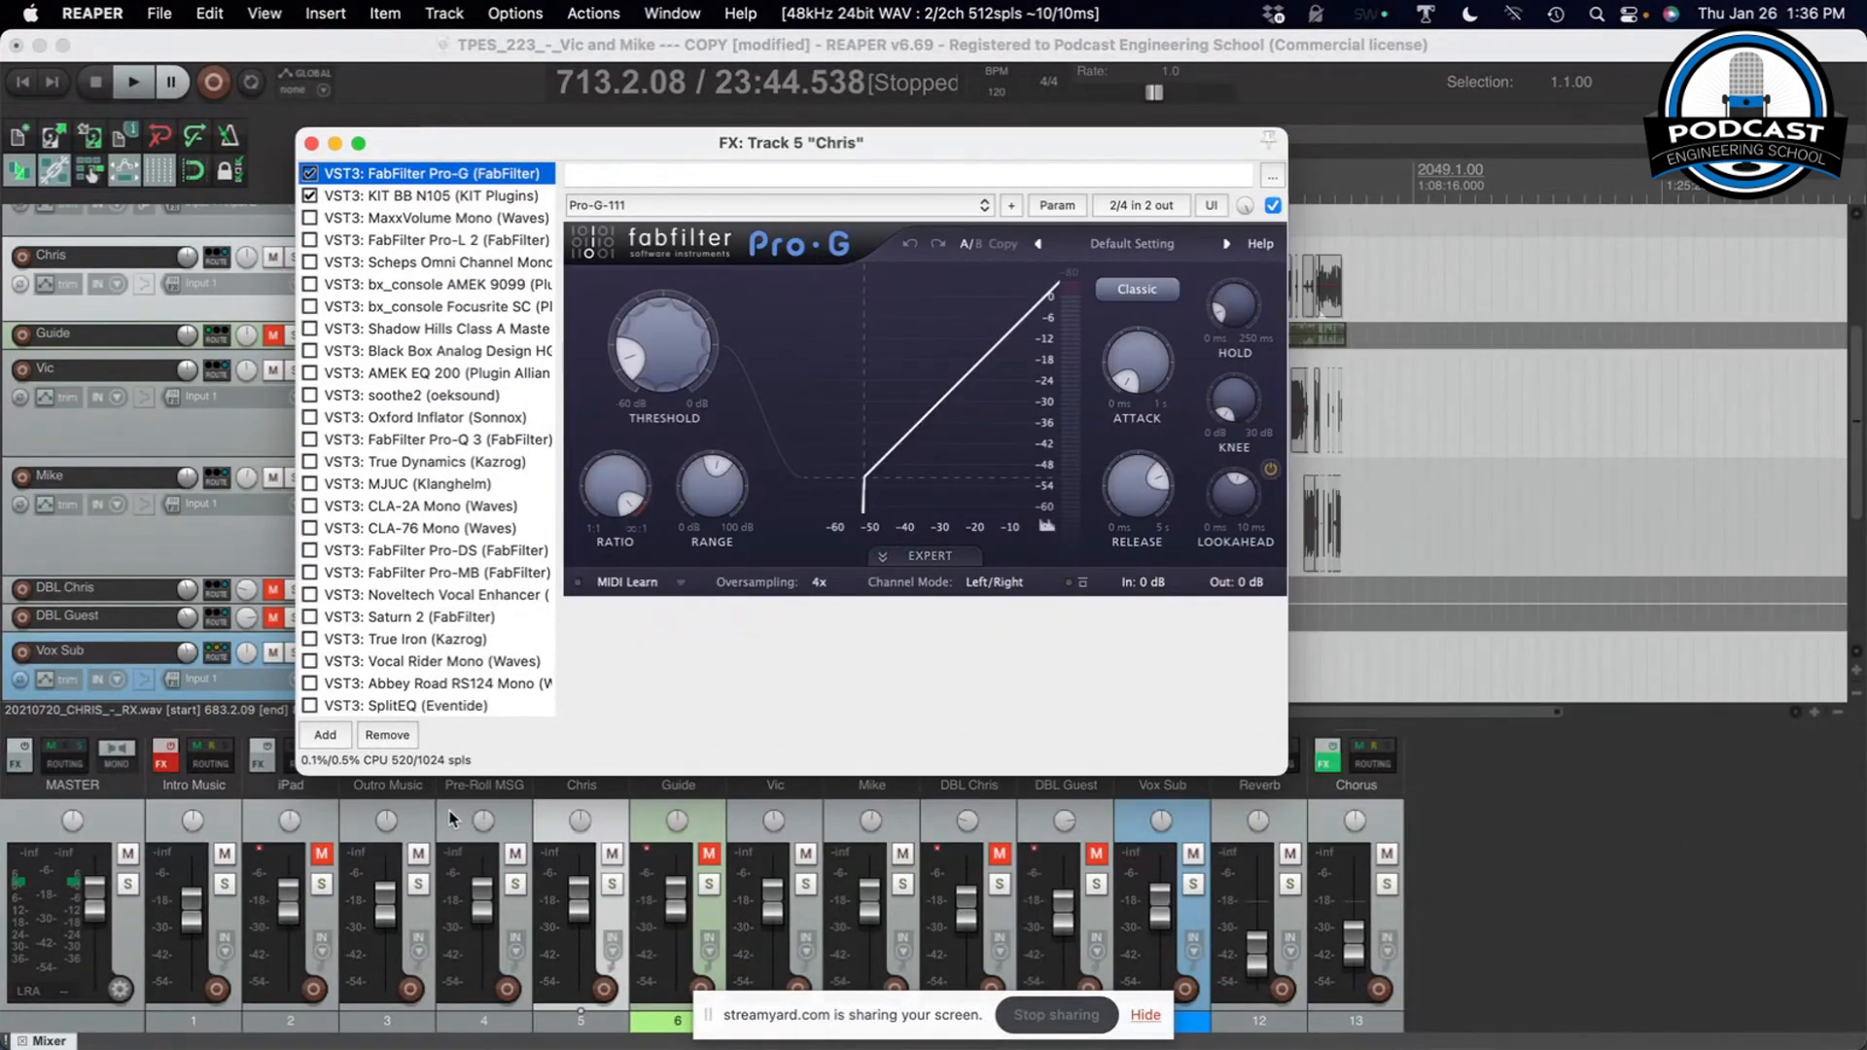
pyautogui.click(545, 774)
pyautogui.moveTo(544, 776); pyautogui.dragTo(541, 919)
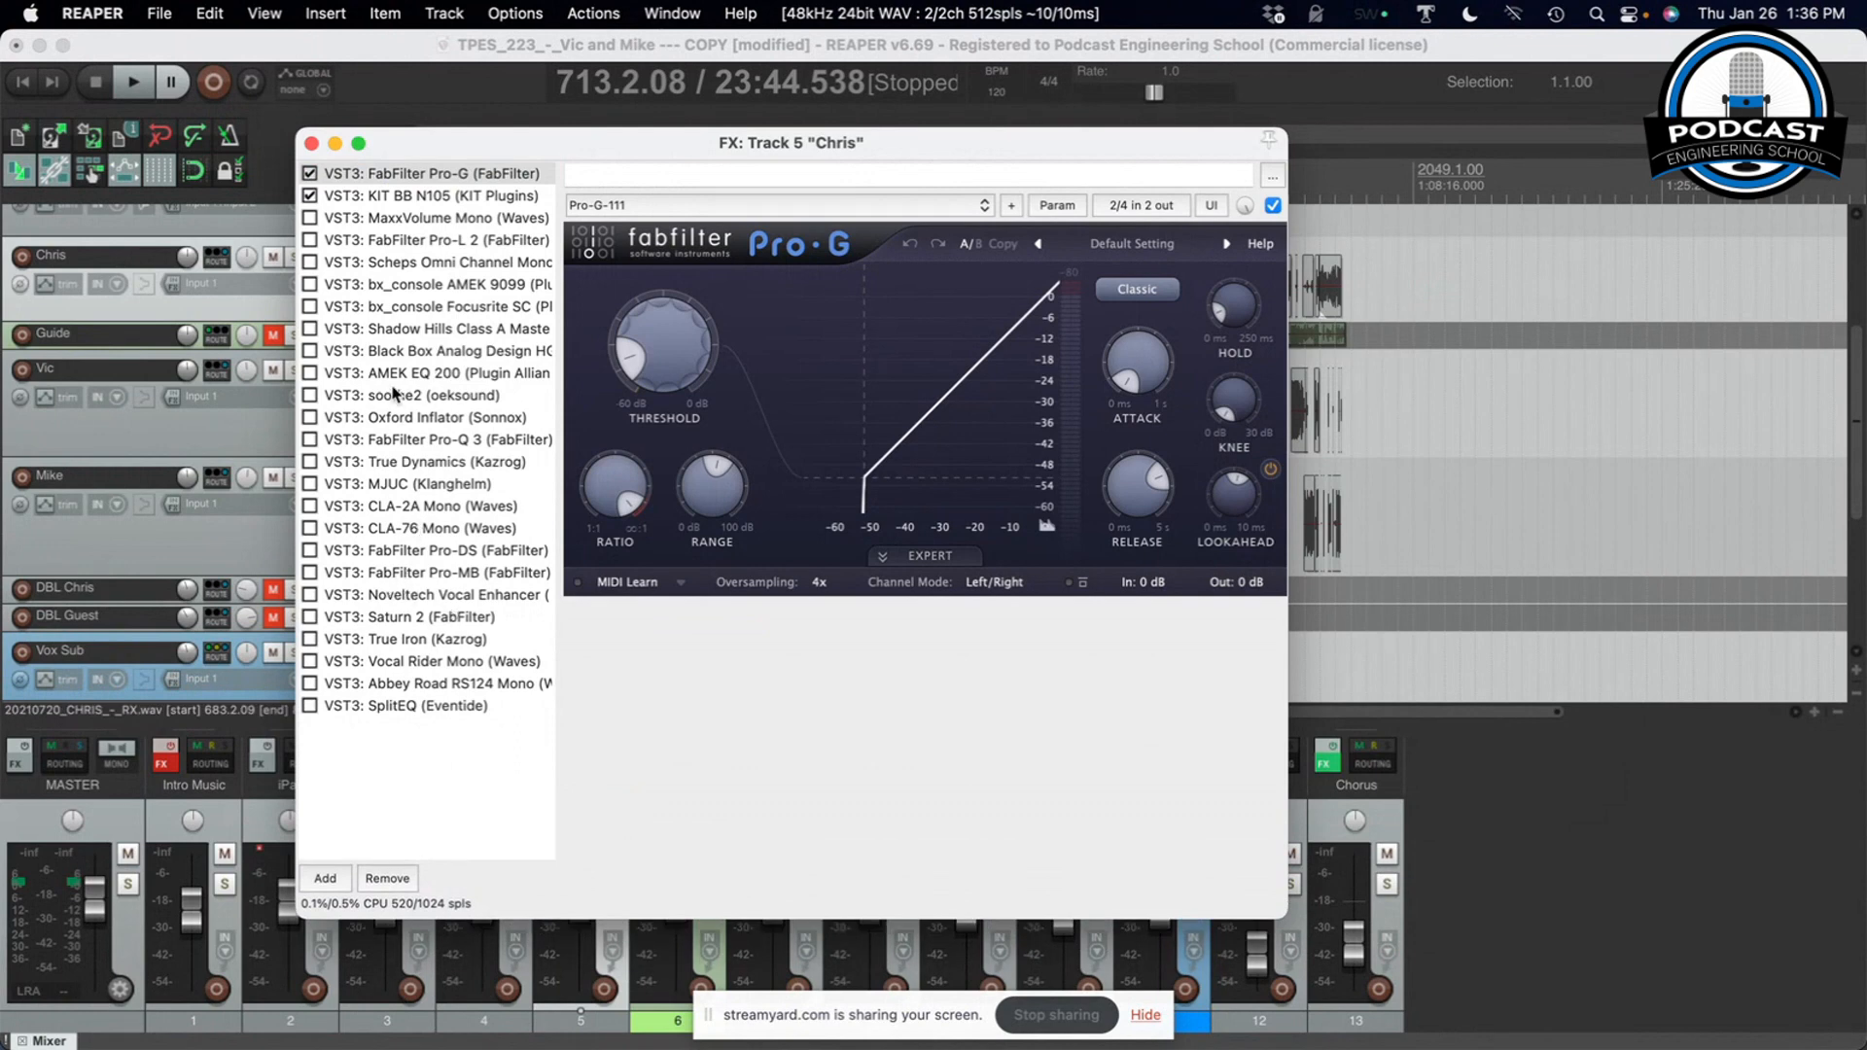
# Lower the FabFilter Pro-G gate's threshold in the host's FX chain to about -54 dB
pyautogui.click(410, 175)
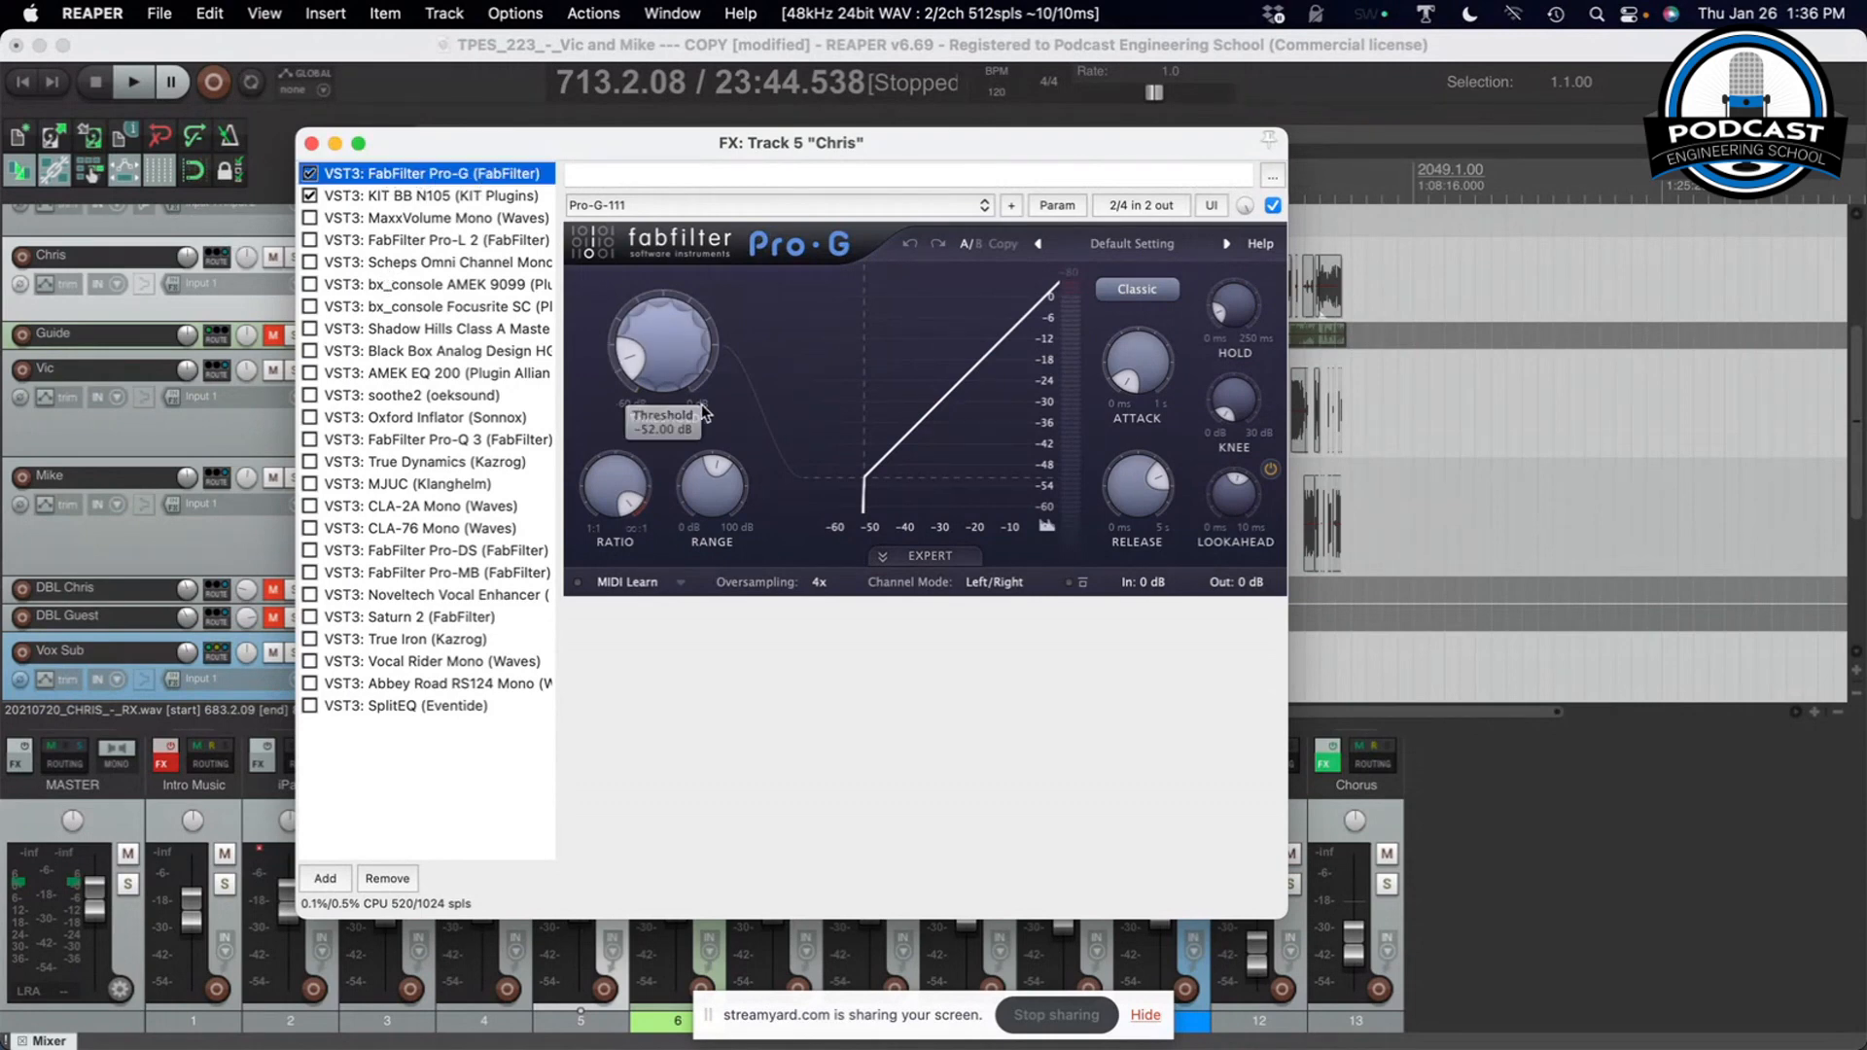
pyautogui.moveTo(667, 356)
pyautogui.moveTo(660, 339)
pyautogui.mouseDown()
pyautogui.moveTo(667, 379)
pyautogui.moveTo(662, 360)
pyautogui.mouseUp()
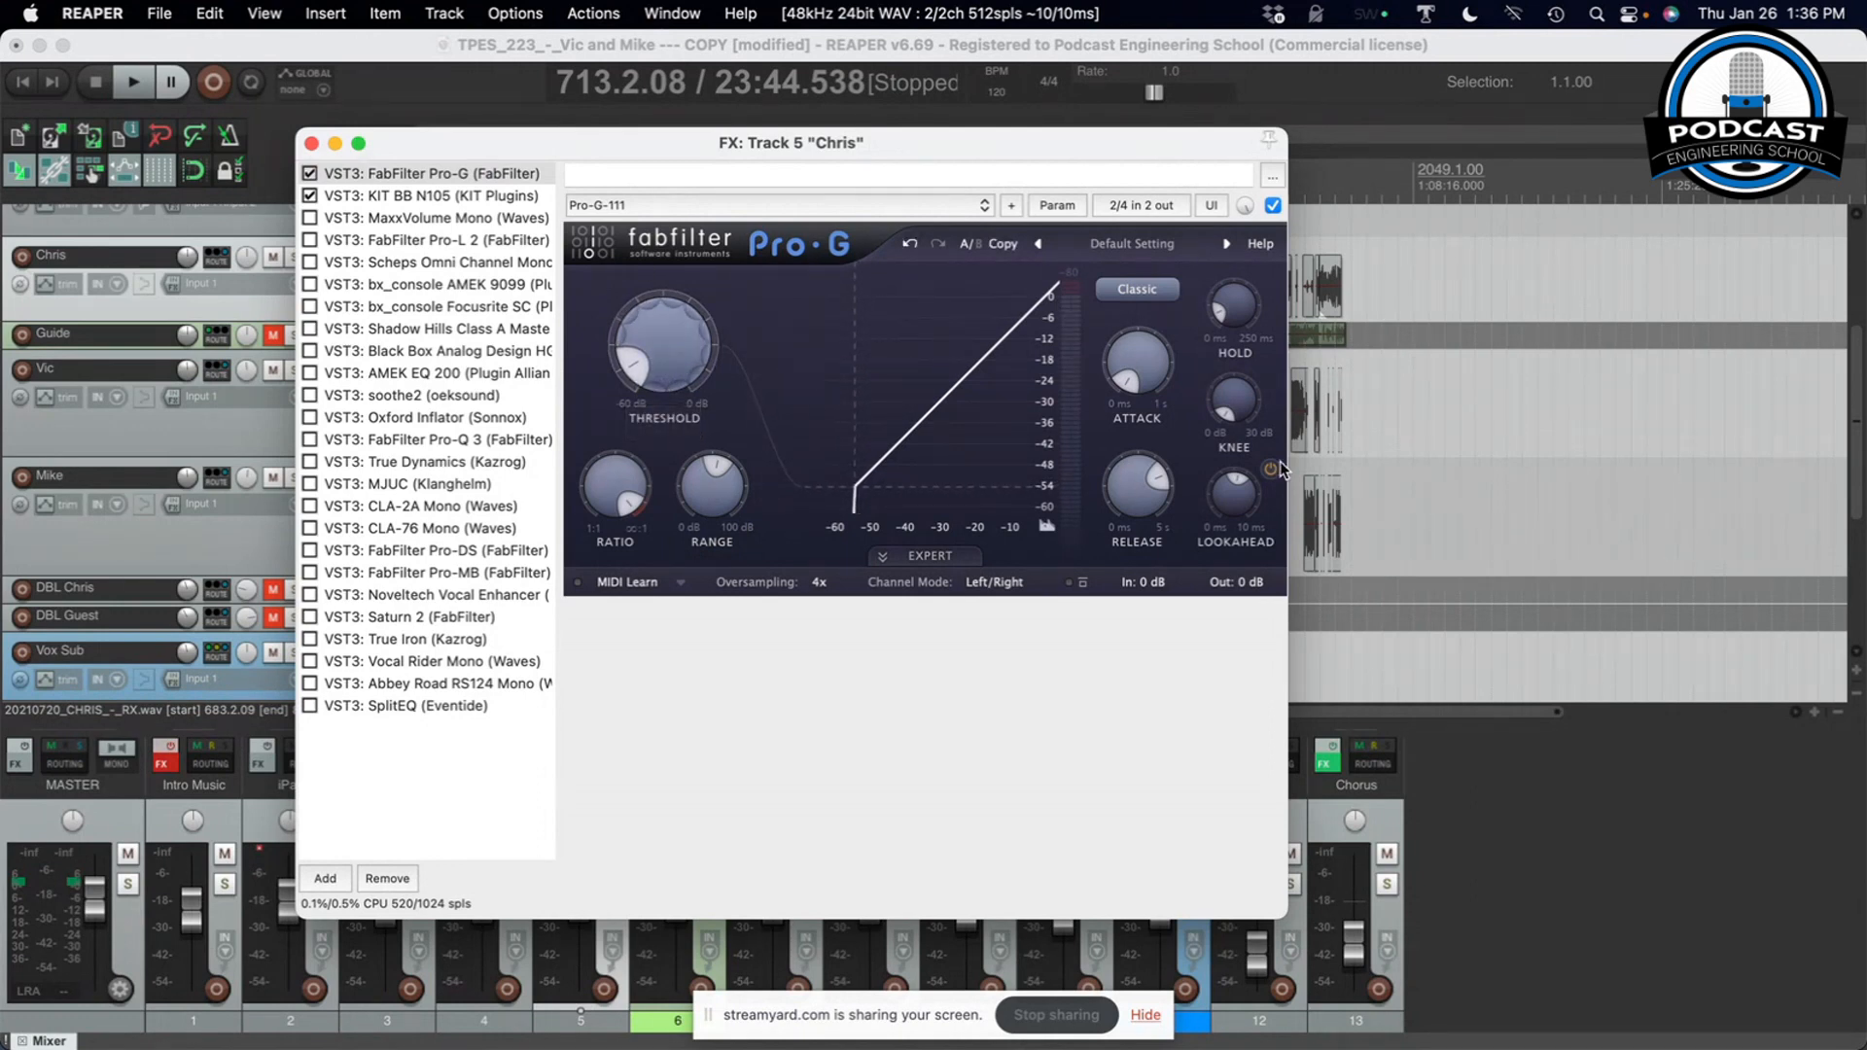
# Look through KIT BB N105, soothe2 and Oxford Inflator in the host's FX chain, and close the chain
pyautogui.click(405, 196)
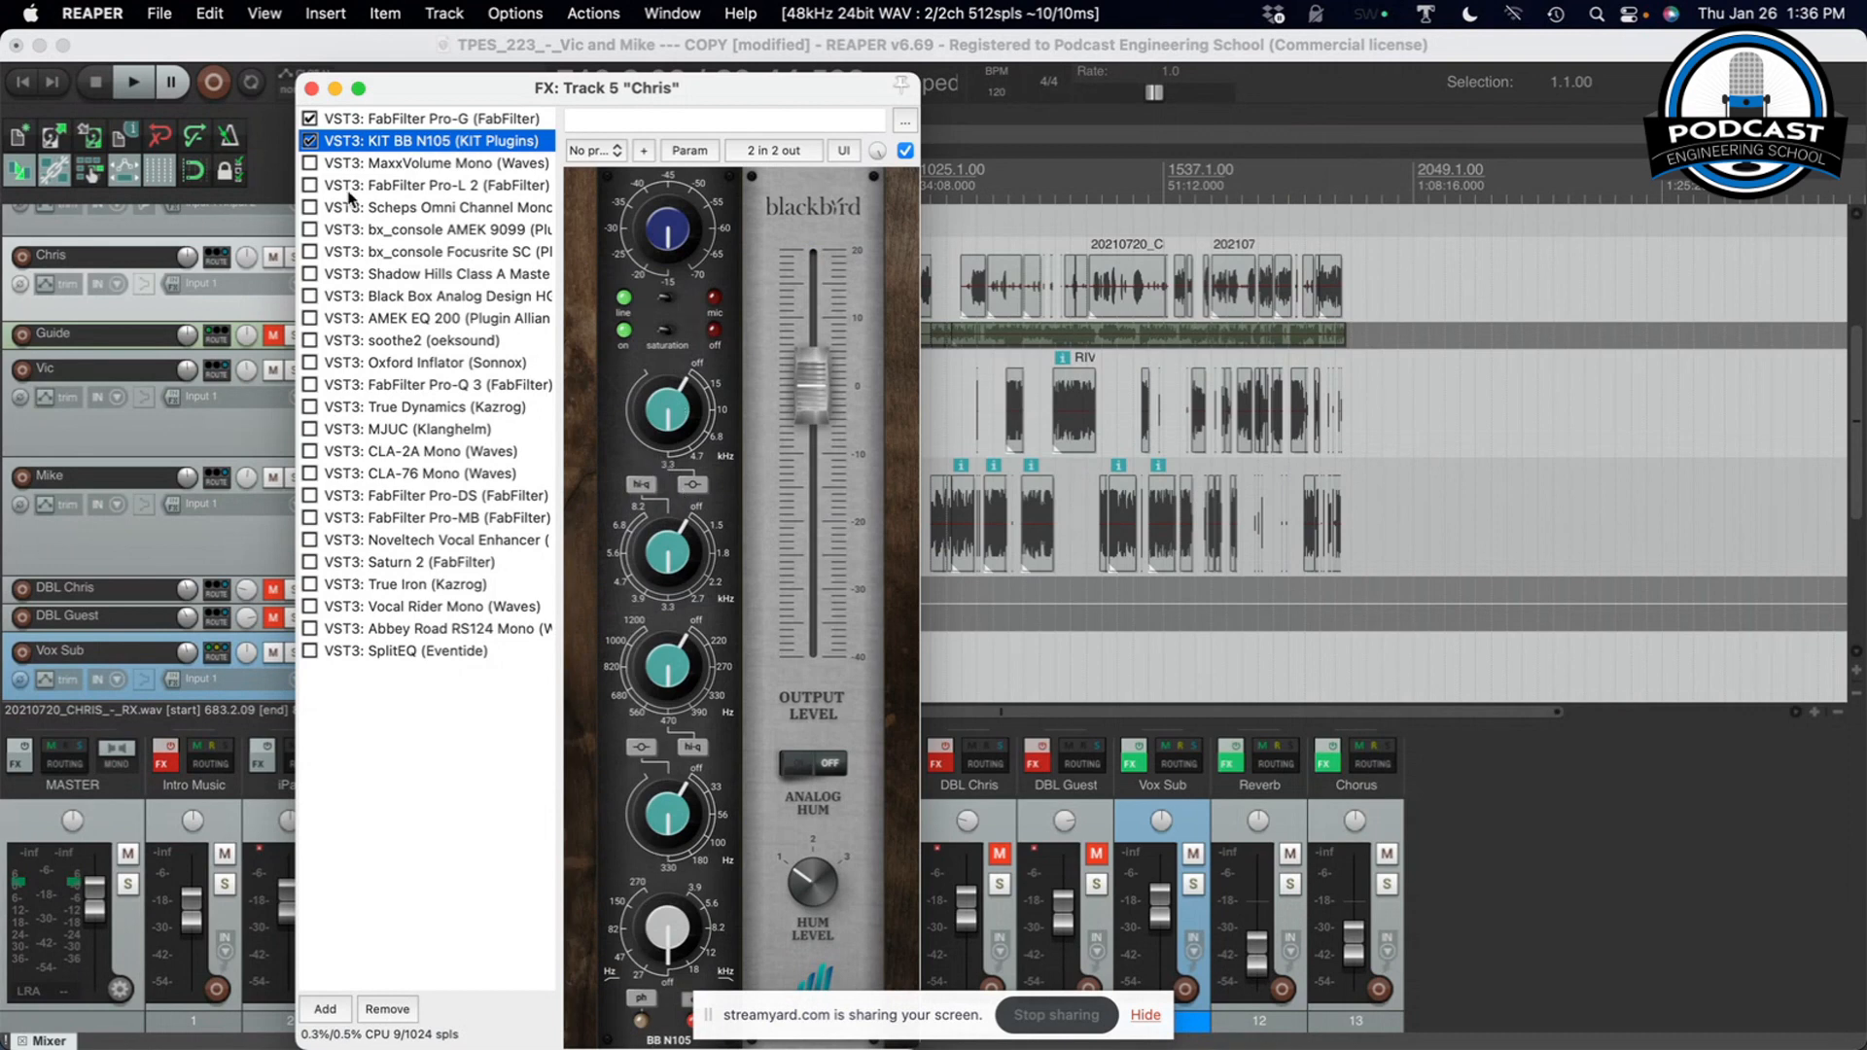
pyautogui.moveTo(442, 90); pyautogui.dragTo(525, 89)
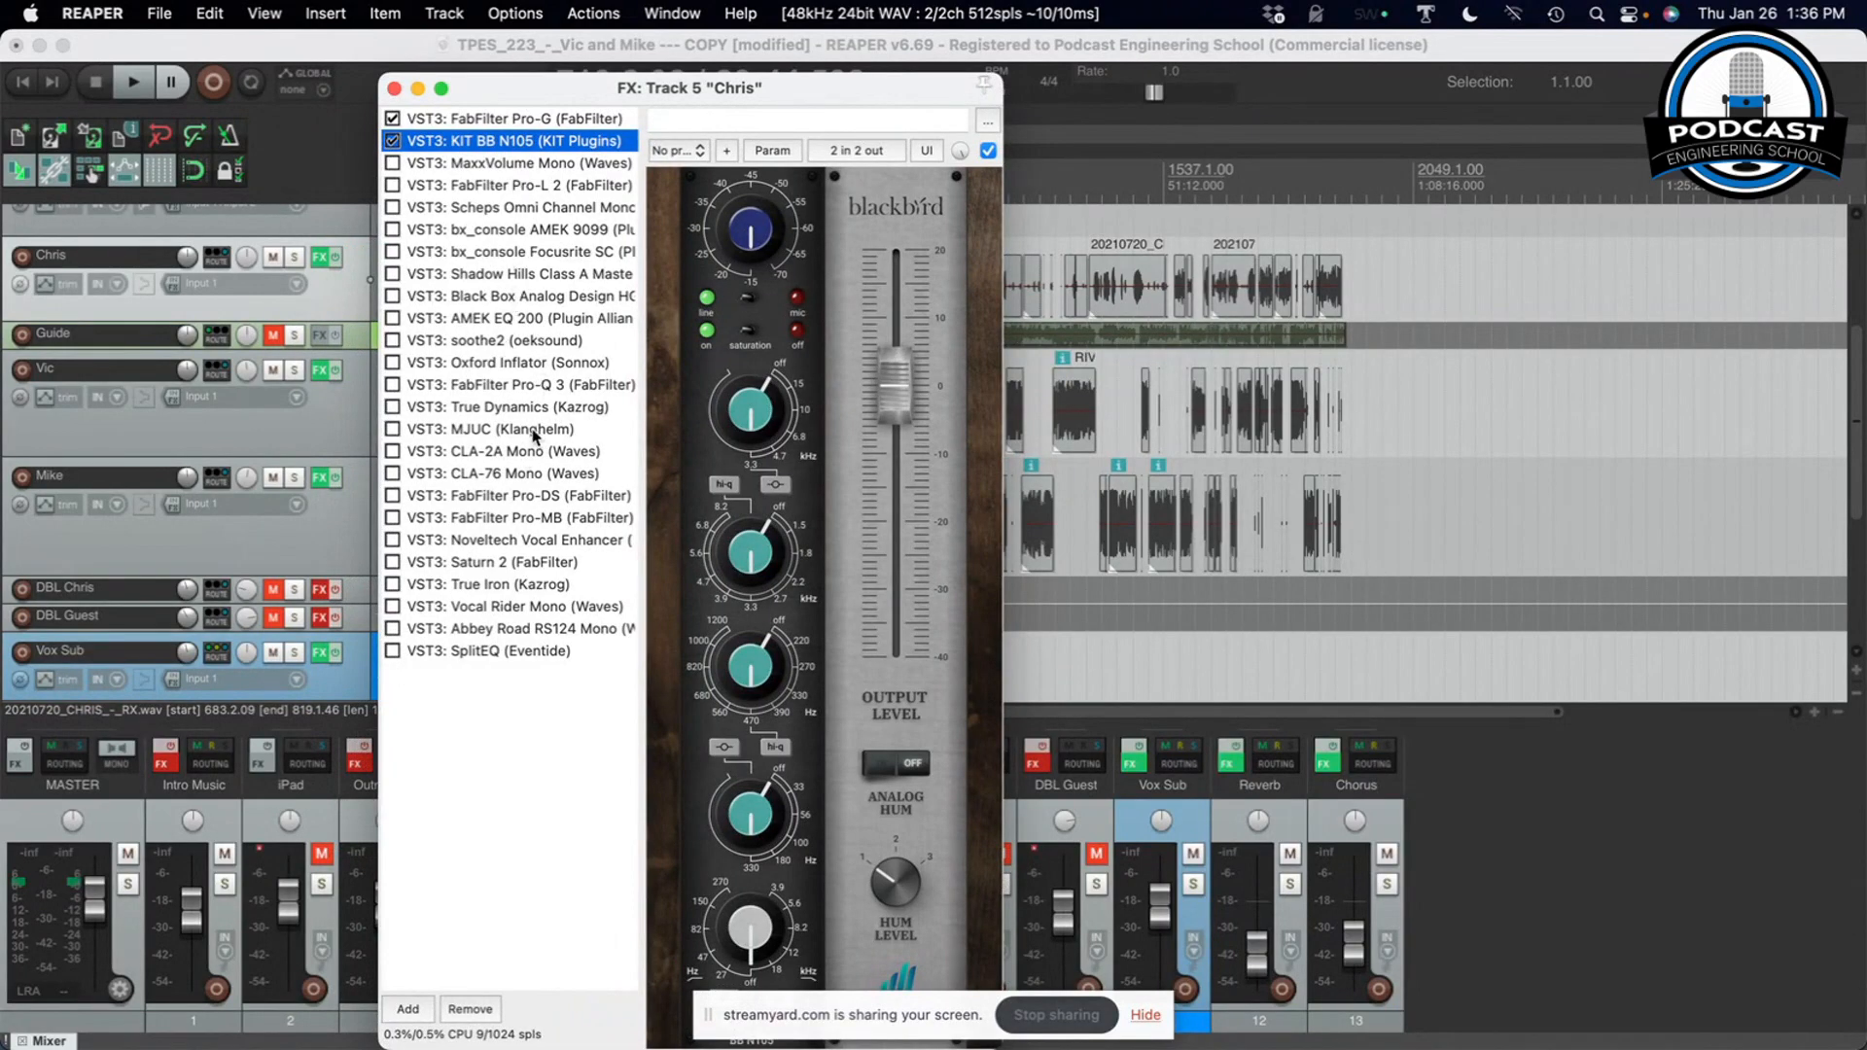
pyautogui.click(496, 339)
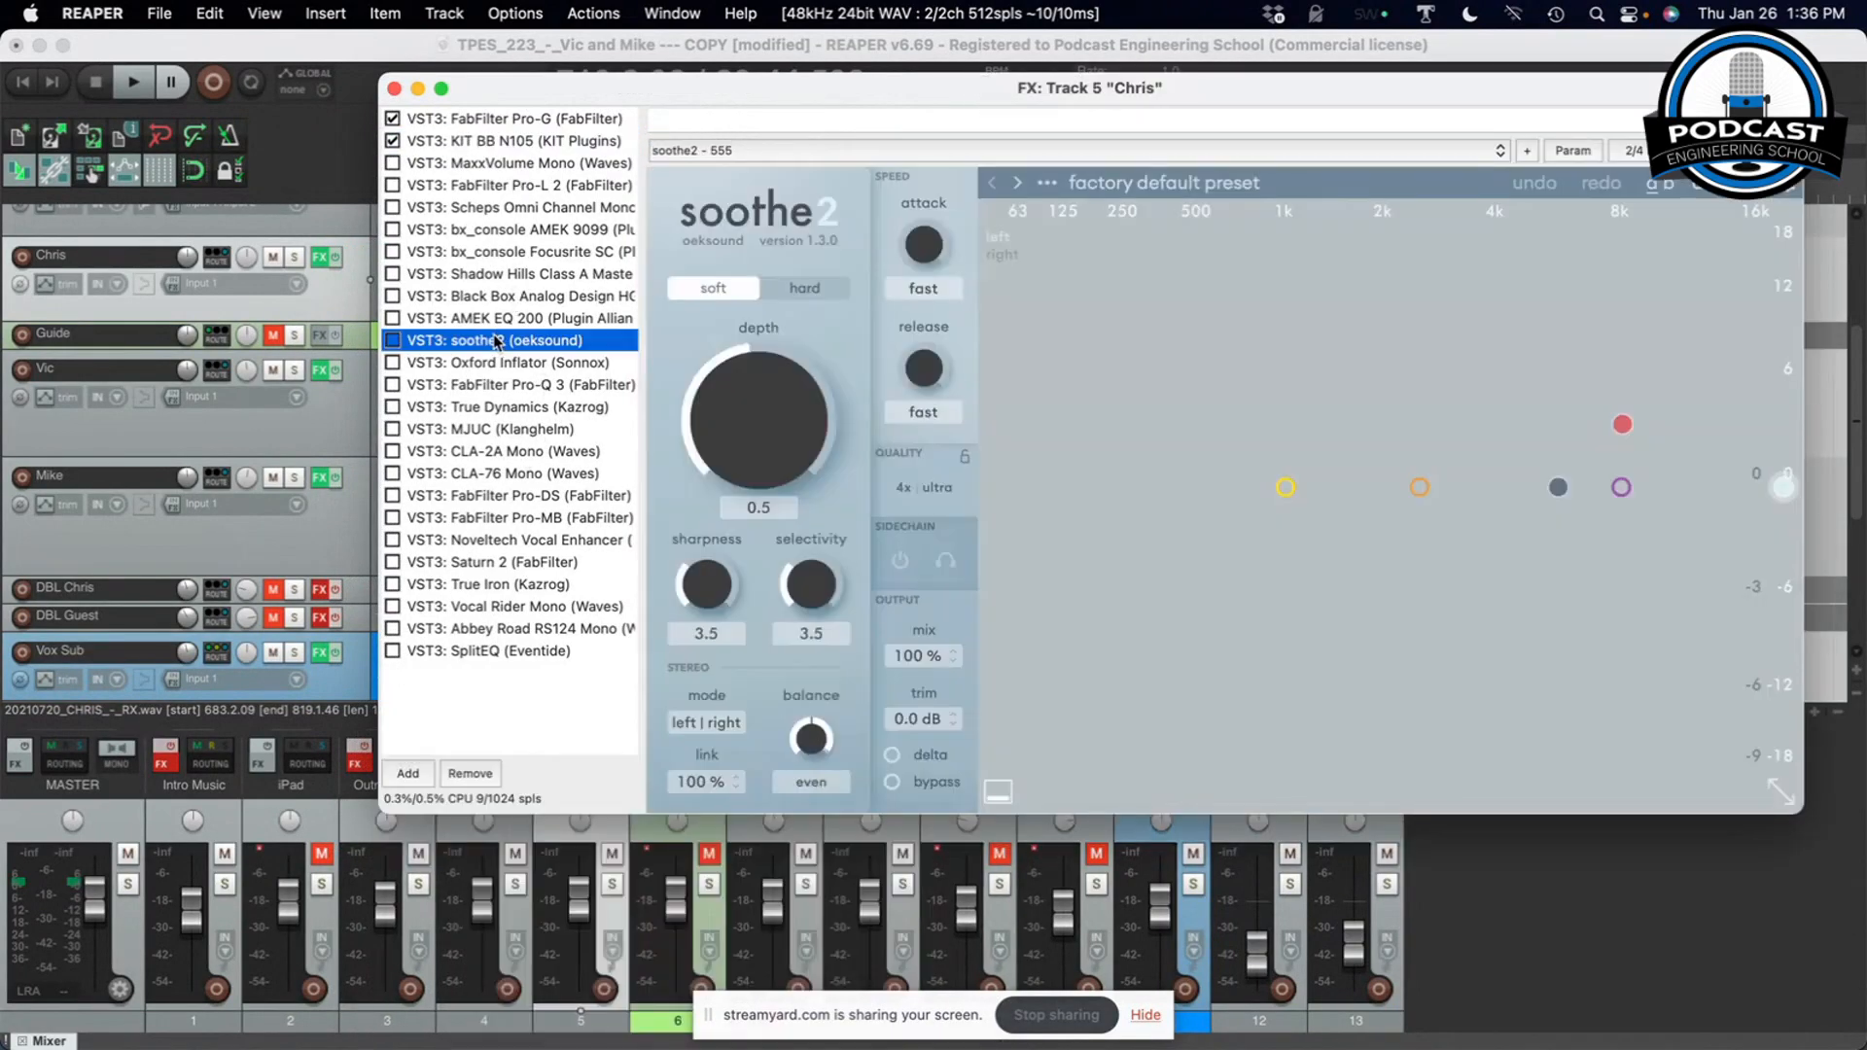
pyautogui.click(476, 365)
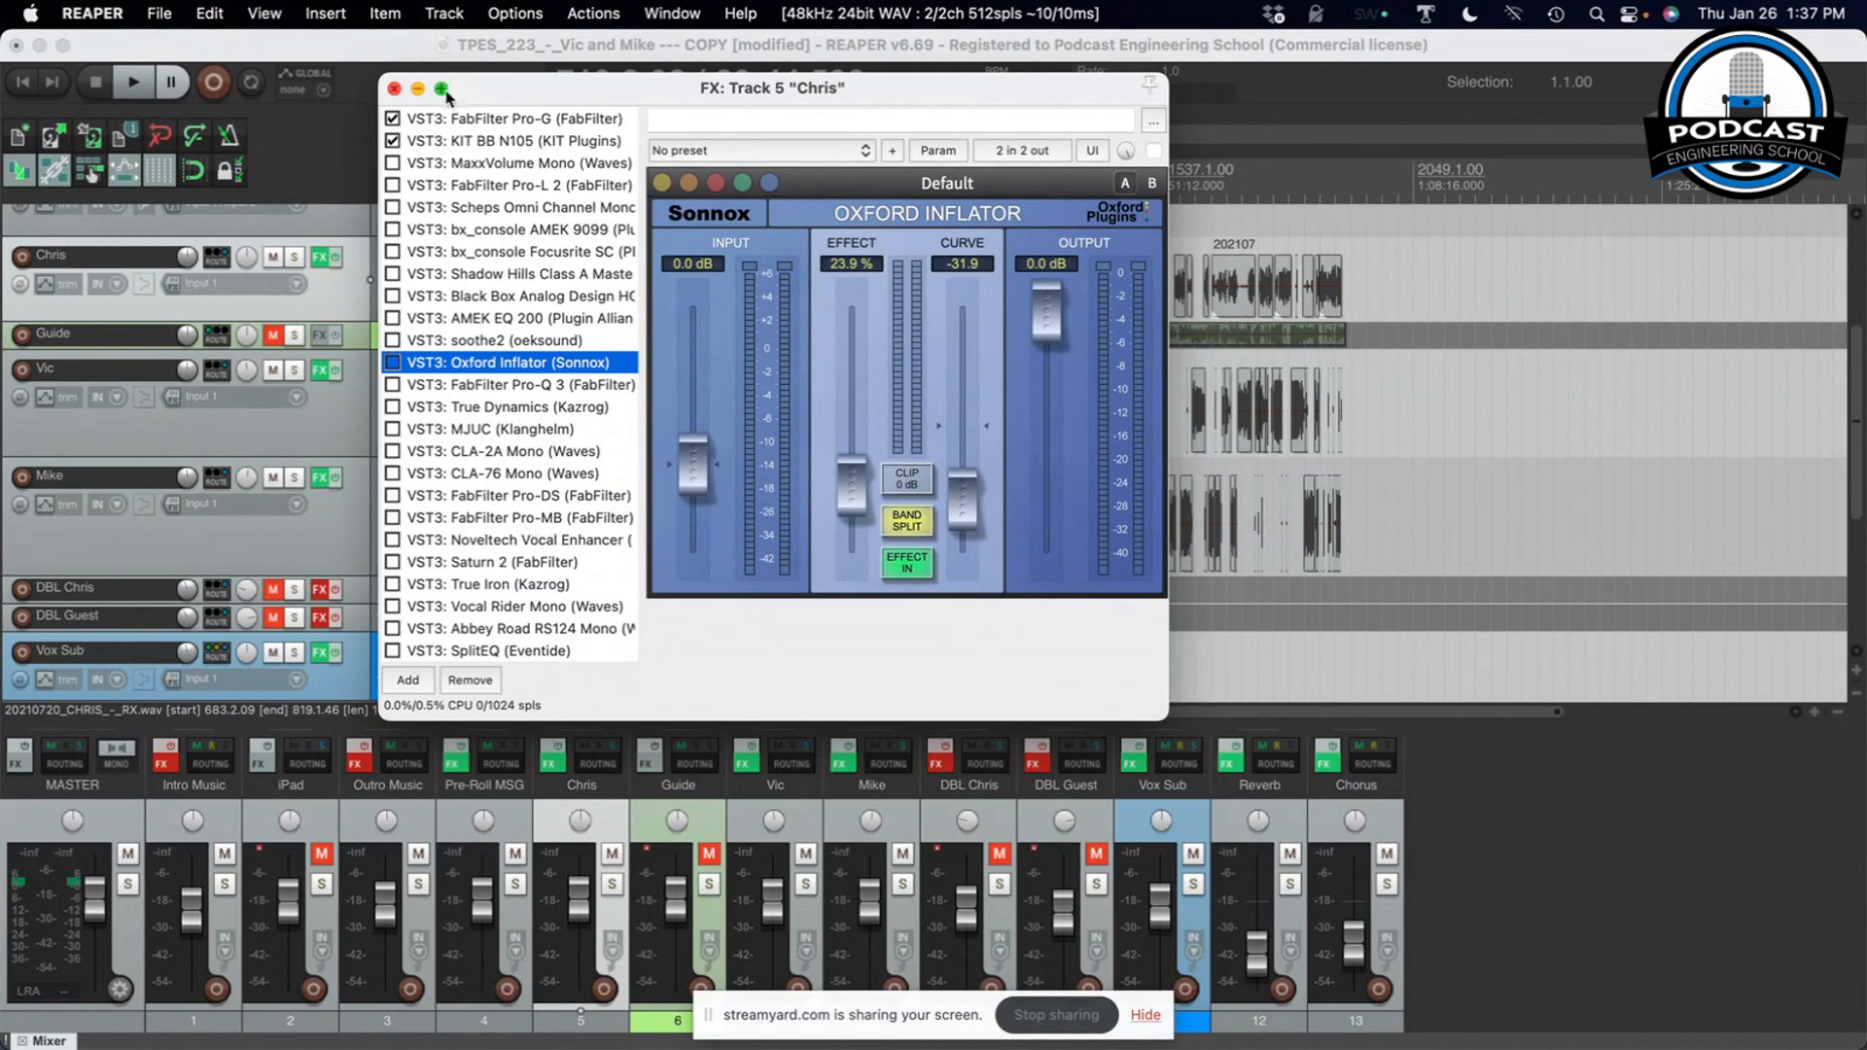
pyautogui.click(395, 89)
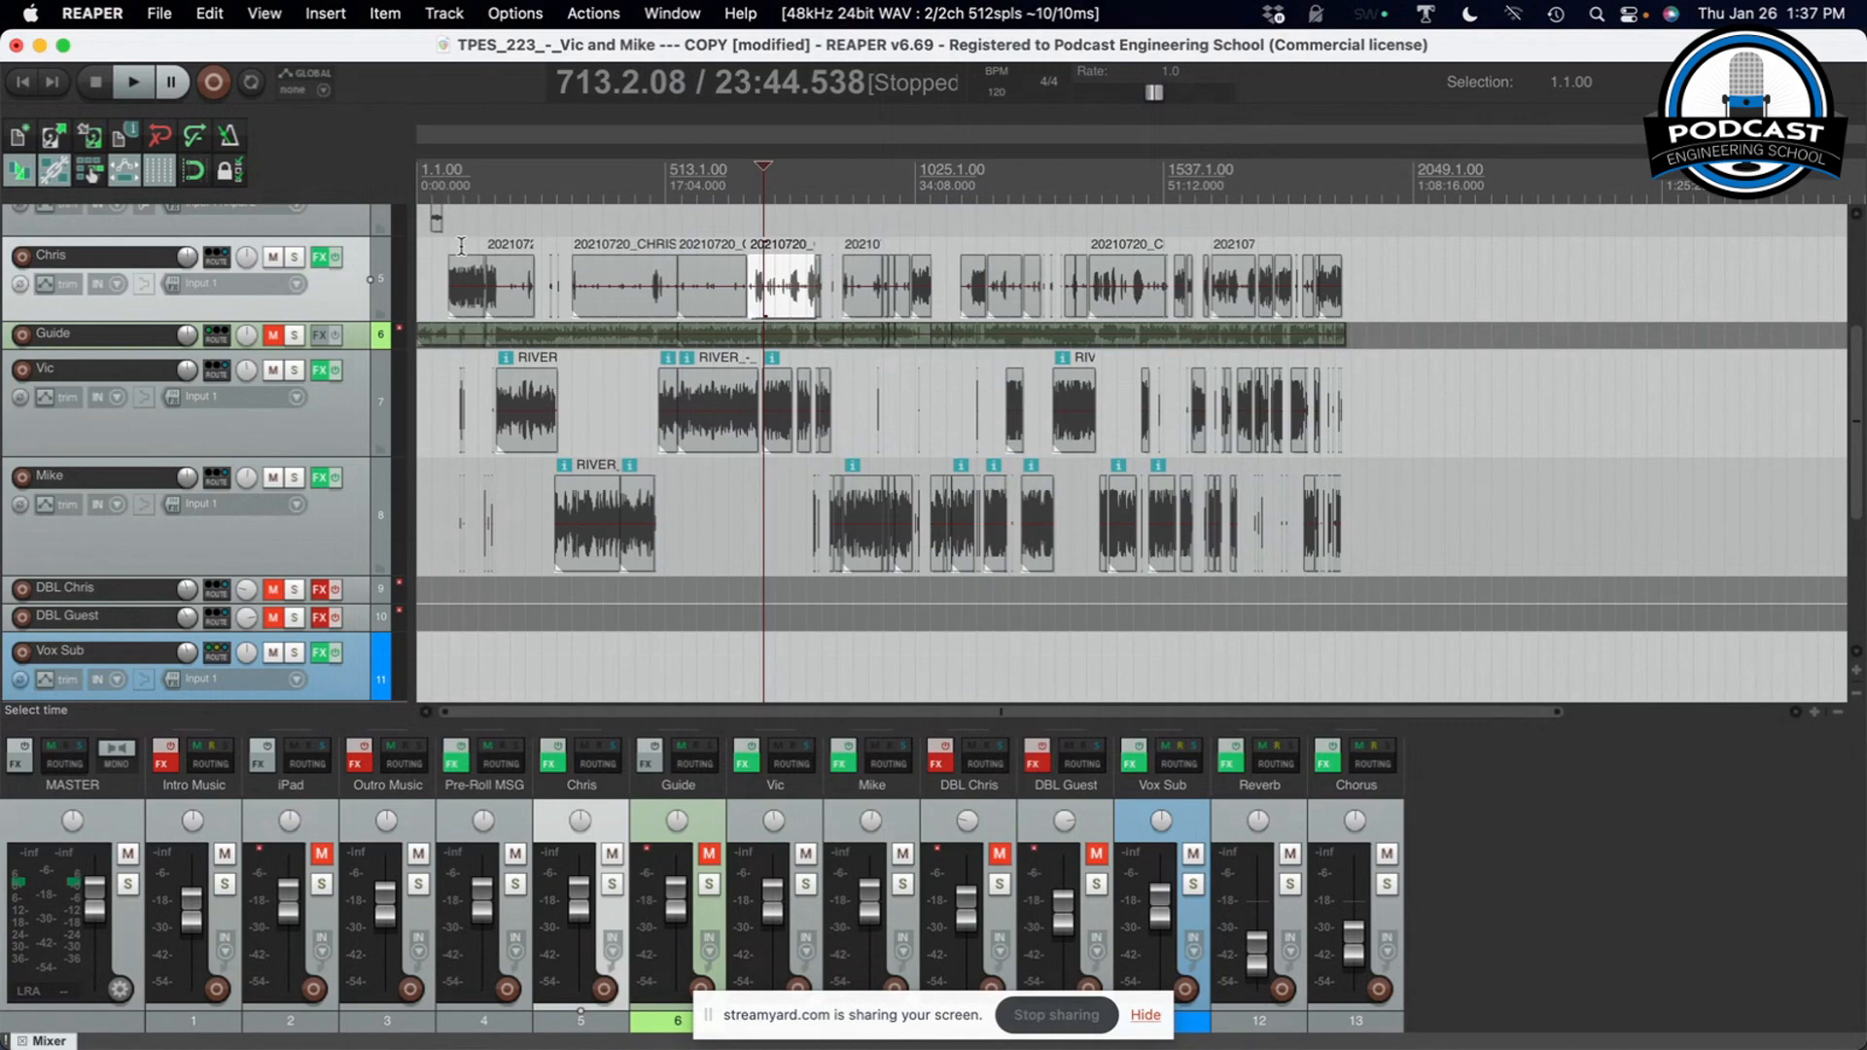
# Audition the Intro Music clip briefly from about 0:47
pyautogui.click(340, 424)
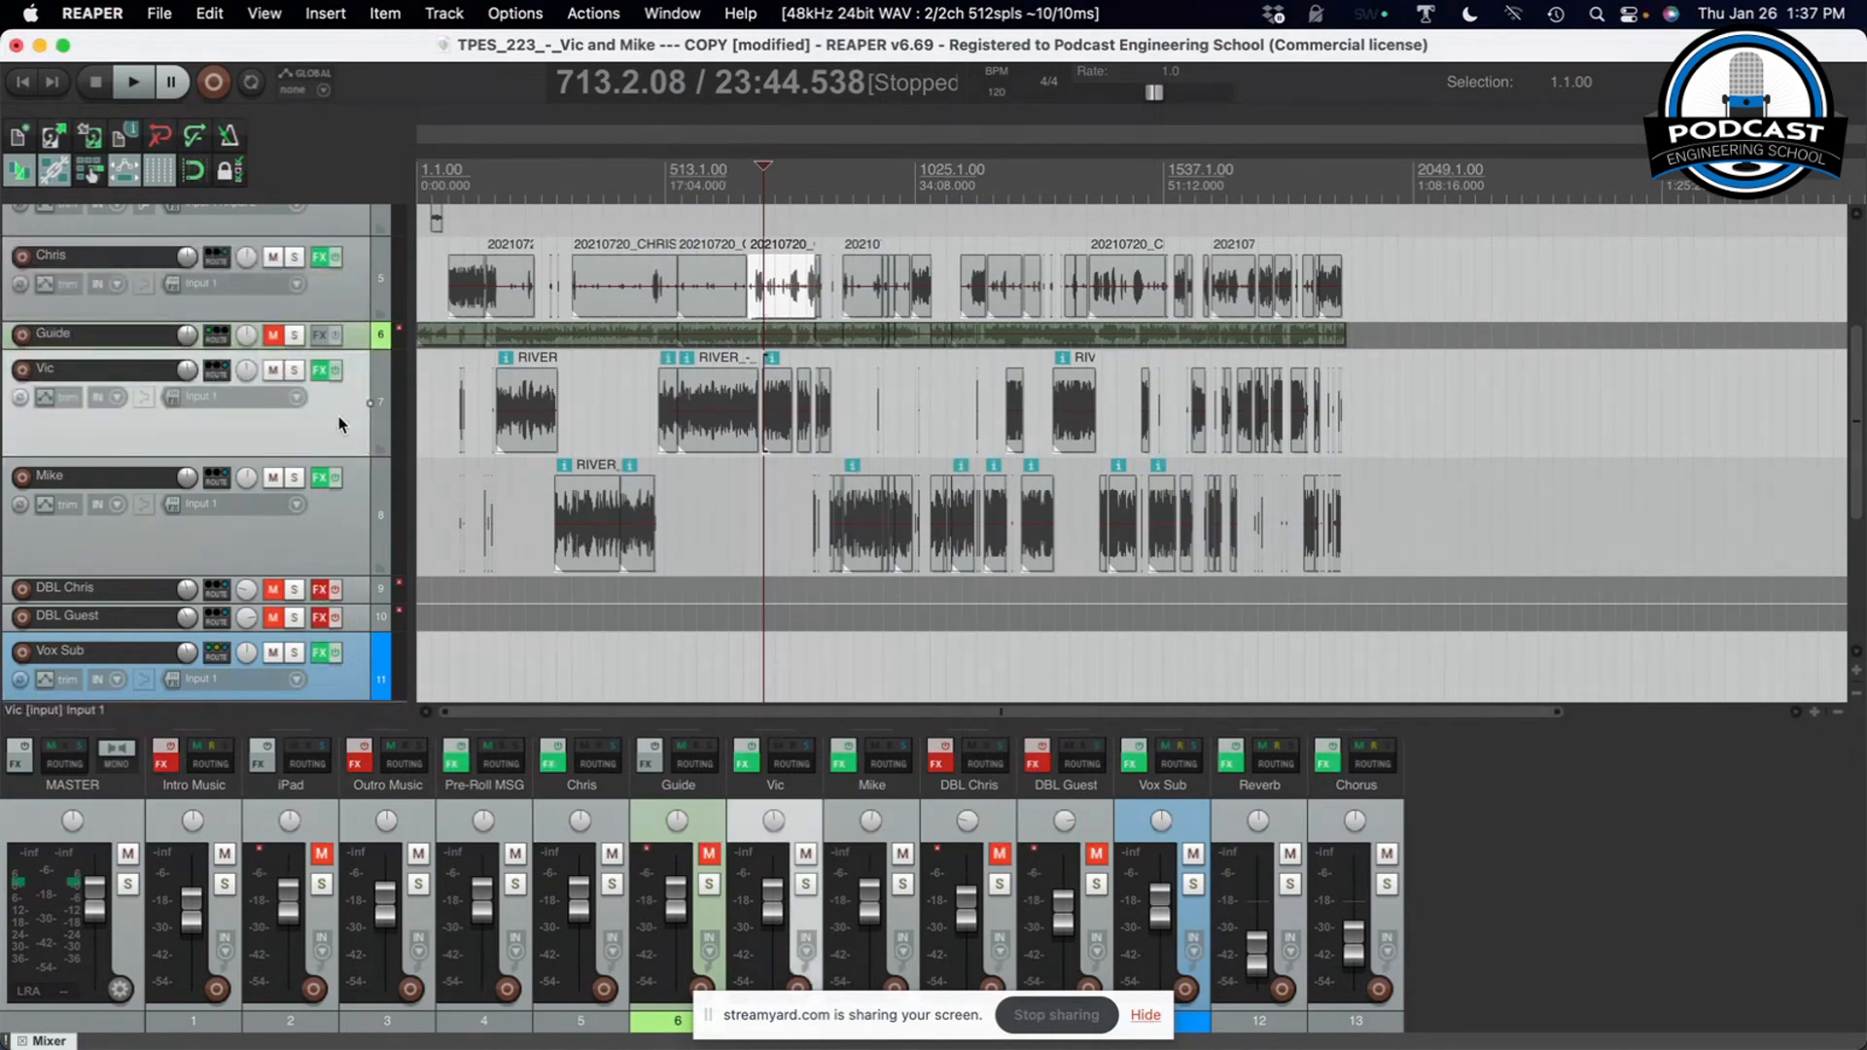
pyautogui.scroll(4, 340, 424)
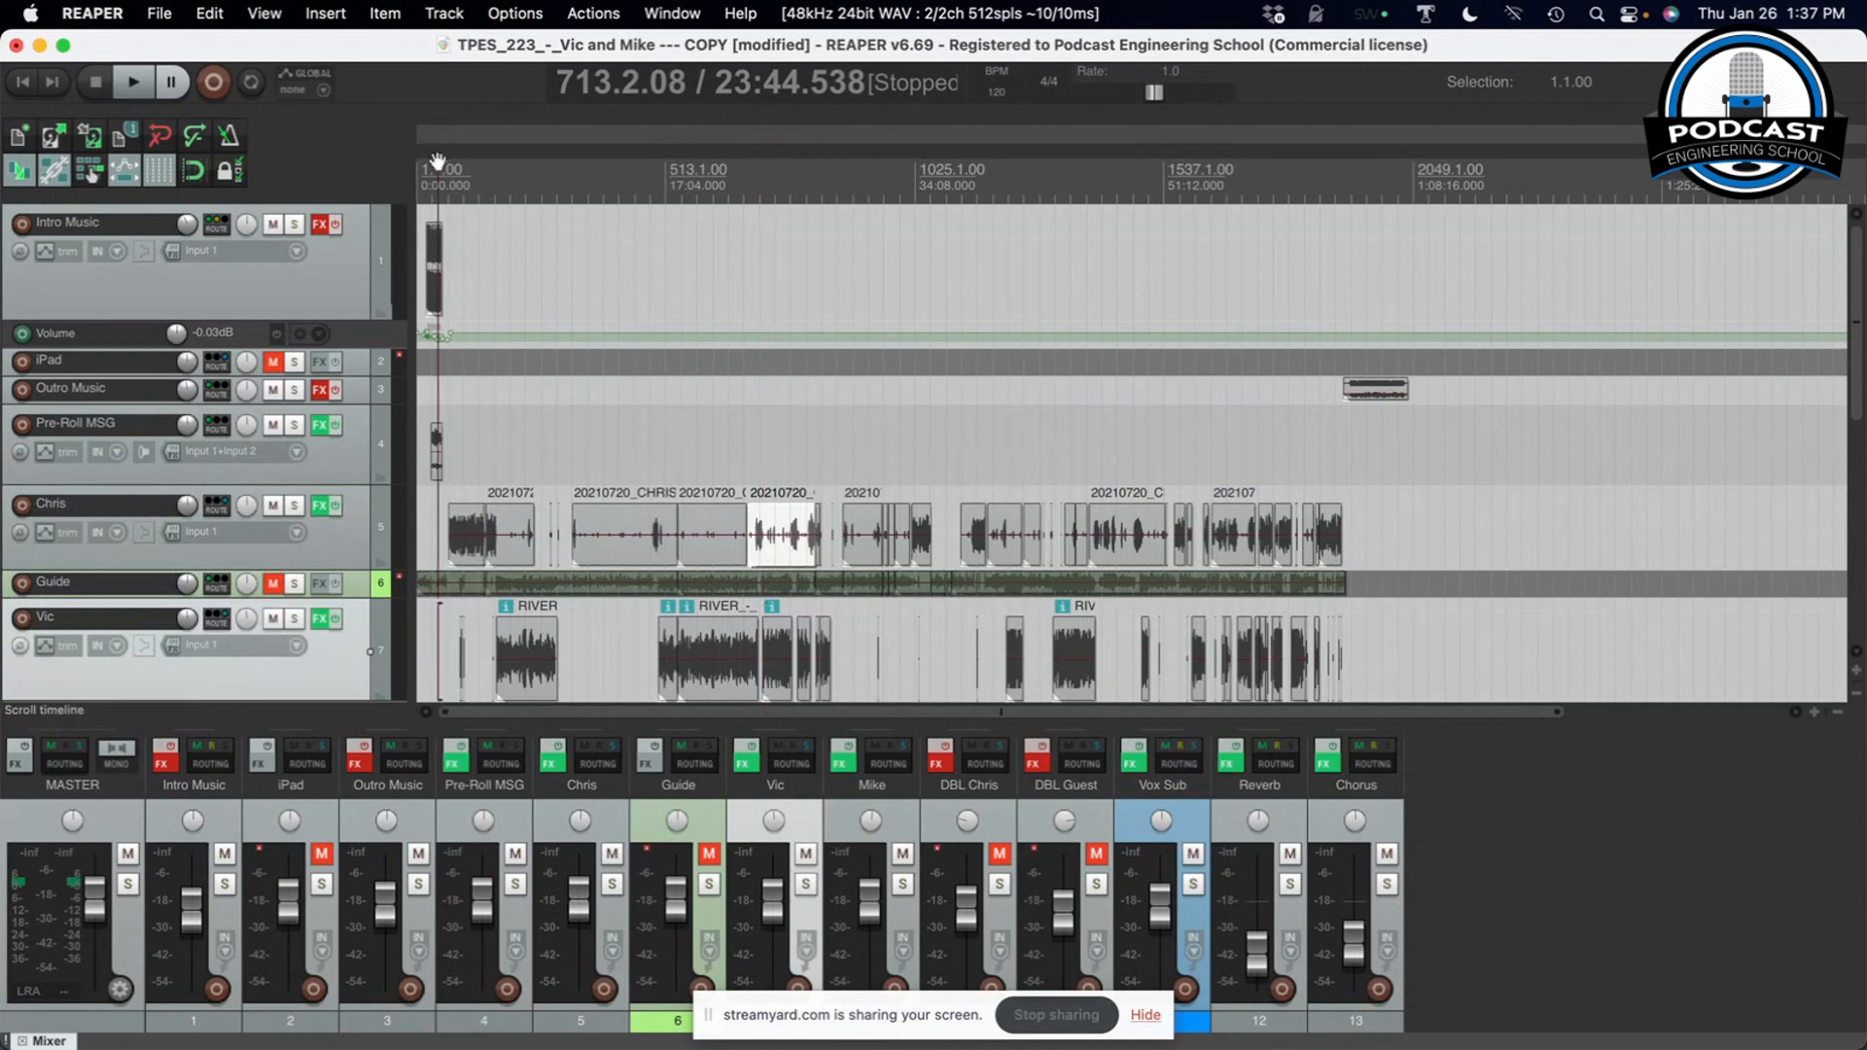
pyautogui.moveTo(439, 159); pyautogui.dragTo(438, 163)
pyautogui.scroll(8, 437, 163)
pyautogui.click(623, 255)
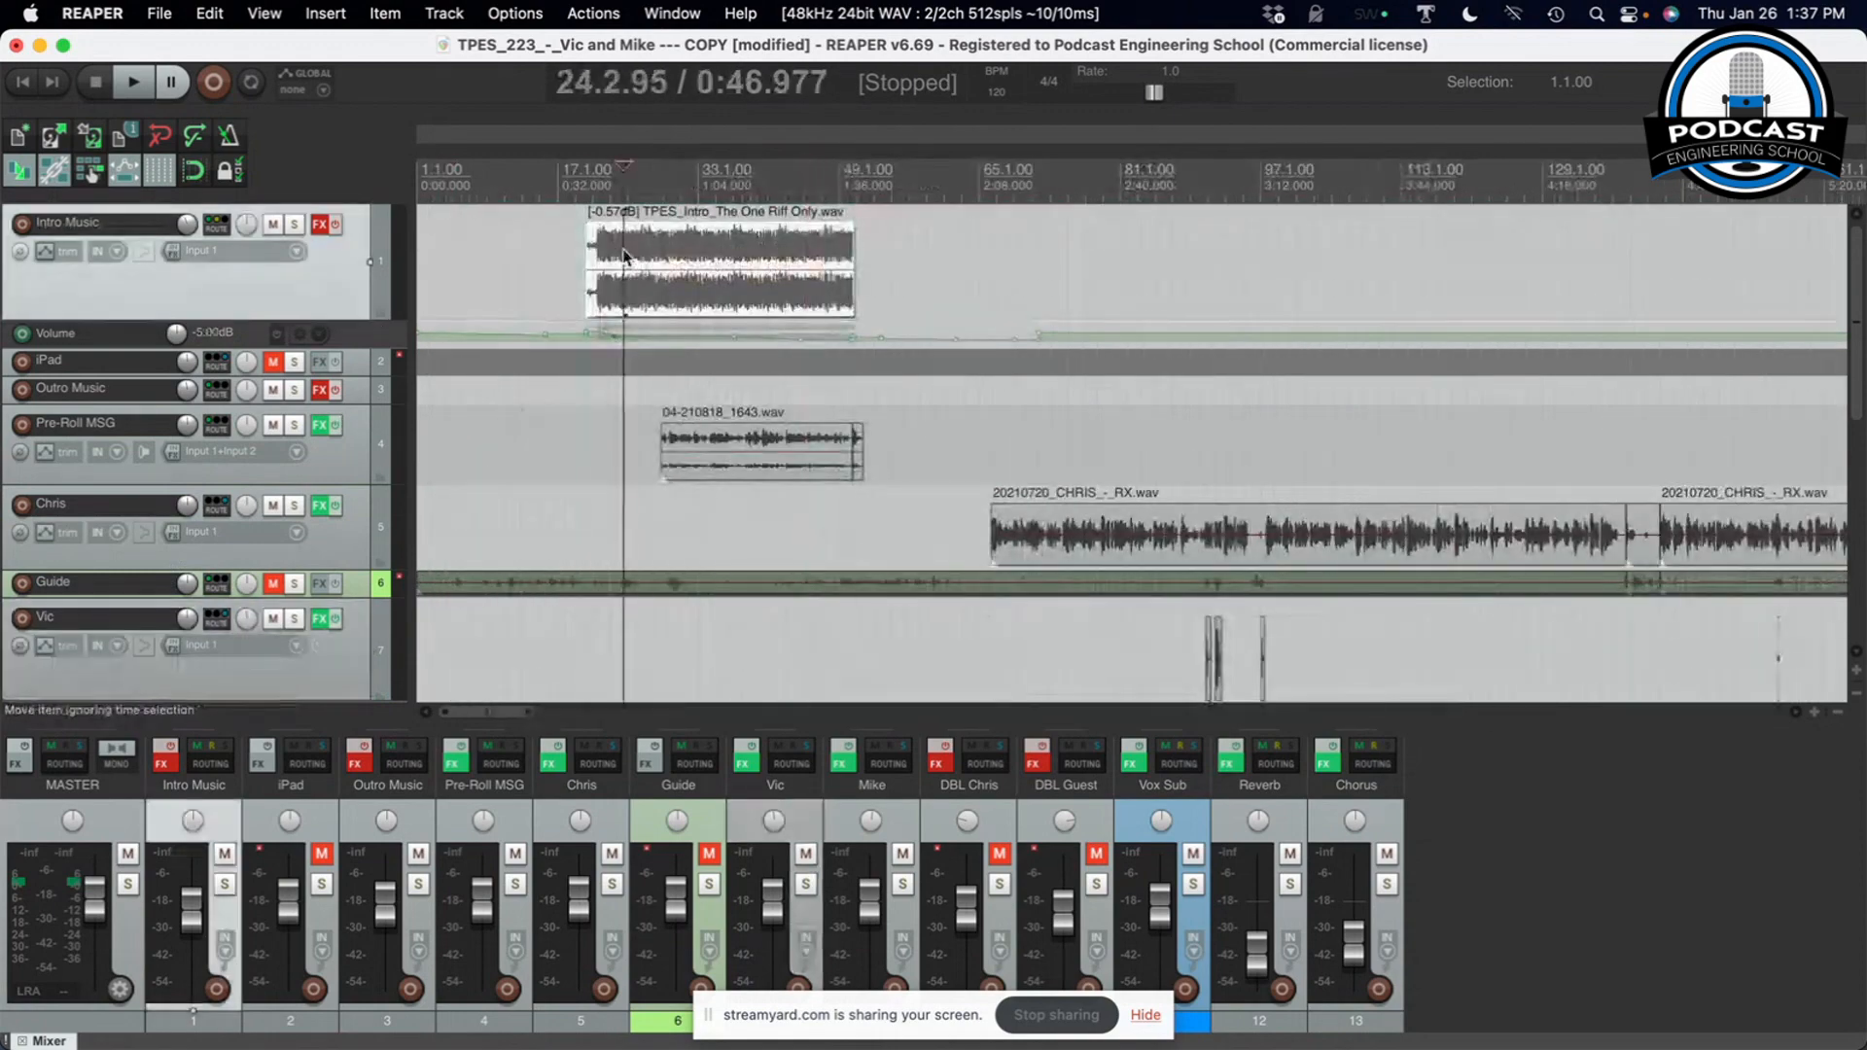
pyautogui.press('space')
pyautogui.press('space')
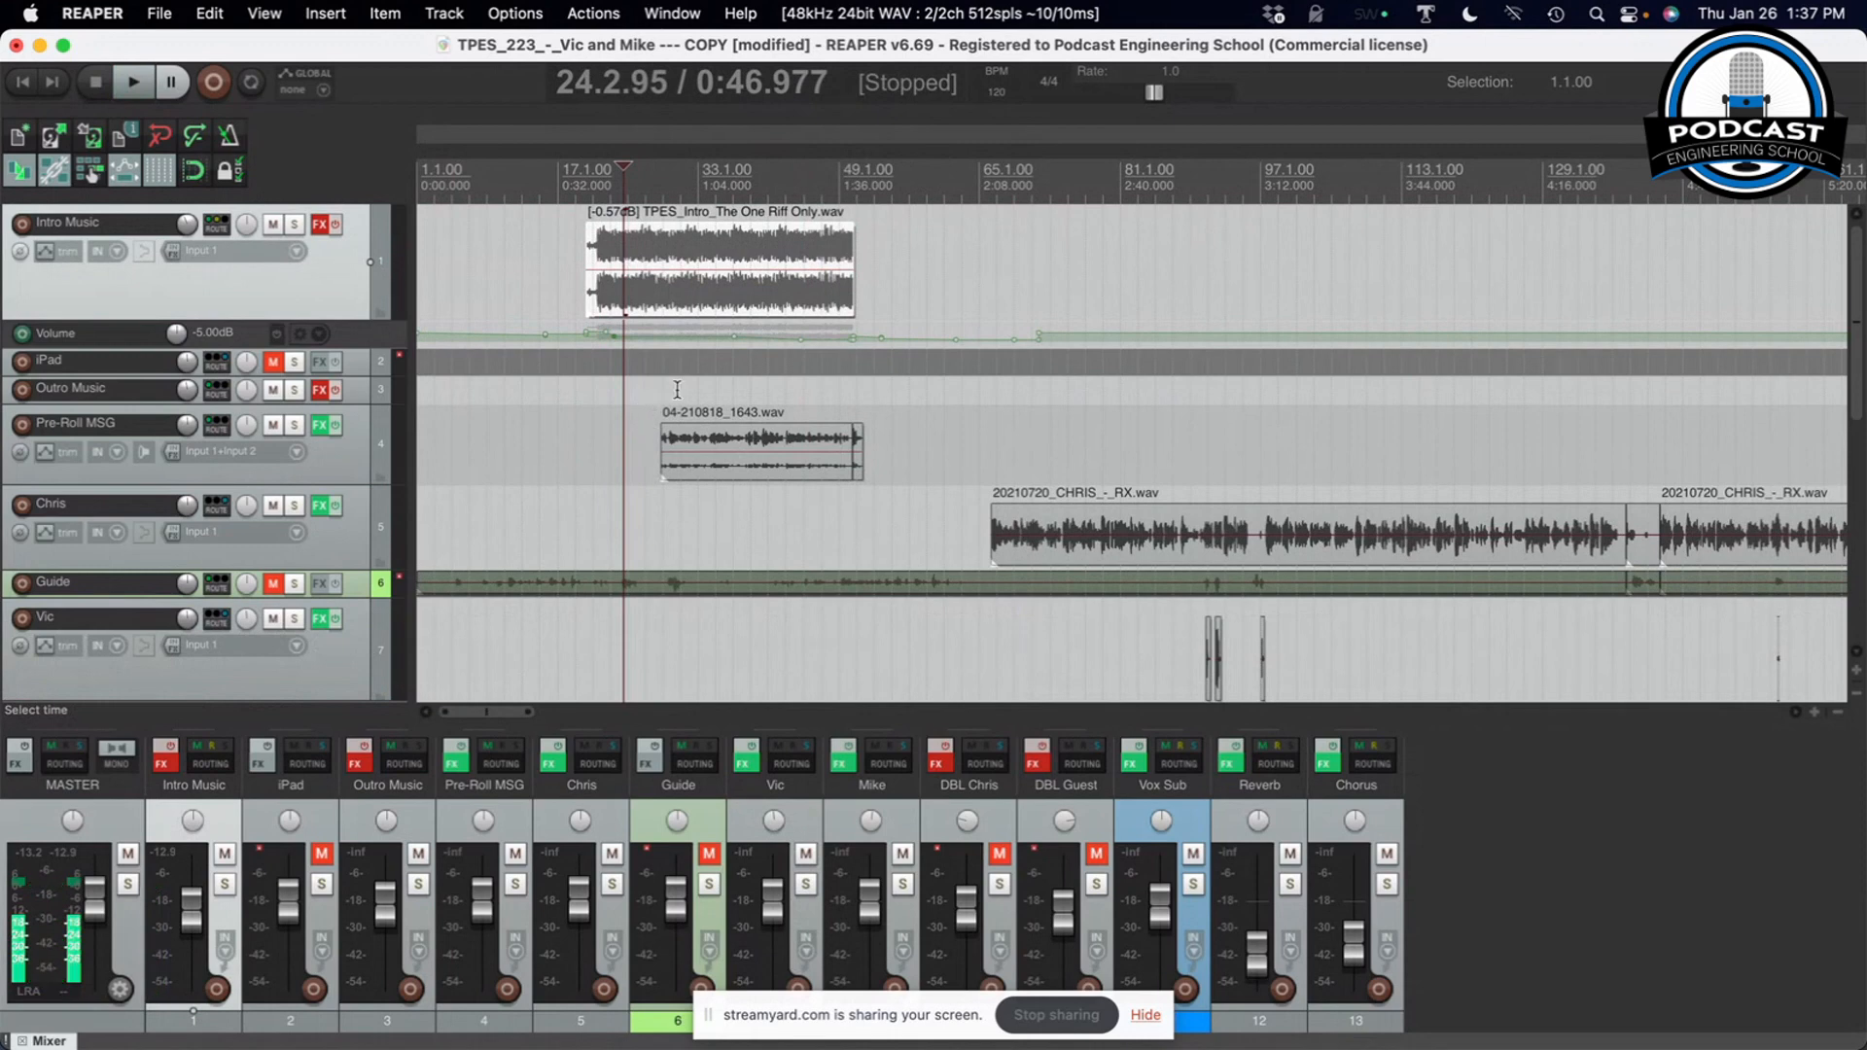
# Shift the Intro Music clip later and the Pre-Roll MSG clip slightly earlier so both start near 0:53, and touch up the host's fader
pyautogui.moveTo(706, 443); pyautogui.dragTo(669, 443)
pyautogui.moveTo(792, 237); pyautogui.dragTo(857, 239)
pyautogui.moveTo(666, 443); pyautogui.dragTo(686, 448)
pyautogui.scroll(-4, 584, 289)
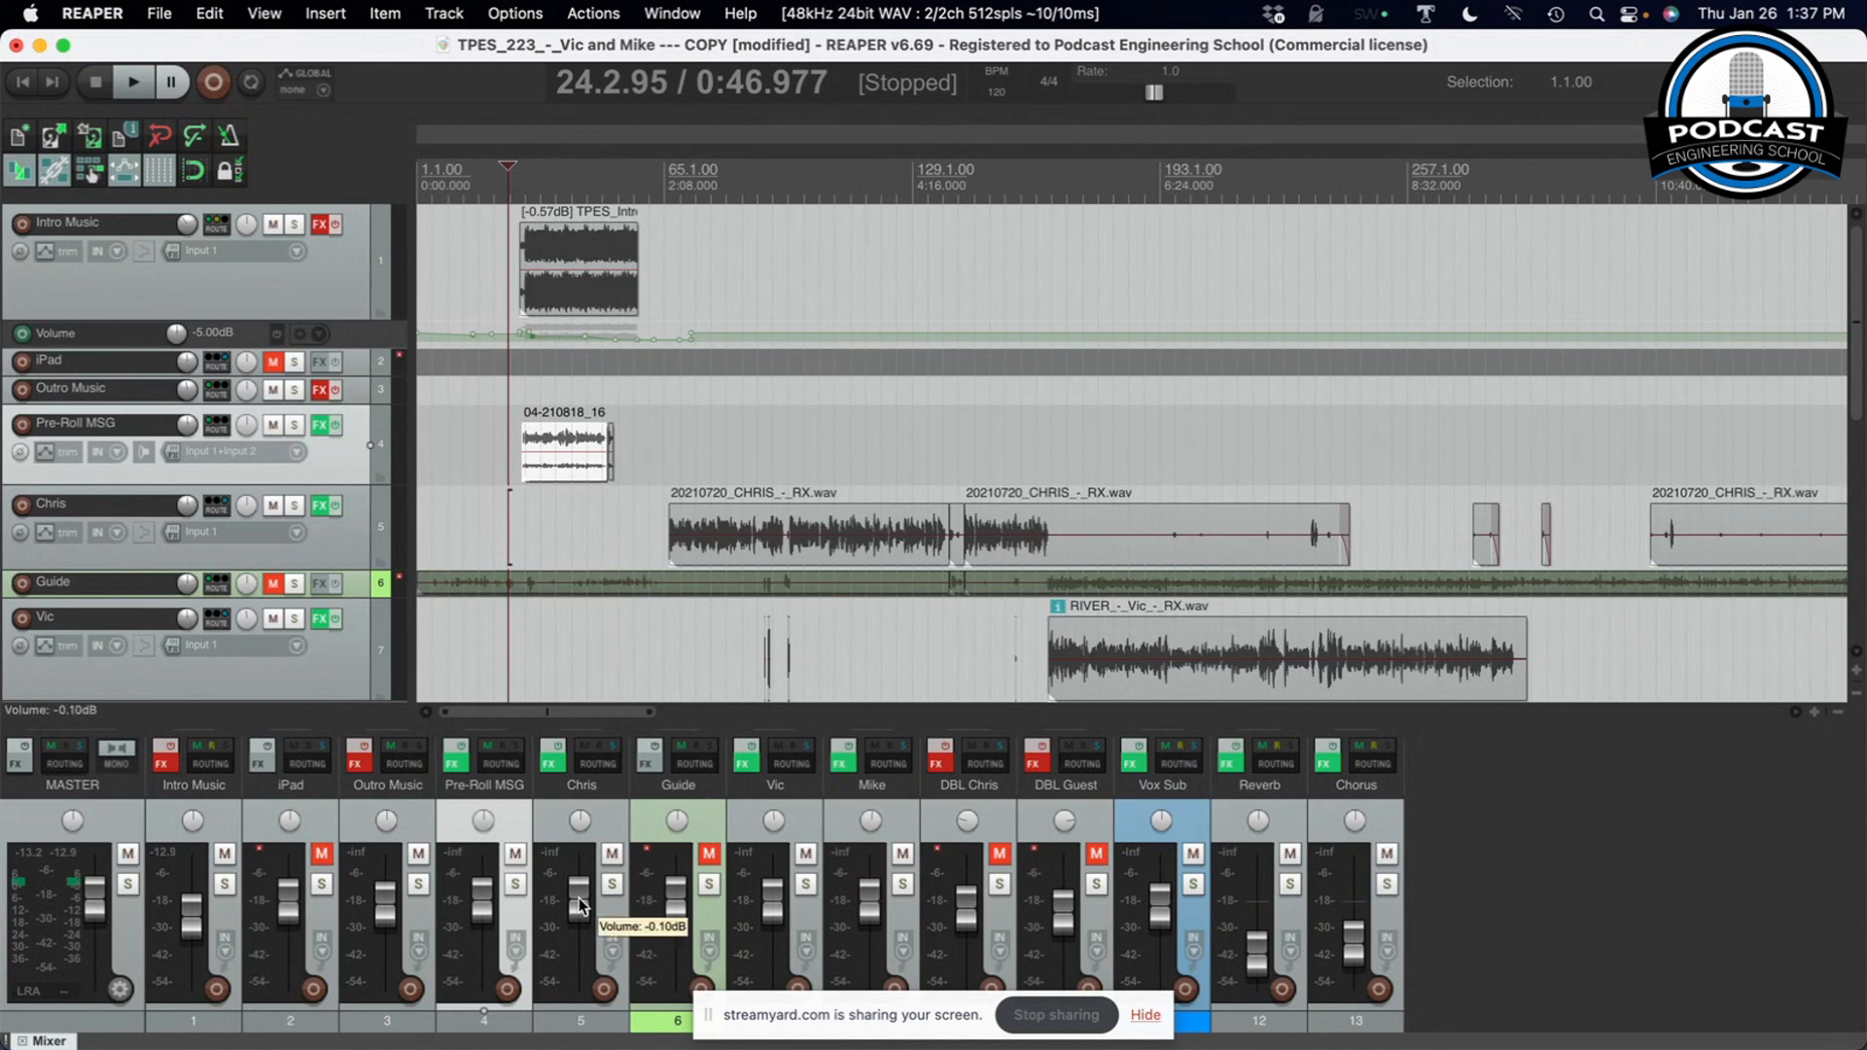
pyautogui.moveTo(580, 905); pyautogui.dragTo(582, 901)
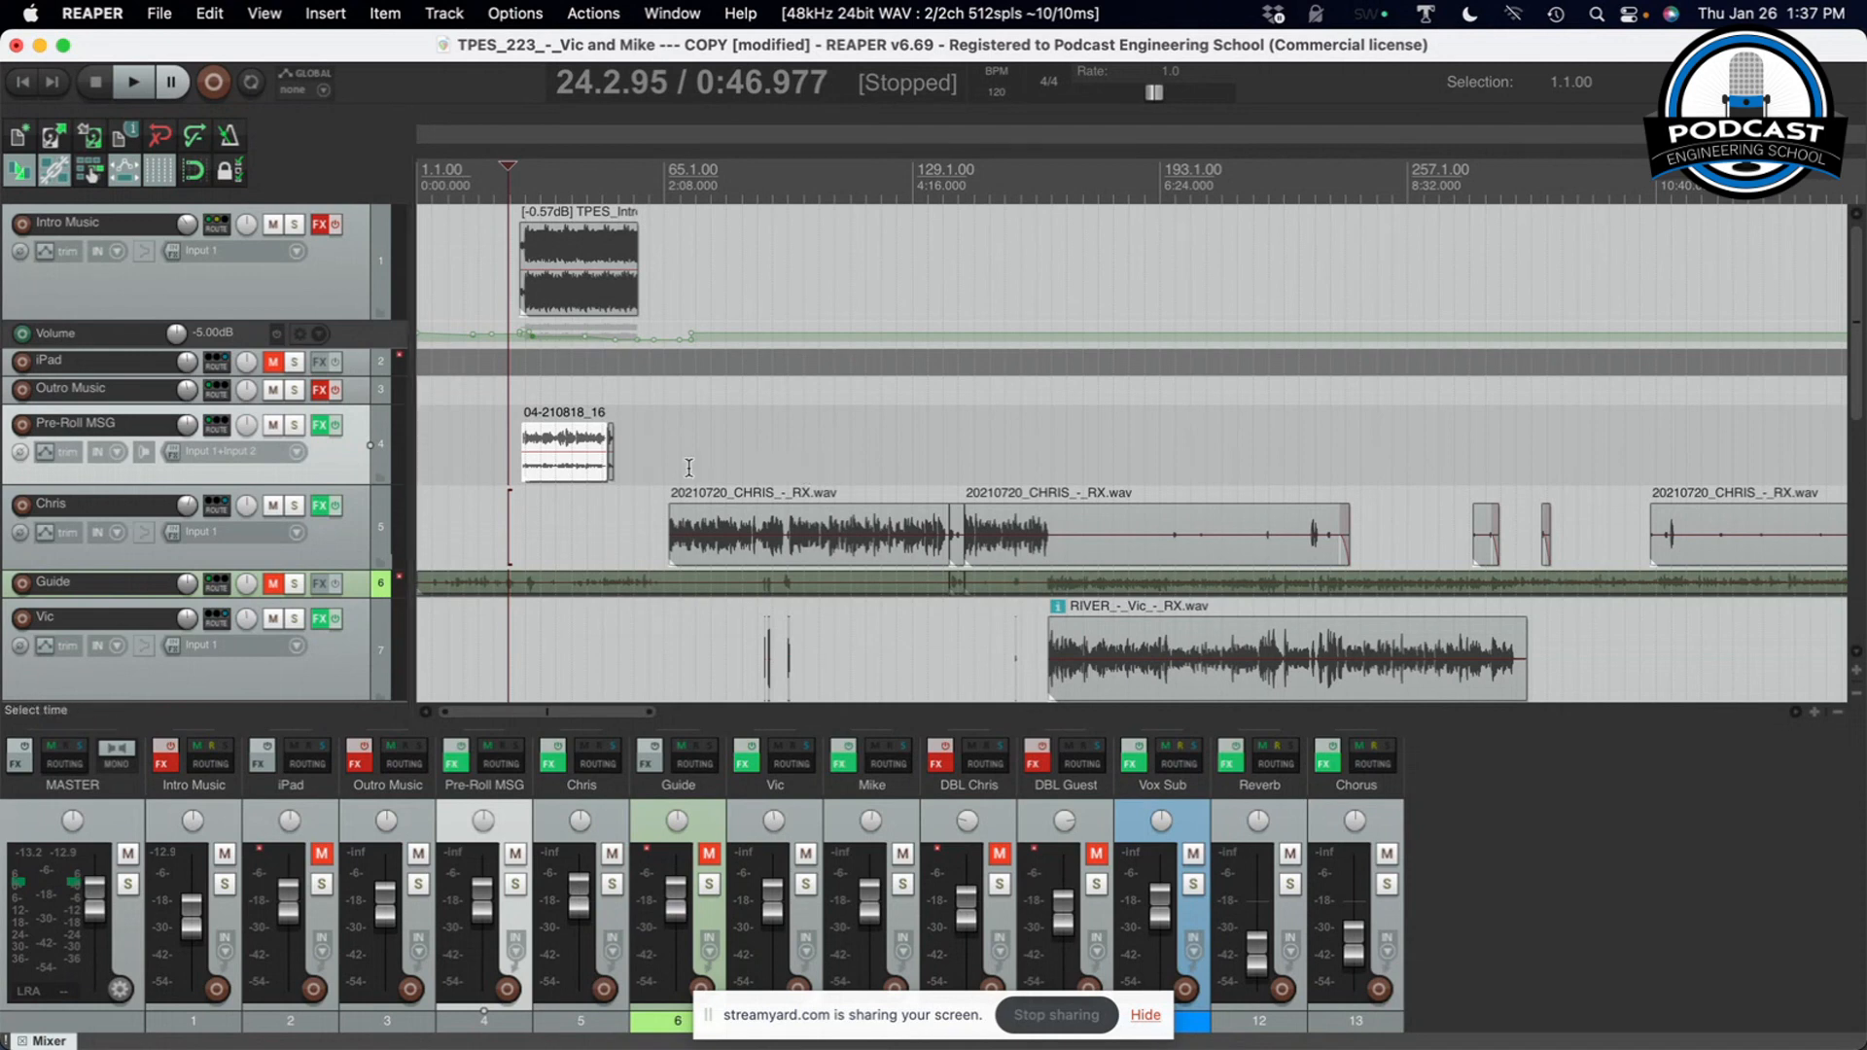
# Review the Render to File settings for the master mix and close them without rendering
pyautogui.click(160, 13)
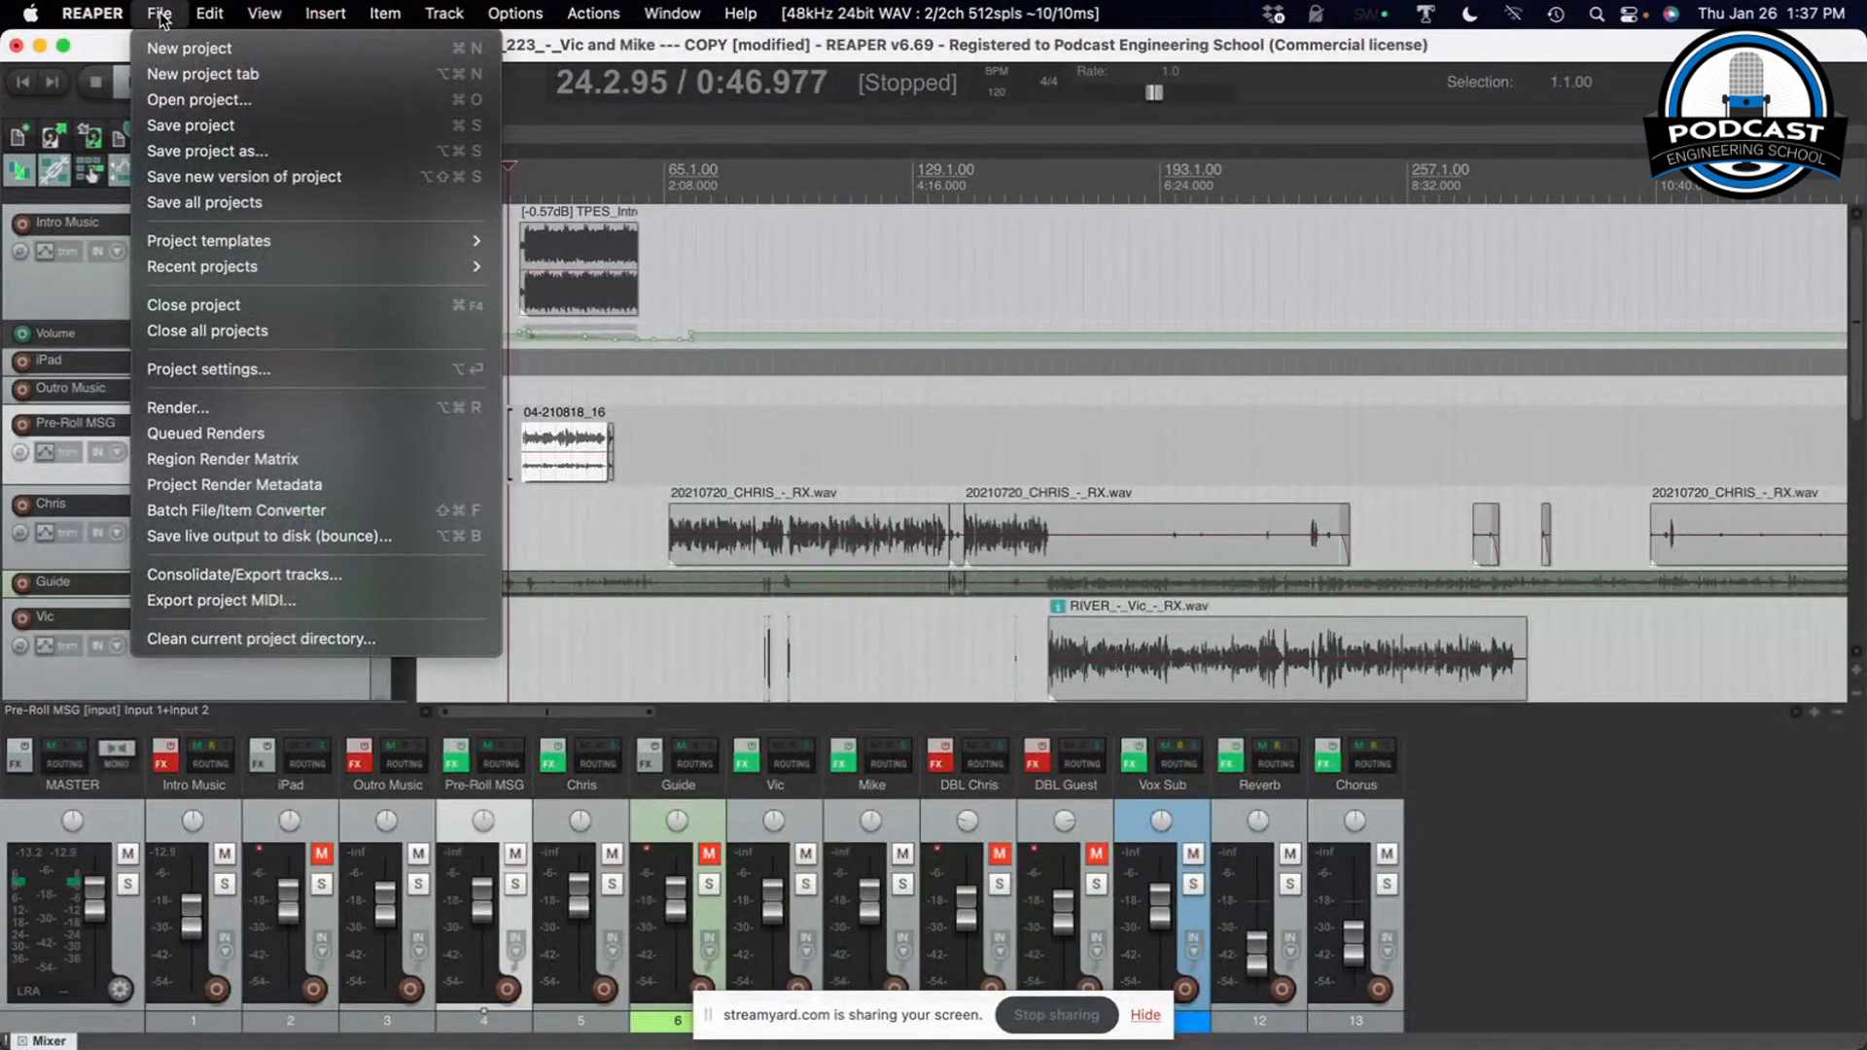
pyautogui.click(286, 408)
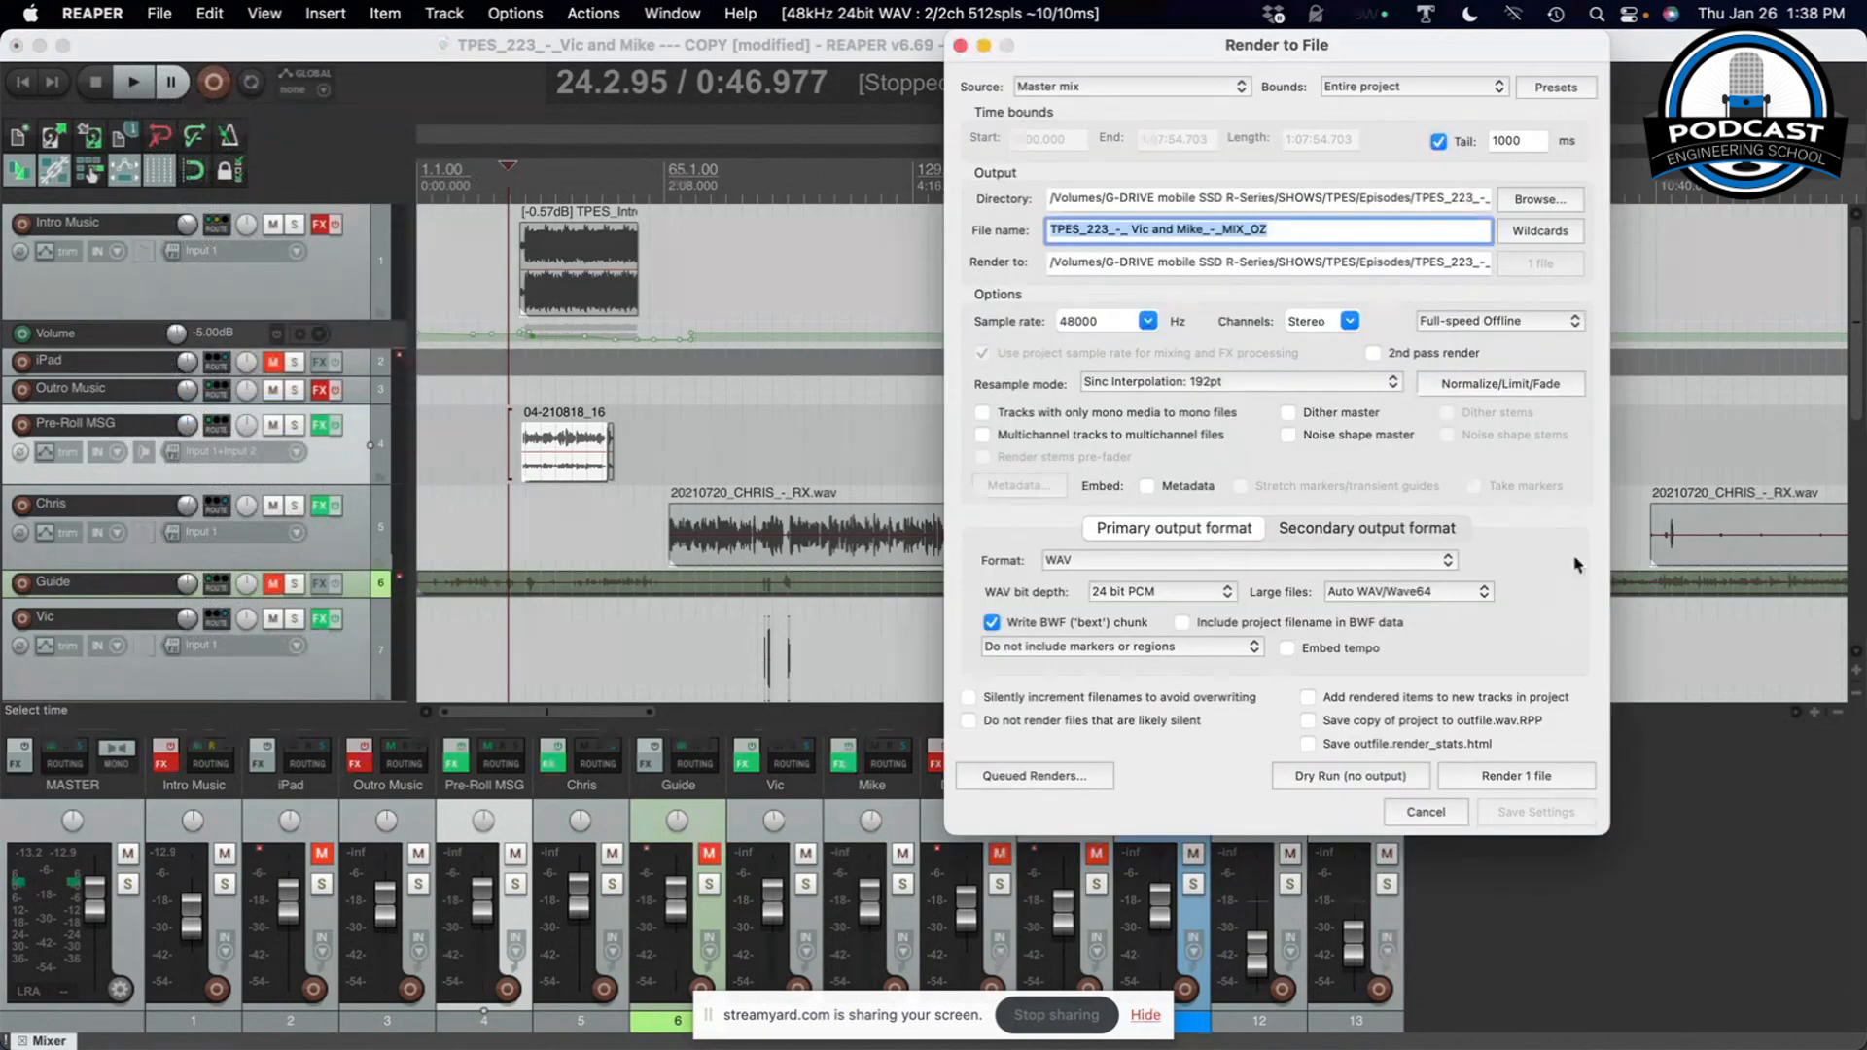
pyautogui.moveTo(1386, 39); pyautogui.dragTo(980, 56)
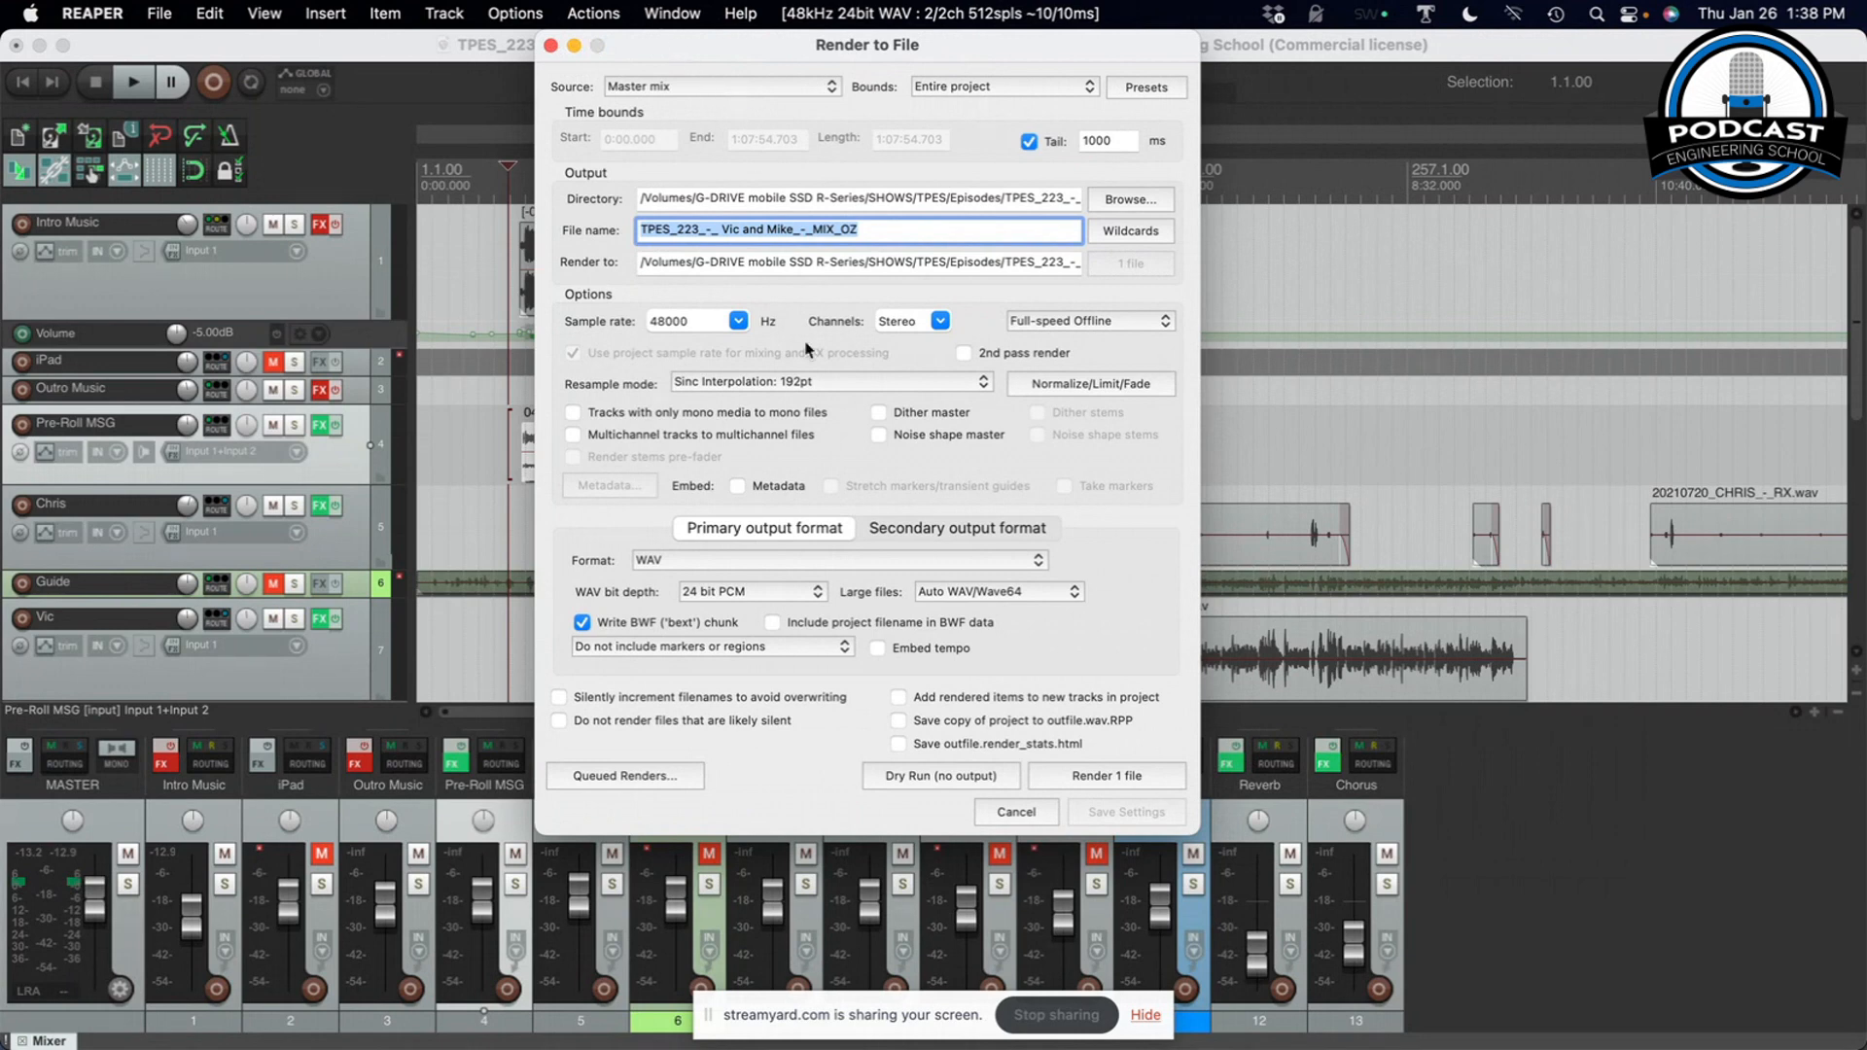
pyautogui.click(1016, 813)
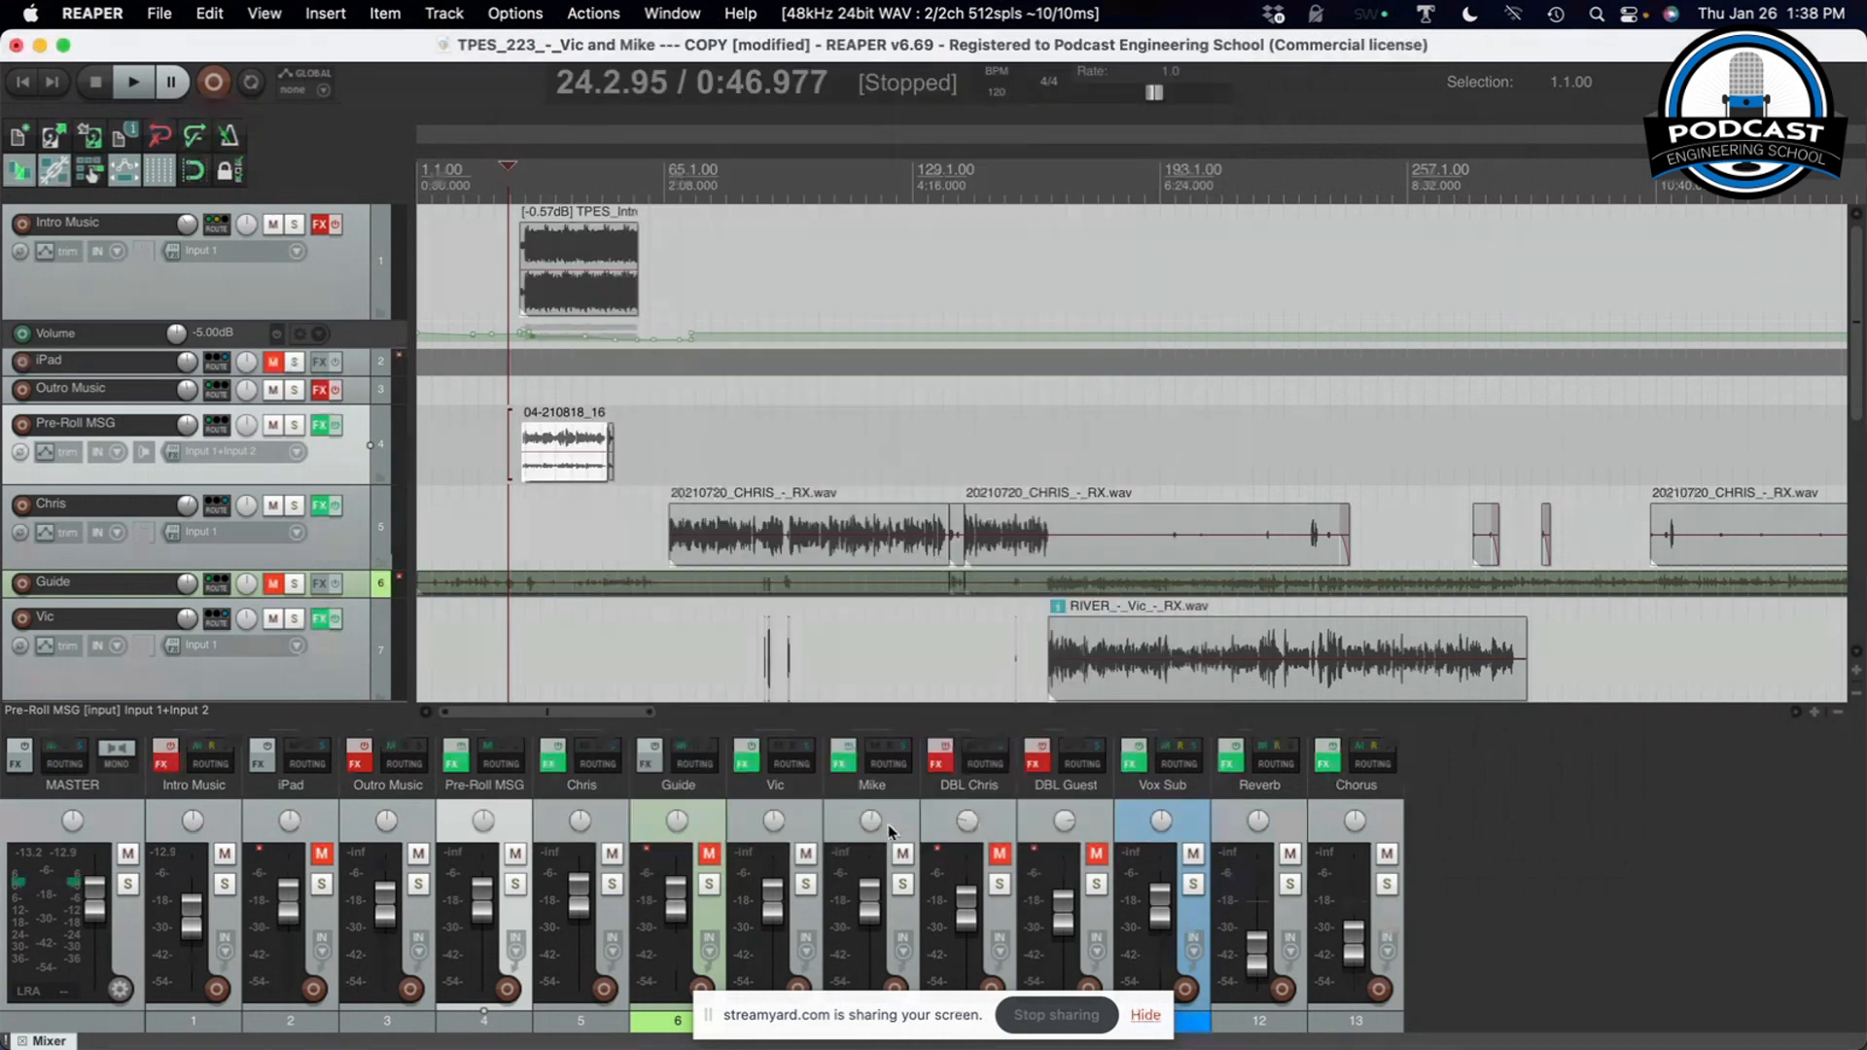
# Browse the Waves plug-ins available for the master track without adding any, and select the master track
pyautogui.click(21, 769)
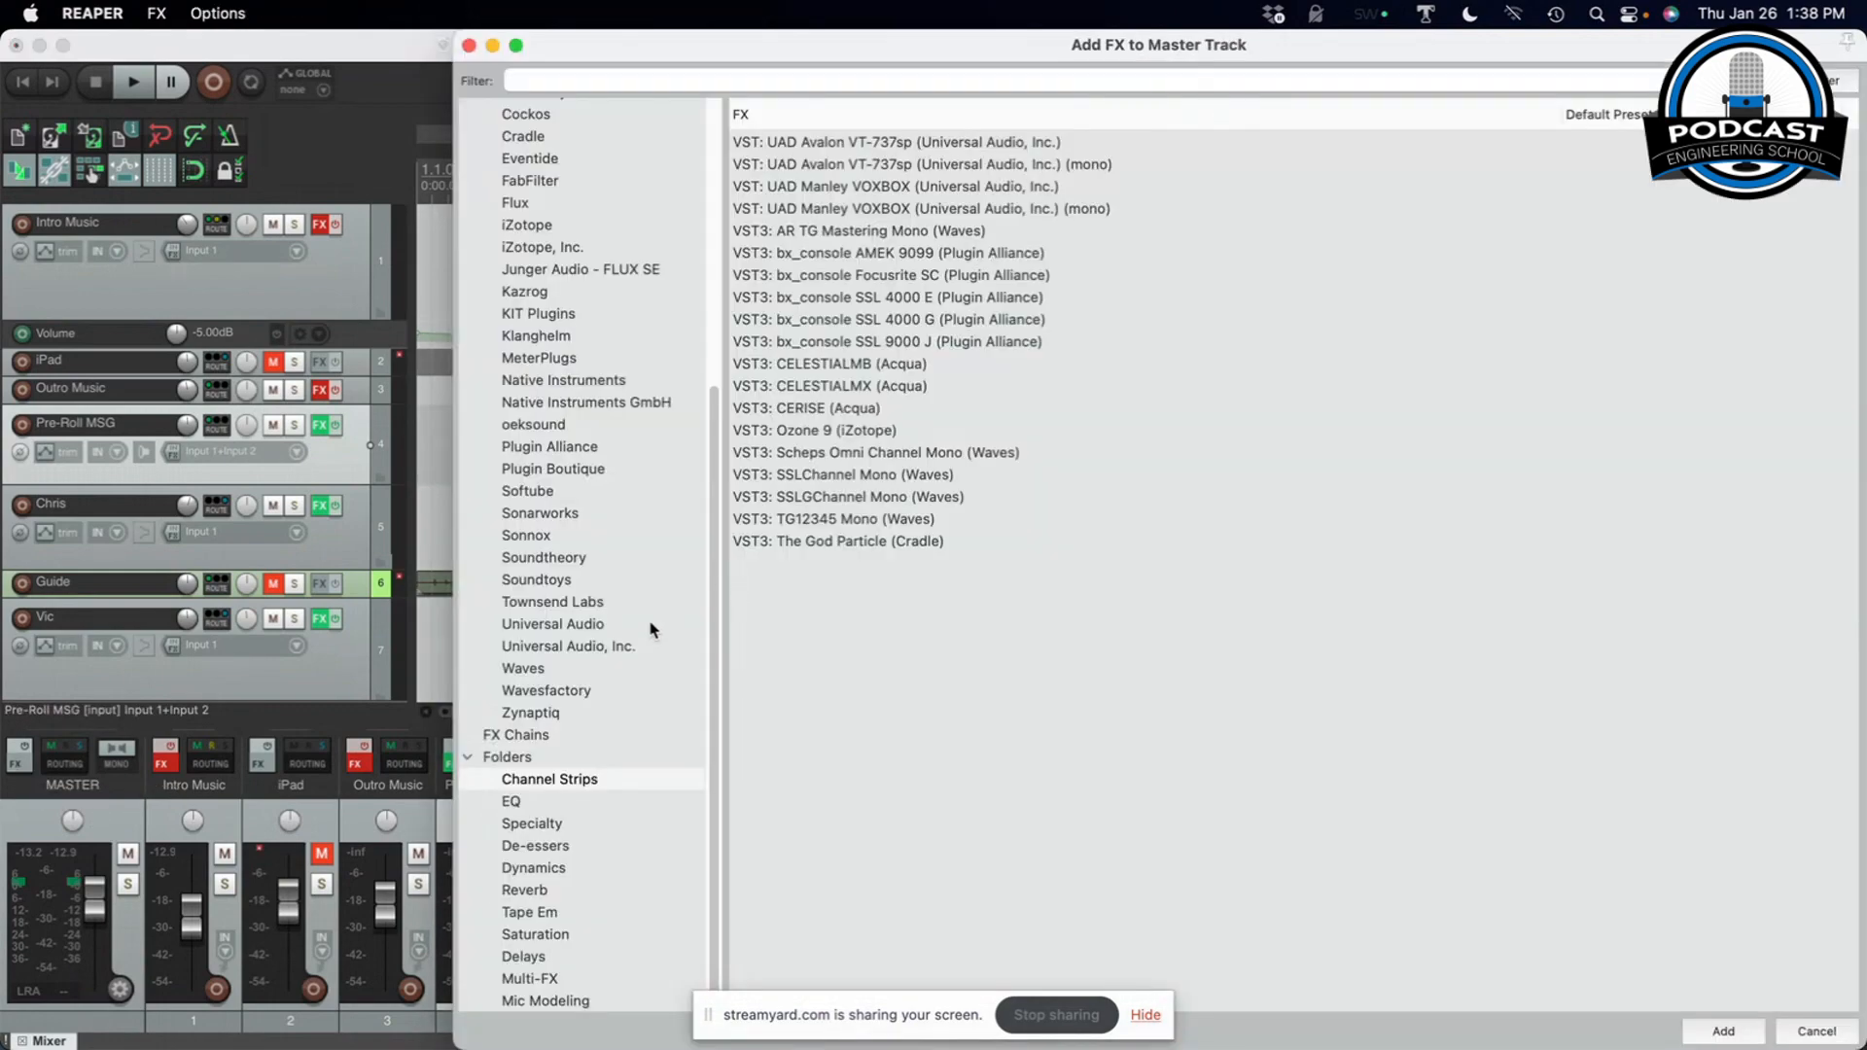
pyautogui.click(550, 669)
pyautogui.scroll(-20, 819, 710)
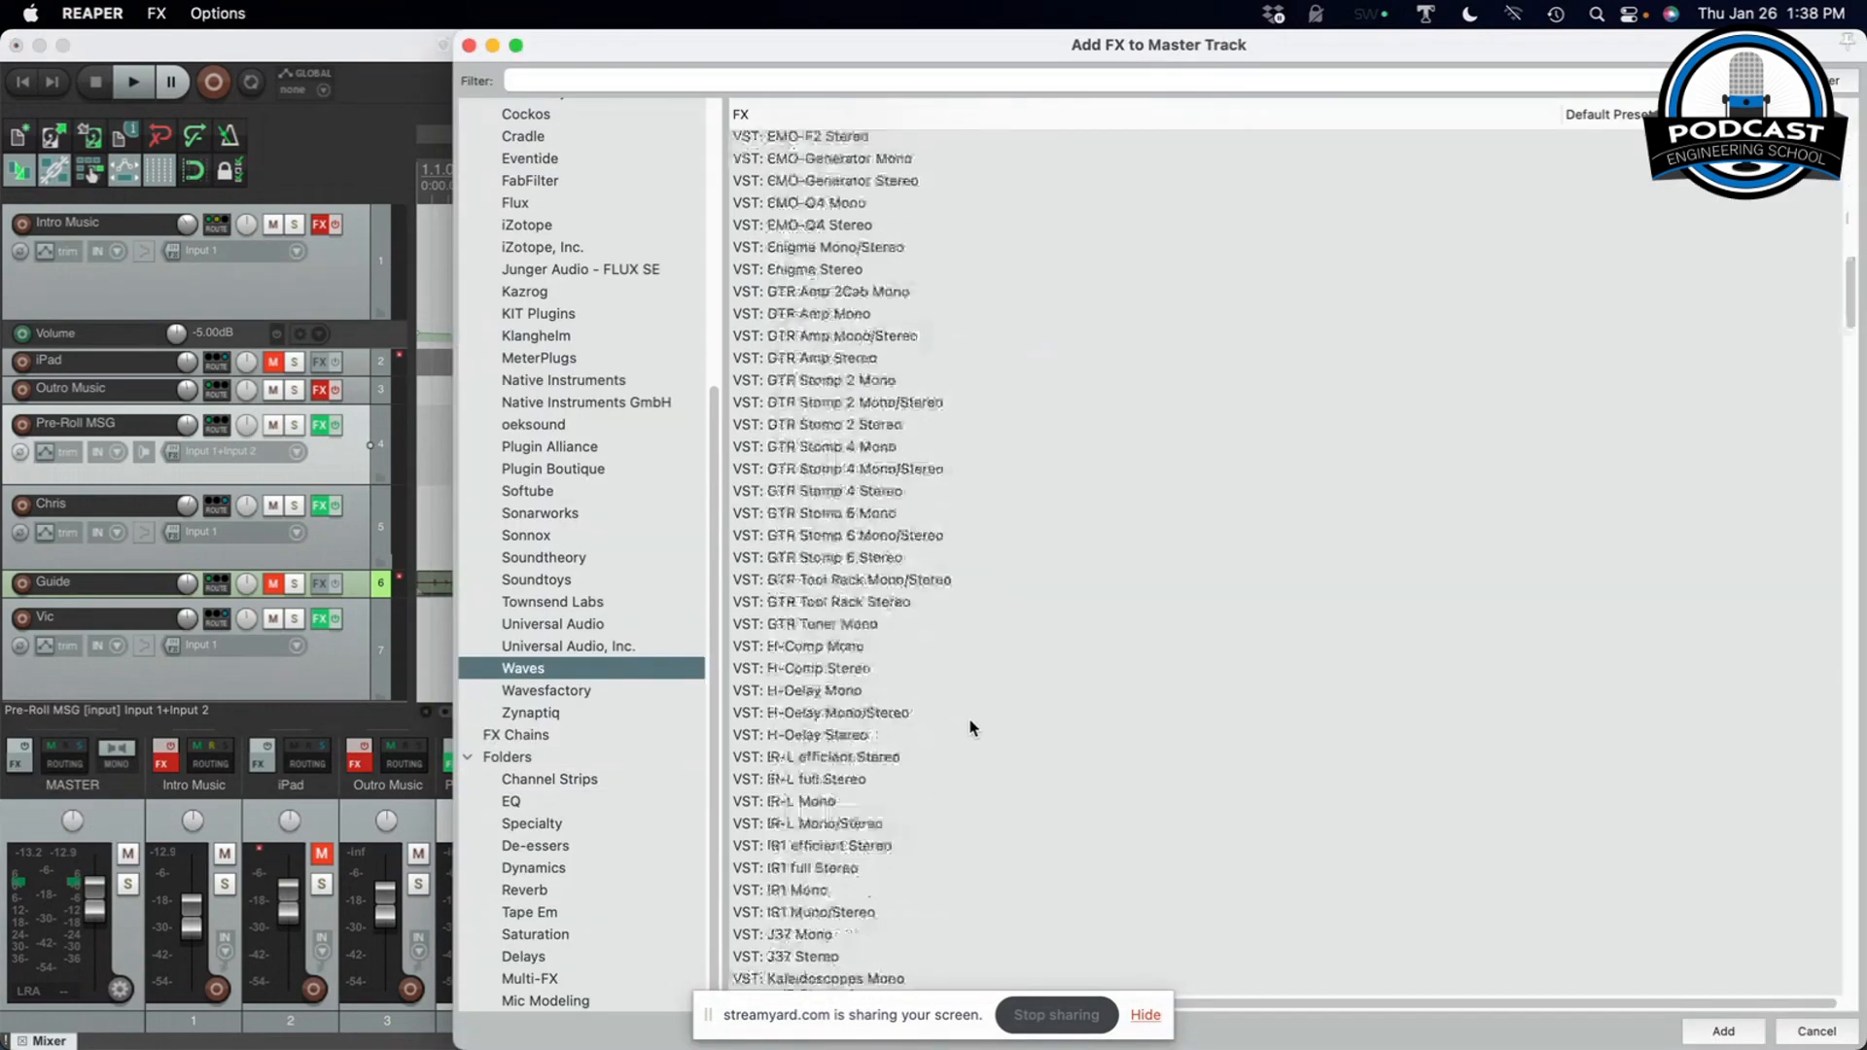
pyautogui.scroll(-20, 970, 727)
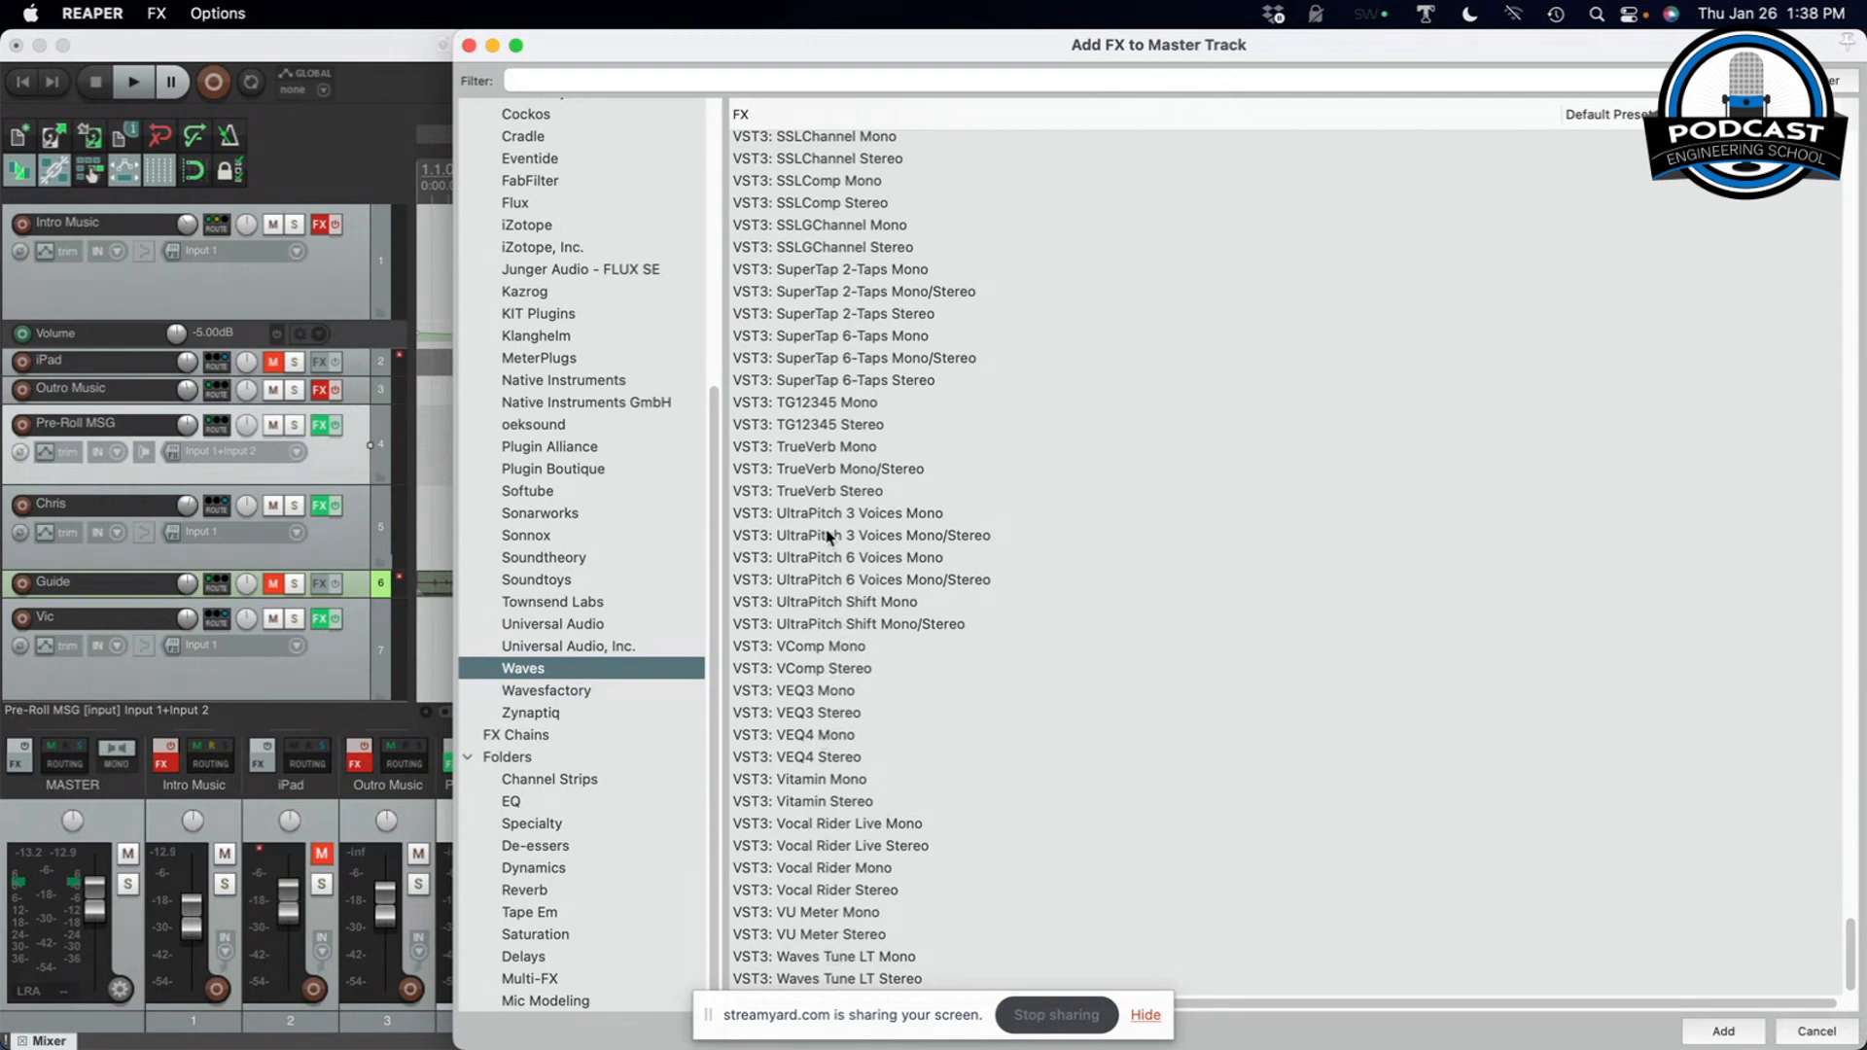
pyautogui.click(469, 44)
pyautogui.click(65, 836)
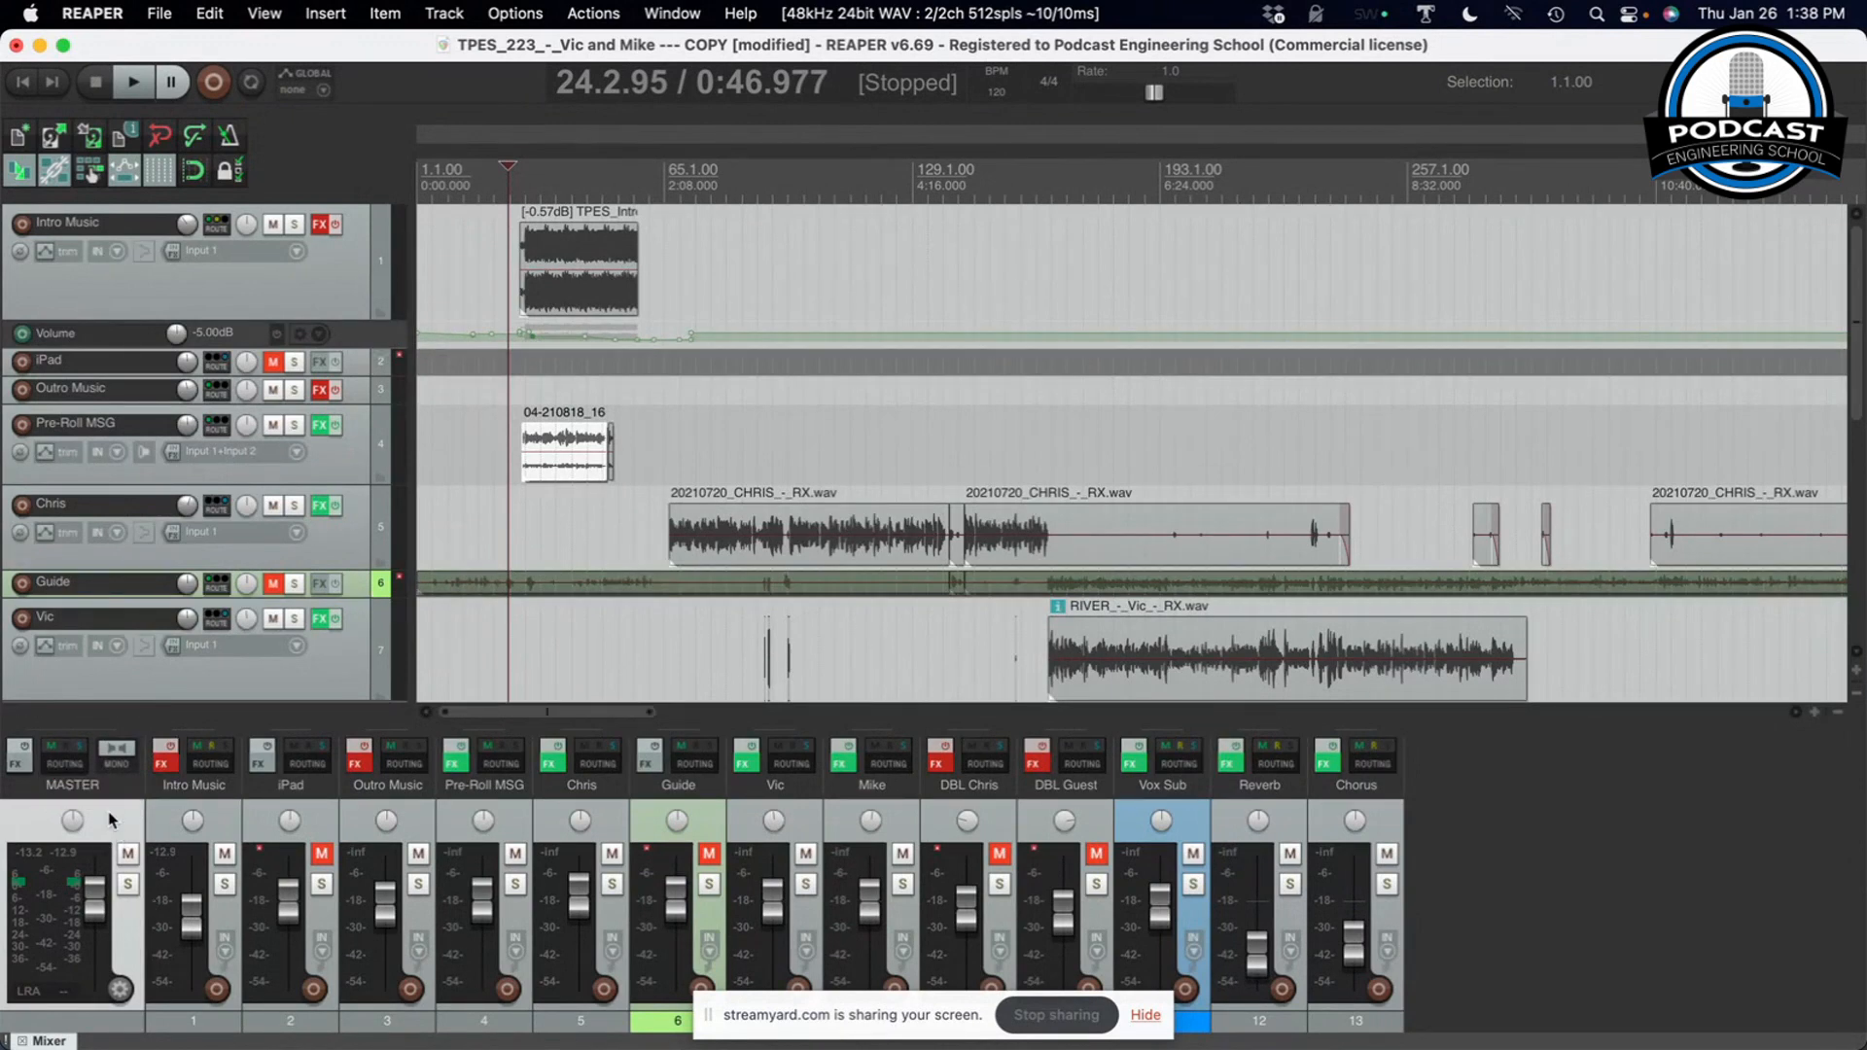
# Check the Render to File settings once more without rendering, and switch to StreamYard in Brave Browser
pyautogui.click(160, 14)
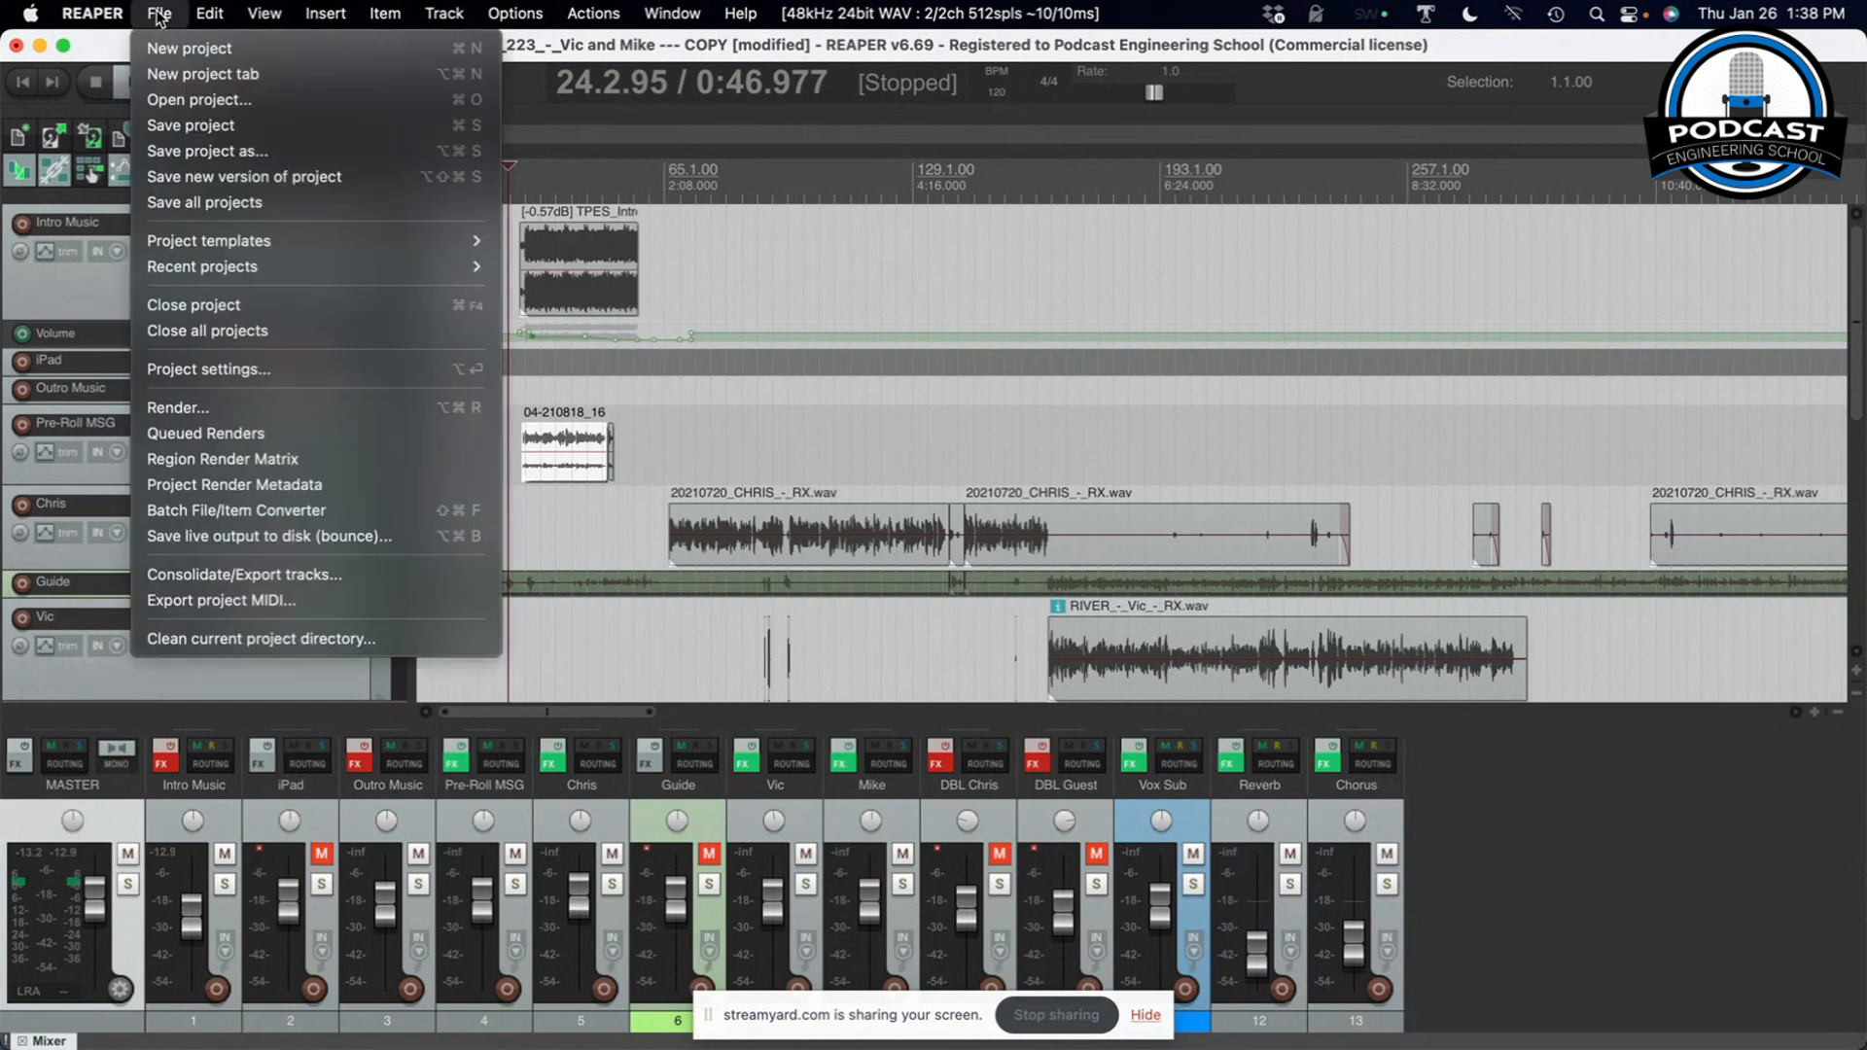
pyautogui.click(202, 410)
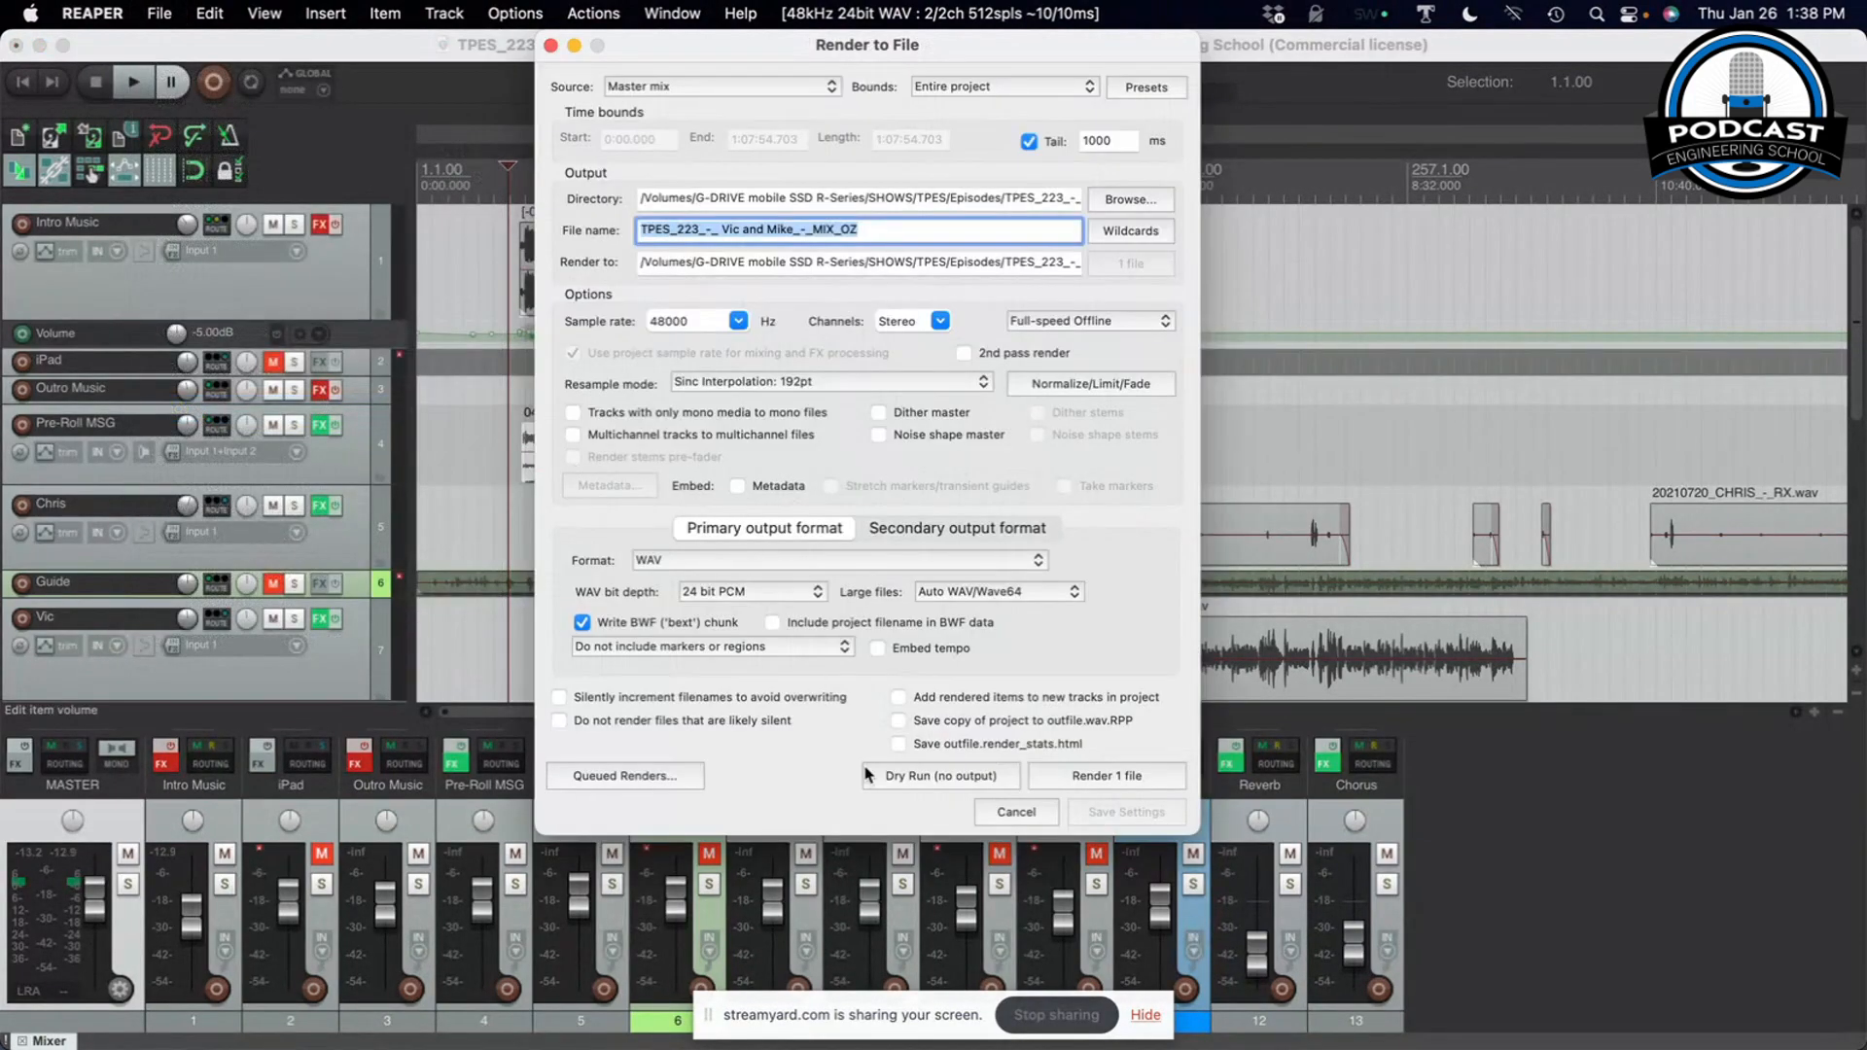
pyautogui.click(1017, 812)
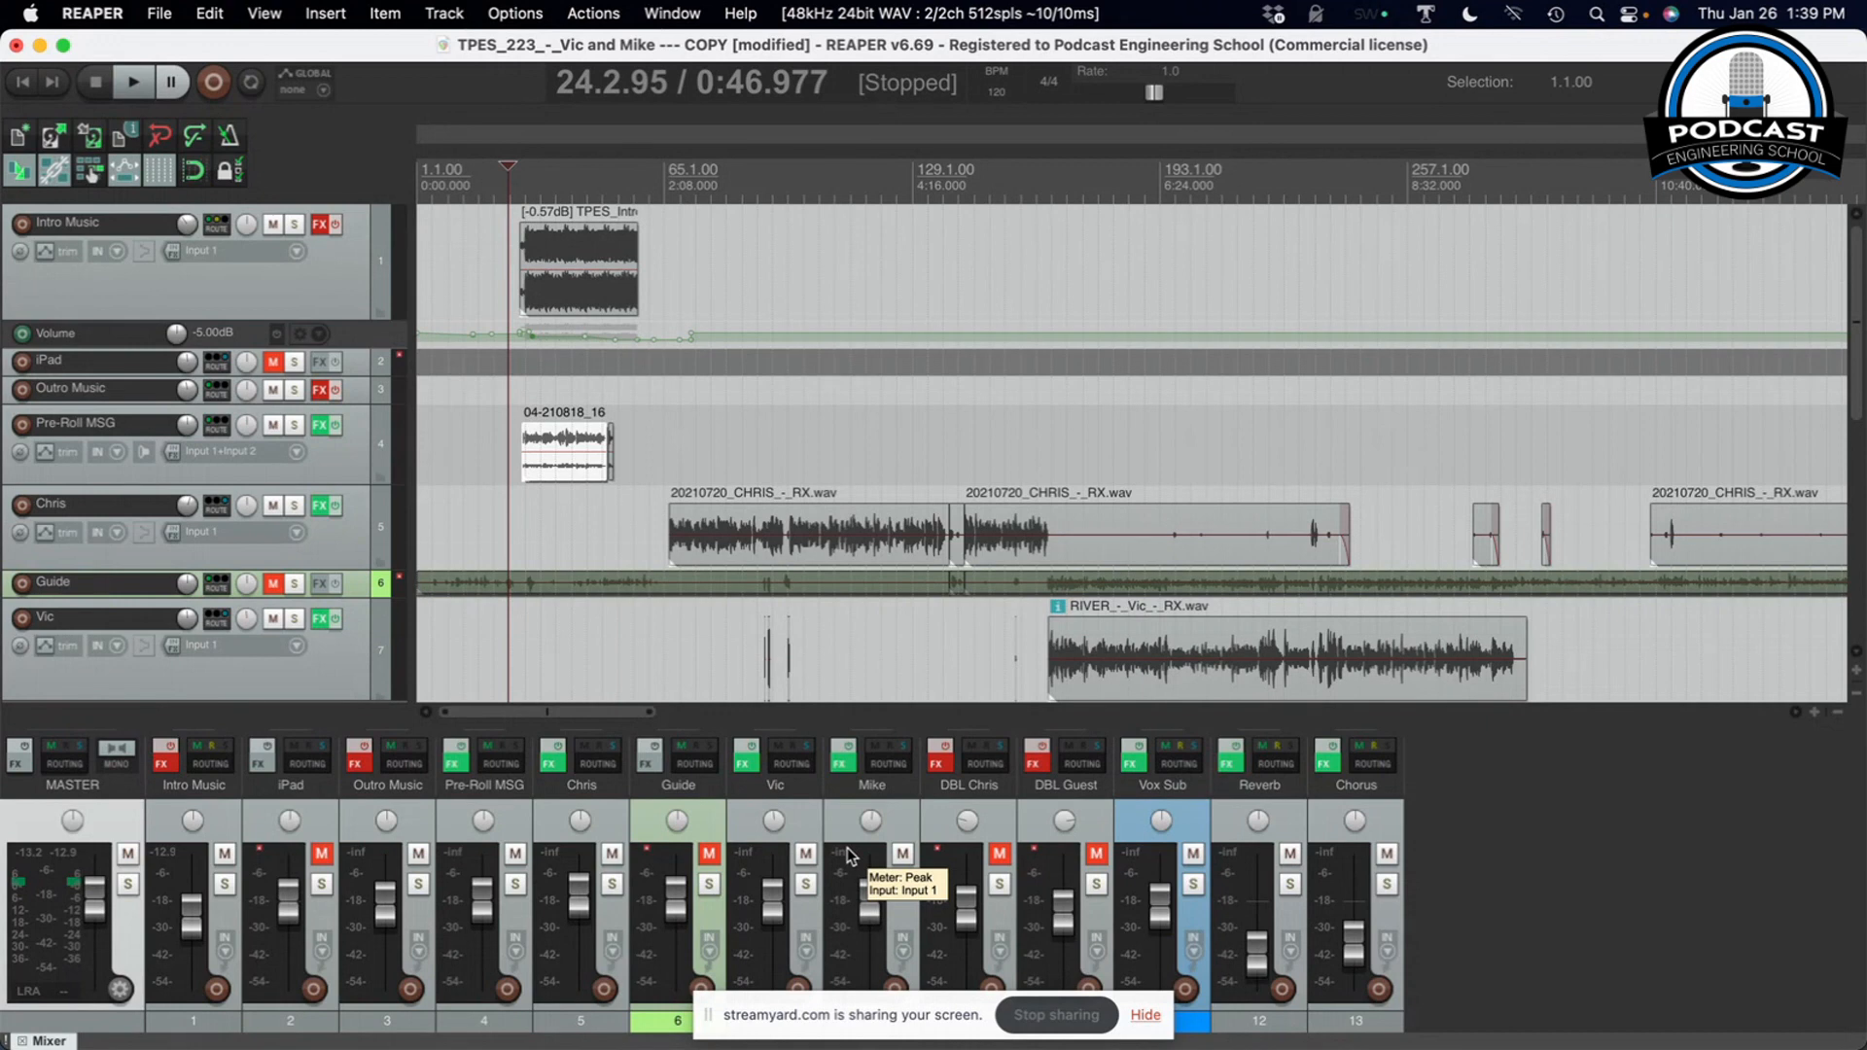
pyautogui.press('super+Tab')
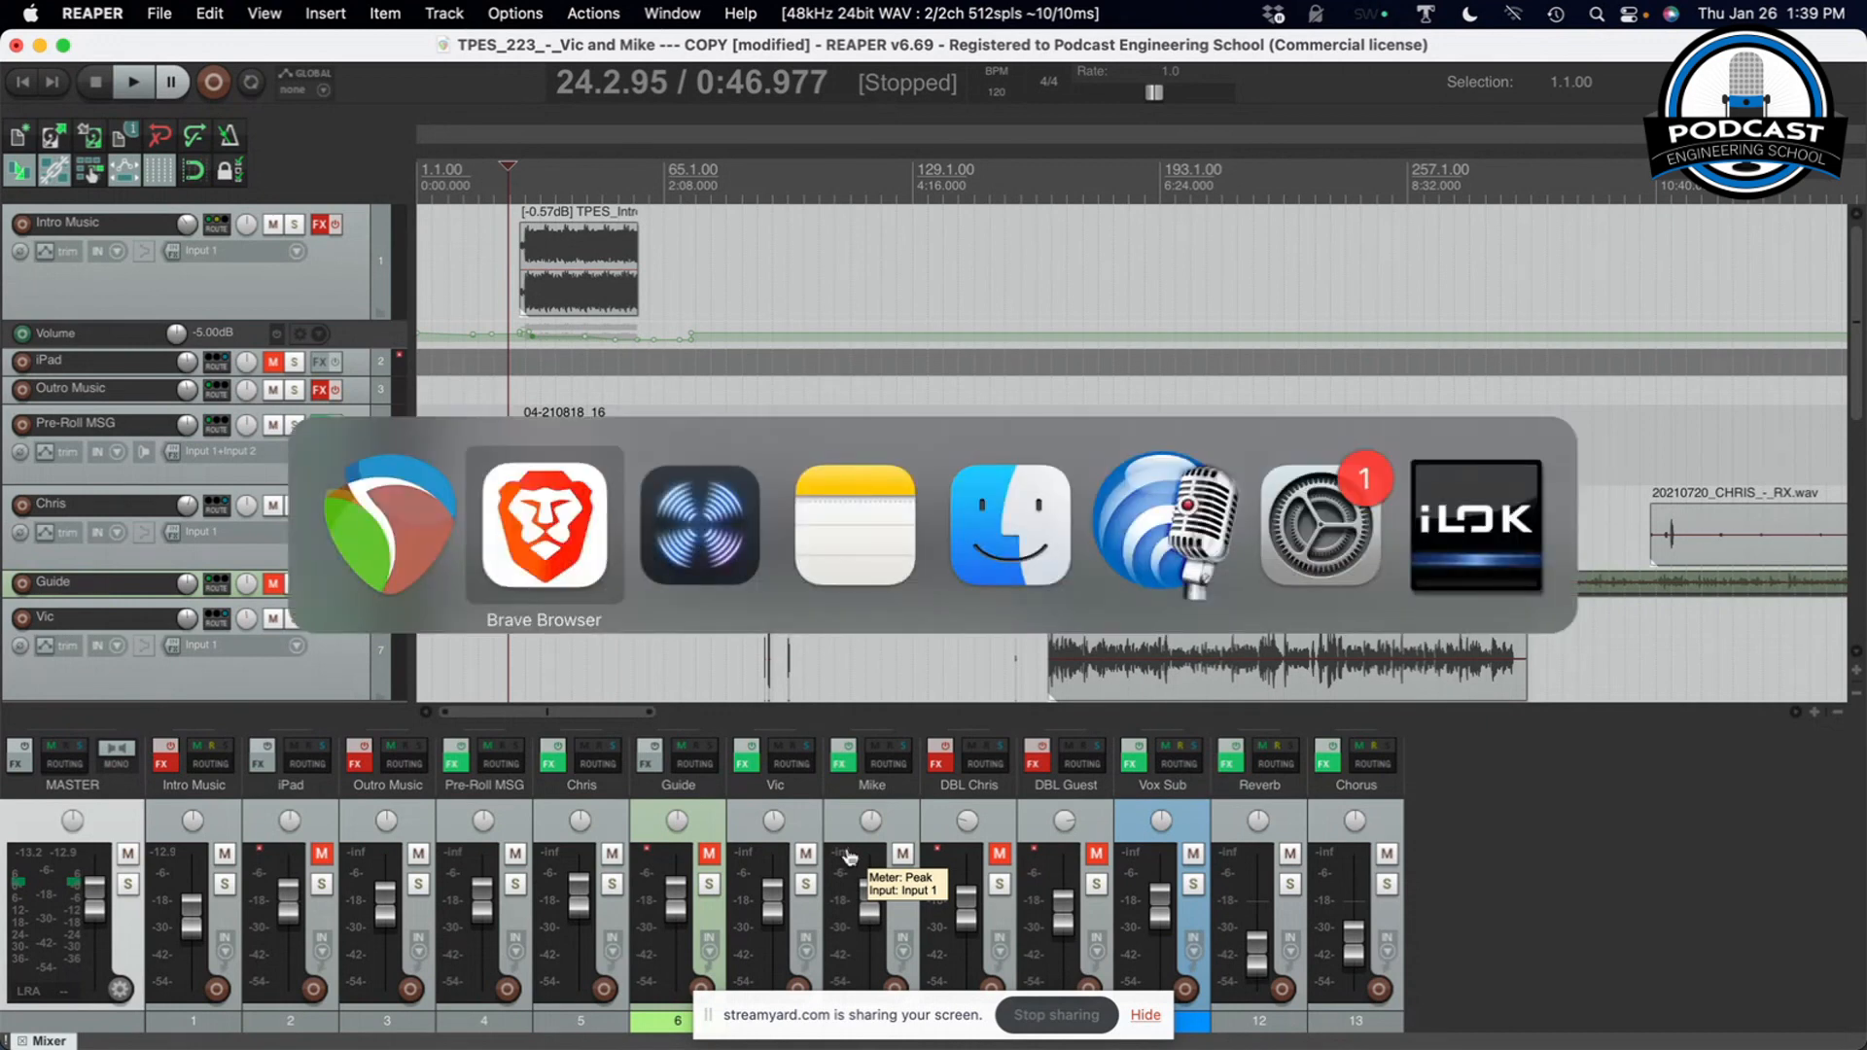
pyautogui.press('super+Tab')
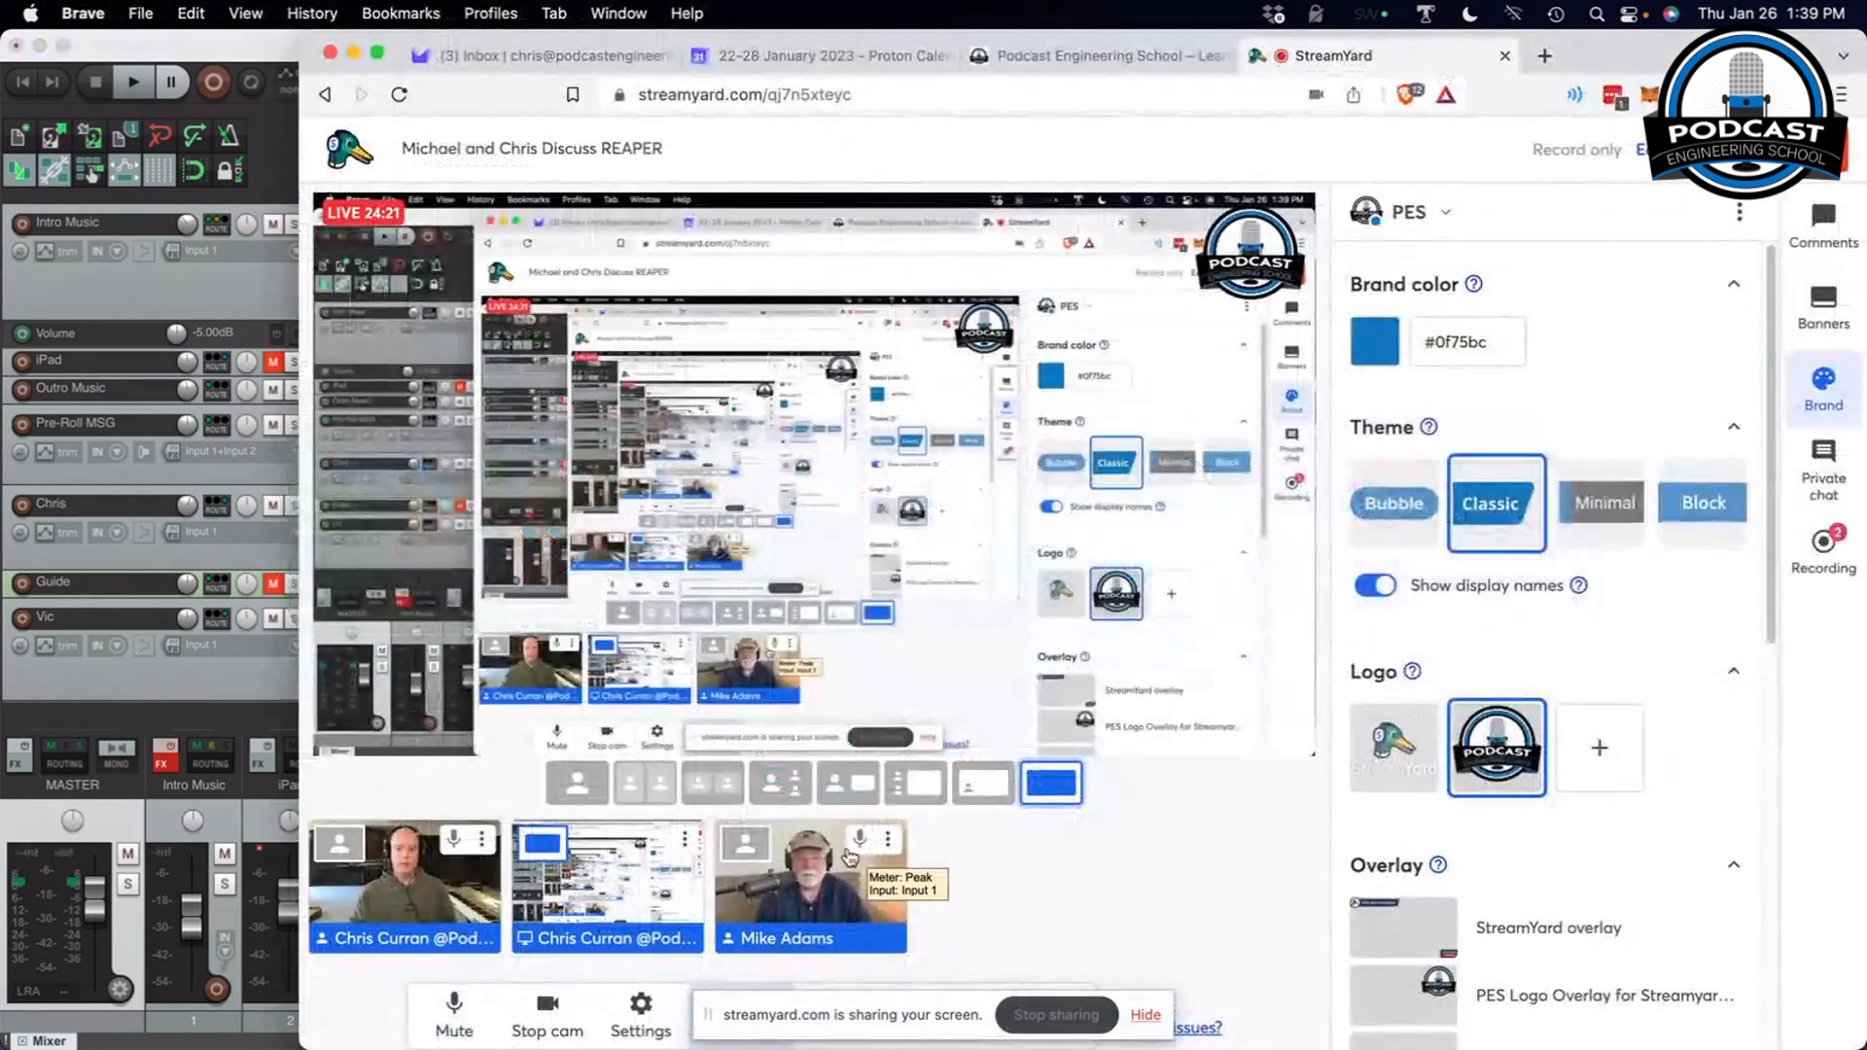
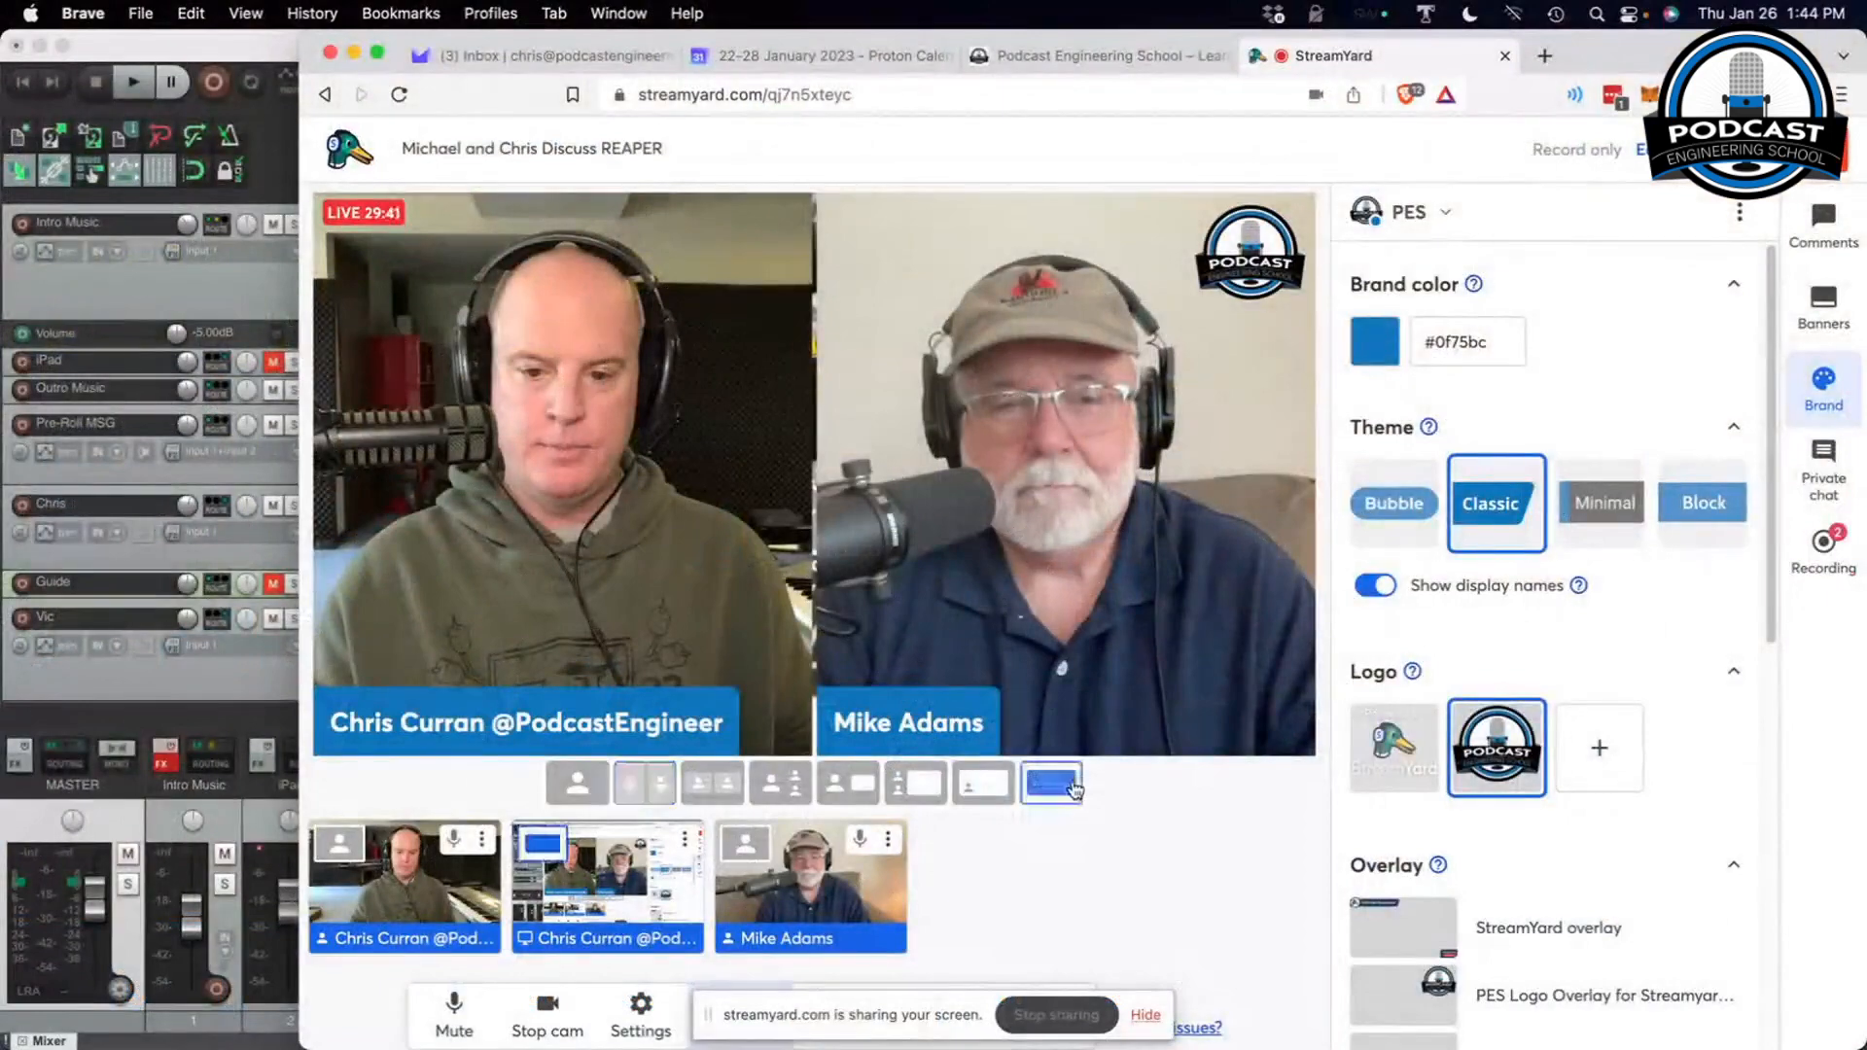
# Switch to REAPER and split the host's clip at about 5:48.7, within its silent stretch
pyautogui.press('super+Tab')
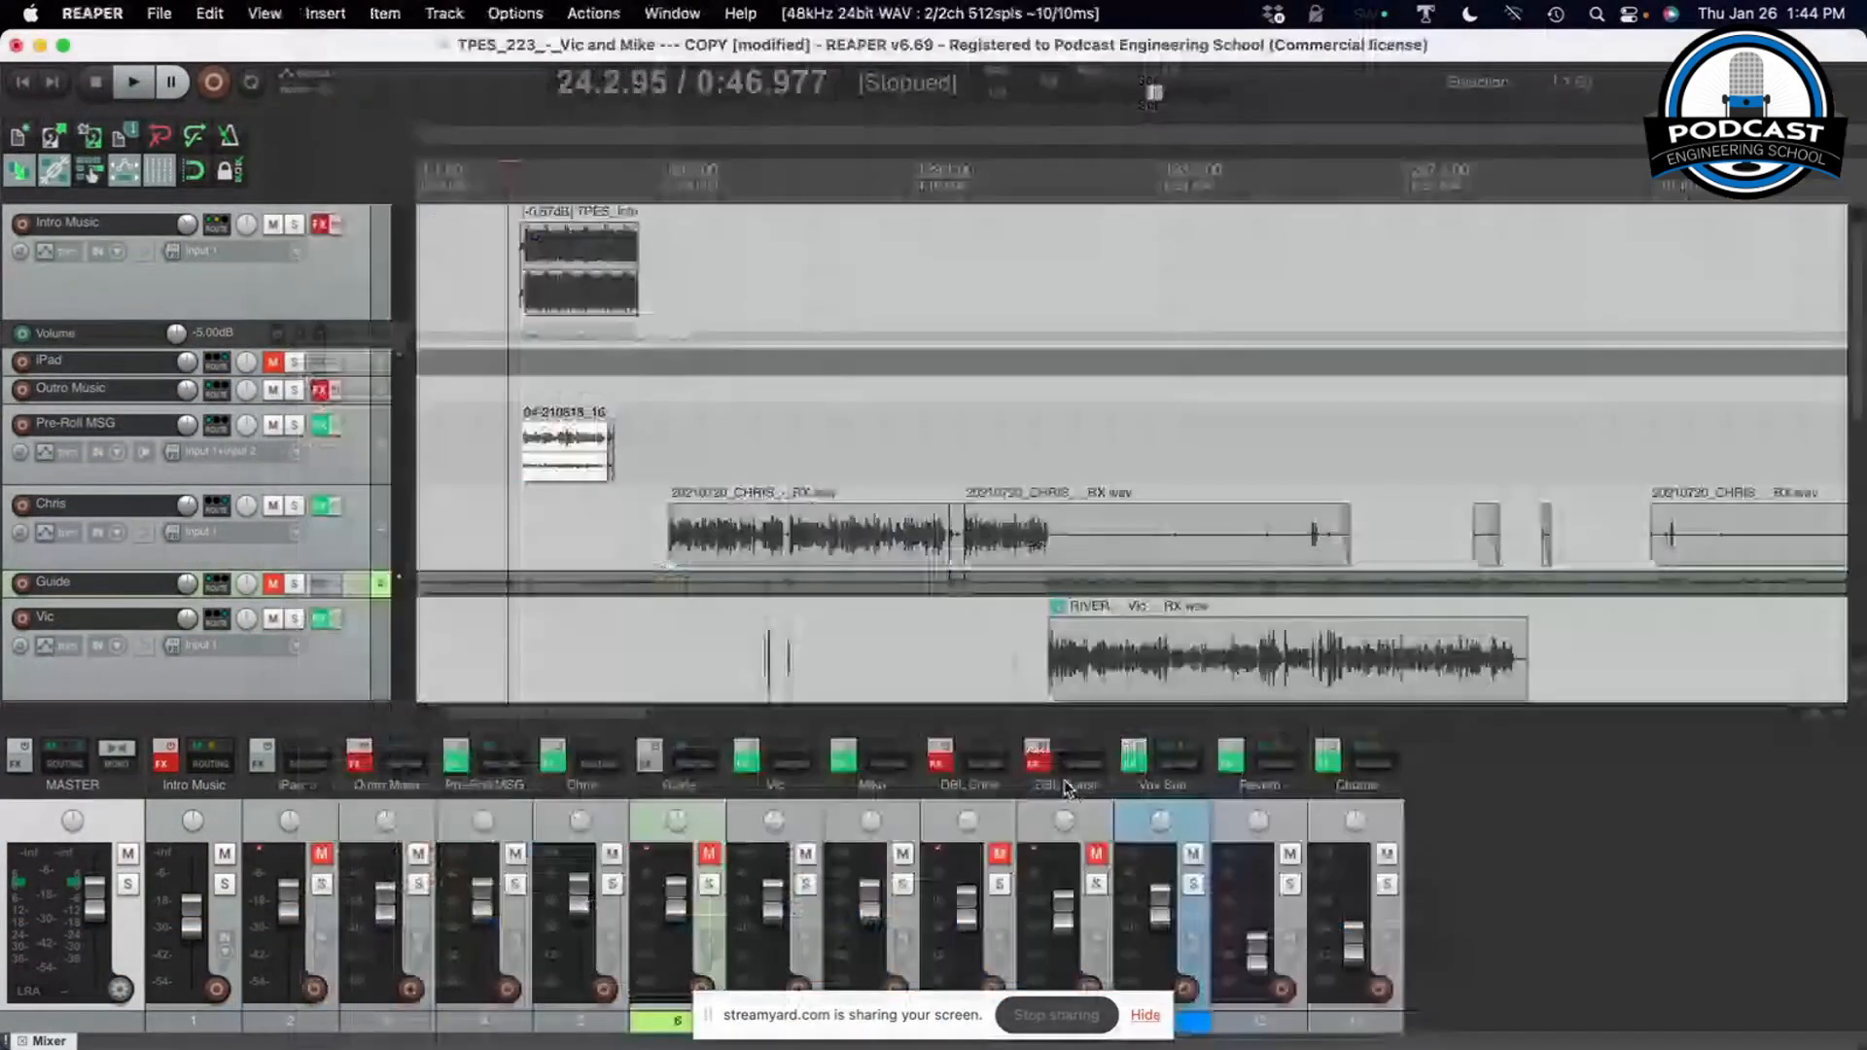
pyautogui.click(1238, 453)
pyautogui.scroll(4, 1236, 457)
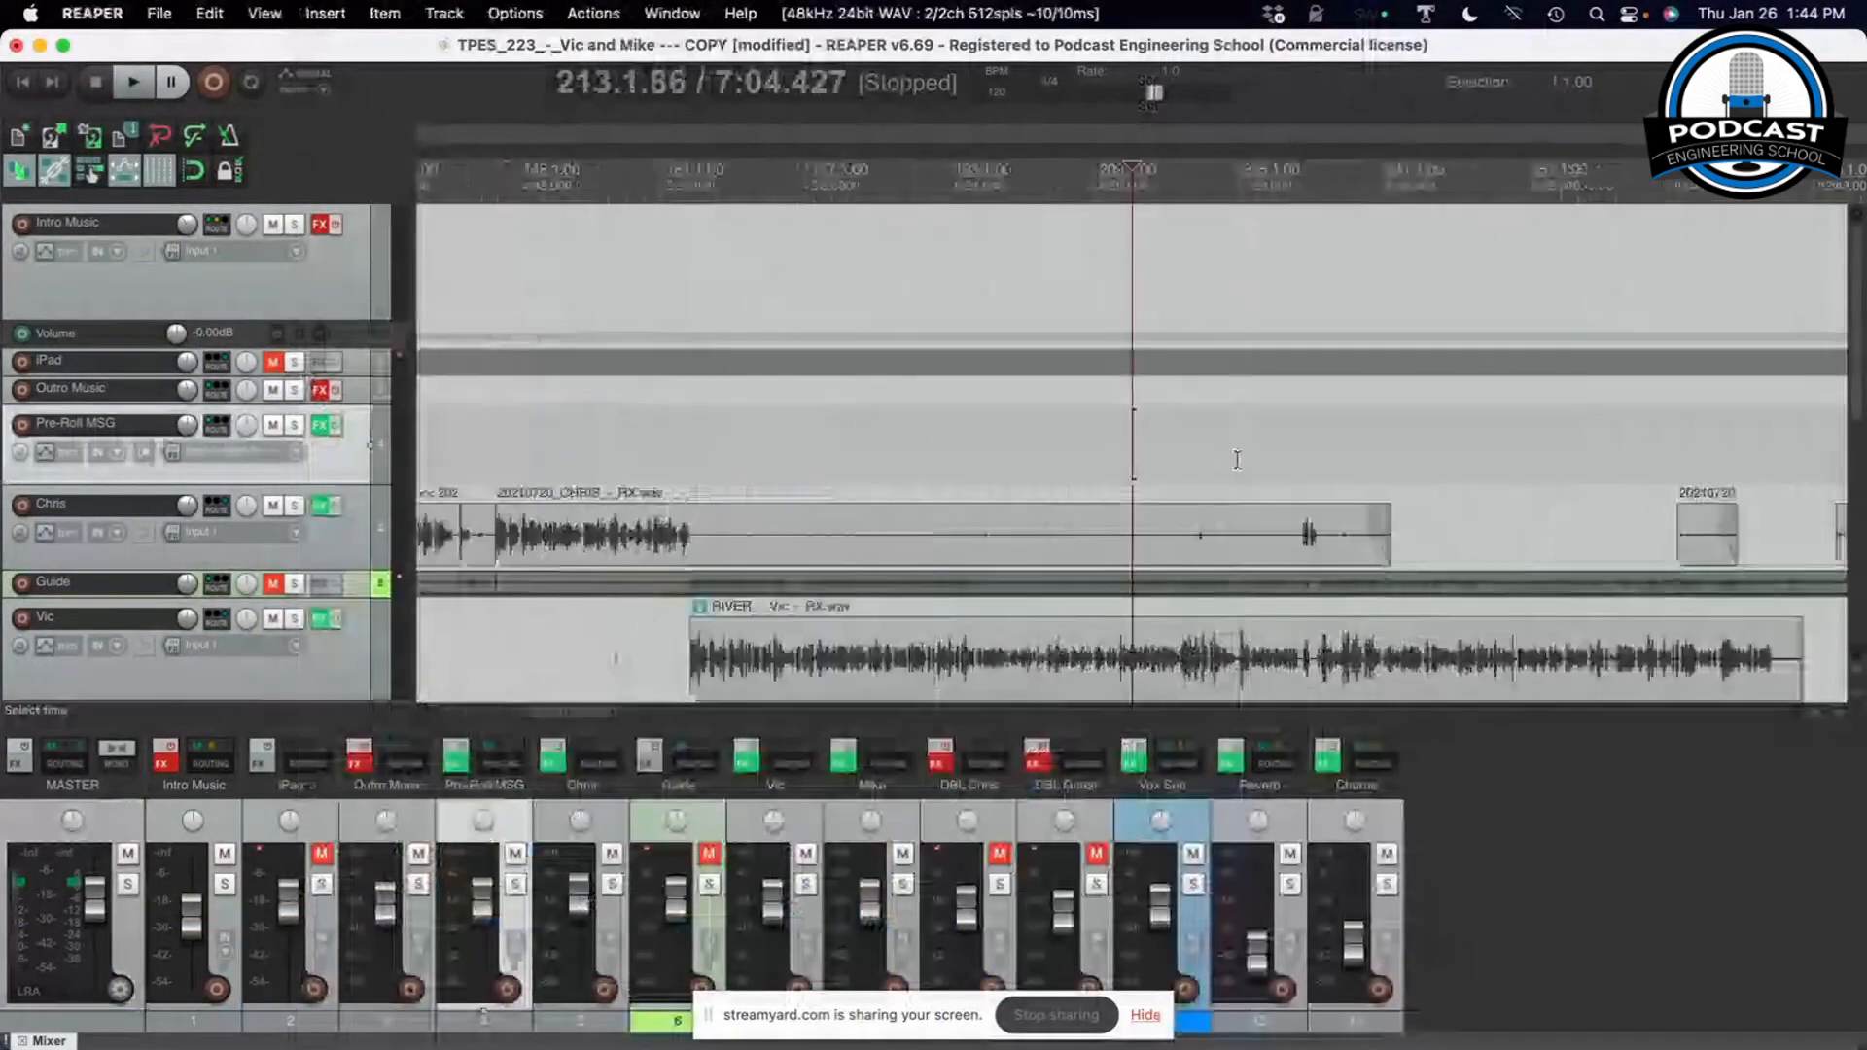
pyautogui.click(836, 420)
pyautogui.scroll(5, 833, 420)
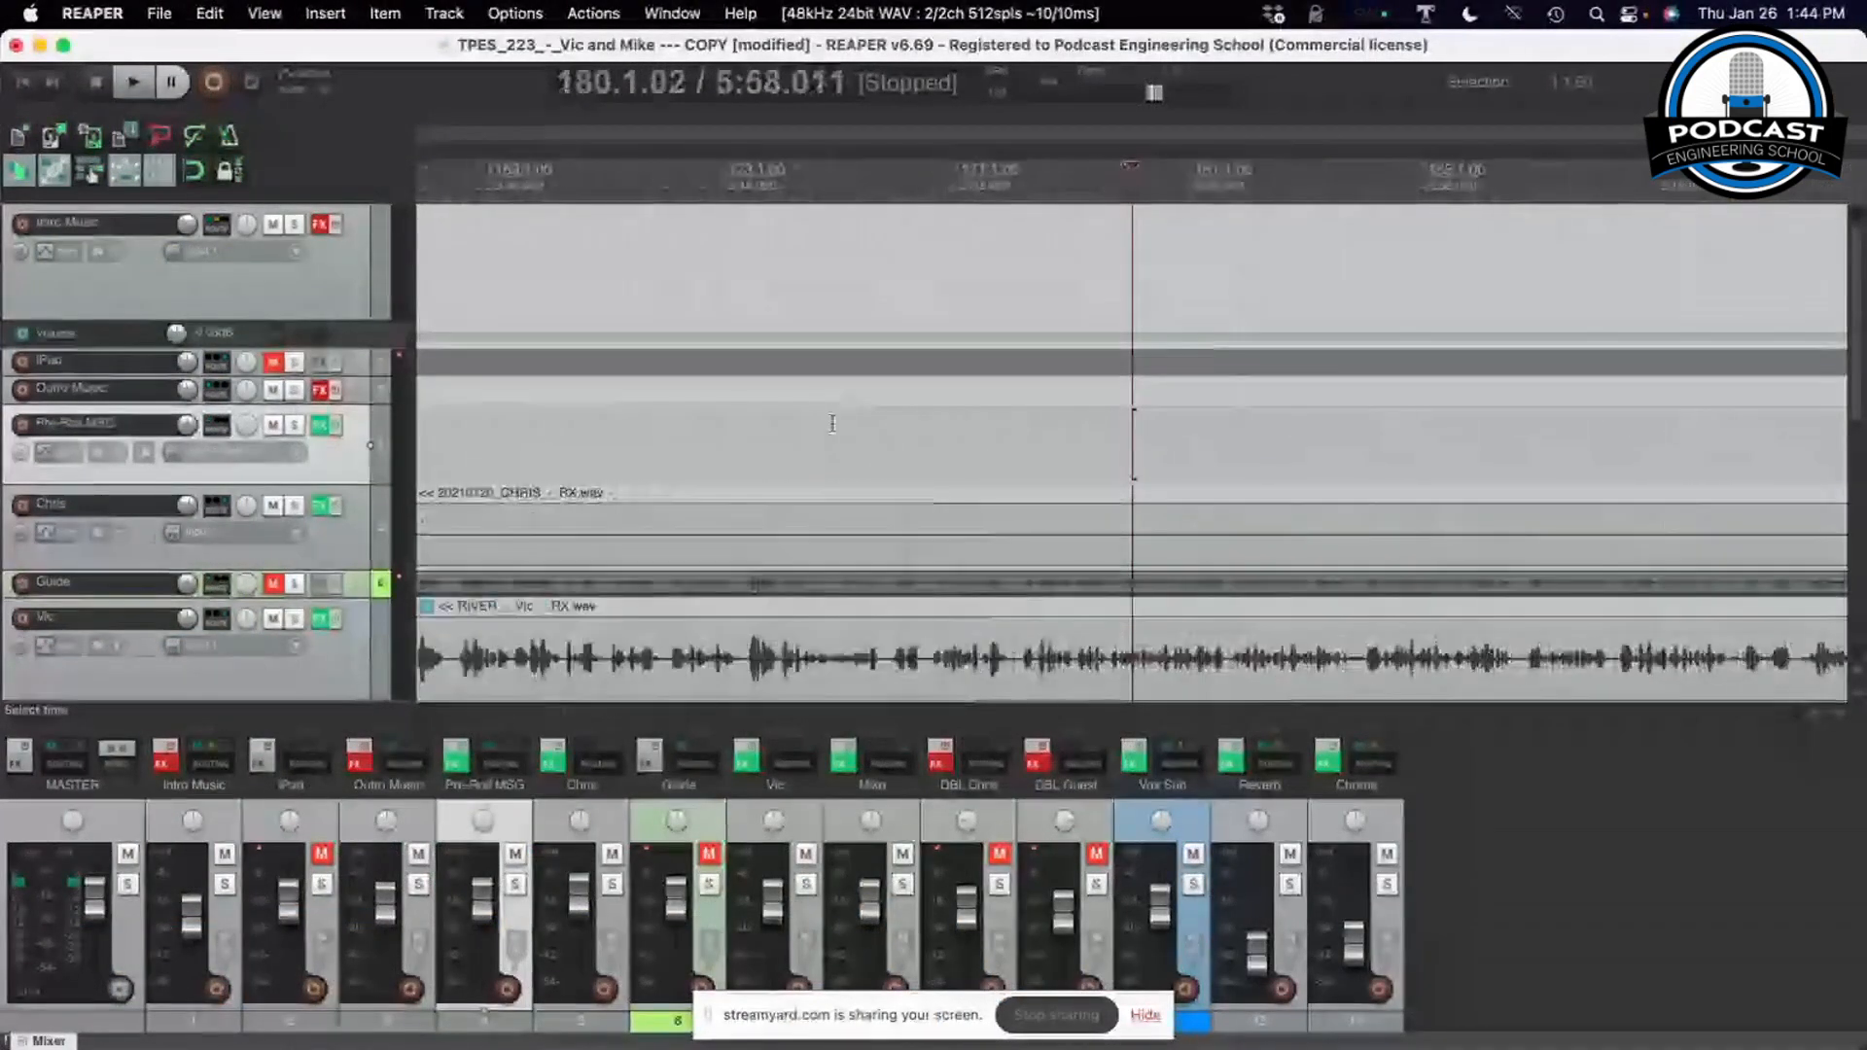
pyautogui.click(833, 528)
pyautogui.press('s')
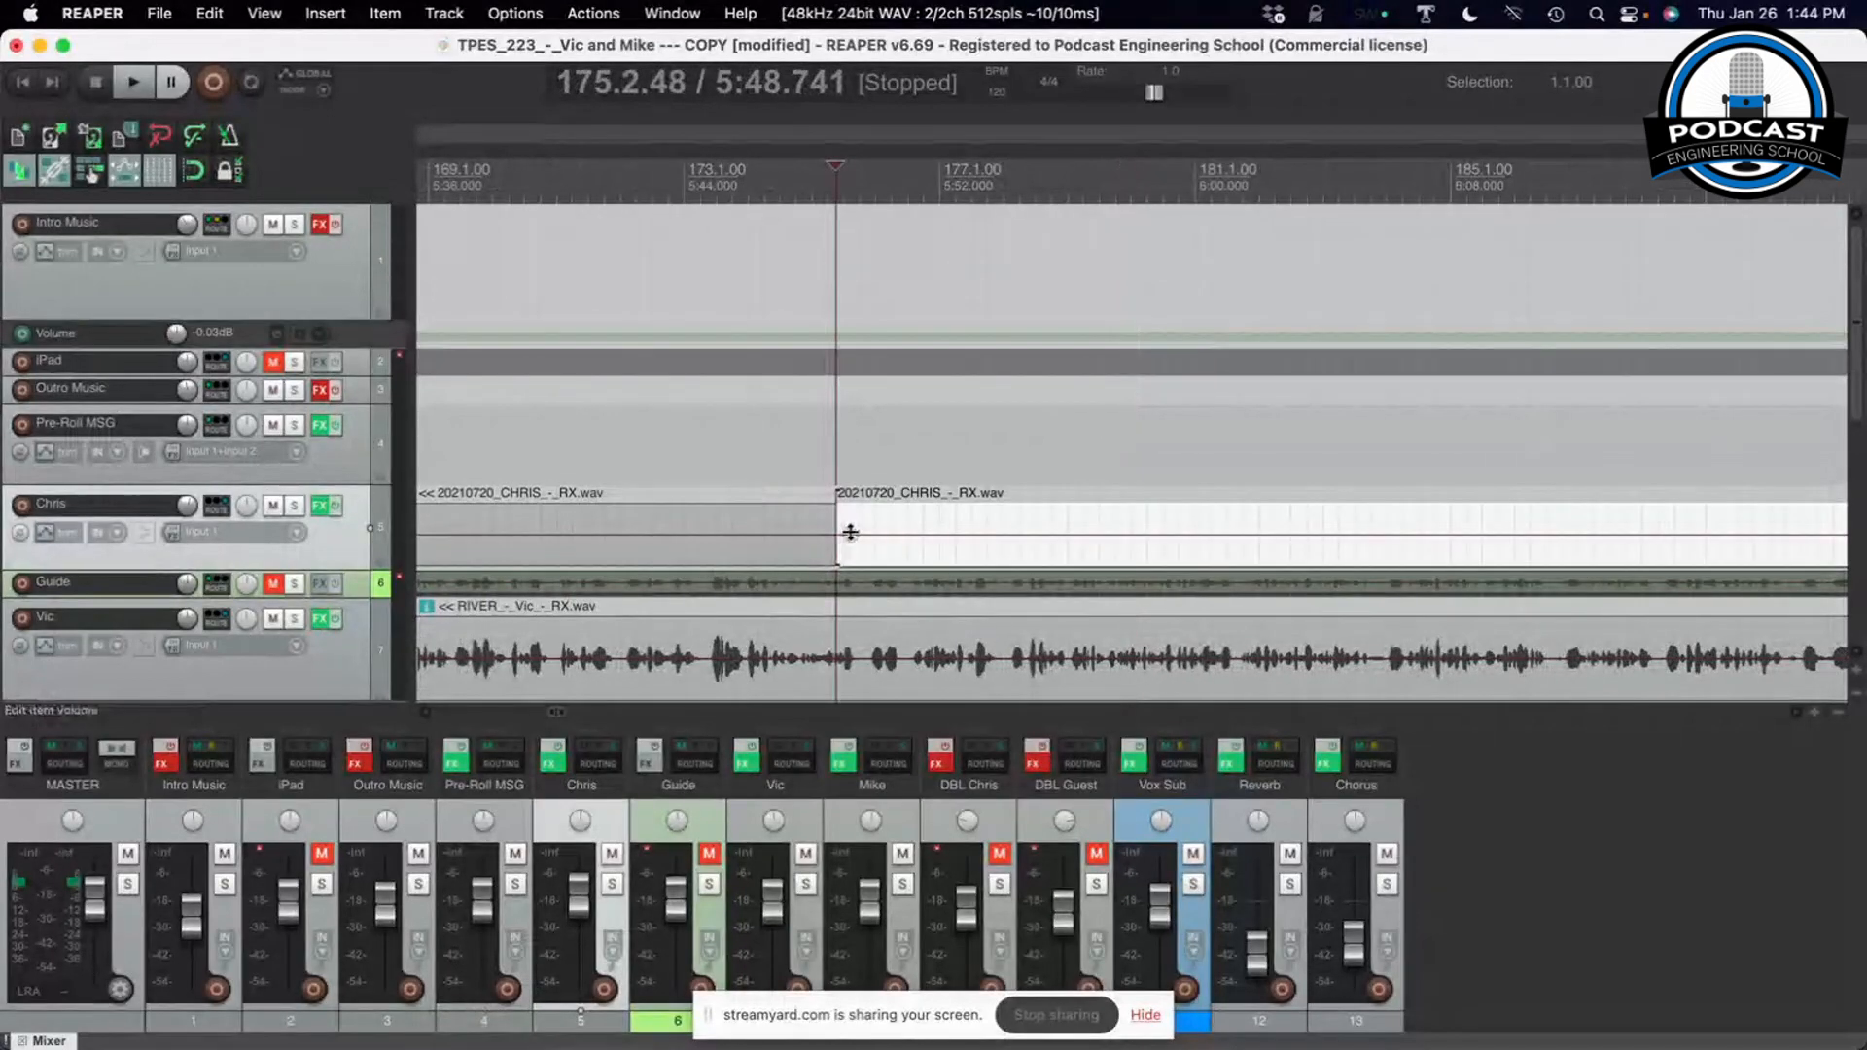
# Split the host's clip again at about 6:01.8 and delete the silent piece between the two splits
pyautogui.click(1253, 525)
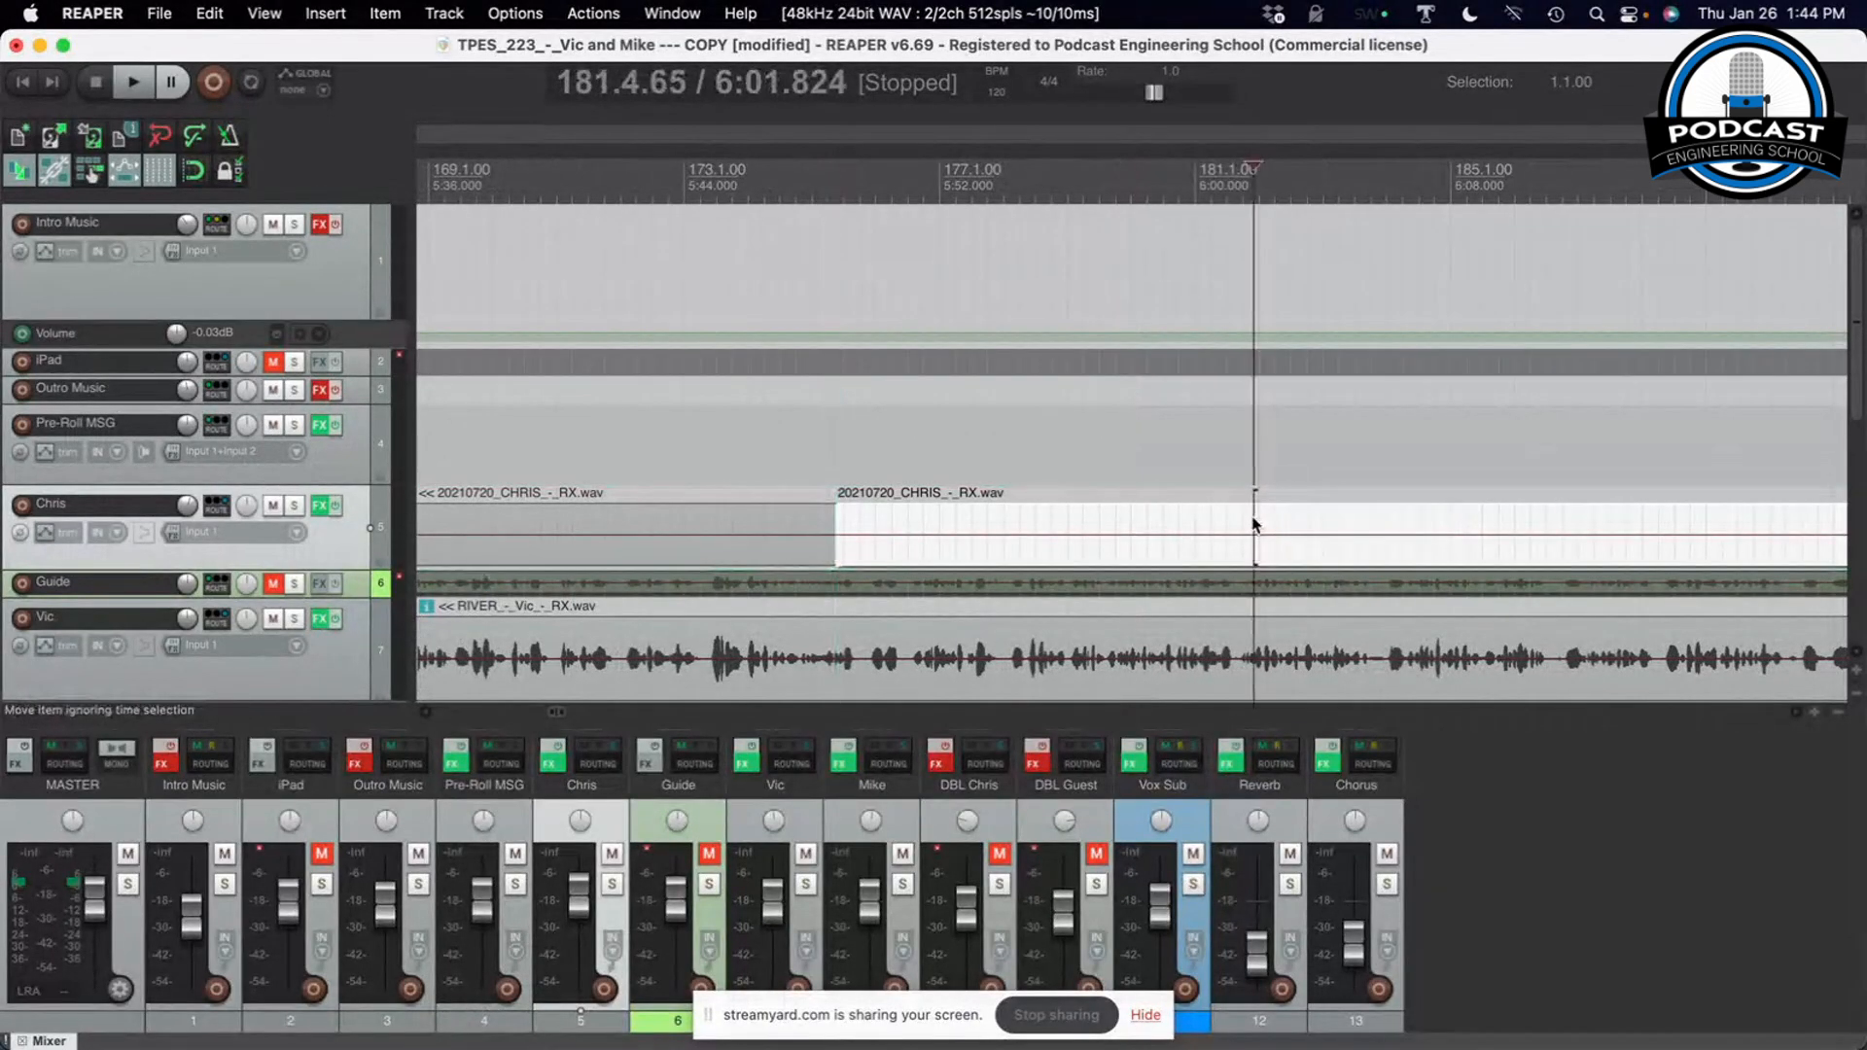
pyautogui.press('s')
pyautogui.click(1163, 518)
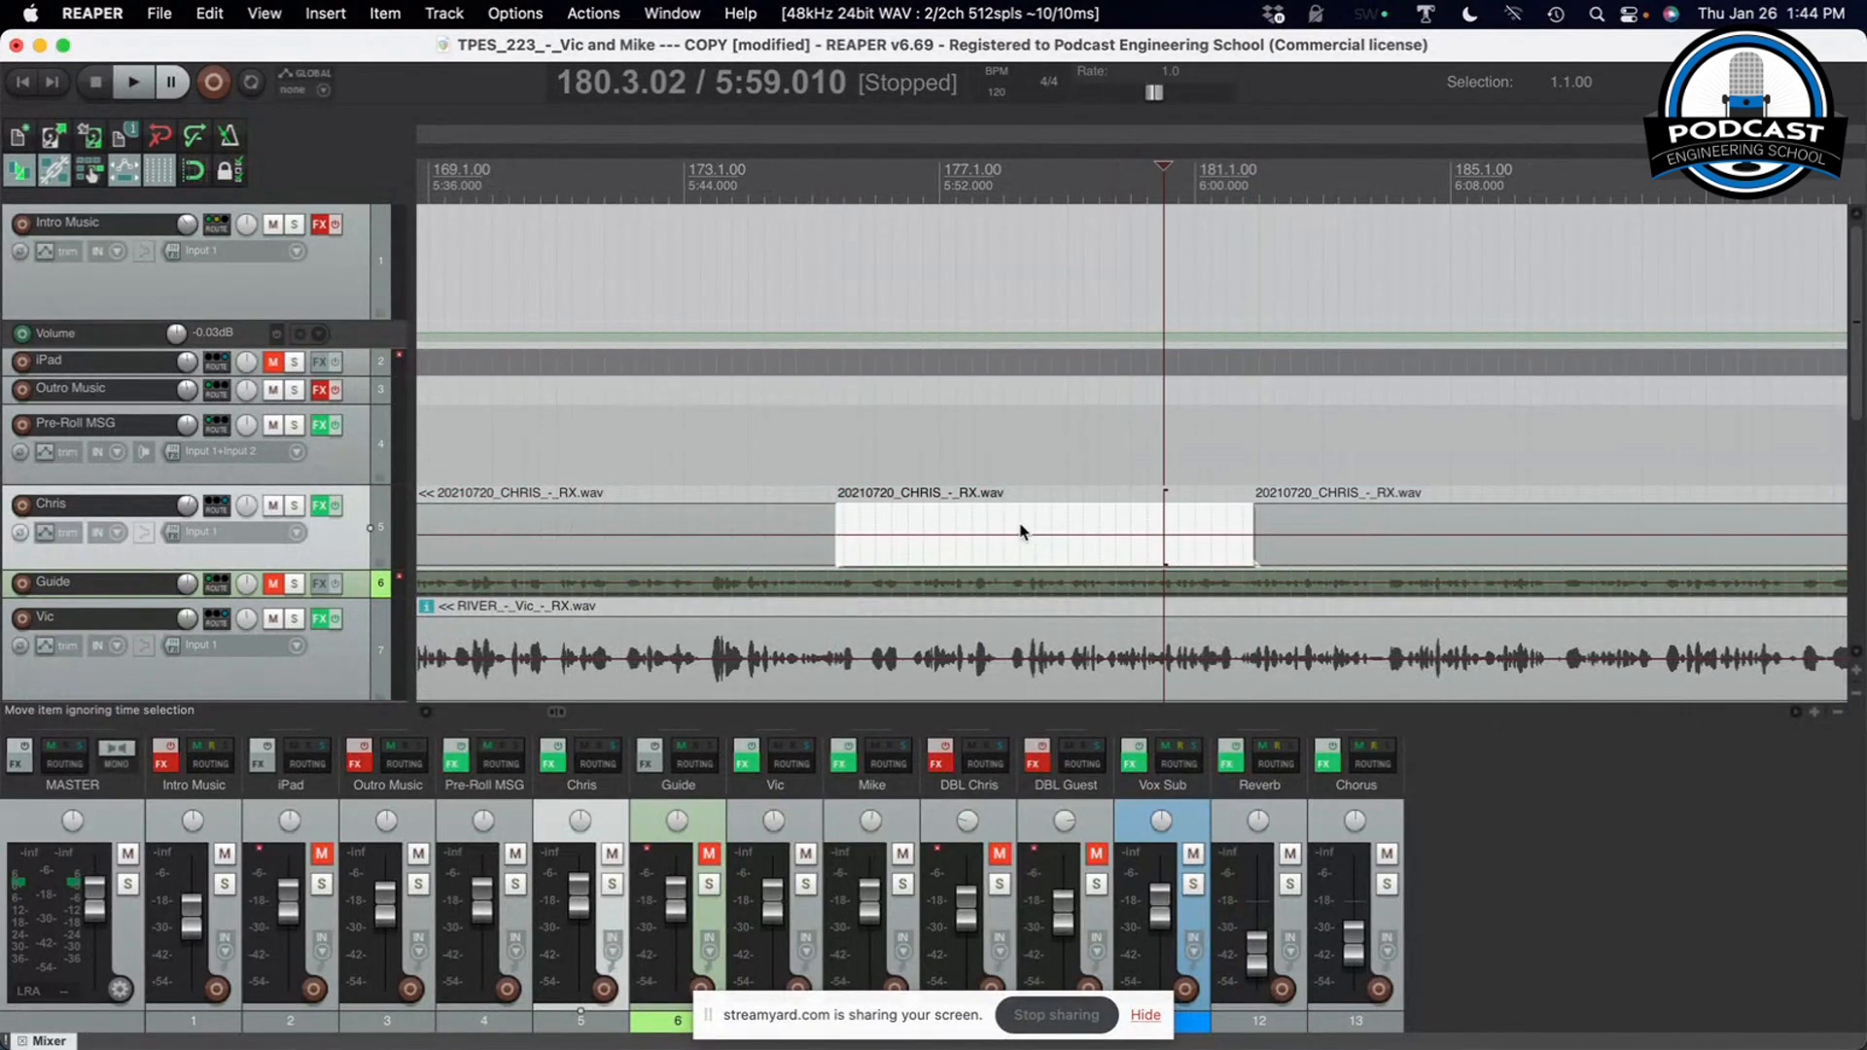
pyautogui.click(1031, 528)
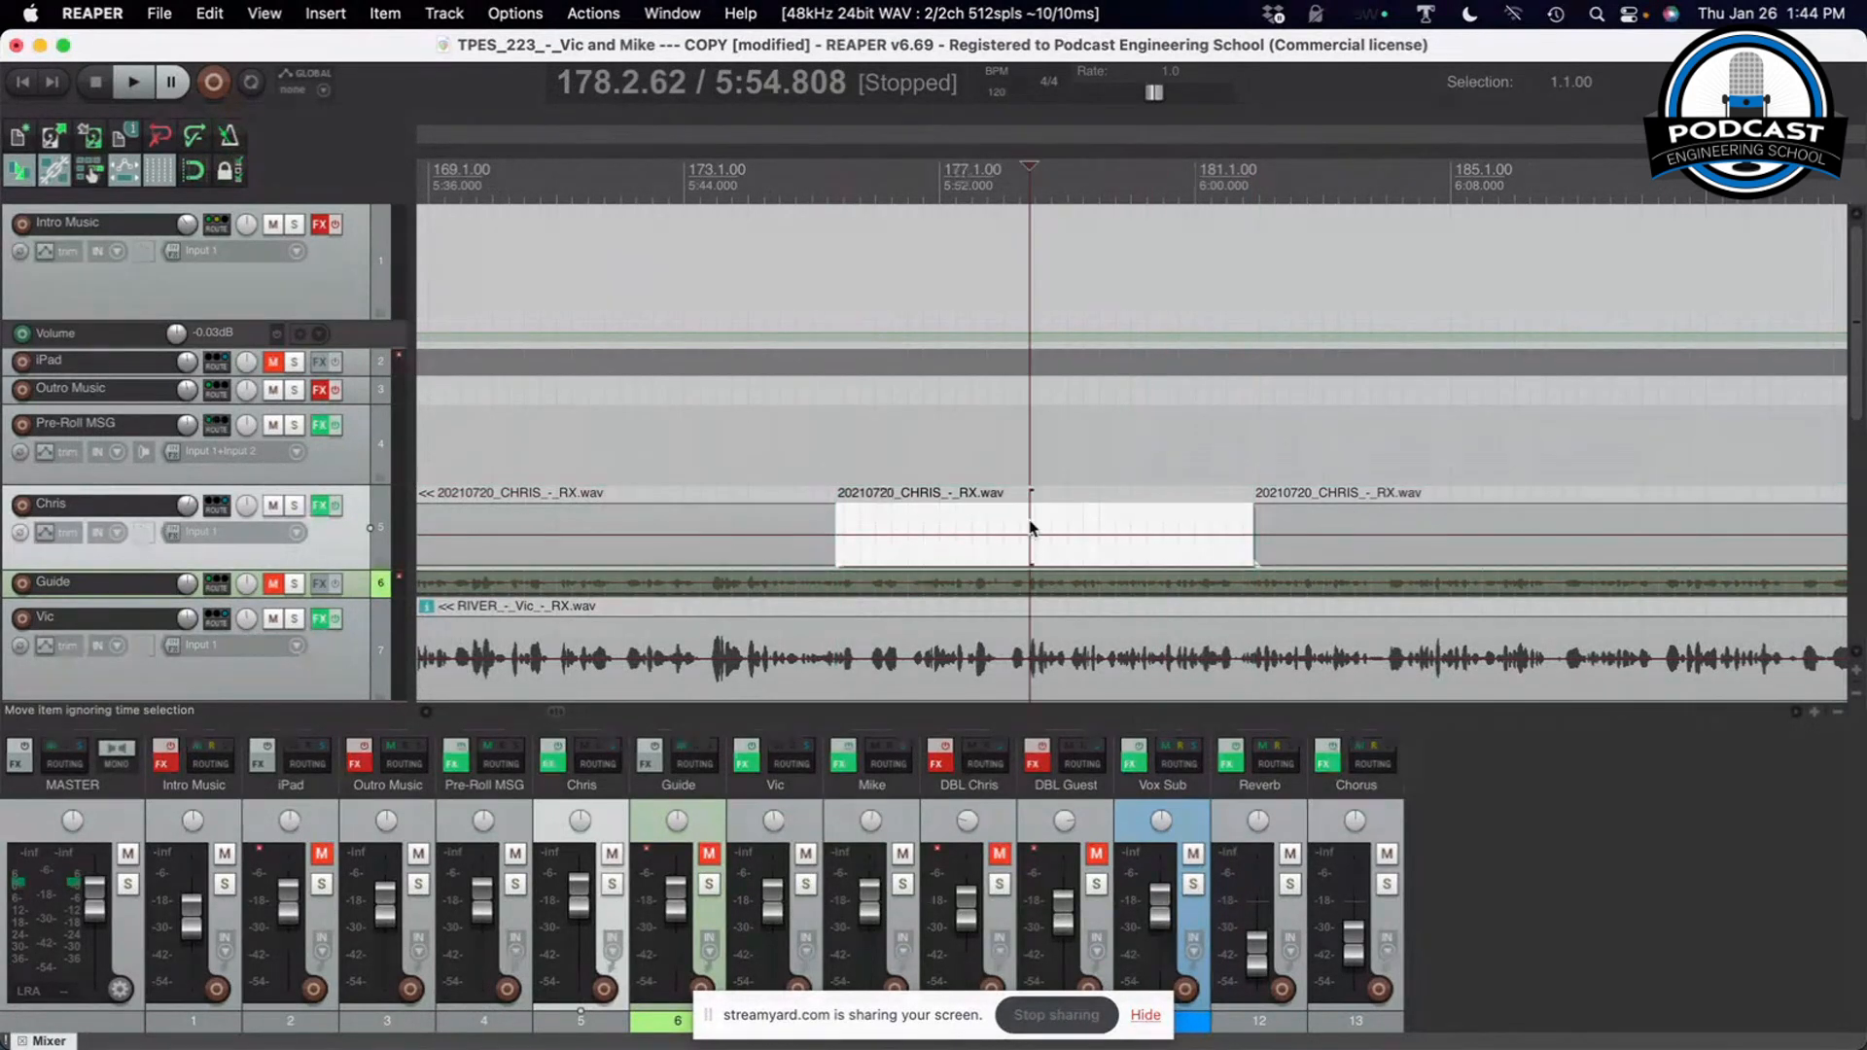
pyautogui.press('Delete')
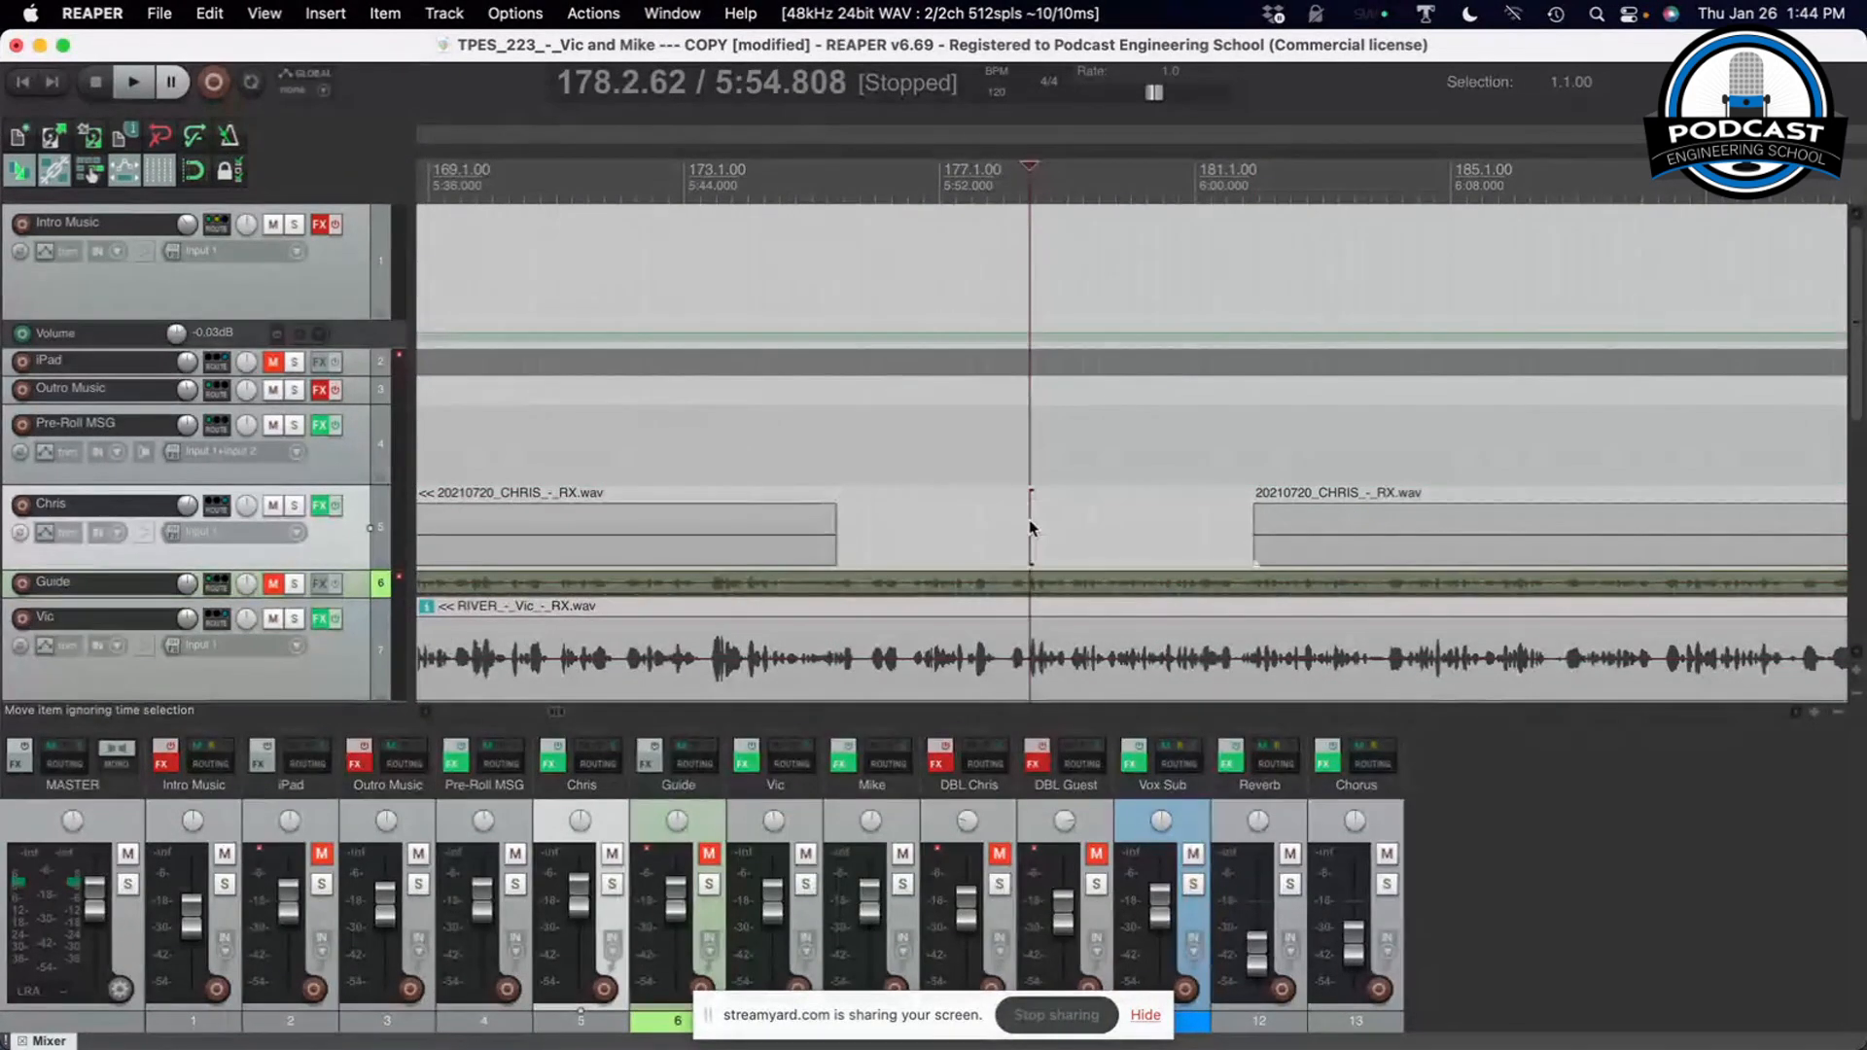
# Fade out the host's clip before the gap, starting at about 5:44.2 and running to the clip's end
pyautogui.click(693, 528)
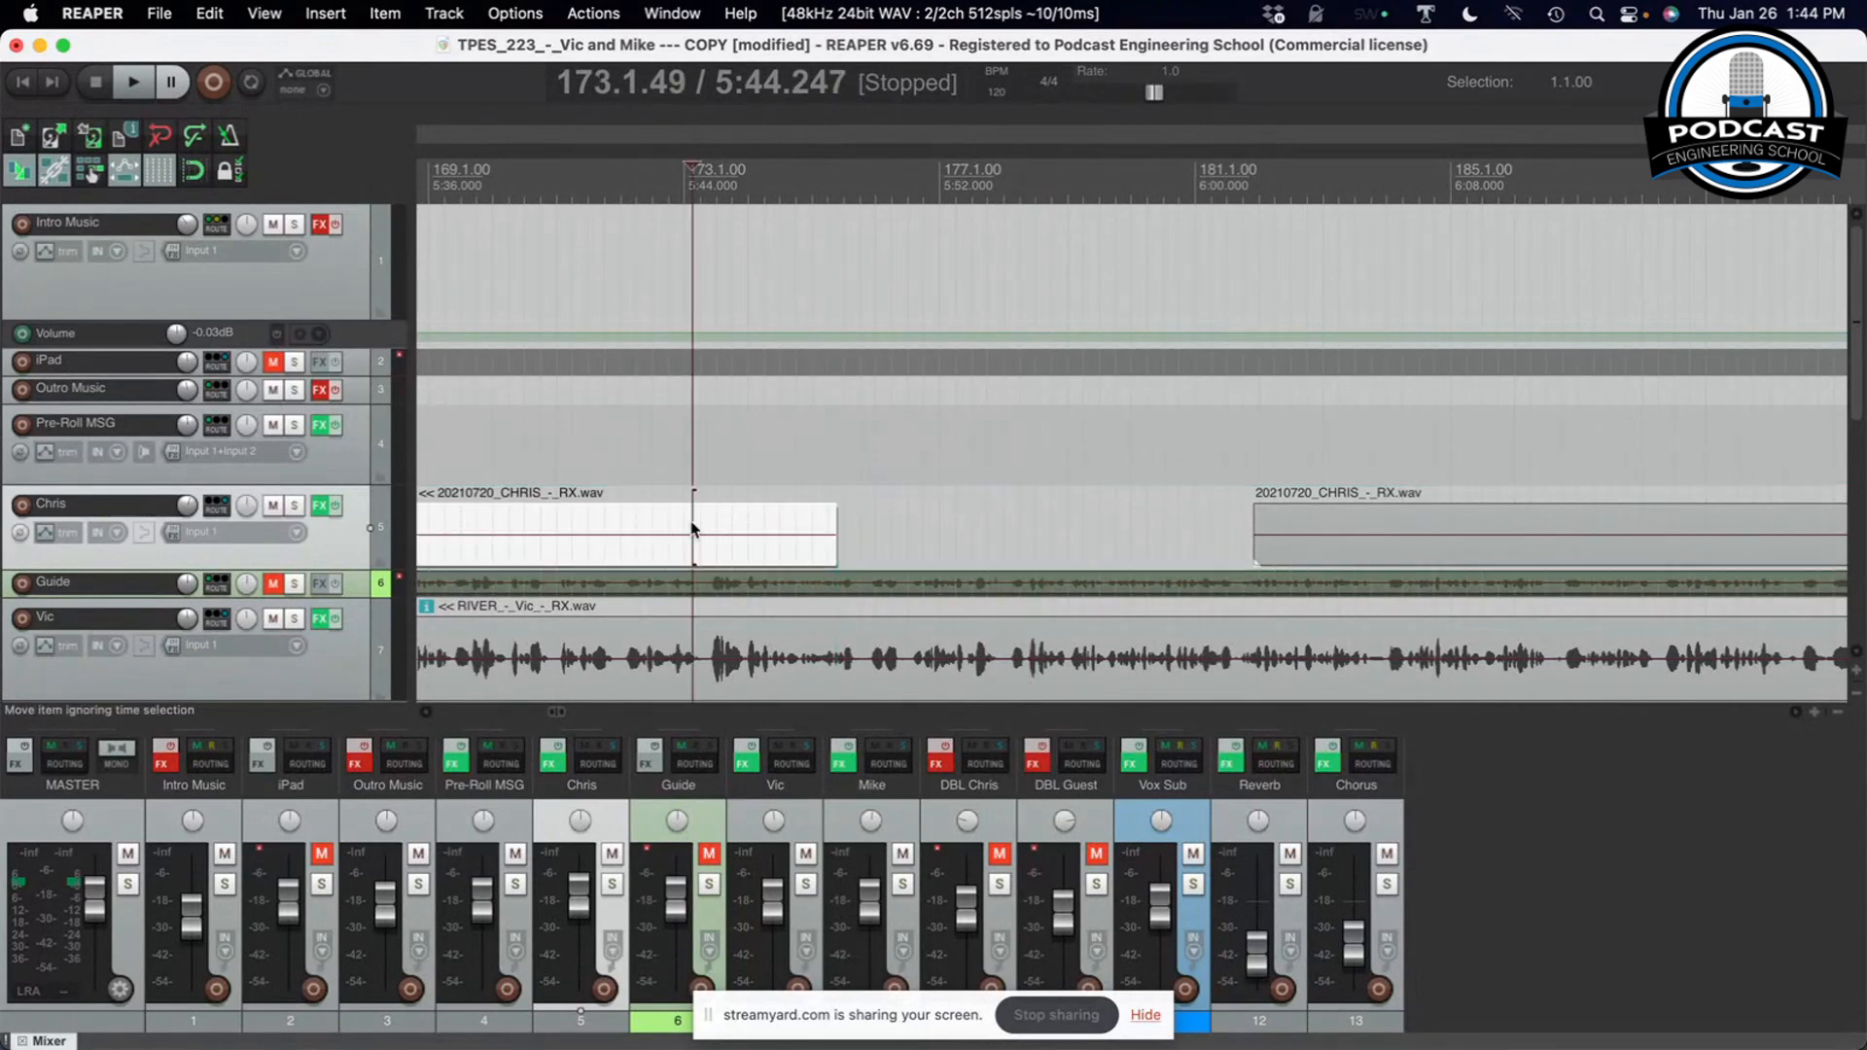
pyautogui.press('d')
pyautogui.press('super+z')
pyautogui.press('g')
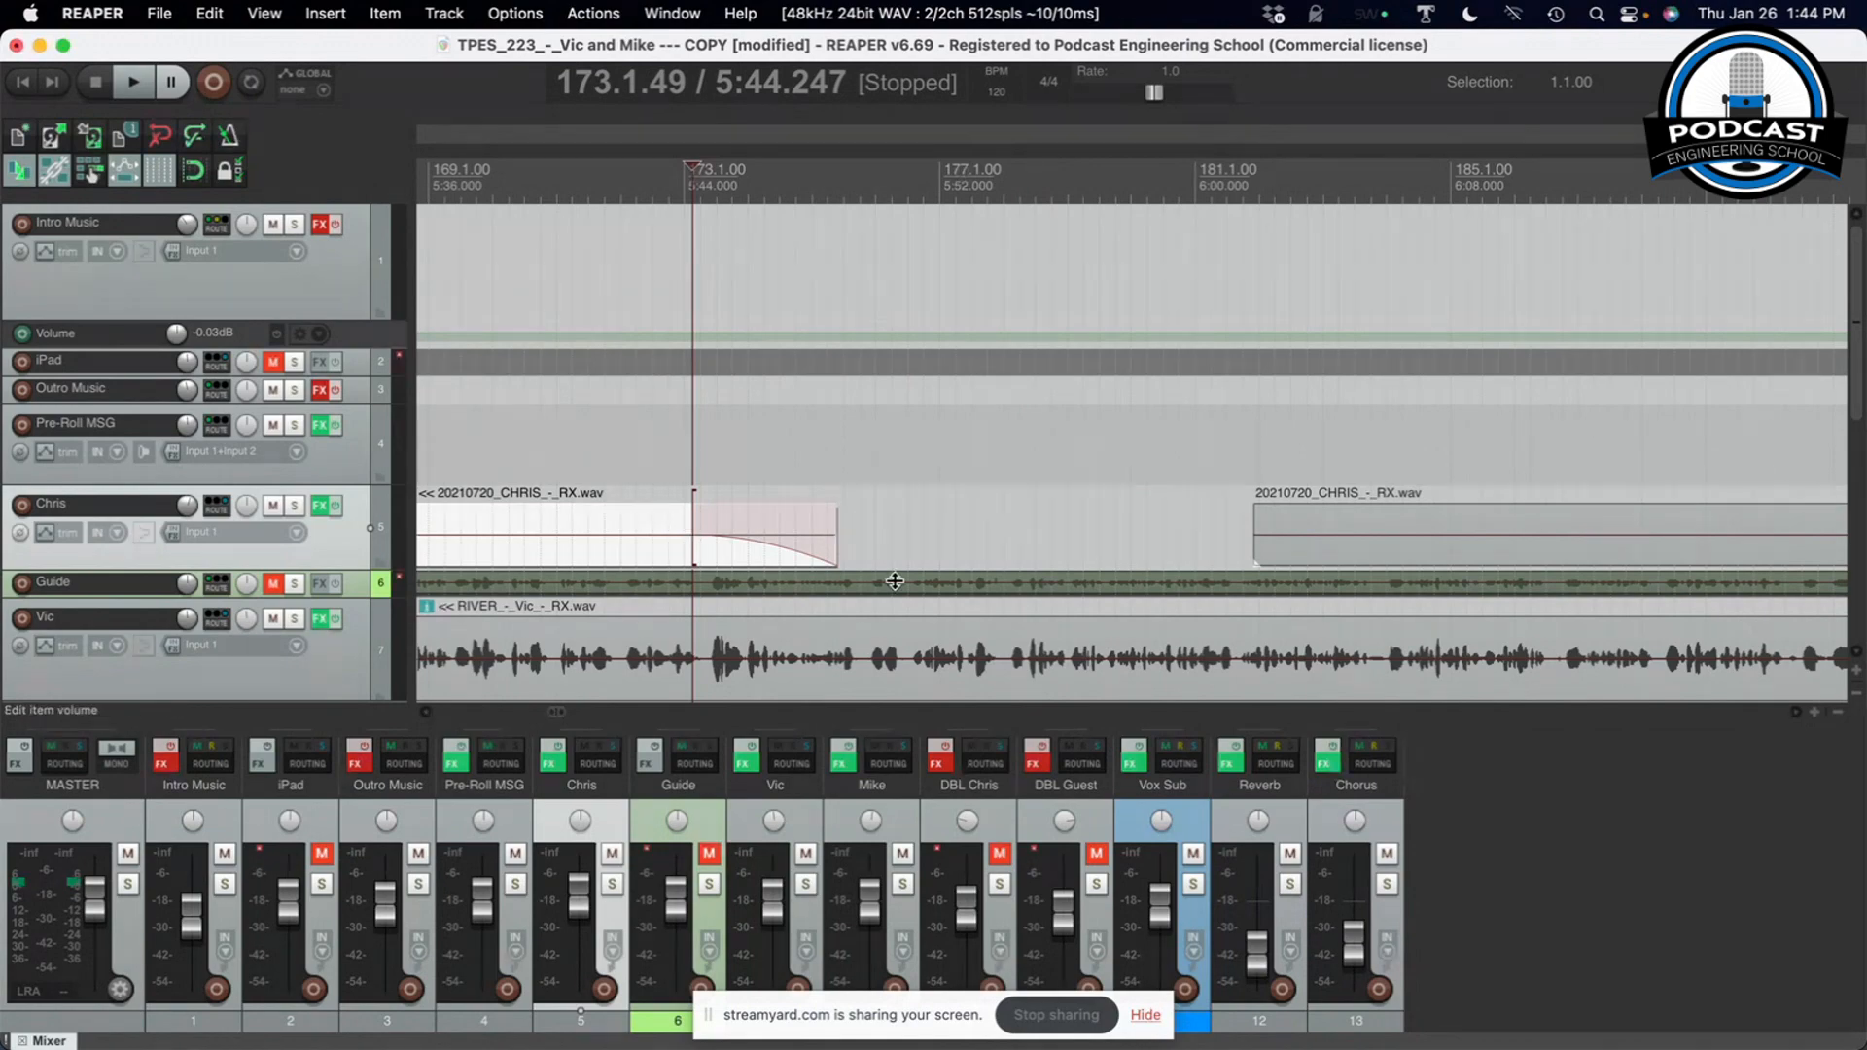
# Split the host's clip at about 5:28, just after the host stops talking, and delete the silent remainder up to the gap
pyautogui.scroll(-5, 876, 574)
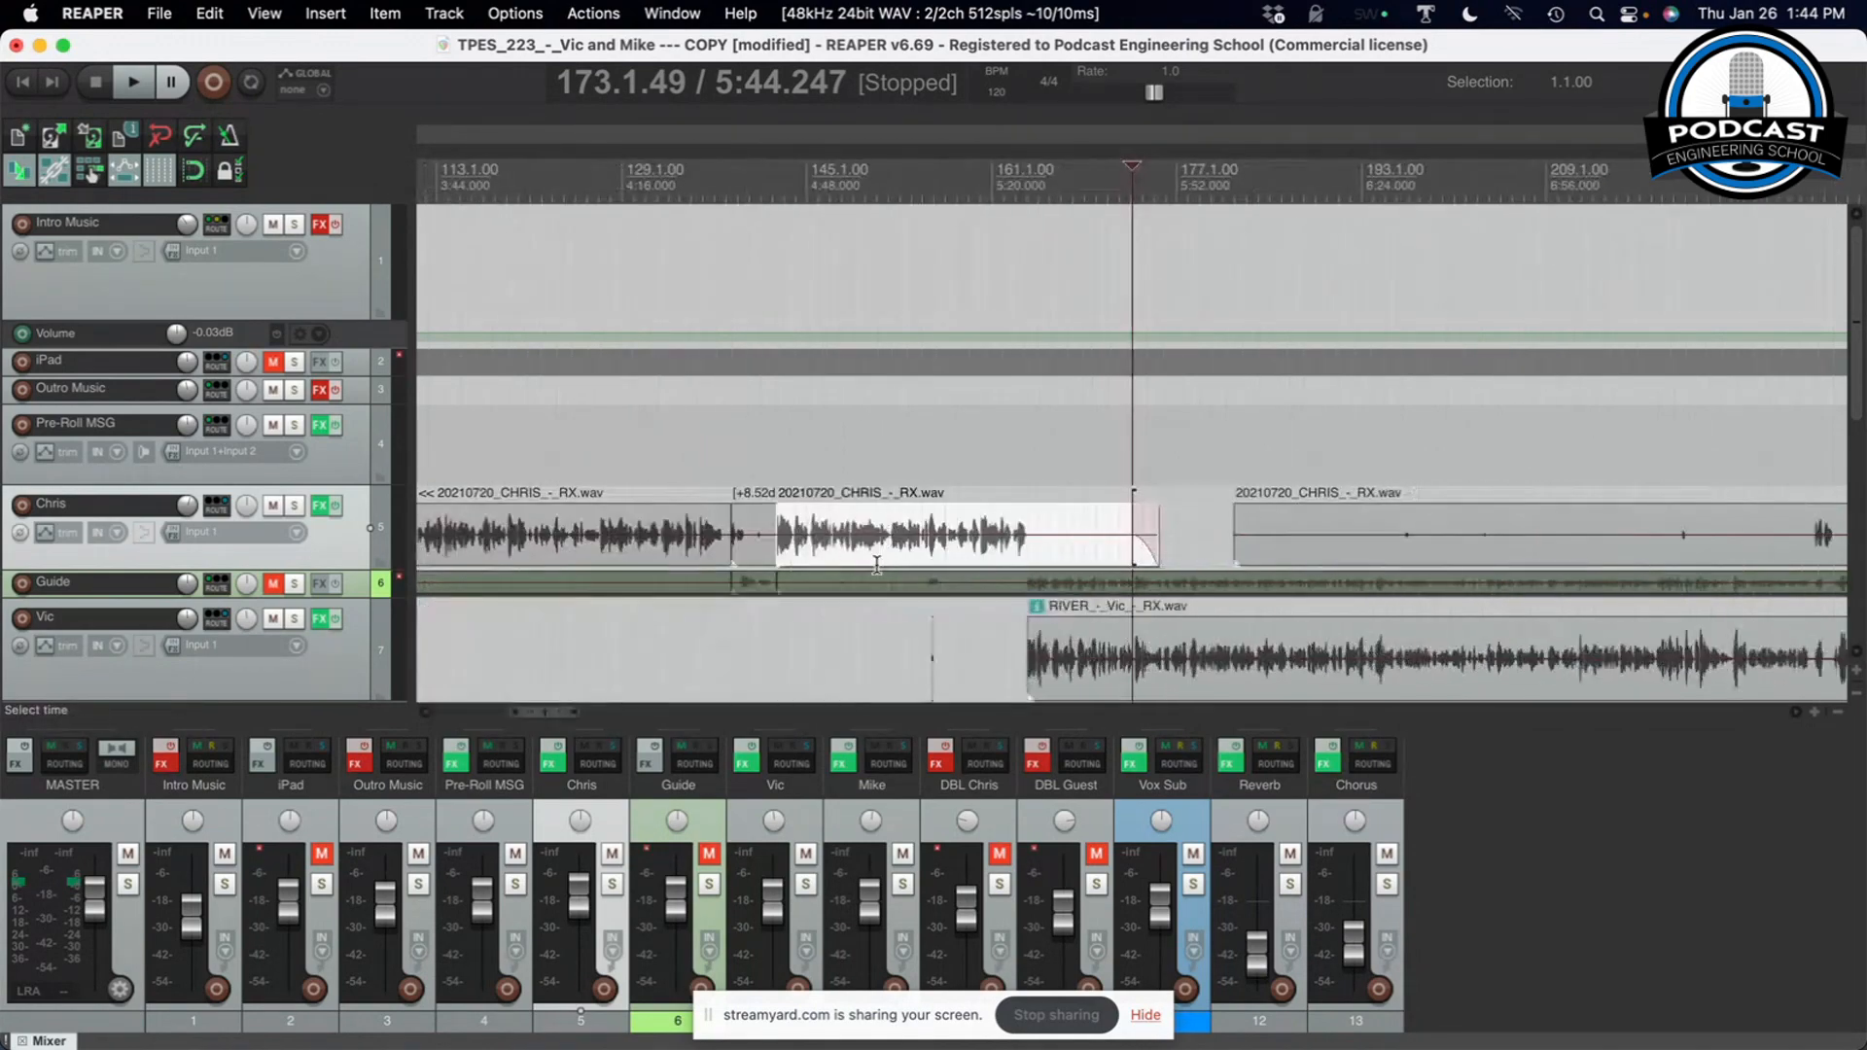
pyautogui.click(880, 553)
pyautogui.scroll(4, 879, 552)
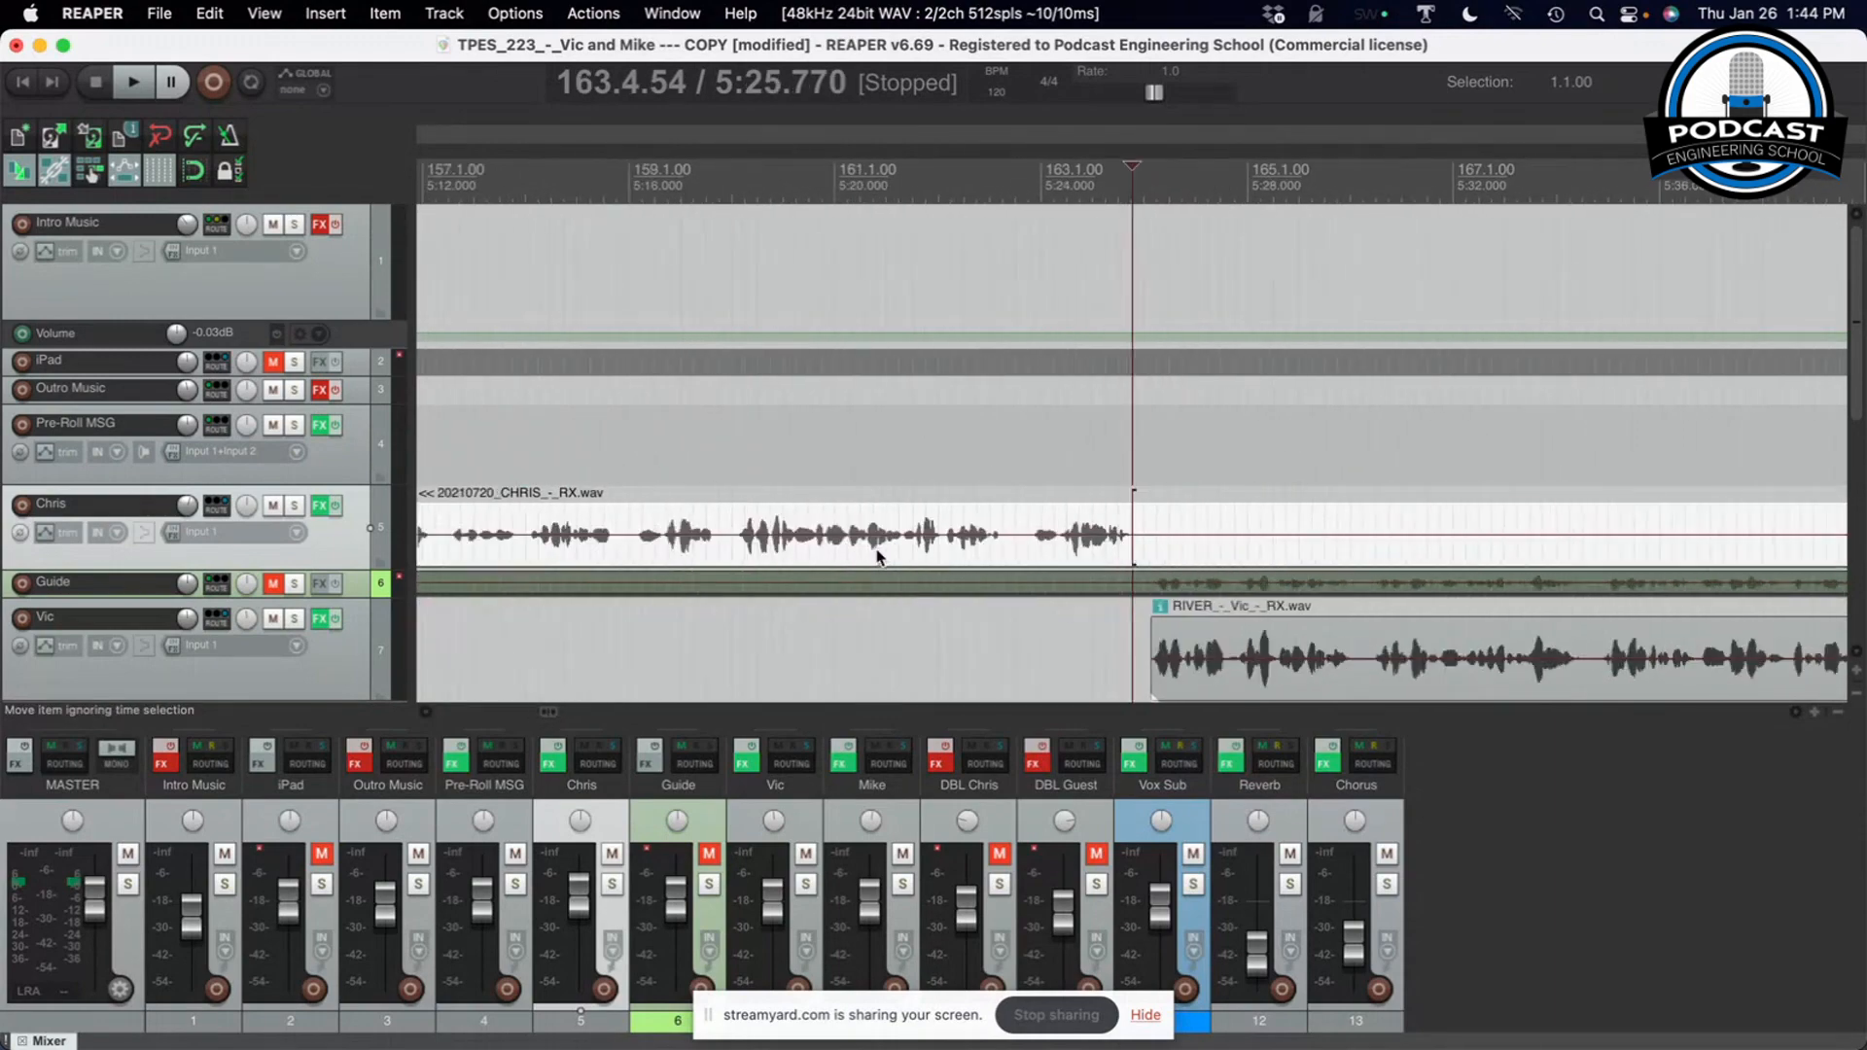
pyautogui.click(1070, 520)
pyautogui.scroll(-1, 1070, 519)
pyautogui.click(1265, 550)
pyautogui.click(1262, 547)
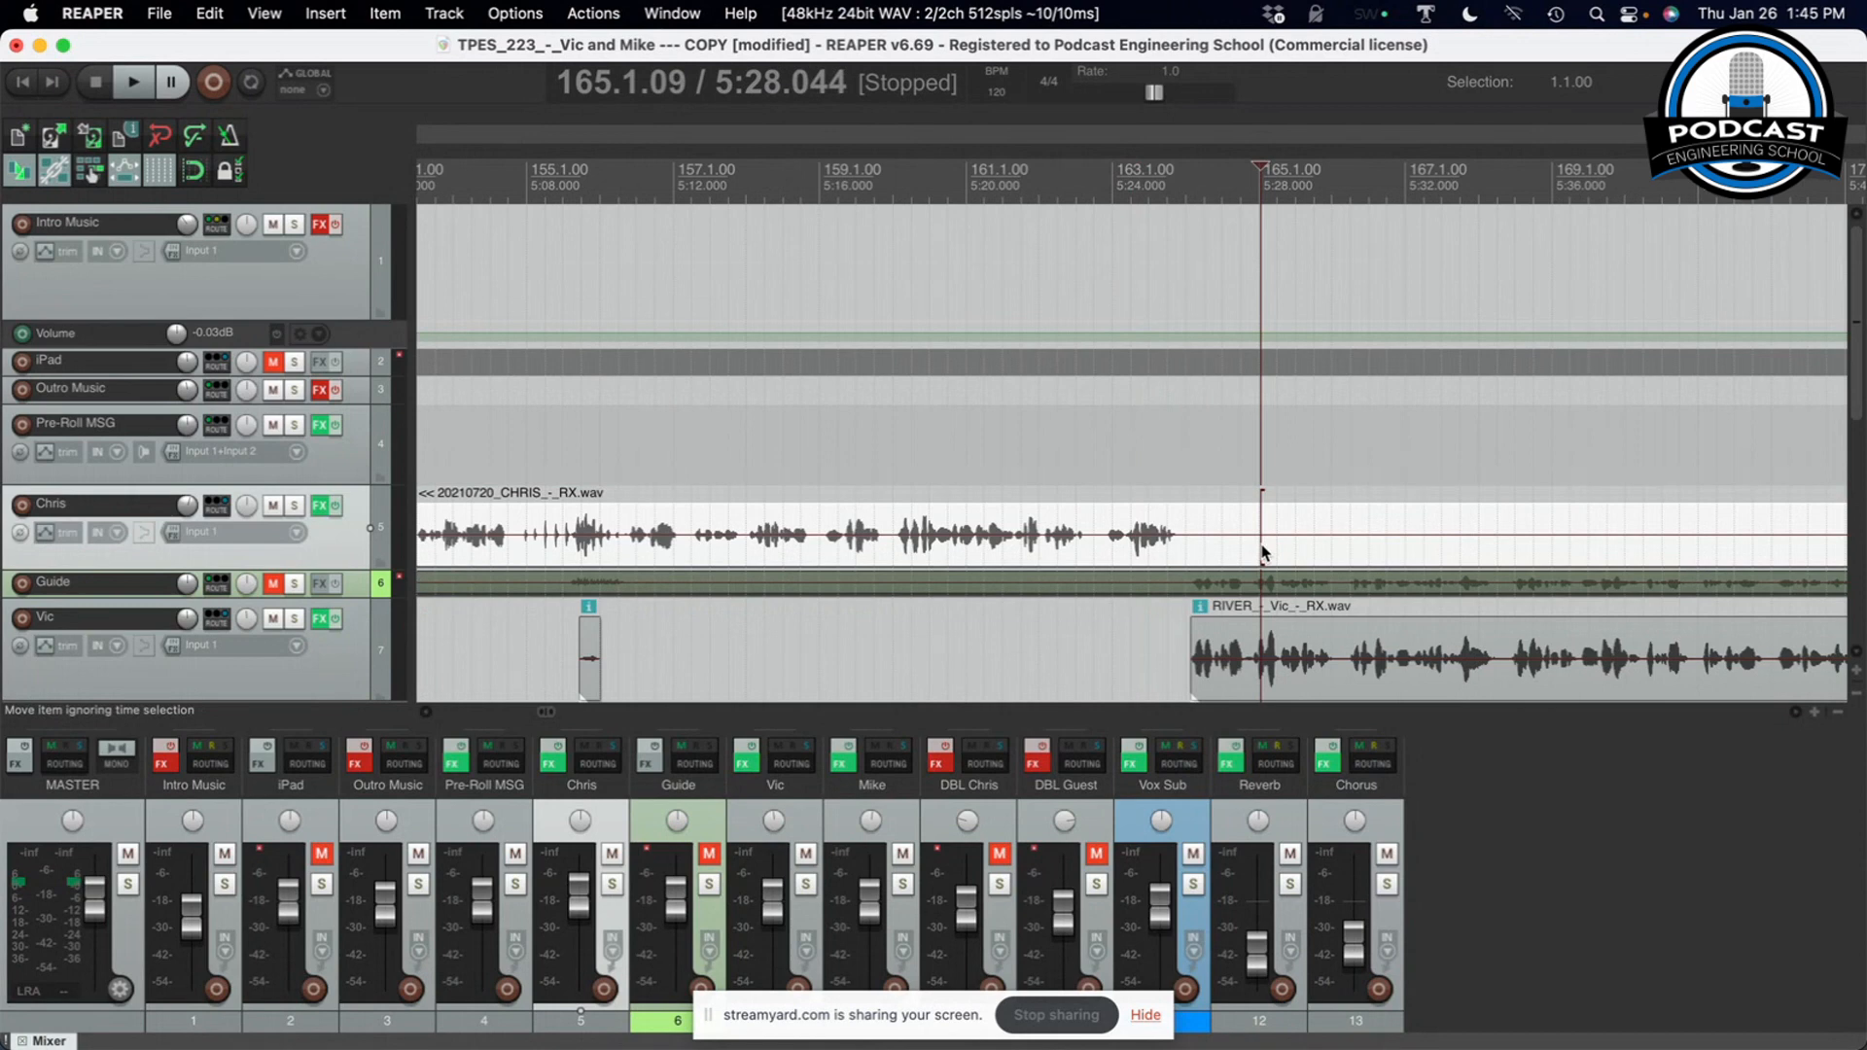
pyautogui.press('s')
pyautogui.scroll(-3, 1361, 549)
pyautogui.press('Delete')
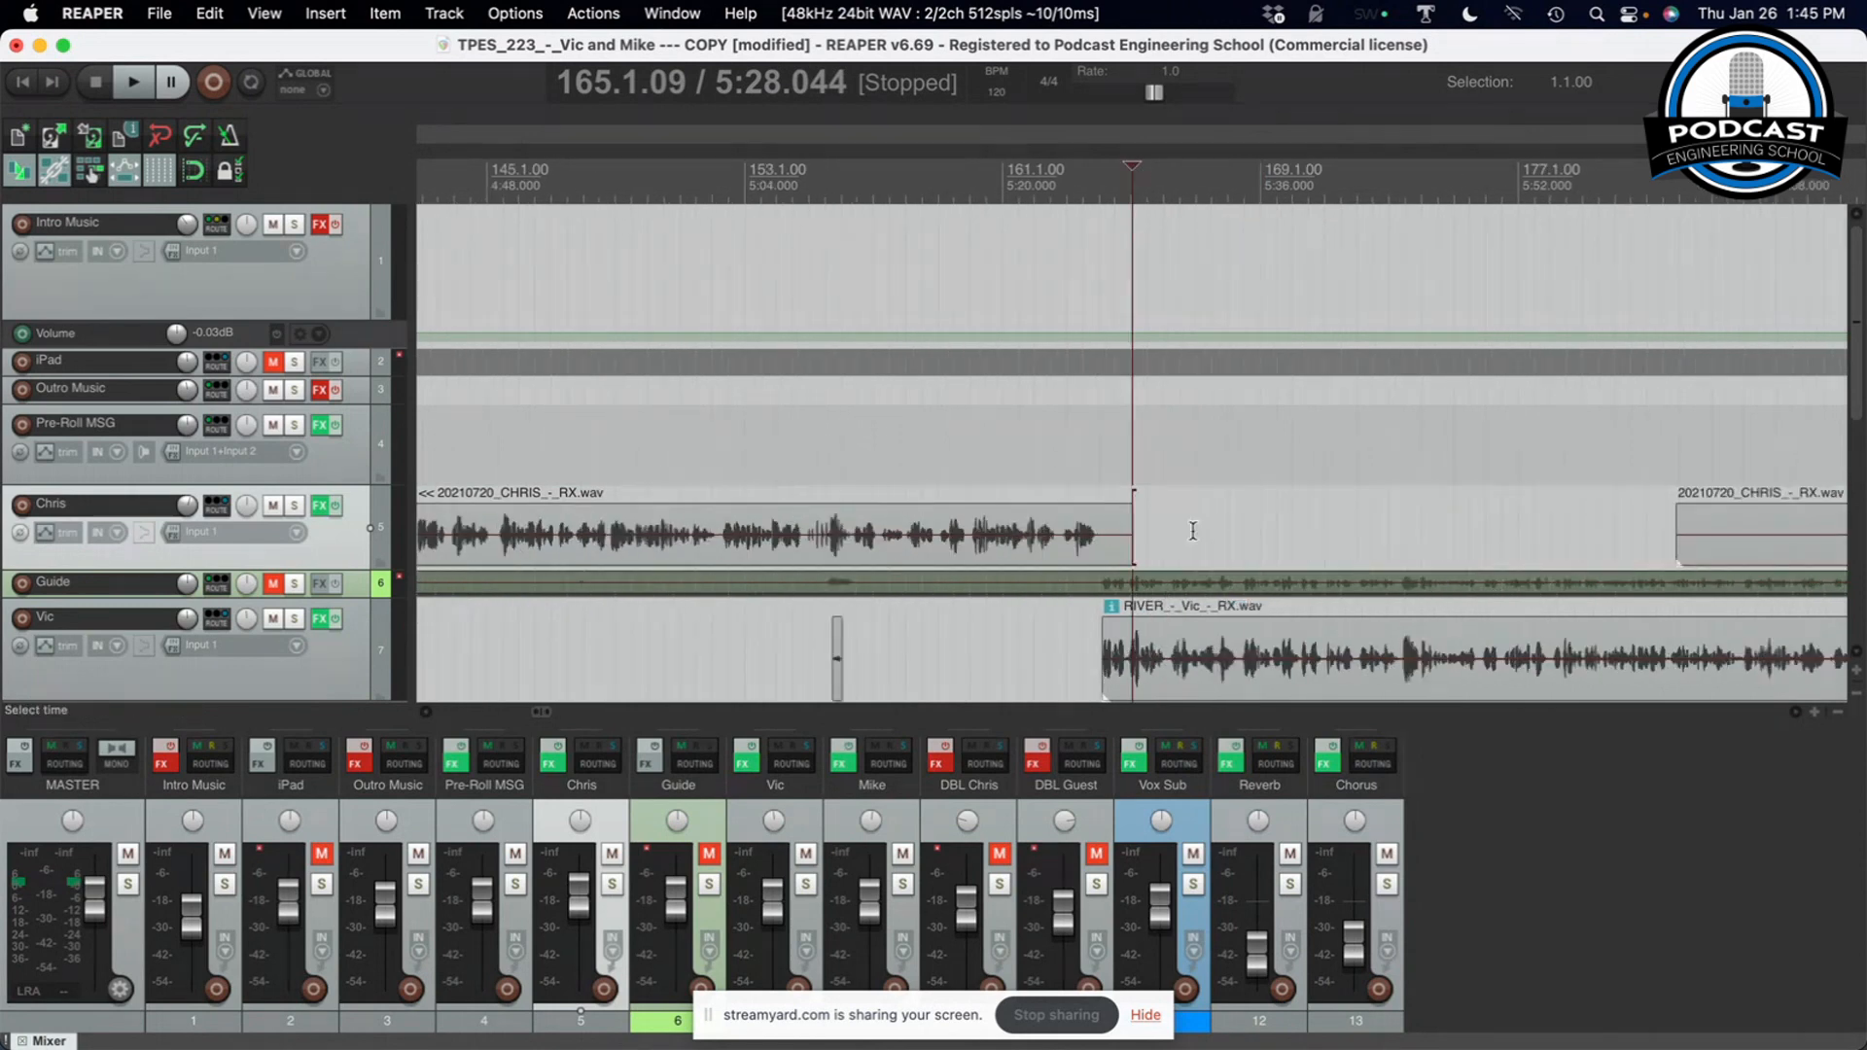
# Fade out the end of the host's clip from about 5:26.1, just before the guest's clip begins
pyautogui.scroll(8, 1193, 530)
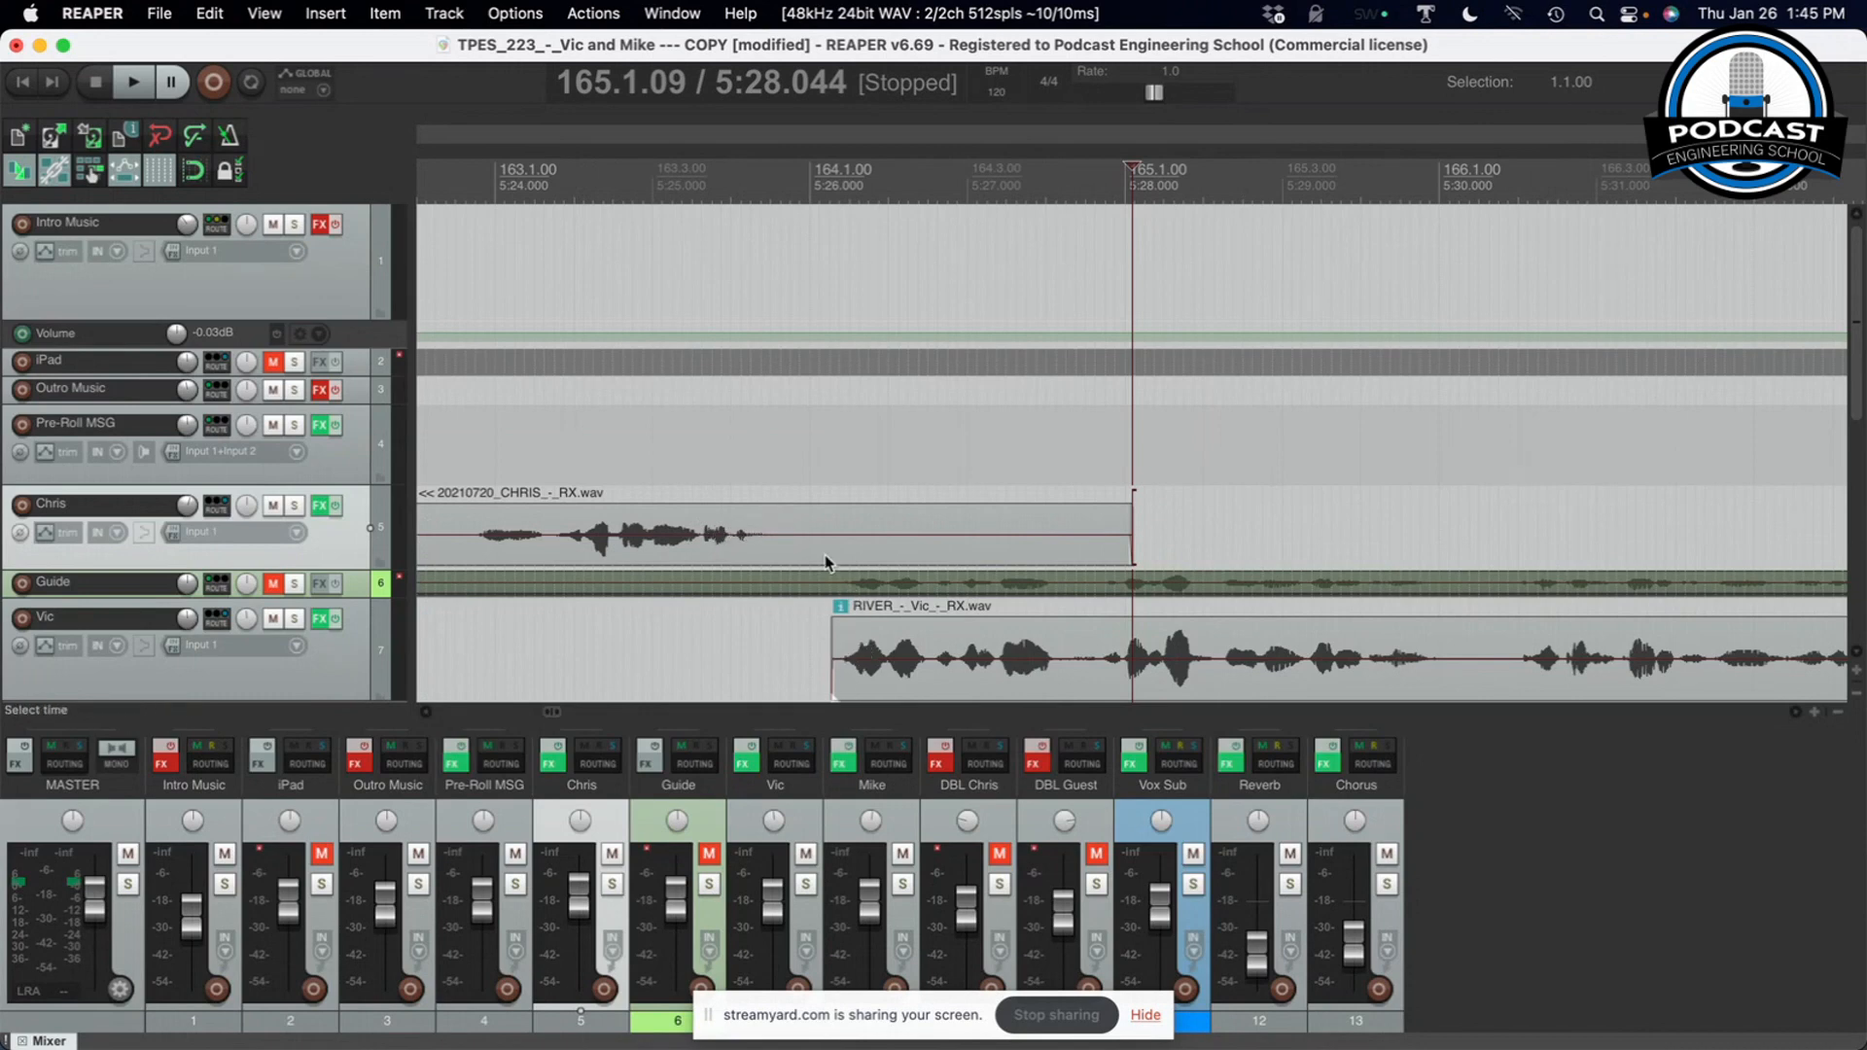
pyautogui.click(825, 526)
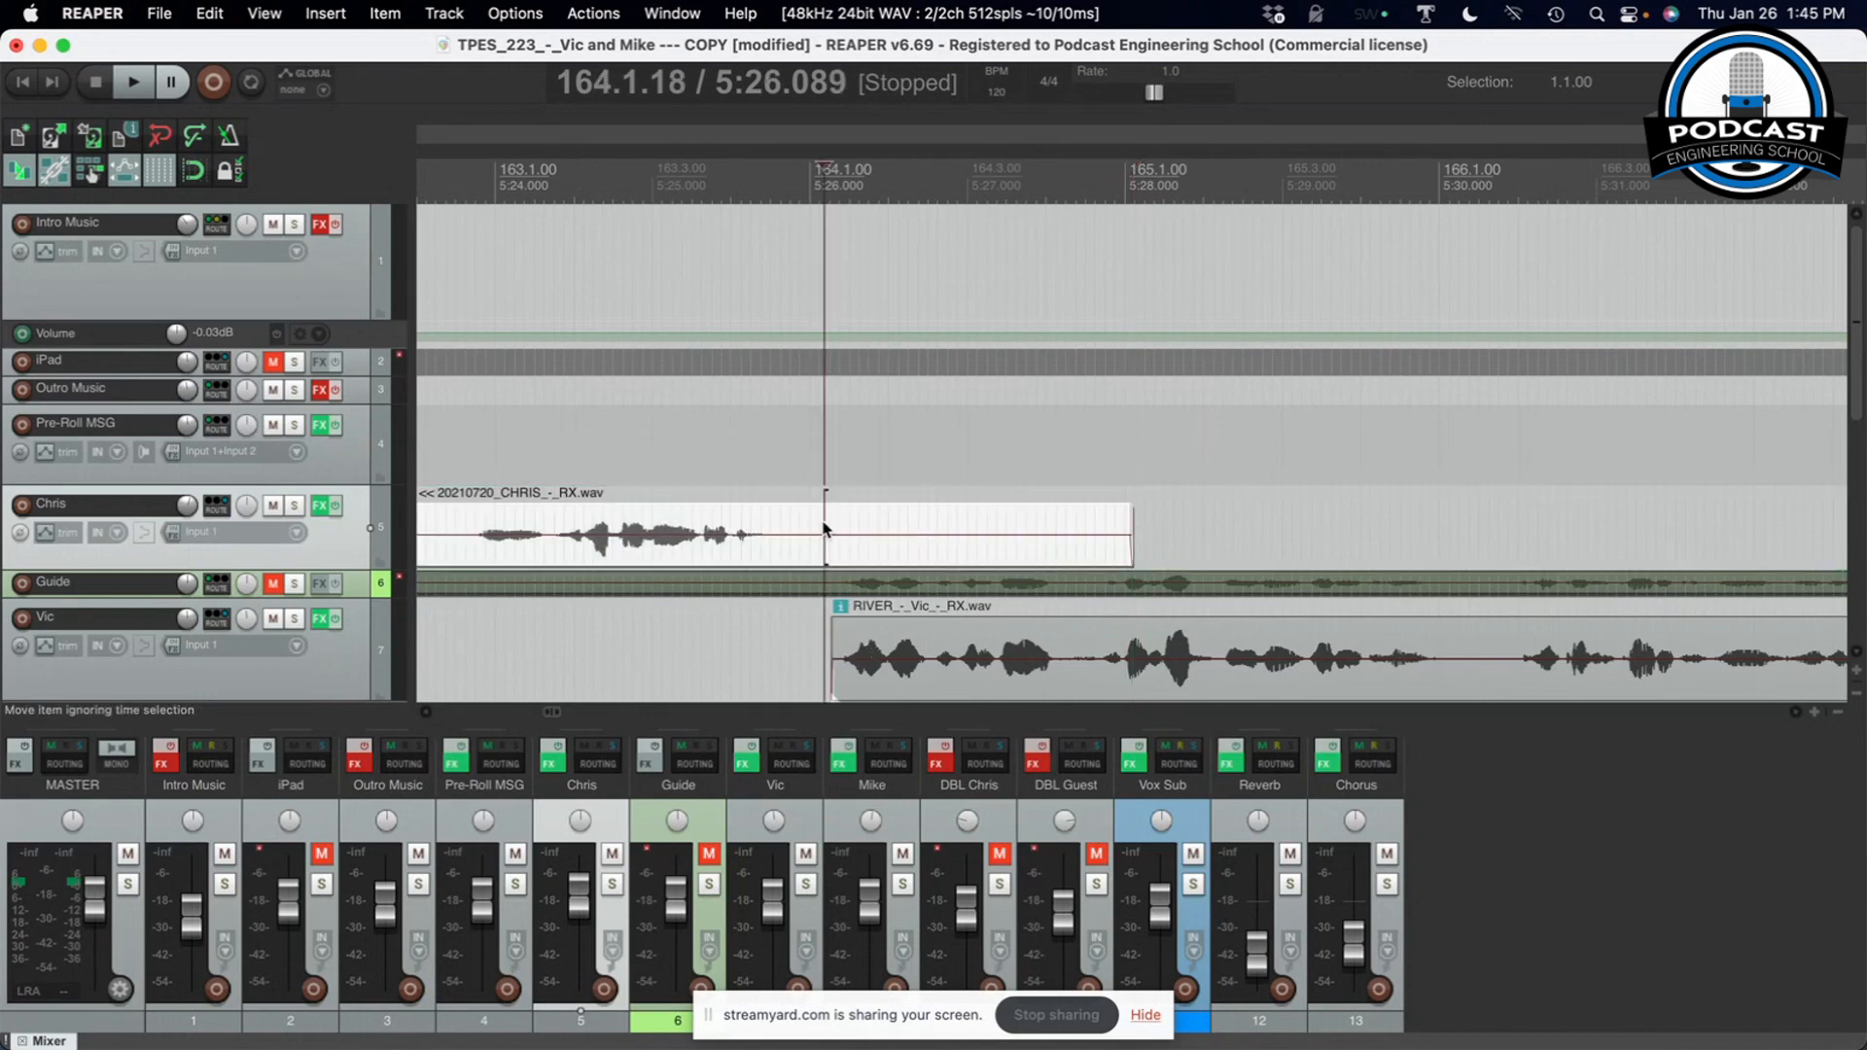
pyautogui.press('g')
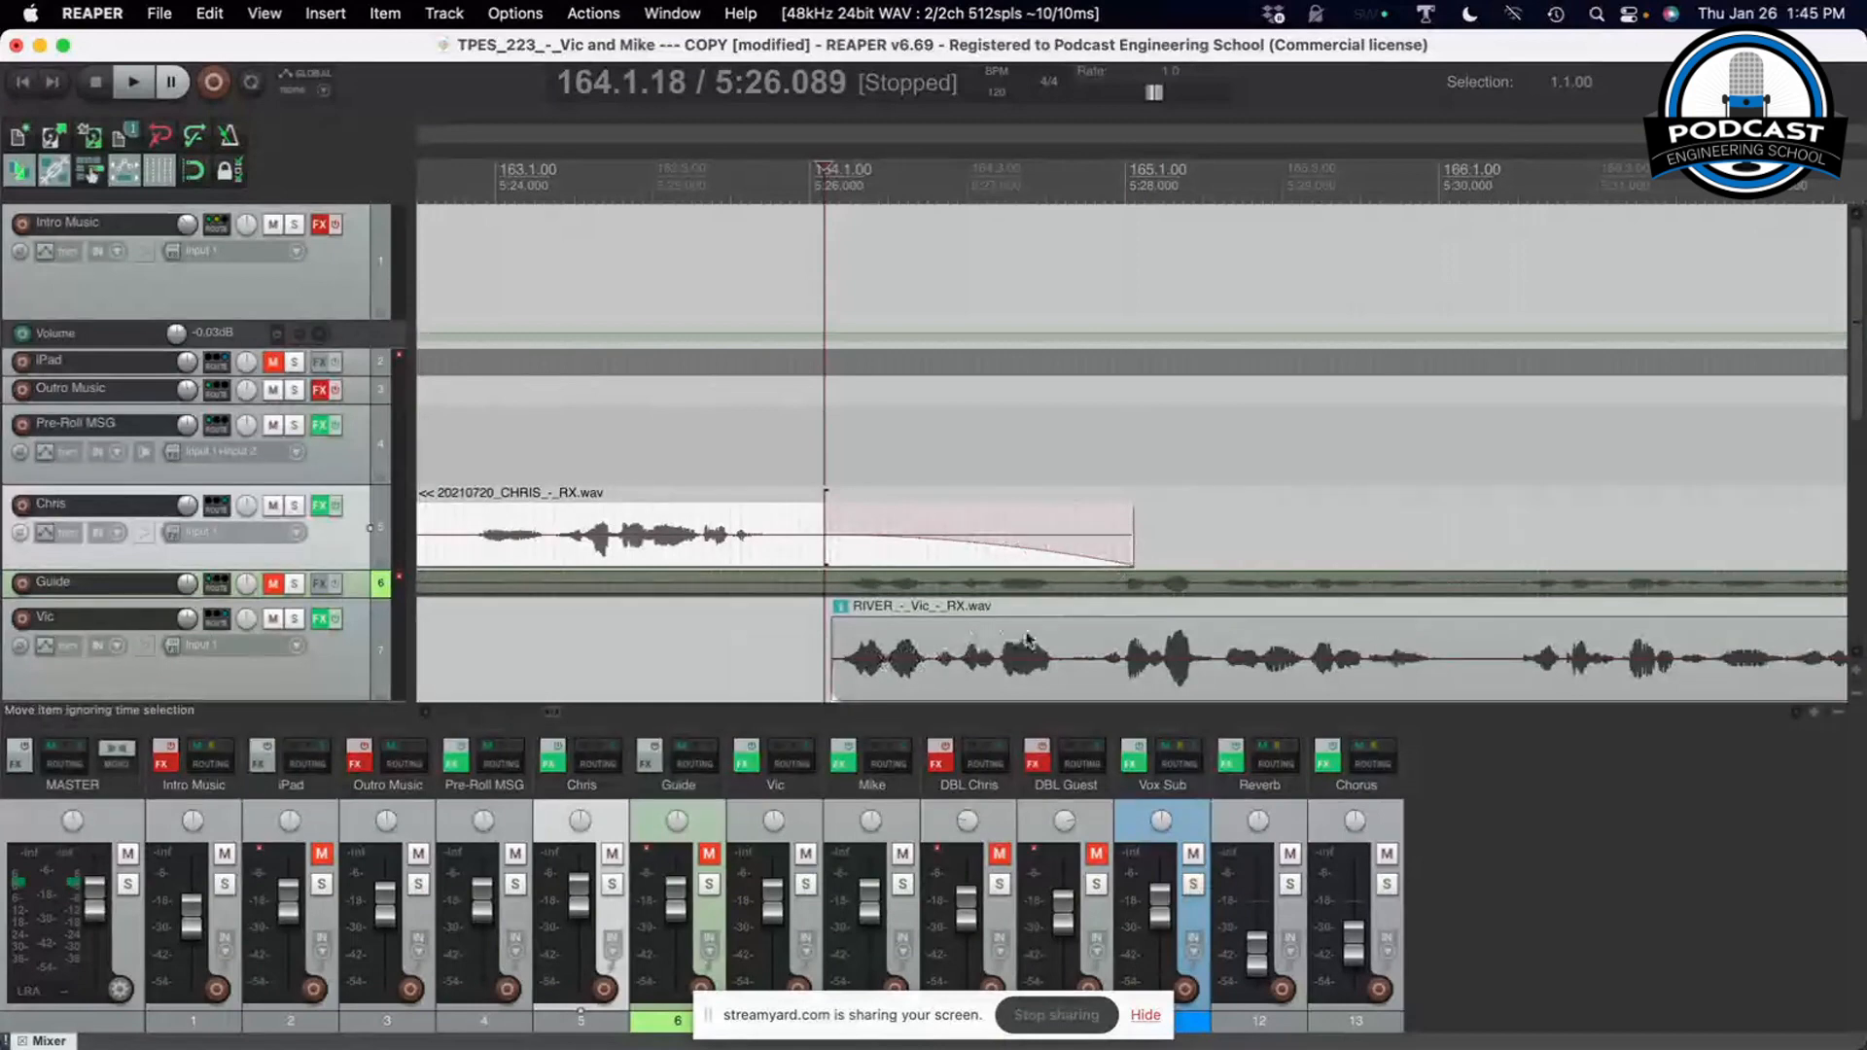
# Split the host's next clip just before 6:31, ahead of the short sound, and delete the silent piece before it
pyautogui.scroll(-4, 1261, 622)
pyautogui.scroll(-5, 1256, 630)
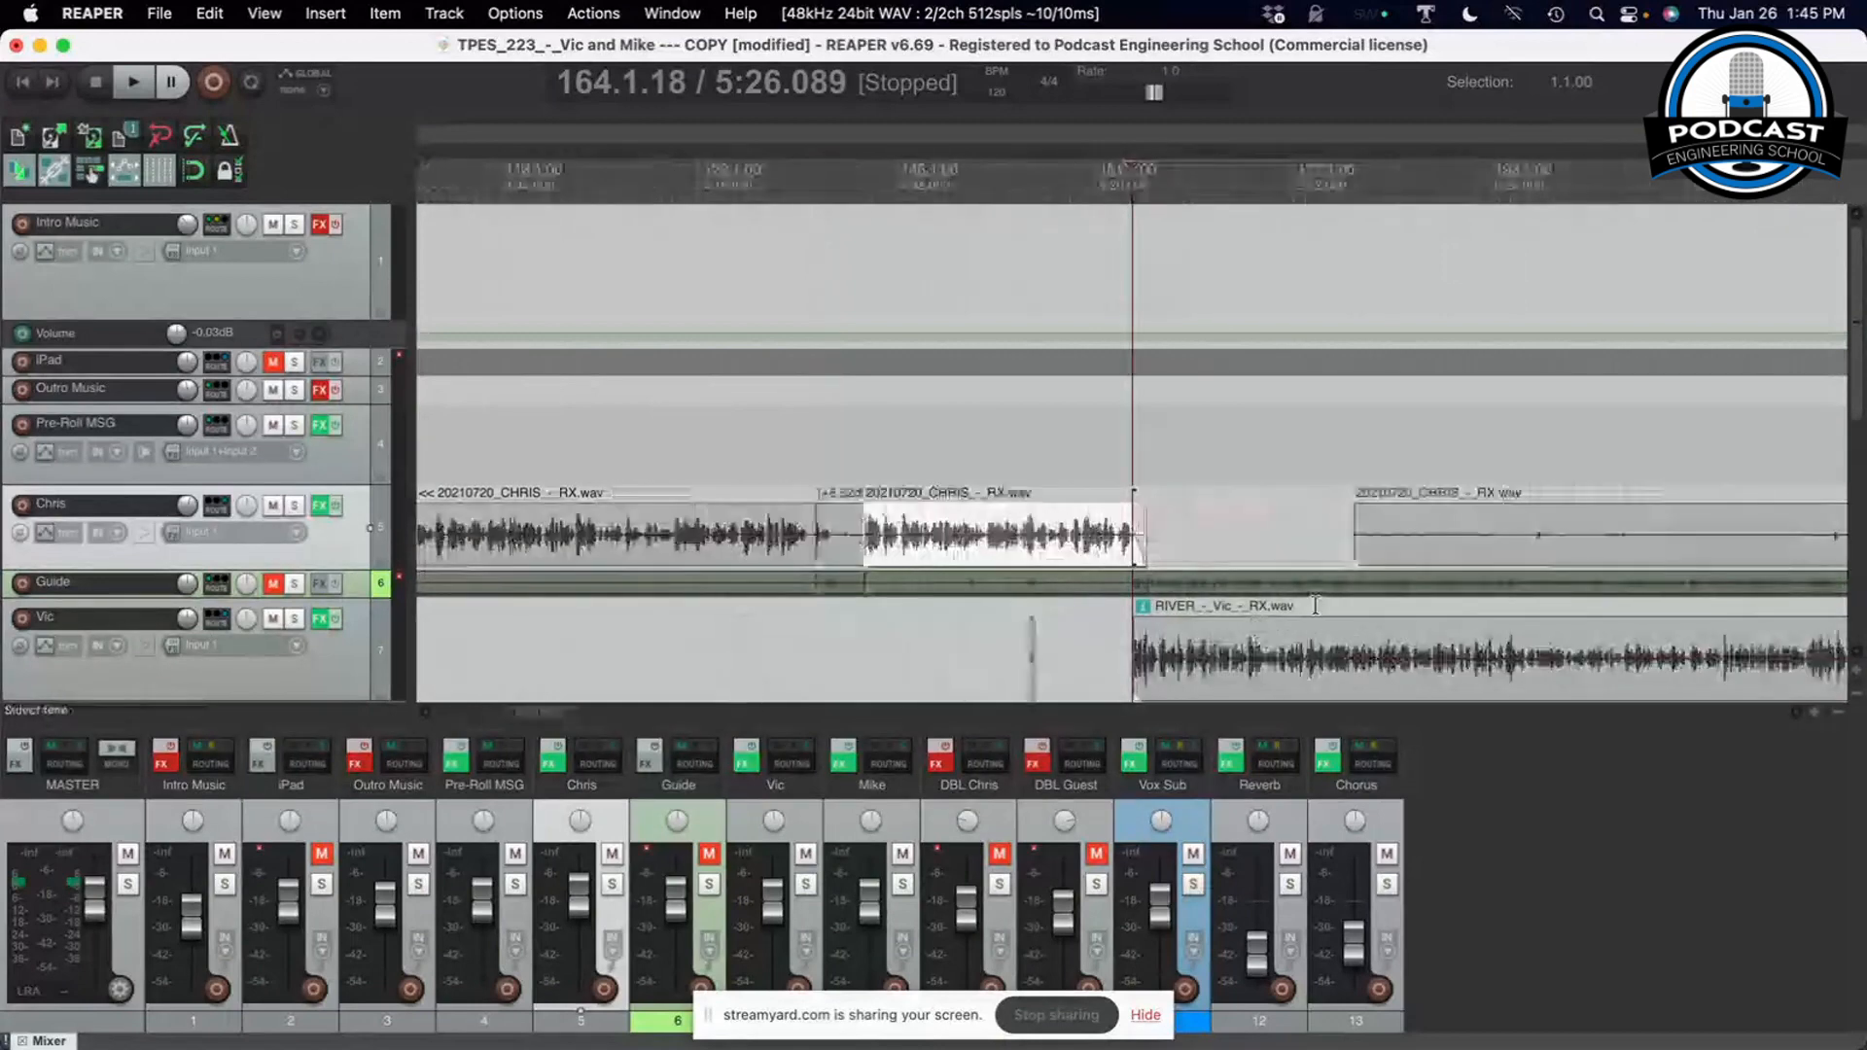
pyautogui.click(1544, 550)
pyautogui.scroll(10, 1544, 550)
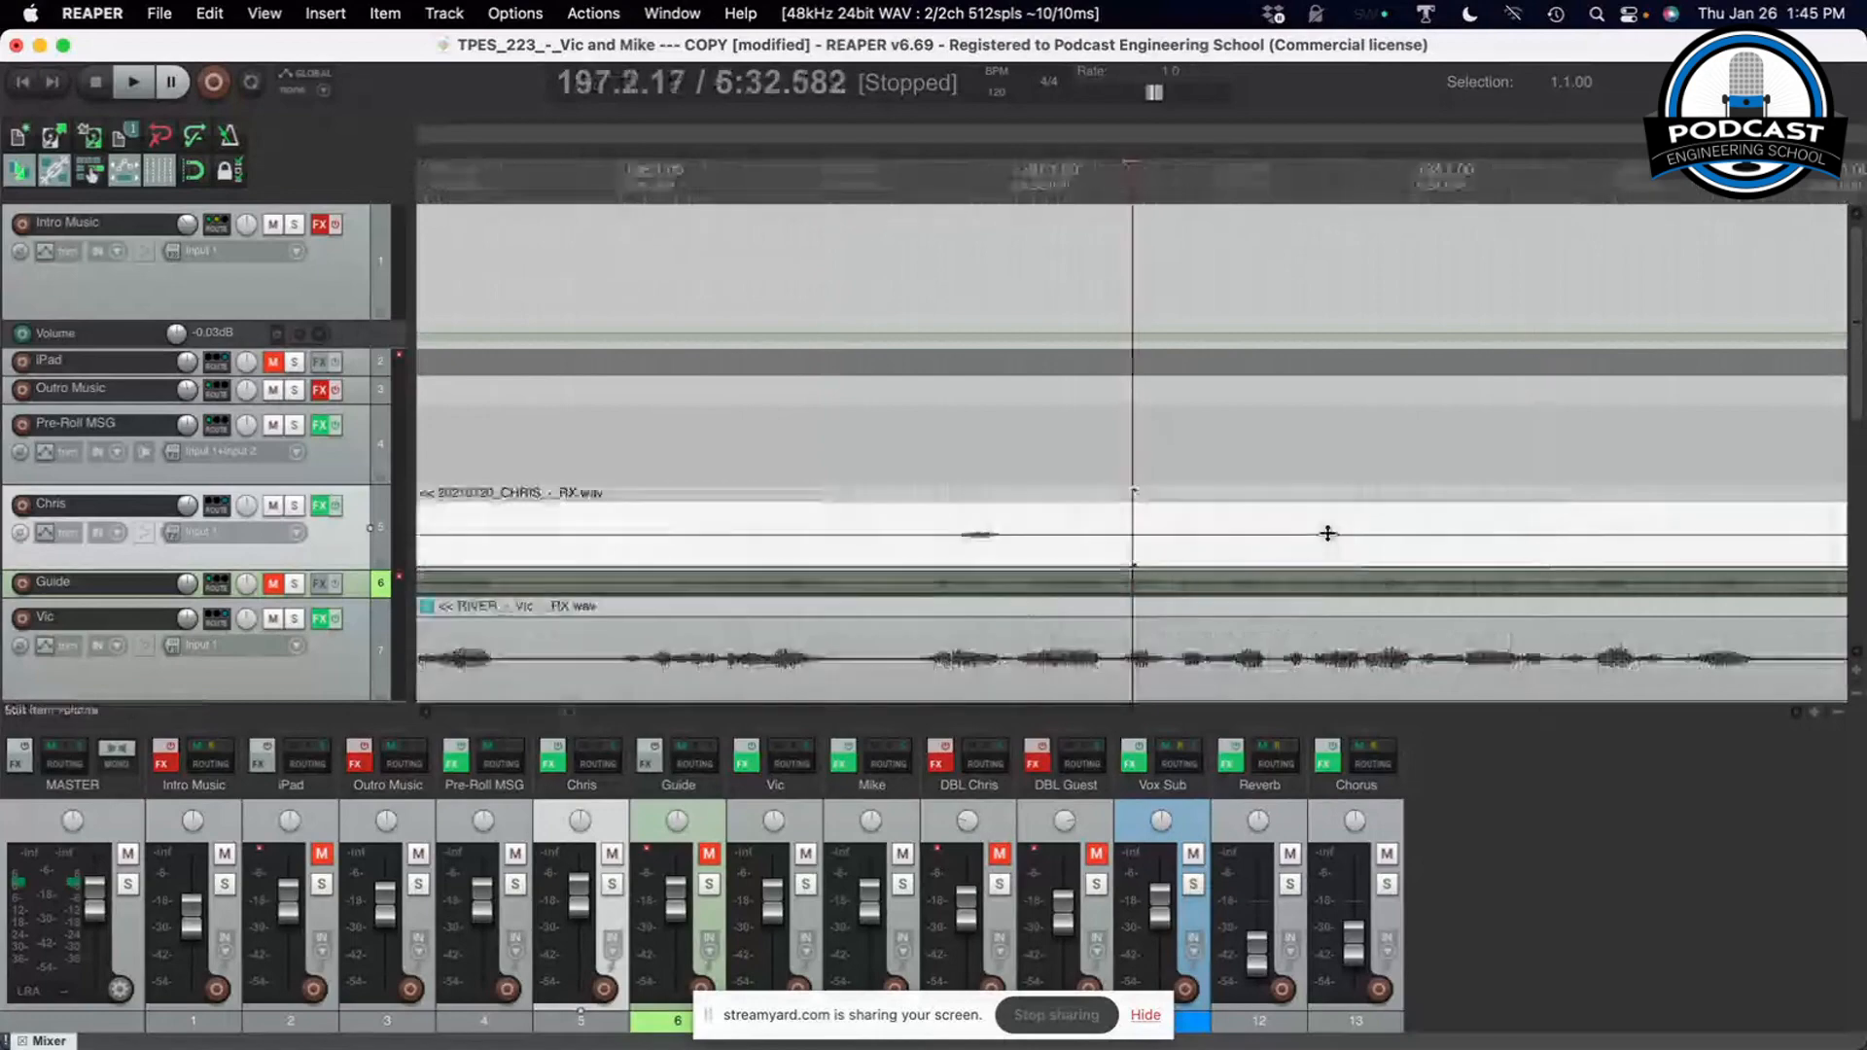
pyautogui.click(816, 547)
pyautogui.press('s')
pyautogui.click(796, 545)
pyautogui.scroll(-5, 798, 545)
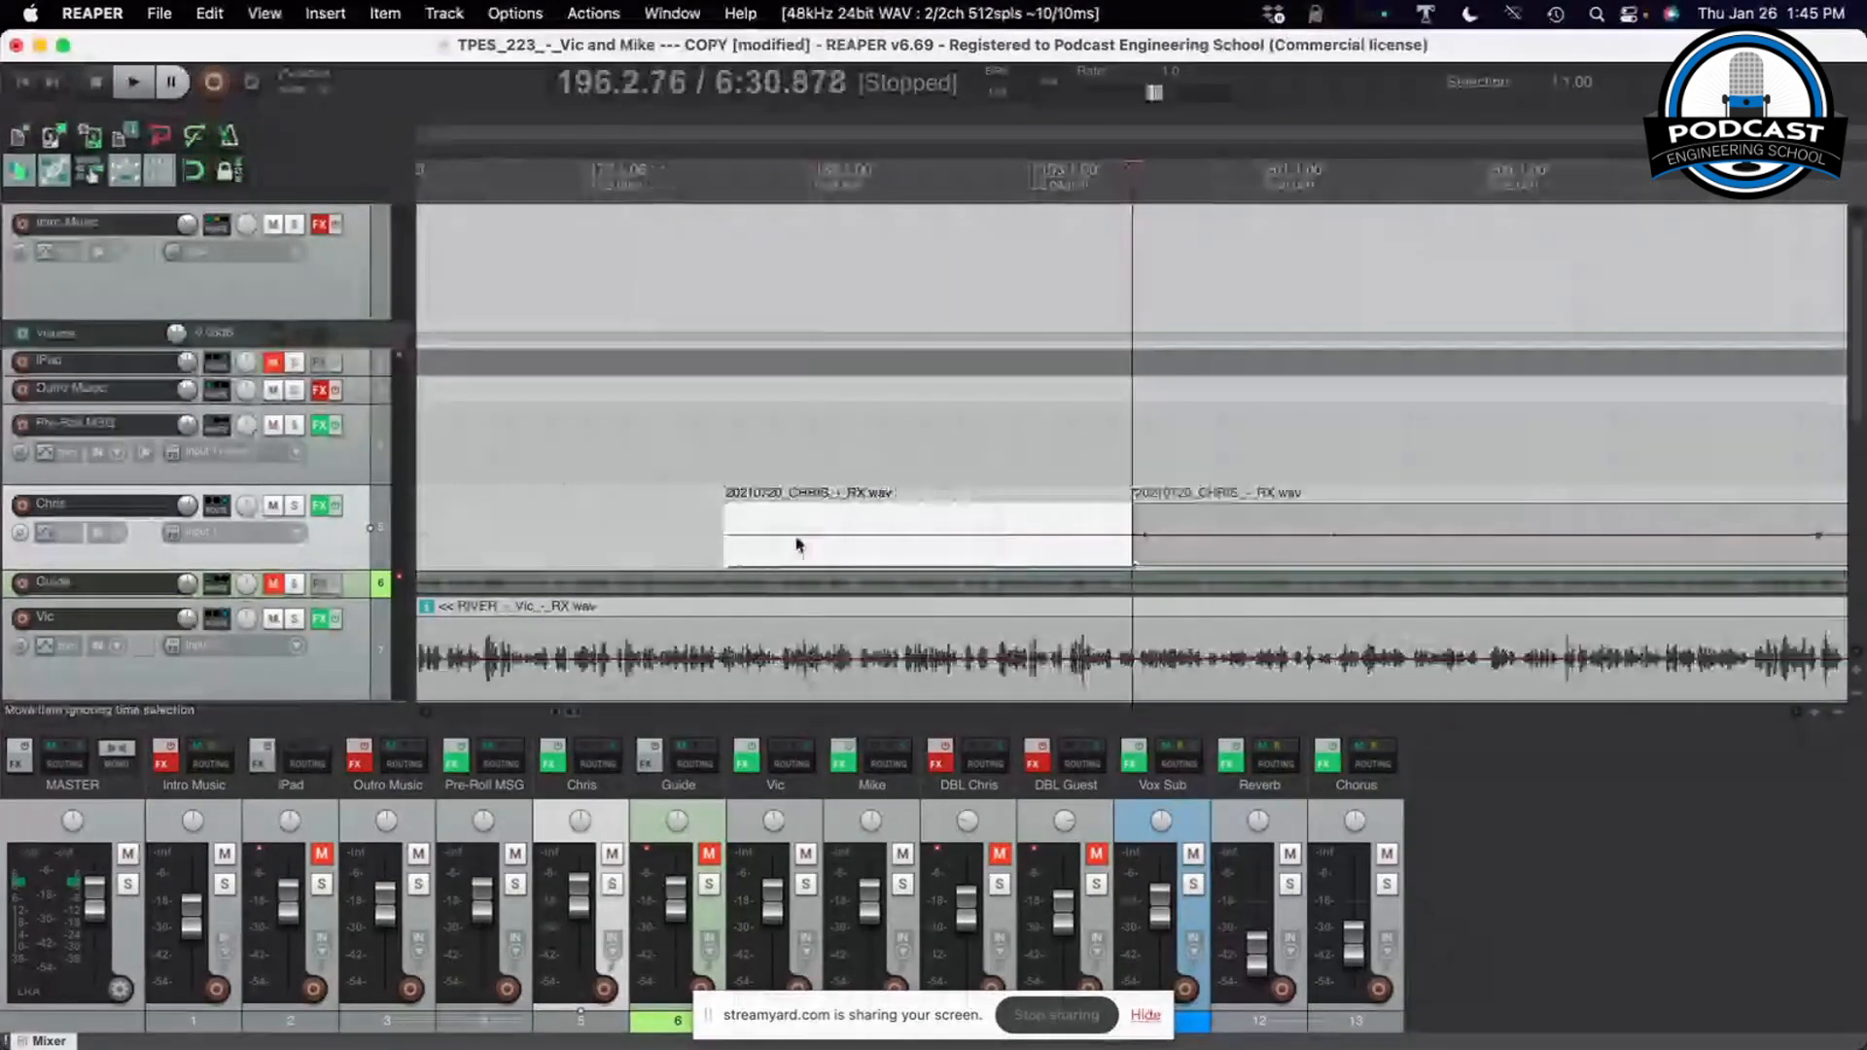
pyautogui.press('Delete')
# Fade in the start of the host's remaining clip up to about 6:31.8, just before the short sound
pyautogui.scroll(3, 1254, 530)
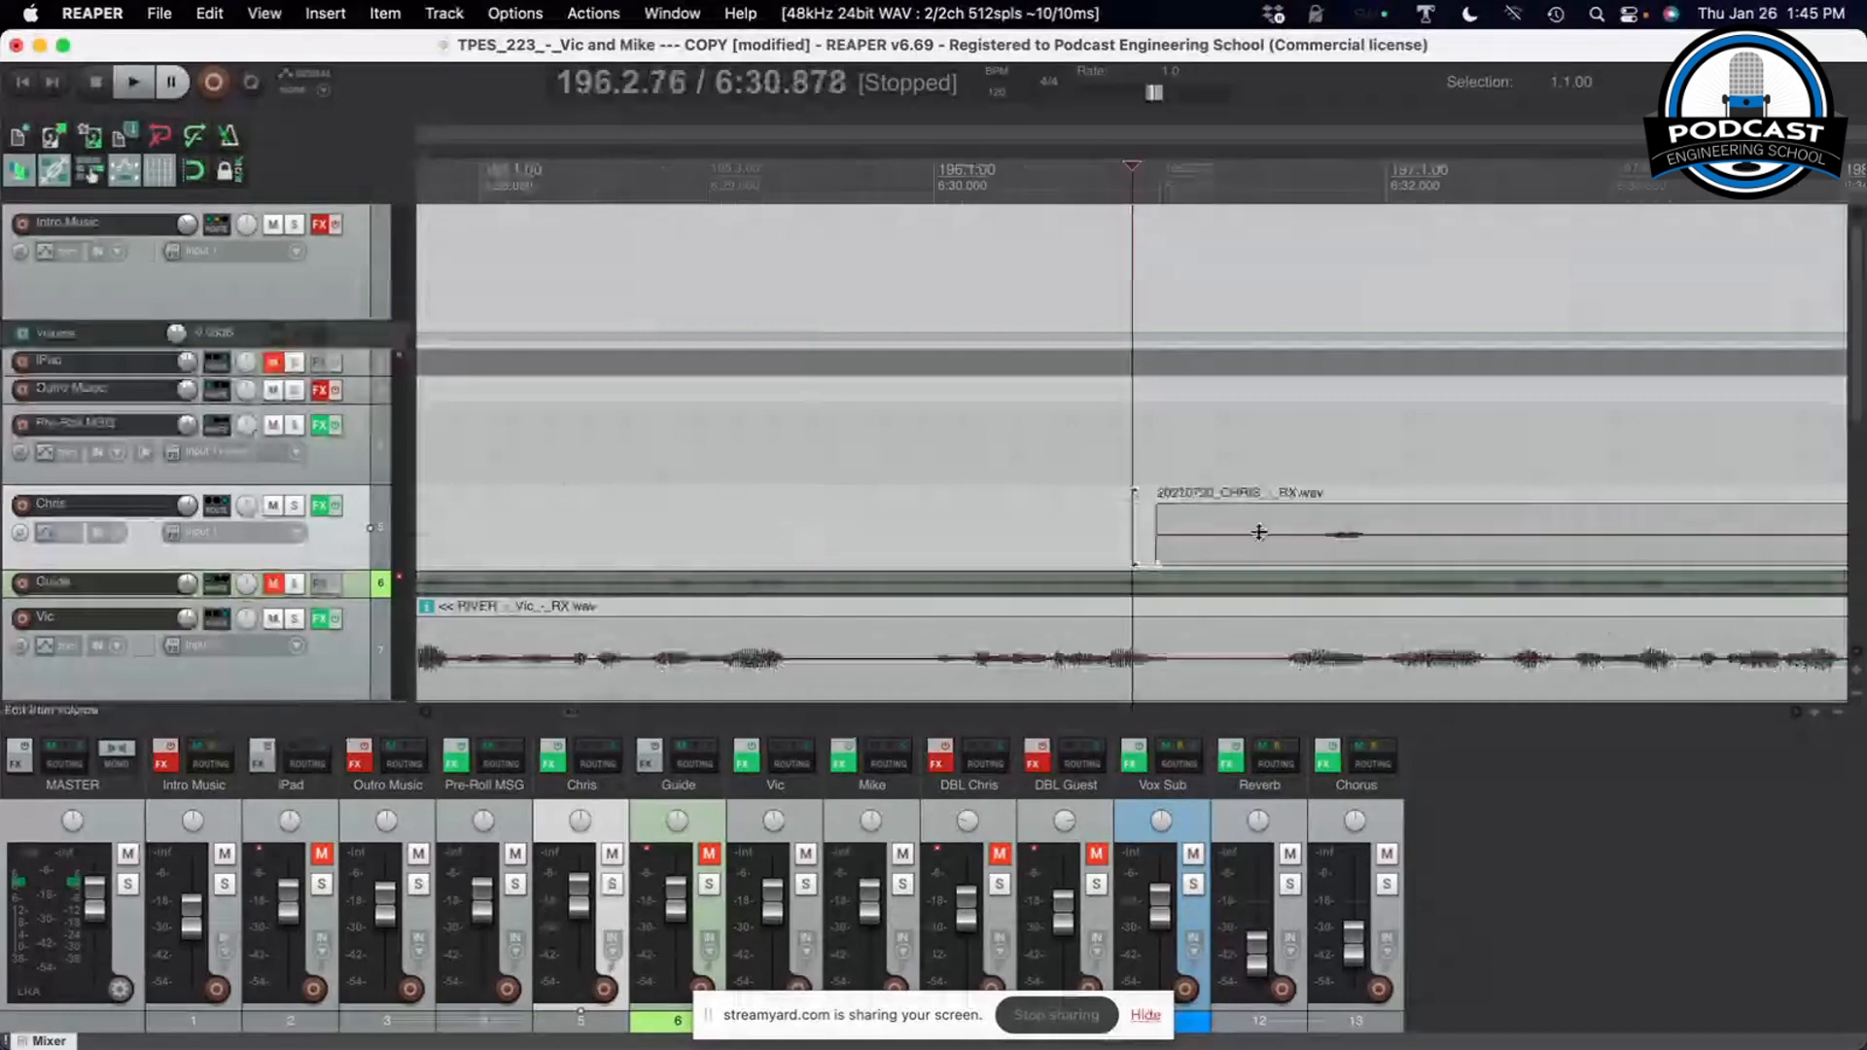
pyautogui.click(1333, 526)
pyautogui.press('d')
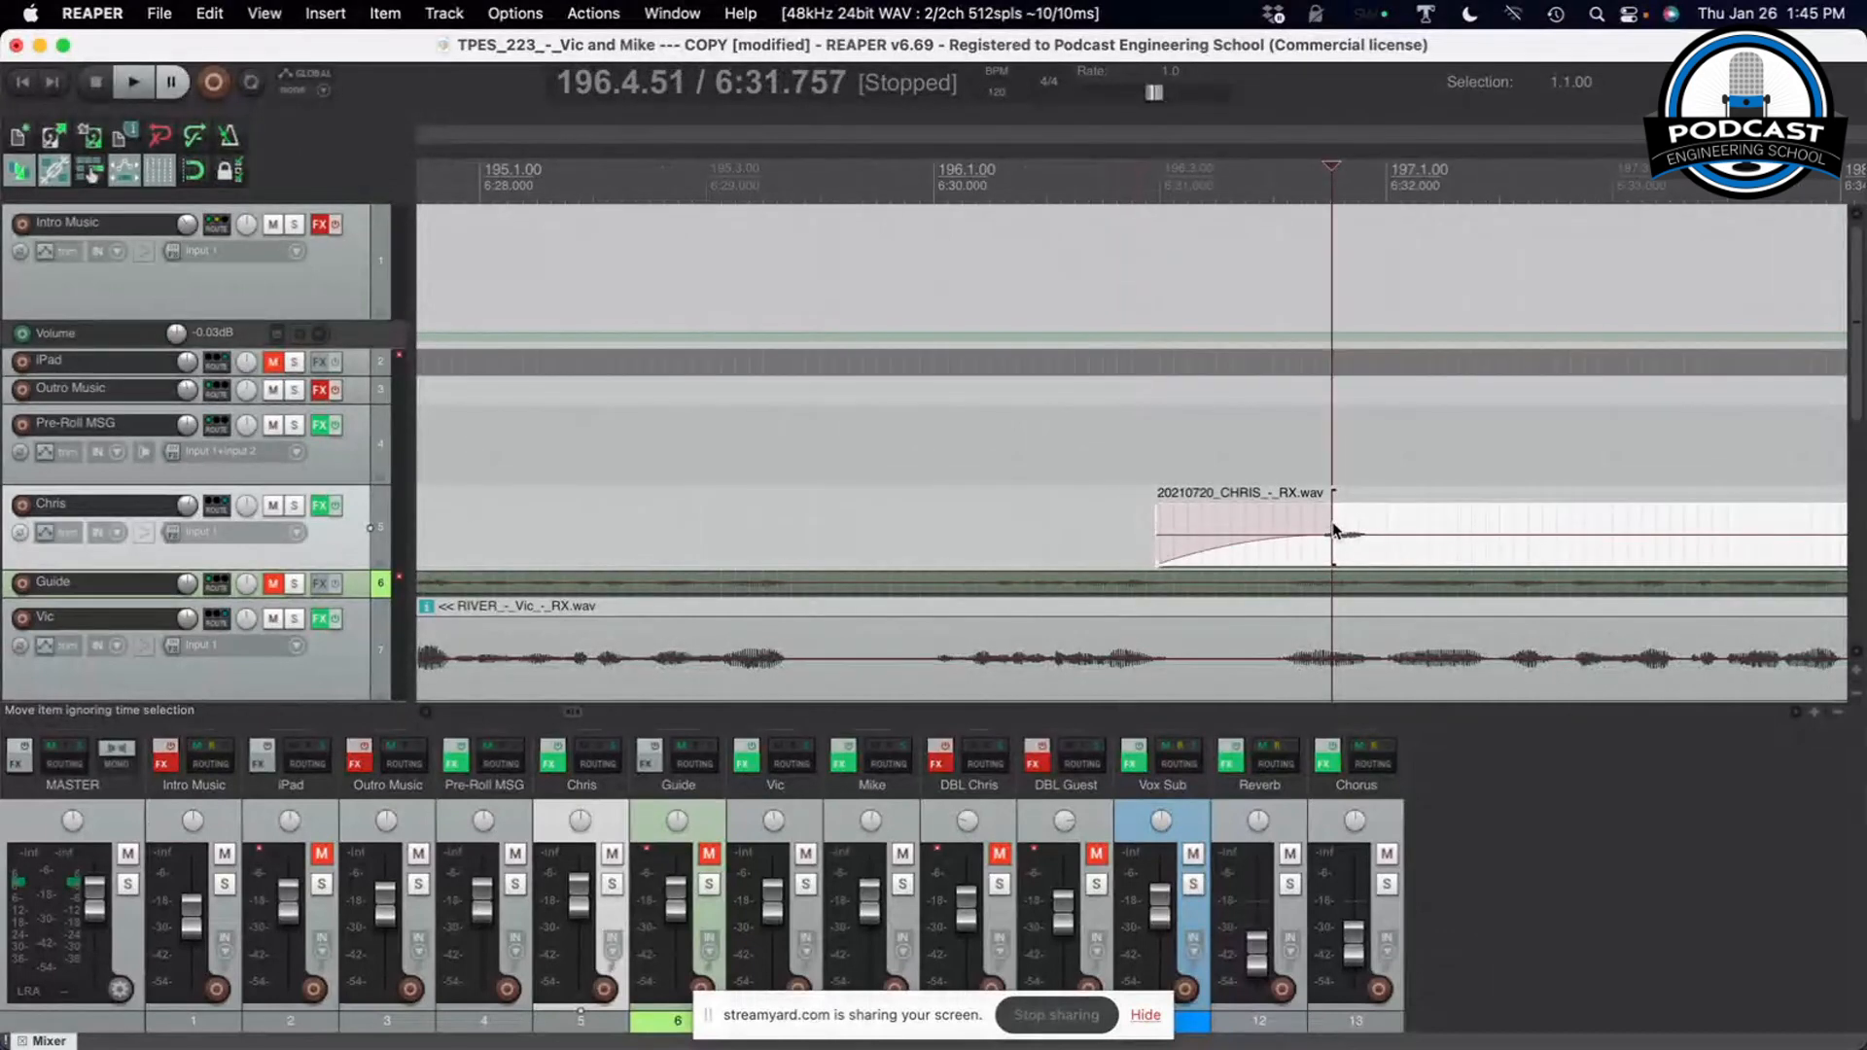
# Split the host's clip at about 6:32.6 and again shortly before 6:38, and delete the silence between the splits
pyautogui.scroll(-2, 1333, 529)
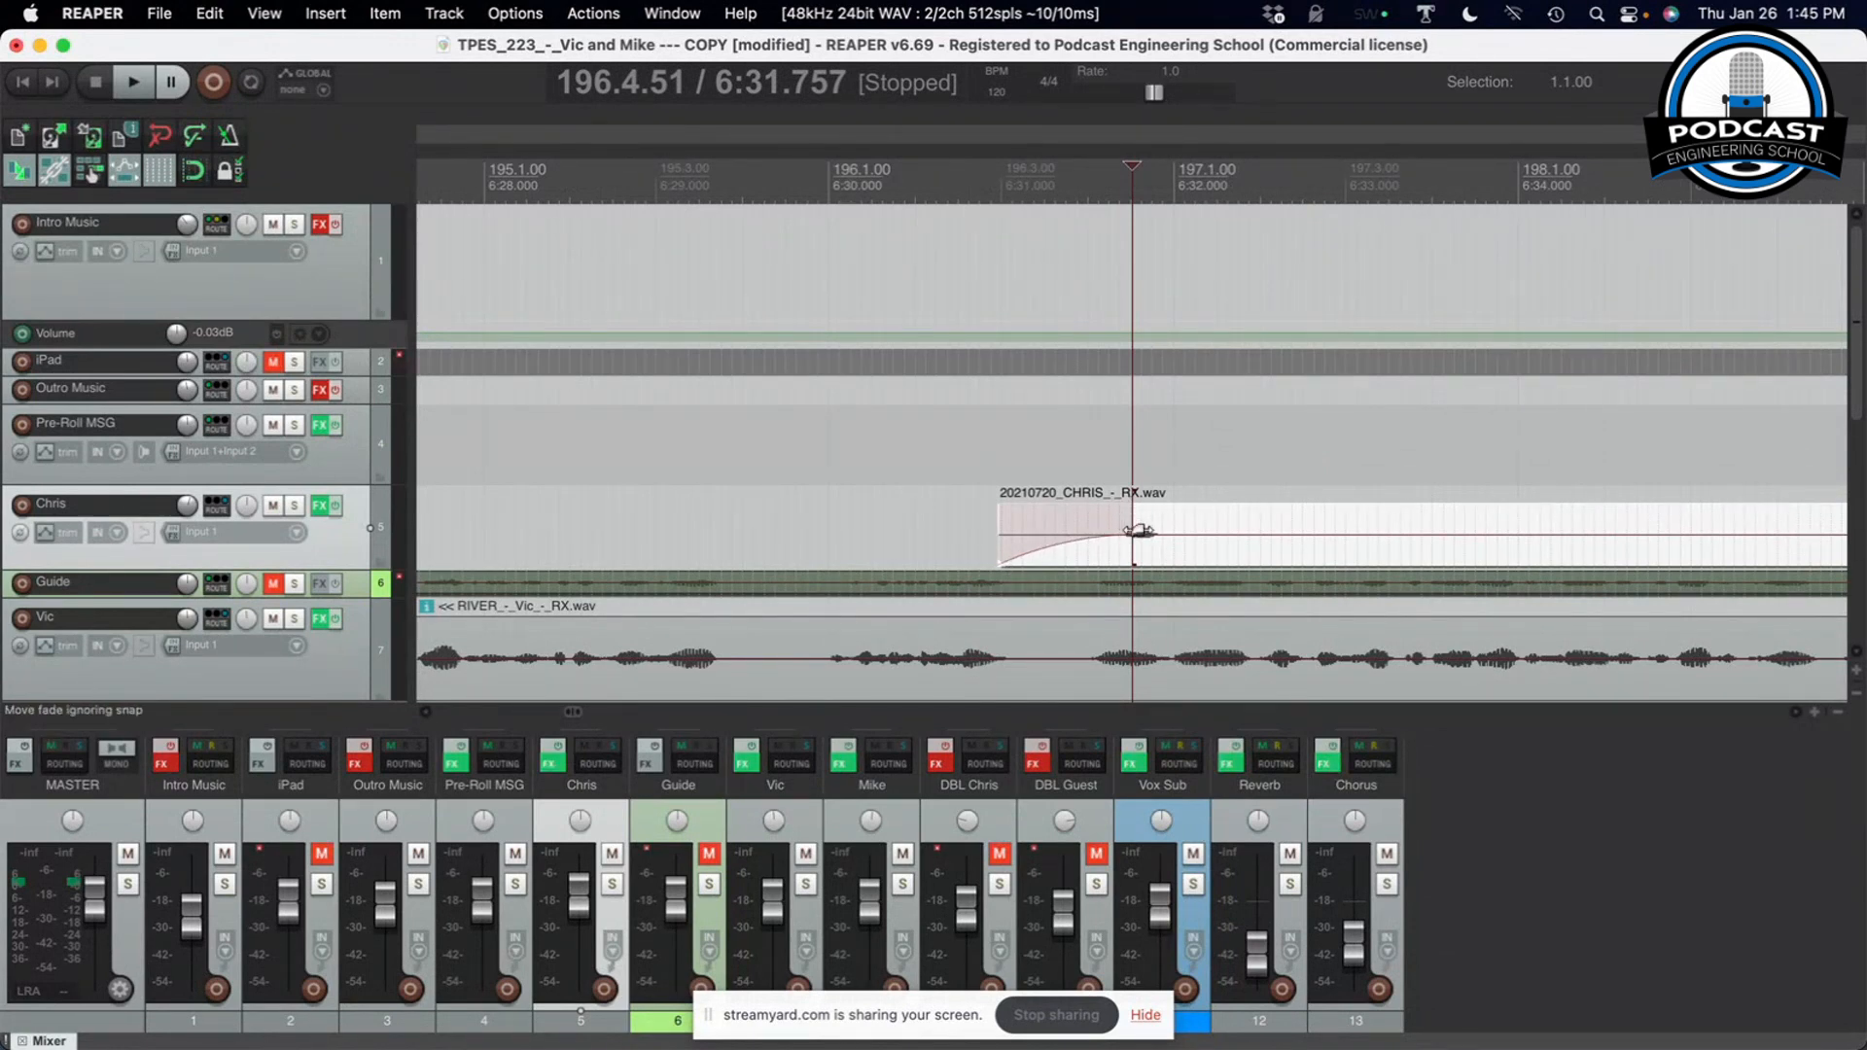
pyautogui.scroll(-2, 1138, 531)
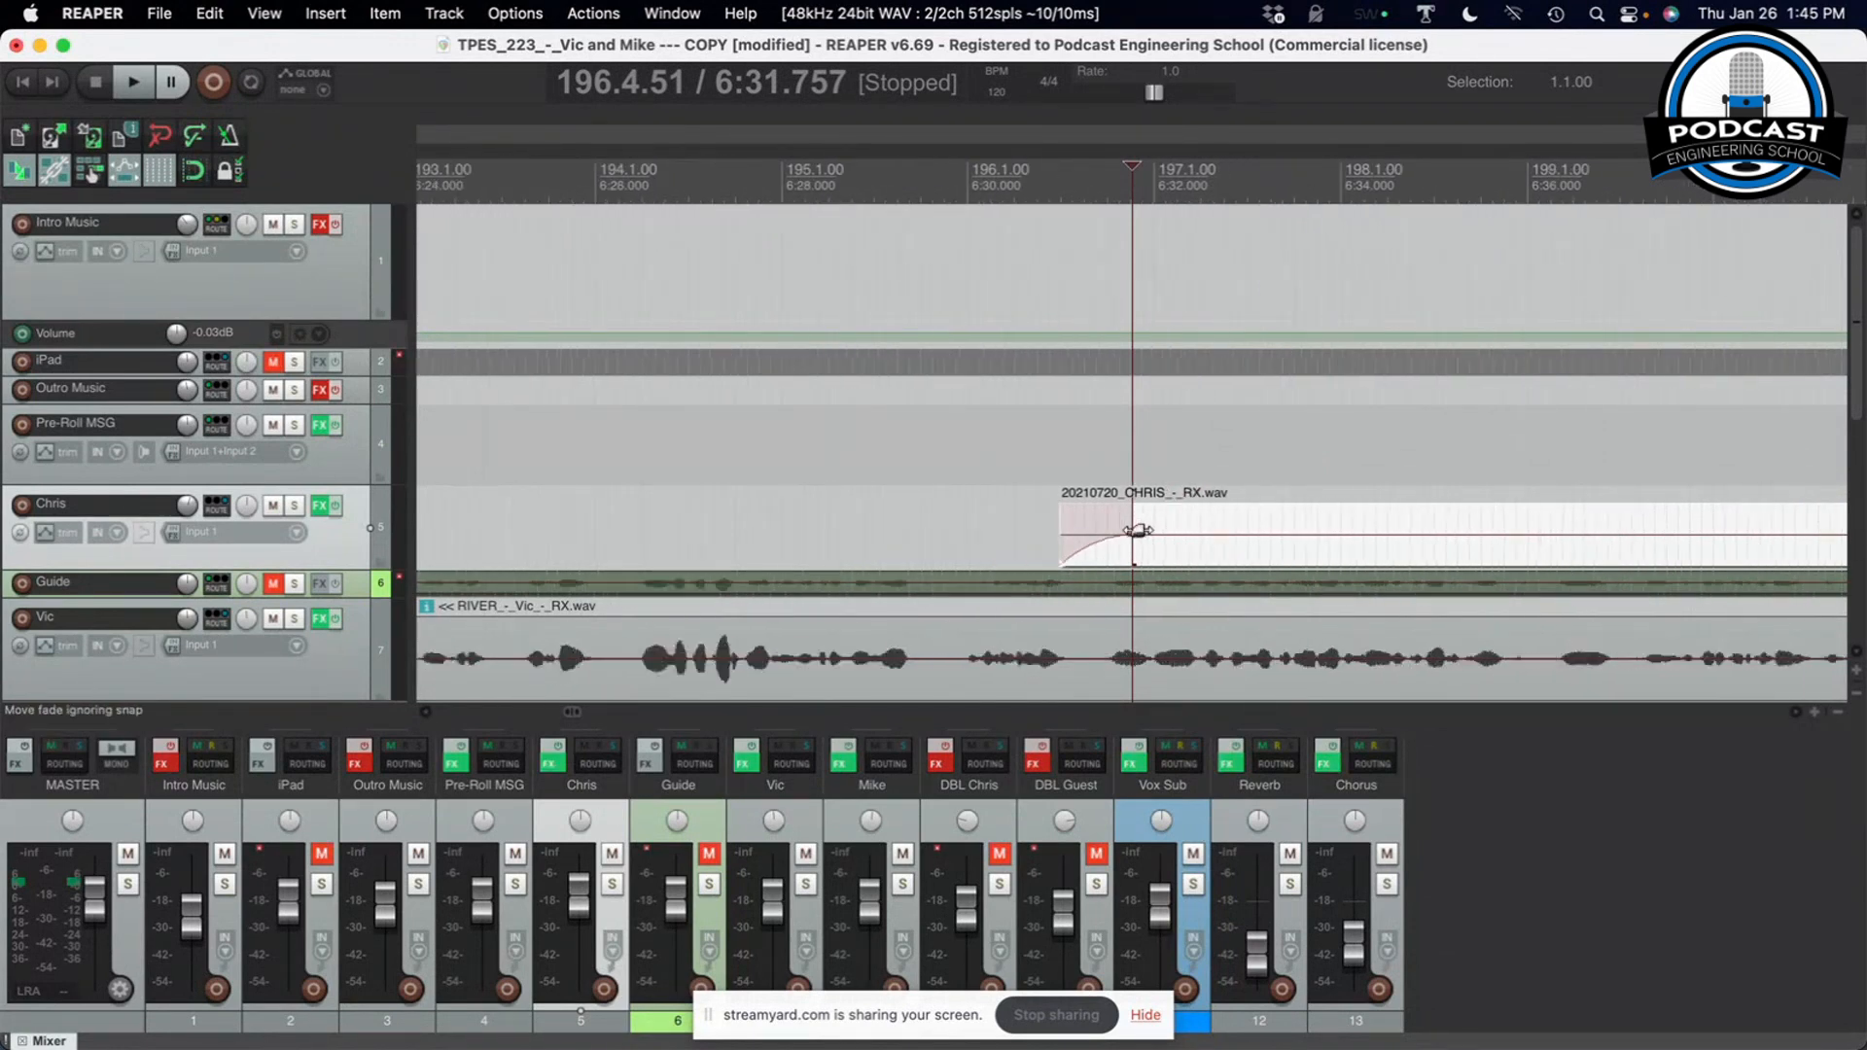
pyautogui.click(1213, 551)
pyautogui.press('s')
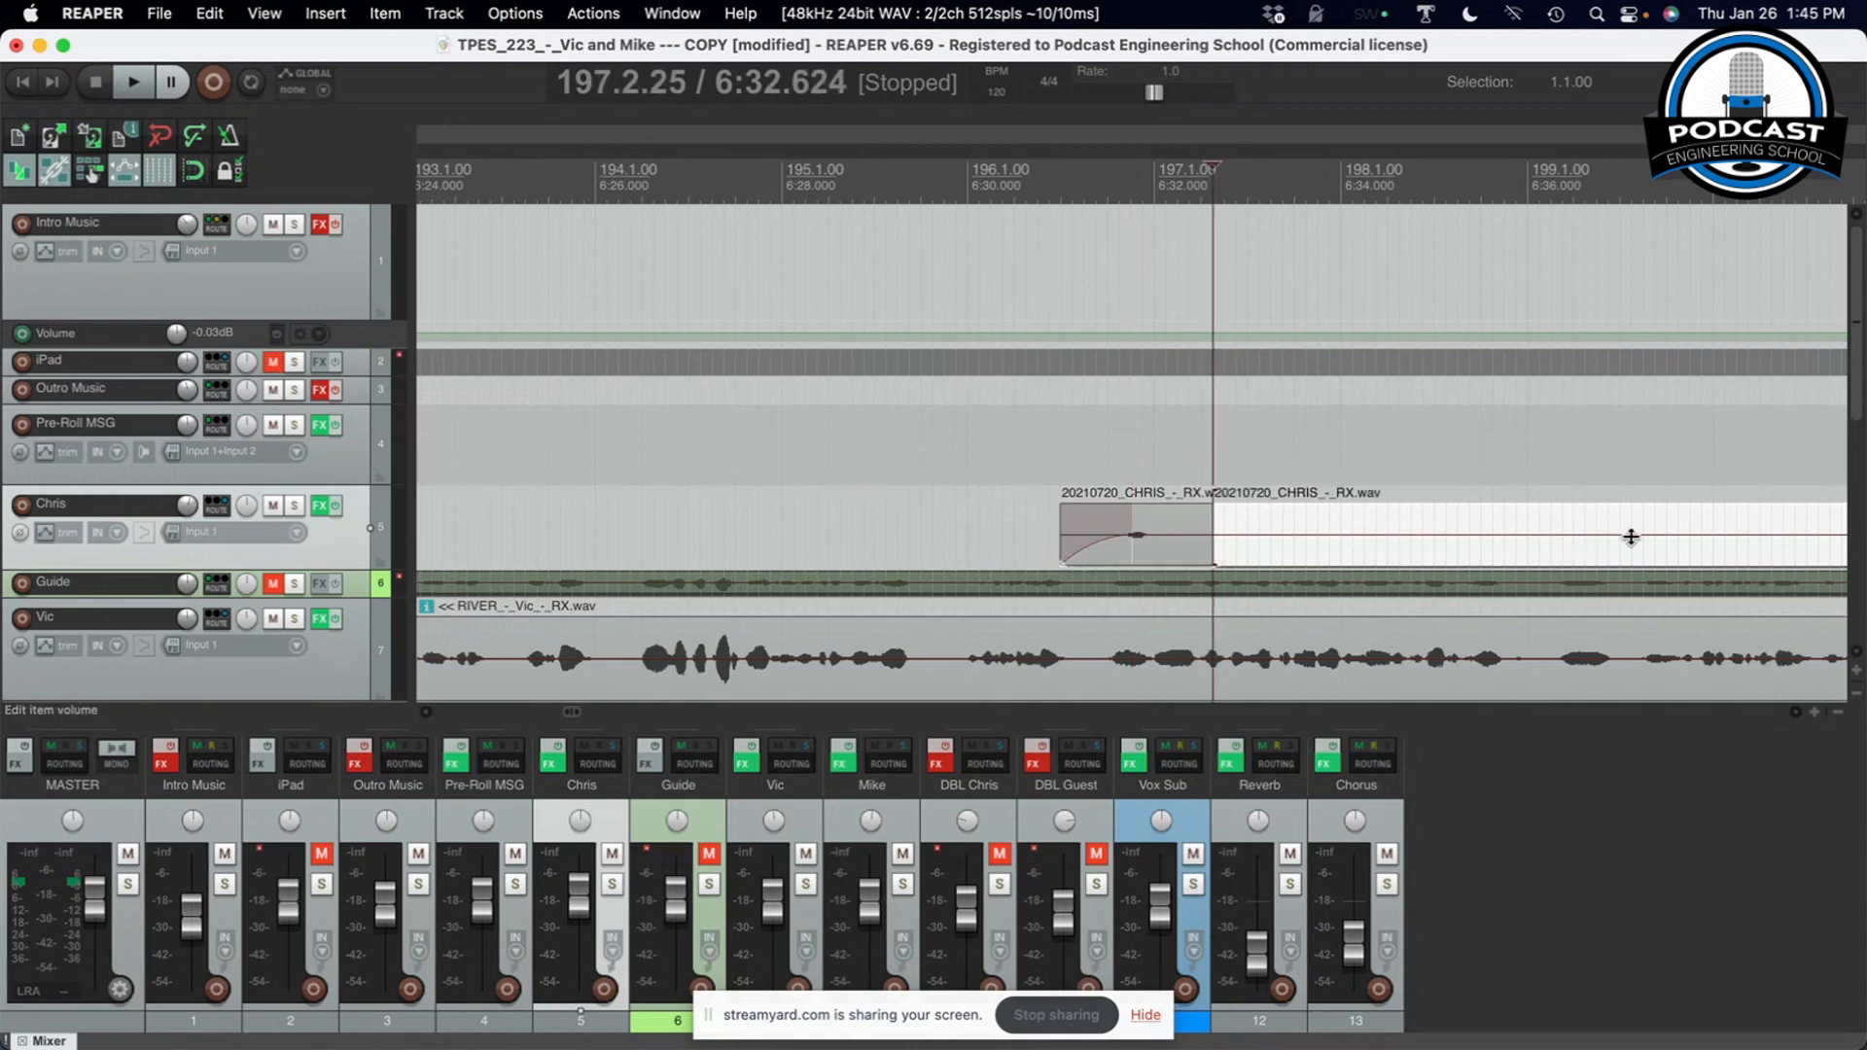
pyautogui.click(1694, 533)
pyautogui.press('s')
pyautogui.click(1630, 536)
pyautogui.press('Delete')
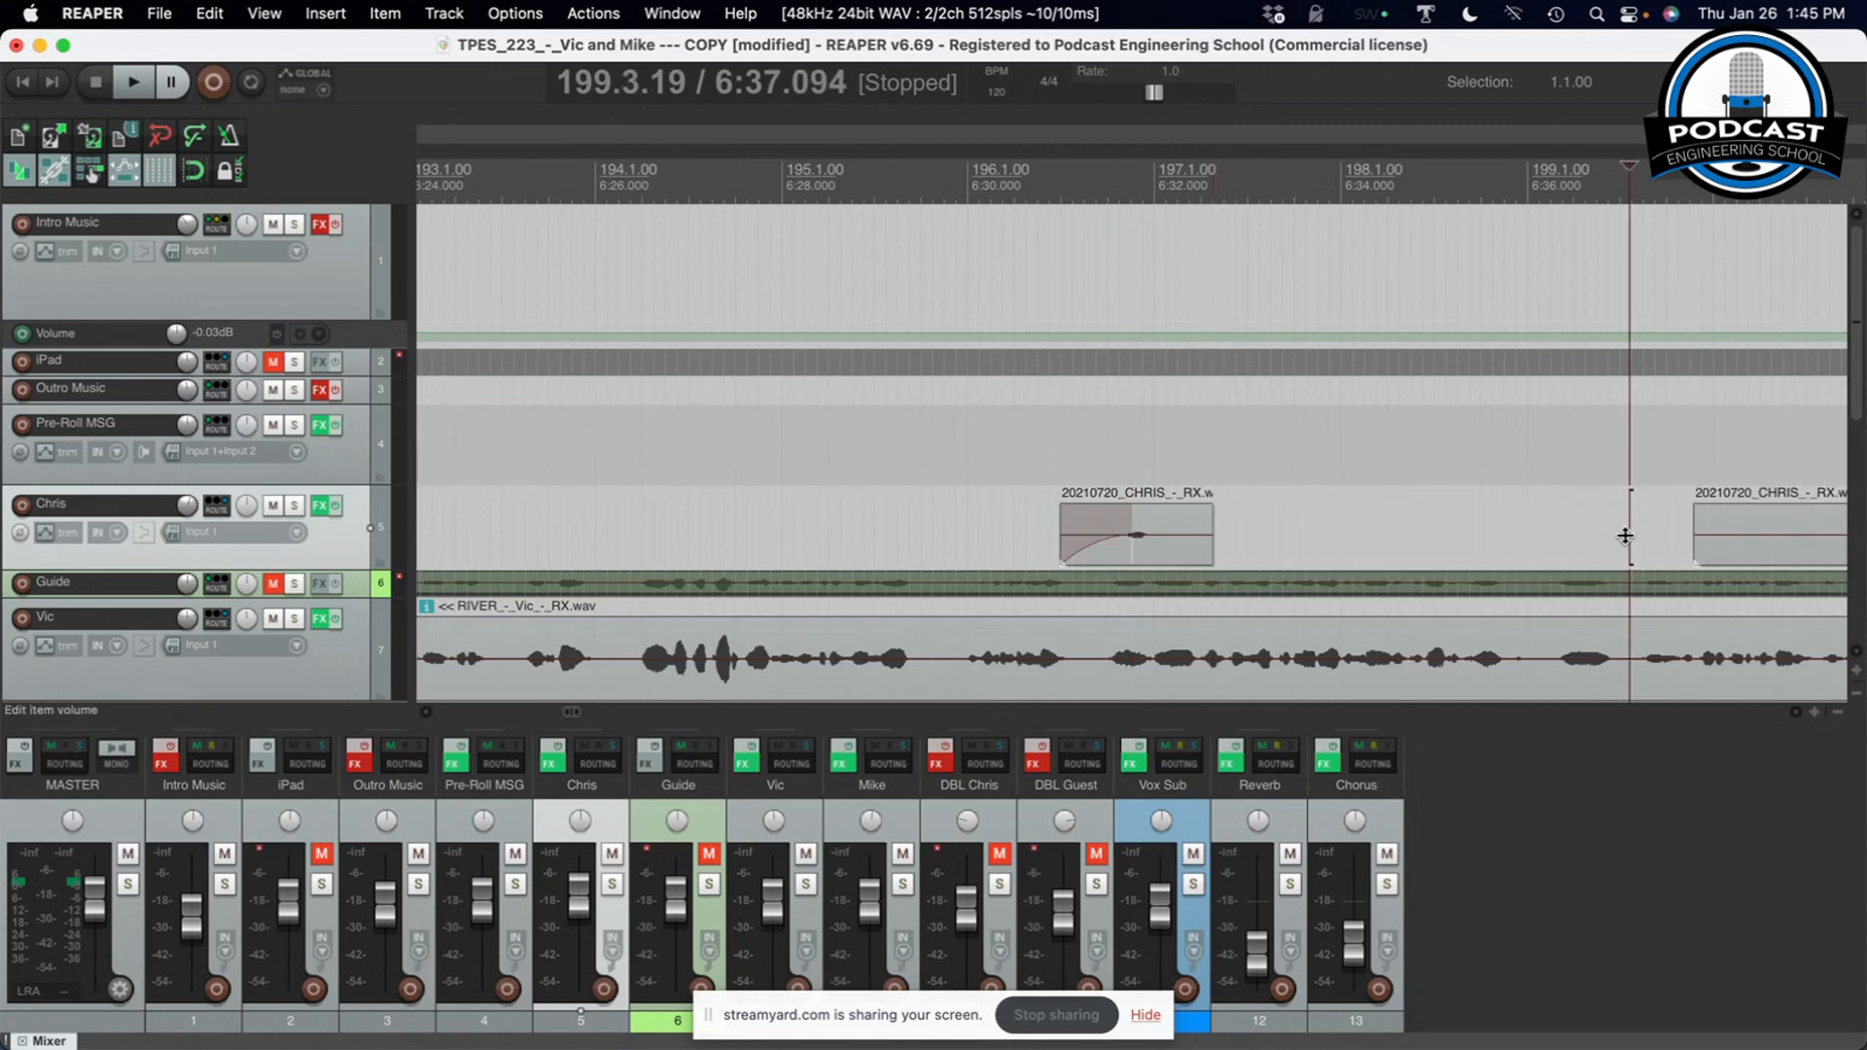
# Fade out the host's short isolated clip from about 6:31.9 to its end
pyautogui.click(1148, 534)
pyautogui.press('g')
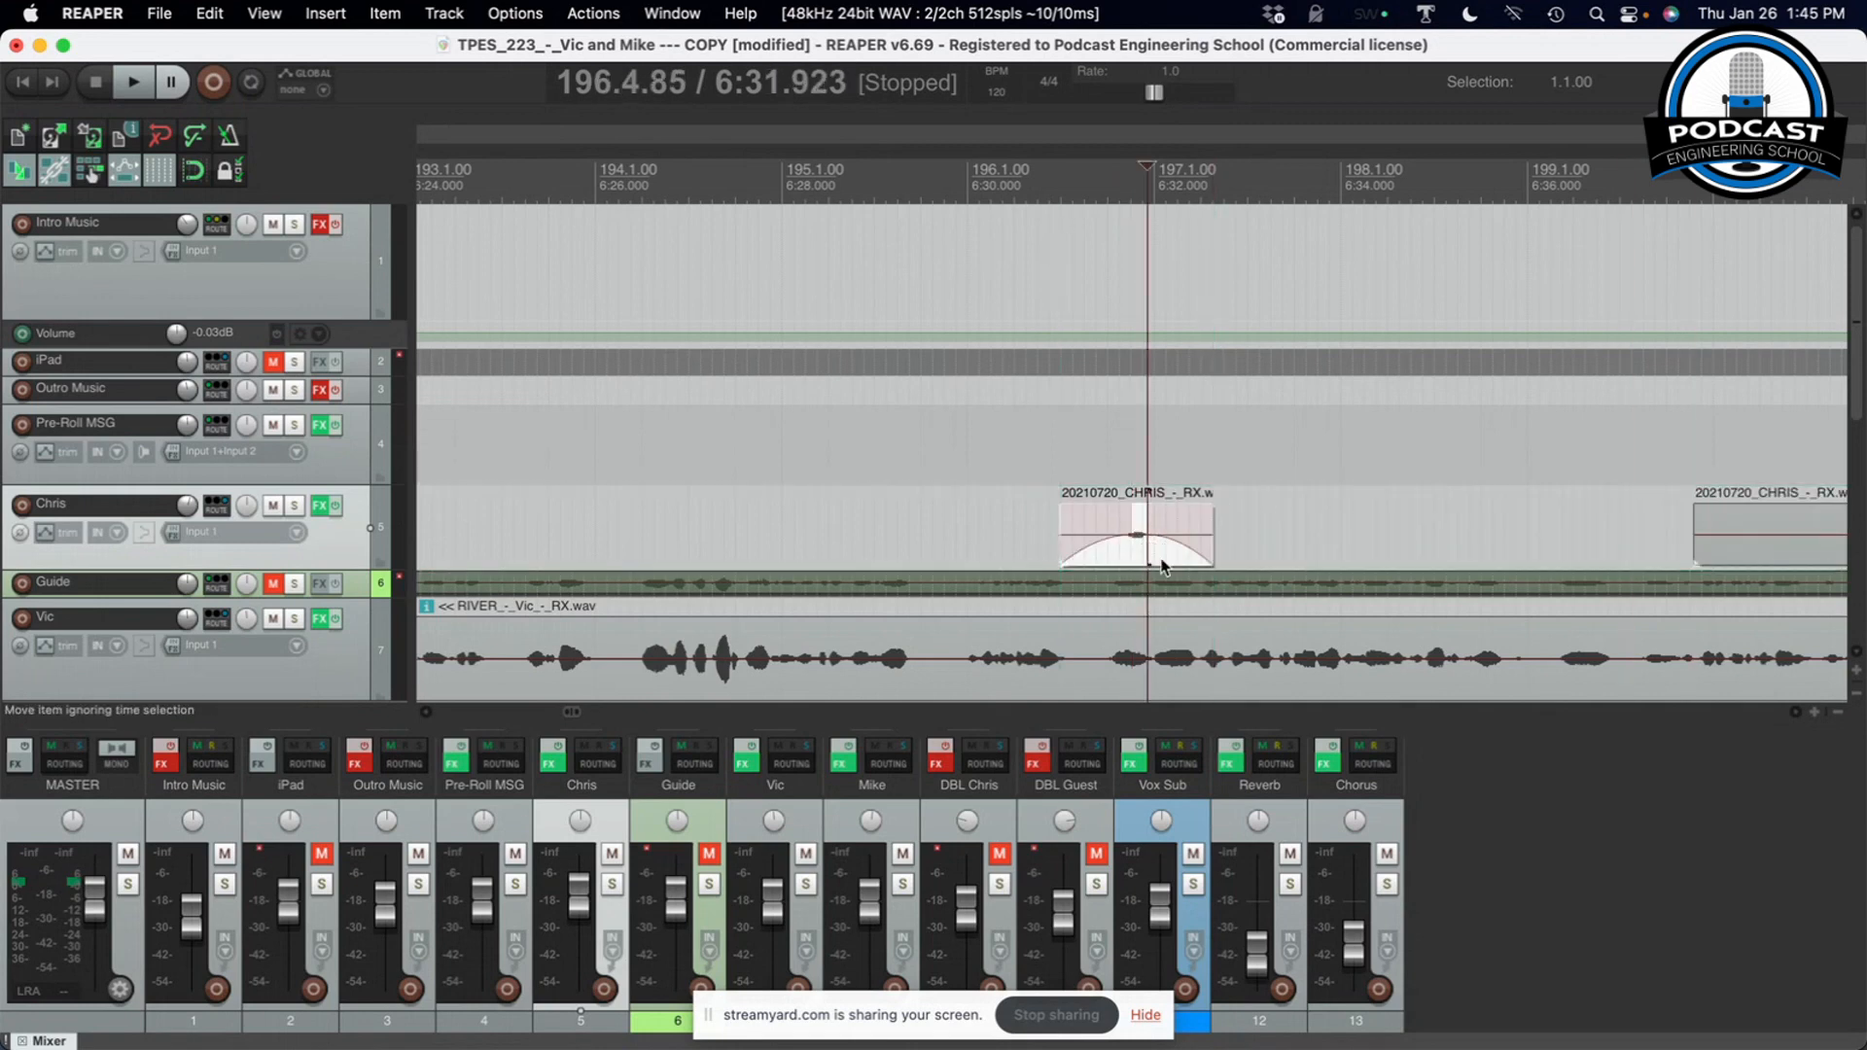
pyautogui.scroll(1, 1164, 567)
pyautogui.scroll(1, 1163, 567)
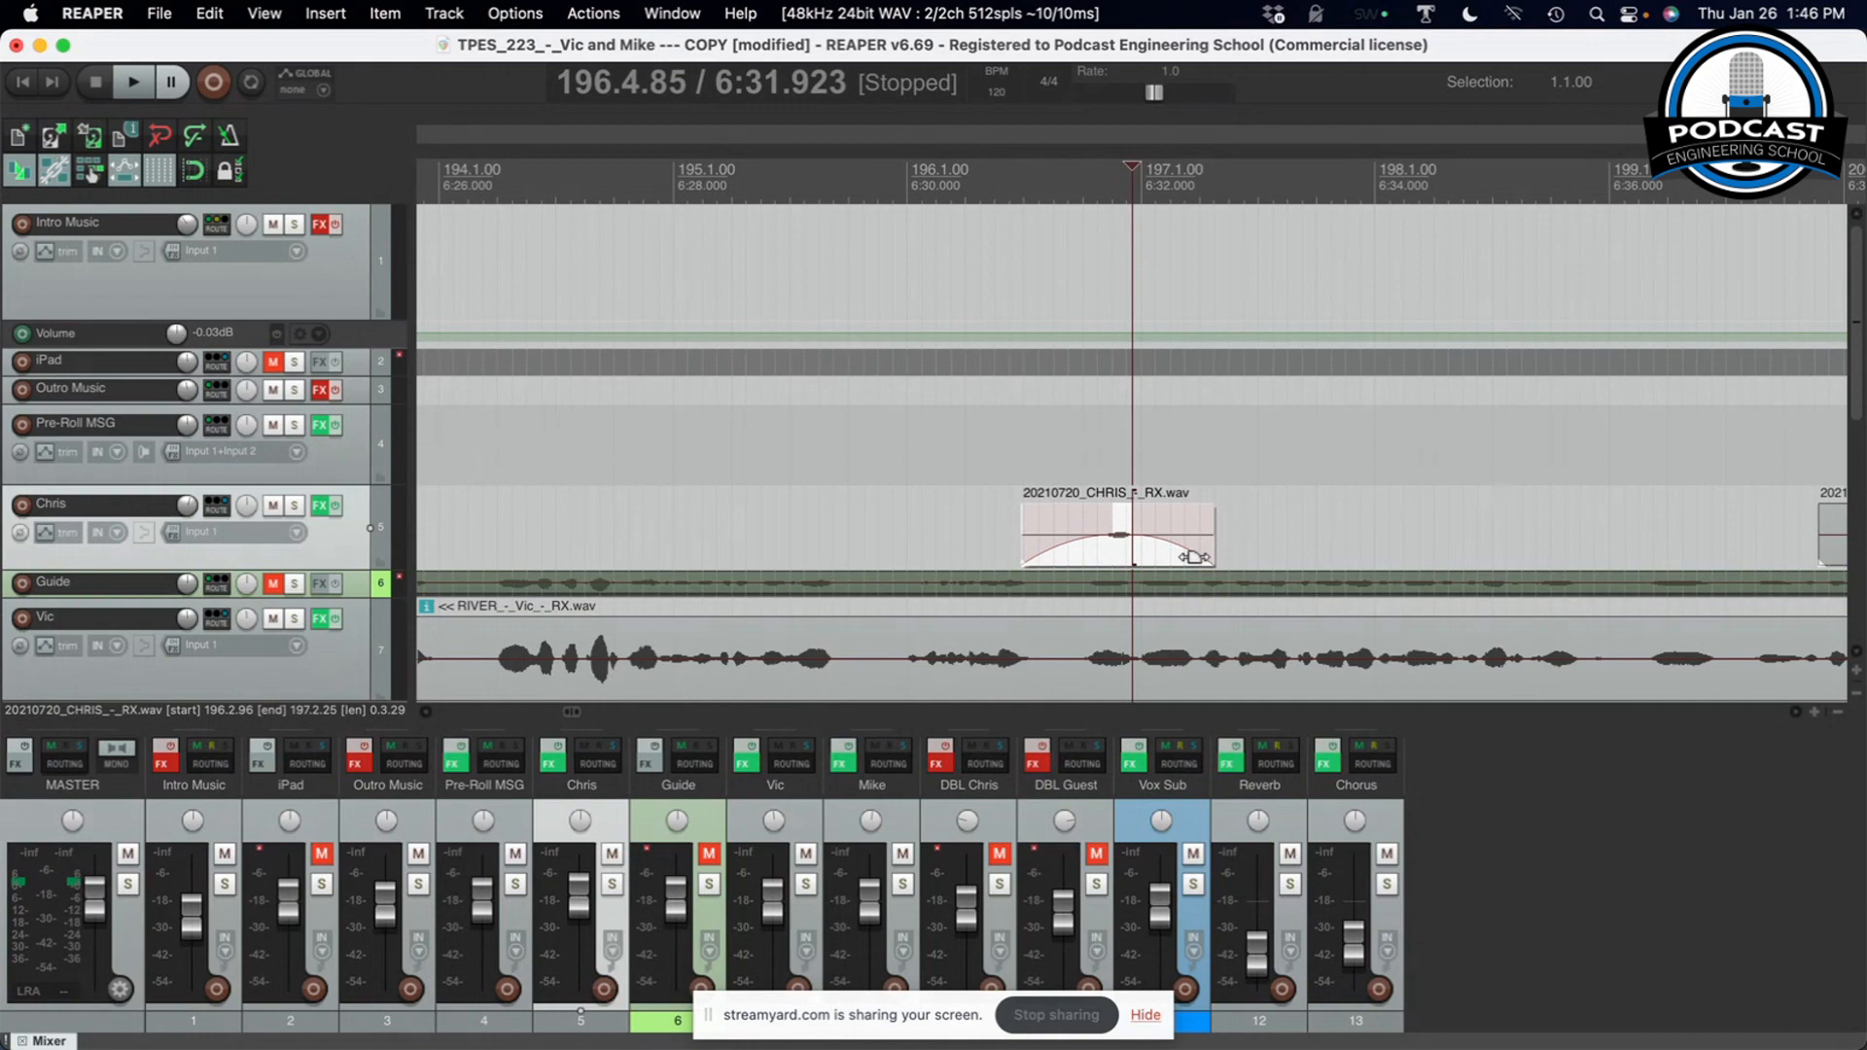
# Try lowering the volume of the host's first long clip to -9.41 dB in its item properties, and cancel the change
pyautogui.scroll(-5, 1194, 558)
pyautogui.scroll(-8, 1194, 557)
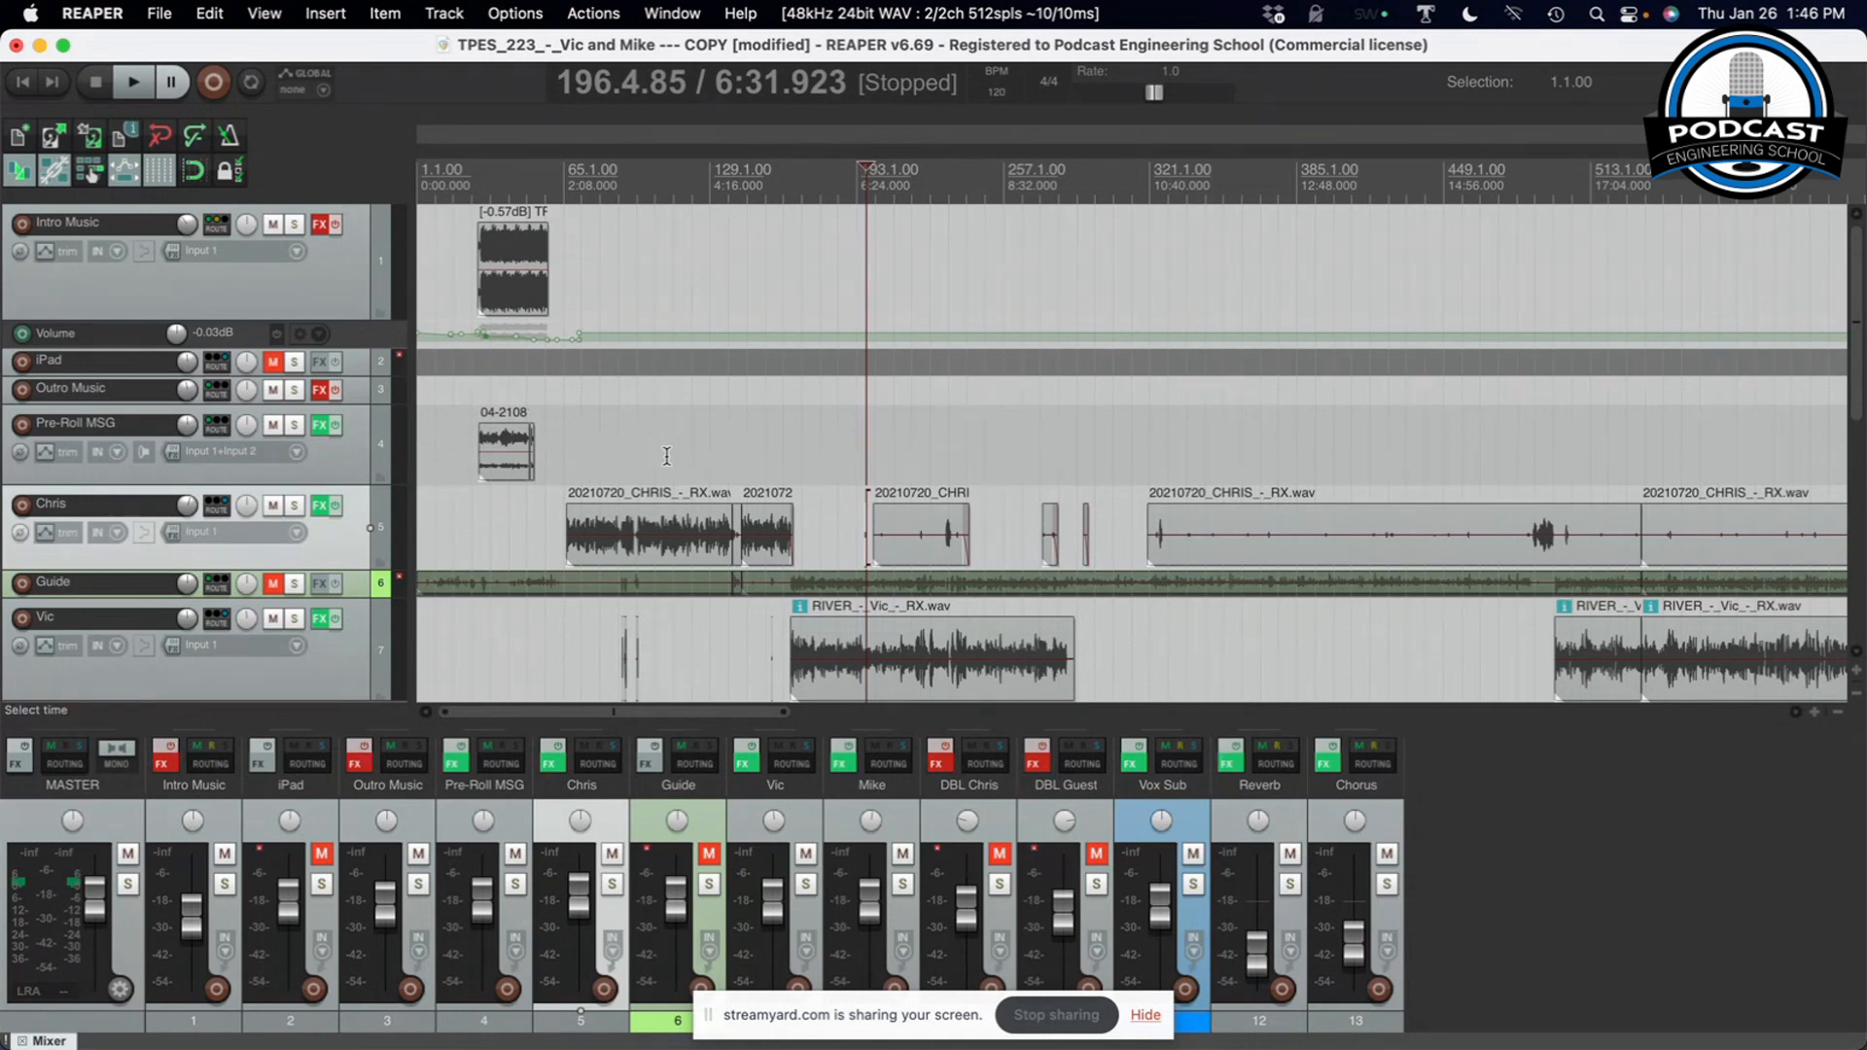
pyautogui.click(684, 525)
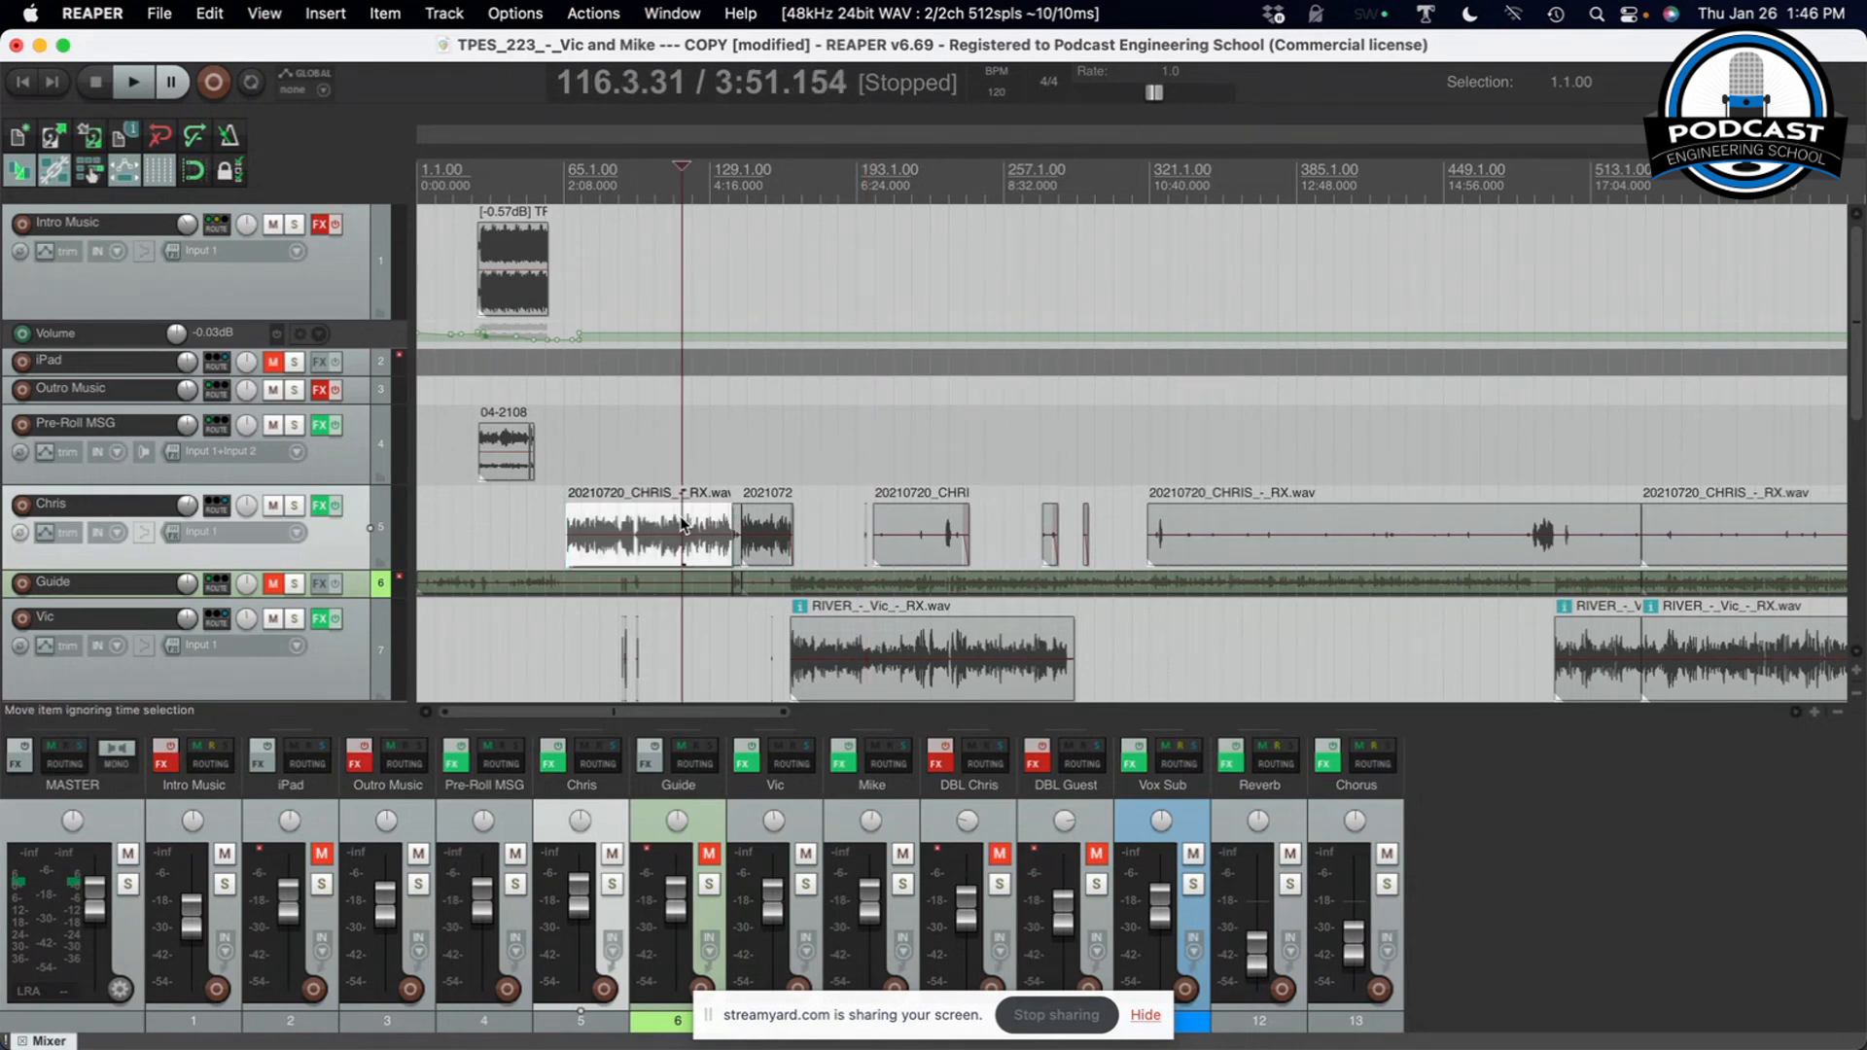
pyautogui.click(772, 522)
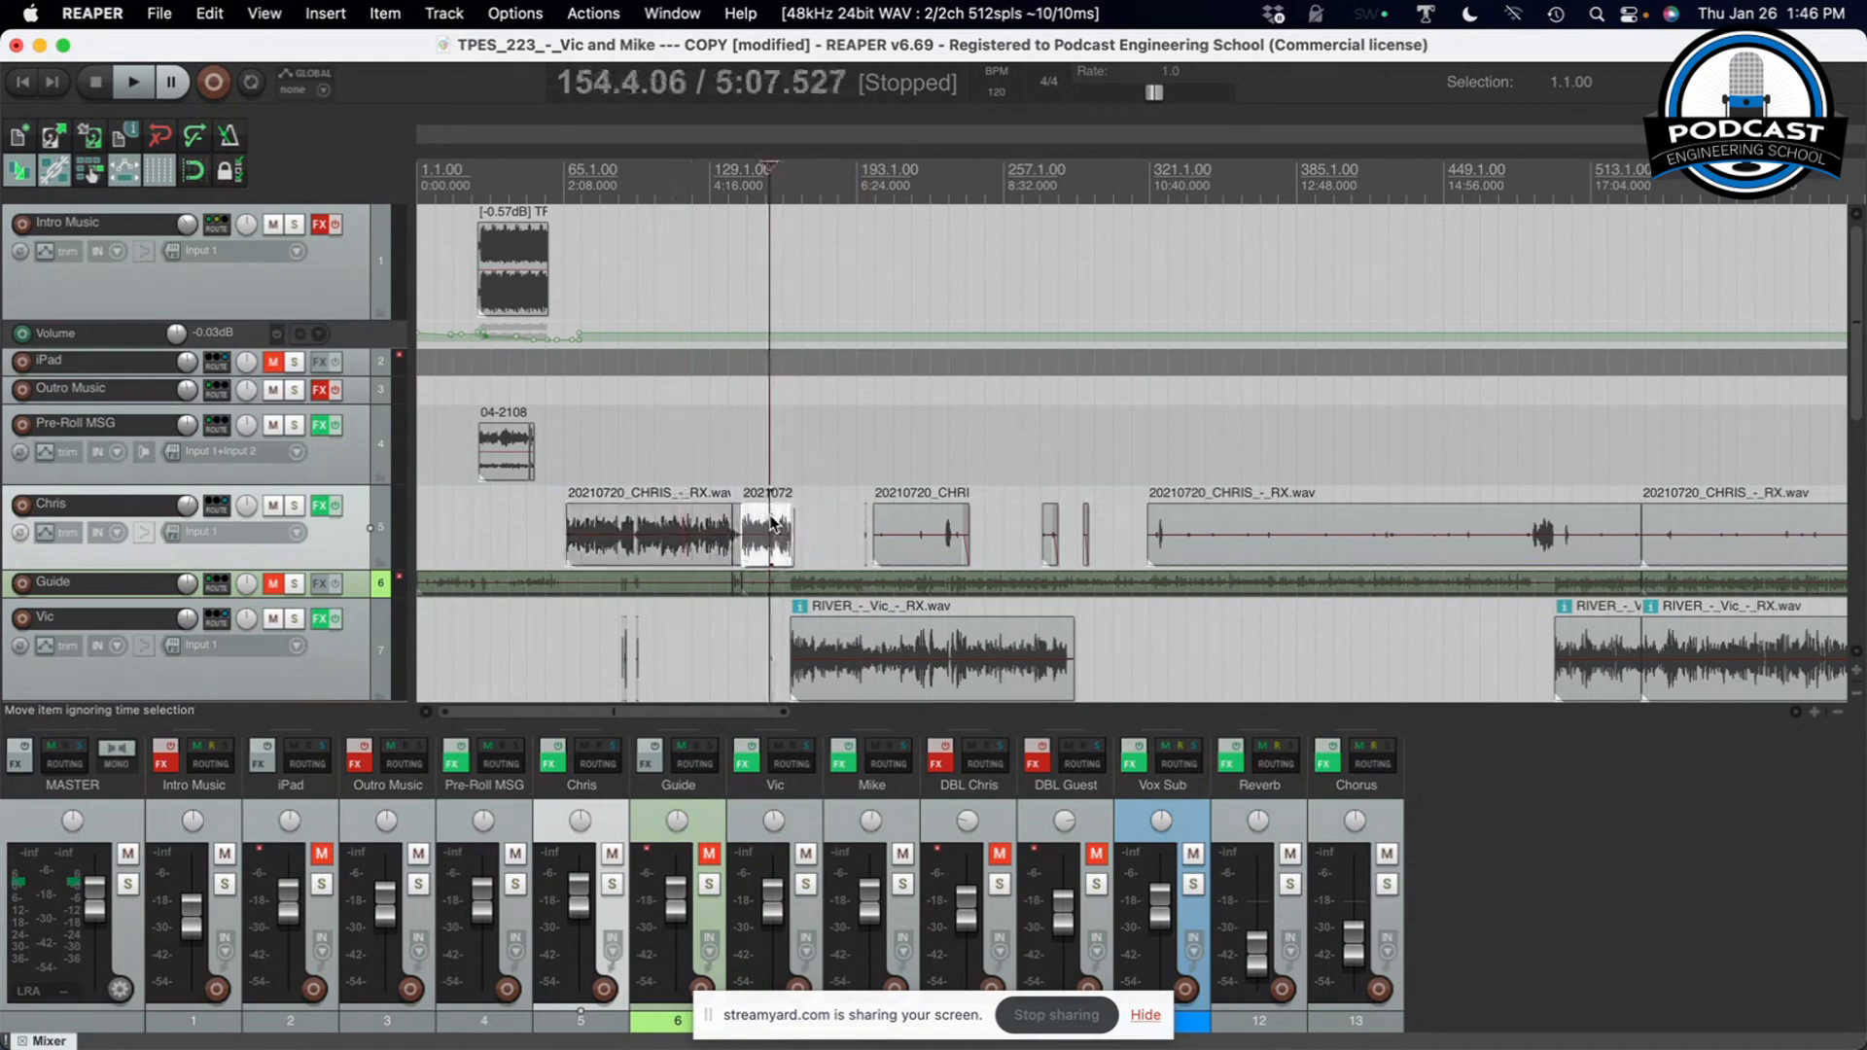
pyautogui.click(656, 522)
pyautogui.rightClick(658, 524)
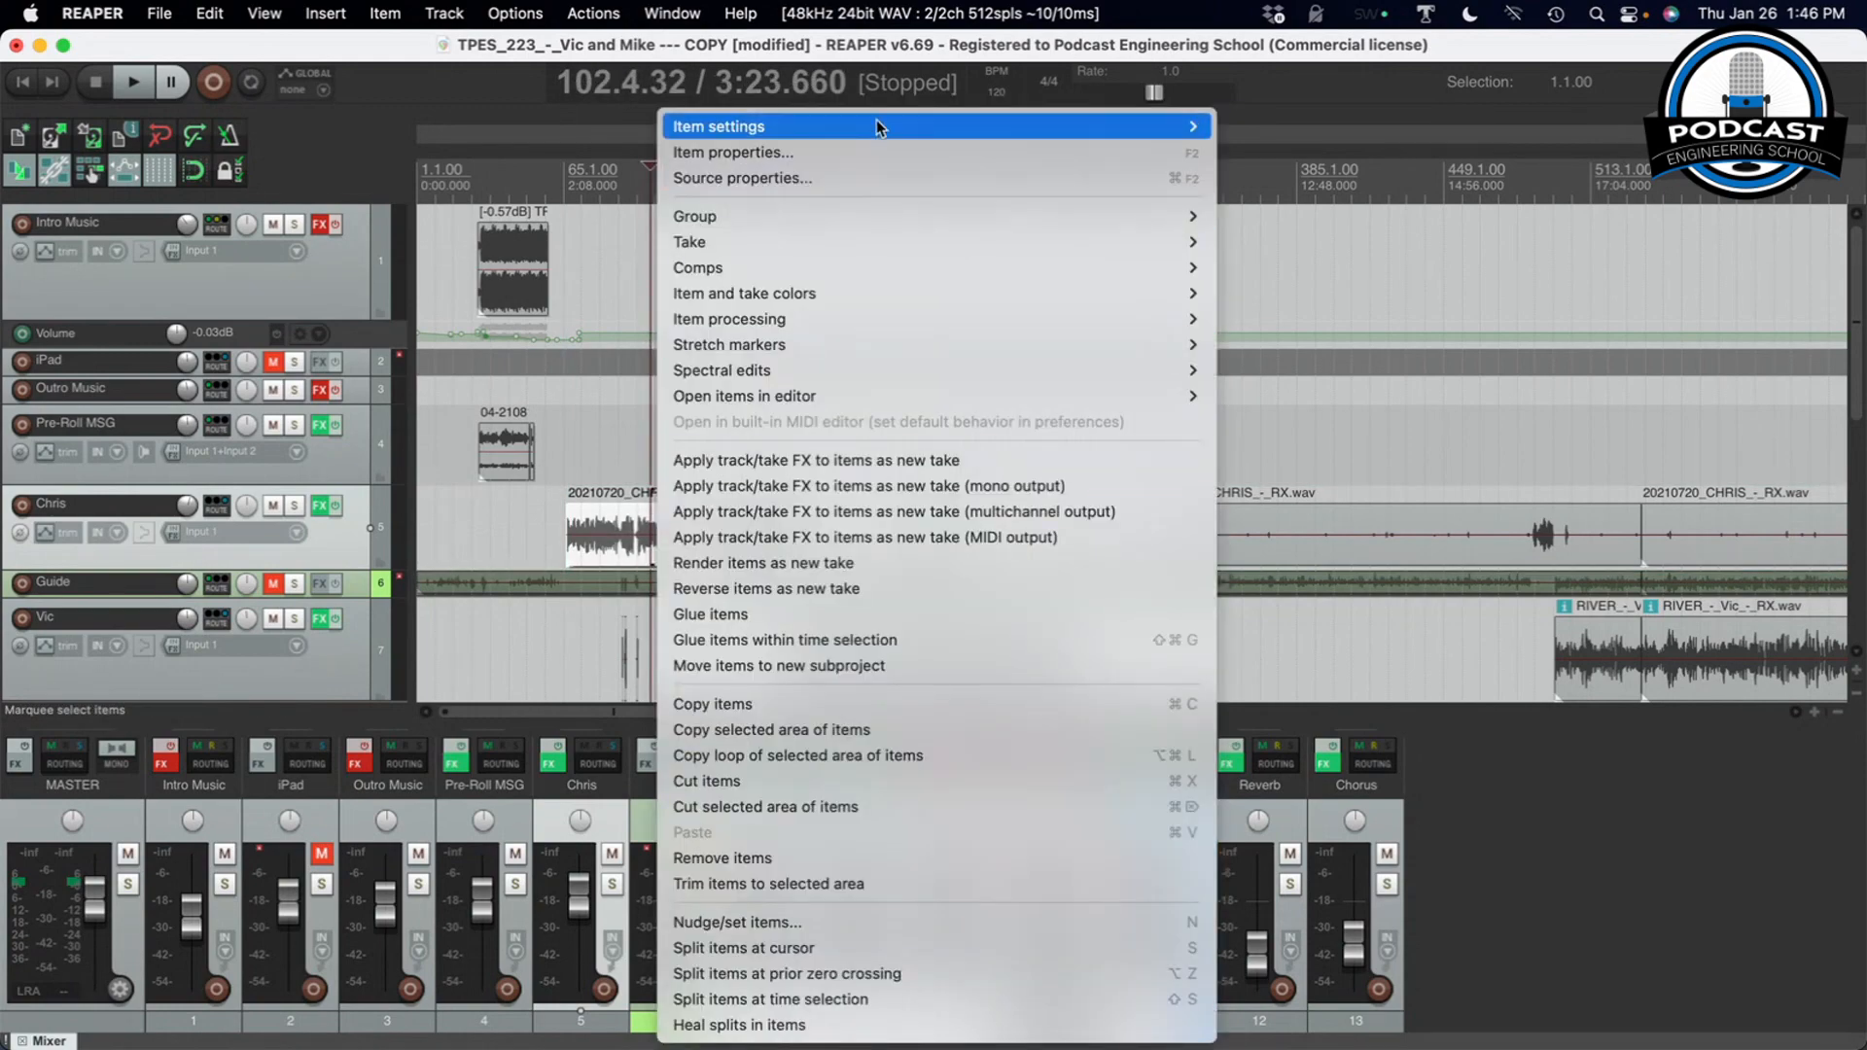
pyautogui.click(874, 153)
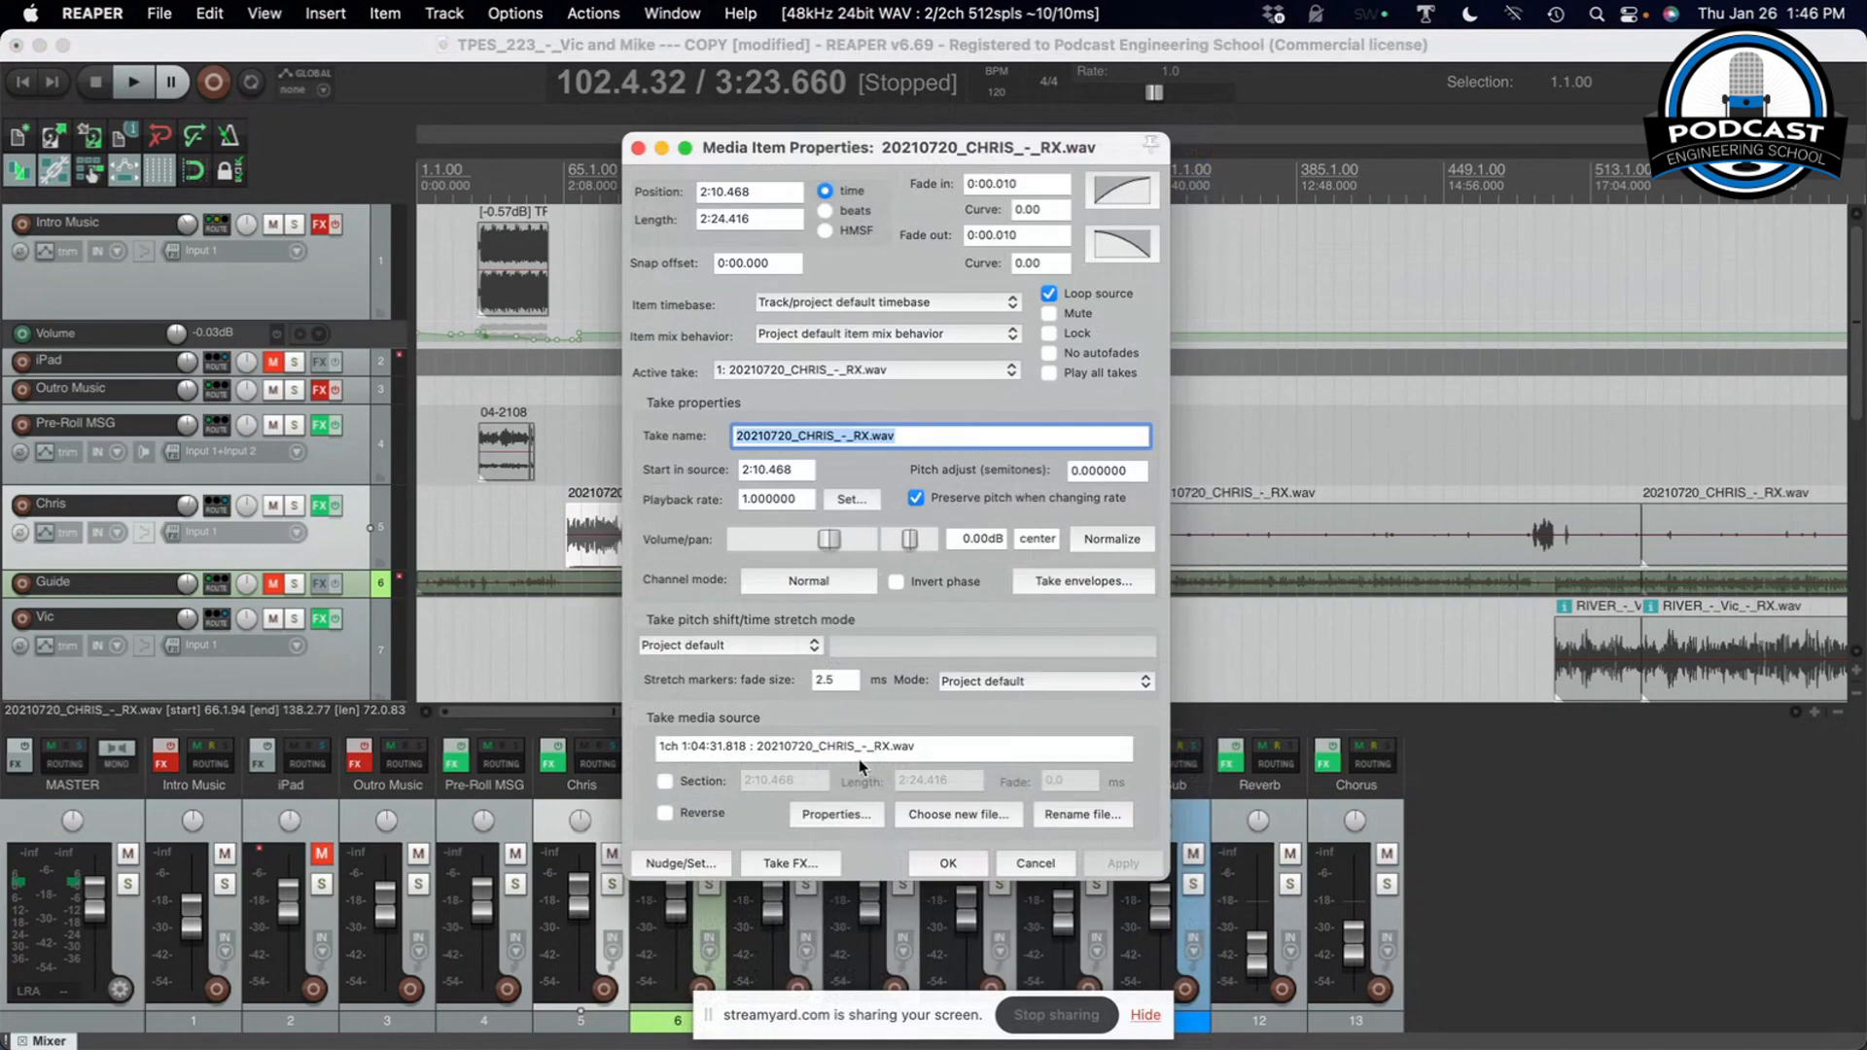
pyautogui.moveTo(828, 540)
pyautogui.mouseDown()
pyautogui.moveTo(848, 541)
pyautogui.moveTo(806, 546)
pyautogui.mouseUp()
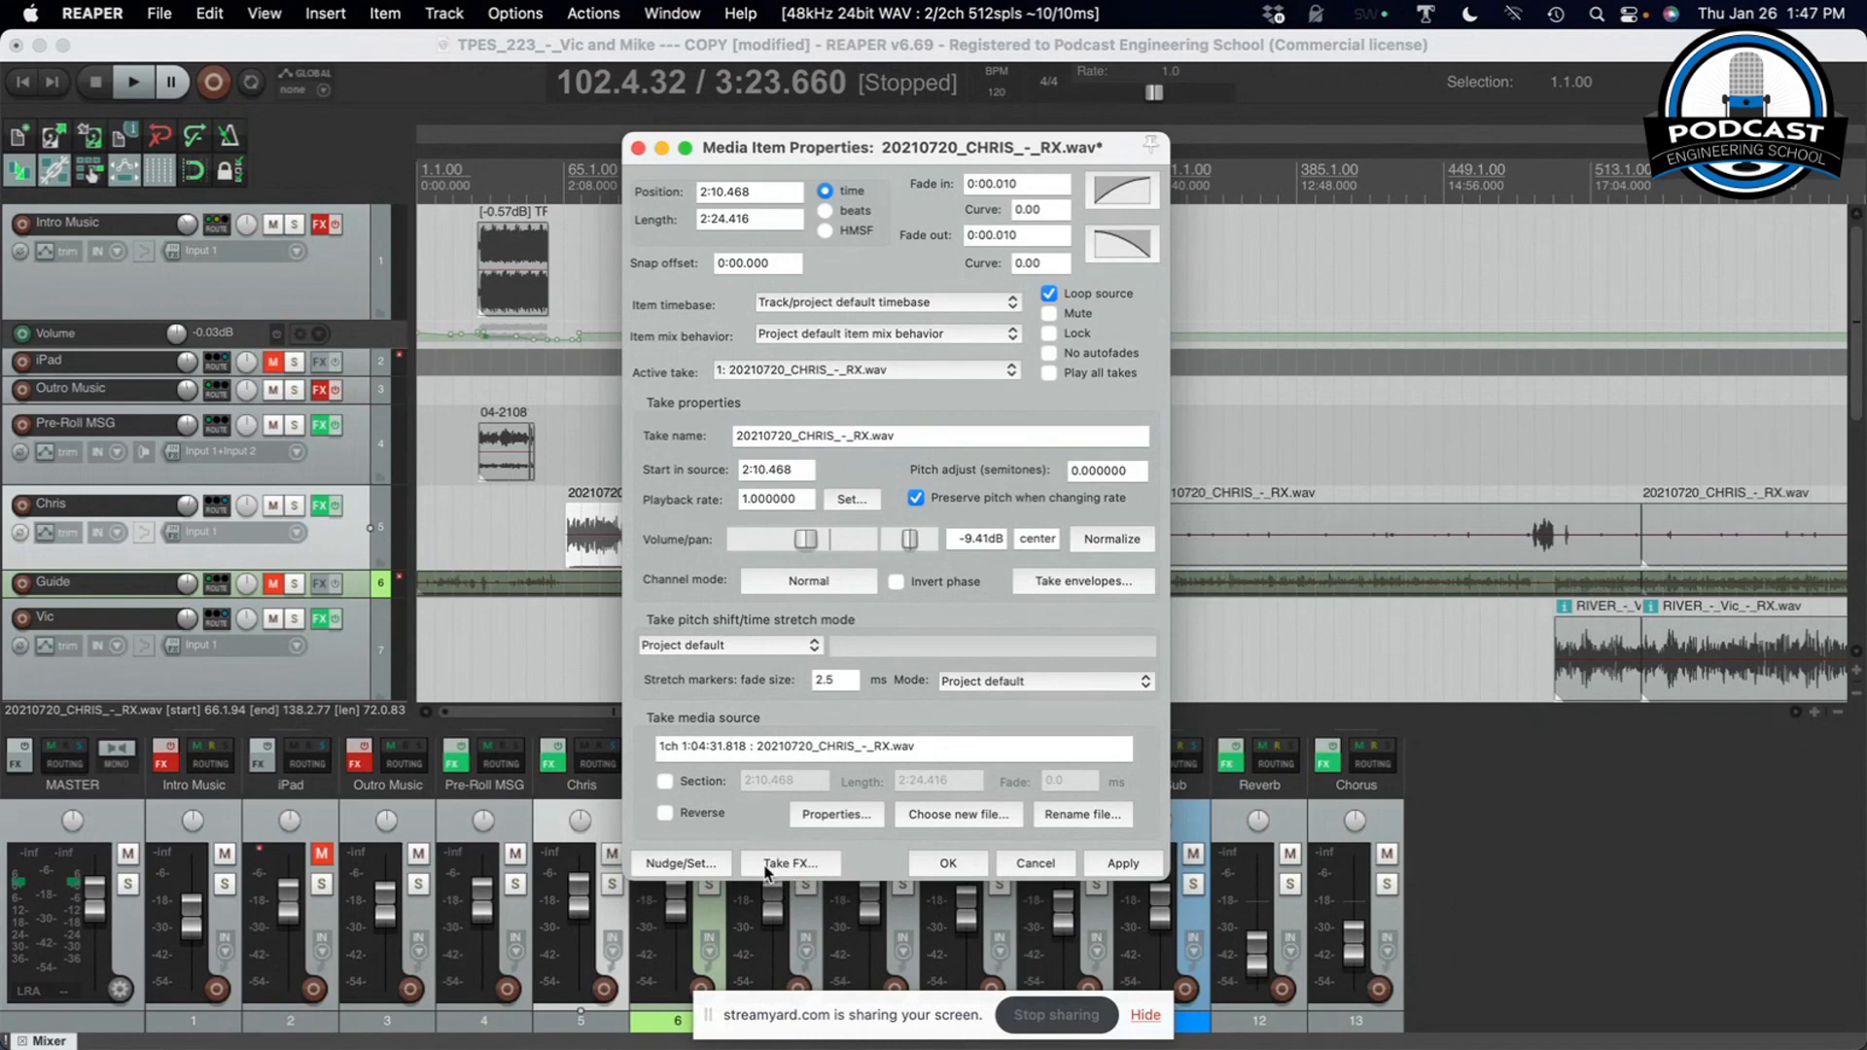
pyautogui.click(1037, 864)
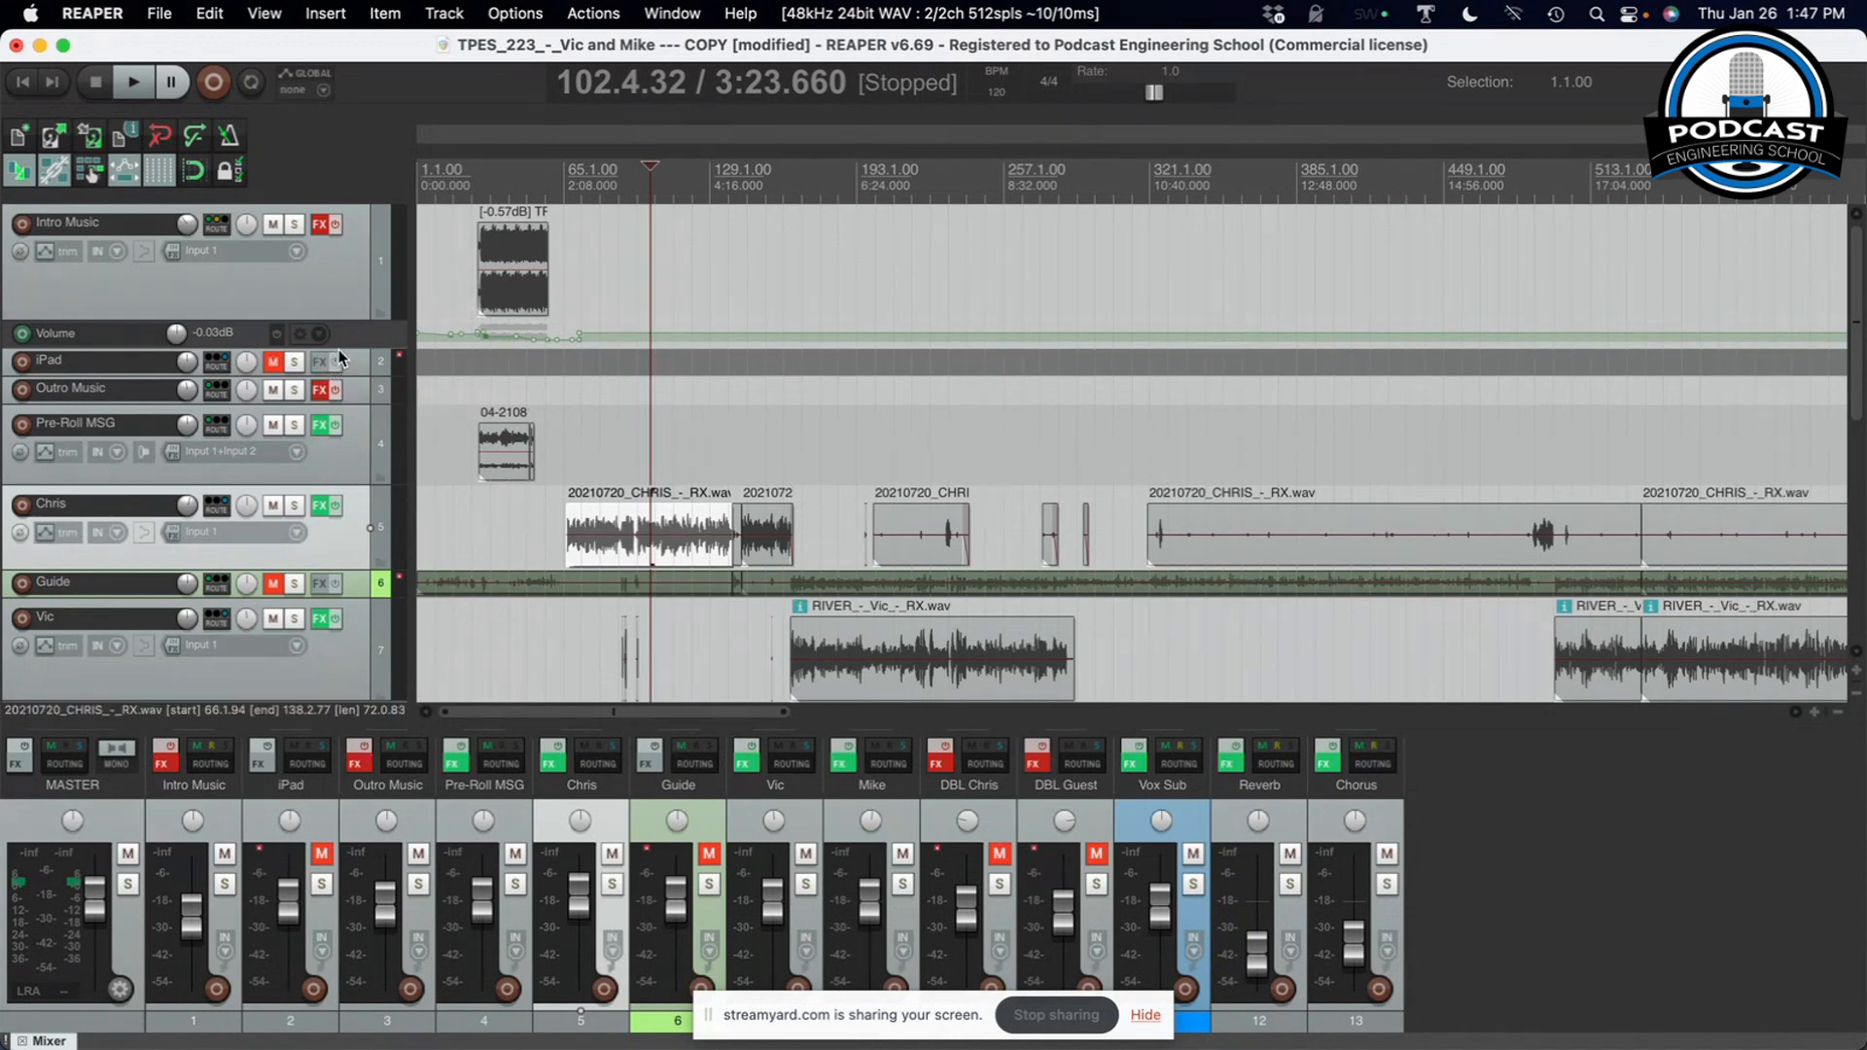
# Enlarge the Intro Music volume envelope and lower the point at the clip's end to match the flat section after it
pyautogui.moveTo(343, 349); pyautogui.dragTo(324, 594)
pyautogui.moveTo(321, 320); pyautogui.dragTo(328, 381)
pyautogui.click(504, 169)
pyautogui.scroll(7, 504, 169)
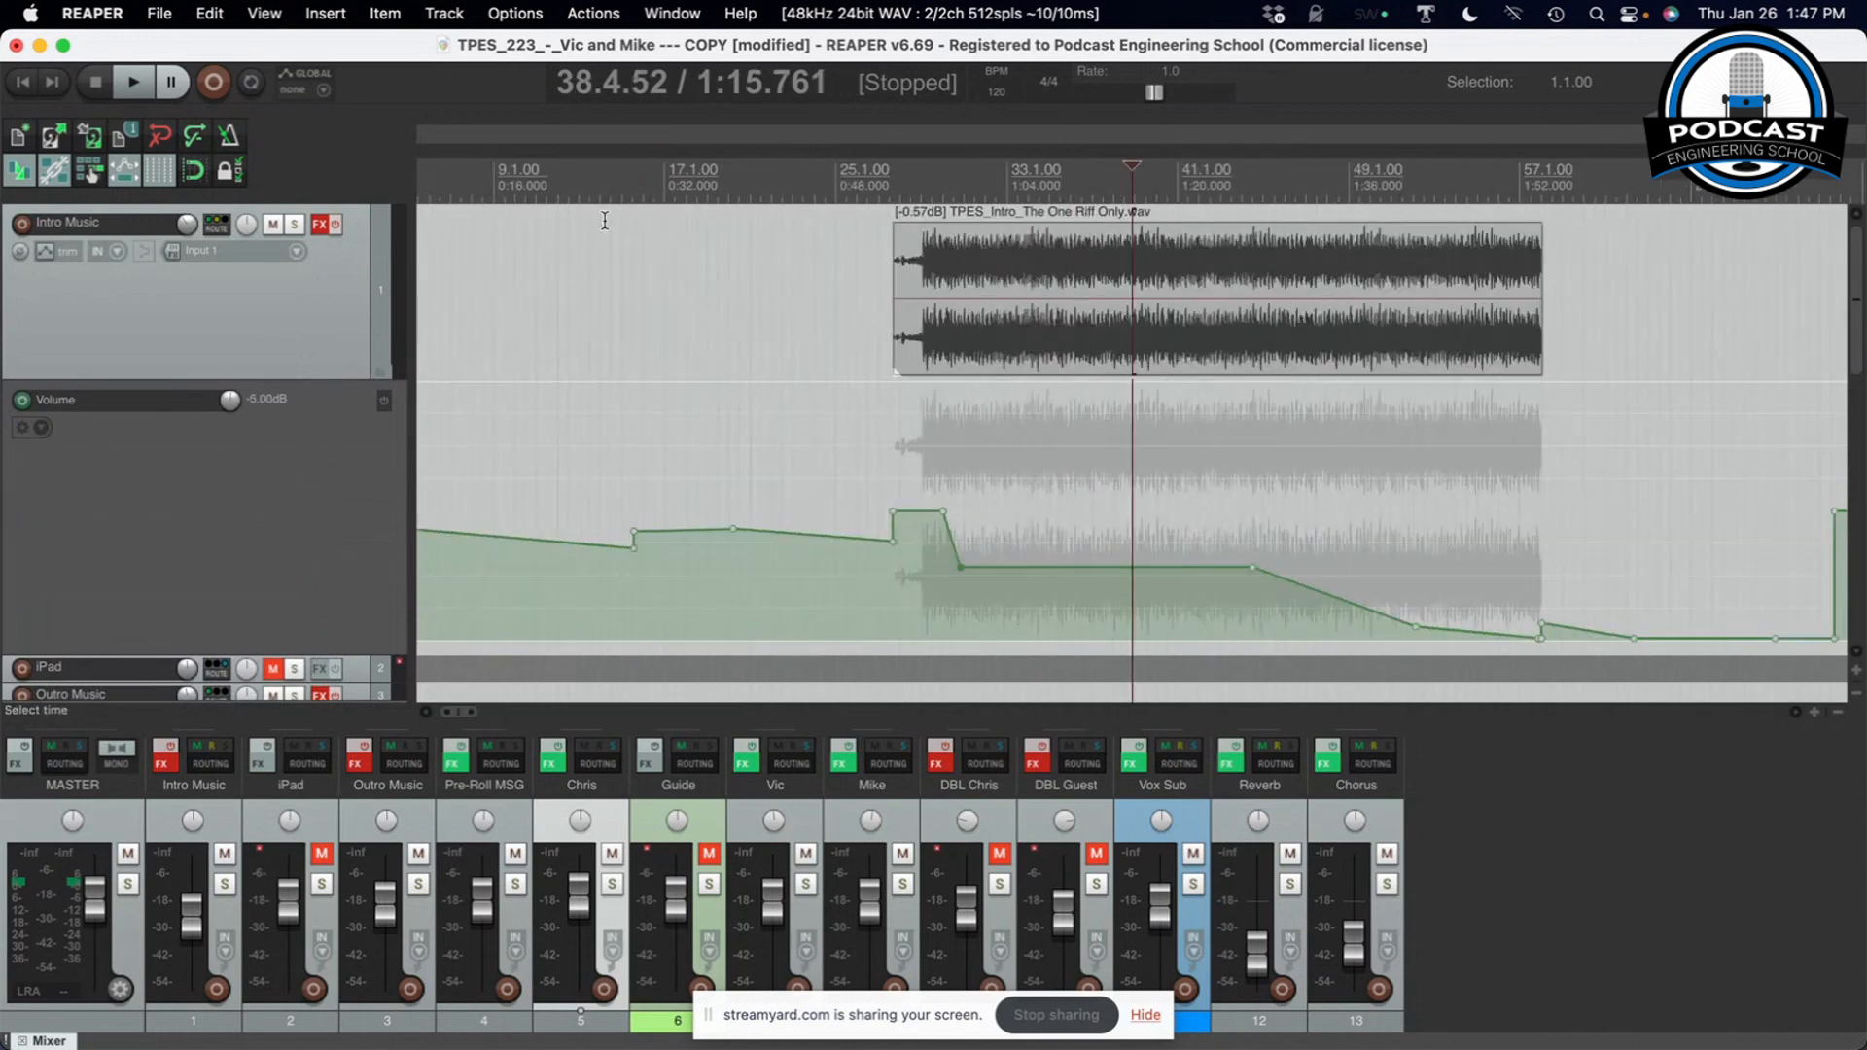
pyautogui.rightClick(890, 547)
pyautogui.click(848, 483)
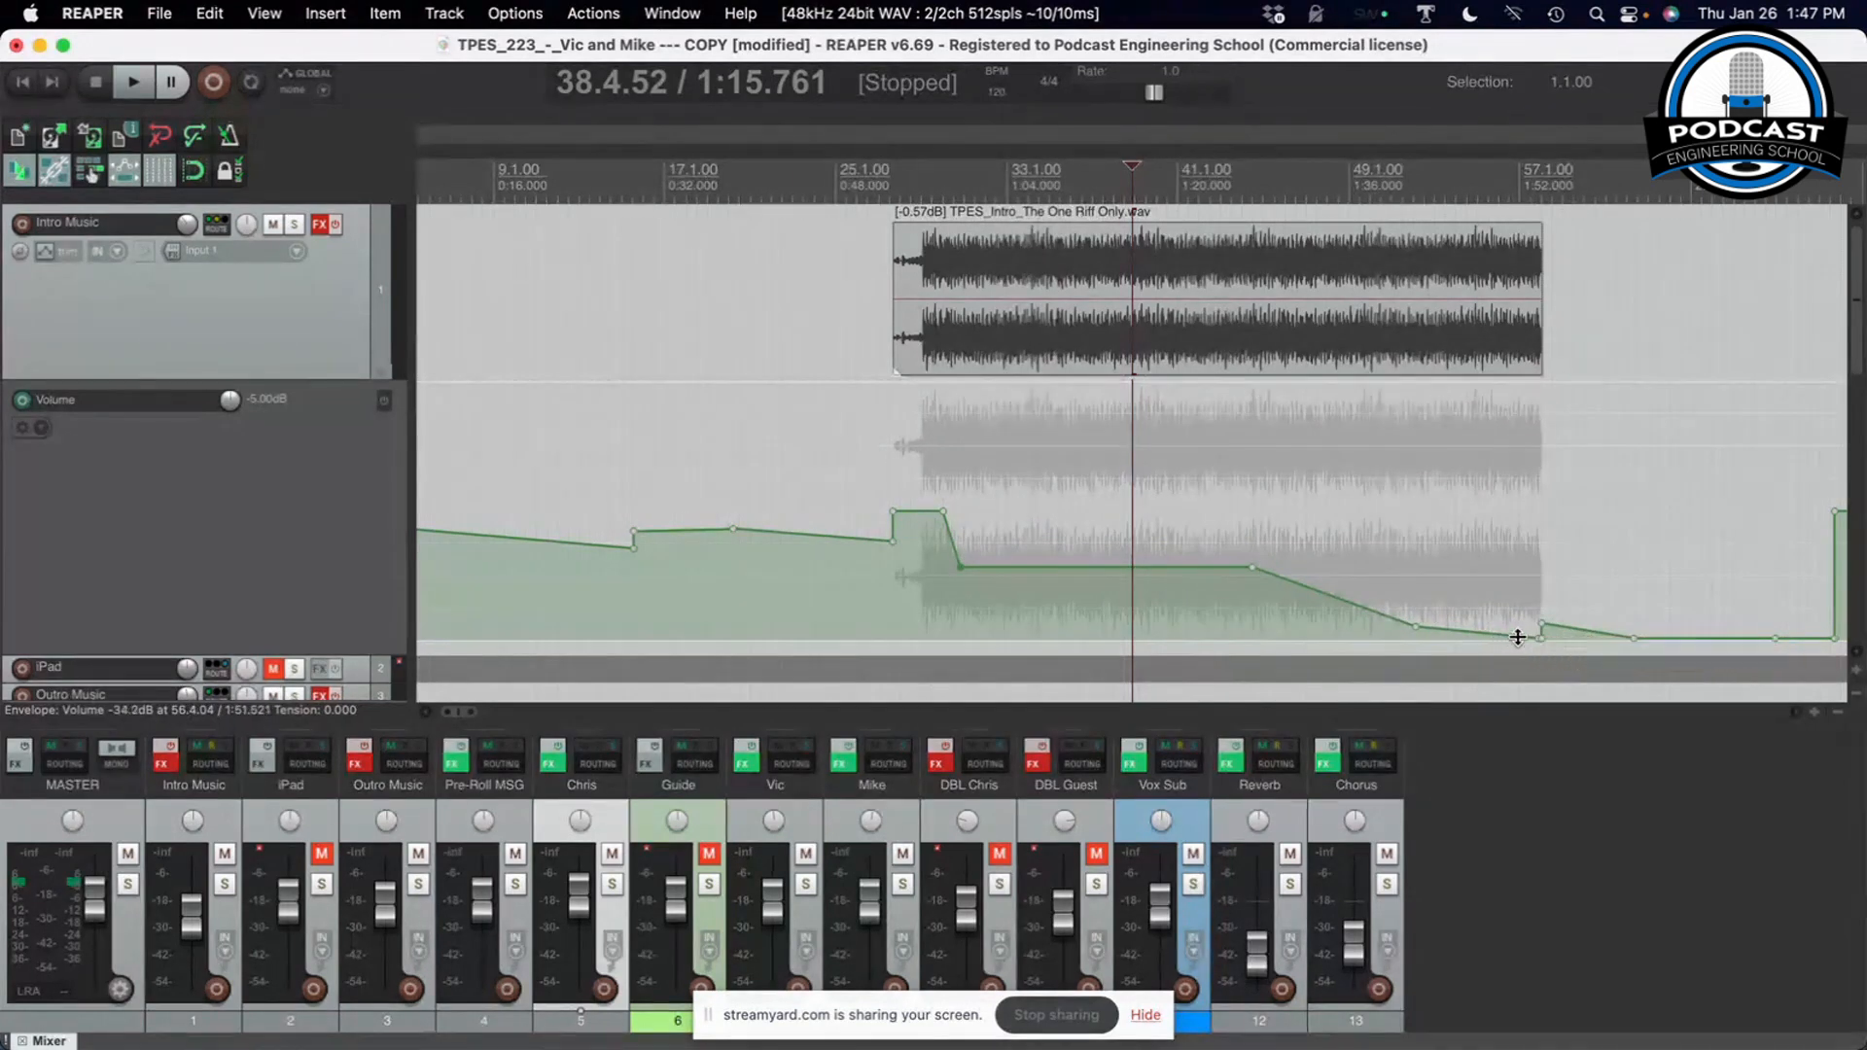
pyautogui.moveTo(1542, 625); pyautogui.dragTo(1562, 660)
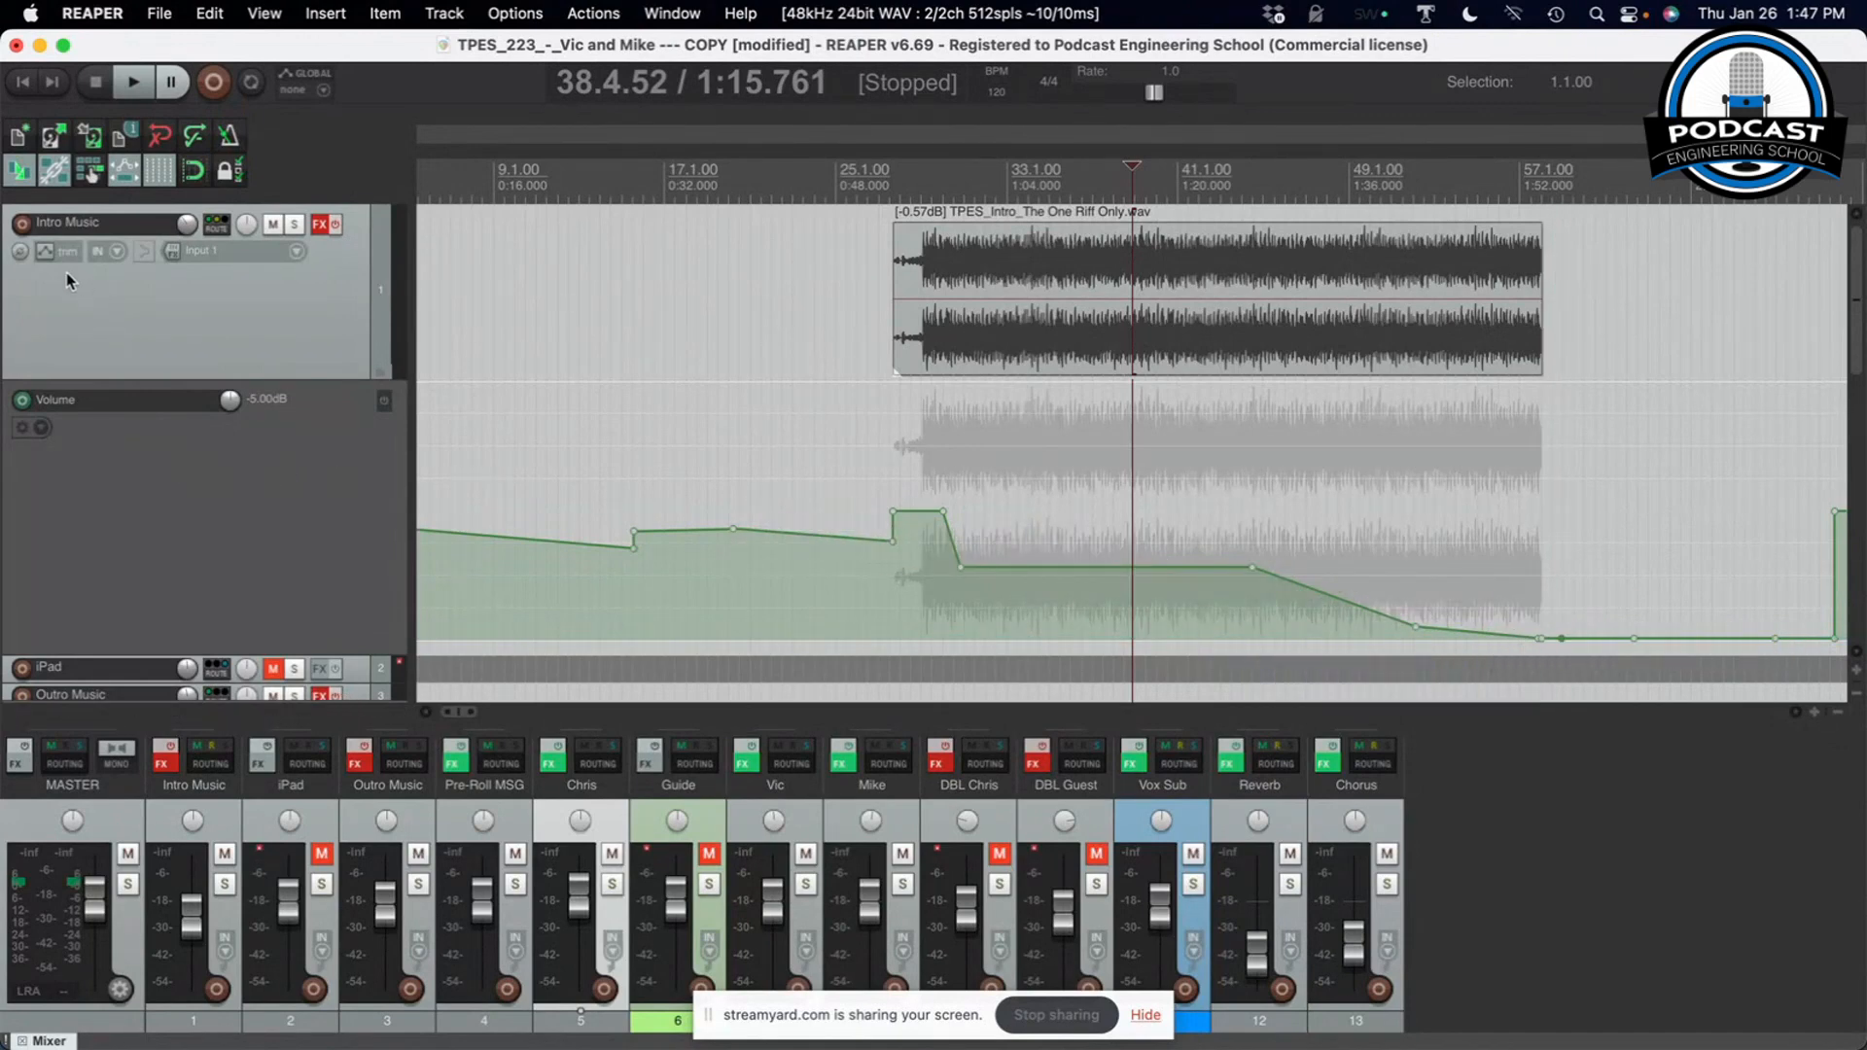
# Show the Pan envelope for the Intro Music track and resize the track and envelope lanes so both envelopes are in view
pyautogui.click(44, 250)
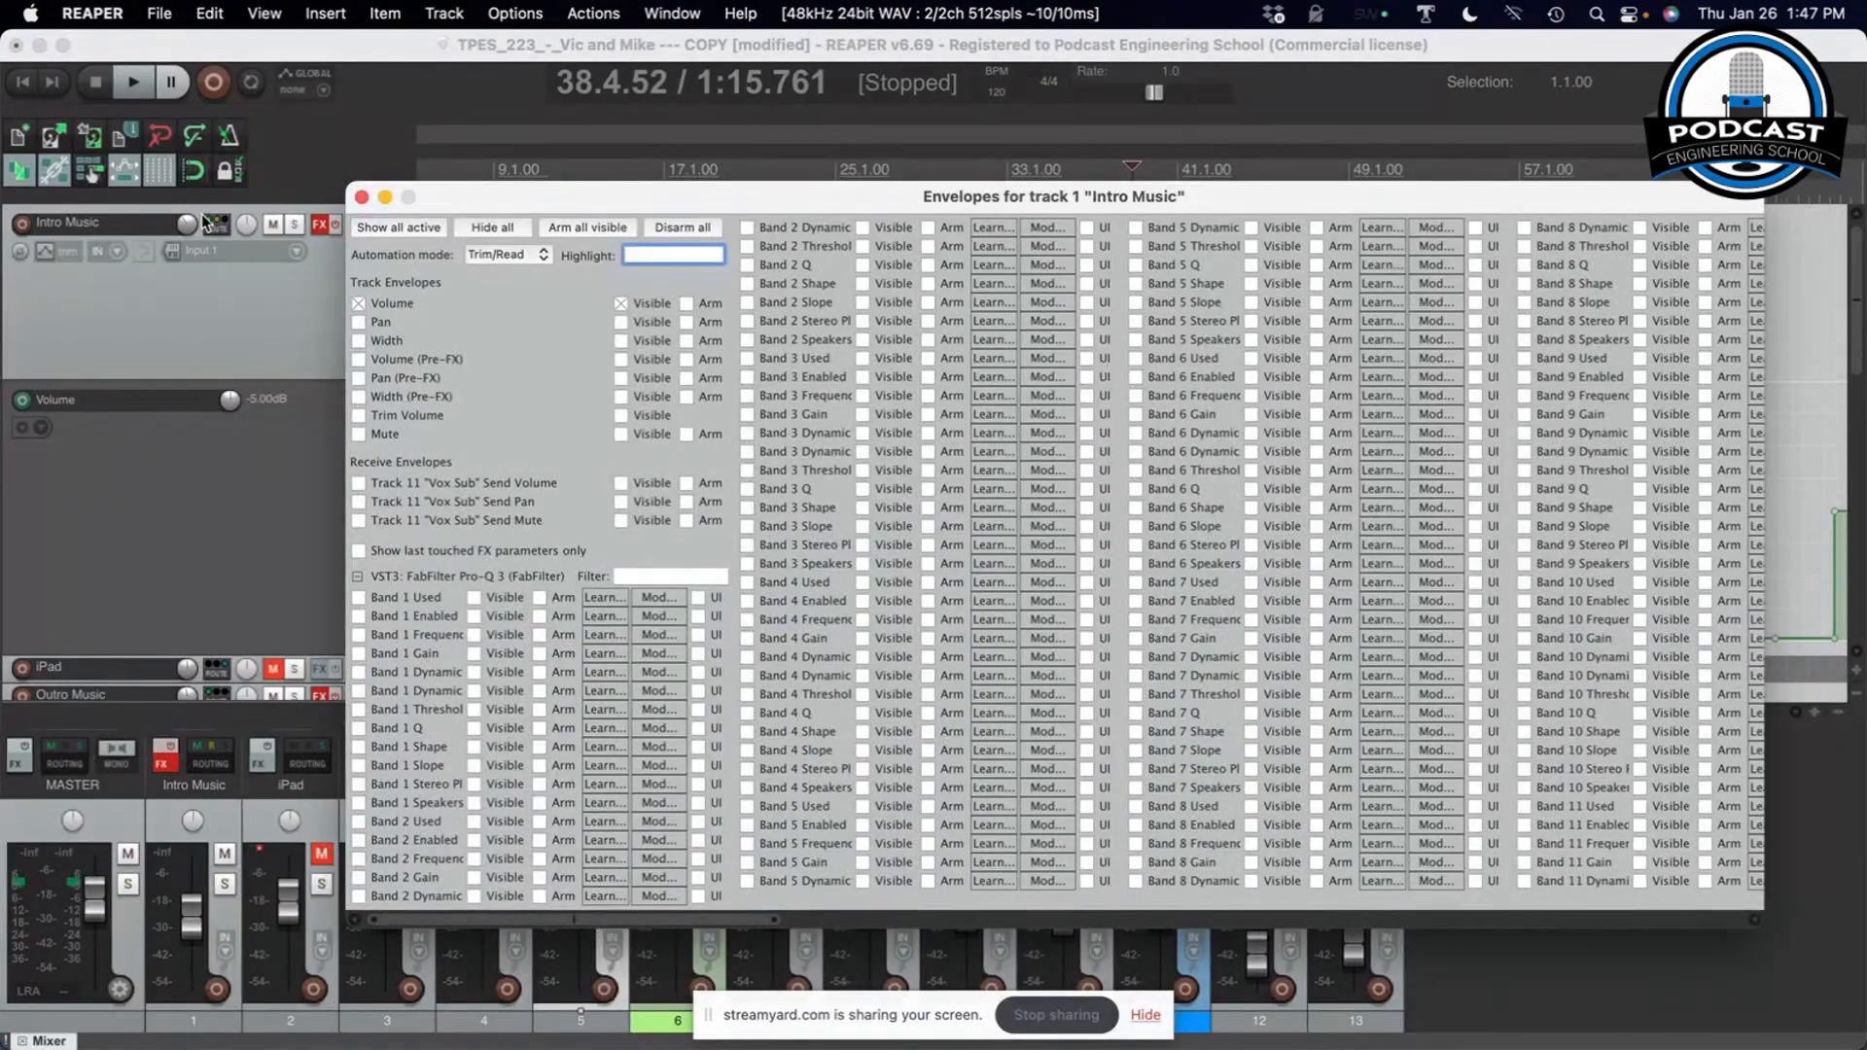
pyautogui.click(393, 321)
pyautogui.click(362, 197)
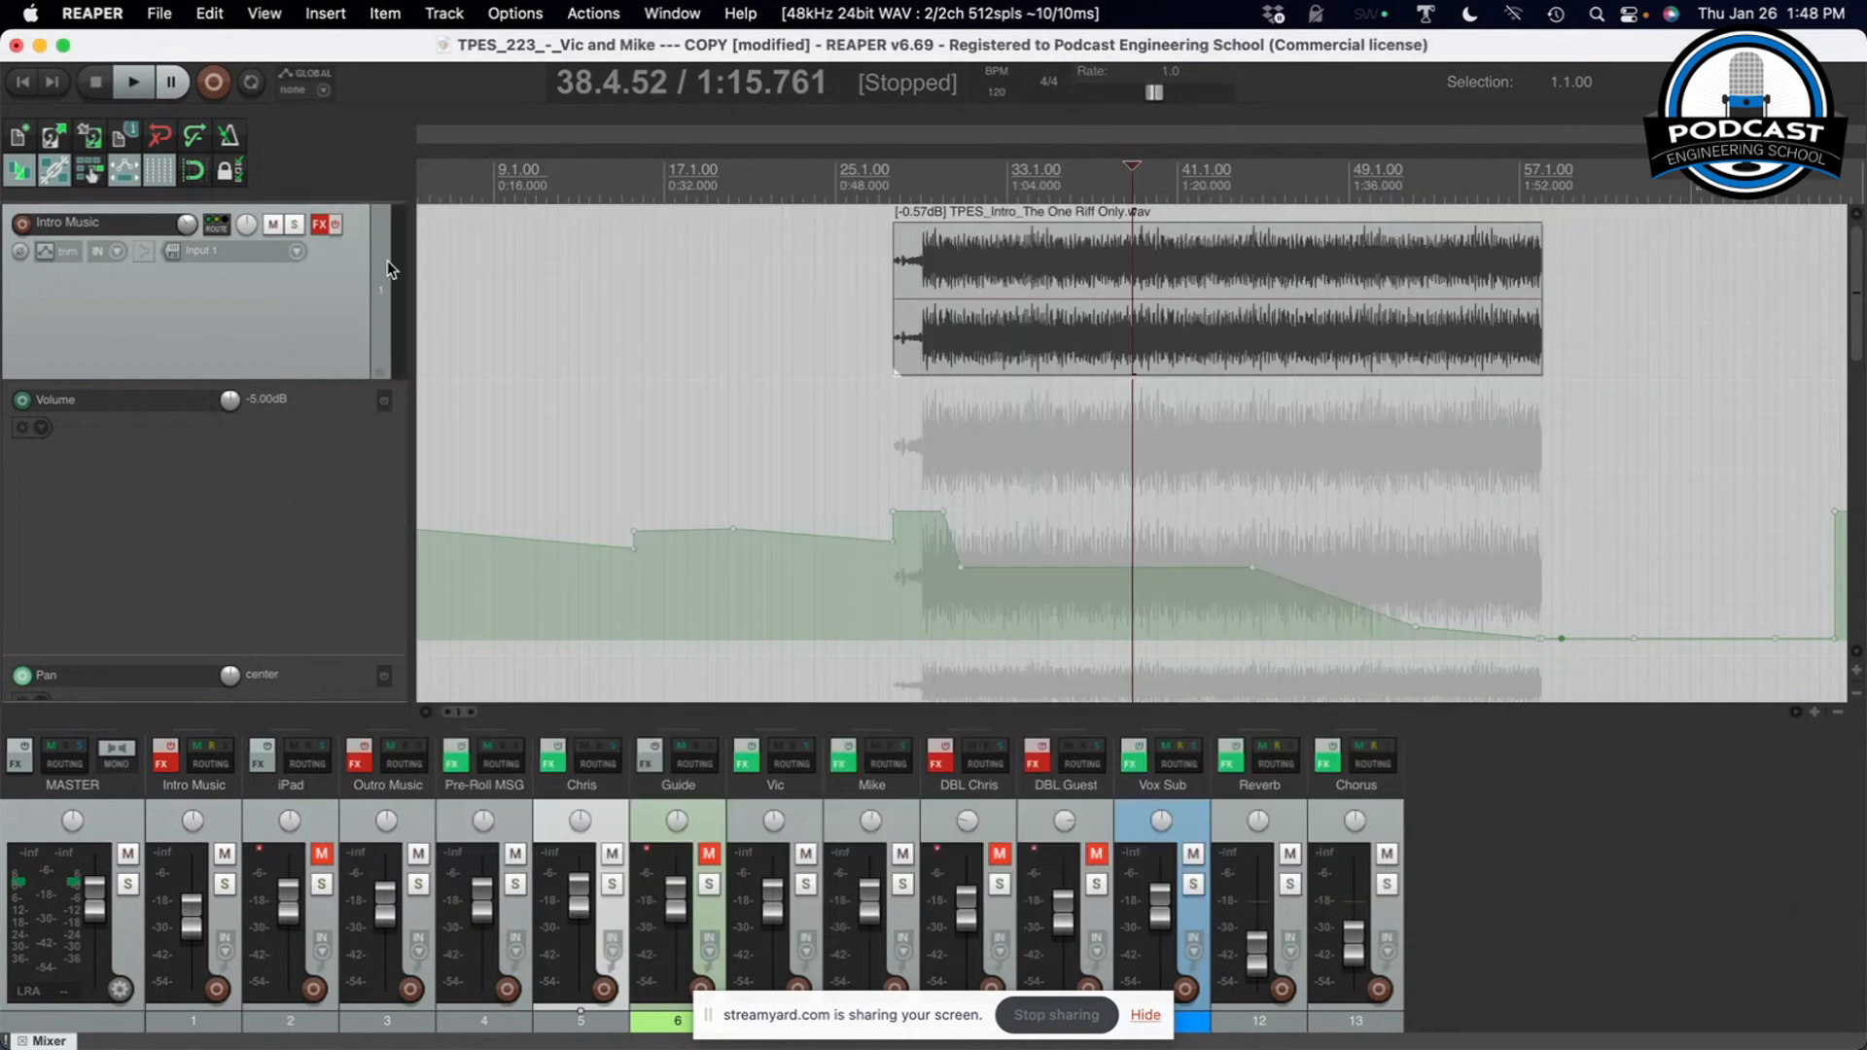
pyautogui.click(340, 373)
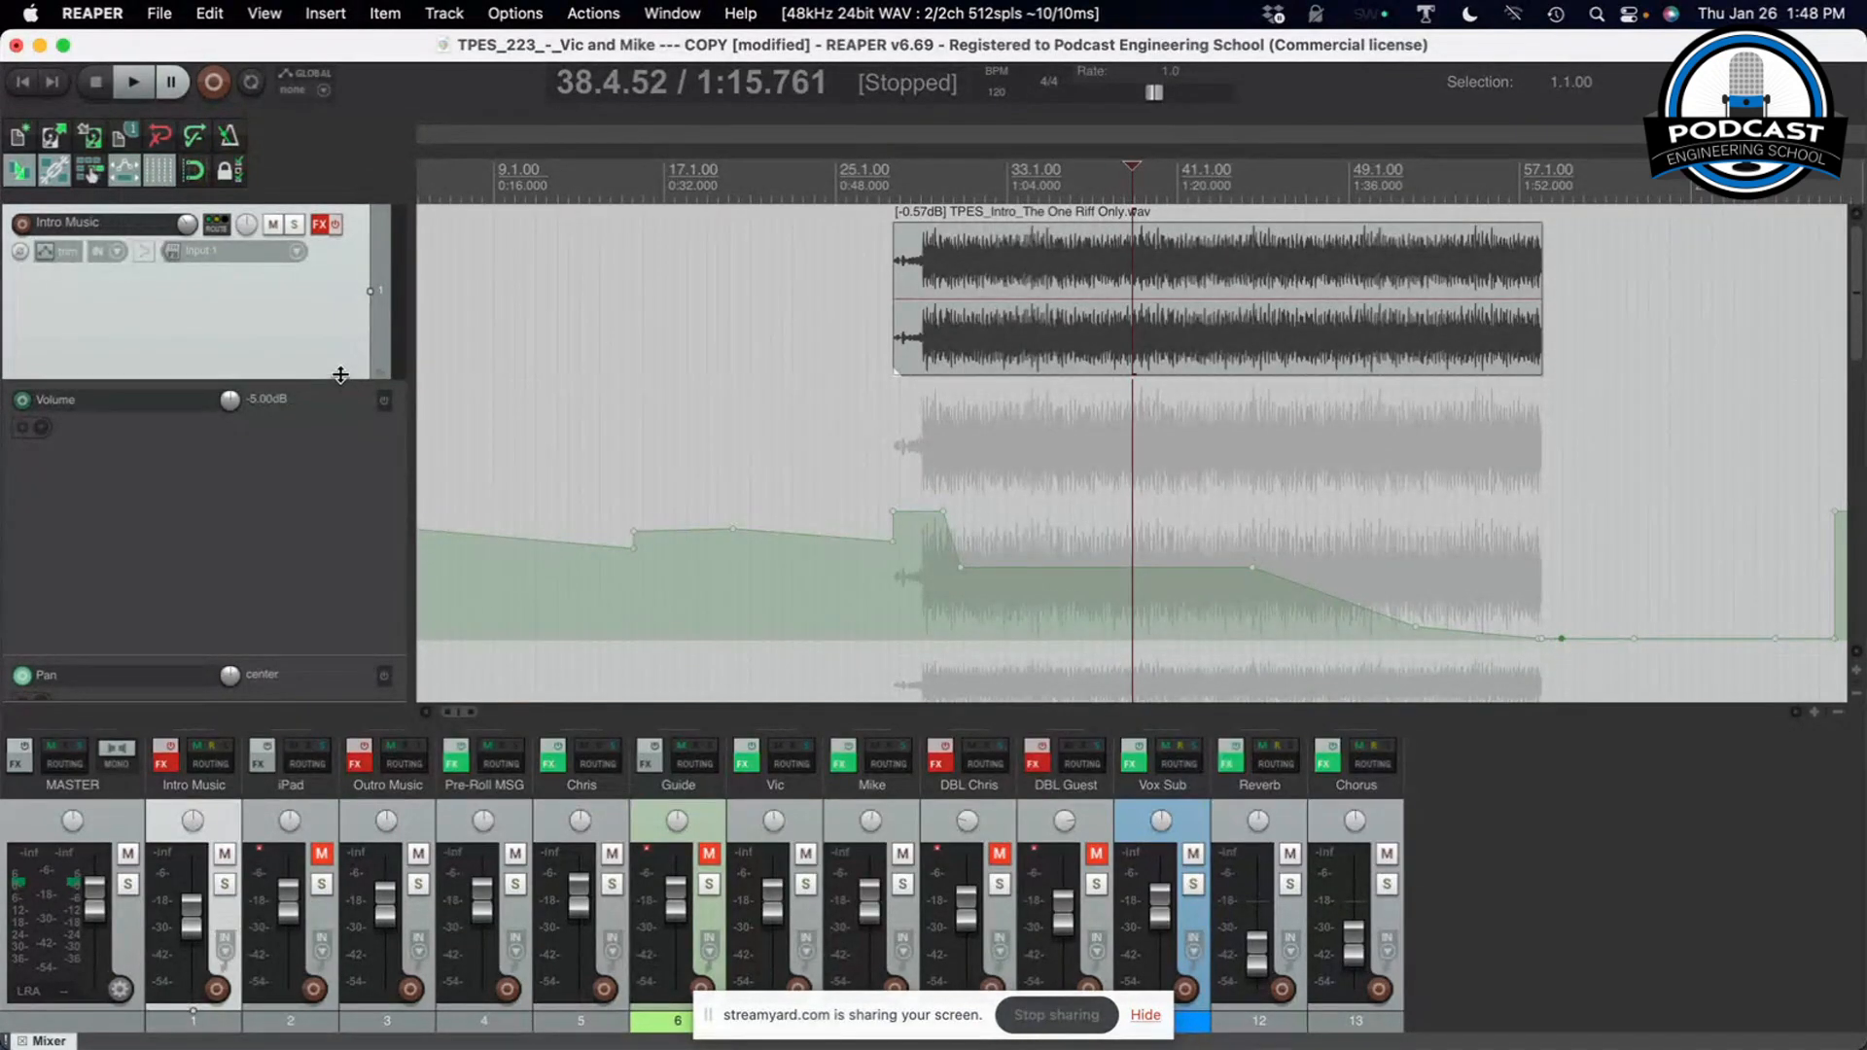
pyautogui.moveTo(341, 377); pyautogui.dragTo(341, 296)
pyautogui.moveTo(335, 570); pyautogui.dragTo(329, 610)
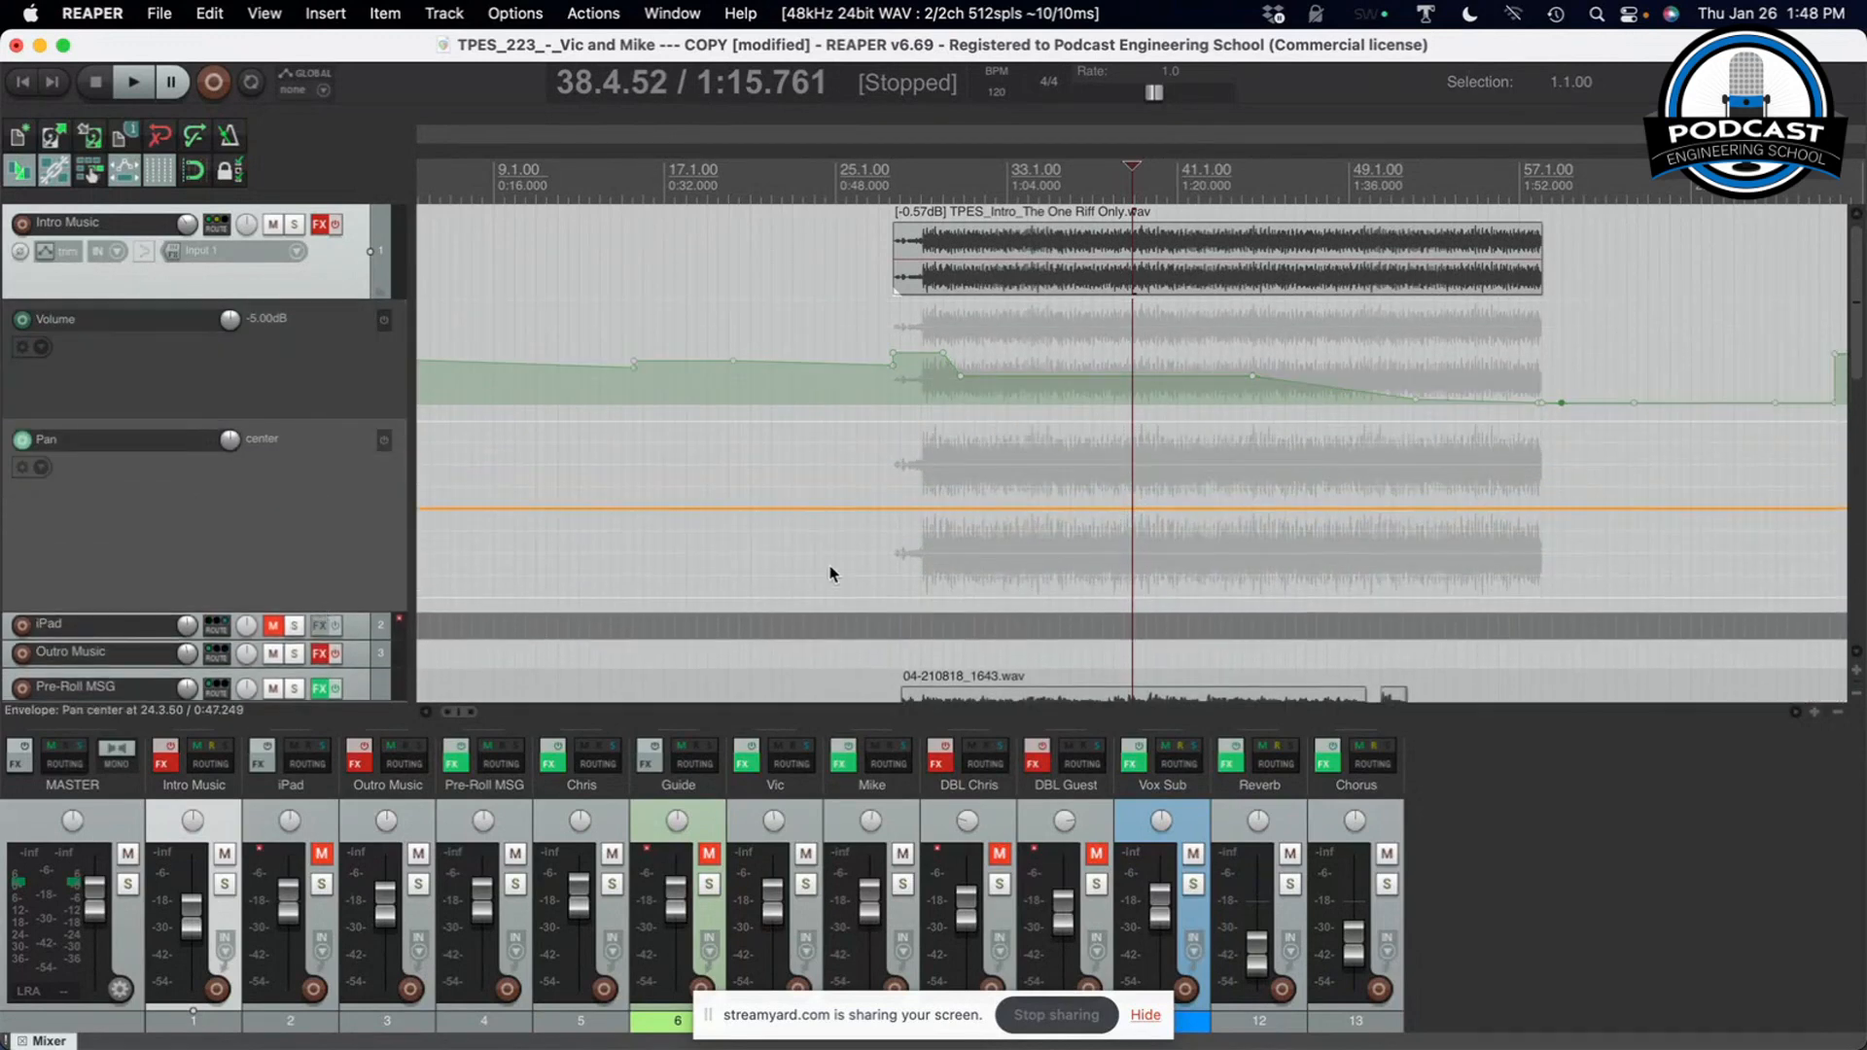
# Add pan envelope points near the start of the intro clip, pull the middle one fully right, and play the pan move
pyautogui.click(904, 509)
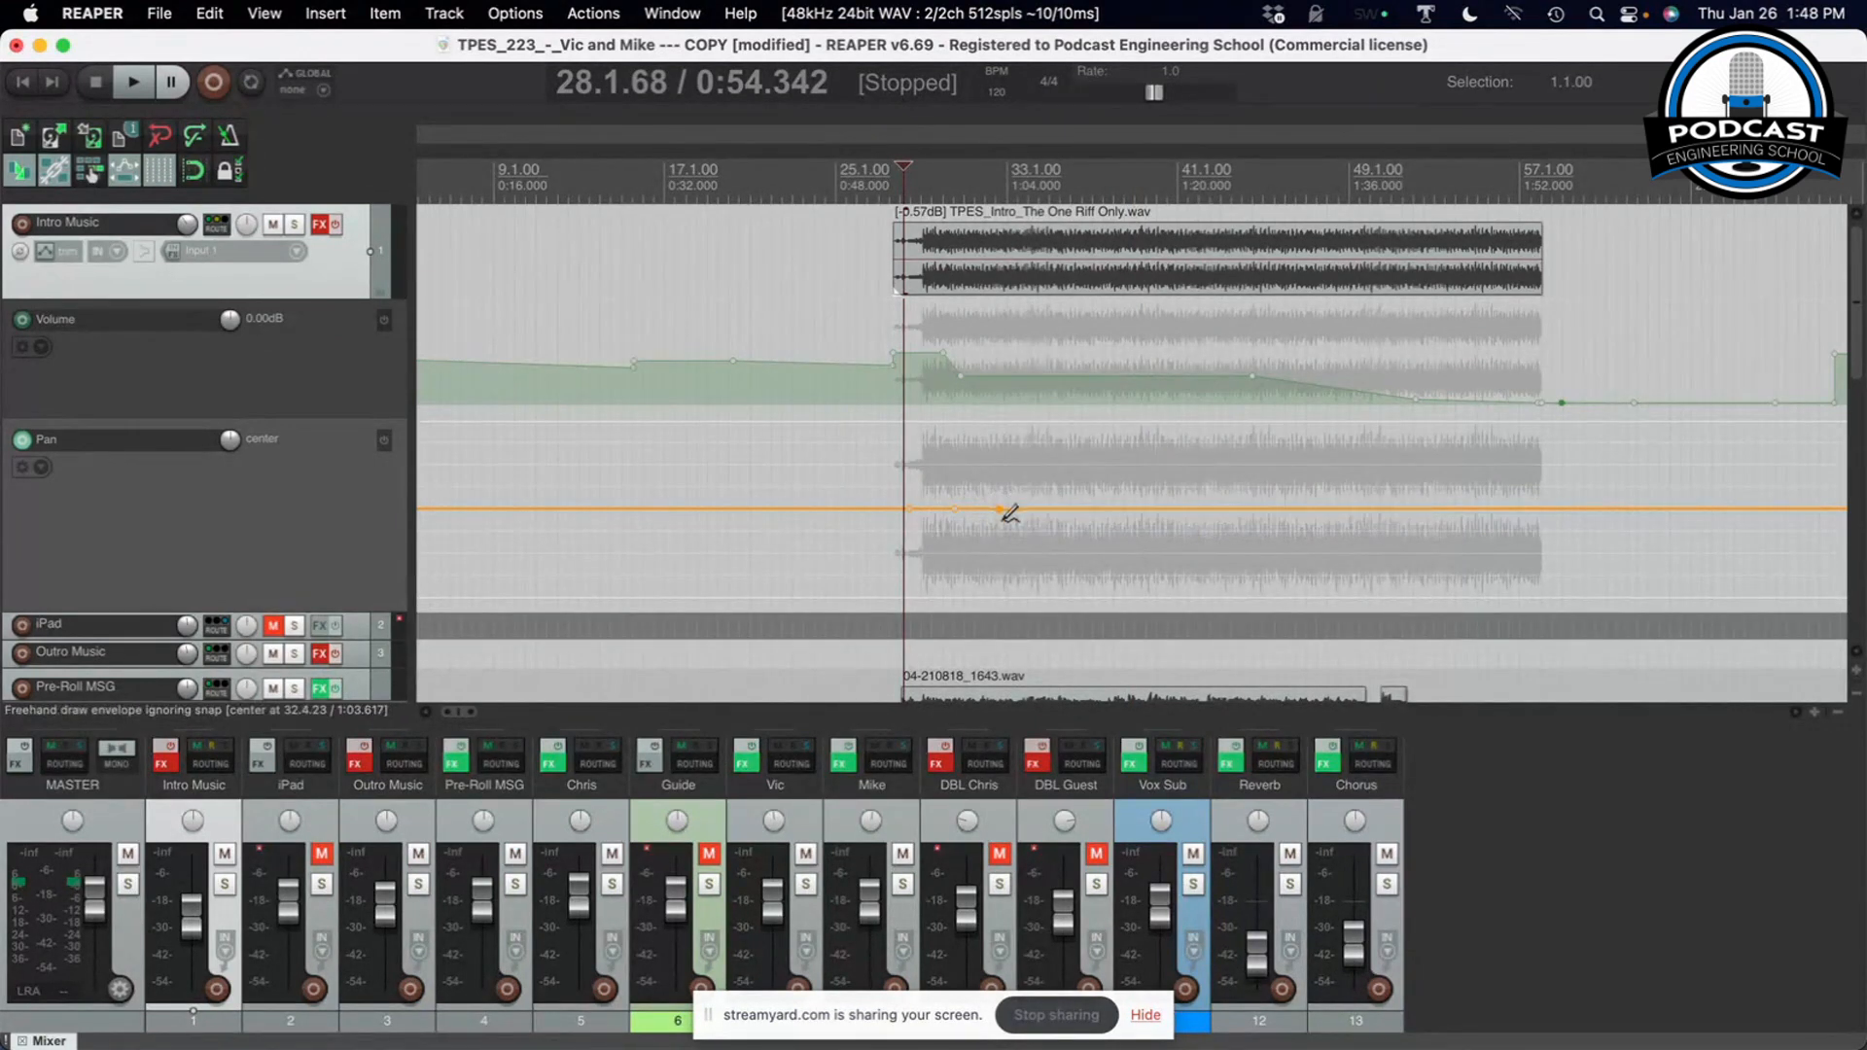
pyautogui.moveTo(950, 507); pyautogui.dragTo(952, 595)
pyautogui.press('space')
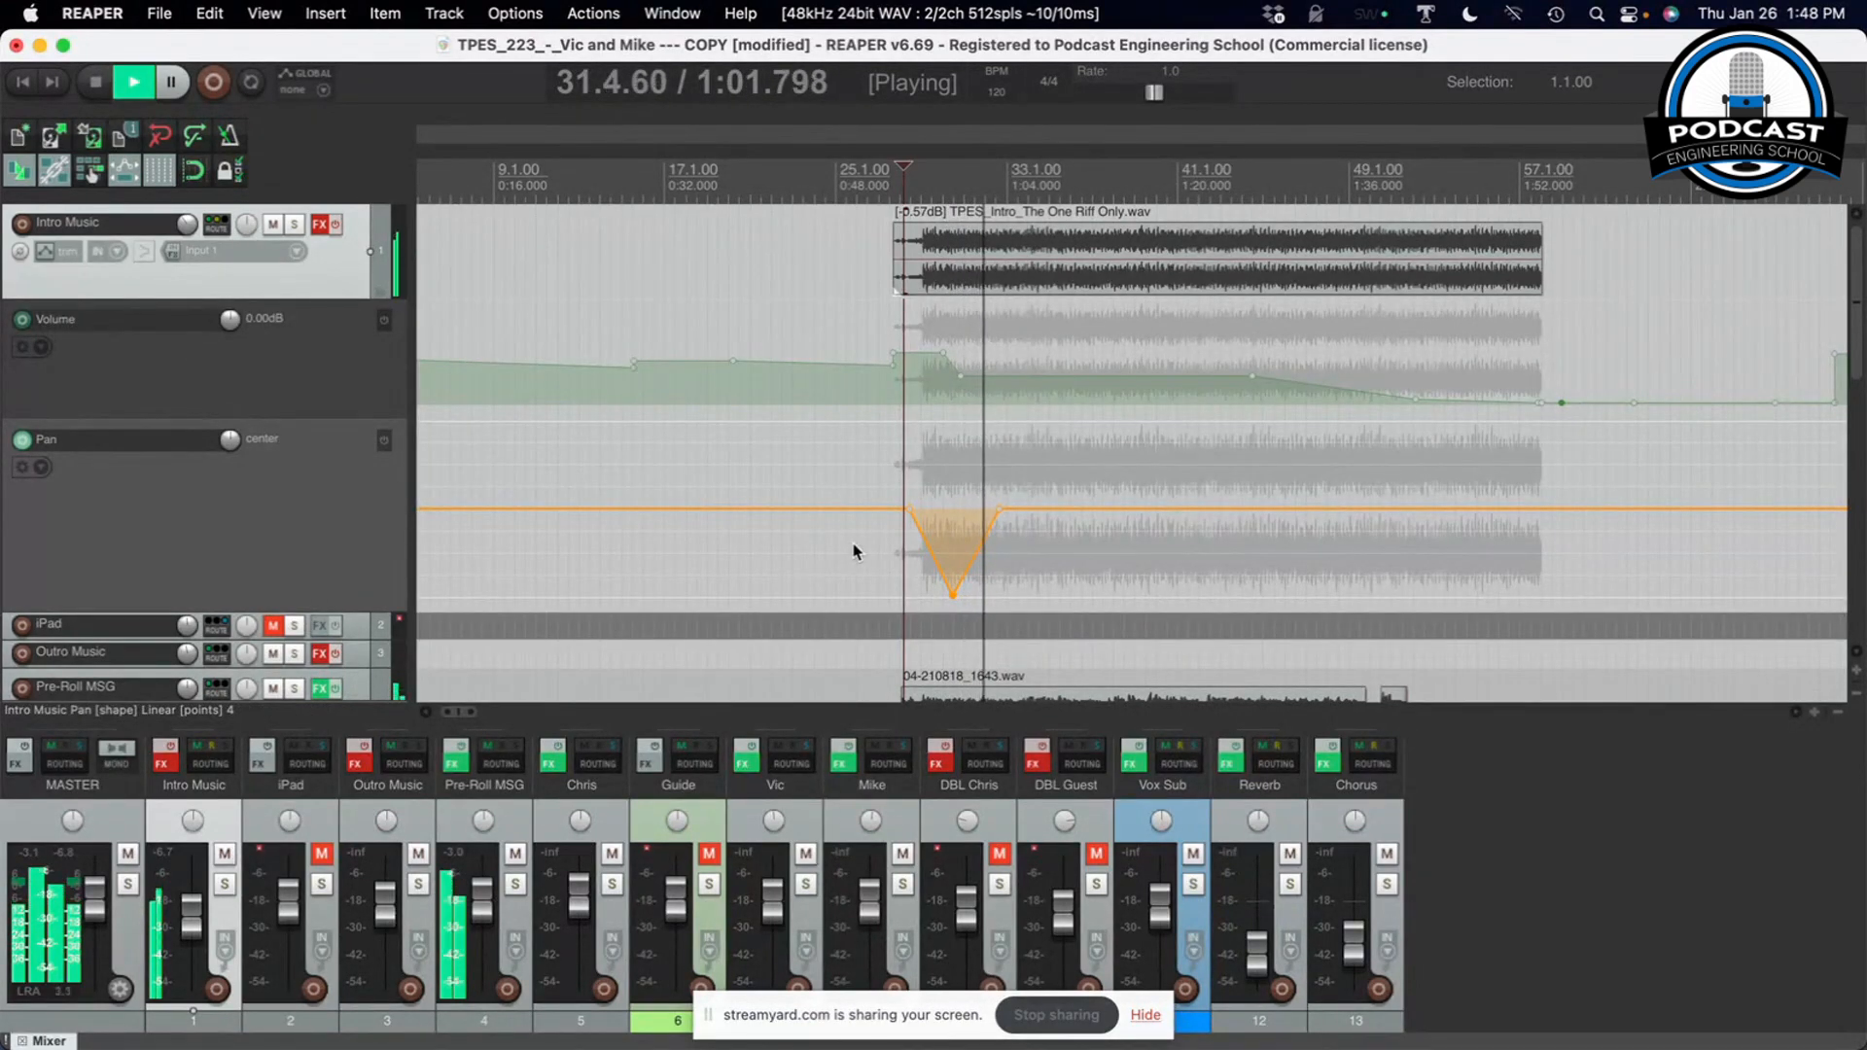
pyautogui.press('space')
# Pull the pan envelope after the dip fully left at about 1:02 and play the right-to-left sweep
pyautogui.moveTo(988, 508); pyautogui.dragTo(983, 367)
pyautogui.press('space')
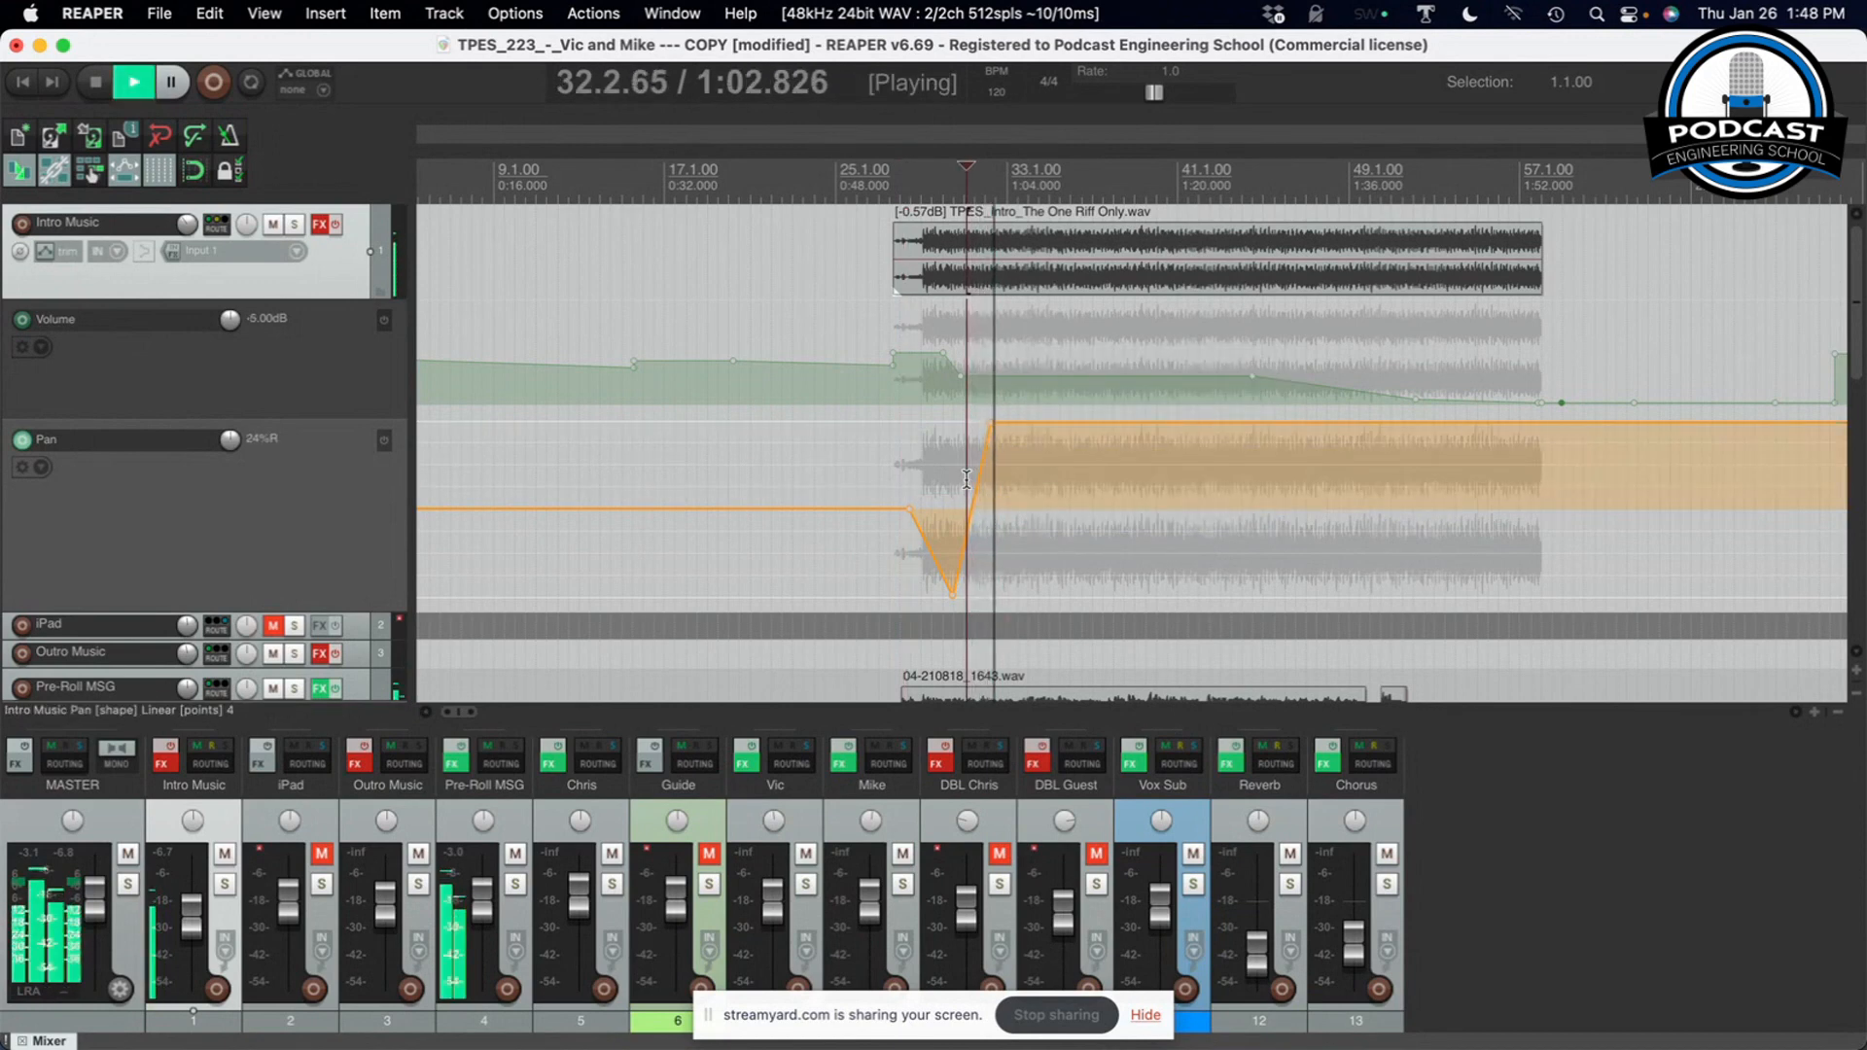
pyautogui.press('space')
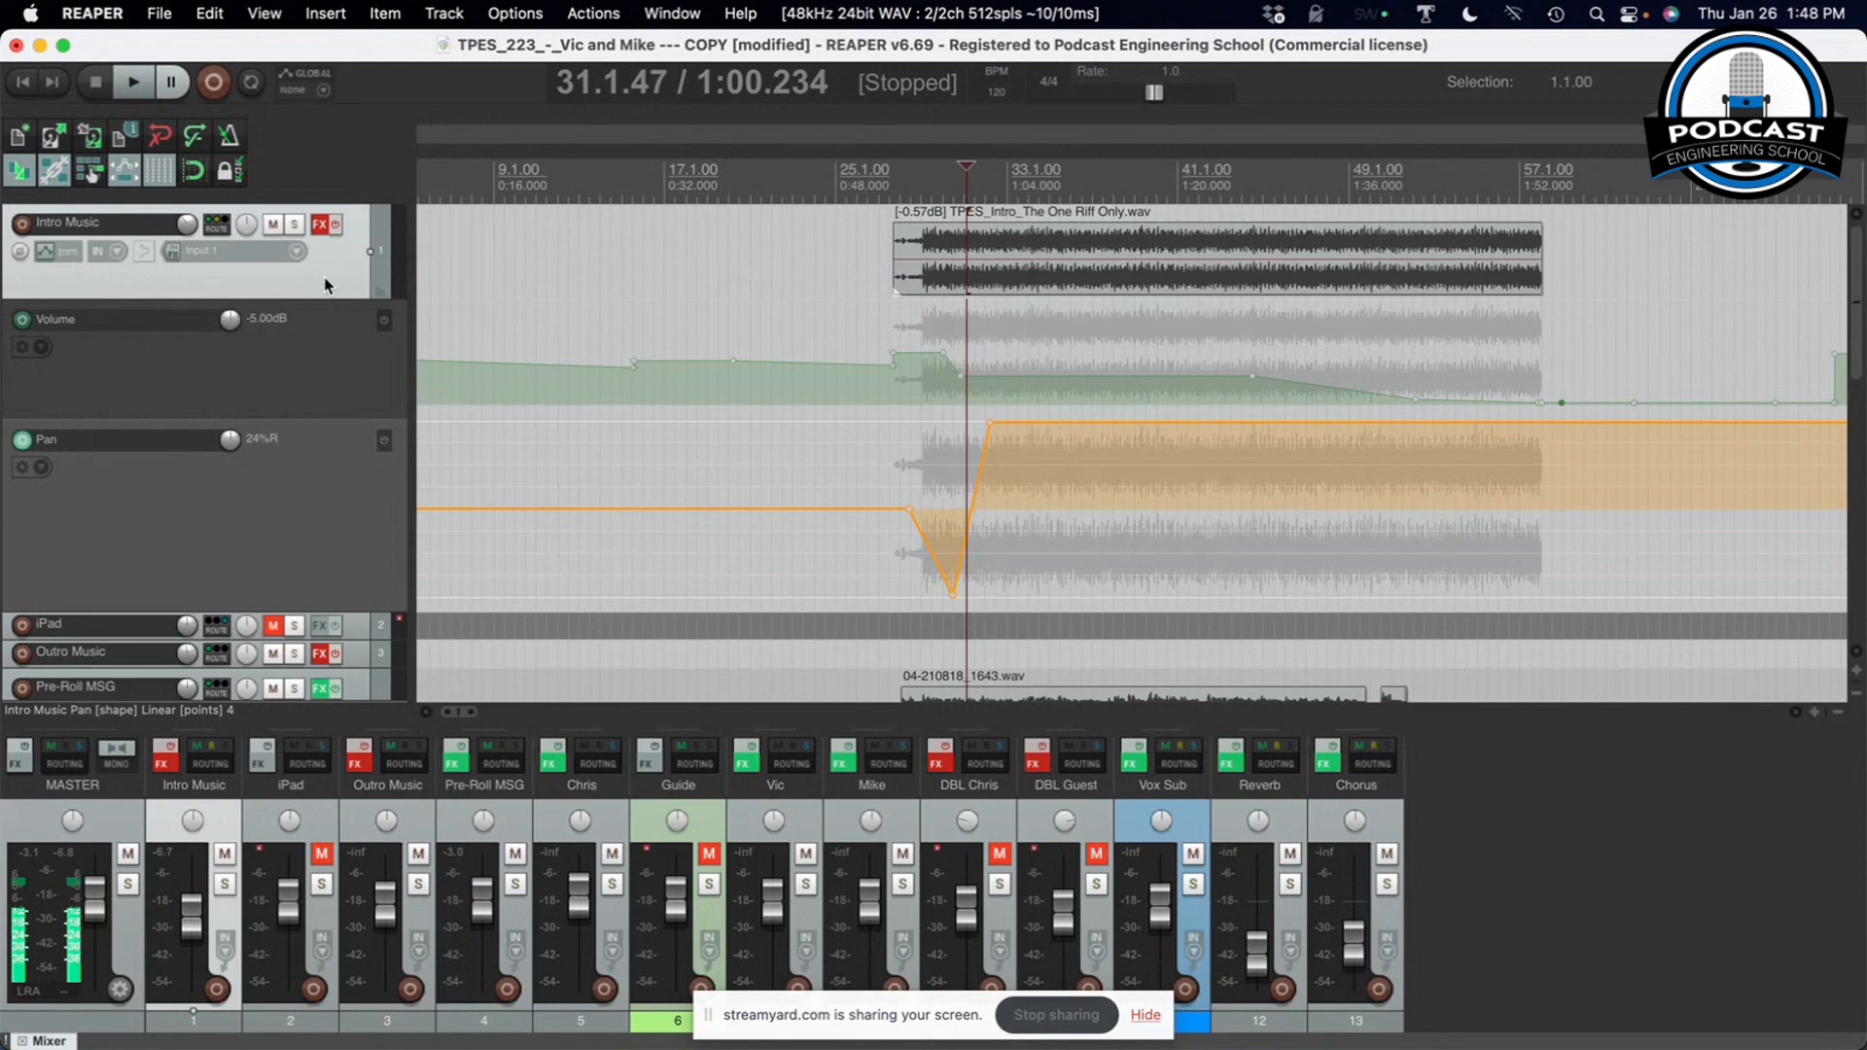
# Deactivate the Intro Music track's Pan envelope and hide all of the track's envelopes
pyautogui.click(44, 253)
pyautogui.click(359, 322)
pyautogui.click(361, 197)
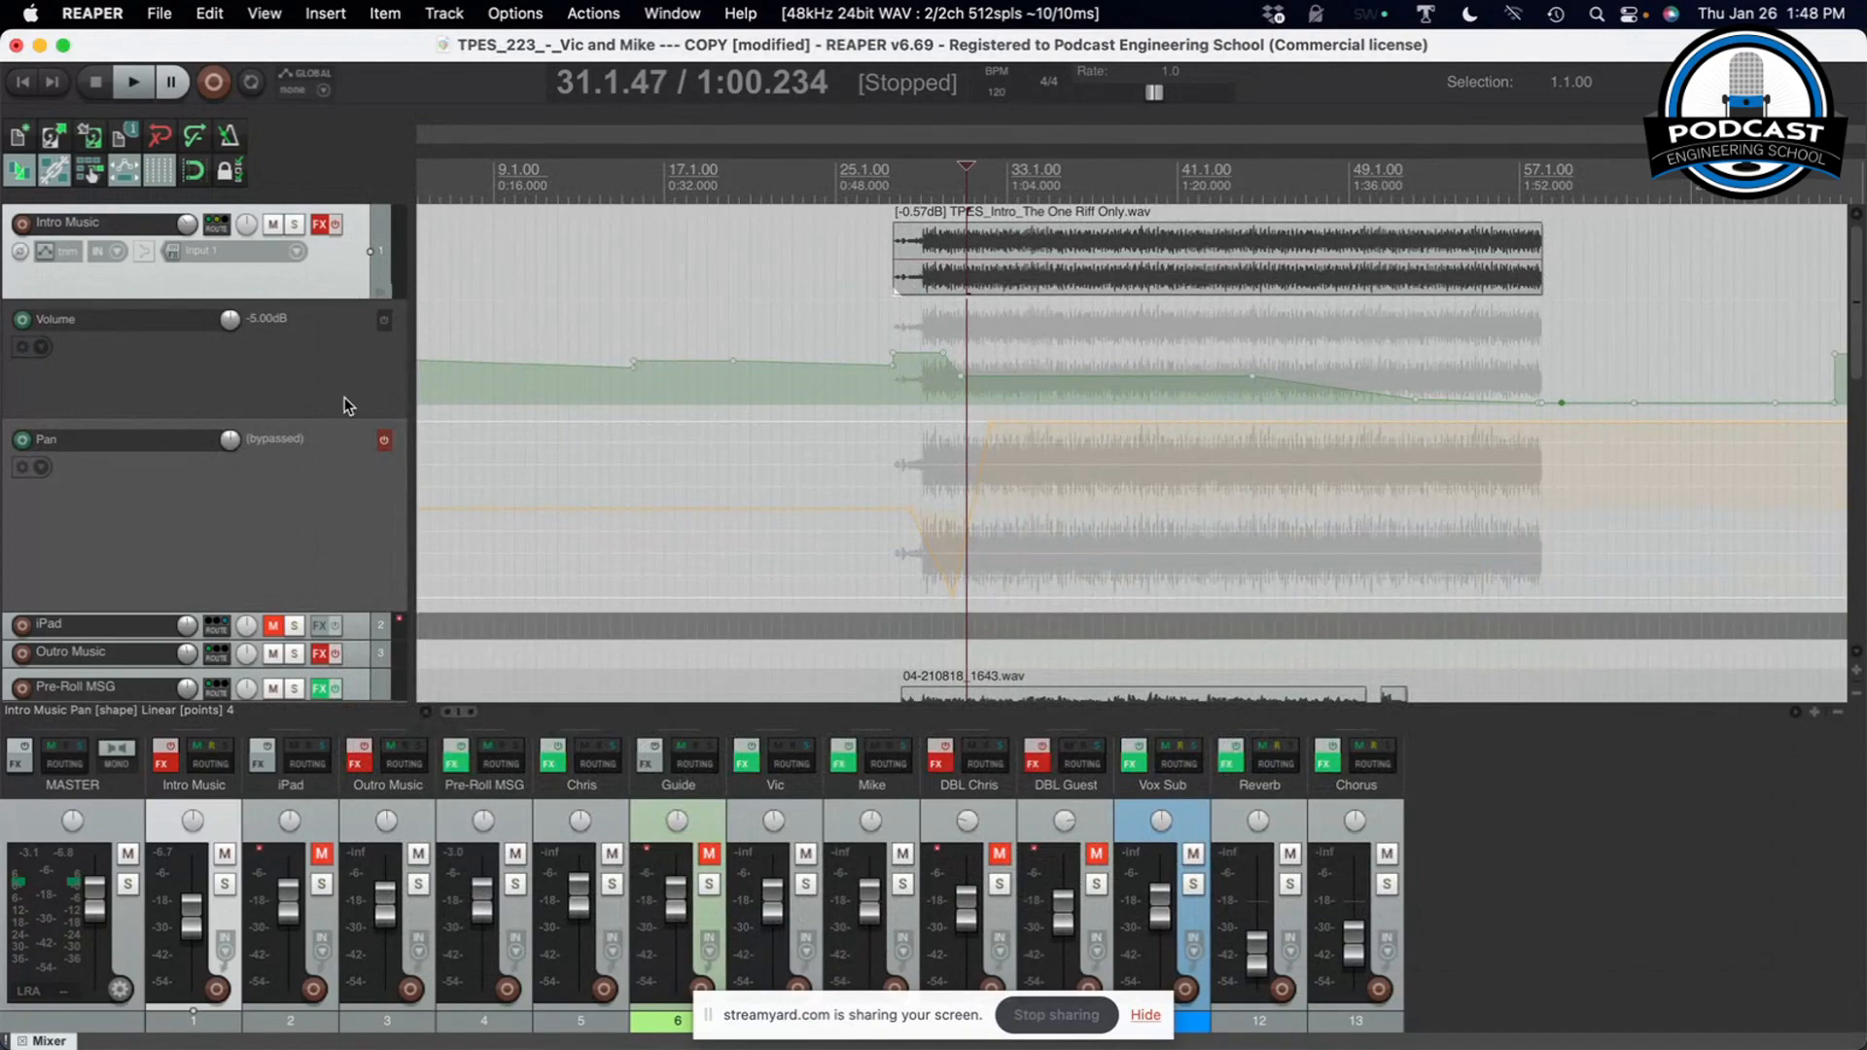
pyautogui.rightClick(360, 506)
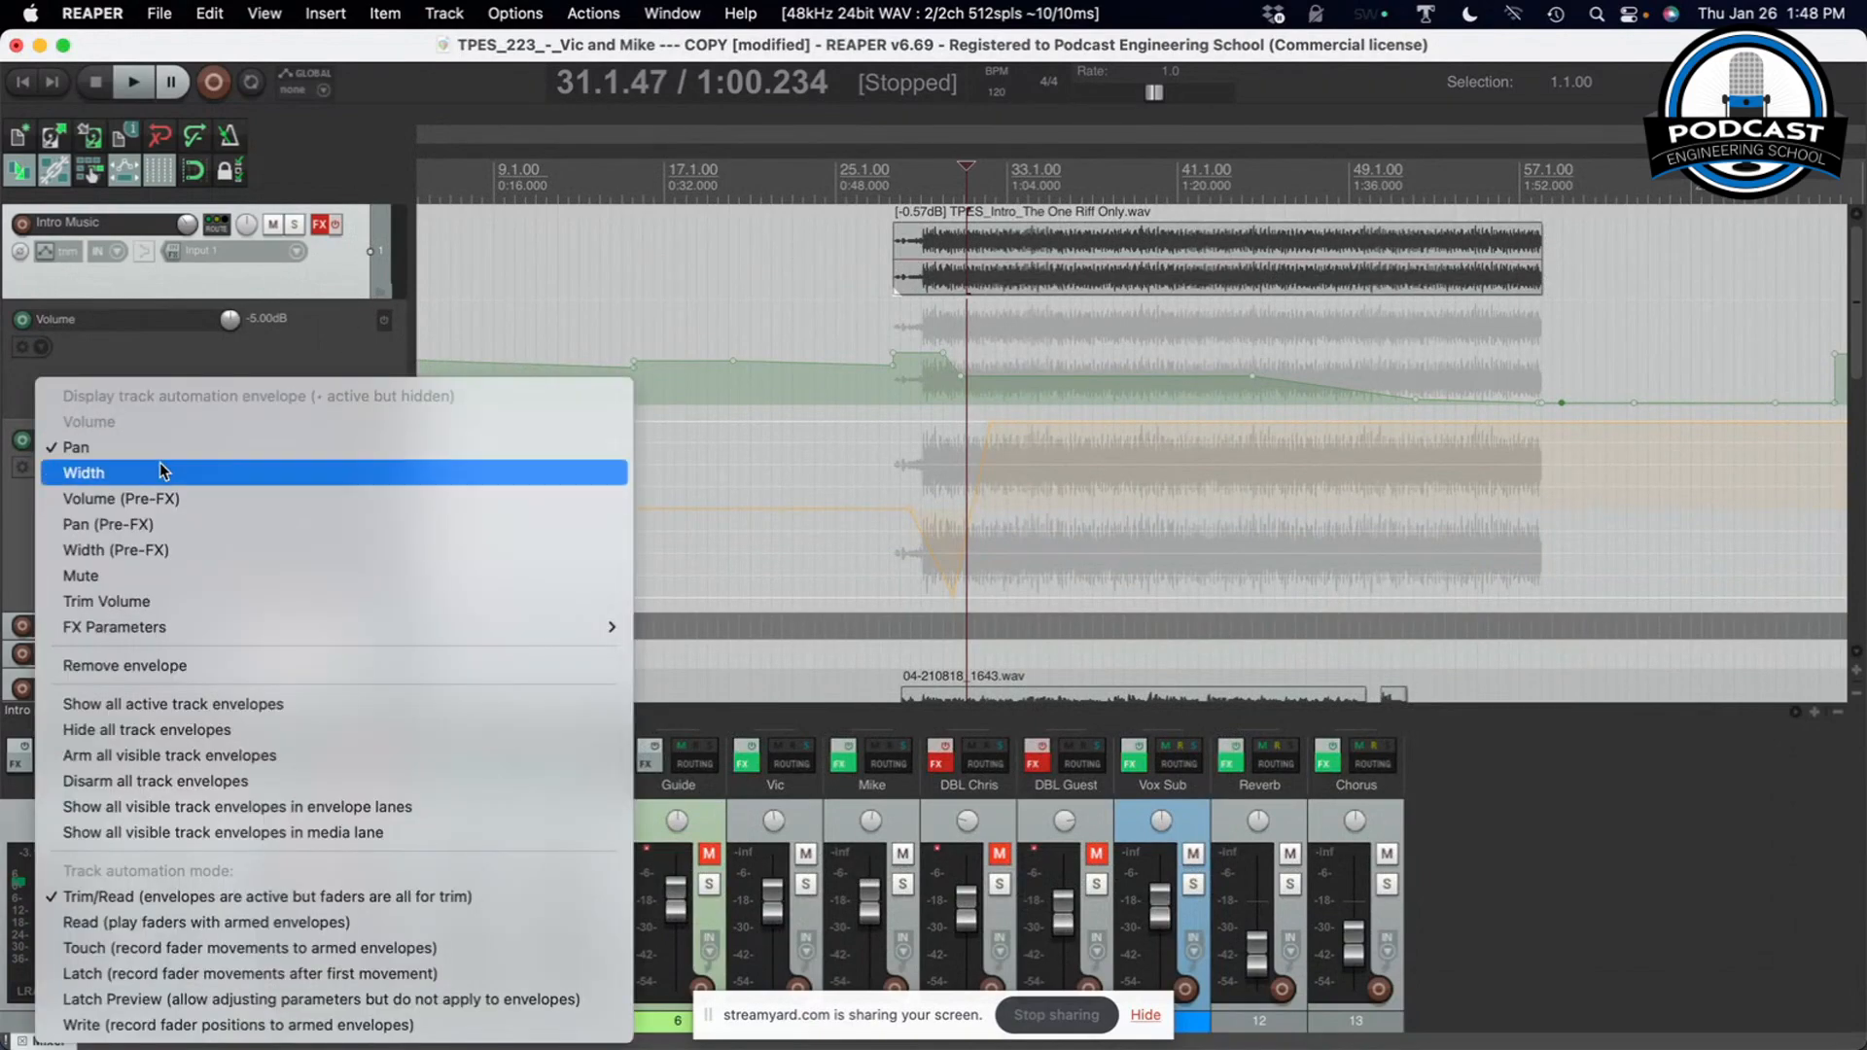
pyautogui.click(175, 730)
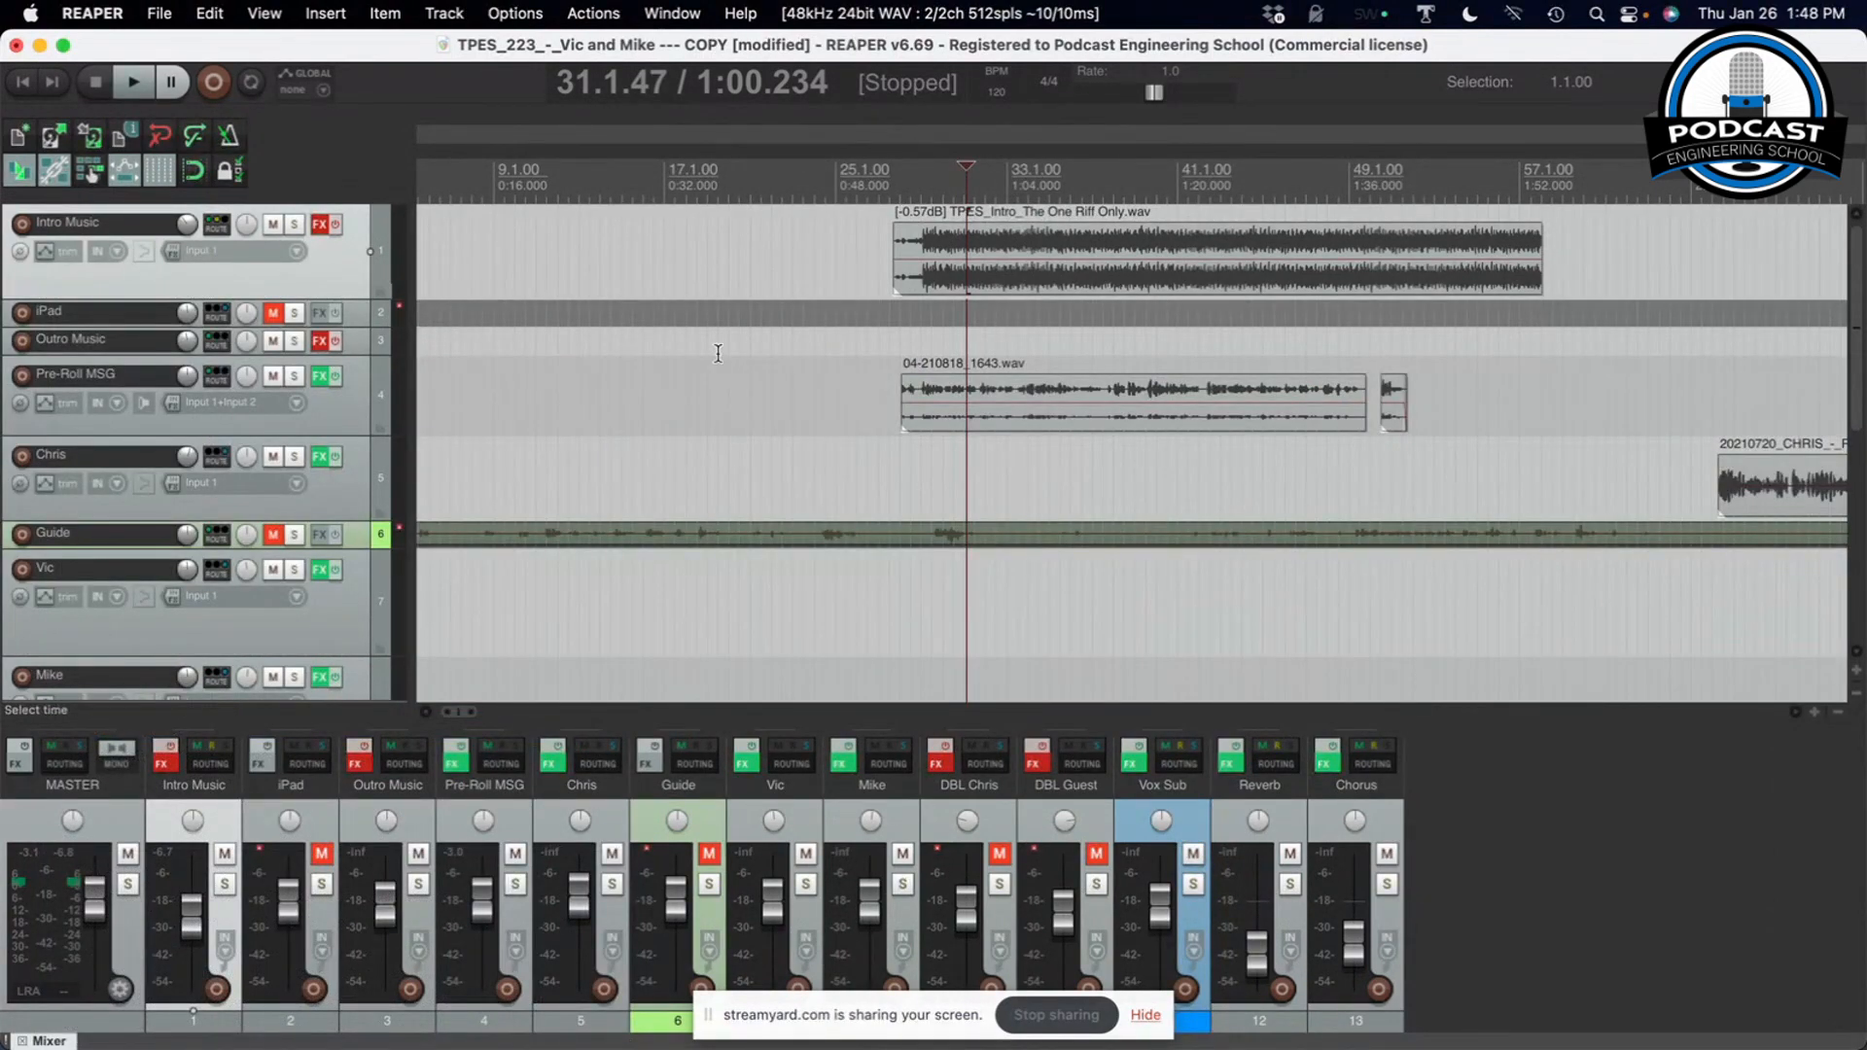
pyautogui.scroll(-15, 726, 355)
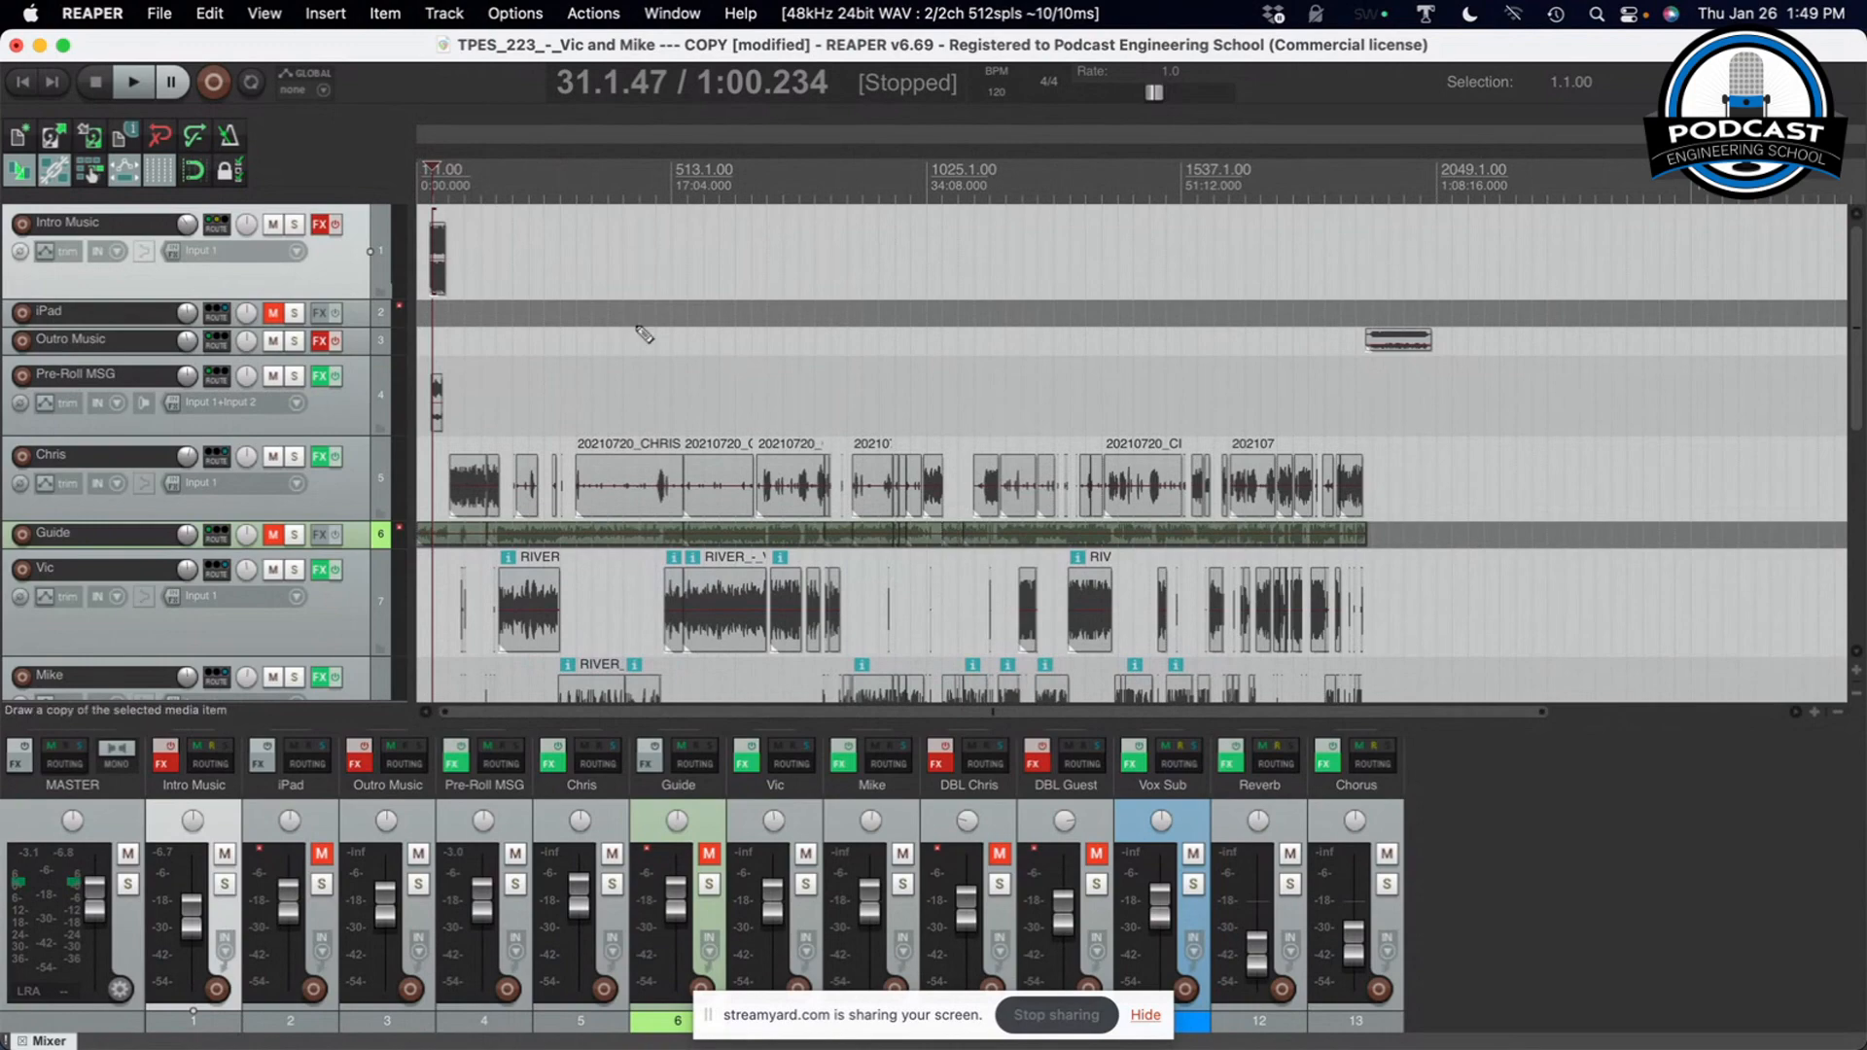
pyautogui.press('super+Tab')
pyautogui.click(675, 799)
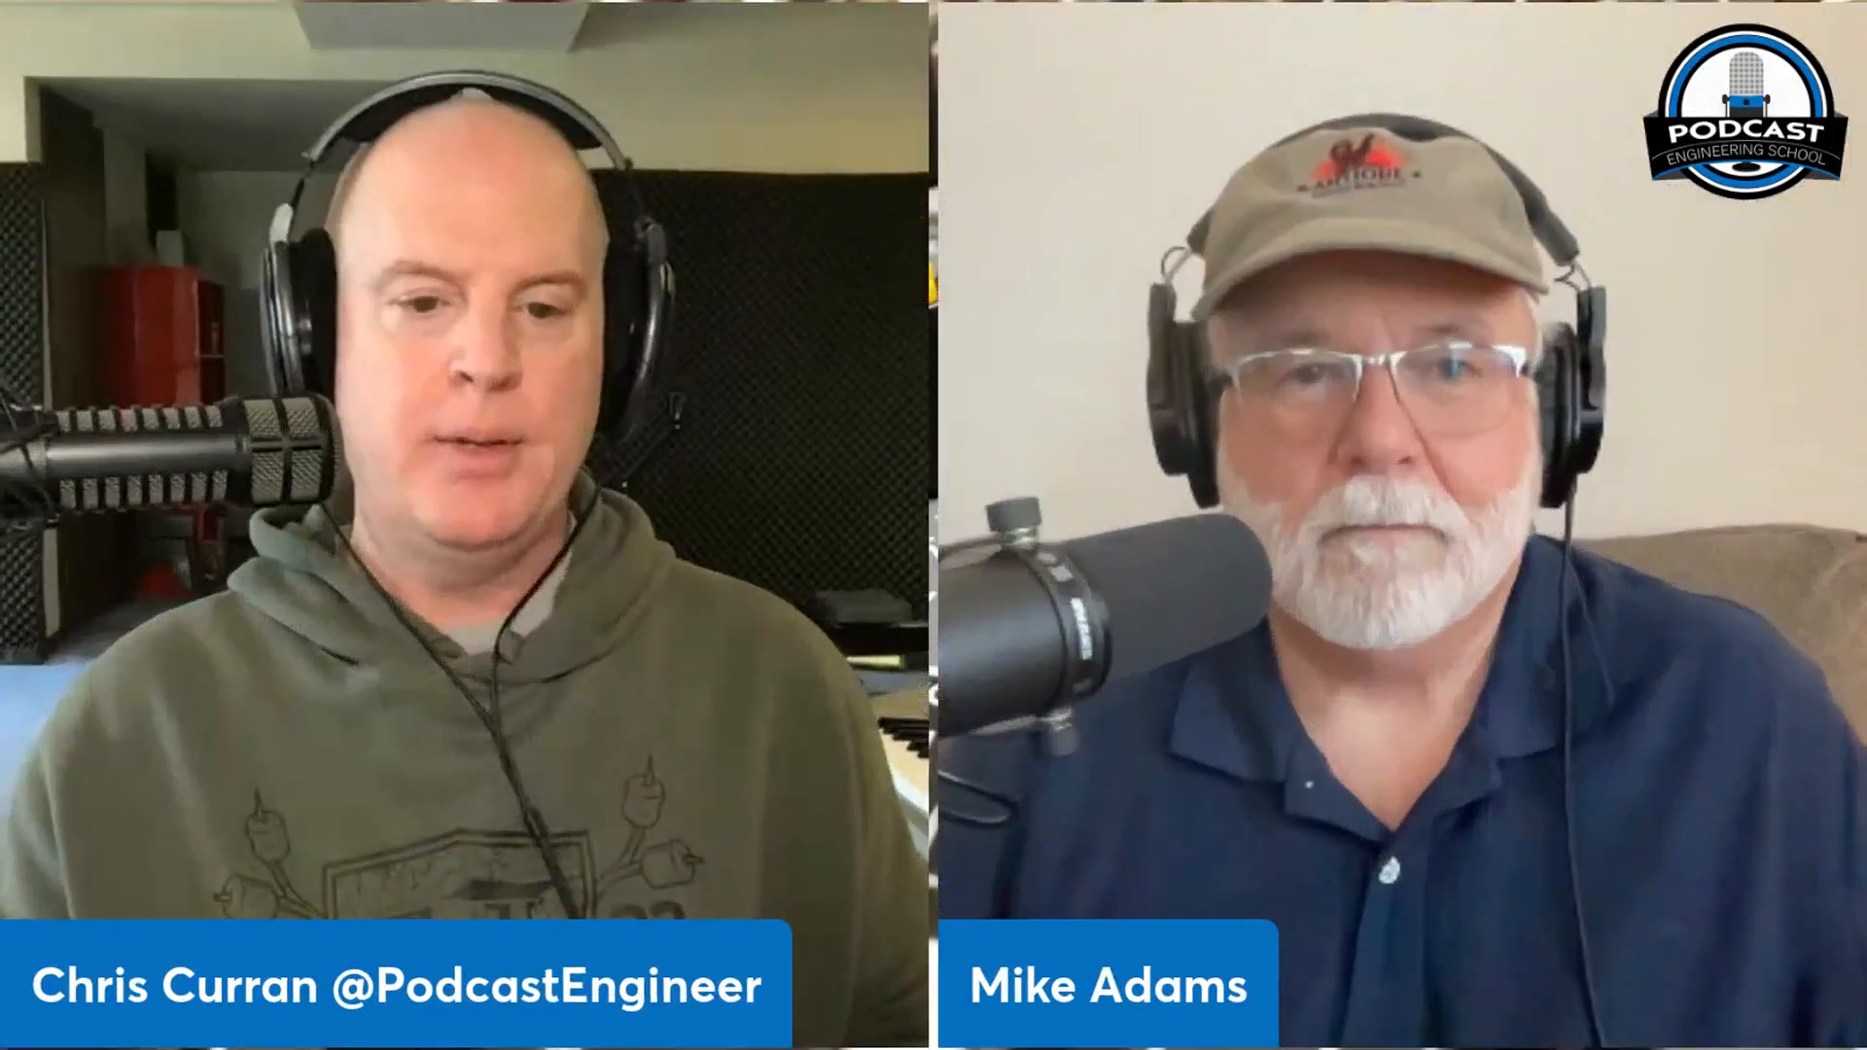